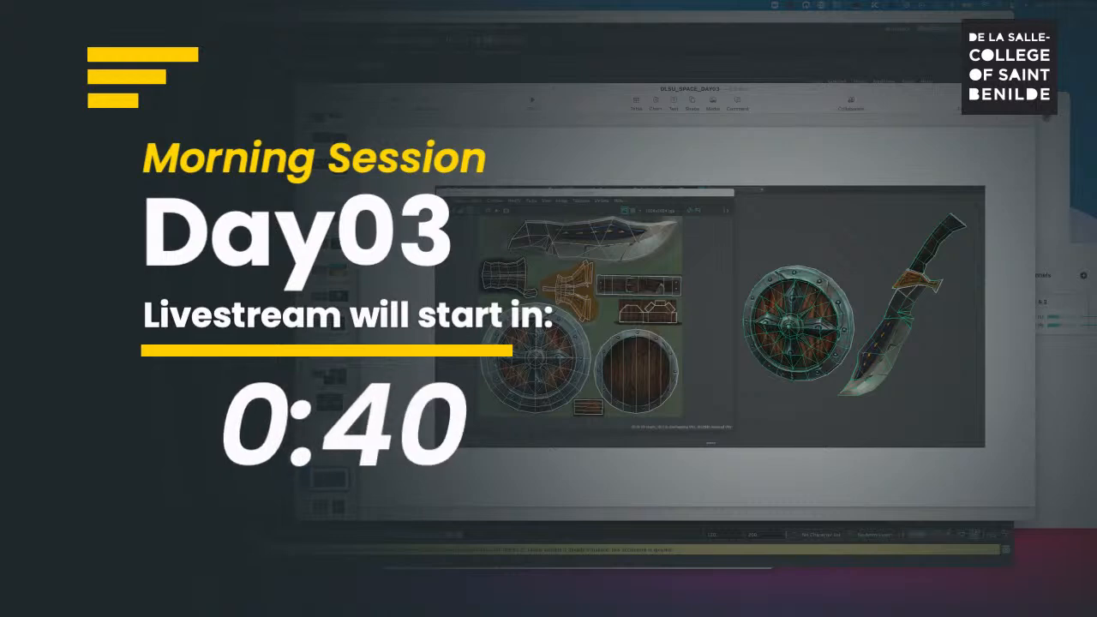
{"action": "key", "text": "super+Tab"}
{"action": "key", "text": "super+m"}
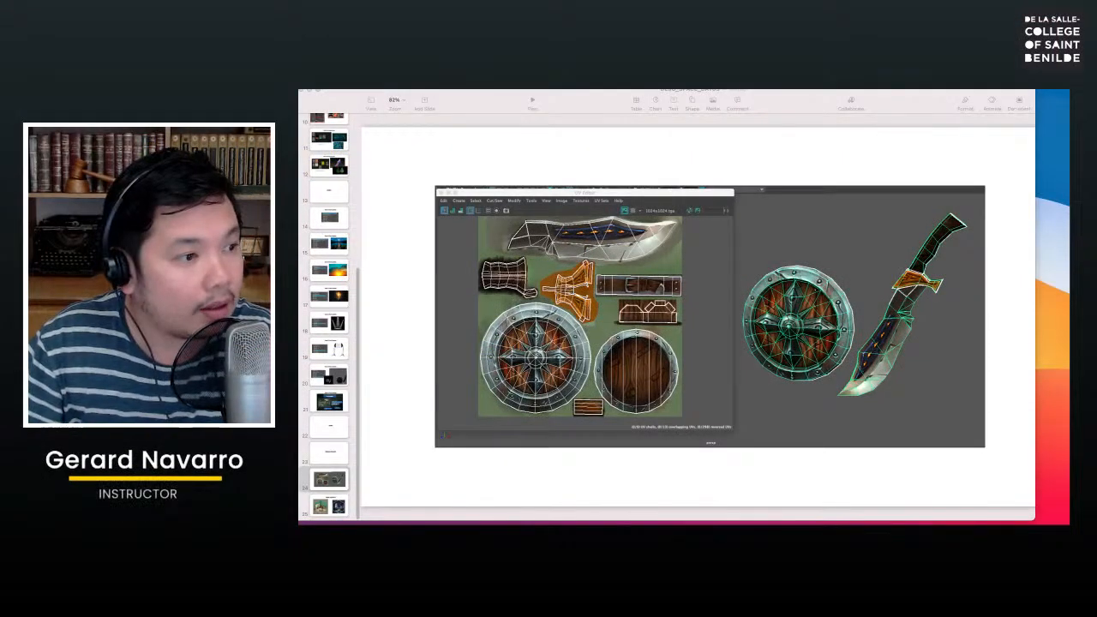
Step: Bring up the 1024x1024.tga weapon texture in Preview in front of the Maya sword and shield scene
{"action": "left_click", "coordinate": [329, 480]}
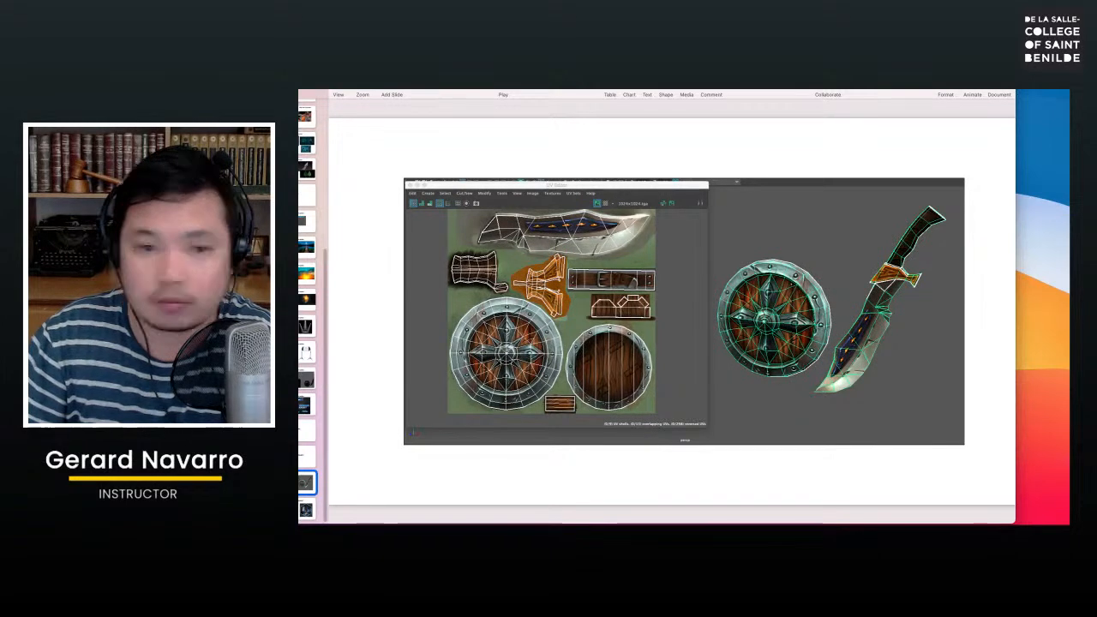
{"action": "key", "text": "super+Tab"}
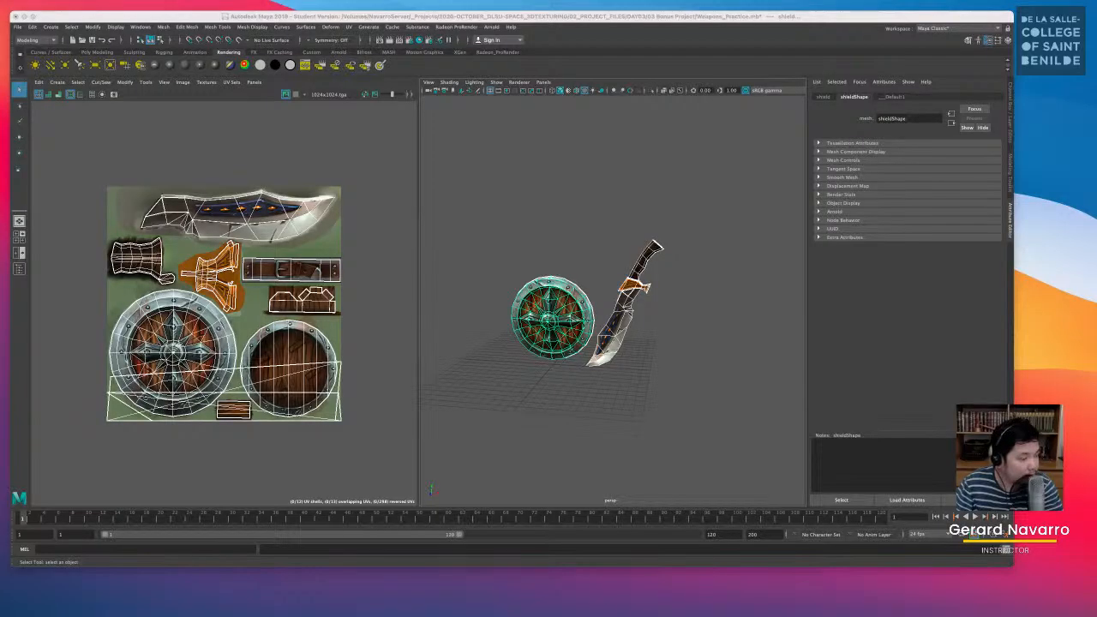
{"action": "key", "text": "super+Tab"}
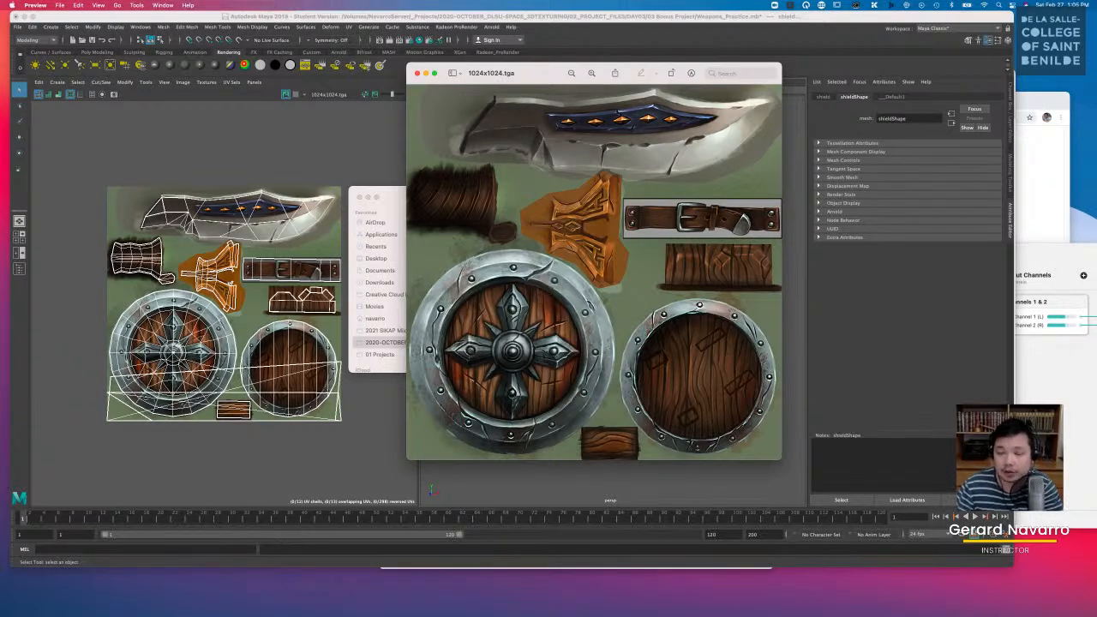
{"action": "left_click_drag", "start_coordinate": [536, 73], "coordinate": [541, 77]}
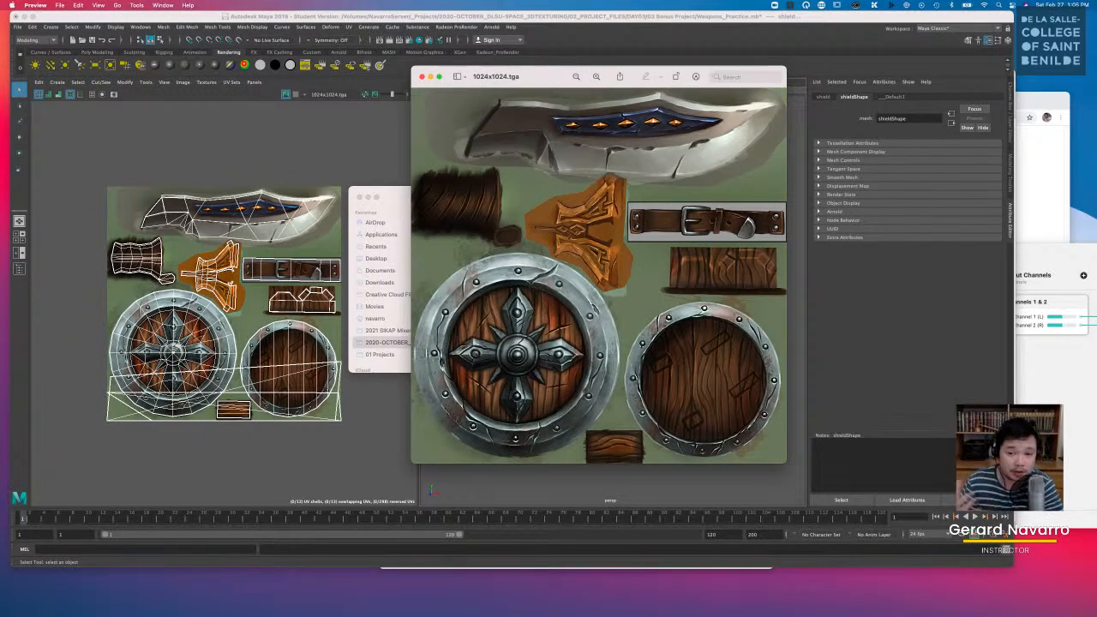
{"action": "left_click_drag", "start_coordinate": [541, 77], "coordinate": [539, 83]}
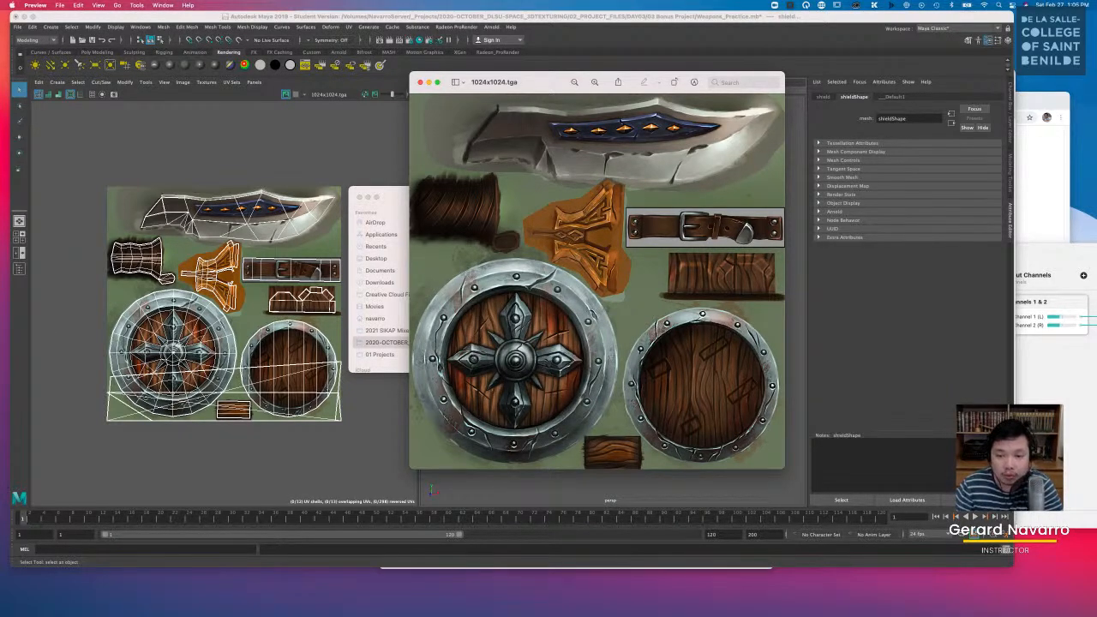
Step: Switch to Chrome and search Google Images for "texture atlas" in a new tab
{"action": "key", "text": "super+Tab"}
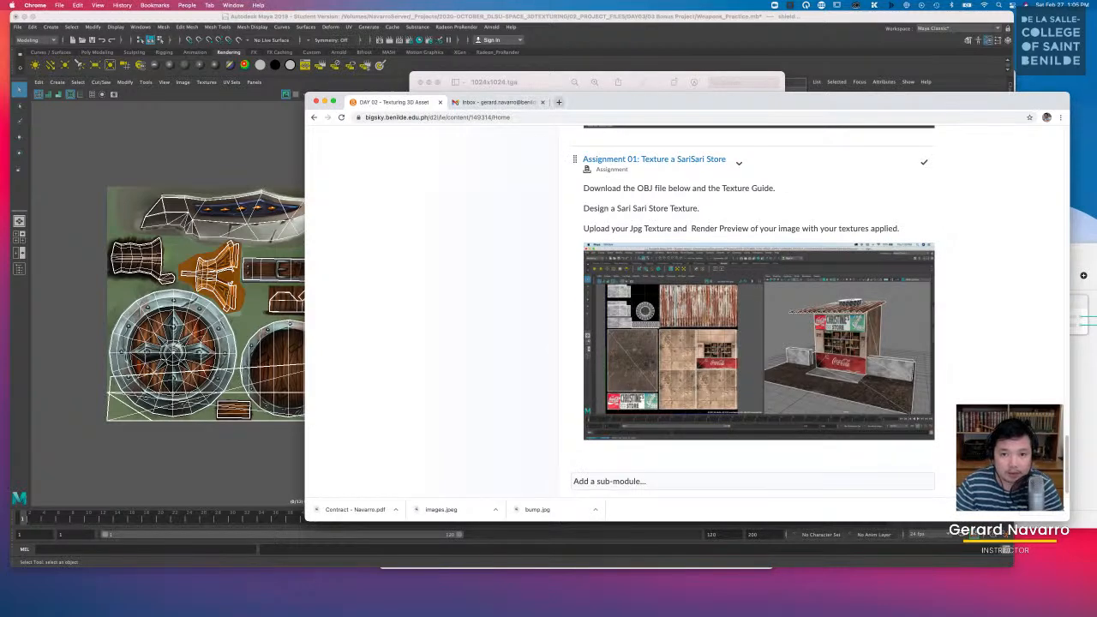
{"action": "left_click", "coordinate": [559, 102]}
{"action": "type", "text": "te"}
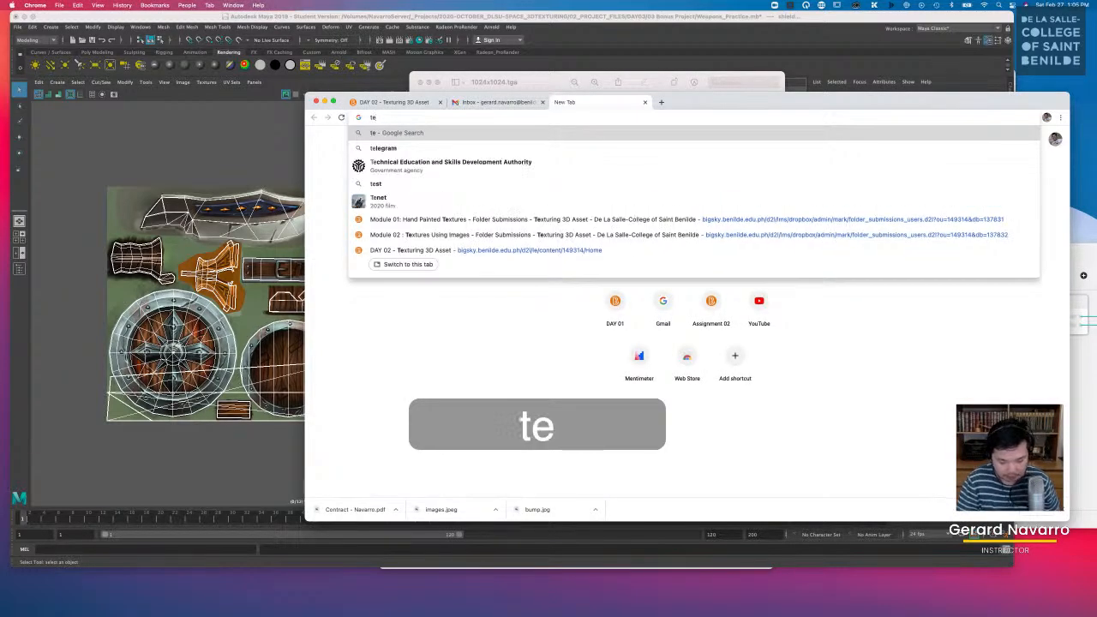
{"action": "type", "text": "xture atlas"}
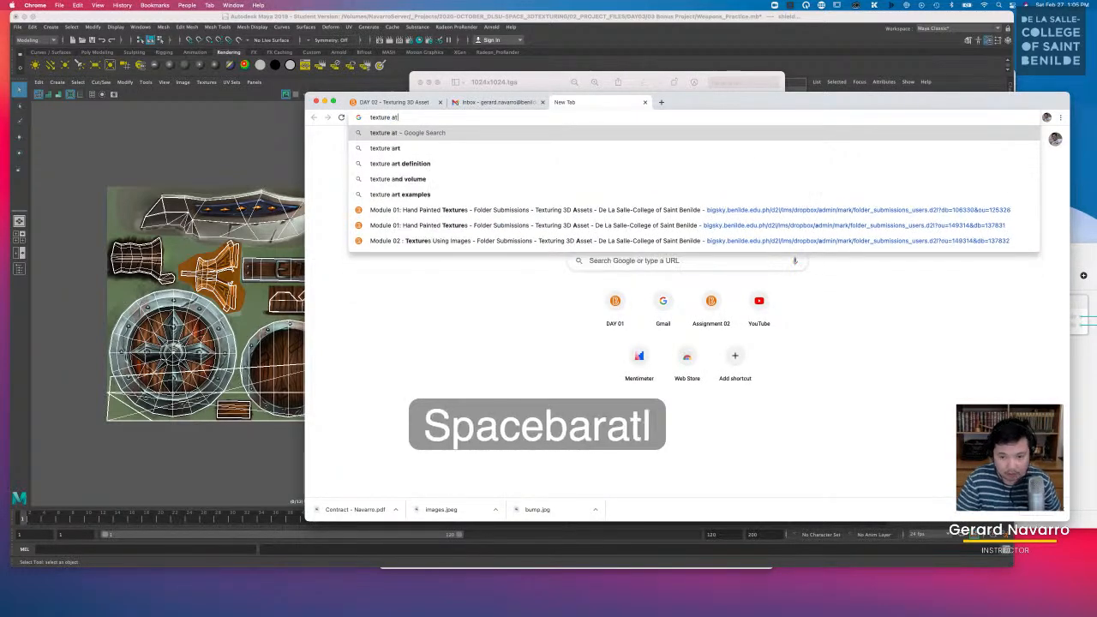
{"action": "key", "text": "Return"}
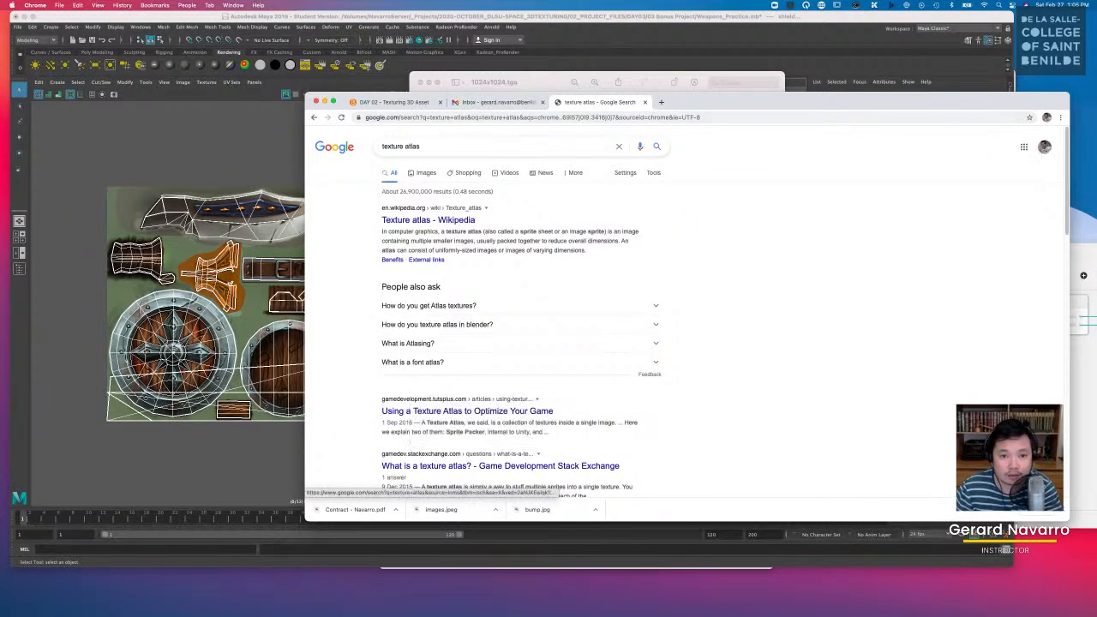
{"action": "left_click", "coordinate": [434, 172]}
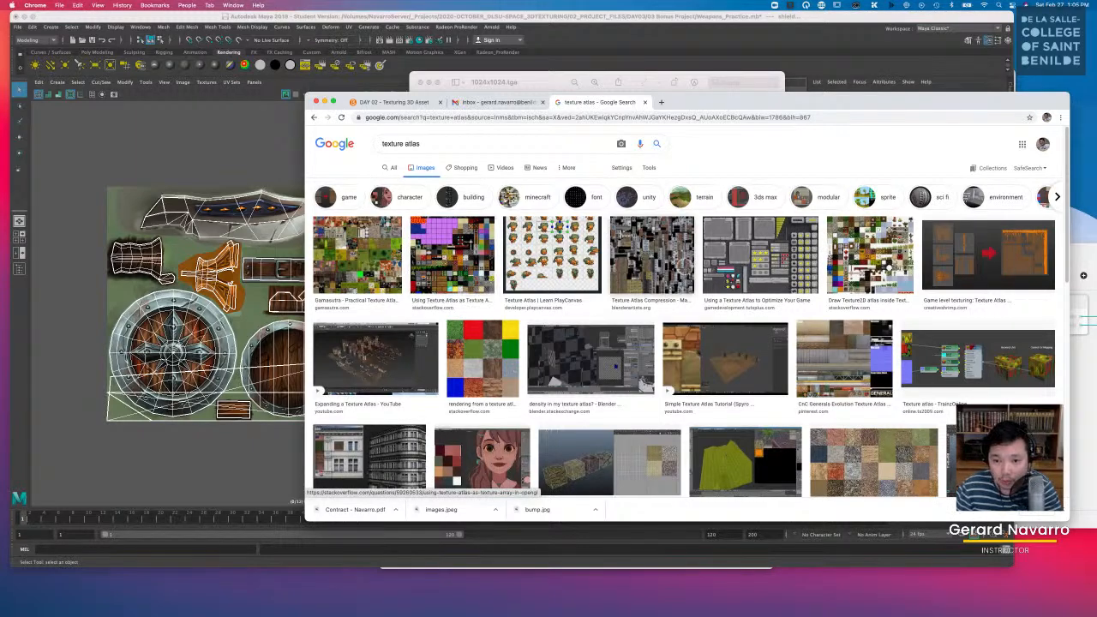
Step: Preview the Blender Artists and Stack Overflow texture atlas examples and look through the related images and further results
{"action": "left_click", "coordinate": [651, 256]}
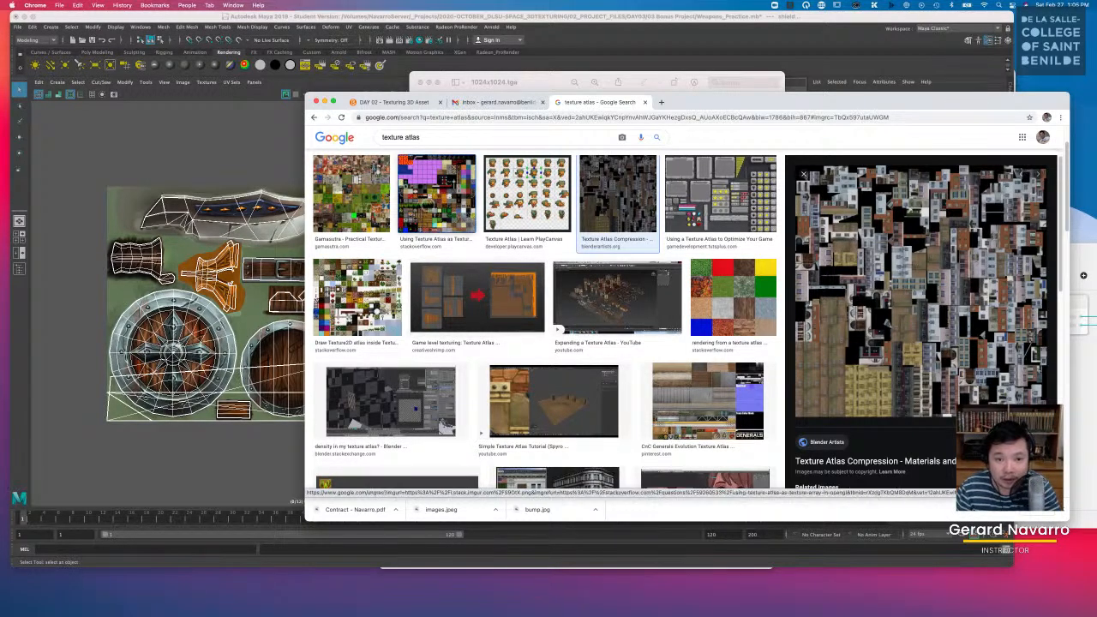
{"action": "left_click", "coordinate": [427, 204]}
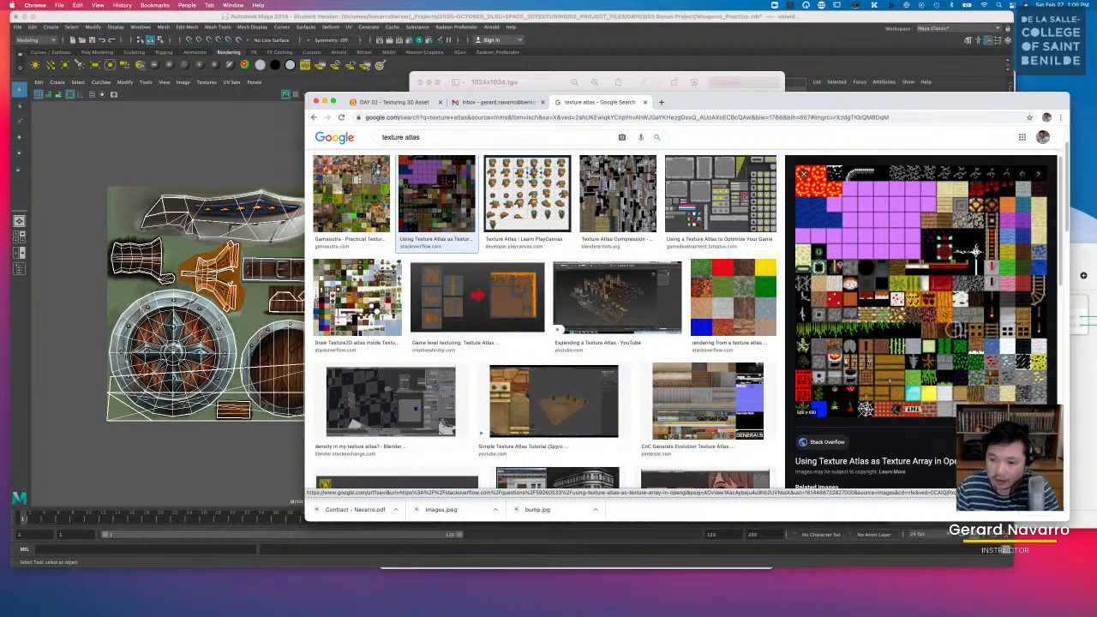
{"action": "scroll", "coordinate": [976, 251], "scroll_direction": "down", "scroll_amount": 3}
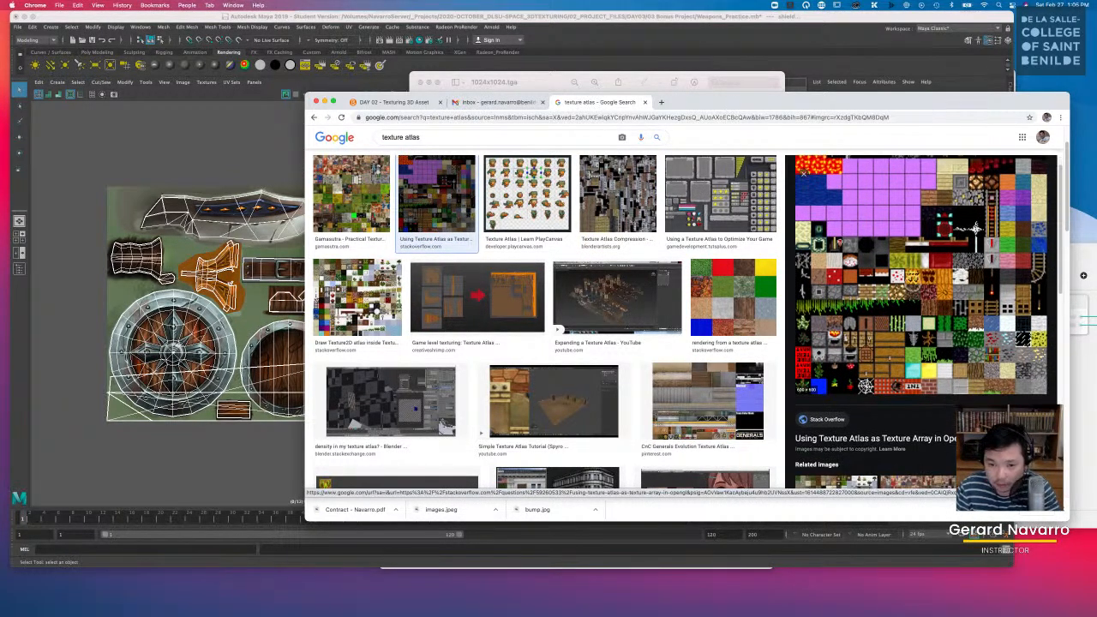
{"action": "scroll", "coordinate": [929, 363], "scroll_direction": "down", "scroll_amount": 3}
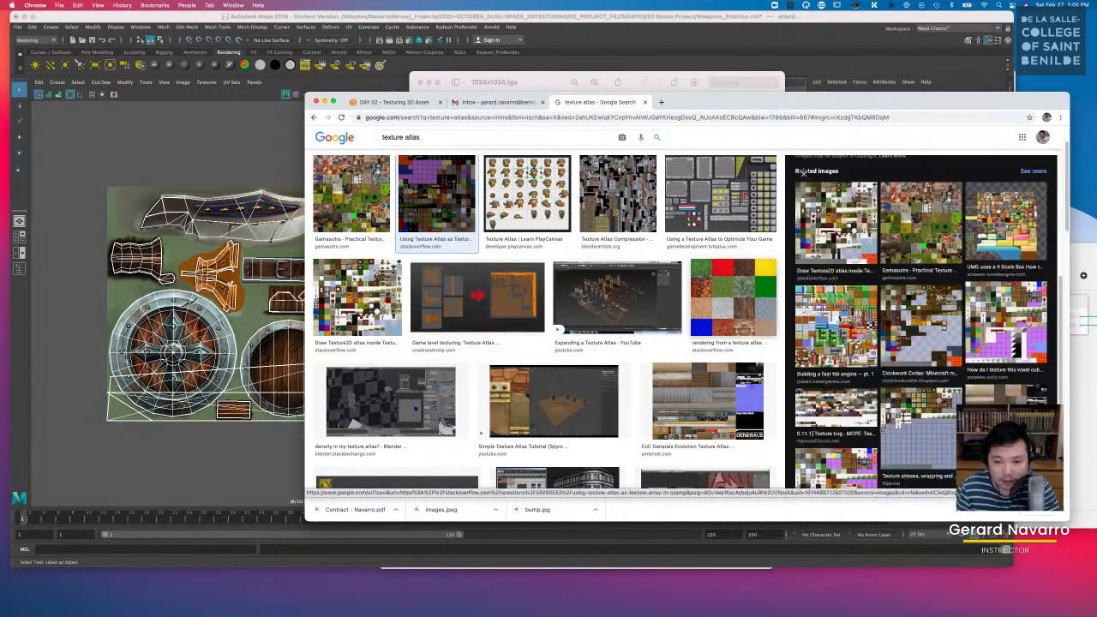
{"action": "scroll", "coordinate": [754, 375], "scroll_direction": "down", "scroll_amount": 3}
{"action": "scroll", "coordinate": [801, 167], "scroll_direction": "down", "scroll_amount": 3}
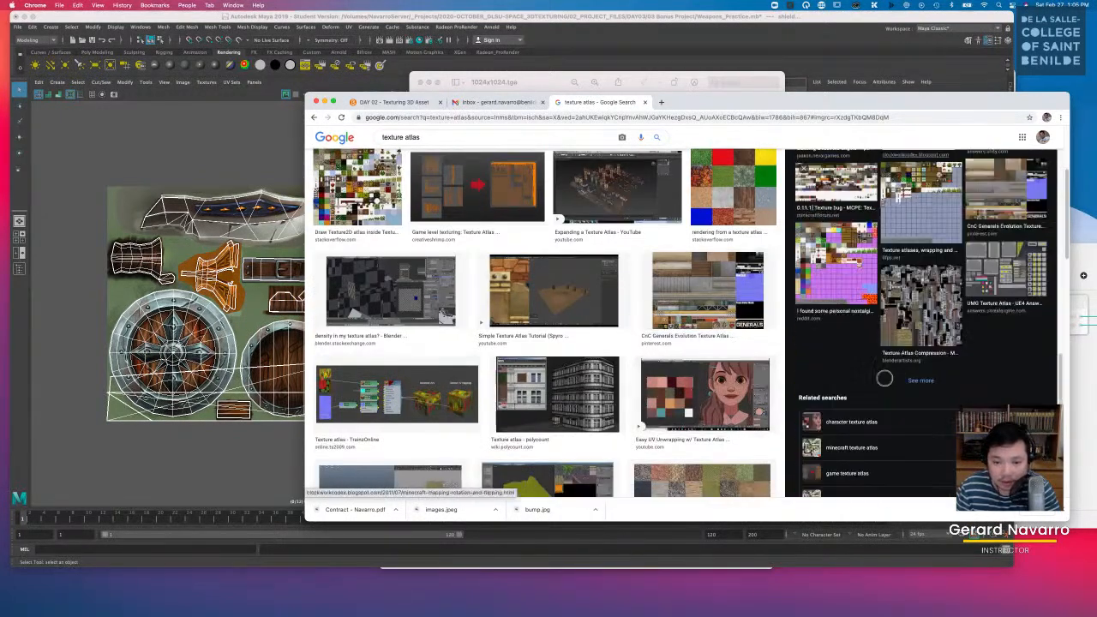
{"action": "scroll", "coordinate": [667, 351], "scroll_direction": "down", "scroll_amount": 3}
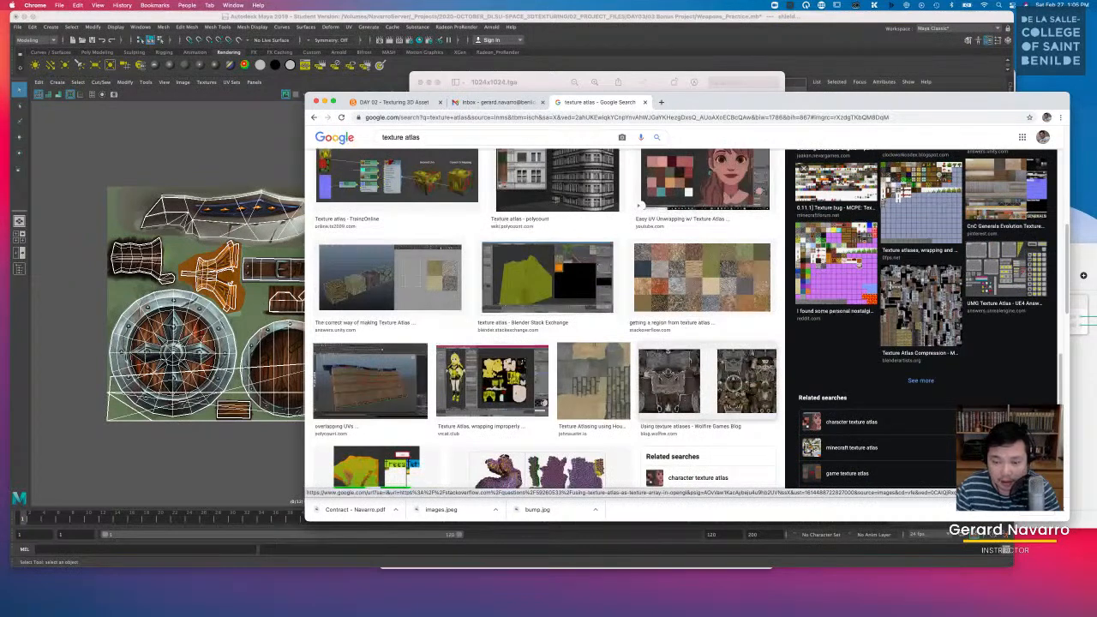
Step: Examine the Wolfire Games texture atlas and the related Dynasty Warriors and Sarge character textures
{"action": "left_click", "coordinate": [668, 381]}
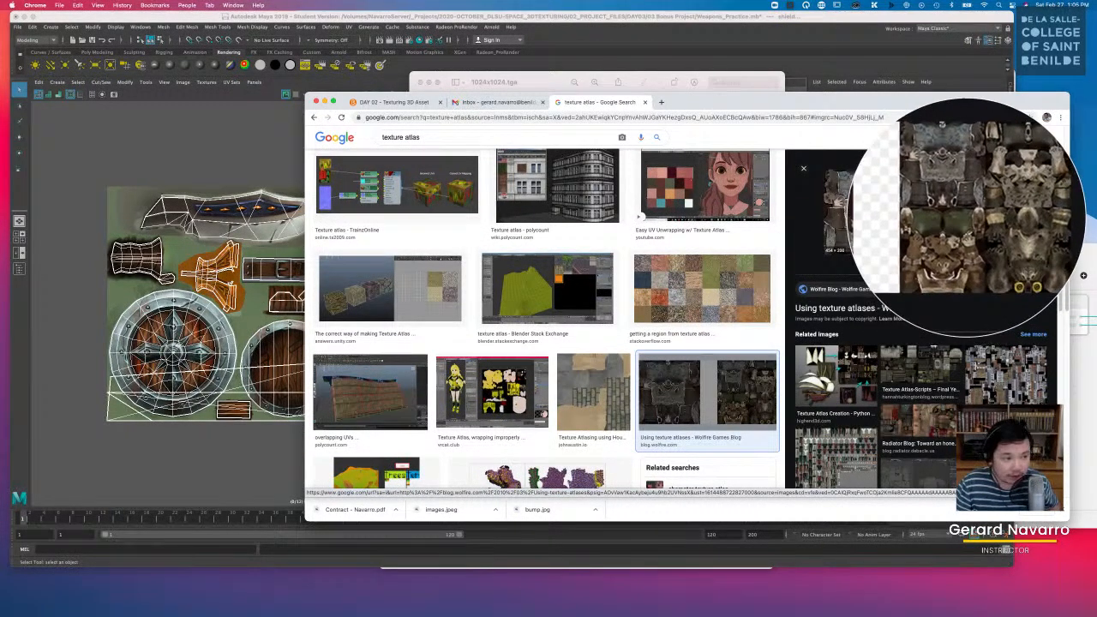
{"action": "scroll", "coordinate": [897, 368], "scroll_direction": "down", "scroll_amount": 3}
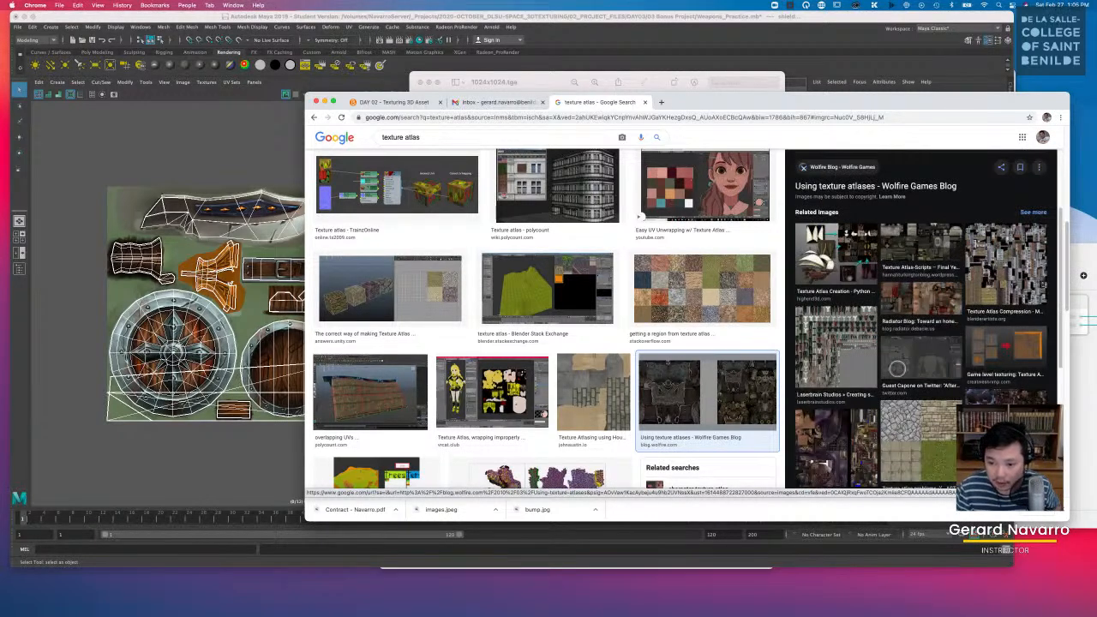
{"action": "left_click", "coordinate": [810, 420]}
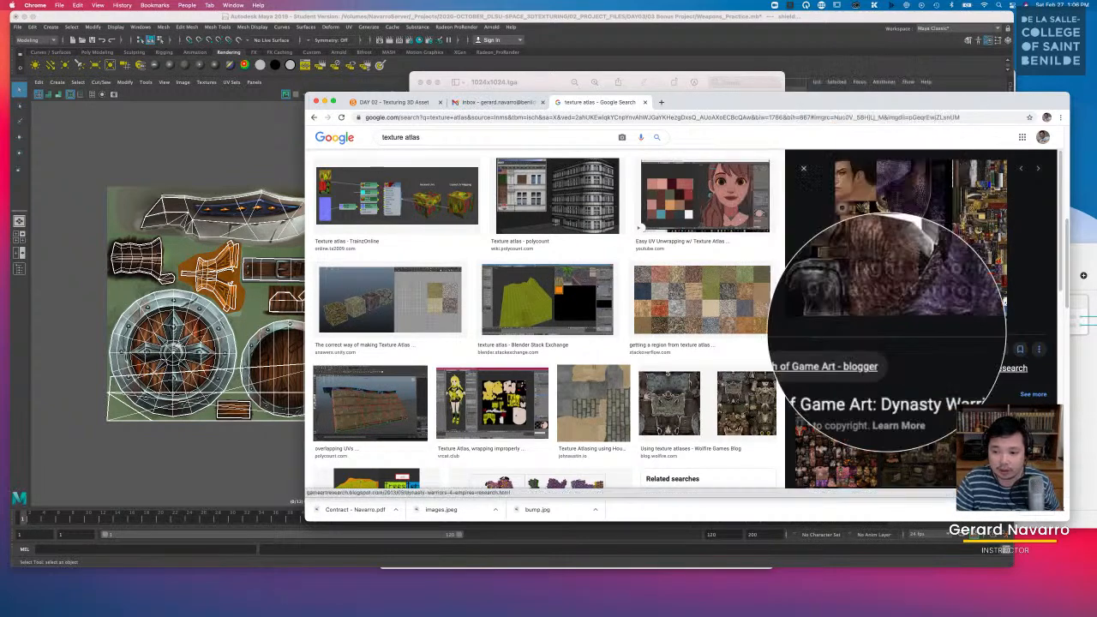
{"action": "left_click", "coordinate": [892, 415]}
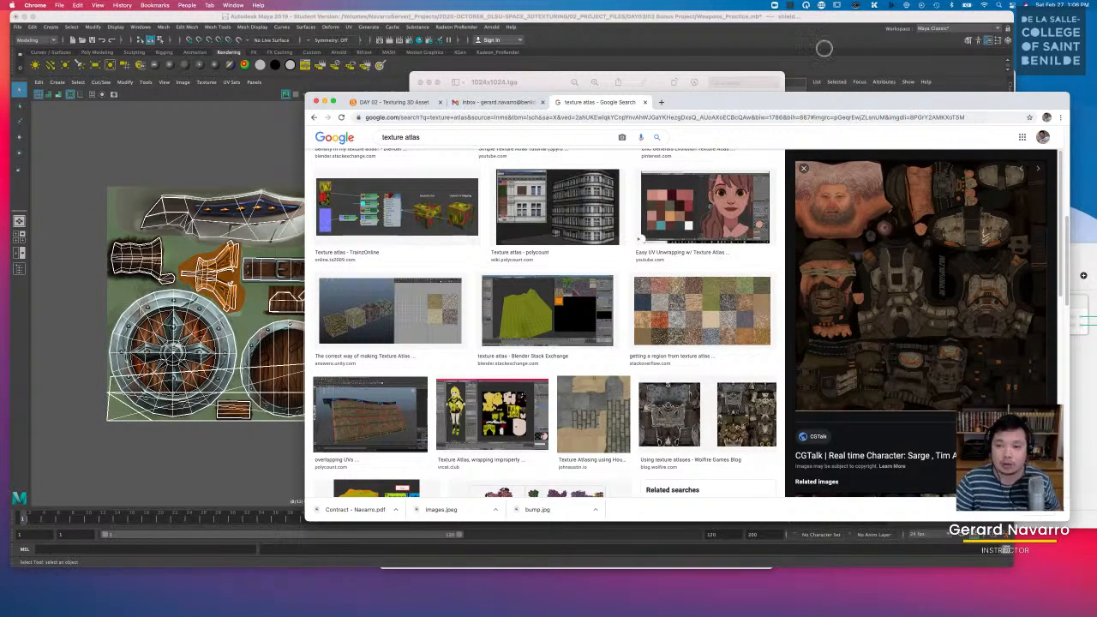
Step: Switch to Maya and inspect the textured shield and sword beside their UV layout
{"action": "left_click", "coordinate": [819, 50]}
{"action": "left_click_drag", "start_coordinate": [628, 300], "coordinate": [610, 279], "text": "alt"}
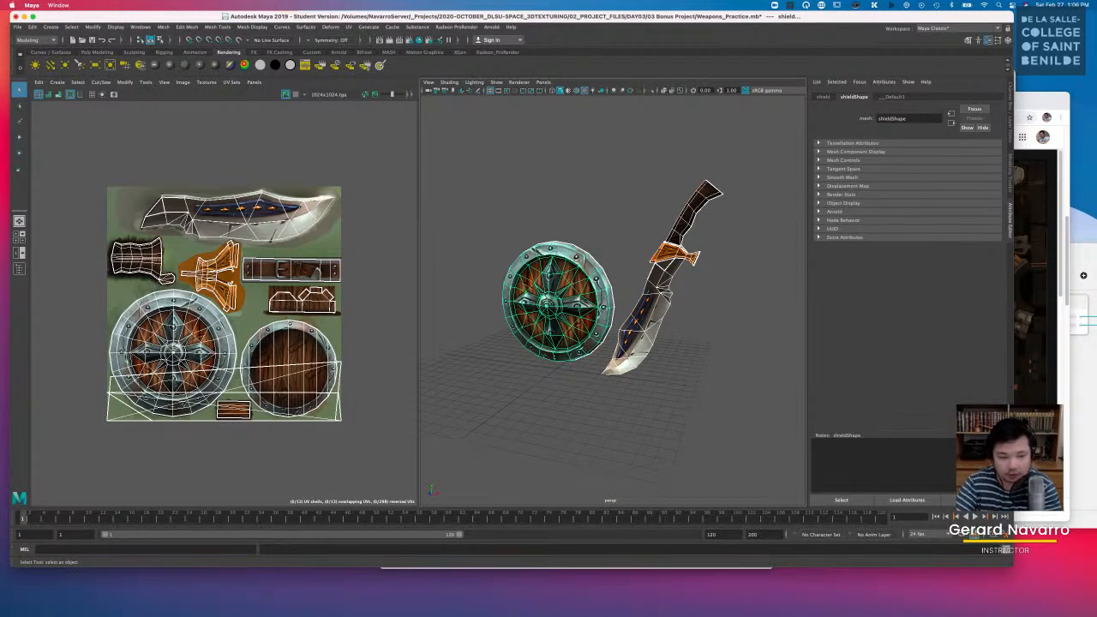
{"action": "scroll", "coordinate": [235, 390], "scroll_direction": "down", "scroll_amount": 2}
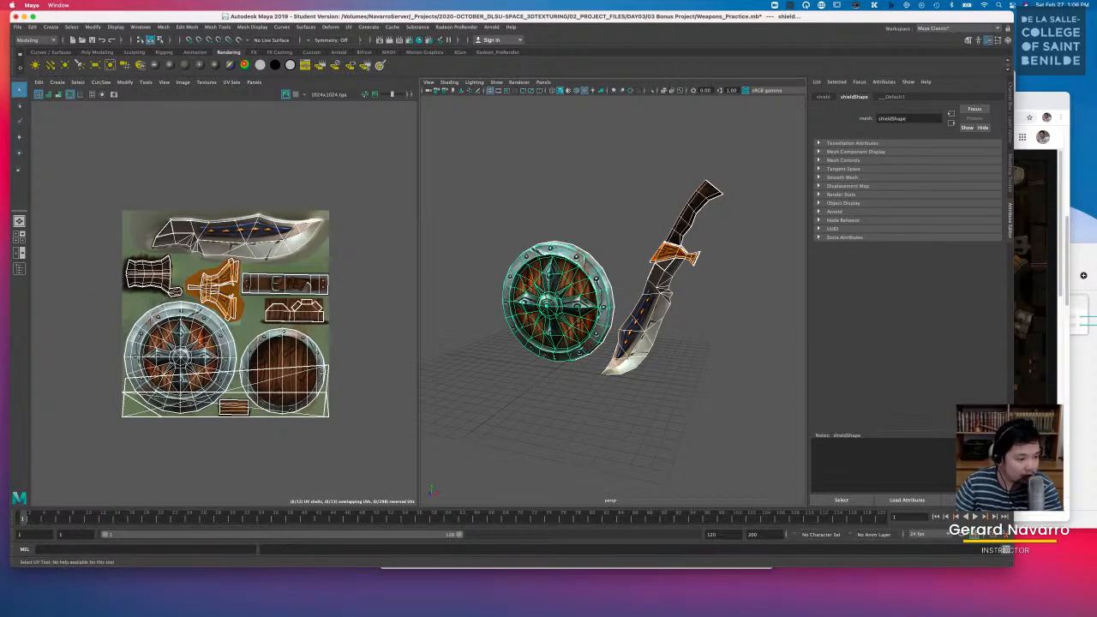
Step: Switch to the DLSU_SPACE_DAY03 presentation in Keynote and look back through its slides from the bonus project towards the beginning
{"action": "key", "text": "super+Tab"}
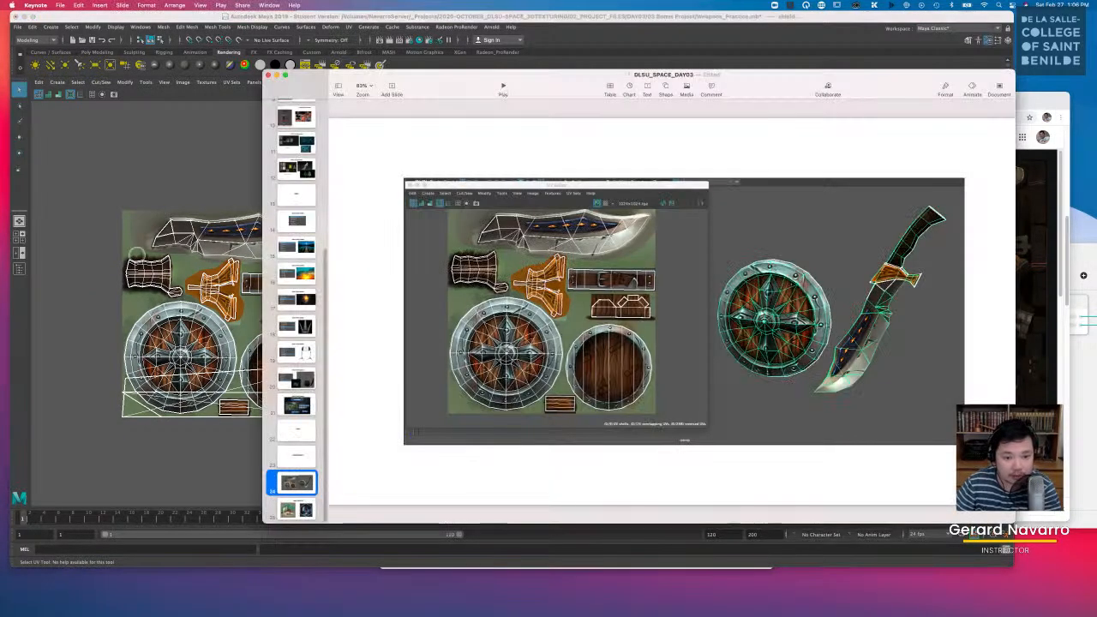
{"action": "key", "text": "Up"}
{"action": "key", "text": "Up"}
{"action": "key", "text": "Up"}
{"action": "key", "text": "Up"}
{"action": "key", "text": "Down"}
{"action": "key", "text": "Down"}
{"action": "key", "text": "Down"}
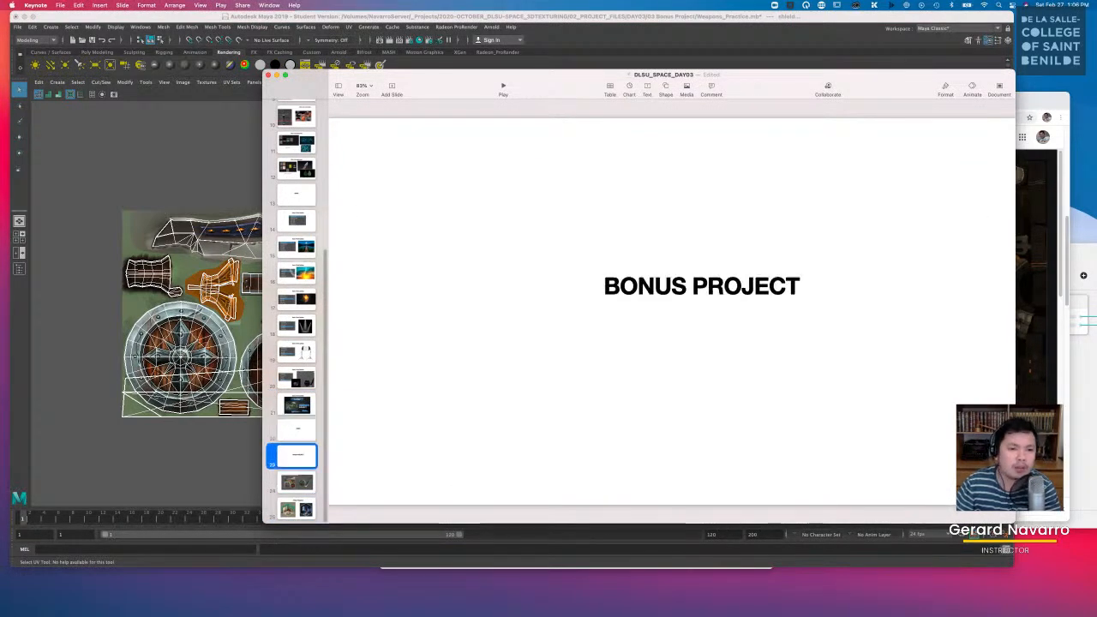
{"action": "key", "text": "Up"}
{"action": "key", "text": "Up"}
{"action": "key", "text": "Up"}
{"action": "key", "text": "Up"}
{"action": "key", "text": "Up"}
{"action": "key", "text": "Up"}
{"action": "key", "text": "Up"}
{"action": "key", "text": "Up"}
{"action": "key", "text": "Up"}
{"action": "key", "text": "Up"}
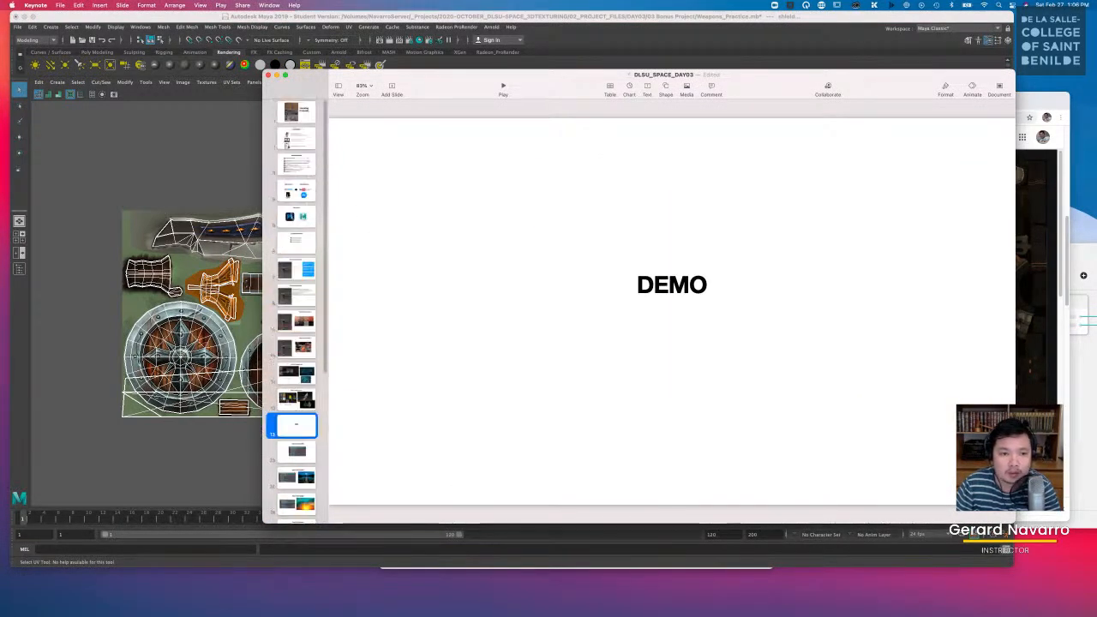
{"action": "key", "text": "Up"}
{"action": "key", "text": "Up"}
{"action": "key", "text": "Up"}
{"action": "key", "text": "Up"}
{"action": "key", "text": "Up"}
{"action": "key", "text": "Up"}
{"action": "key", "text": "Up"}
{"action": "key", "text": "Up"}
{"action": "key", "text": "Up"}
{"action": "key", "text": "Up"}
Step: Return to Maya and create a polygon cylinder in the weapons scene
{"action": "left_click", "coordinate": [208, 180]}
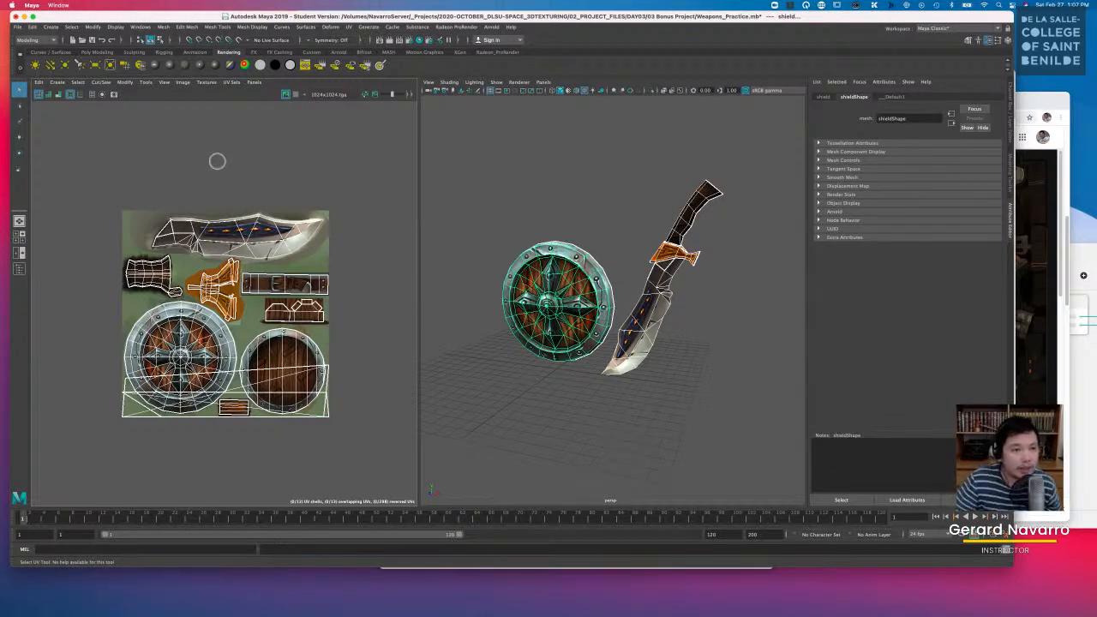
{"action": "left_click", "coordinate": [97, 53]}
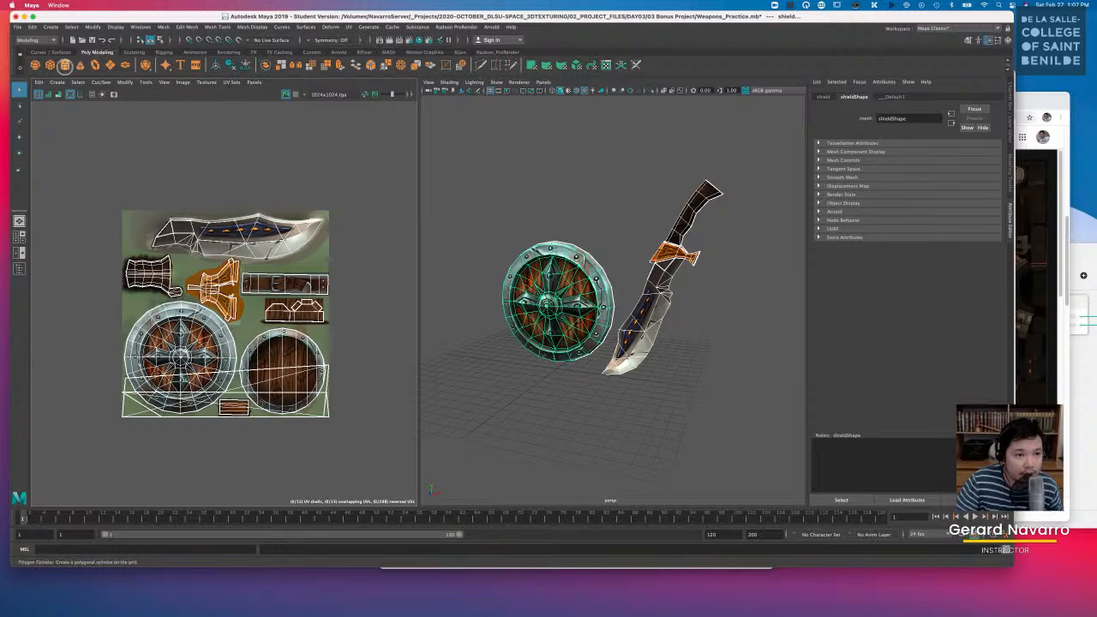
{"action": "left_click", "coordinate": [66, 65]}
{"action": "scroll", "coordinate": [497, 311], "scroll_direction": "down", "scroll_amount": 5}
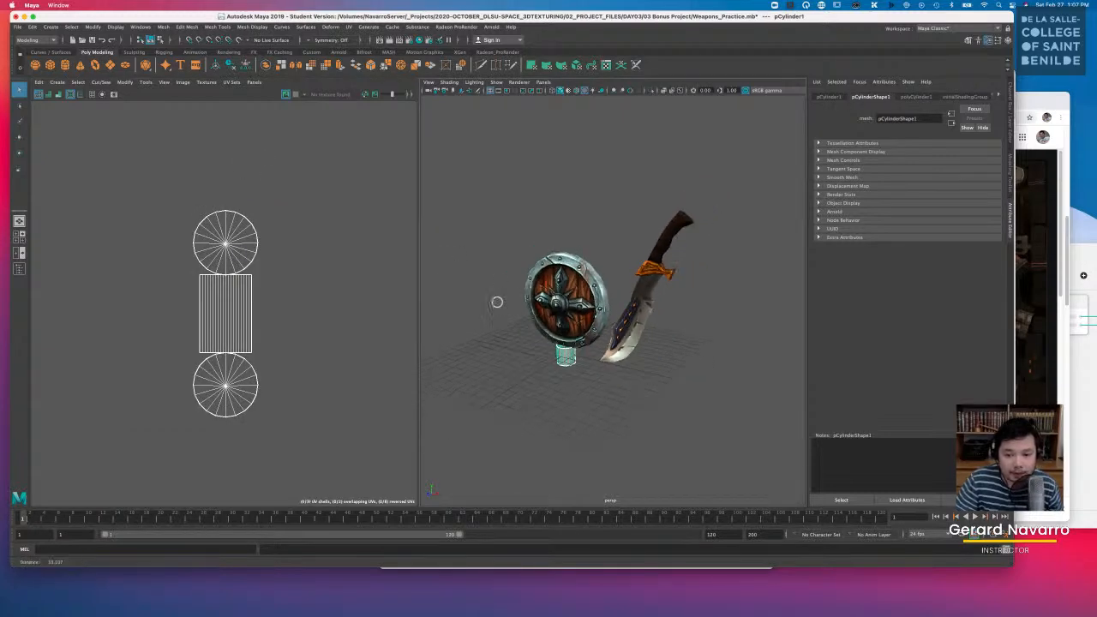
Step: Scale the cylinder up uniformly until it is larger than the shield, and stretch it vertically into a tall column
{"action": "key", "text": "e"}
{"action": "right_click_drag", "start_coordinate": [569, 352], "coordinate": [594, 333]}
{"action": "key", "text": "r"}
{"action": "left_click_drag", "start_coordinate": [570, 348], "coordinate": [683, 389]}
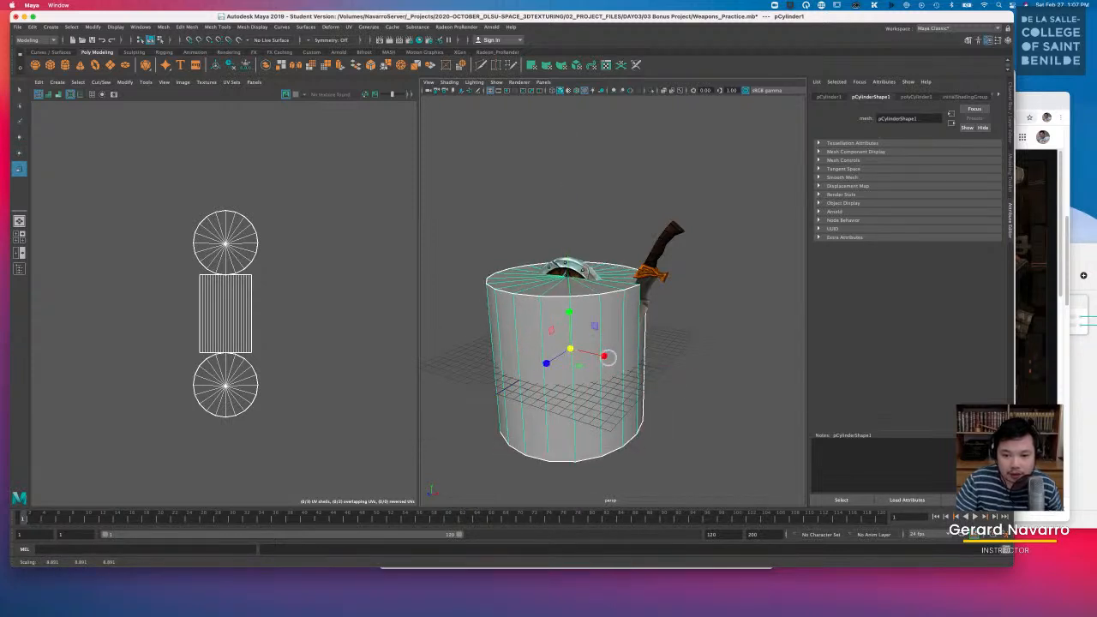
{"action": "left_click_drag", "start_coordinate": [569, 311], "coordinate": [573, 278]}
{"action": "key", "text": "space"}
{"action": "right_click_drag", "start_coordinate": [534, 314], "coordinate": [416, 279], "text": "alt"}
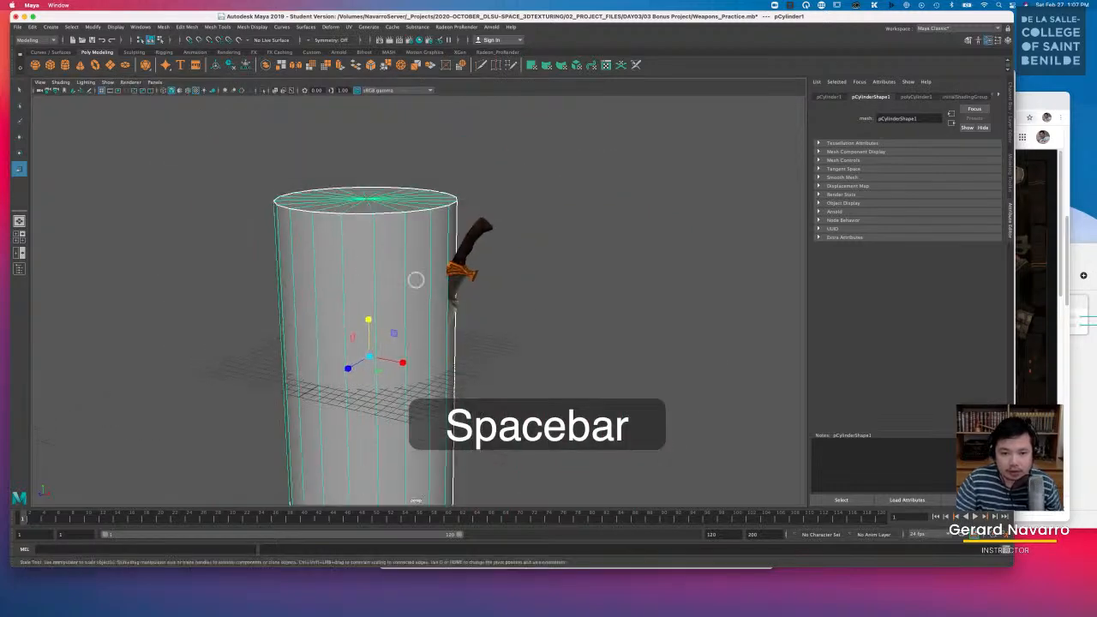
Step: Move the cylinder to about -29.4 on the X axis, clear of the shield and sword
{"action": "middle_click_drag", "start_coordinate": [417, 280], "coordinate": [472, 237], "text": "alt"}
{"action": "key", "text": "w"}
{"action": "left_click_drag", "start_coordinate": [442, 316], "coordinate": [233, 264]}
{"action": "middle_click_drag", "start_coordinate": [282, 255], "coordinate": [491, 286], "text": "alt"}
{"action": "right_click_drag", "start_coordinate": [491, 285], "coordinate": [558, 297], "text": "alt"}
{"action": "left_click_drag", "start_coordinate": [558, 297], "coordinate": [520, 270], "text": "alt"}
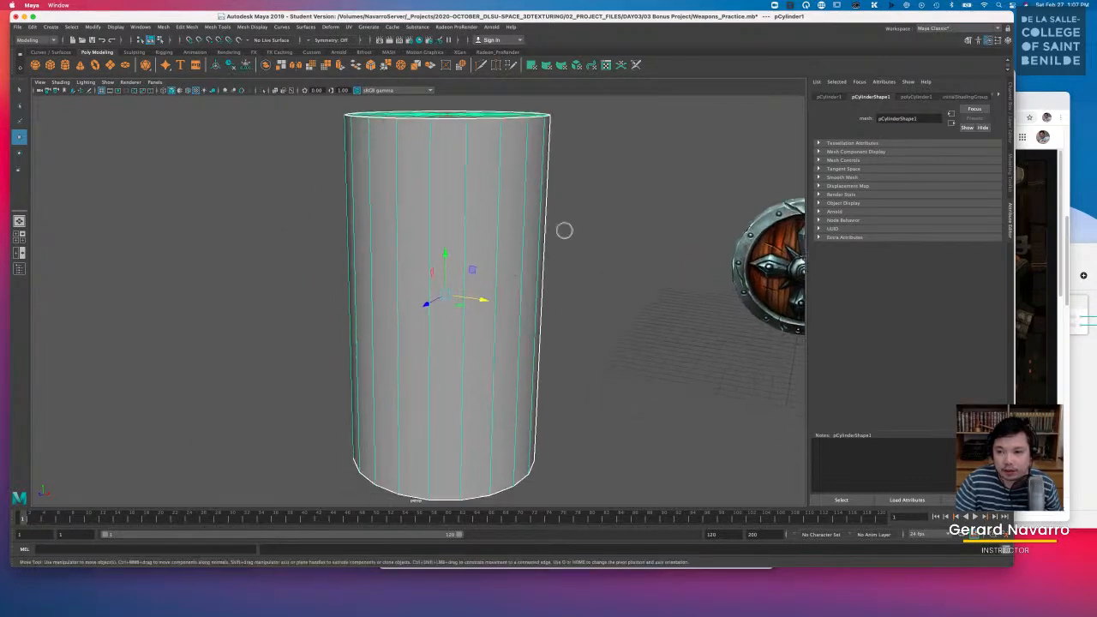
Step: Reduce the cylinder's height in its polyCylinder1 inputs and set its height subdivisions to 7
{"action": "left_click", "coordinate": [1009, 96]}
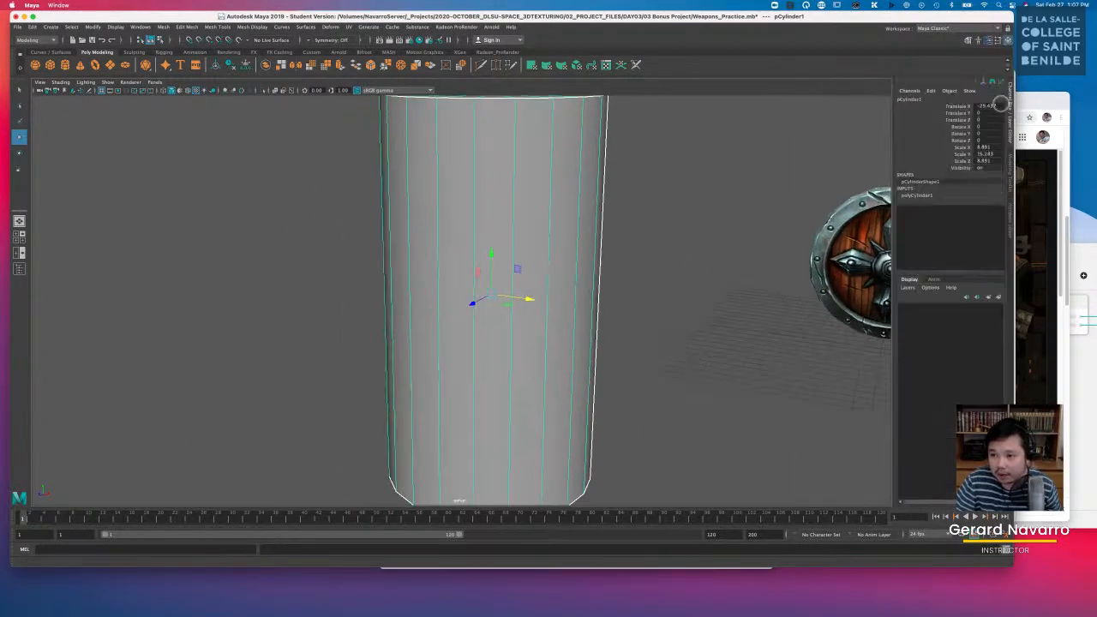
{"action": "left_click", "coordinate": [924, 195]}
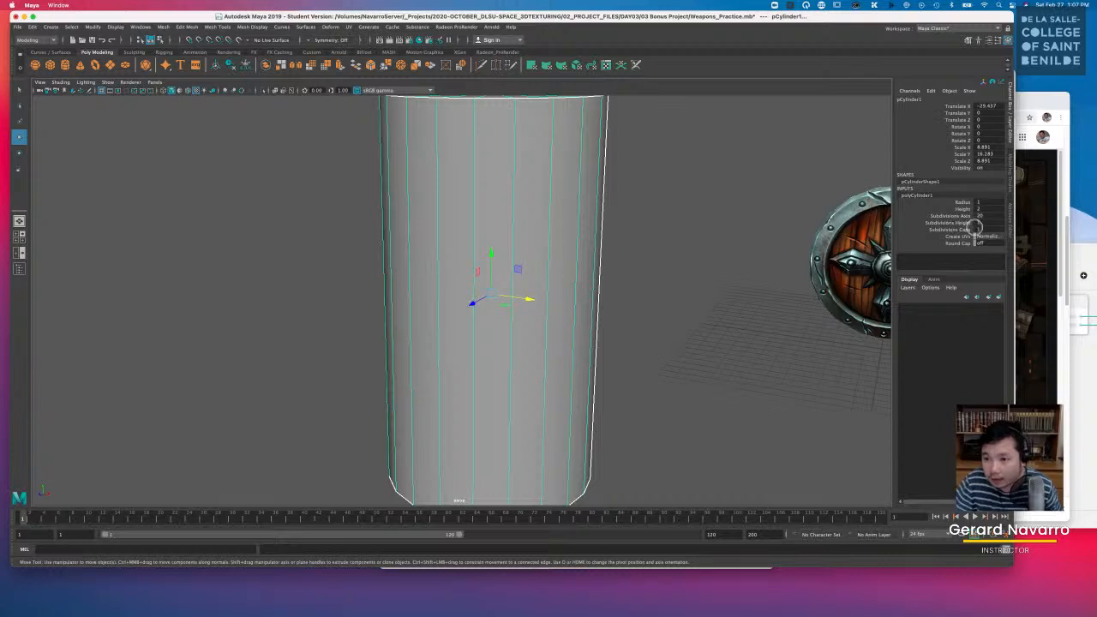
{"action": "left_click", "coordinate": [965, 209]}
{"action": "middle_click_drag", "start_coordinate": [704, 213], "coordinate": [705, 213]}
{"action": "left_click", "coordinate": [950, 223]}
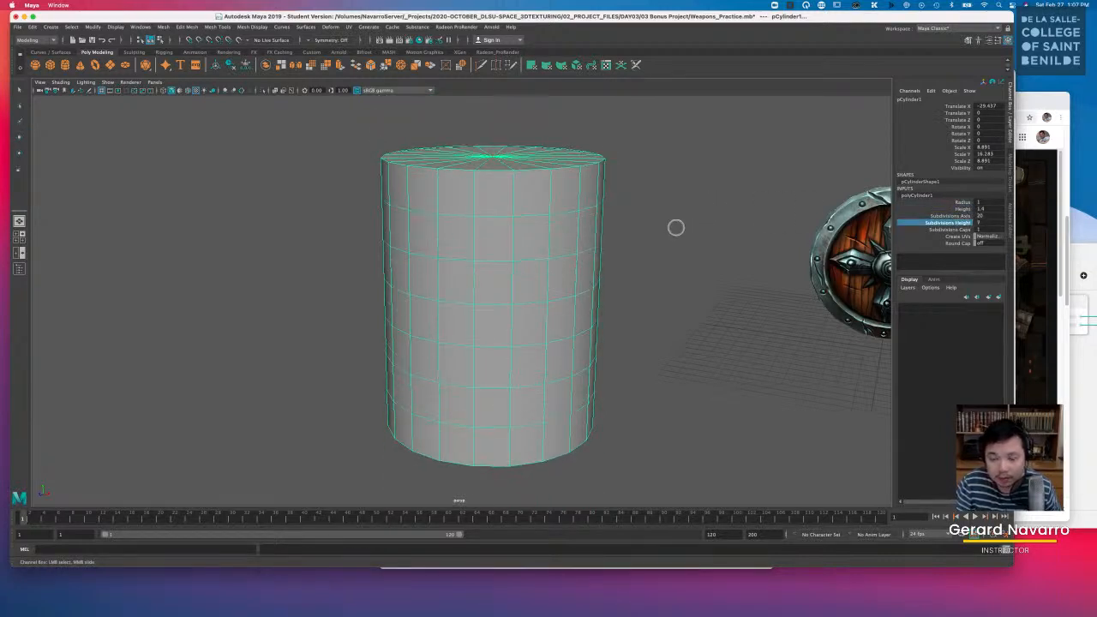
Step: Examine the cylinder's top cap and sides from several angles alongside the shield and sword
{"action": "right_click_drag", "start_coordinate": [656, 235], "coordinate": [589, 224], "text": "alt"}
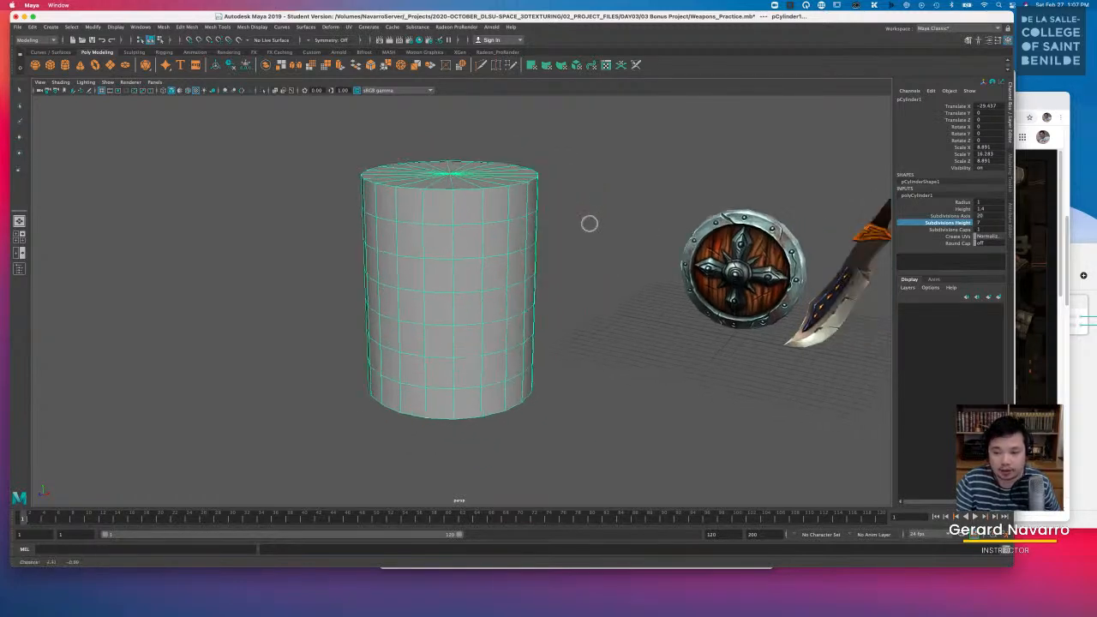
{"action": "key", "text": "q"}
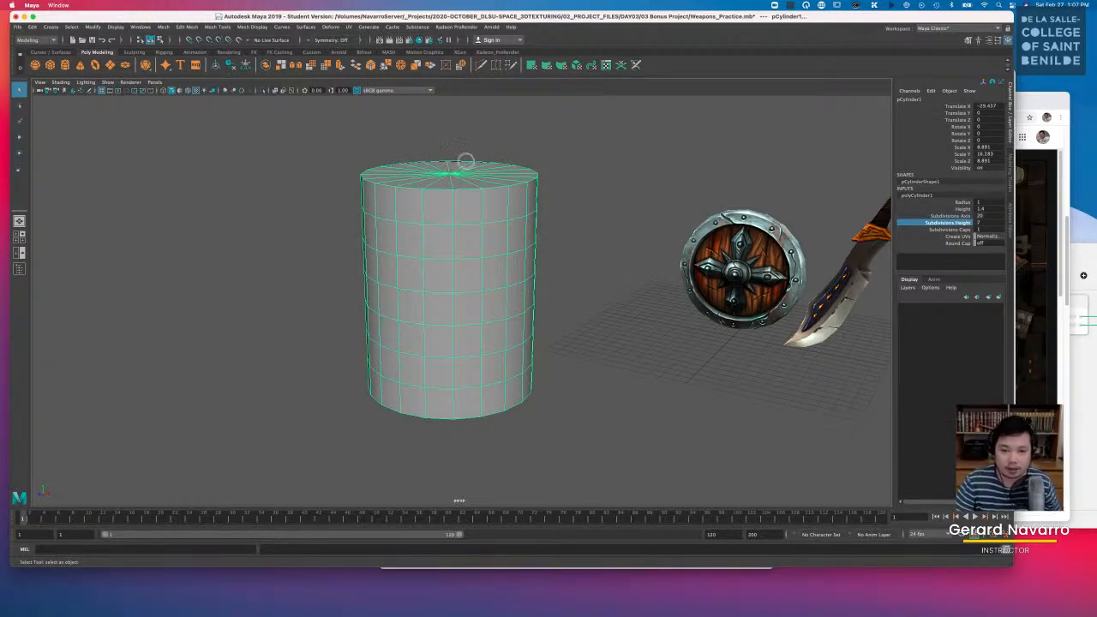
{"action": "left_click_drag", "start_coordinate": [453, 167], "coordinate": [465, 316], "text": "alt"}
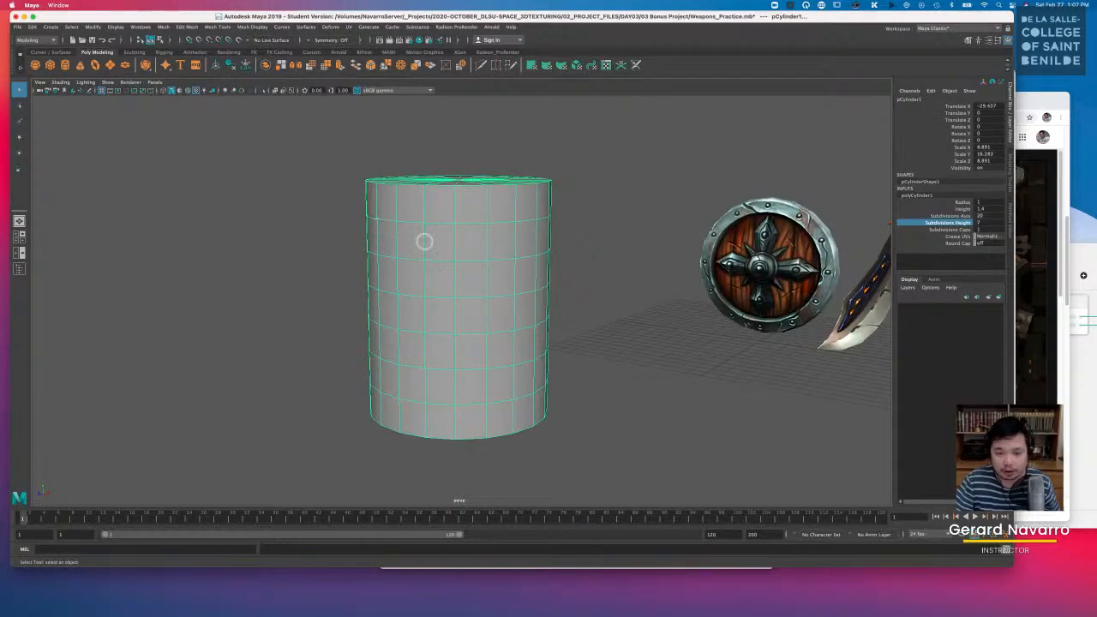
{"action": "left_click_drag", "start_coordinate": [468, 257], "coordinate": [526, 283], "text": "alt"}
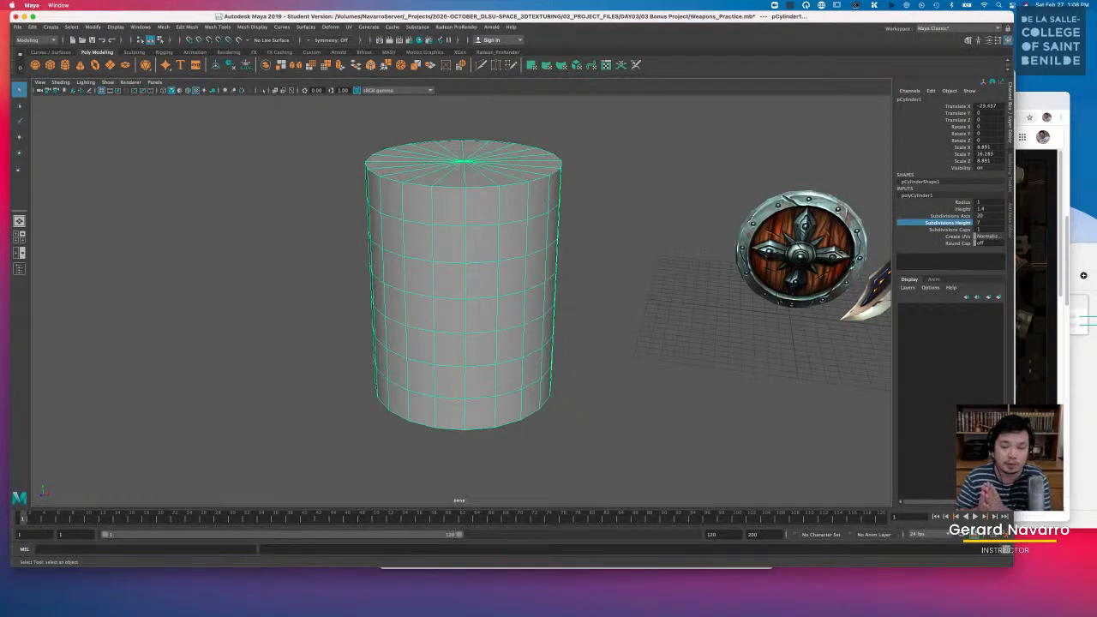
{"action": "mouse_move", "coordinate": [524, 276]}
{"action": "left_mouse_down", "text": "alt"}
{"action": "mouse_move", "coordinate": [529, 267]}
{"action": "mouse_move", "coordinate": [514, 284]}
{"action": "mouse_move", "coordinate": [536, 294]}
{"action": "left_mouse_up", "text": "alt"}
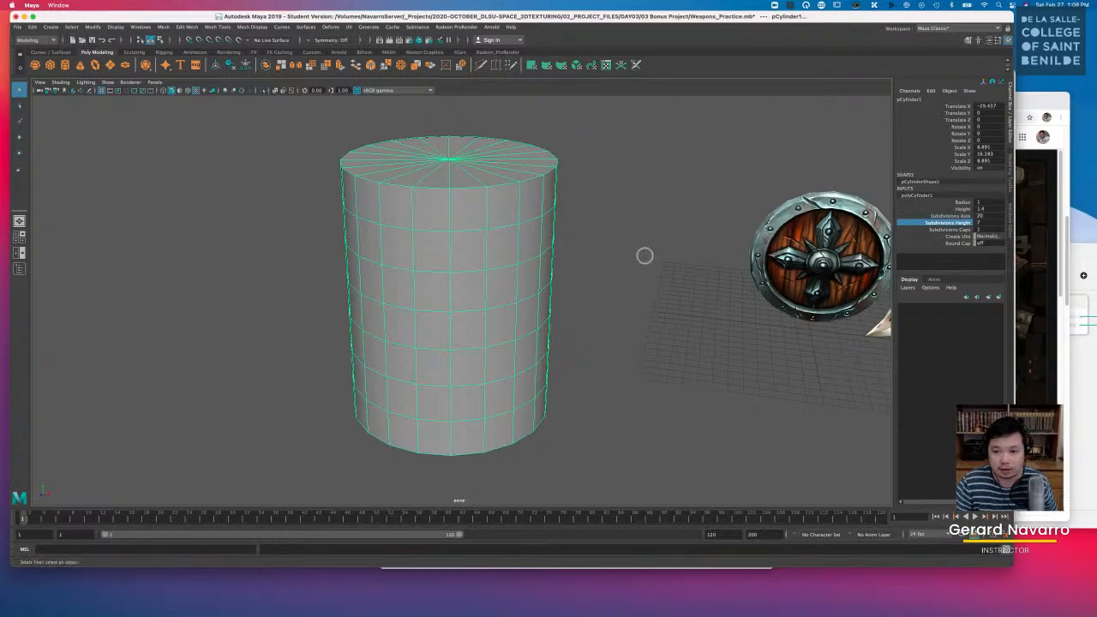
{"action": "right_click_drag", "start_coordinate": [628, 250], "coordinate": [558, 230], "text": "alt"}
{"action": "middle_click_drag", "start_coordinate": [558, 229], "coordinate": [578, 195], "text": "alt"}
{"action": "mouse_move", "coordinate": [579, 195]}
{"action": "left_mouse_down", "text": "alt"}
{"action": "mouse_move", "coordinate": [610, 208]}
{"action": "mouse_move", "coordinate": [587, 191]}
{"action": "left_mouse_up", "text": "alt"}
{"action": "middle_click_drag", "start_coordinate": [587, 191], "coordinate": [640, 222], "text": "alt"}
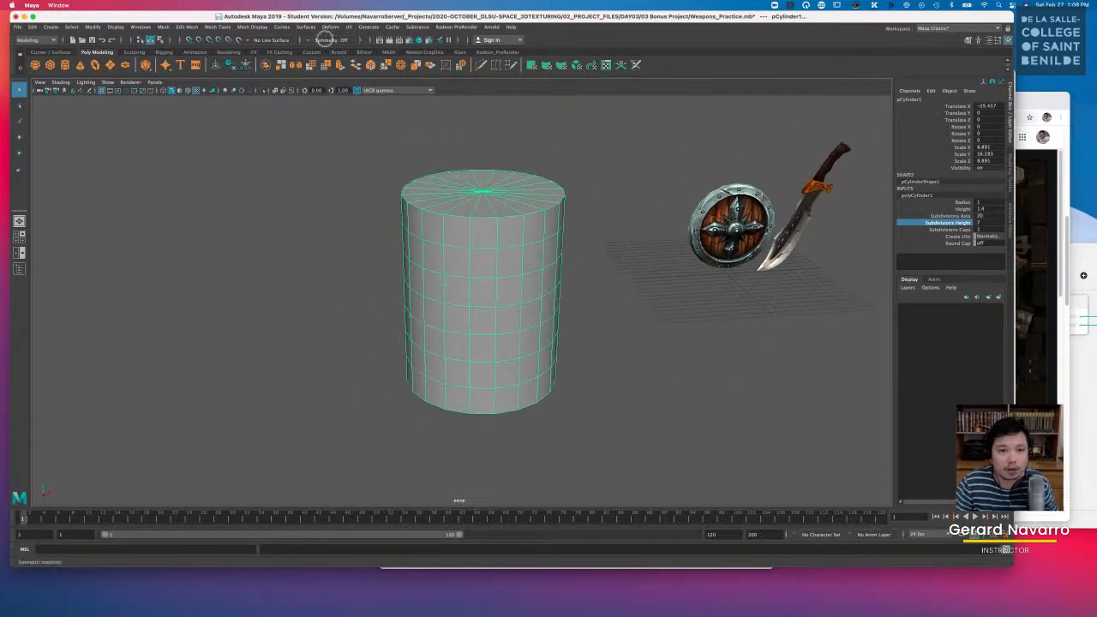
Step: Open the UV Editor, close the UV Toolkit, and shrink the editor so the cylinder is uncovered
{"action": "left_click", "coordinate": [349, 27]}
{"action": "left_click", "coordinate": [358, 41]}
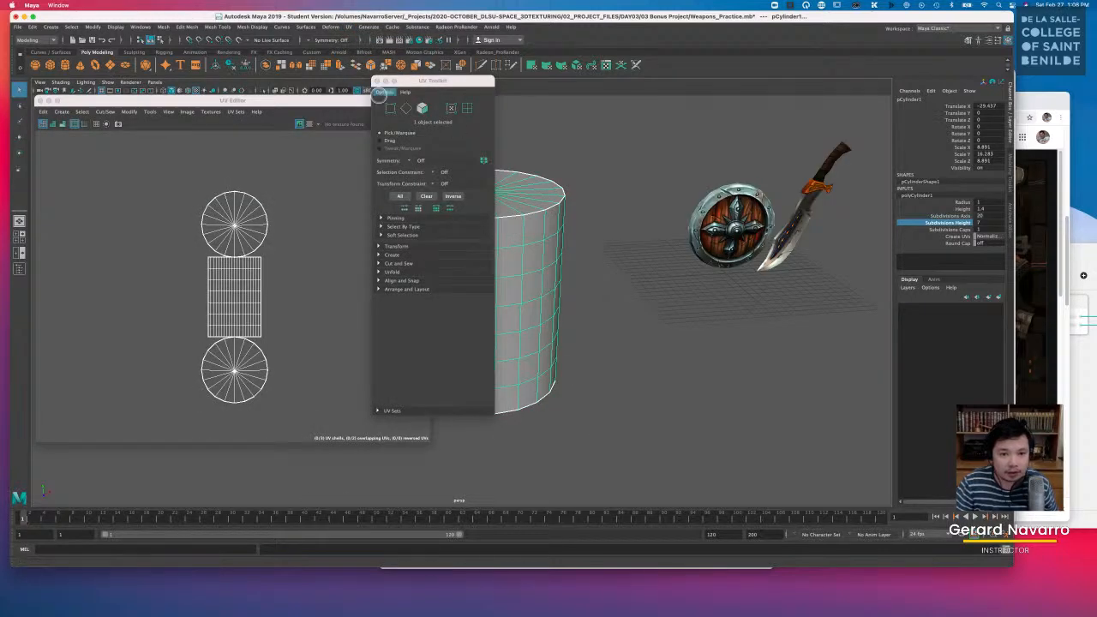
{"action": "left_click", "coordinate": [377, 80]}
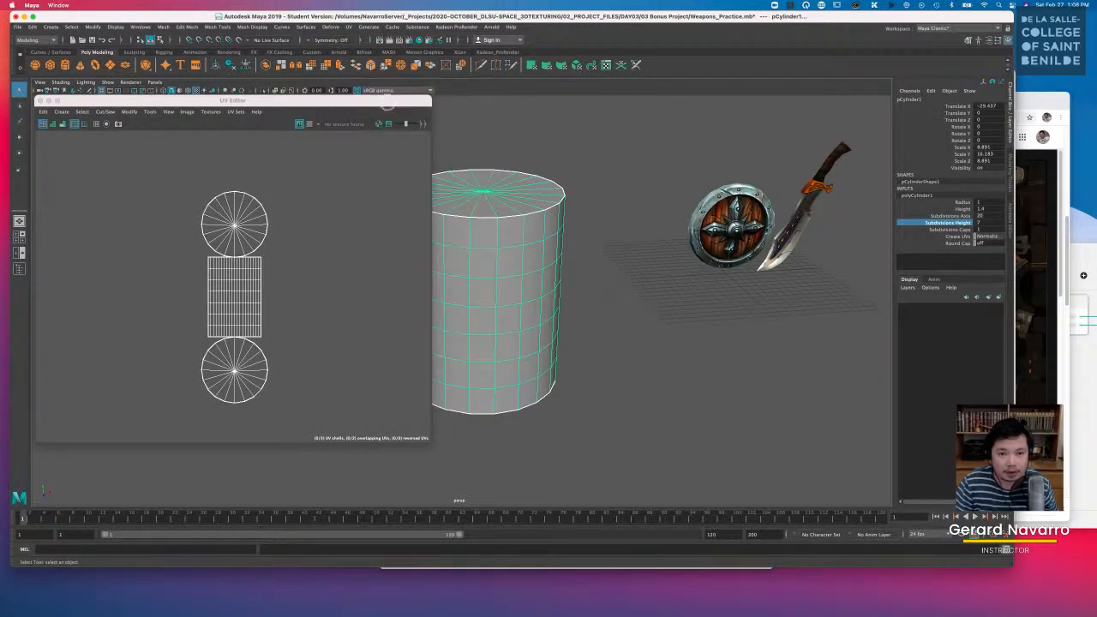
{"action": "left_click_drag", "start_coordinate": [388, 102], "coordinate": [365, 112]}
{"action": "left_click_drag", "start_coordinate": [403, 446], "coordinate": [360, 350]}
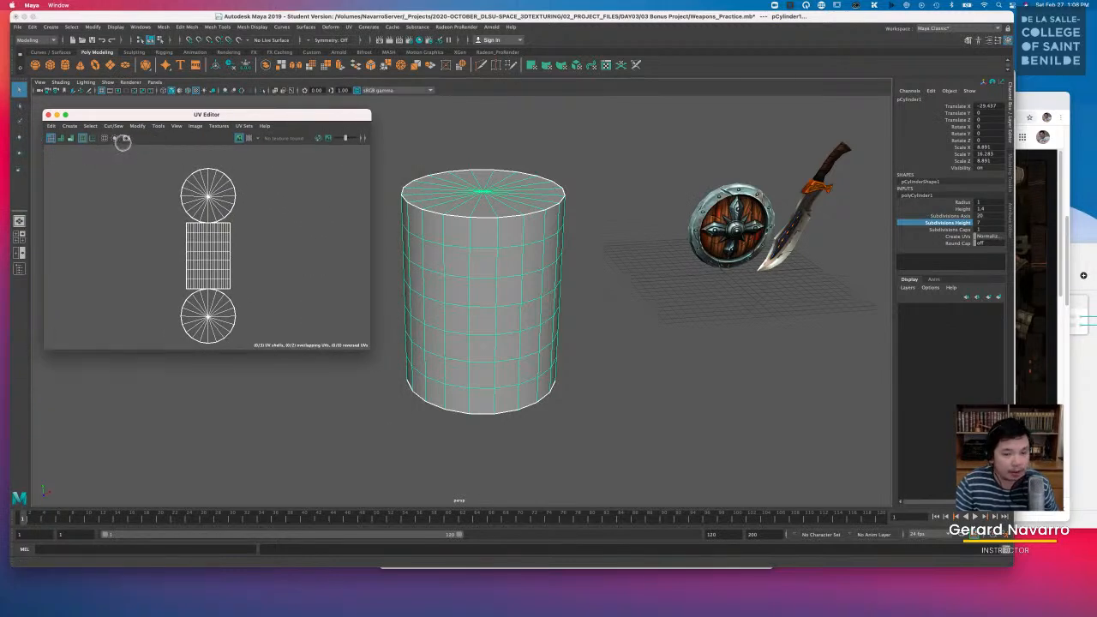
Step: Apply an automatic UV projection to the cylinder
{"action": "middle_click_drag", "start_coordinate": [500, 284], "coordinate": [652, 294], "text": "alt"}
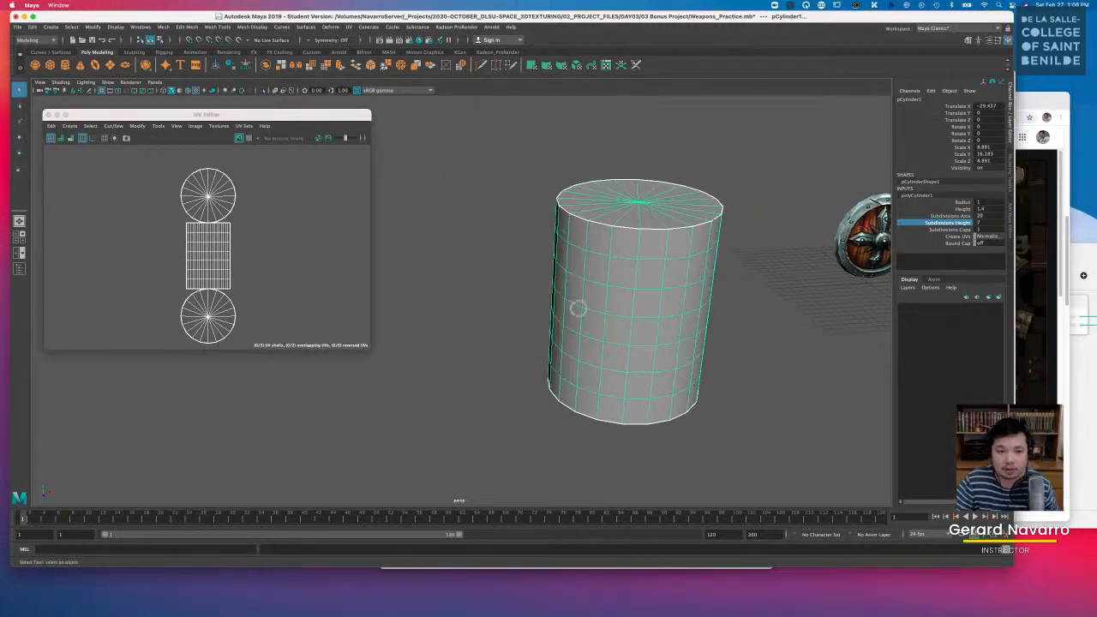
{"action": "left_click_drag", "start_coordinate": [578, 308], "coordinate": [514, 294], "text": "alt"}
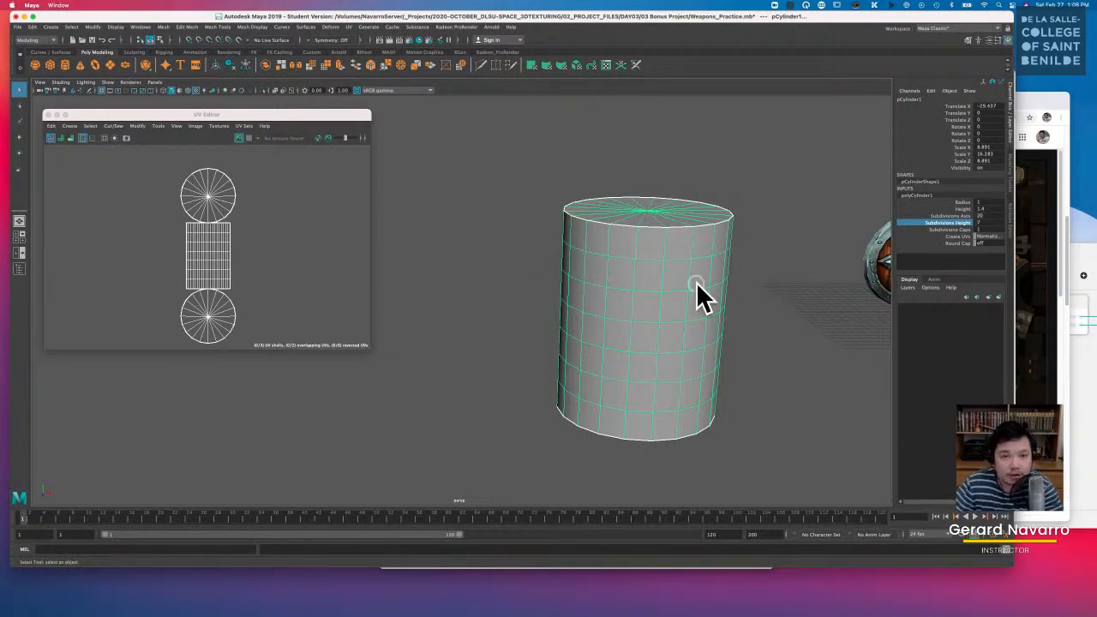
{"action": "left_click", "coordinate": [349, 27]}
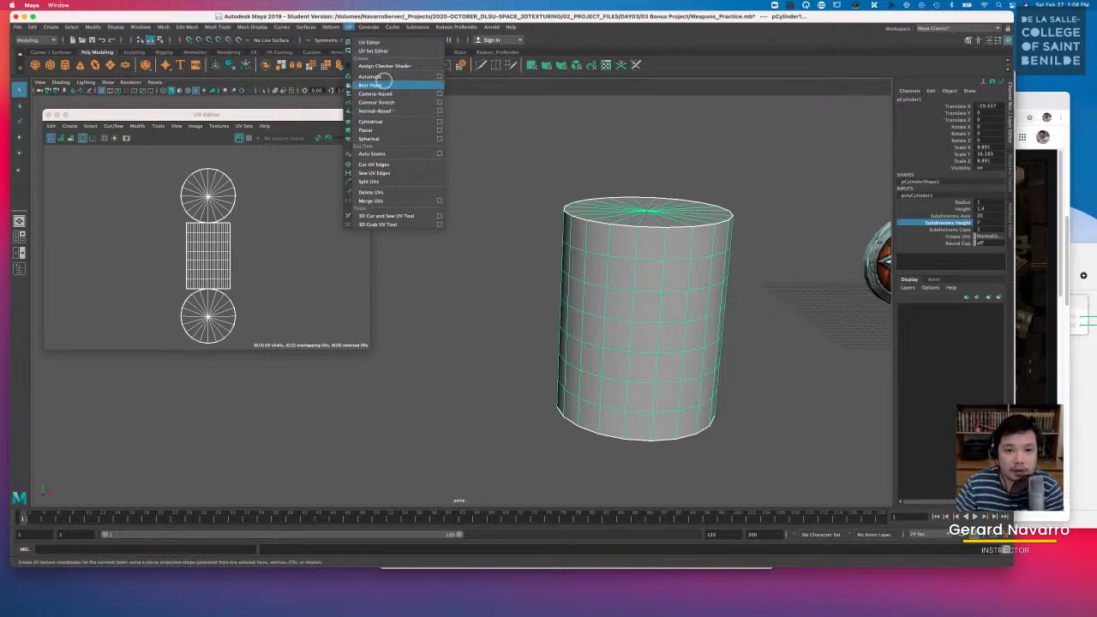
{"action": "left_click", "coordinate": [404, 76]}
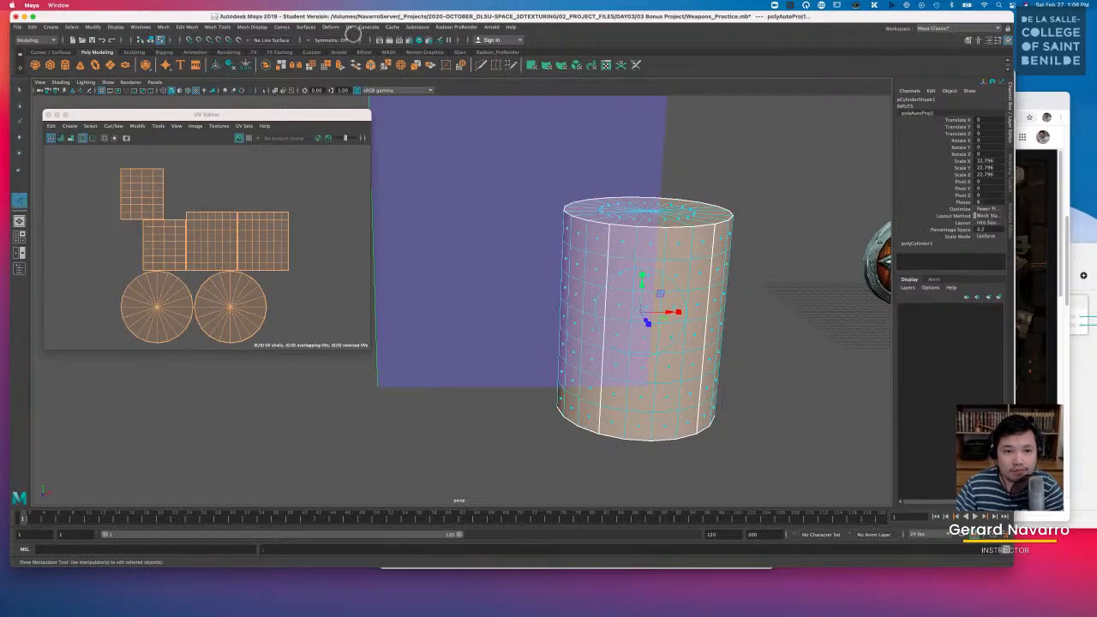
Step: Apply a spherical UV projection to the cylinder and return to object mode with the cylinder selected
{"action": "left_click", "coordinate": [349, 28]}
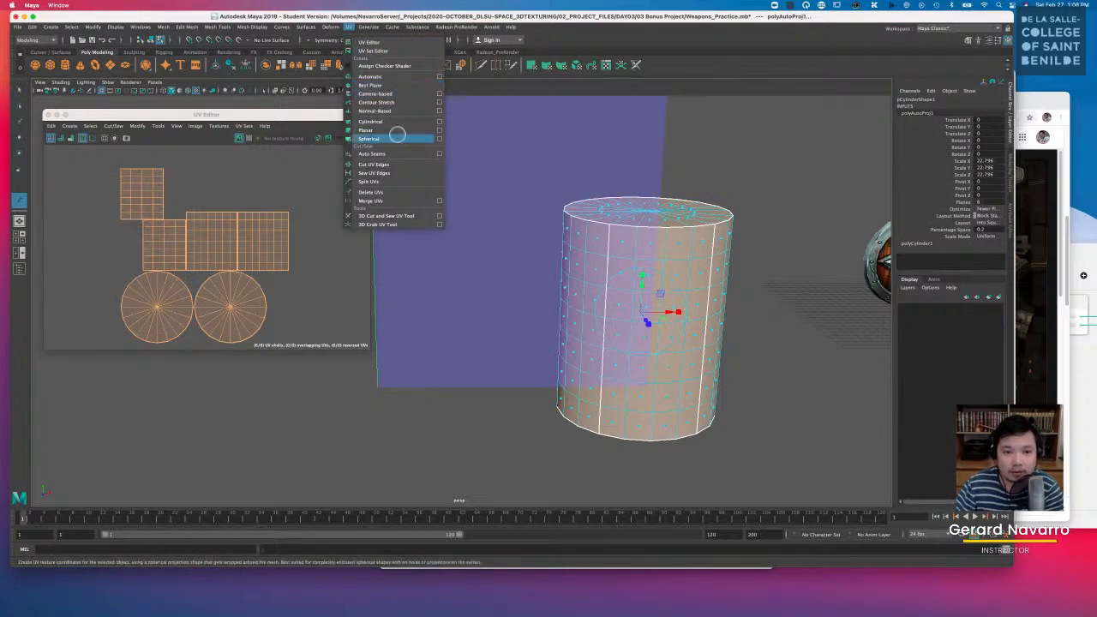
{"action": "left_click", "coordinate": [399, 138]}
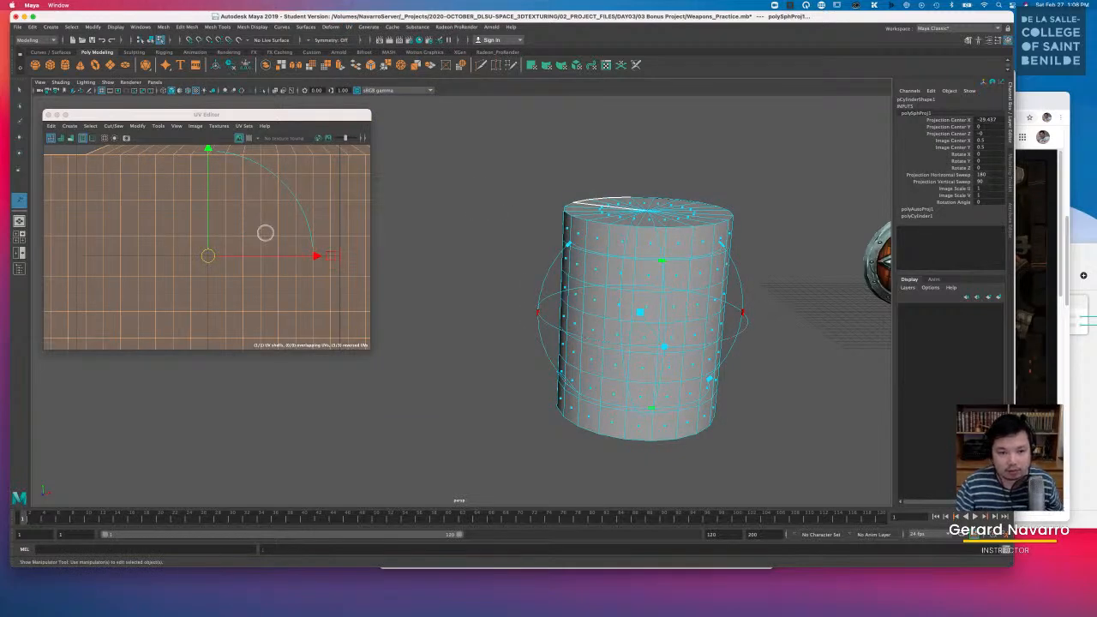
{"action": "scroll", "coordinate": [265, 234], "scroll_direction": "down", "scroll_amount": 3}
{"action": "left_click", "coordinate": [502, 181]}
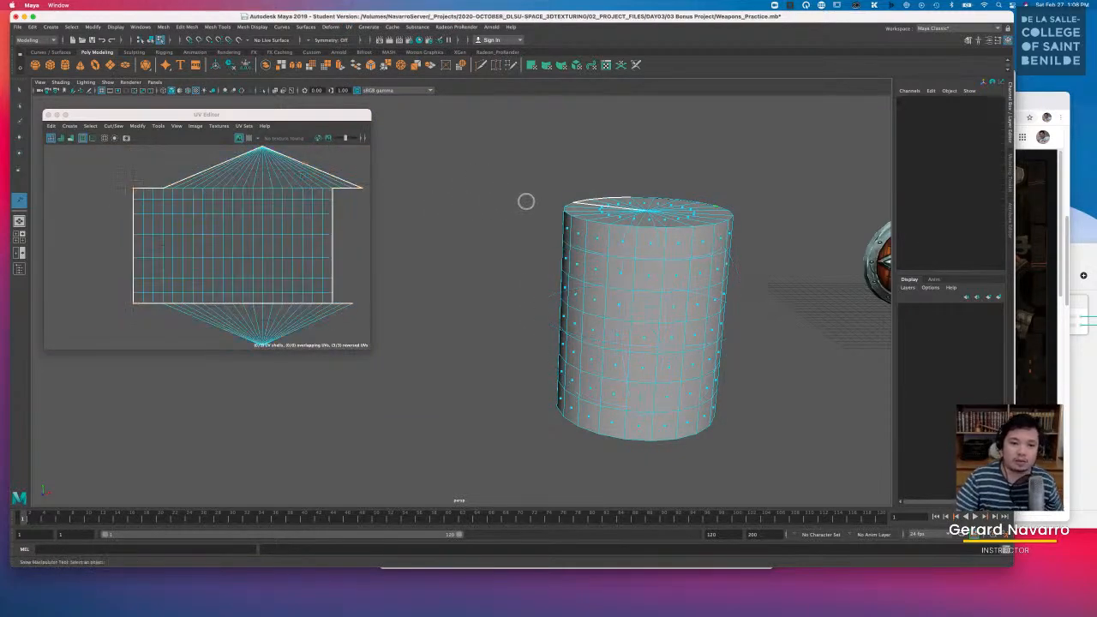
{"action": "right_click_drag", "start_coordinate": [644, 253], "coordinate": [673, 243]}
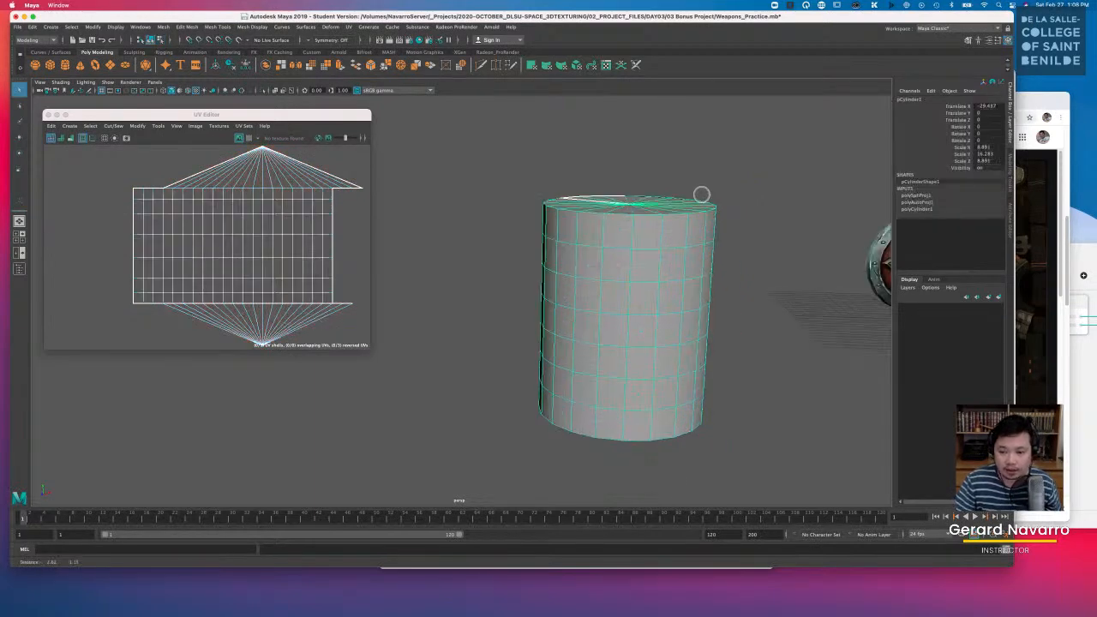
{"action": "middle_click_drag", "start_coordinate": [700, 193], "coordinate": [658, 180], "text": "alt"}
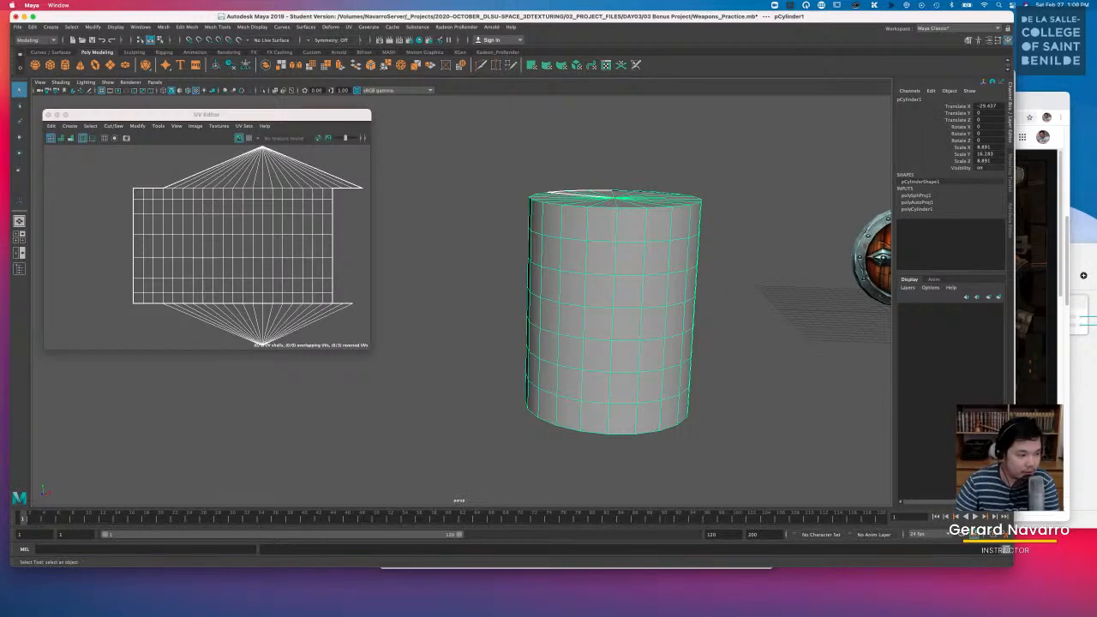
Step: Switch to Chrome and search Google in a new tab for "coke in can texture"
{"action": "key", "text": "super+Tab"}
{"action": "key", "text": "super+t"}
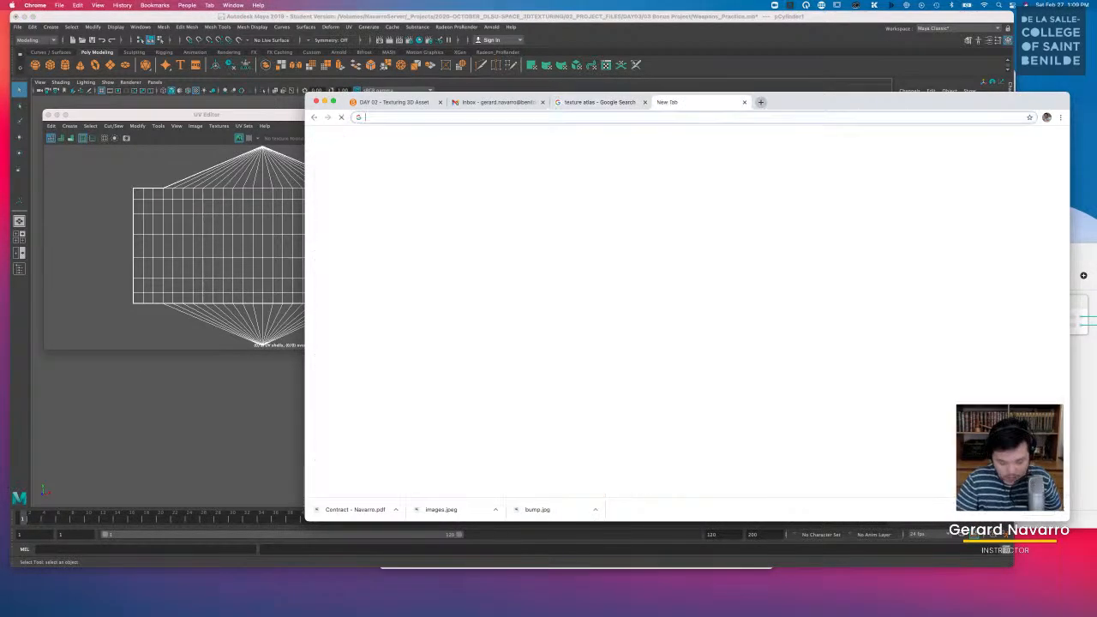
{"action": "type", "text": "co"}
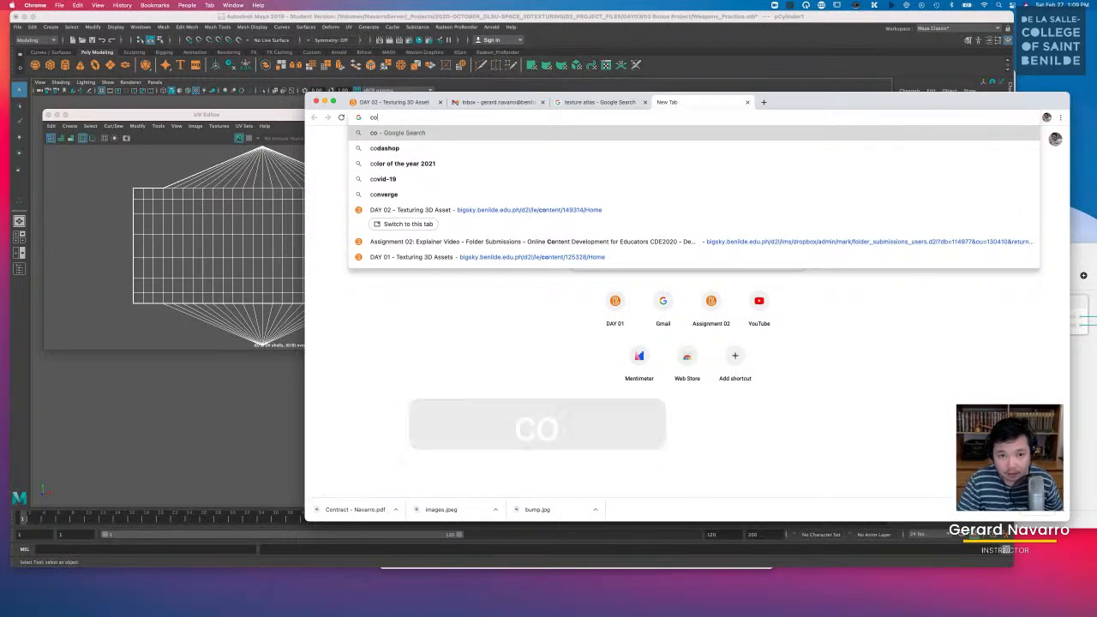
{"action": "type", "text": "ke in can"}
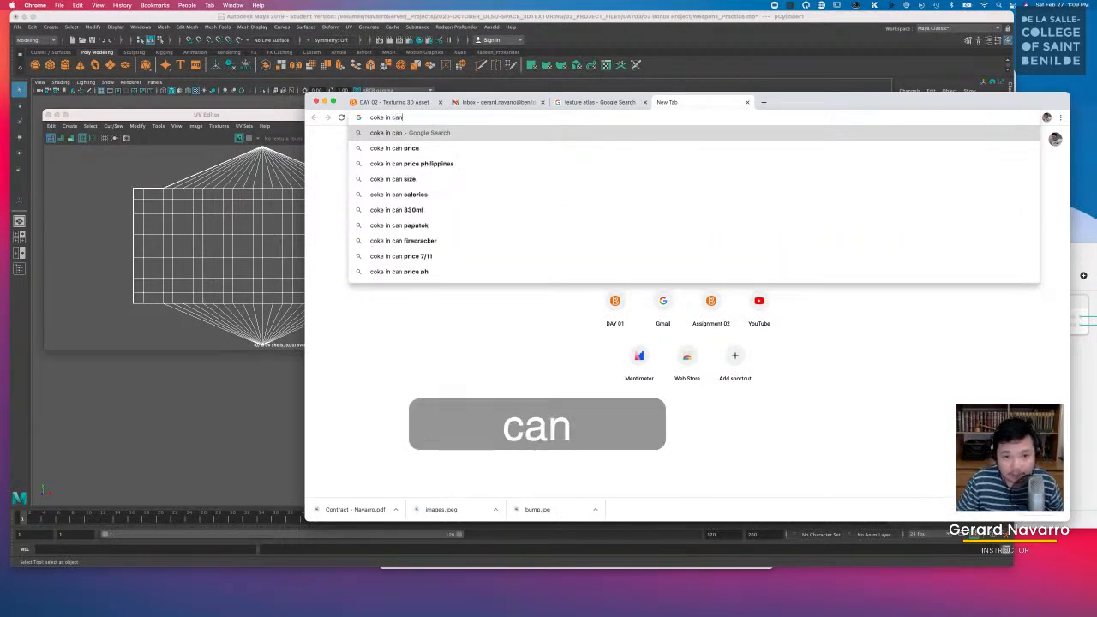
{"action": "type", "text": " texture"}
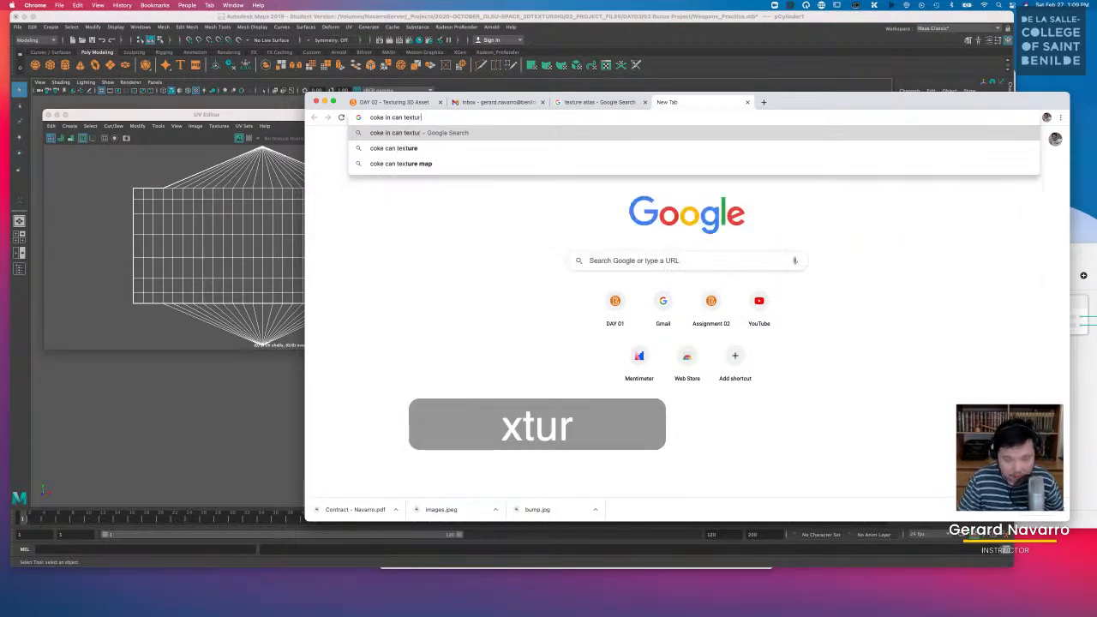
{"action": "key", "text": "Return"}
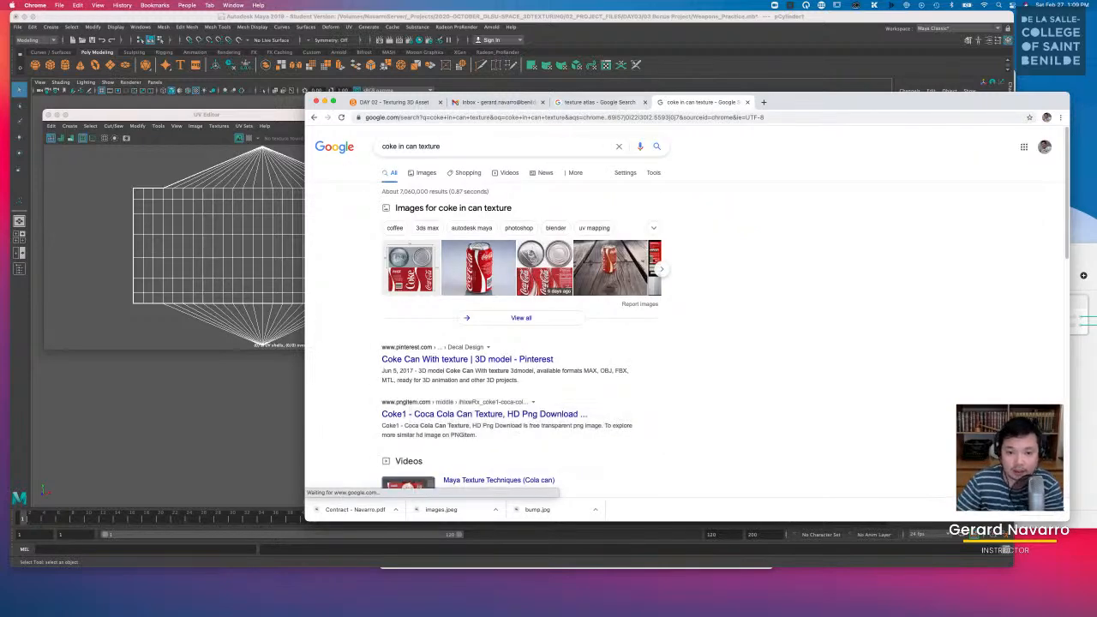
Step: Open the Medium can image with both metal lids above the red label and save it to the Desktop as Coke in PNG format
{"action": "left_click", "coordinate": [425, 271]}
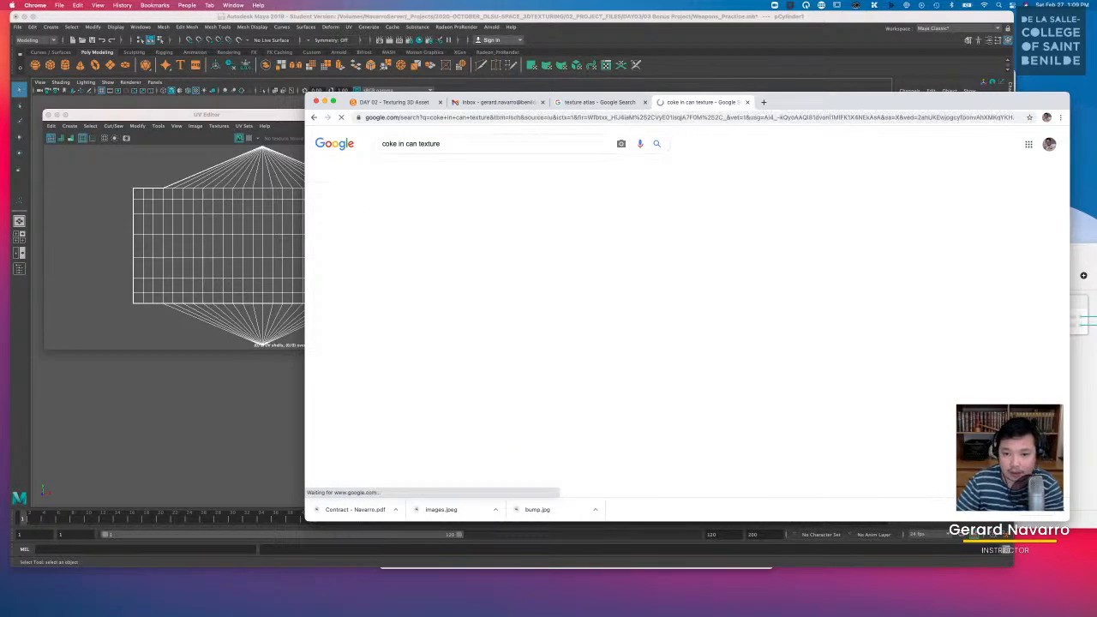
{"action": "left_click", "coordinate": [360, 250]}
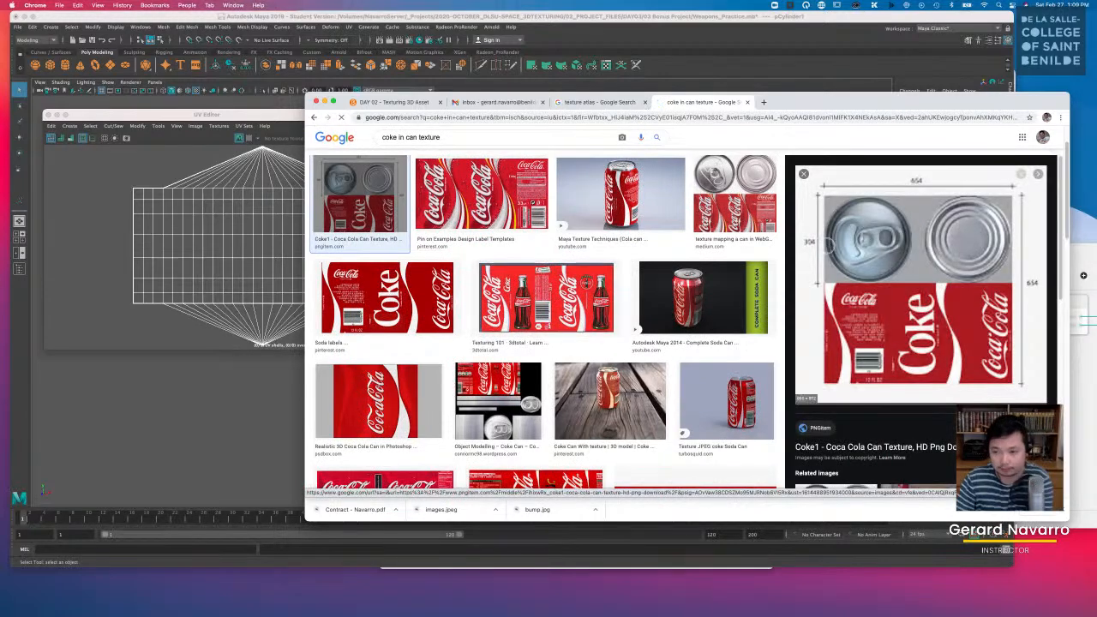
{"action": "left_click", "coordinate": [760, 206]}
{"action": "right_click", "coordinate": [906, 244]}
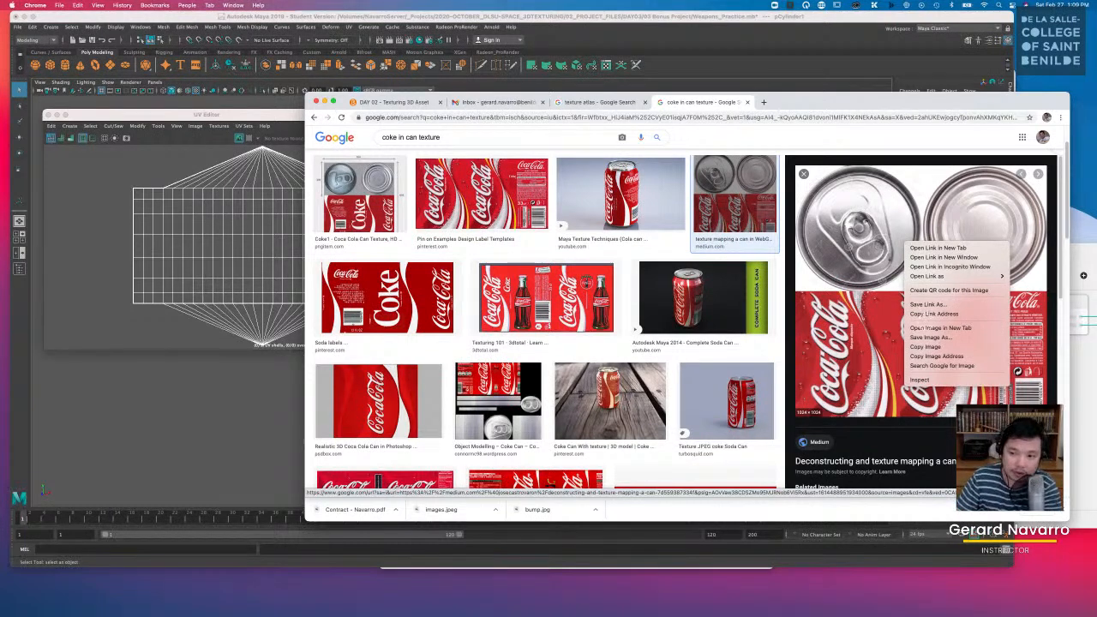
{"action": "left_click", "coordinate": [931, 337]}
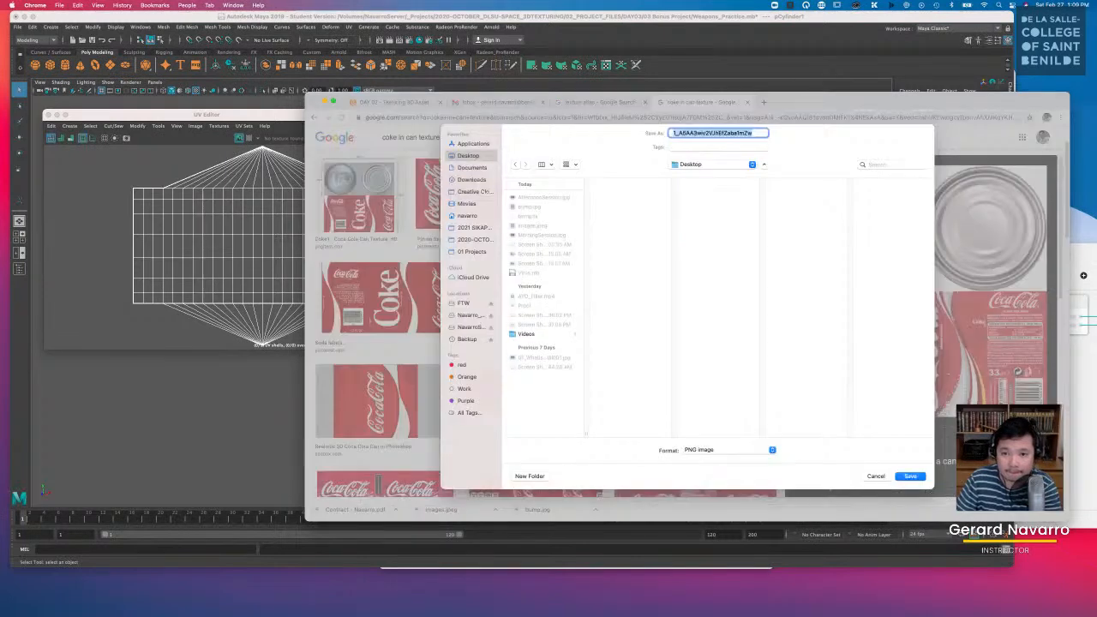
{"action": "type", "text": "Coke"}
{"action": "key", "text": "Return"}
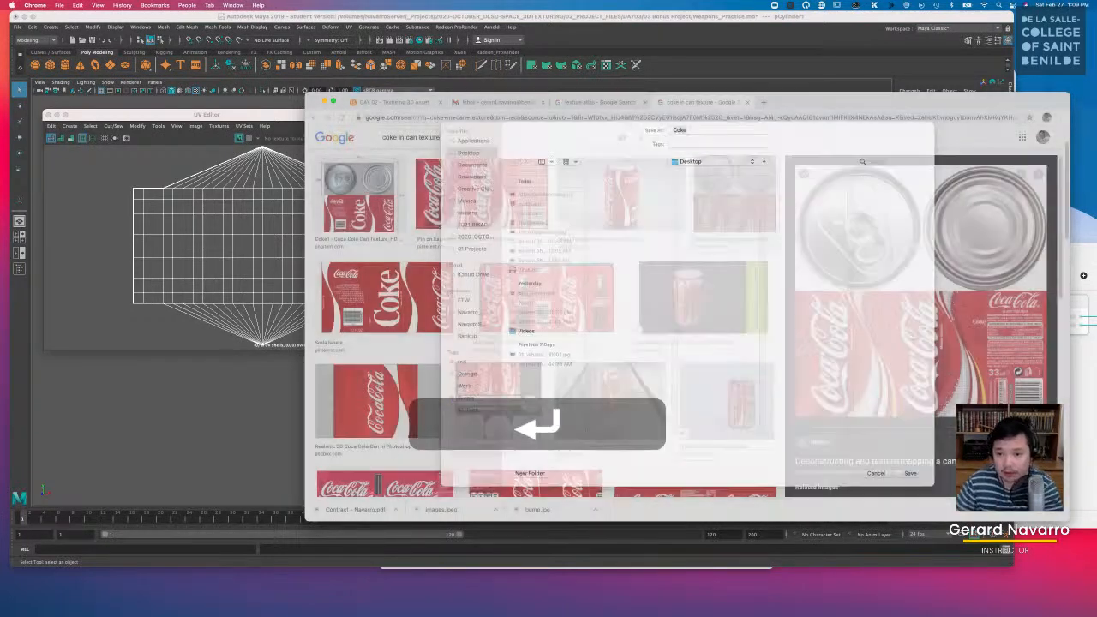
Step: Return to Maya, assign a new Lambert material to the cylinder, and connect a File texture to its color
{"action": "key", "text": "super+Tab"}
{"action": "right_click_drag", "start_coordinate": [600, 259], "coordinate": [676, 444]}
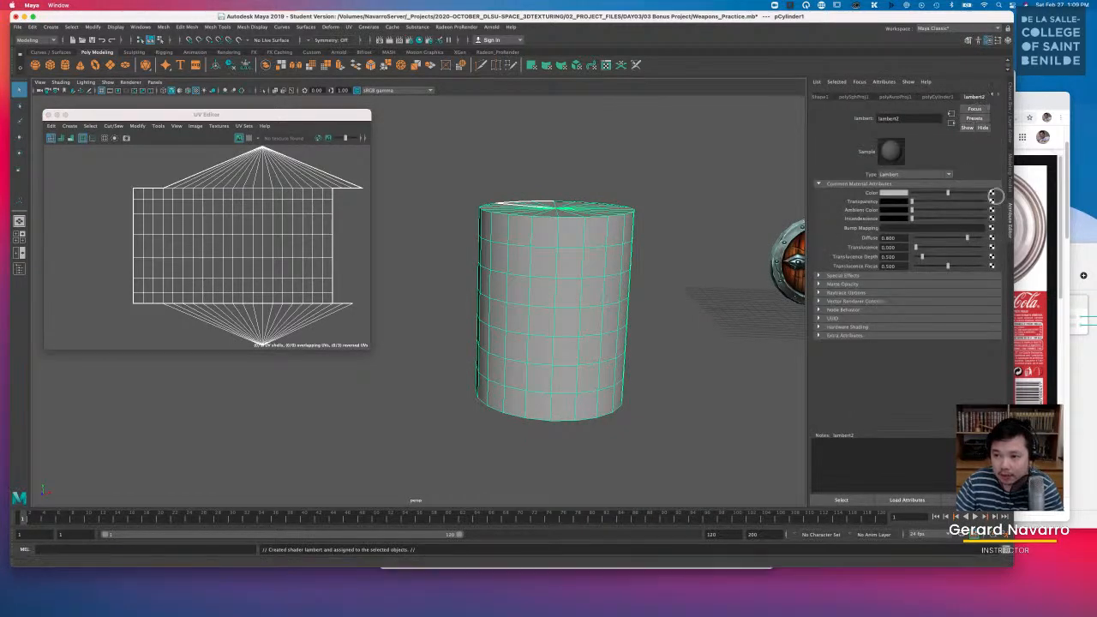
{"action": "left_click", "coordinate": [991, 193]}
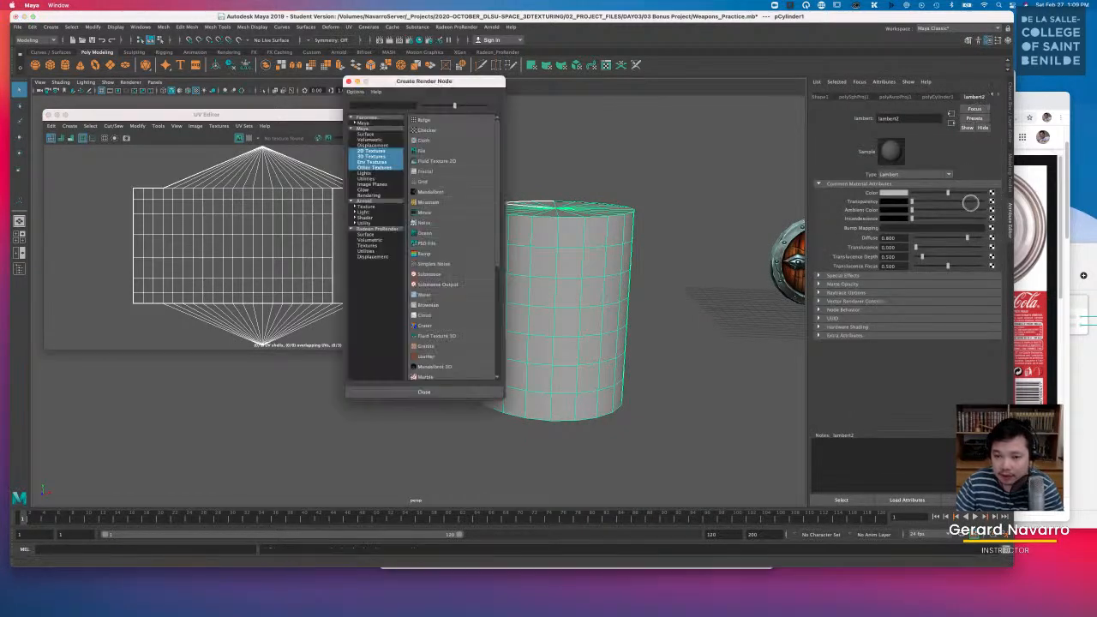
{"action": "left_click", "coordinate": [421, 150]}
Step: Load Coke.png from the Desktop into the file texture and select the cylinder to show its UVs over the image
{"action": "left_click", "coordinate": [994, 213]}
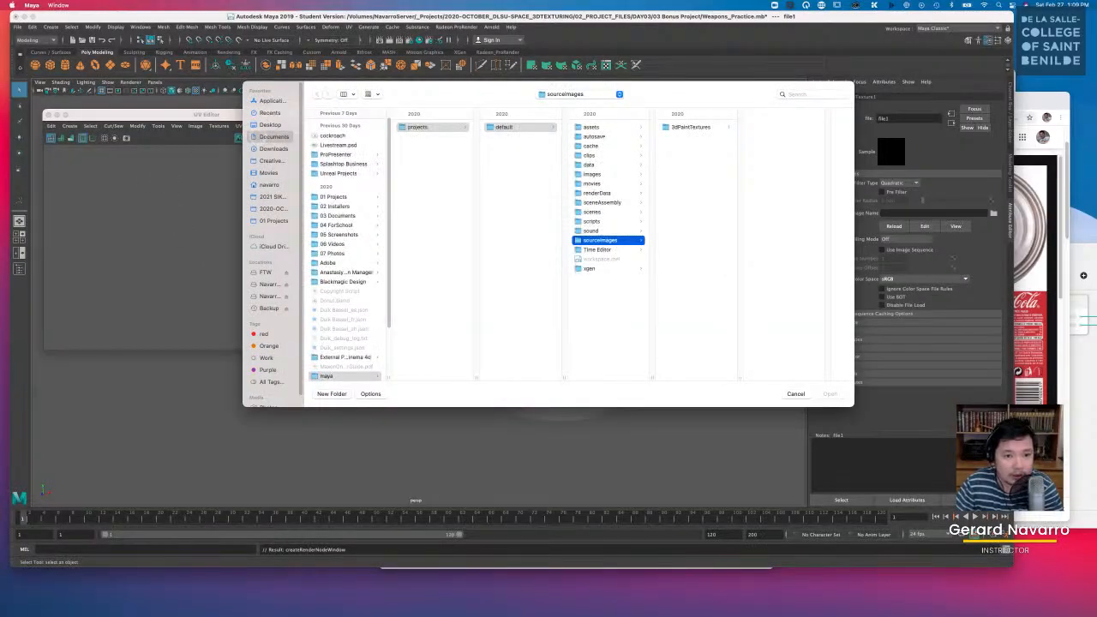
{"action": "left_click", "coordinate": [270, 124]}
{"action": "left_click", "coordinate": [334, 126]}
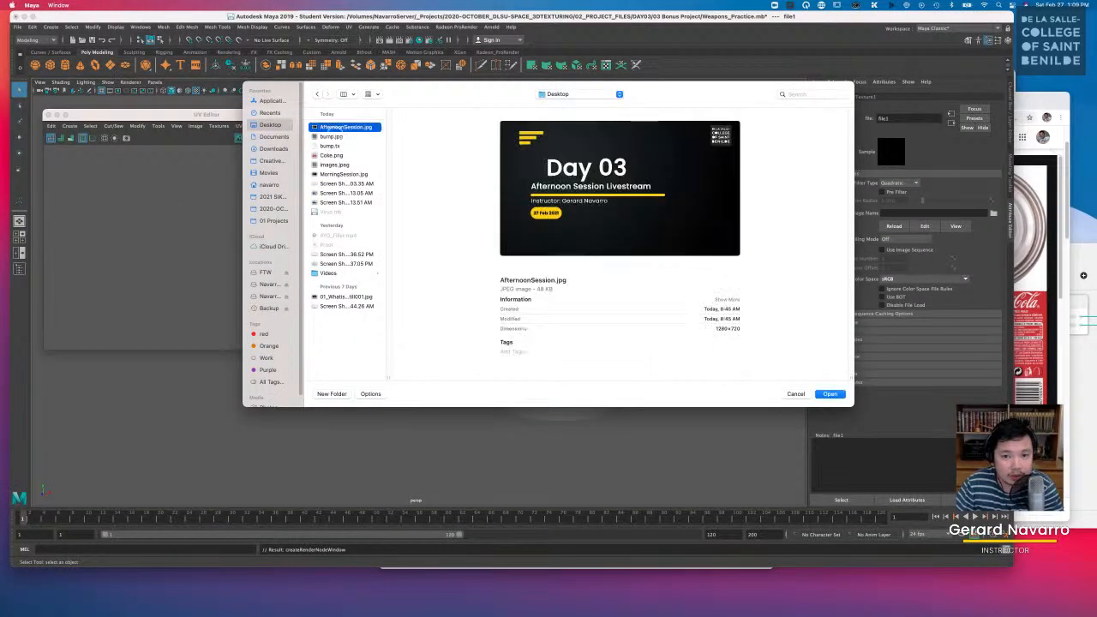
{"action": "left_click", "coordinate": [331, 156]}
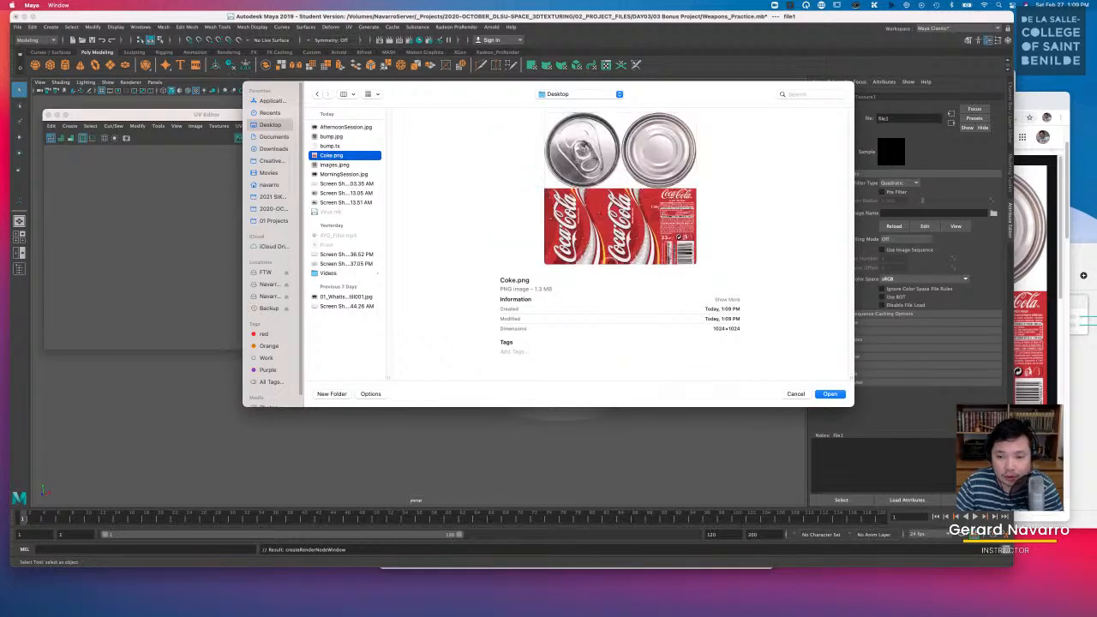
{"action": "left_click", "coordinate": [830, 394]}
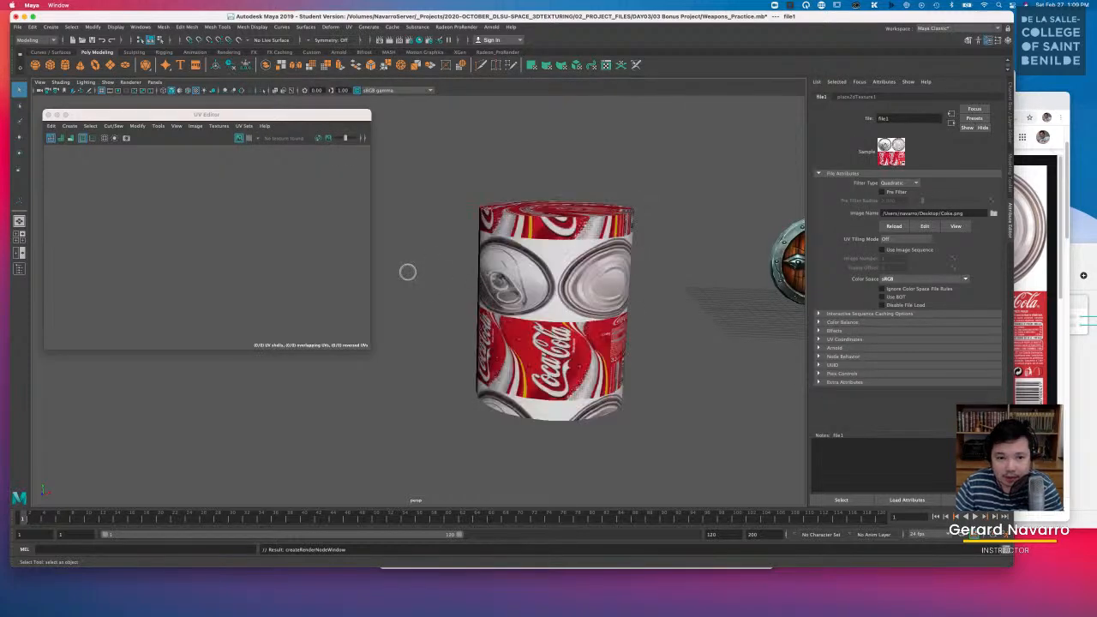
{"action": "left_click", "coordinate": [526, 264]}
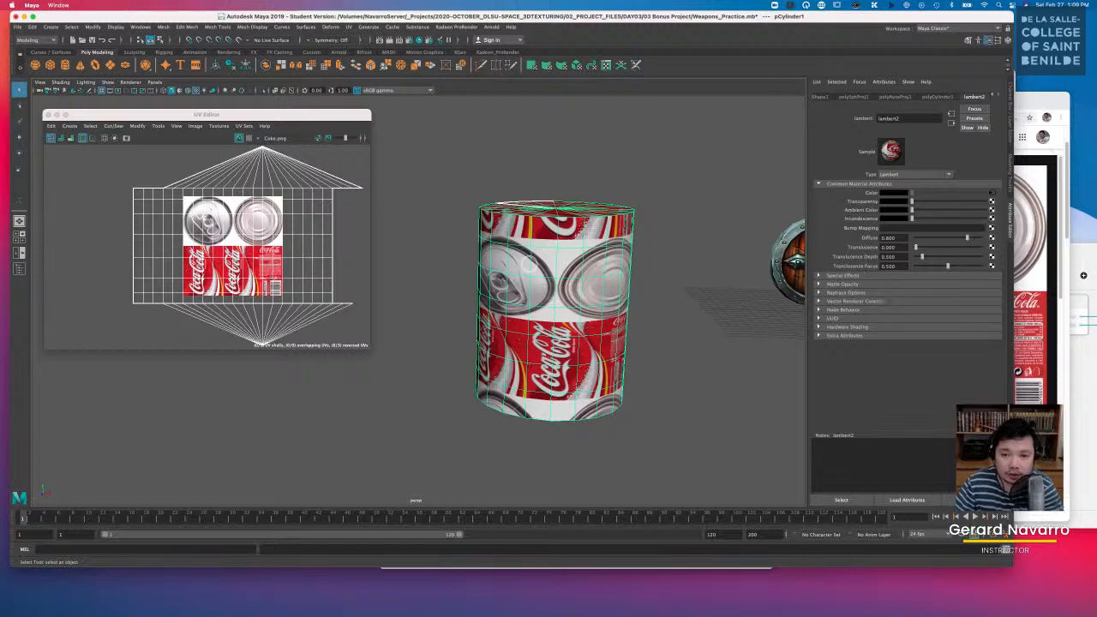
Step: Select the faces of the cylinder's top cap and examine how the texture falls on the cap and sides
{"action": "right_click_drag", "start_coordinate": [519, 213], "coordinate": [519, 237]}
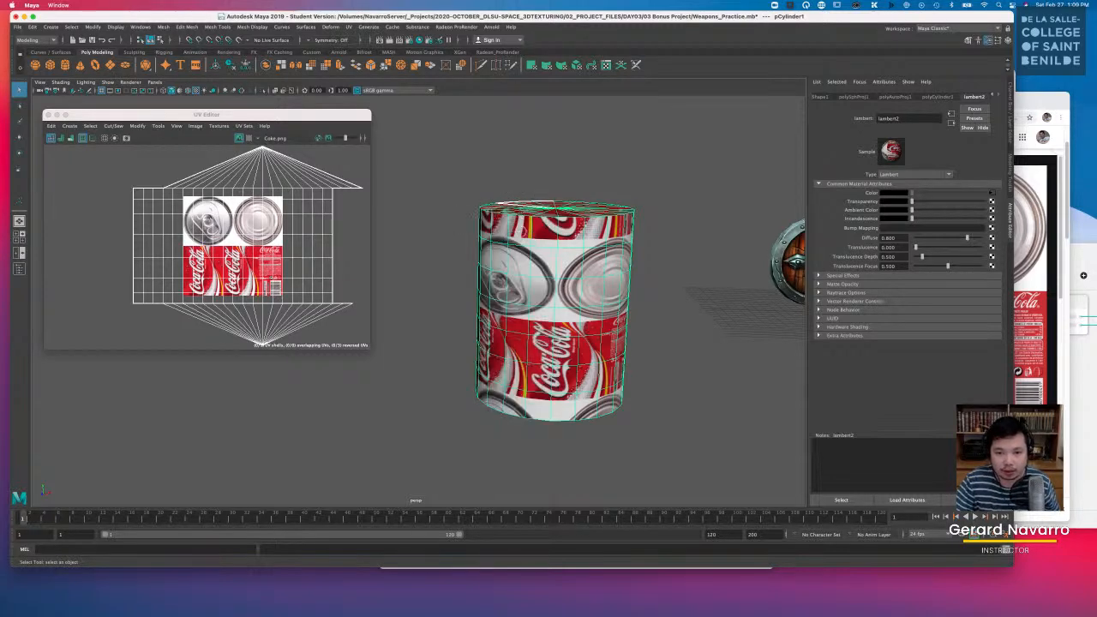
{"action": "left_click_drag", "start_coordinate": [517, 234], "coordinate": [518, 209], "text": "alt"}
{"action": "left_click_drag", "start_coordinate": [470, 181], "coordinate": [614, 283]}
{"action": "middle_click_drag", "start_coordinate": [614, 285], "coordinate": [562, 268], "text": "alt"}
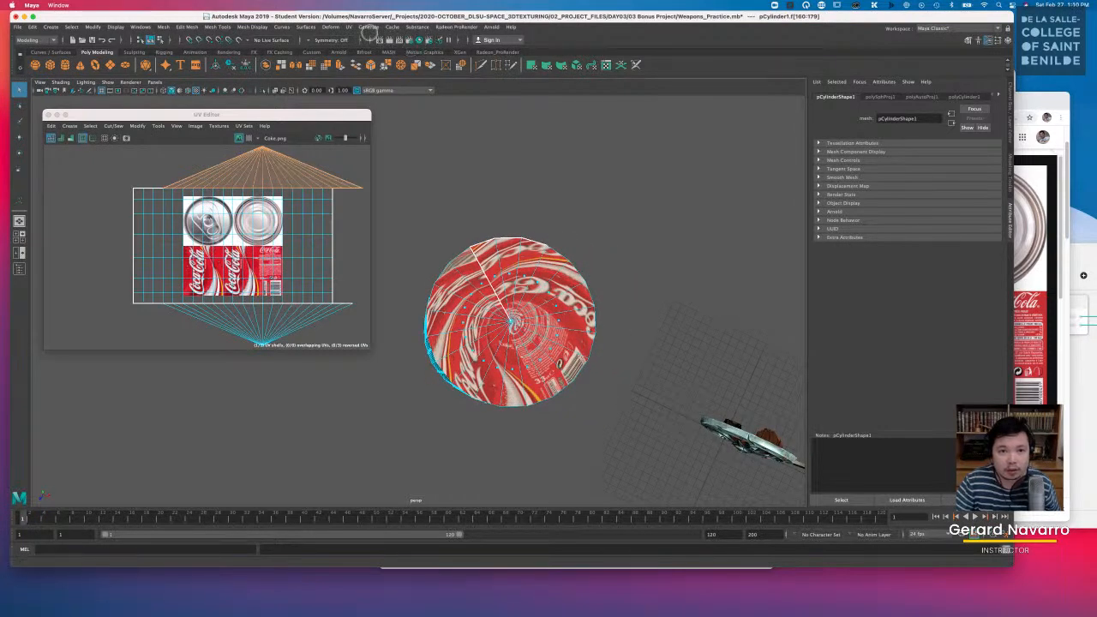
{"action": "left_click", "coordinate": [349, 27]}
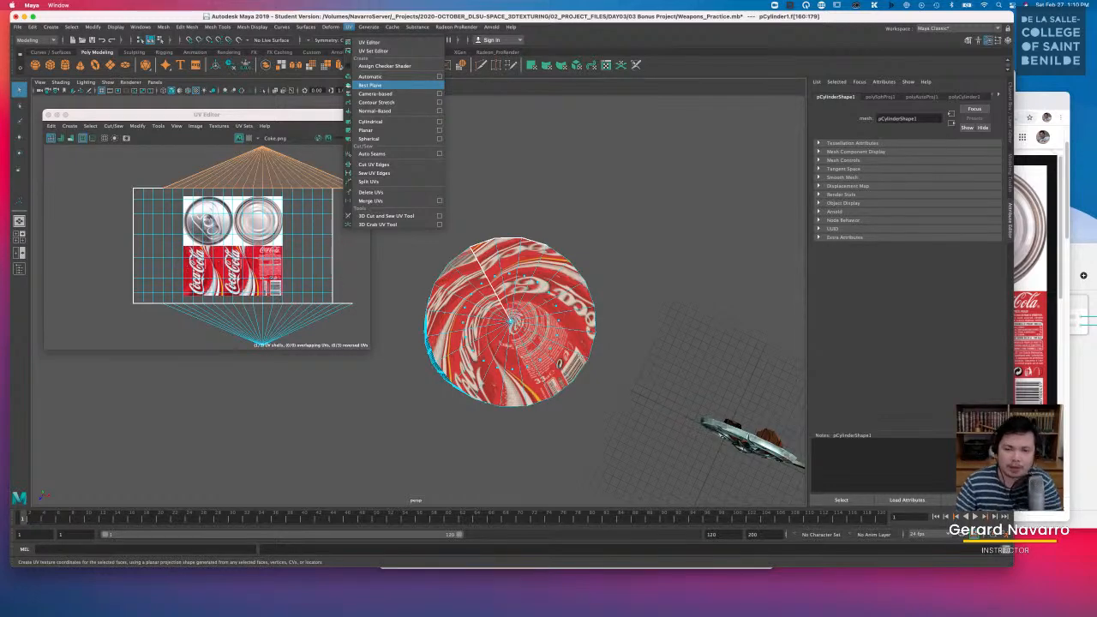
{"action": "left_click_drag", "start_coordinate": [626, 263], "coordinate": [497, 159], "text": "alt"}
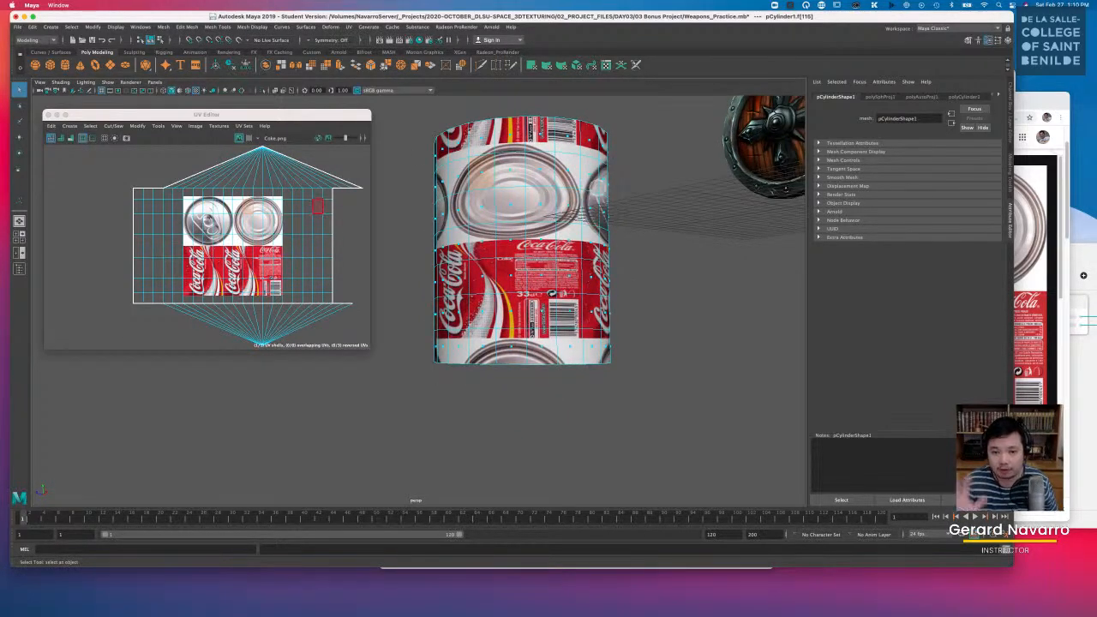
{"action": "left_click_drag", "start_coordinate": [596, 213], "coordinate": [527, 227], "text": "alt"}
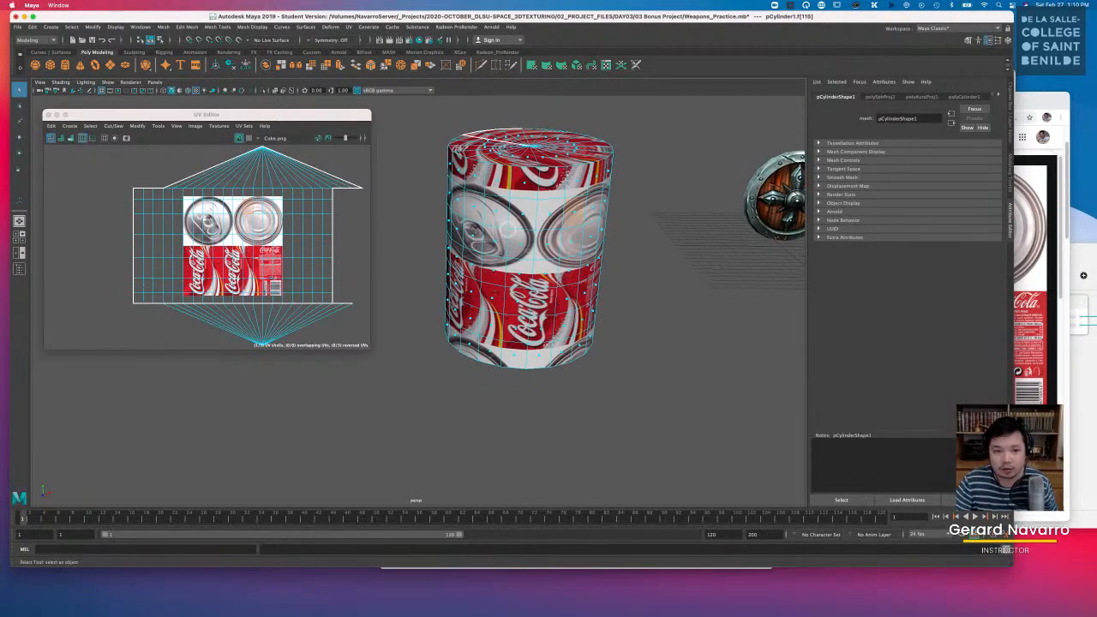
{"action": "left_click", "coordinate": [114, 126]}
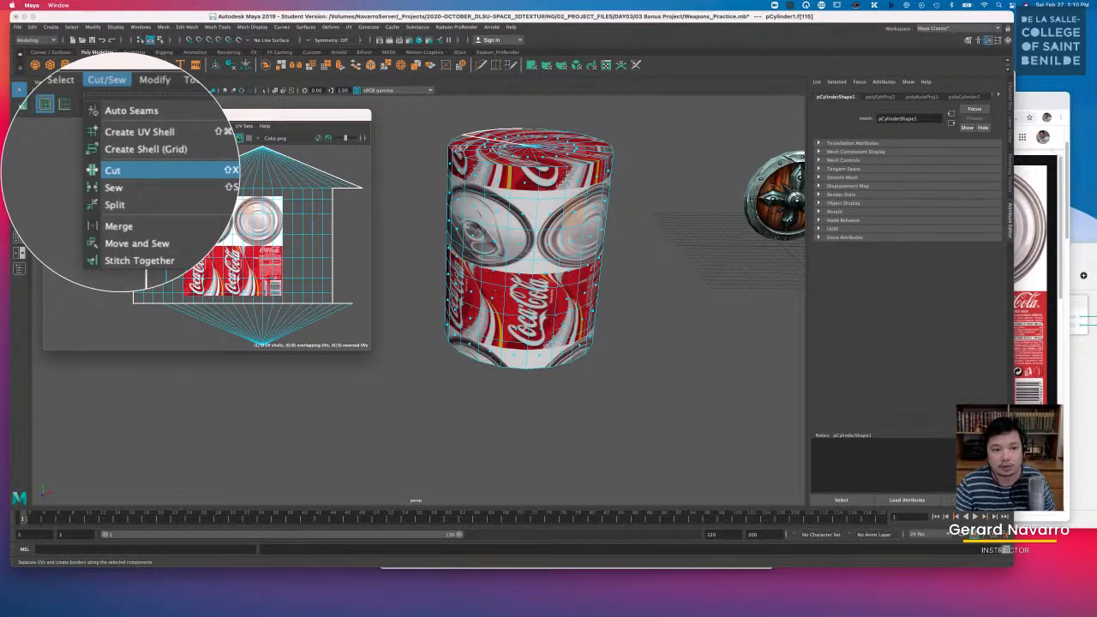
{"action": "left_click", "coordinate": [117, 172]}
{"action": "left_click_drag", "start_coordinate": [644, 179], "coordinate": [653, 236], "text": "alt"}
{"action": "left_click_drag", "start_coordinate": [530, 198], "coordinate": [524, 240], "text": "alt"}
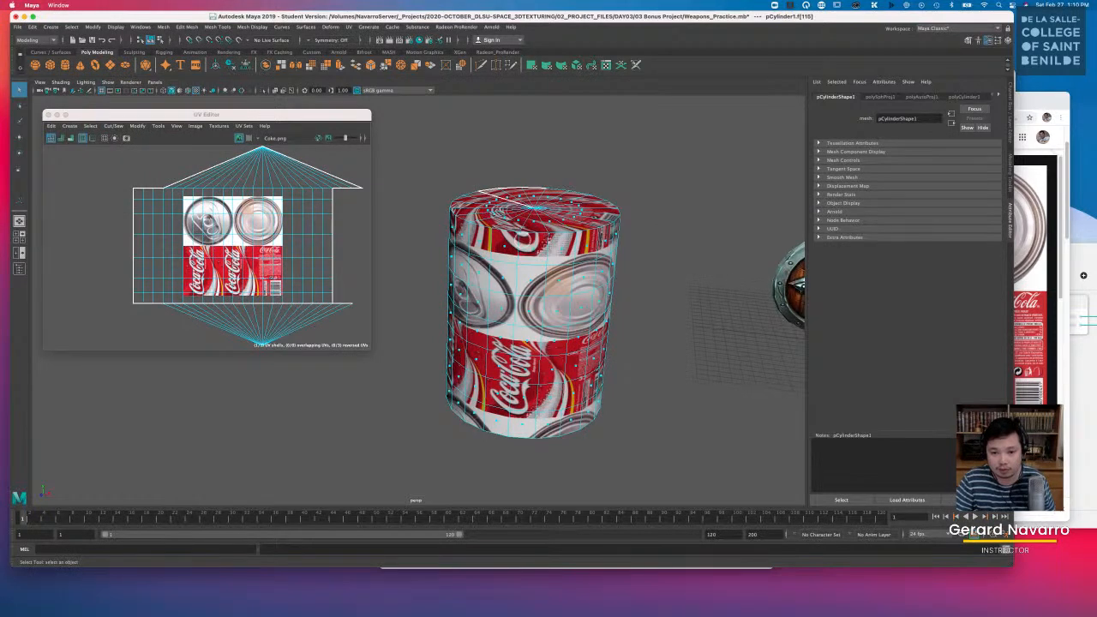
Step: Switch to edge selection with plain shaded display and select the edge loop around the cylinder's top rim
{"action": "right_click", "coordinate": [521, 240]}
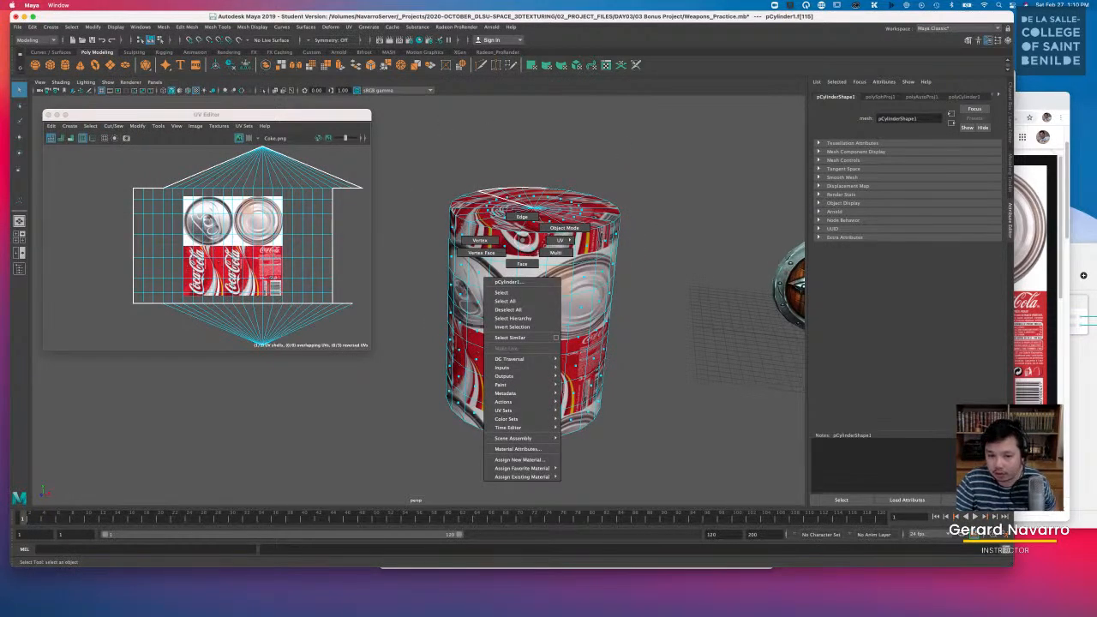
{"action": "right_click_drag", "start_coordinate": [522, 240], "coordinate": [524, 209]}
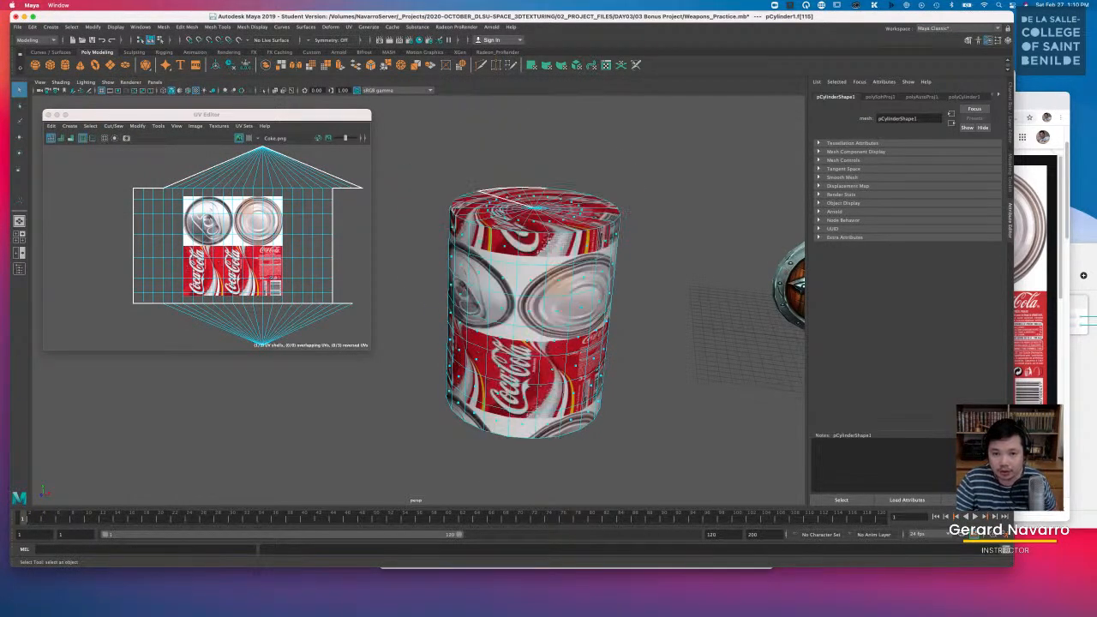
{"action": "left_click", "coordinate": [518, 251]}
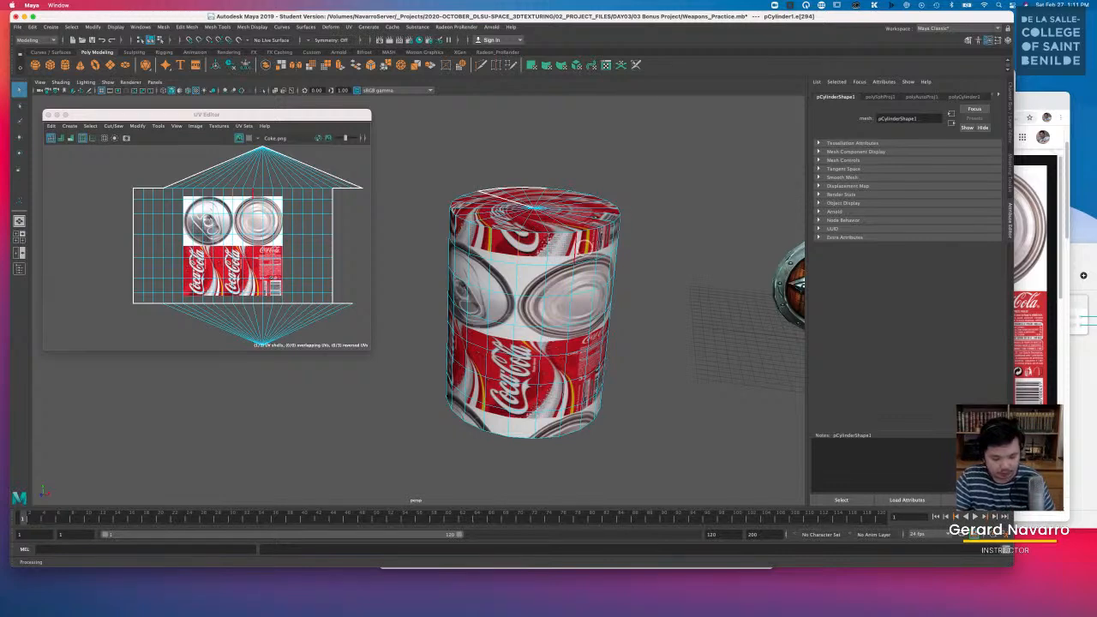
{"action": "key", "text": "5"}
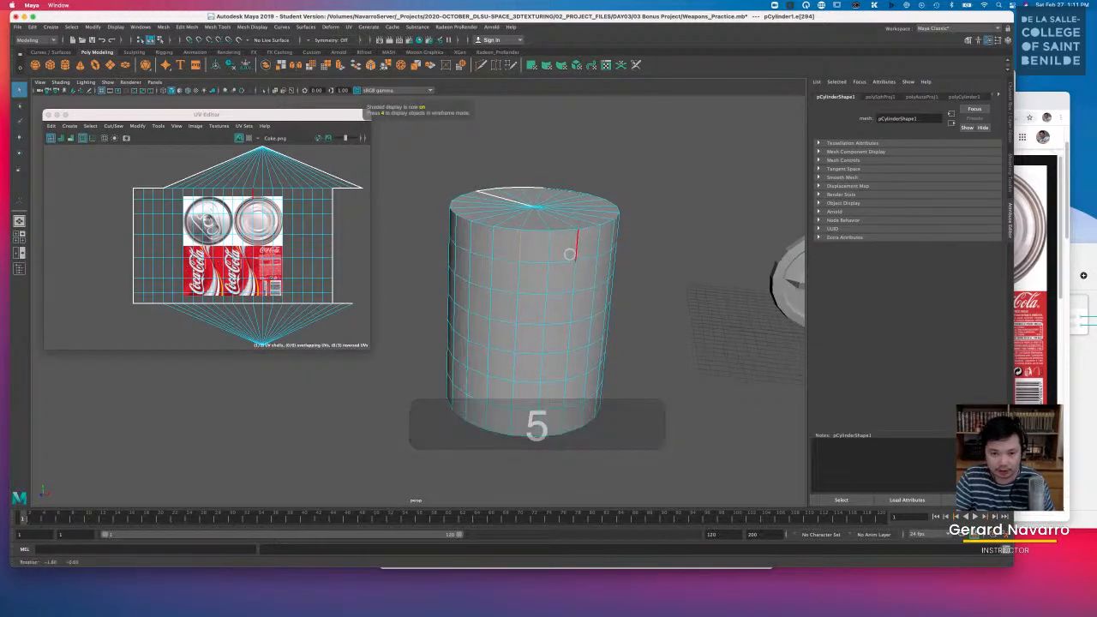
{"action": "scroll", "coordinate": [566, 261], "scroll_direction": "up", "scroll_amount": 5}
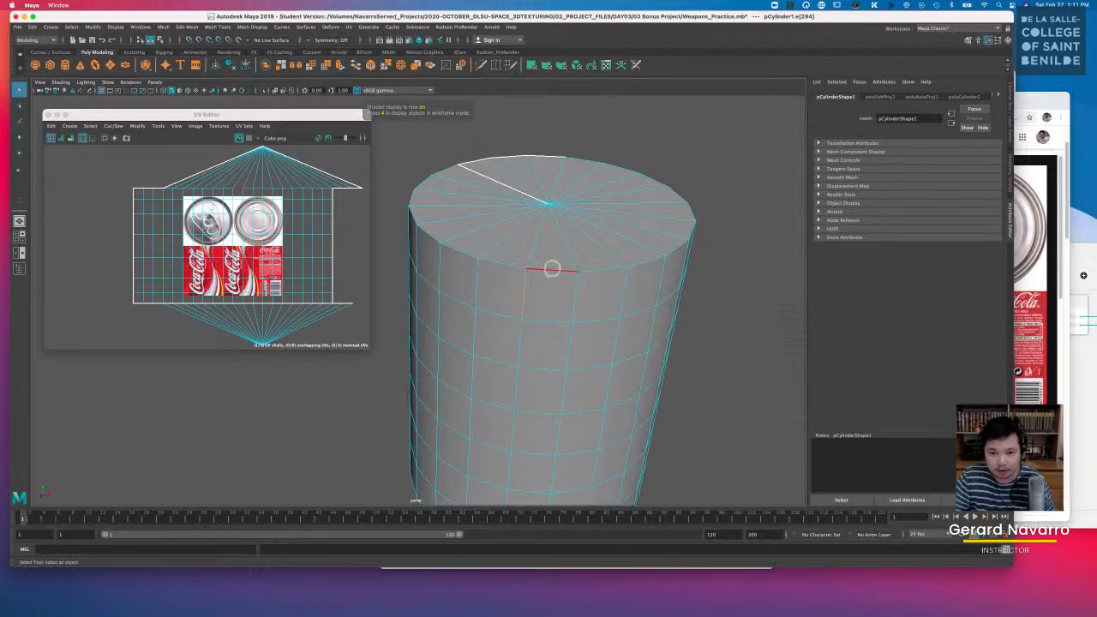
{"action": "right_click", "coordinate": [553, 260]}
{"action": "right_click_drag", "start_coordinate": [553, 260], "coordinate": [553, 249]}
{"action": "double_click", "coordinate": [552, 269]}
{"action": "left_click_drag", "start_coordinate": [619, 267], "coordinate": [558, 274], "text": "alt"}
{"action": "middle_click_drag", "start_coordinate": [558, 274], "coordinate": [632, 266], "text": "alt"}
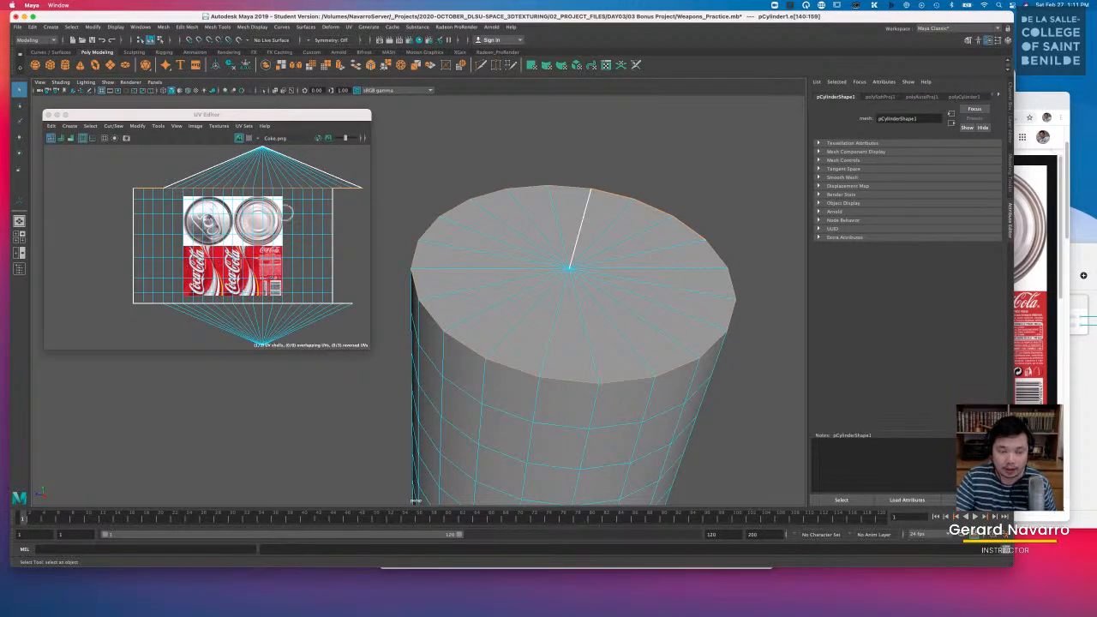
Step: Add the edge loop around the bottom rim and one vertical line of side edges to the selection
{"action": "left_click_drag", "start_coordinate": [453, 318], "coordinate": [556, 308], "text": "alt"}
{"action": "double_click", "coordinate": [545, 283]}
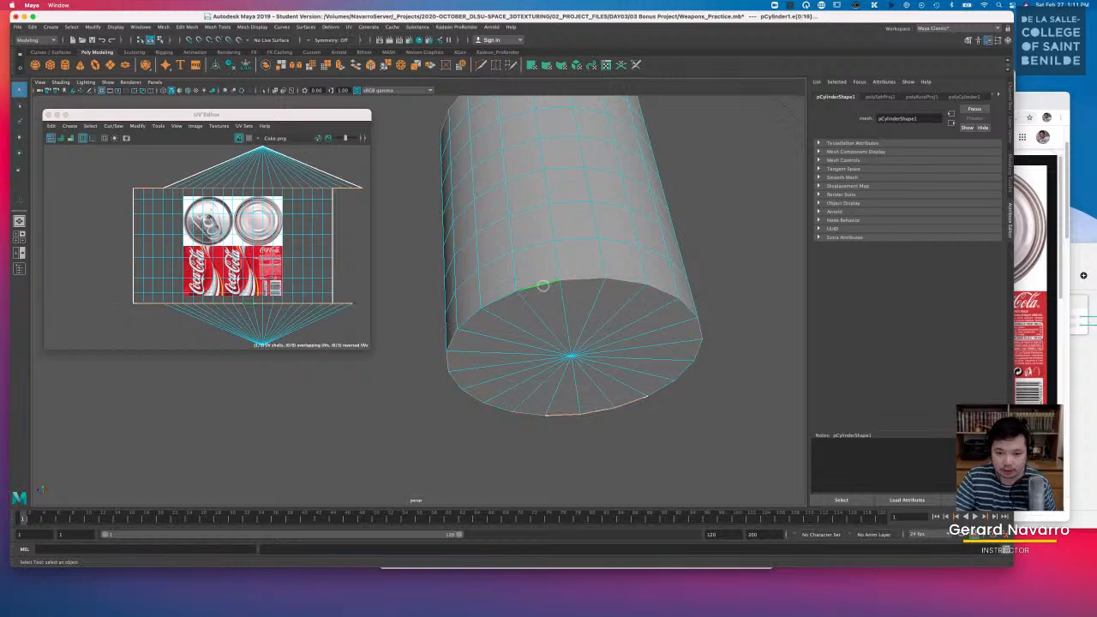
{"action": "left_click_drag", "start_coordinate": [595, 266], "coordinate": [590, 289], "text": "alt"}
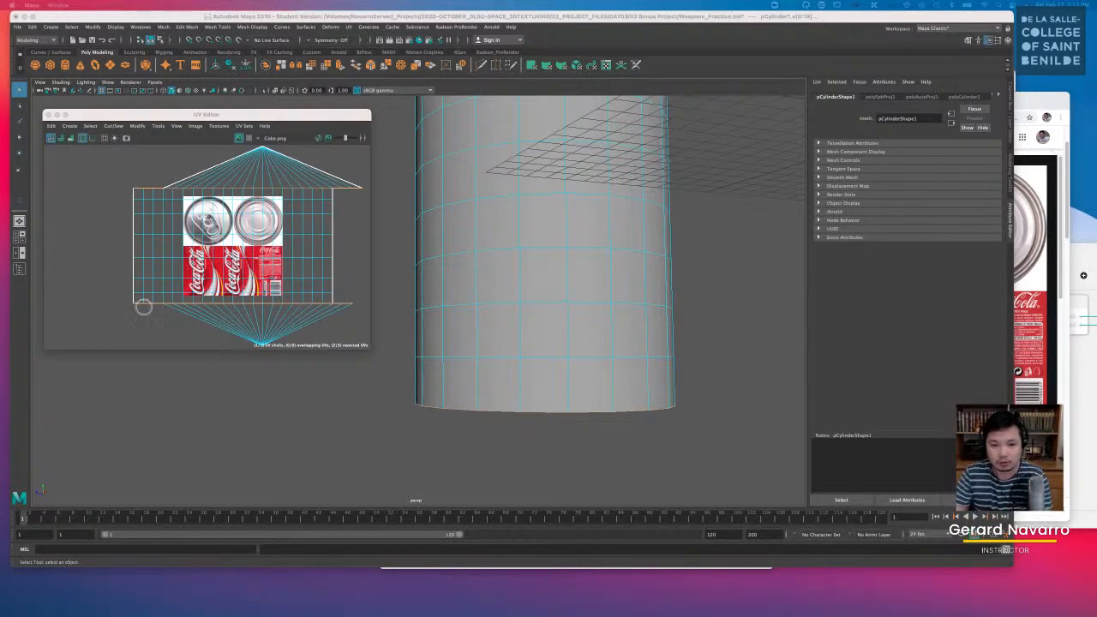
{"action": "left_click_drag", "start_coordinate": [592, 298], "coordinate": [525, 286], "text": "alt"}
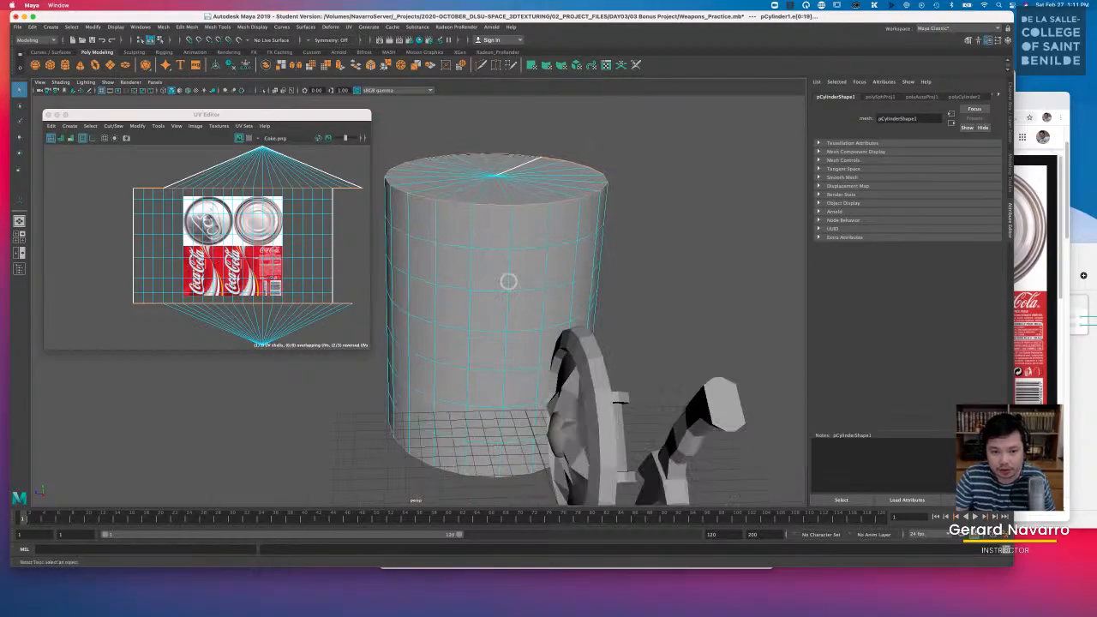
{"action": "left_click", "coordinate": [471, 228], "text": "shift"}
{"action": "left_click", "coordinate": [472, 263], "text": "shift"}
{"action": "left_click", "coordinate": [470, 311], "text": "shift"}
{"action": "left_click", "coordinate": [466, 350], "text": "shift"}
{"action": "left_click", "coordinate": [465, 387], "text": "shift"}
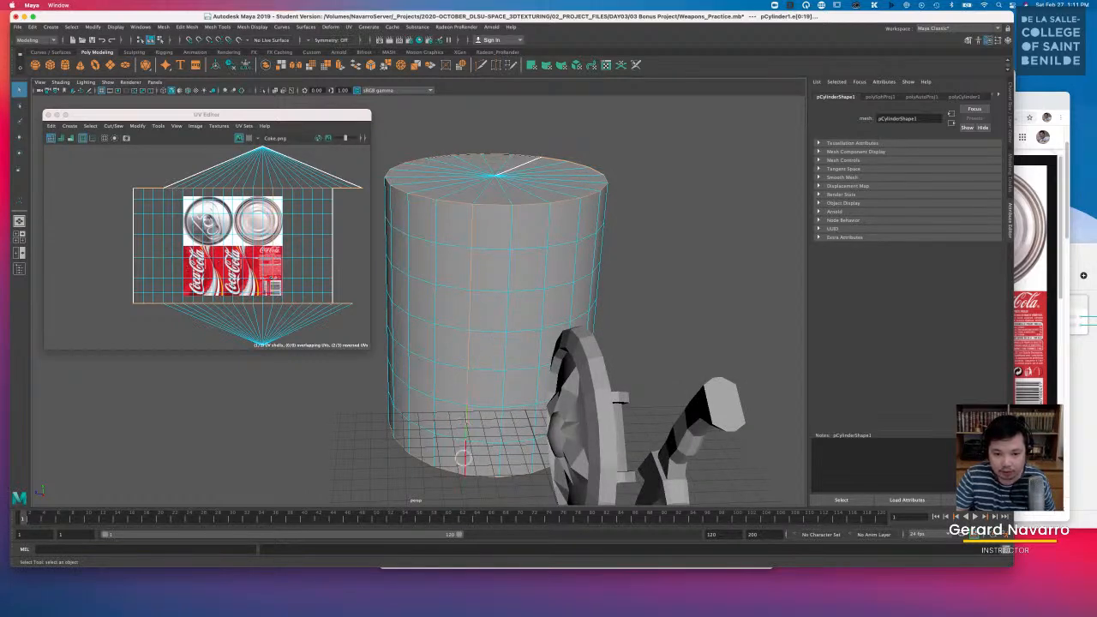
Step: Show the cylinder in wireframe and cut its UVs along the selected rim and side edges
{"action": "key", "text": "4"}
{"action": "left_click_drag", "start_coordinate": [528, 453], "coordinate": [526, 233], "text": "alt"}
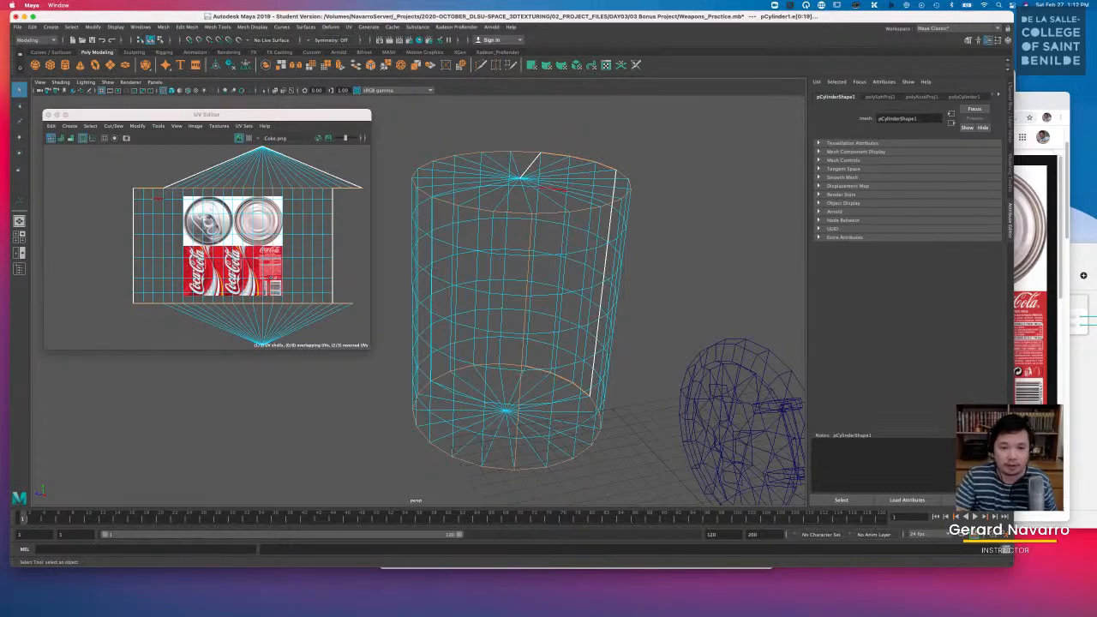
{"action": "left_click_drag", "start_coordinate": [546, 272], "coordinate": [485, 278], "text": "alt"}
{"action": "left_click", "coordinate": [114, 126]}
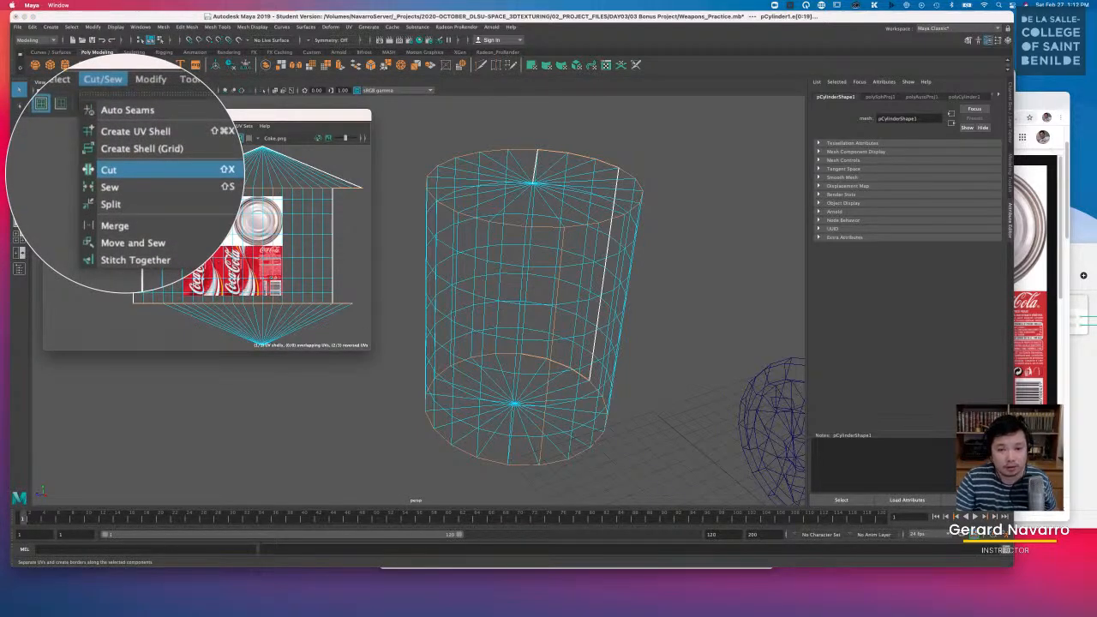
{"action": "left_click", "coordinate": [108, 170]}
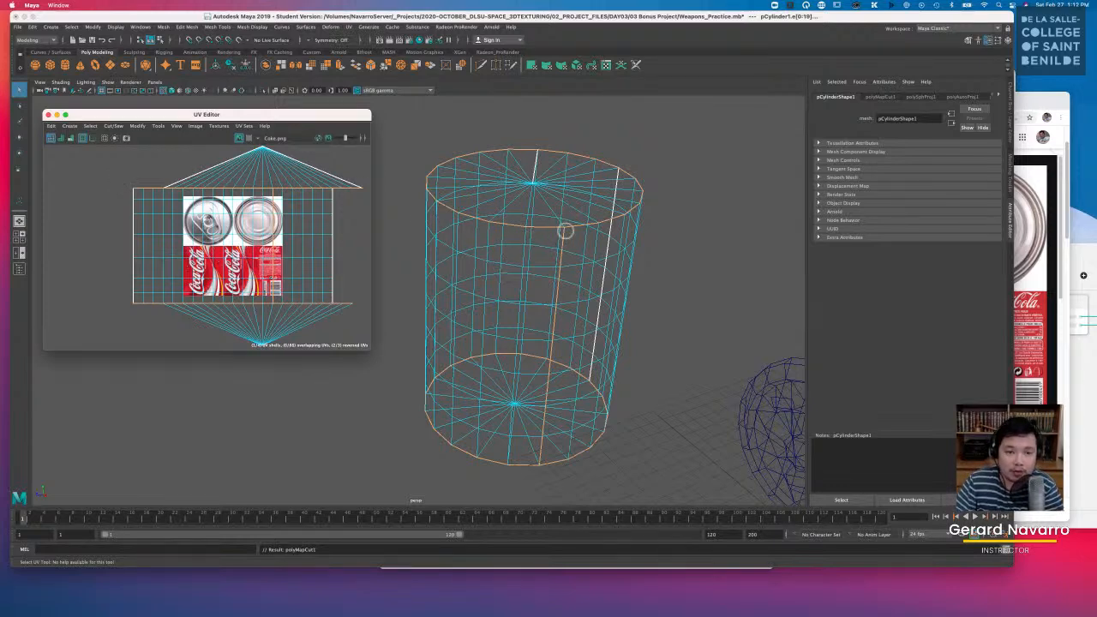
Step: Unfold the cut cylinder UVs and clear the selection
{"action": "left_click", "coordinate": [138, 126]}
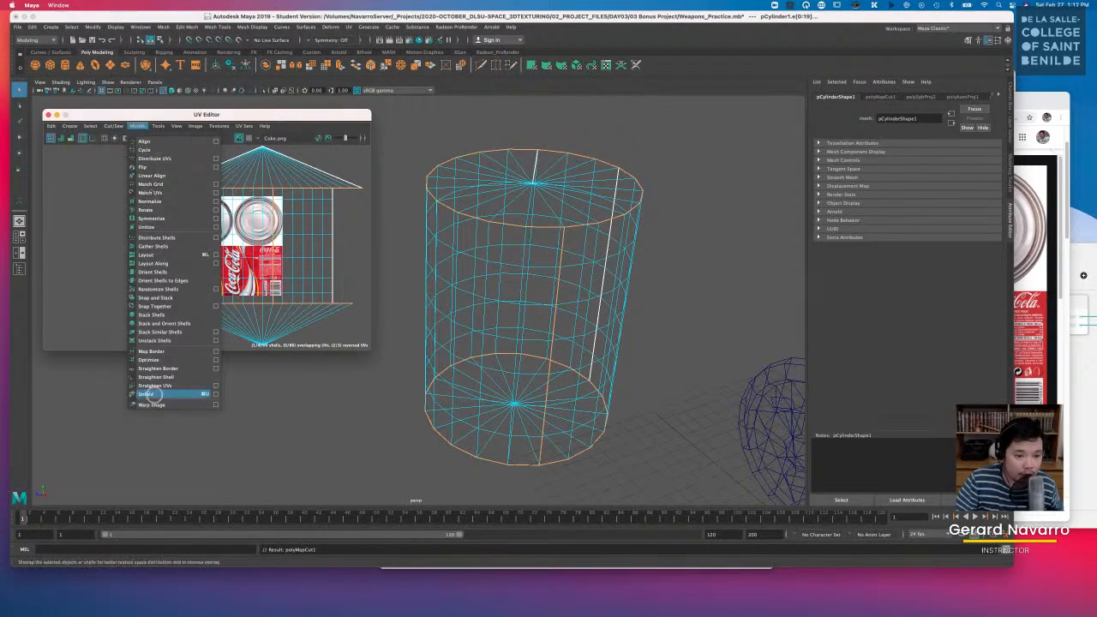
{"action": "left_click", "coordinate": [157, 126]}
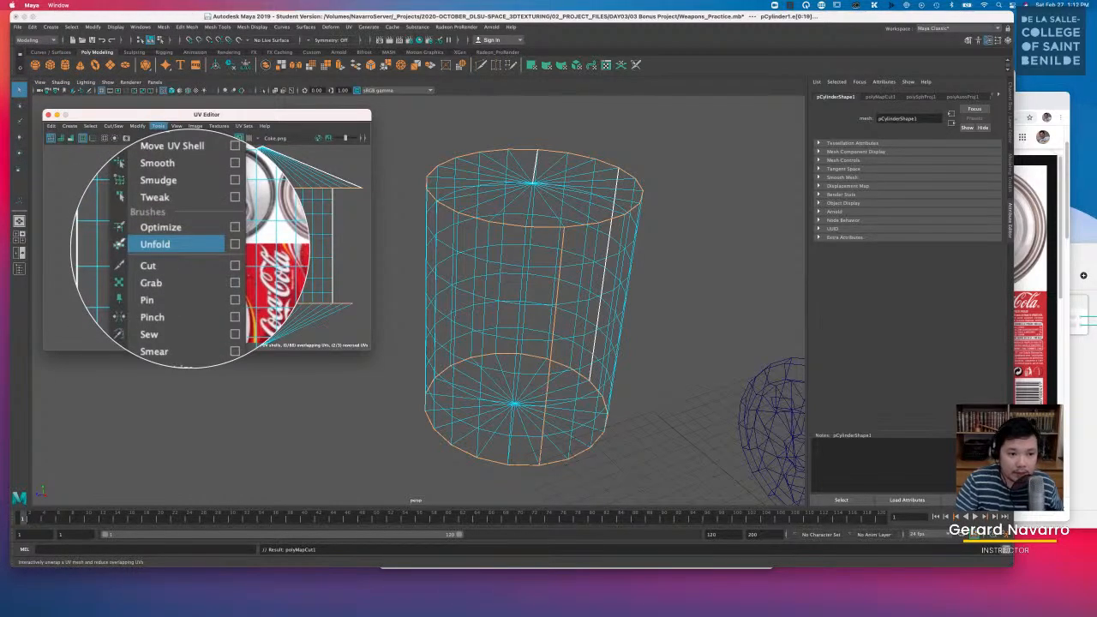
{"action": "mouse_move", "coordinate": [137, 126]}
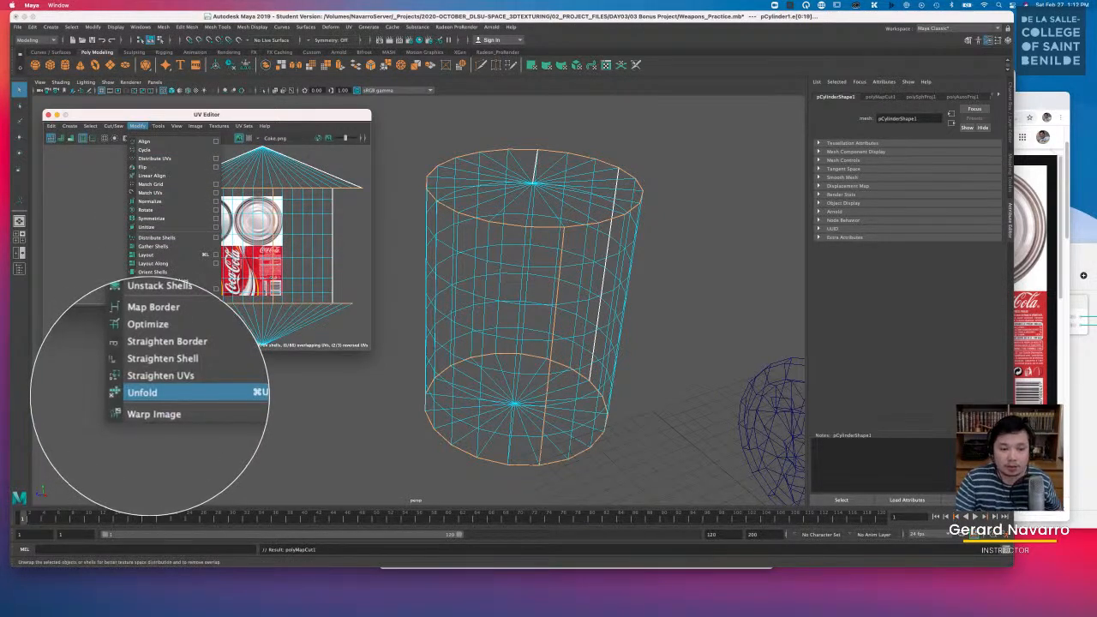
{"action": "left_click", "coordinate": [148, 394]}
{"action": "scroll", "coordinate": [281, 264], "scroll_direction": "up", "scroll_amount": 2}
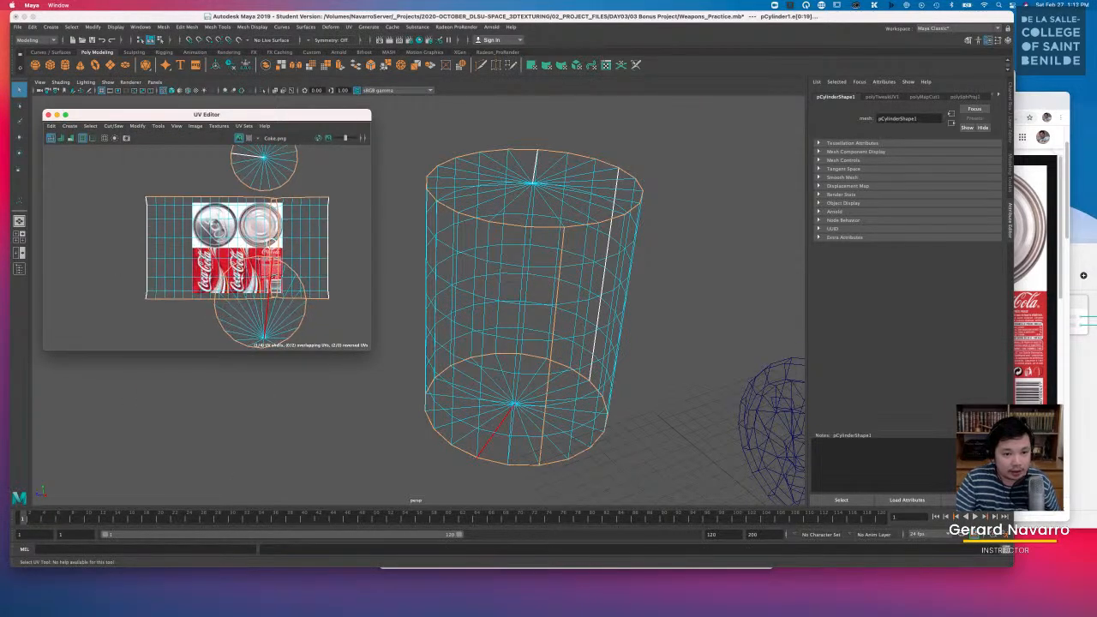
{"action": "middle_click_drag", "start_coordinate": [292, 251], "coordinate": [288, 215], "text": "alt"}
{"action": "left_click", "coordinate": [346, 304]}
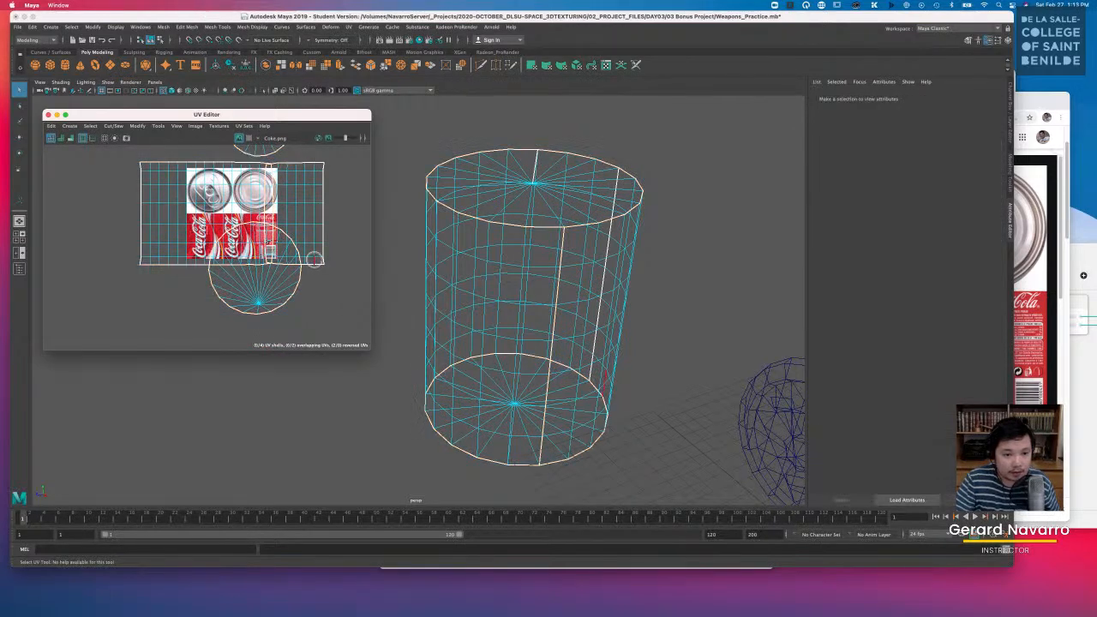
{"action": "middle_click_drag", "start_coordinate": [314, 259], "coordinate": [309, 330], "text": "alt"}
Step: Select the top cap's UV shell and move it to a free area above and left of the Coke image
{"action": "right_click", "coordinate": [273, 196]}
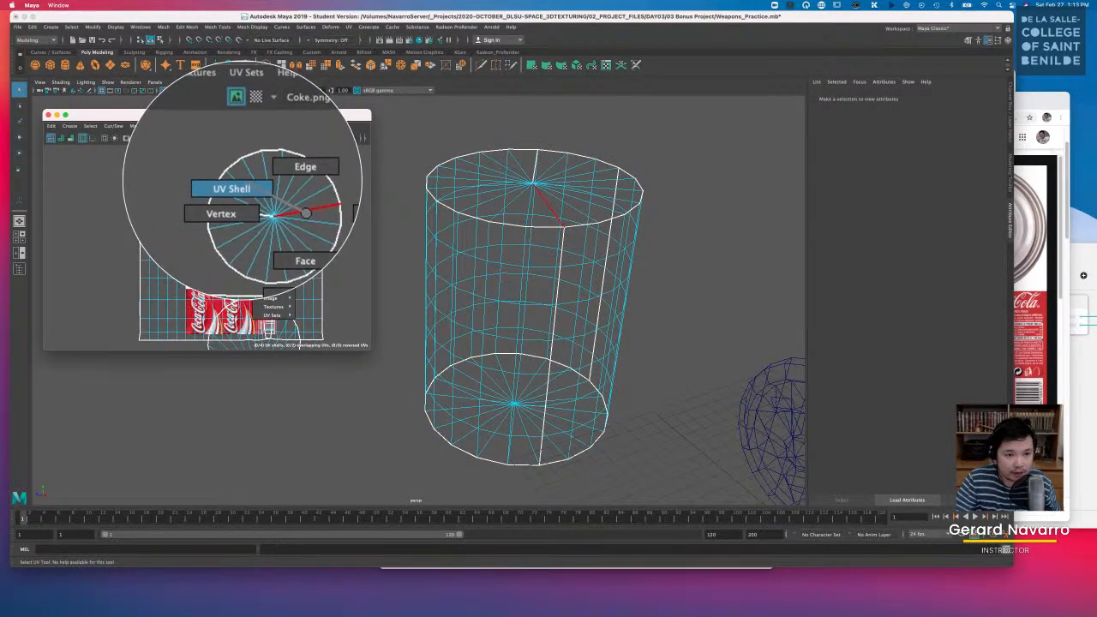
{"action": "left_click", "coordinate": [257, 192]}
{"action": "left_click", "coordinate": [283, 192]}
{"action": "key", "text": "2"}
{"action": "key", "text": "3"}
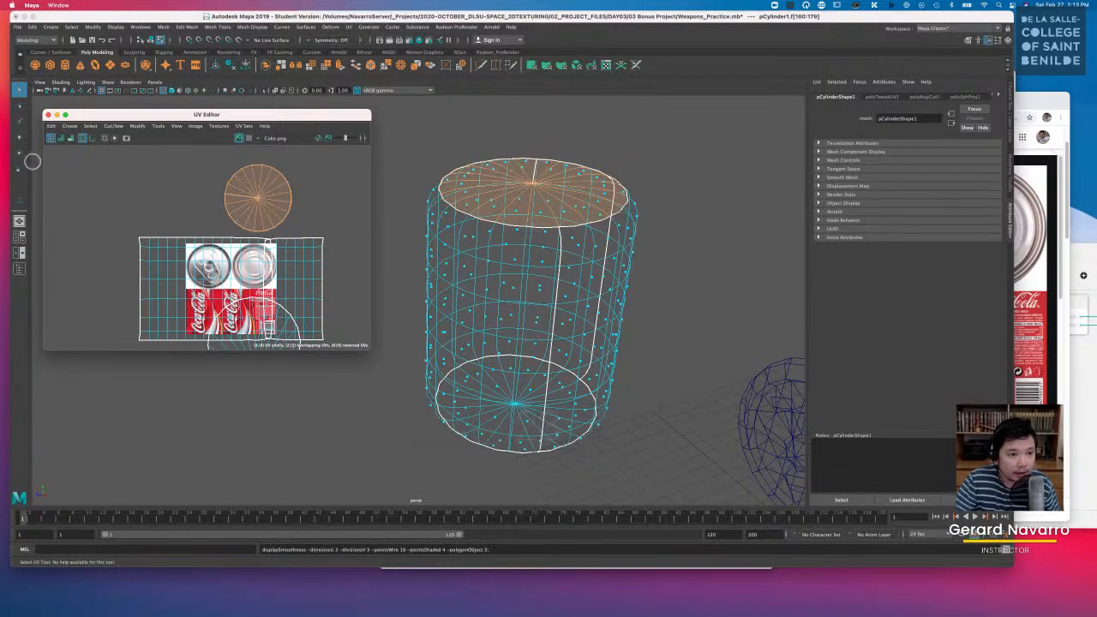
{"action": "left_click", "coordinate": [503, 210]}
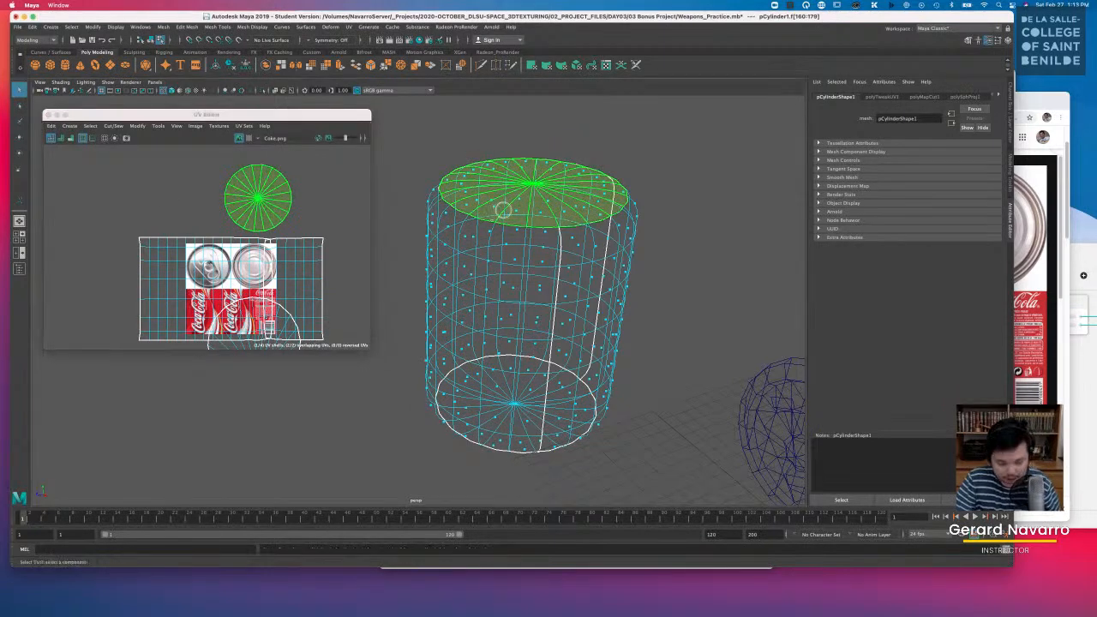
{"action": "key", "text": "1"}
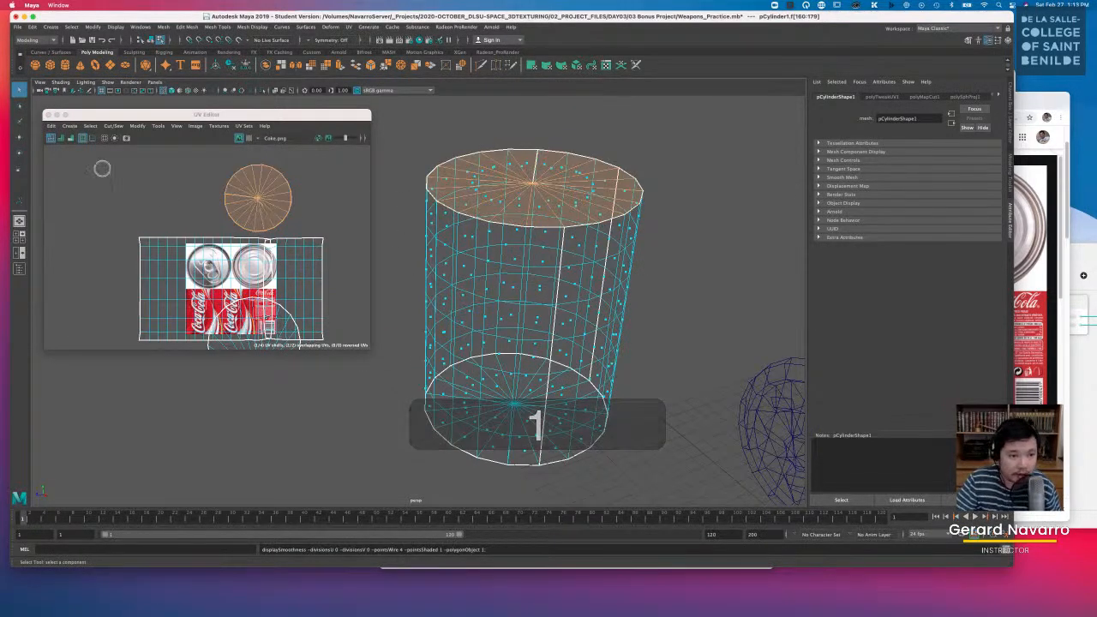
{"action": "left_click", "coordinate": [19, 138]}
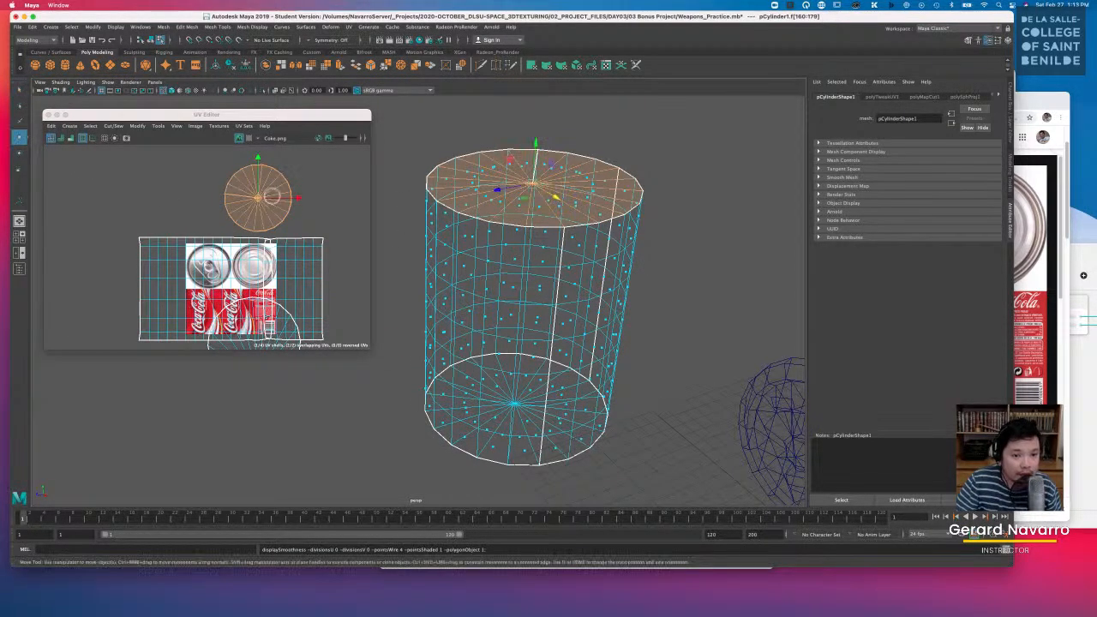
{"action": "left_click_drag", "start_coordinate": [258, 198], "coordinate": [120, 191]}
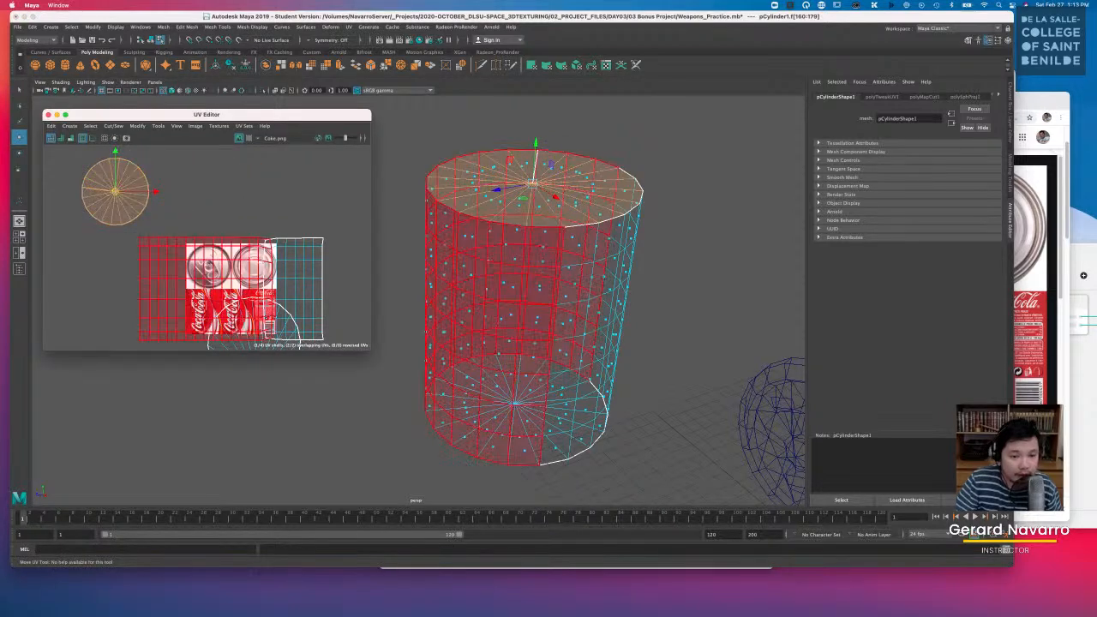
Step: Move the bottom cap's UV shell off the side shells to a spot beside the top cap's shell, above the Coke image
{"action": "middle_click_drag", "start_coordinate": [215, 283], "coordinate": [227, 237], "text": "alt"}
{"action": "left_click", "coordinate": [296, 311]}
{"action": "middle_click_drag", "start_coordinate": [270, 299], "coordinate": [264, 314], "text": "alt"}
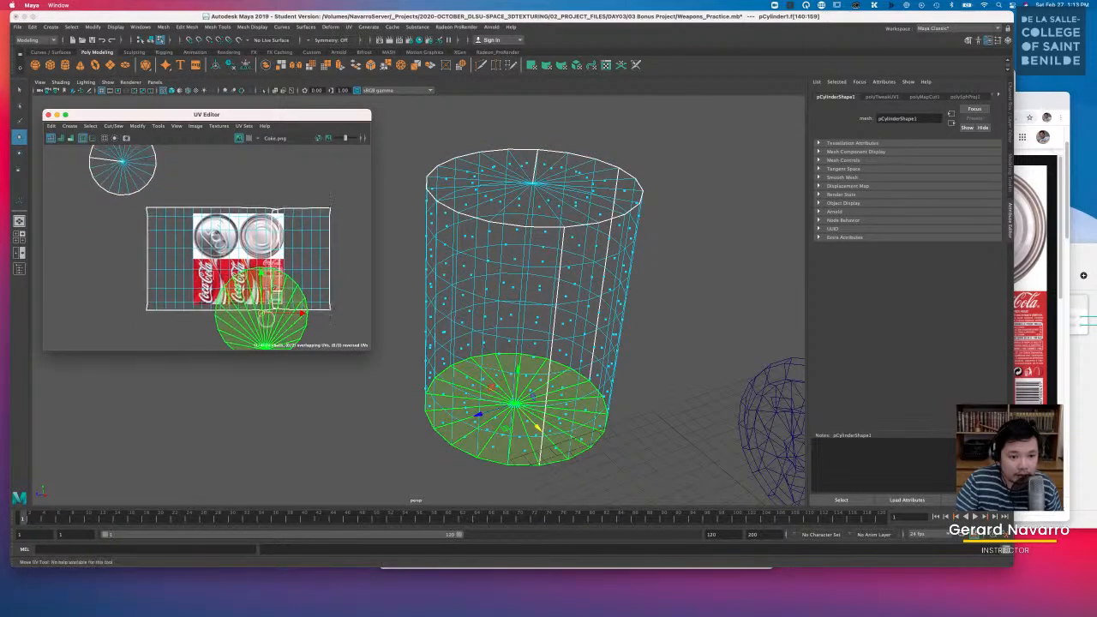
{"action": "left_click_drag", "start_coordinate": [265, 314], "coordinate": [220, 161]}
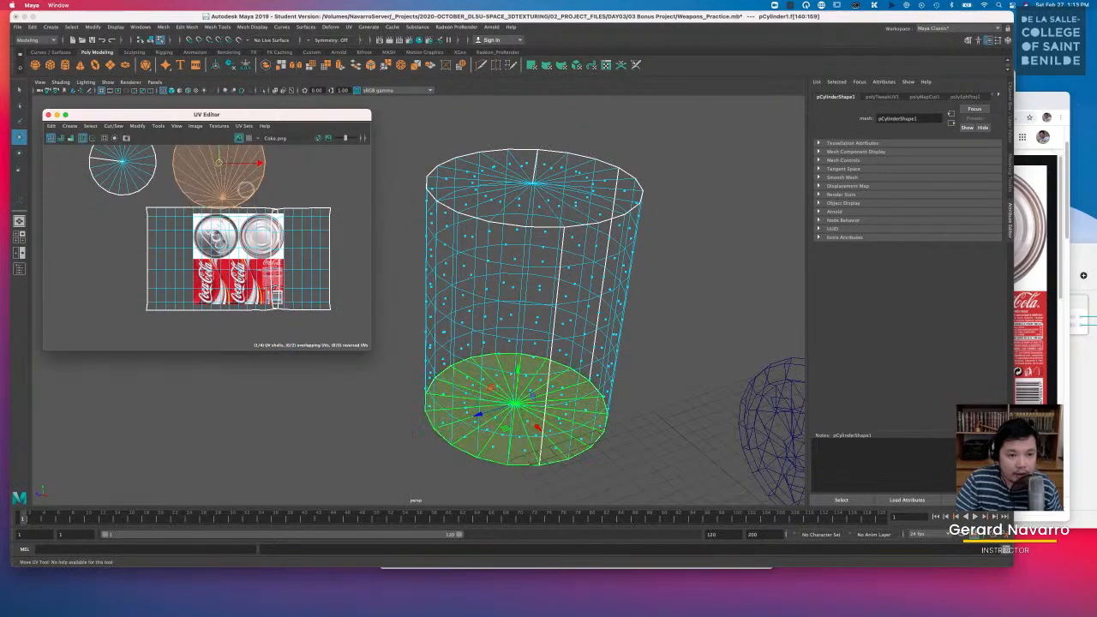
{"action": "middle_click_drag", "start_coordinate": [220, 161], "coordinate": [225, 238], "text": "alt"}
{"action": "left_click_drag", "start_coordinate": [224, 239], "coordinate": [211, 225]}
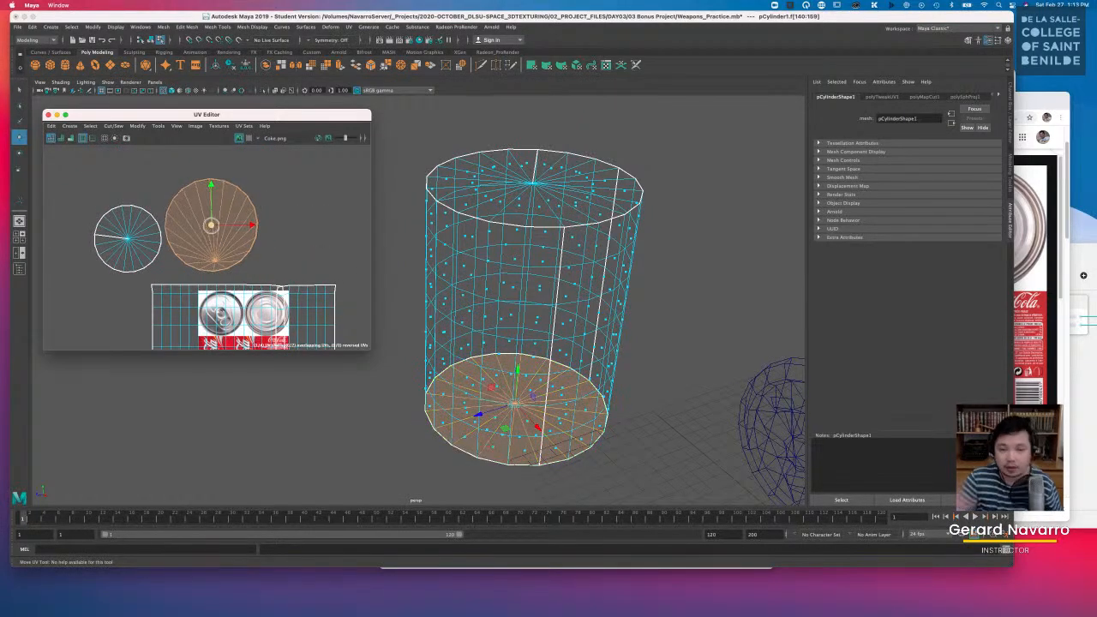
{"action": "left_click_drag", "start_coordinate": [659, 292], "coordinate": [566, 279], "text": "alt"}
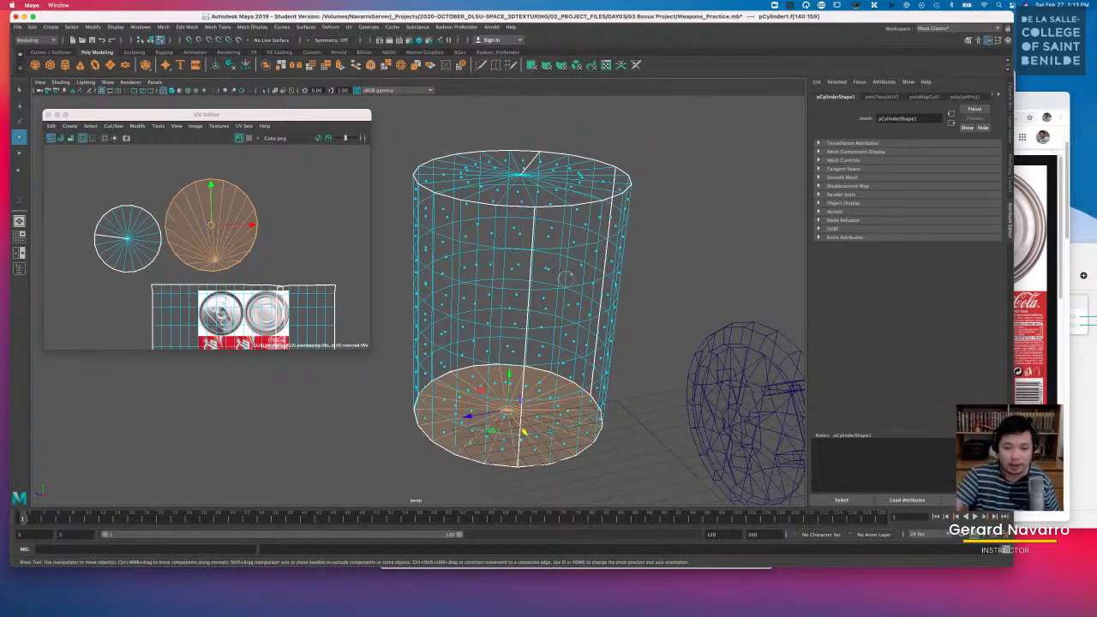
Step: Select the UV shell on the right end of the side strip and examine which part of the cylinder wall it covers
{"action": "middle_click_drag", "start_coordinate": [286, 253], "coordinate": [269, 179], "text": "alt"}
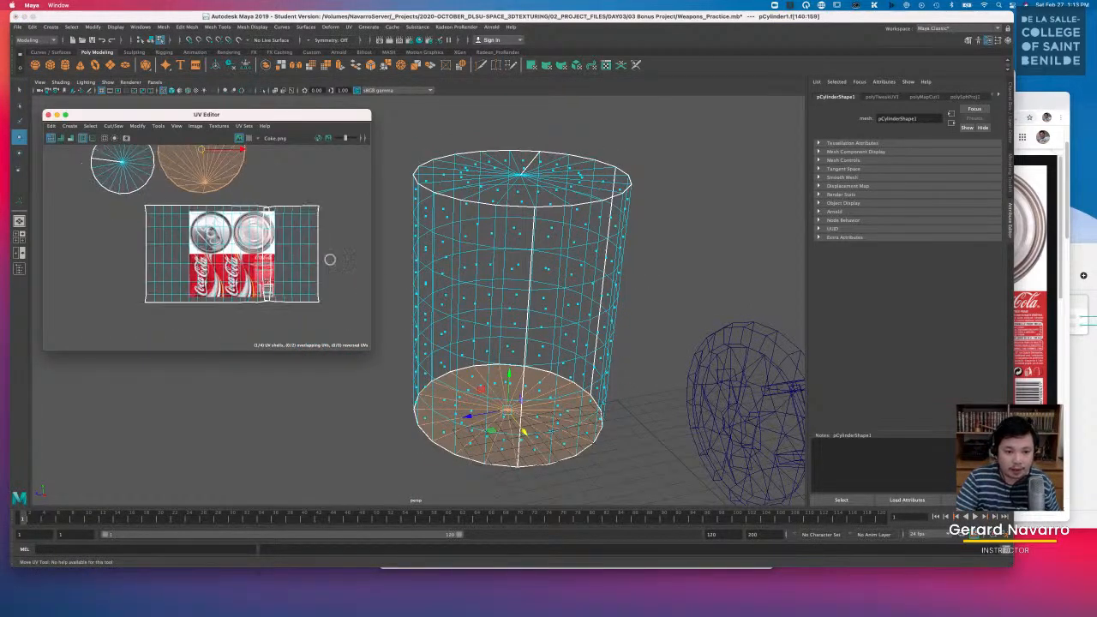
{"action": "scroll", "coordinate": [300, 227], "scroll_direction": "up", "scroll_amount": 1}
{"action": "left_click", "coordinate": [296, 226]}
{"action": "left_click_drag", "start_coordinate": [634, 252], "coordinate": [540, 314], "text": "alt"}
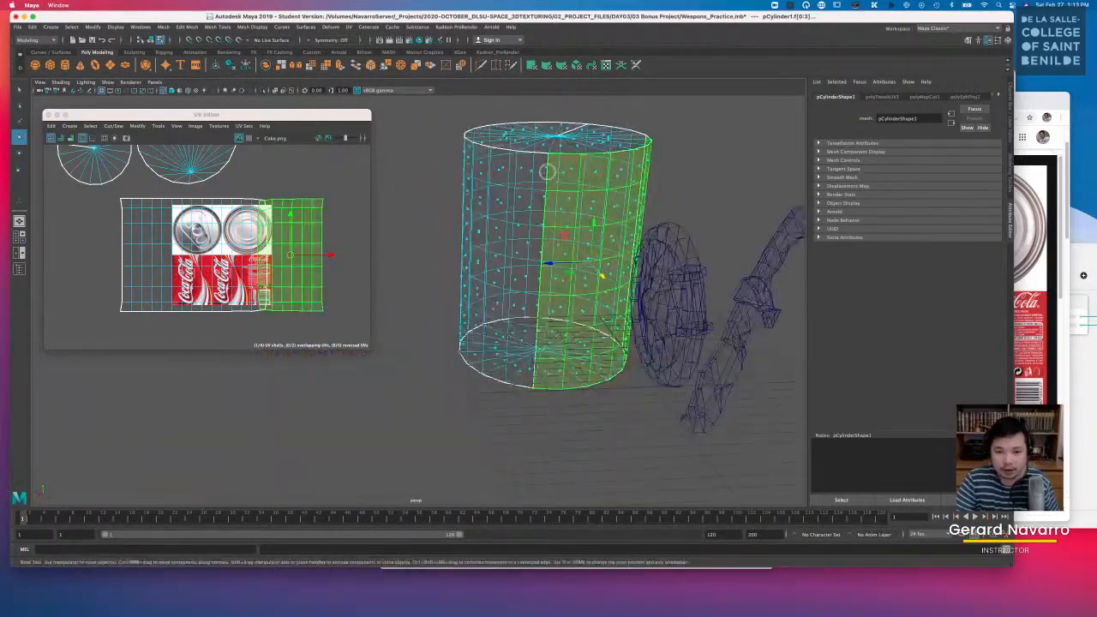
{"action": "left_click_drag", "start_coordinate": [563, 237], "coordinate": [586, 276], "text": "alt"}
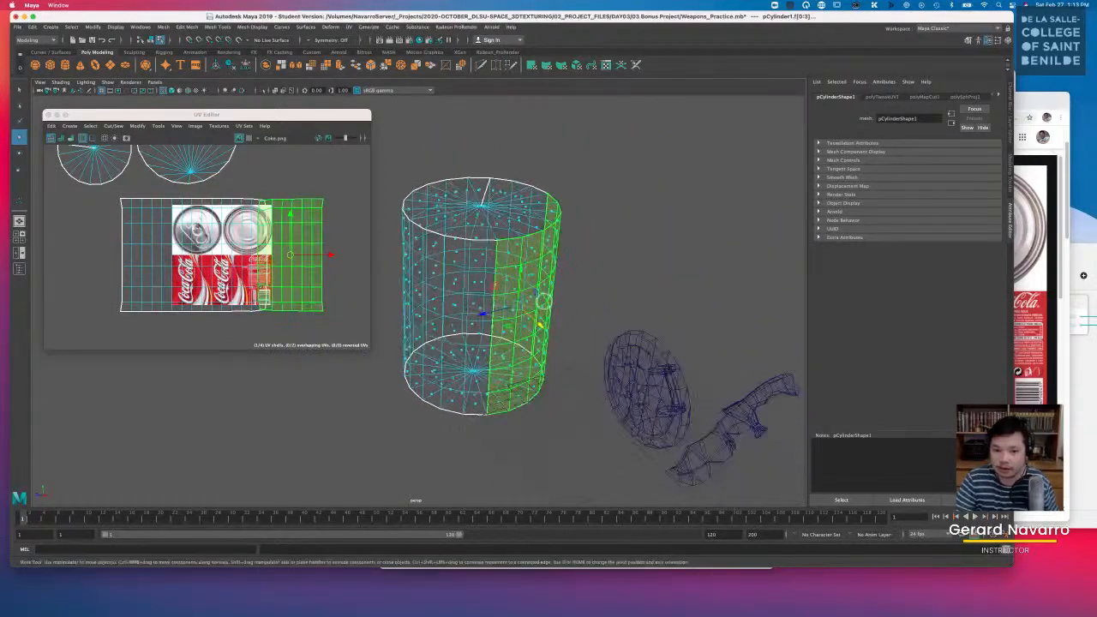
Step: Undo the cap shell moves, the unfold and the UV cut, back to the selected rim and side edges
{"action": "key", "text": "super+z"}
{"action": "key", "text": "super+z"}
{"action": "key", "text": "super+z"}
{"action": "key", "text": "super+z"}
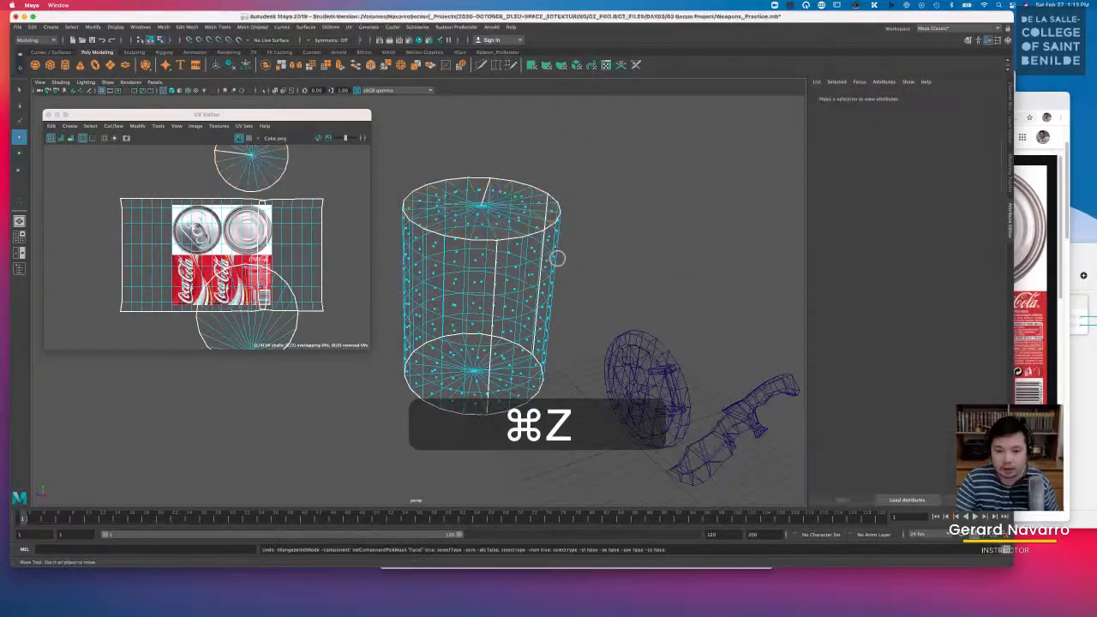
{"action": "key", "text": "super+z"}
{"action": "key", "text": "super+z"}
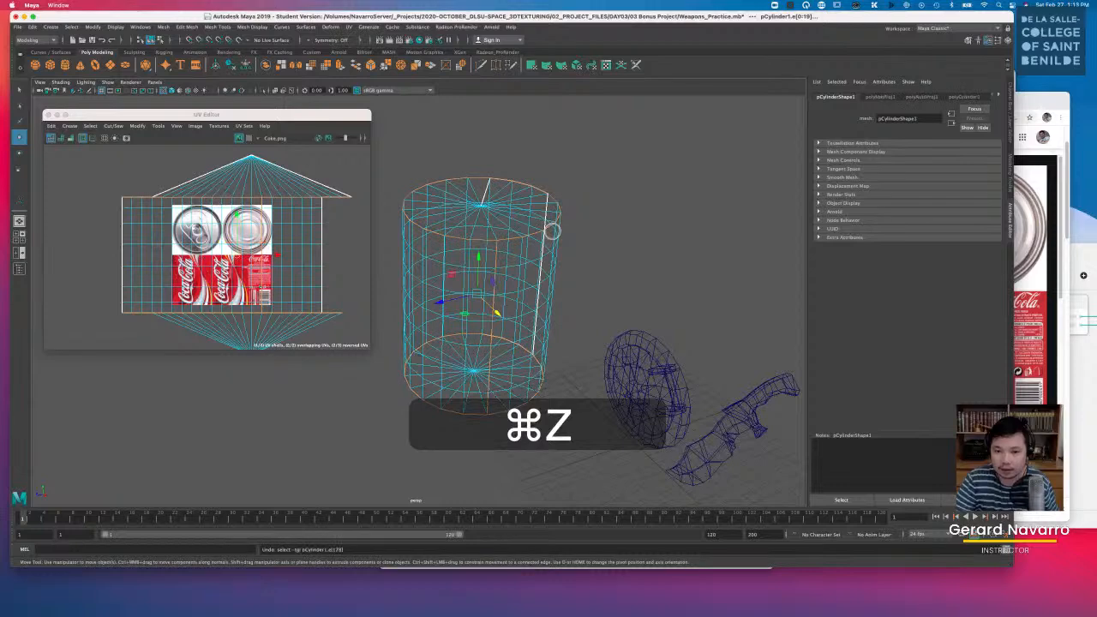
Step: Switch the cylinder to object mode, apply a spherical UV projection and clear the selection
{"action": "right_click", "coordinate": [553, 228]}
{"action": "left_click", "coordinate": [570, 214]}
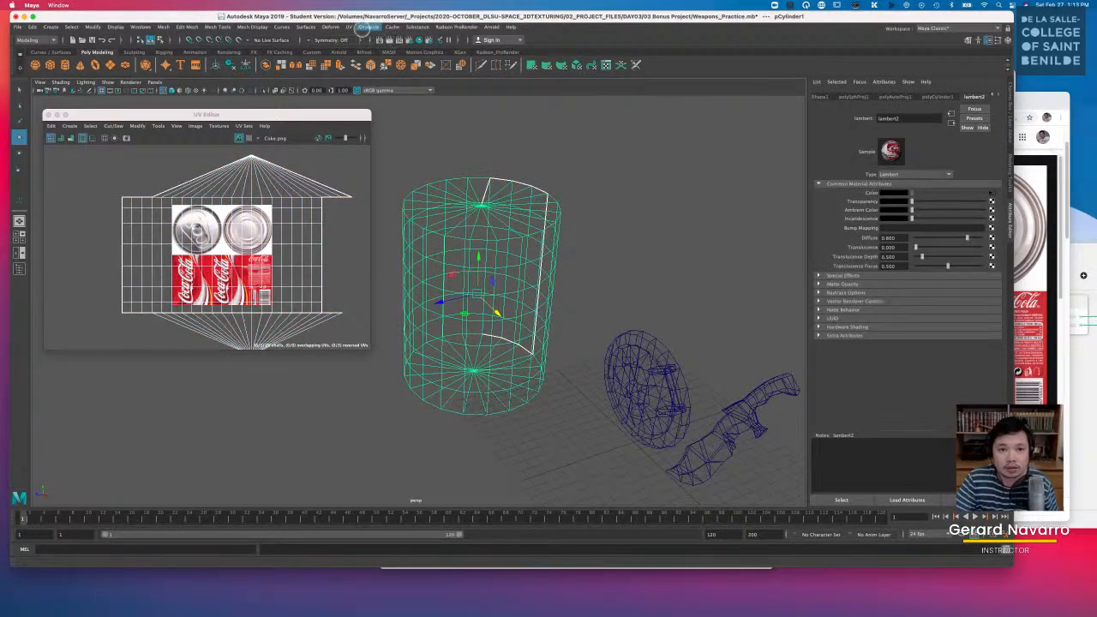
{"action": "left_click", "coordinate": [349, 27]}
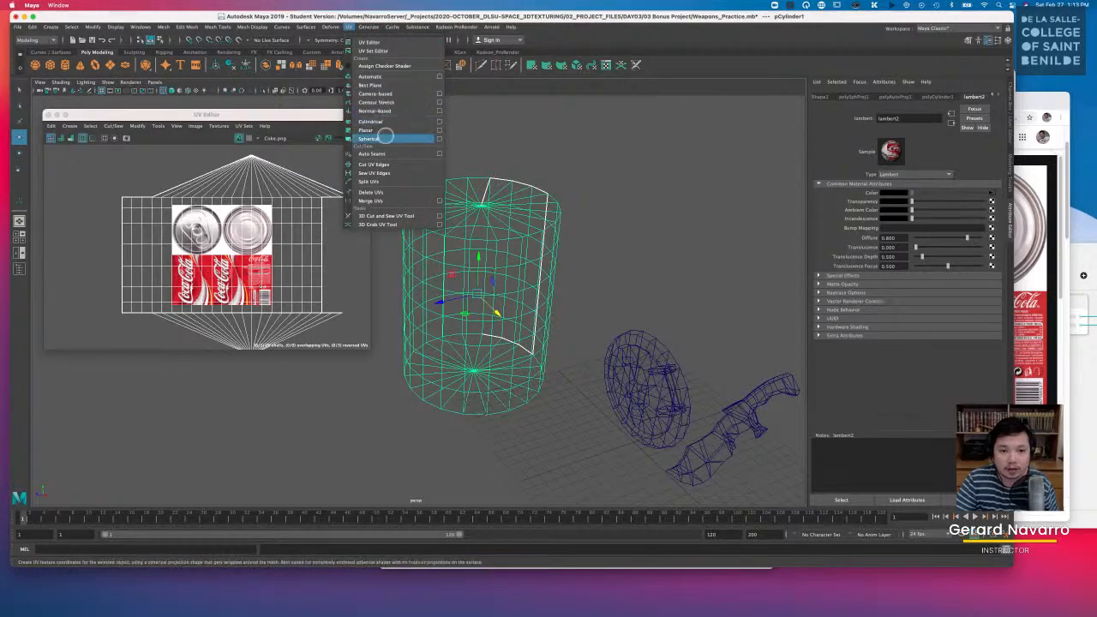
{"action": "left_click", "coordinate": [370, 138]}
{"action": "right_click", "coordinate": [538, 211]}
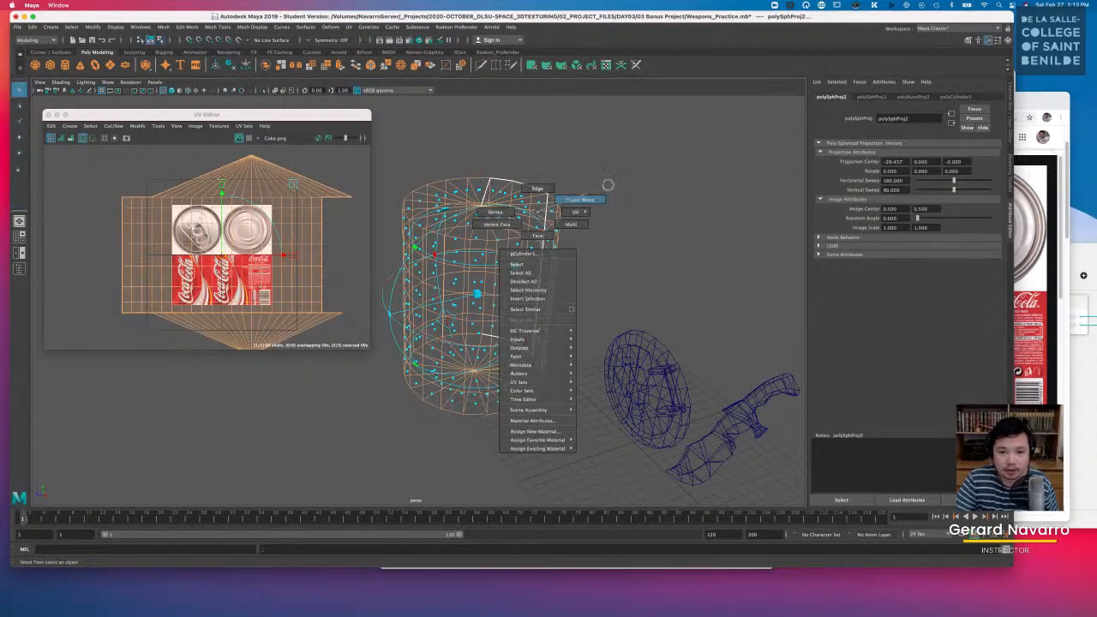
{"action": "left_click", "coordinate": [576, 201]}
{"action": "left_click", "coordinate": [619, 190]}
Step: Reselect the cylinder's top and bottom rim loops and the vertical side edges, undoing the stray edge selections
{"action": "left_click_drag", "start_coordinate": [558, 203], "coordinate": [536, 218], "text": "alt"}
{"action": "left_click", "coordinate": [559, 219]}
{"action": "right_click", "coordinate": [538, 217]}
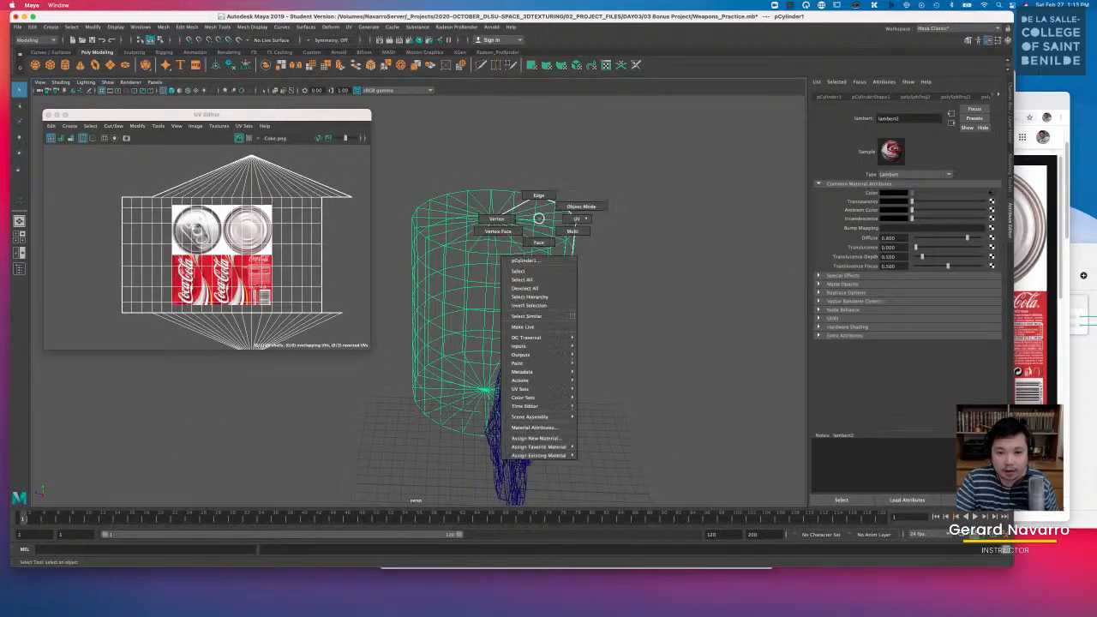
{"action": "left_click", "coordinate": [539, 196]}
{"action": "double_click", "coordinate": [539, 249]}
{"action": "left_click_drag", "start_coordinate": [504, 272], "coordinate": [497, 341], "text": "alt"}
{"action": "double_click", "coordinate": [506, 357]}
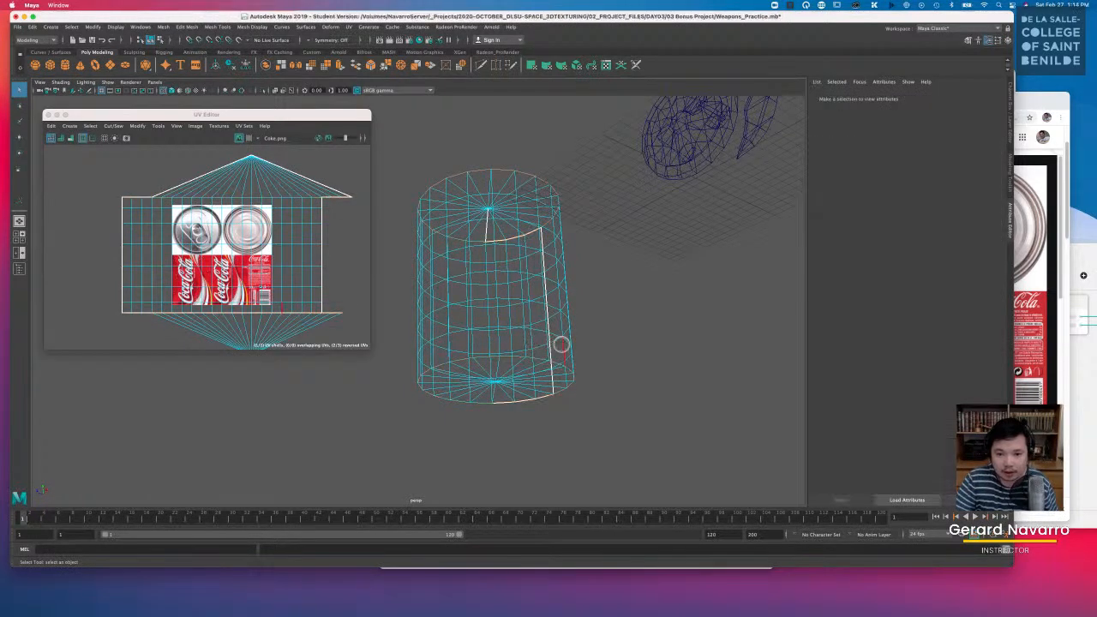
{"action": "key", "text": "super+z"}
{"action": "key", "text": "super+z"}
{"action": "key", "text": "super+z"}
Step: Cut the cylinder's UVs along the selected rim loops and vertical side edges
{"action": "left_click_drag", "start_coordinate": [472, 344], "coordinate": [475, 229], "text": "alt"}
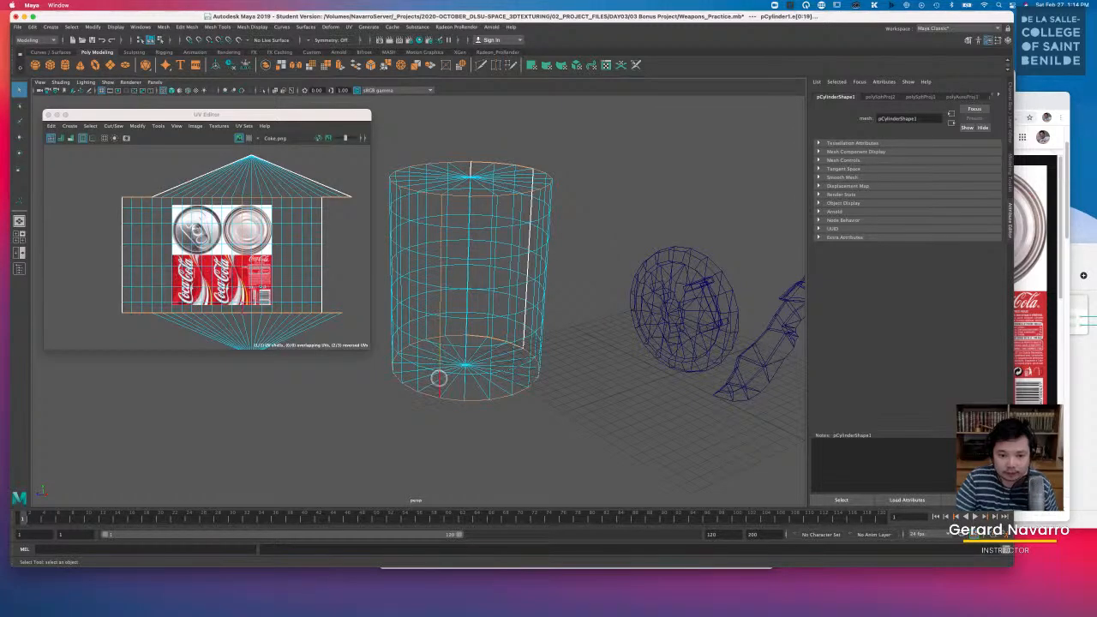
{"action": "left_click_drag", "start_coordinate": [500, 296], "coordinate": [485, 287], "text": "alt"}
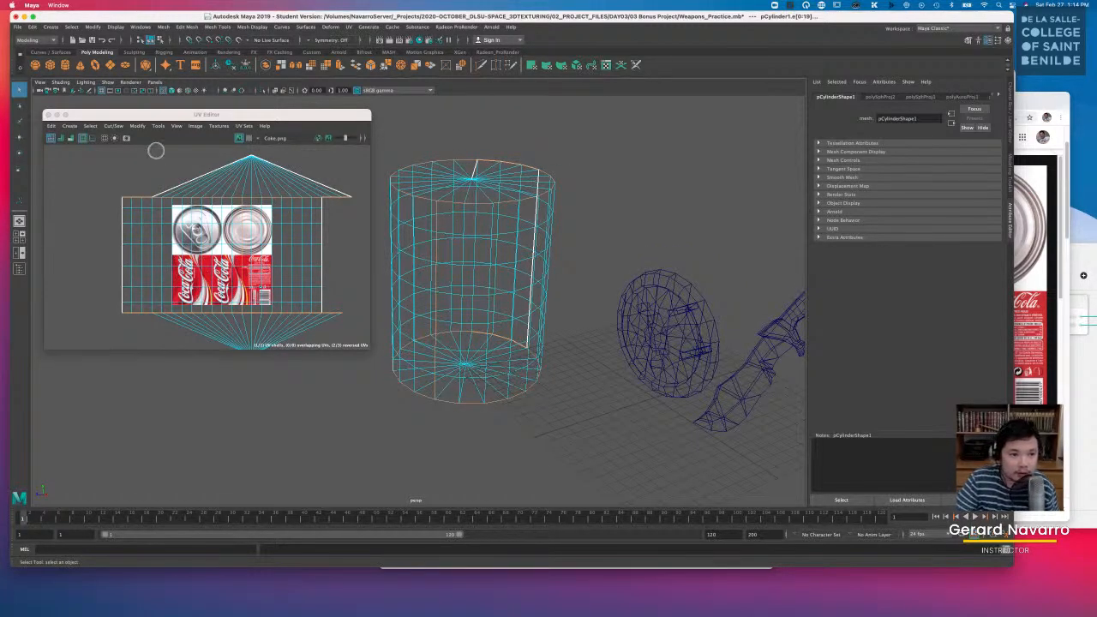
{"action": "left_click", "coordinate": [113, 126]}
{"action": "left_click", "coordinate": [133, 172]}
Step: Select the edges of the second vertical seam down the cylinder's wall and sew them together
{"action": "left_click_drag", "start_coordinate": [555, 265], "coordinate": [453, 237], "text": "alt"}
{"action": "left_click", "coordinate": [452, 260]}
{"action": "left_click", "coordinate": [451, 319]}
{"action": "left_click_drag", "start_coordinate": [447, 319], "coordinate": [484, 298], "text": "alt"}
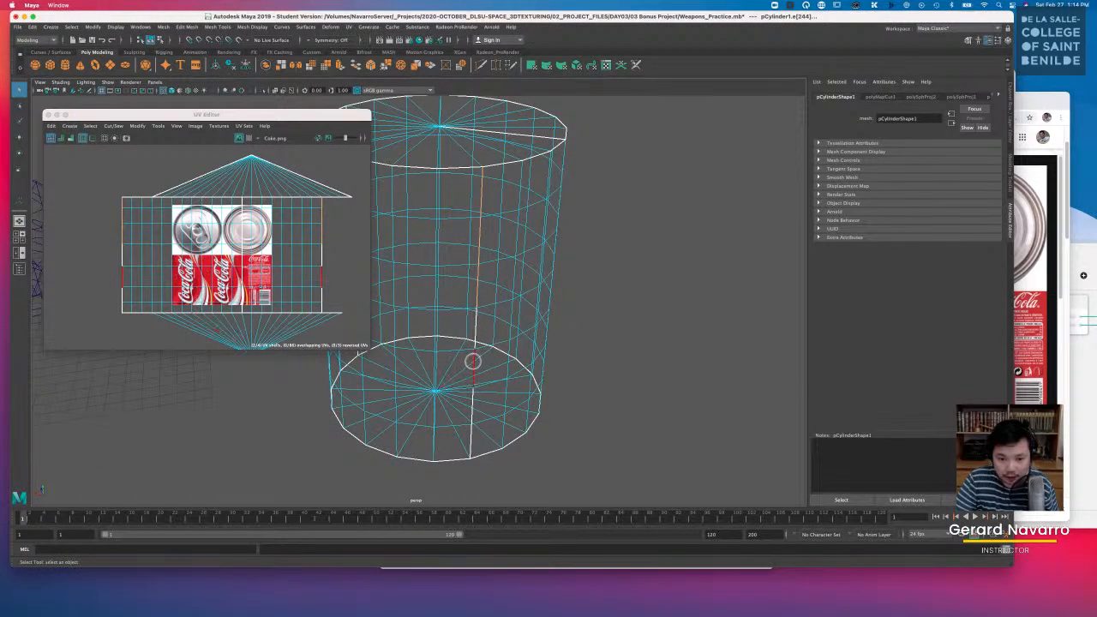
{"action": "left_click", "coordinate": [471, 433]}
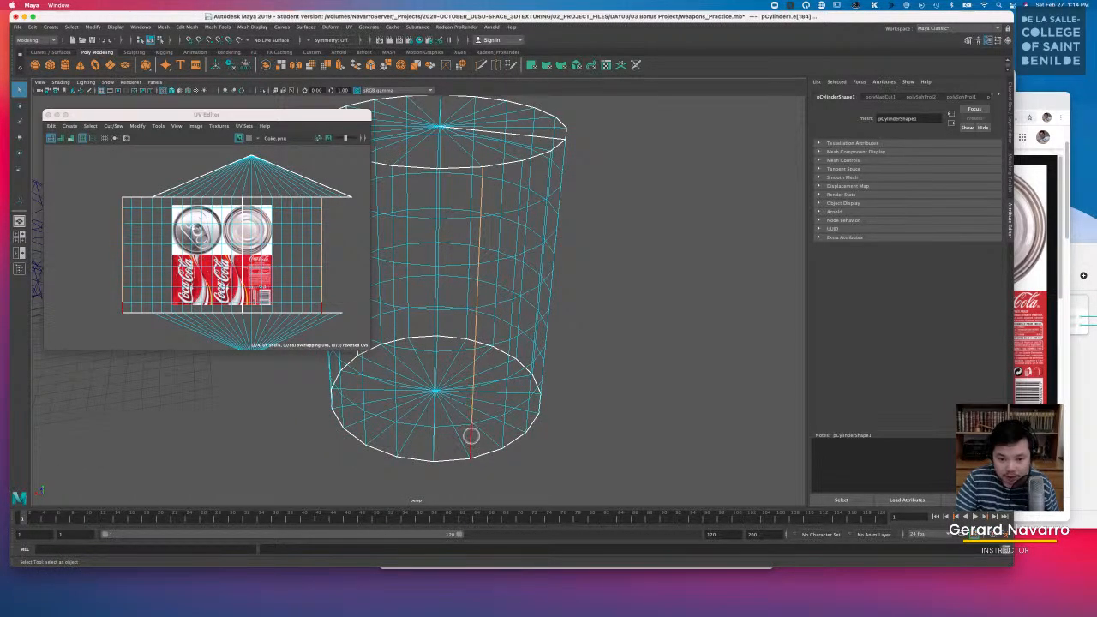
{"action": "mouse_move", "coordinate": [503, 340]}
{"action": "left_mouse_down", "text": "alt"}
{"action": "mouse_move", "coordinate": [501, 288]}
{"action": "mouse_move", "coordinate": [521, 260]}
{"action": "mouse_move", "coordinate": [513, 326]}
{"action": "left_mouse_up", "text": "alt"}
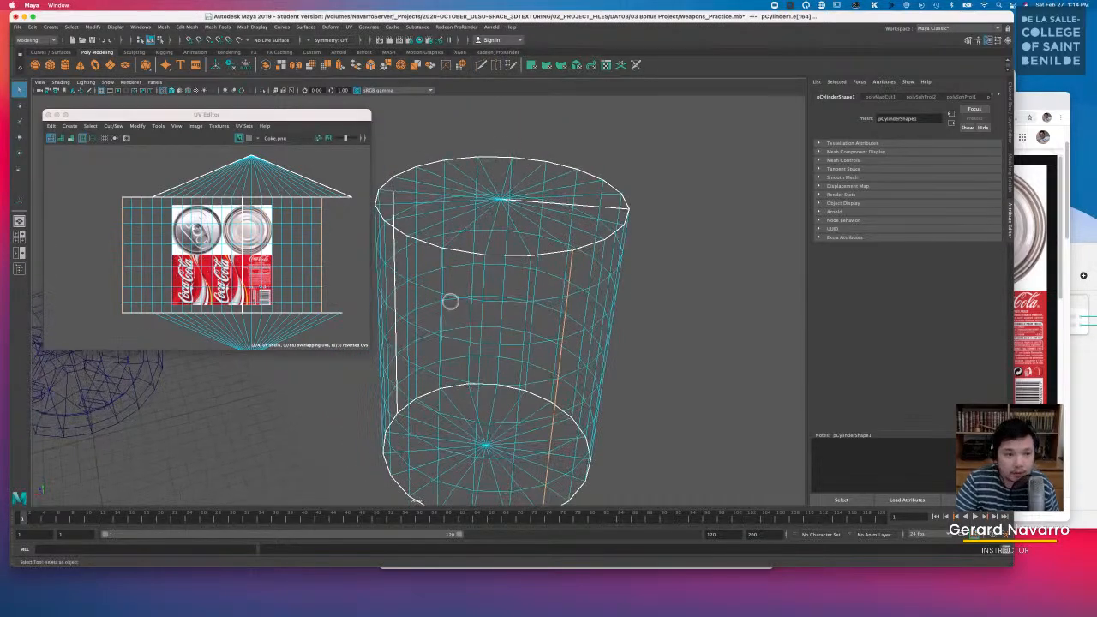
{"action": "left_click", "coordinate": [113, 126]}
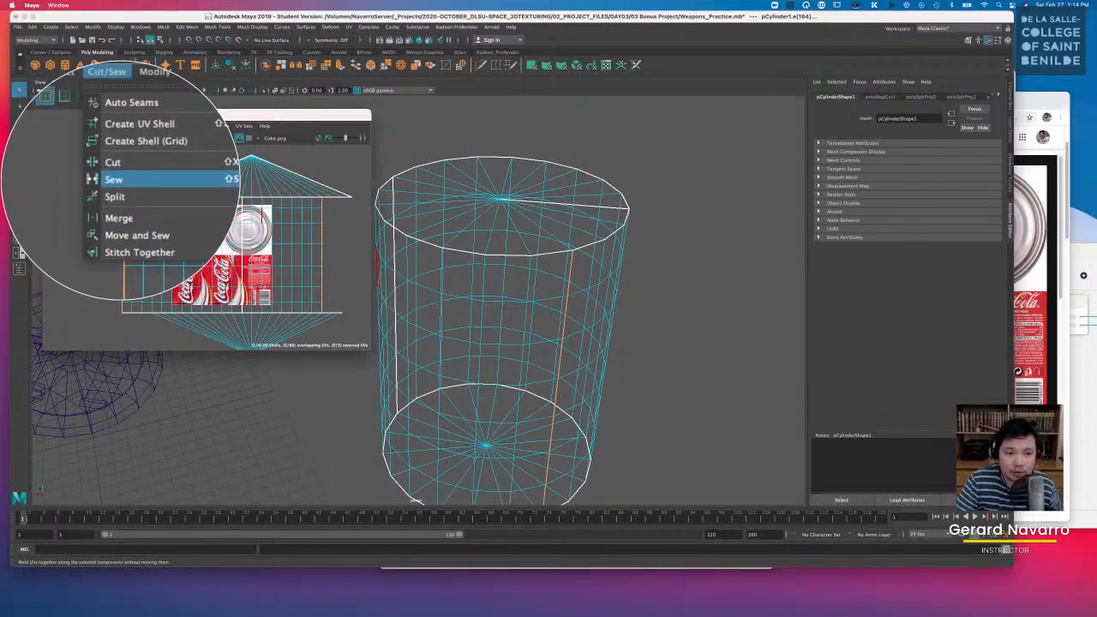
{"action": "left_click", "coordinate": [118, 175]}
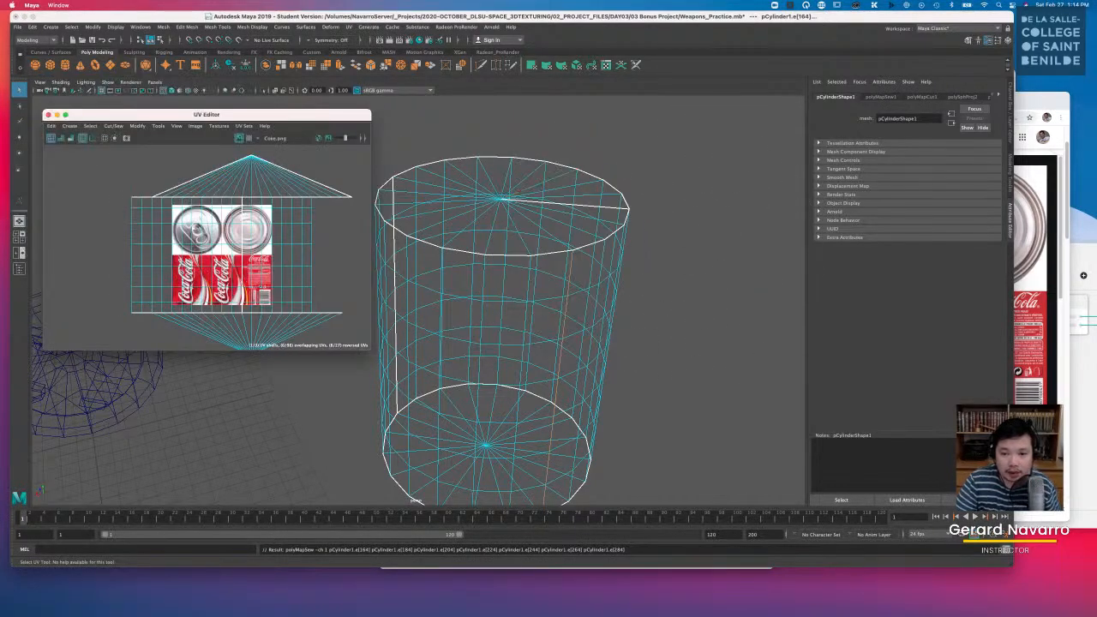
Step: Sew the radial seam on the cylinder's top cap and clear the selection
{"action": "left_click_drag", "start_coordinate": [680, 252], "coordinate": [554, 296], "text": "alt"}
{"action": "left_click", "coordinate": [519, 314]}
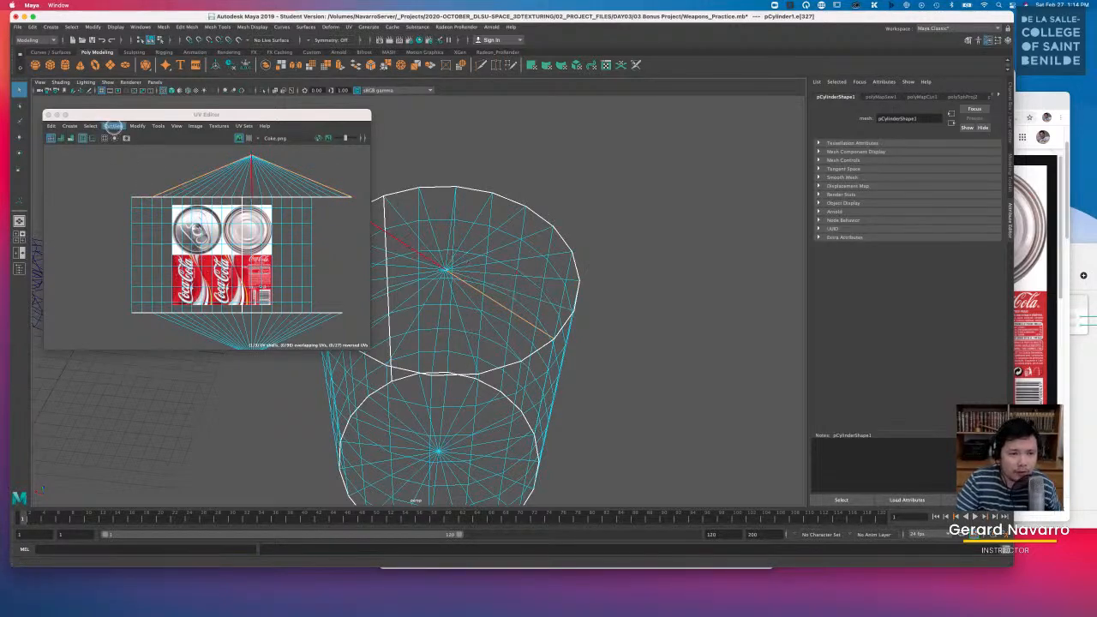
{"action": "left_click", "coordinate": [113, 127]}
{"action": "left_click", "coordinate": [118, 179]}
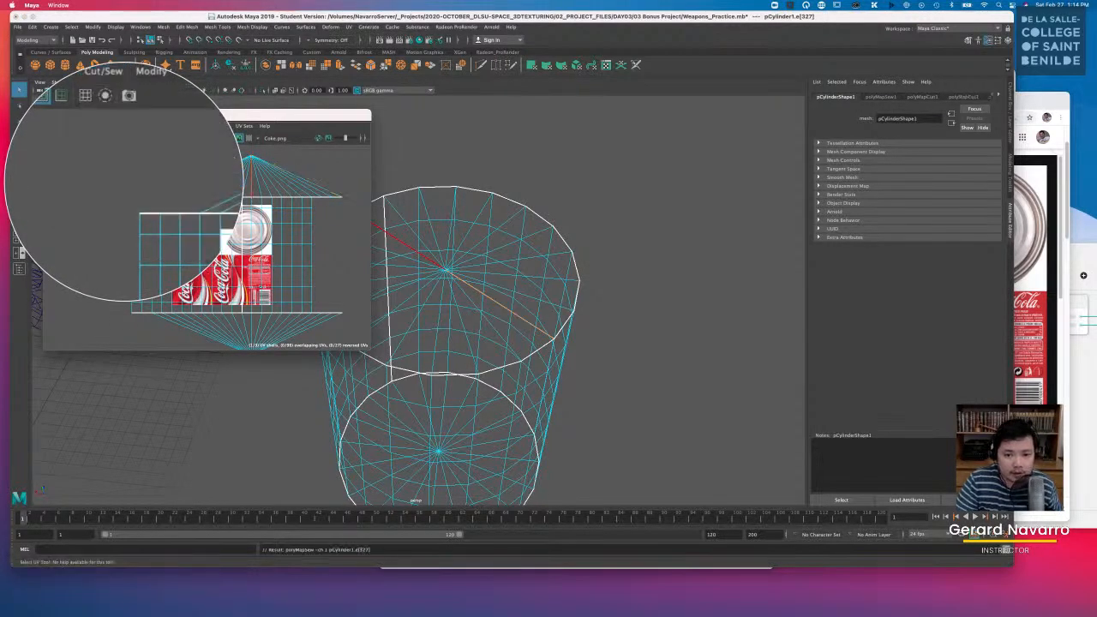
{"action": "left_click", "coordinate": [655, 297]}
{"action": "left_click_drag", "start_coordinate": [565, 329], "coordinate": [499, 276], "text": "alt"}
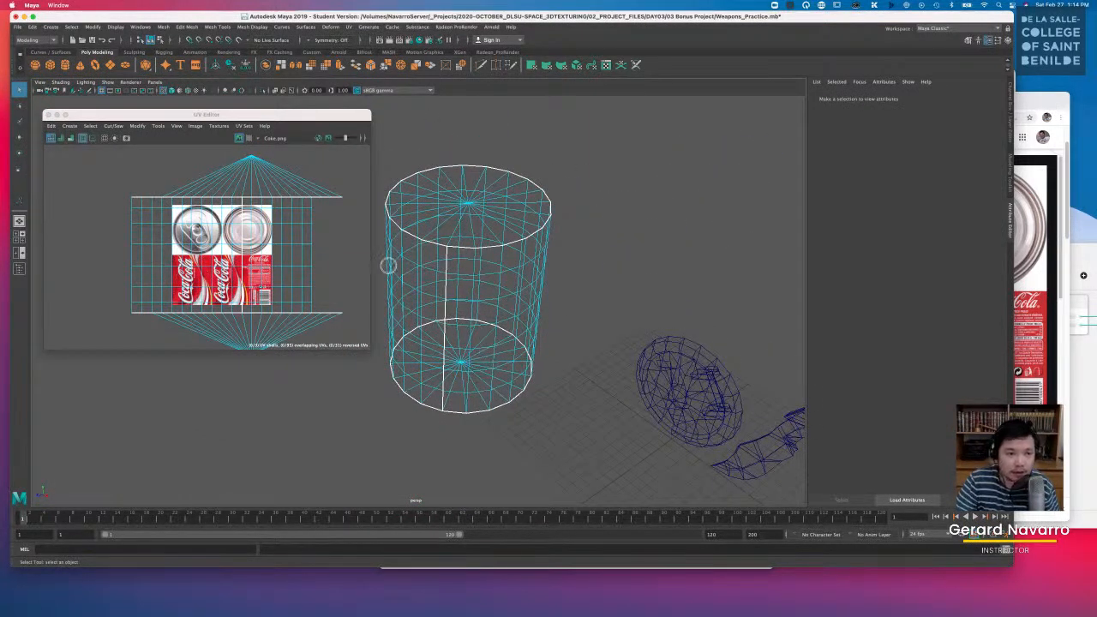
Step: Select the whole cylinder in object mode and unfold its UVs
{"action": "left_click", "coordinate": [139, 126]}
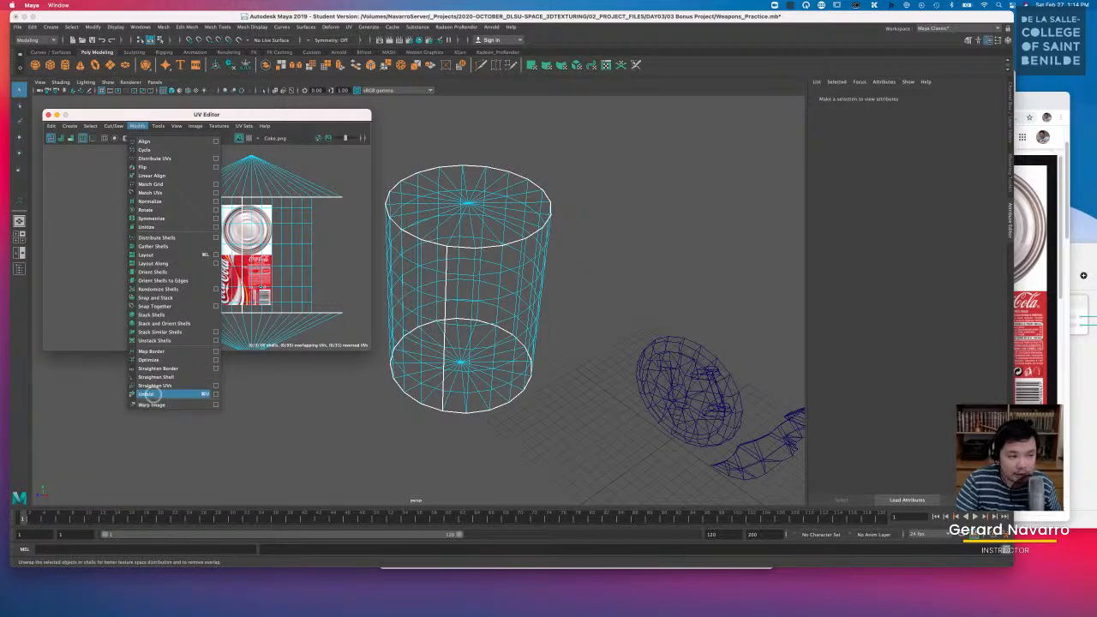
{"action": "left_click", "coordinate": [152, 394]}
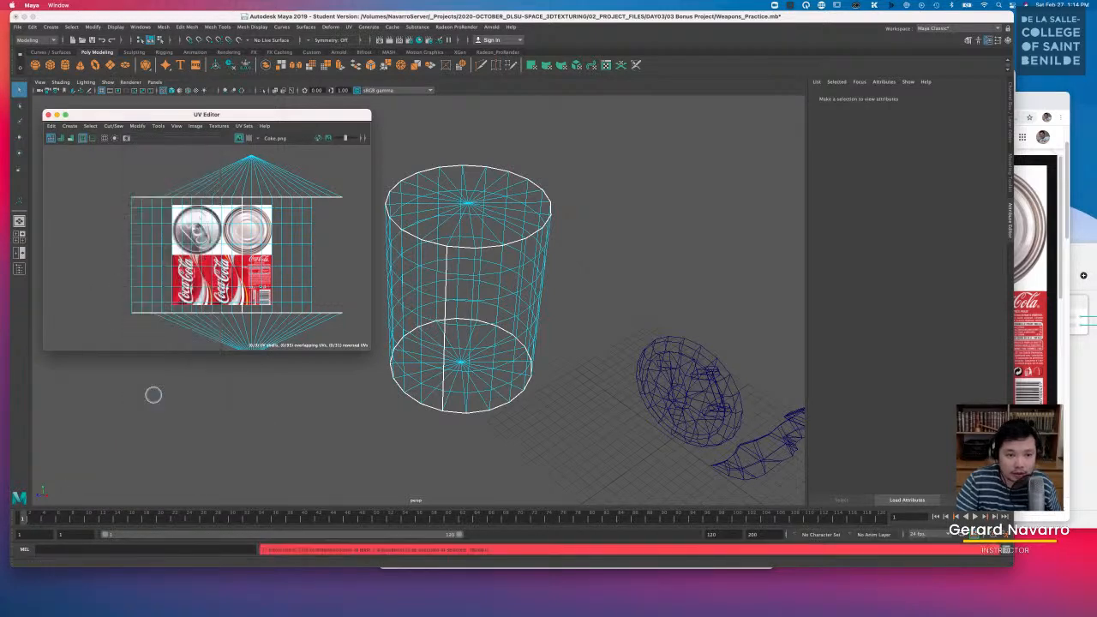
{"action": "right_click_drag", "start_coordinate": [488, 232], "coordinate": [531, 221]}
{"action": "left_click", "coordinate": [528, 234]}
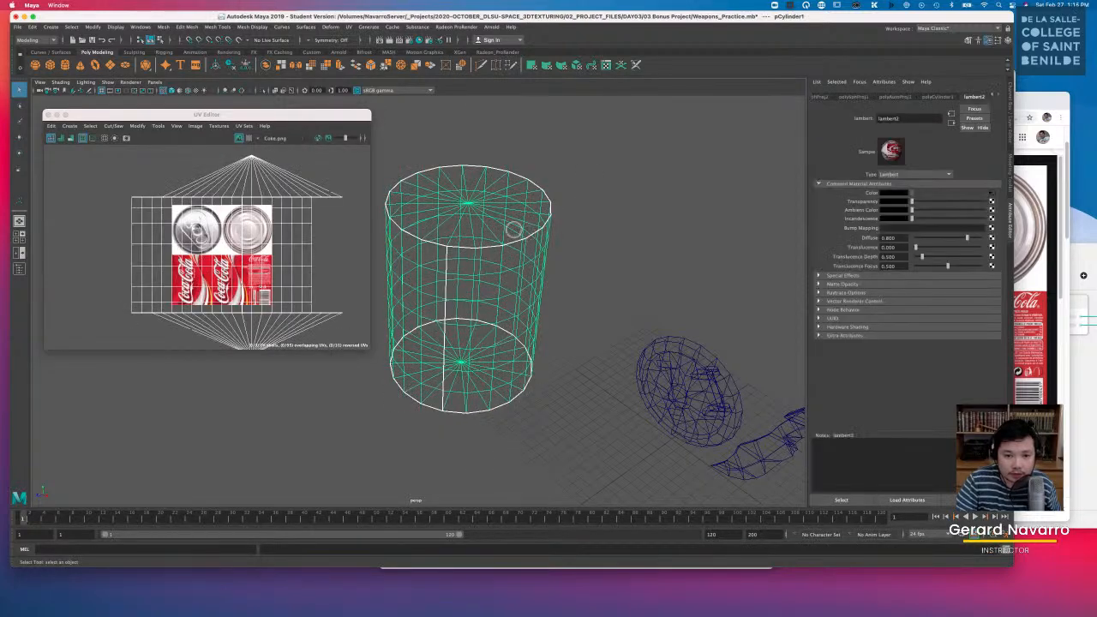
{"action": "left_click", "coordinate": [137, 126]}
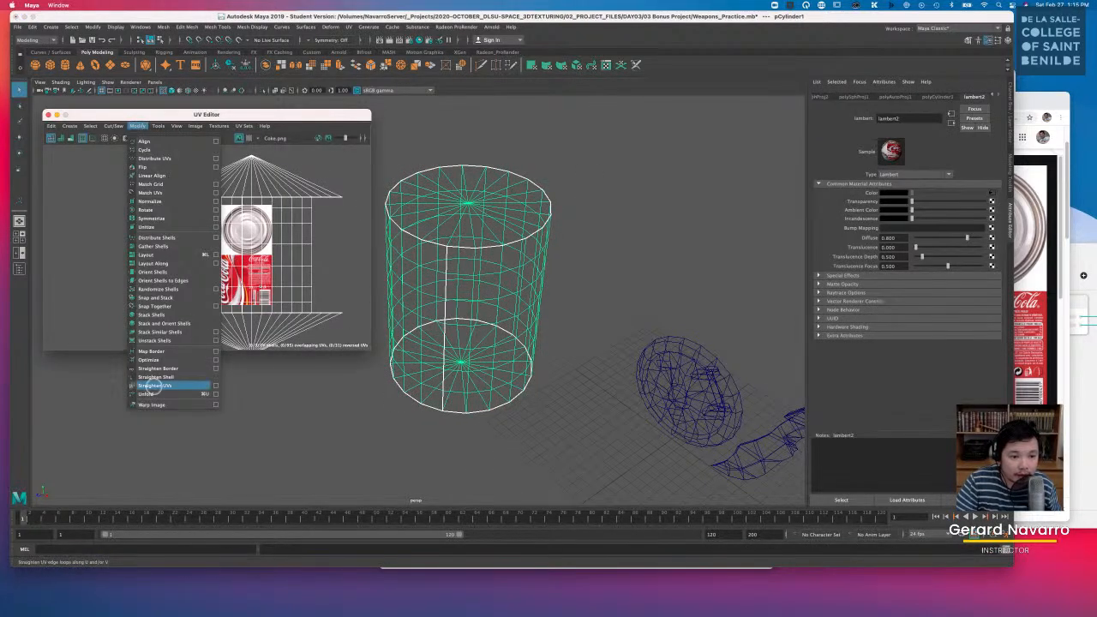
{"action": "left_click", "coordinate": [165, 392]}
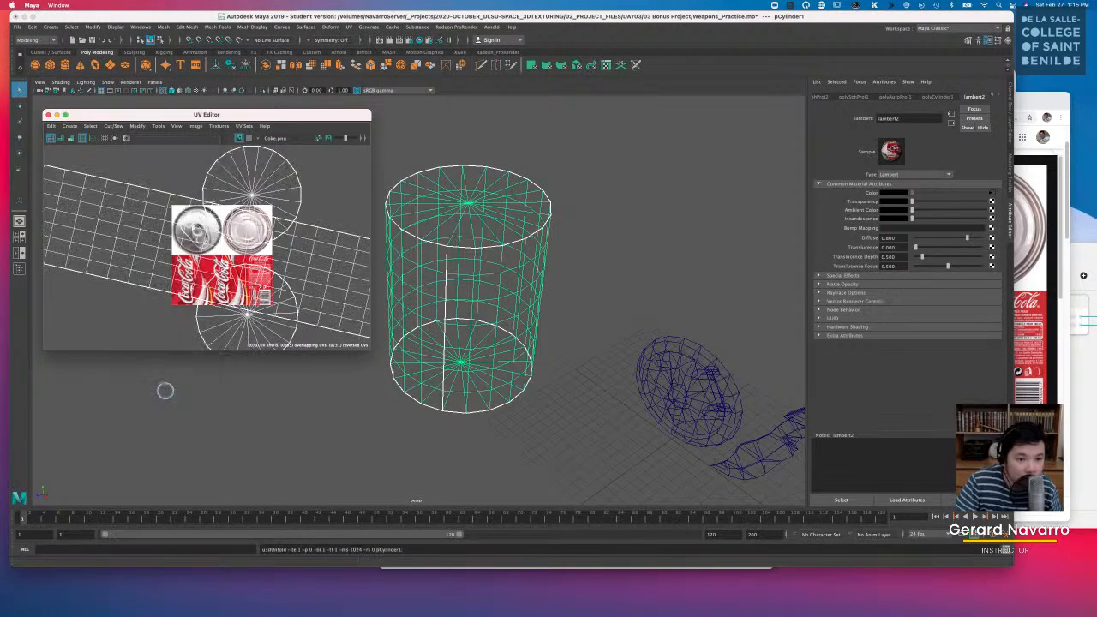
Step: Move the top cap's UV shell above and right of the Coke image, and the bottom cap's shell beside it above the image
{"action": "right_click_drag", "start_coordinate": [299, 244], "coordinate": [189, 198], "text": "alt"}
{"action": "right_click_drag", "start_coordinate": [254, 231], "coordinate": [184, 205], "text": "alt"}
{"action": "middle_click_drag", "start_coordinate": [230, 216], "coordinate": [186, 207], "text": "alt"}
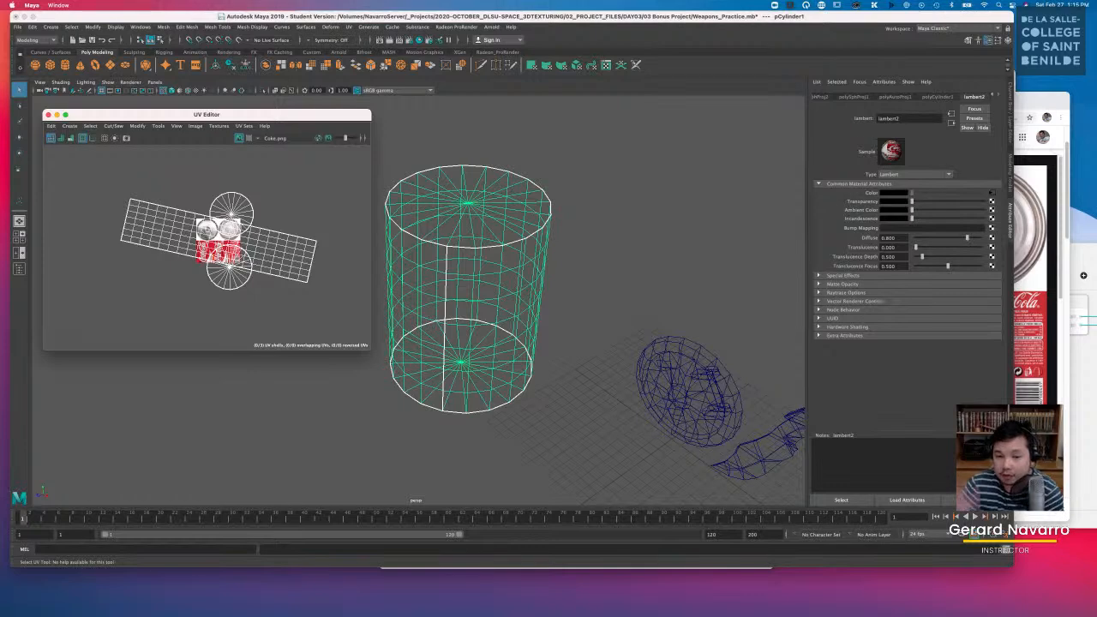
{"action": "scroll", "coordinate": [310, 225], "scroll_direction": "up", "scroll_amount": 3}
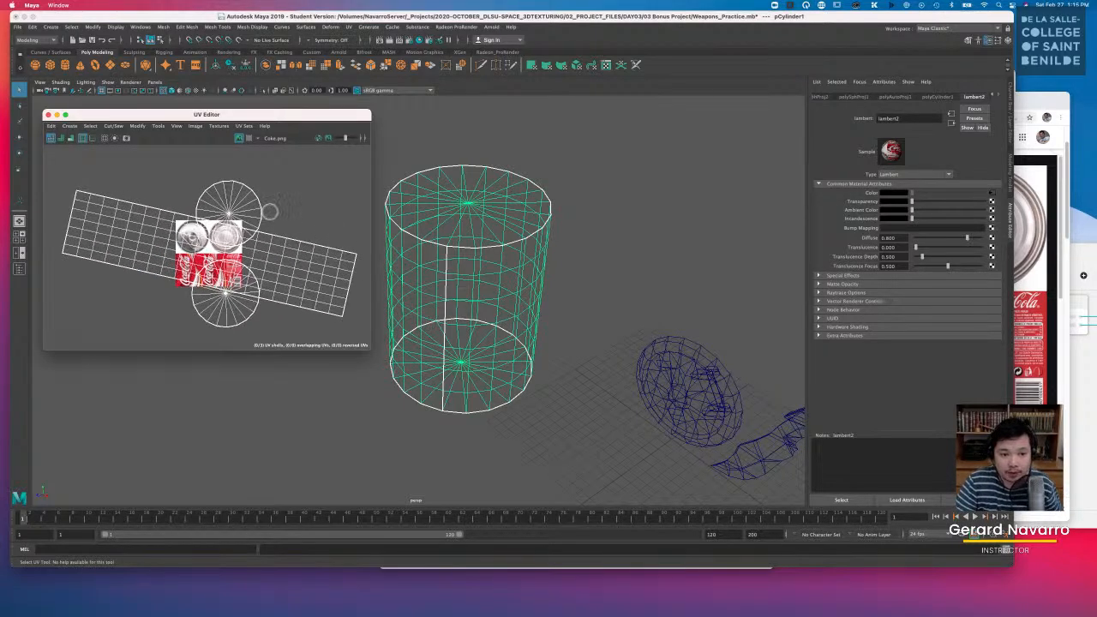
{"action": "right_click", "coordinate": [254, 196]}
{"action": "right_click_drag", "start_coordinate": [254, 196], "coordinate": [228, 184]}
{"action": "left_click", "coordinate": [243, 201]}
{"action": "key", "text": "w"}
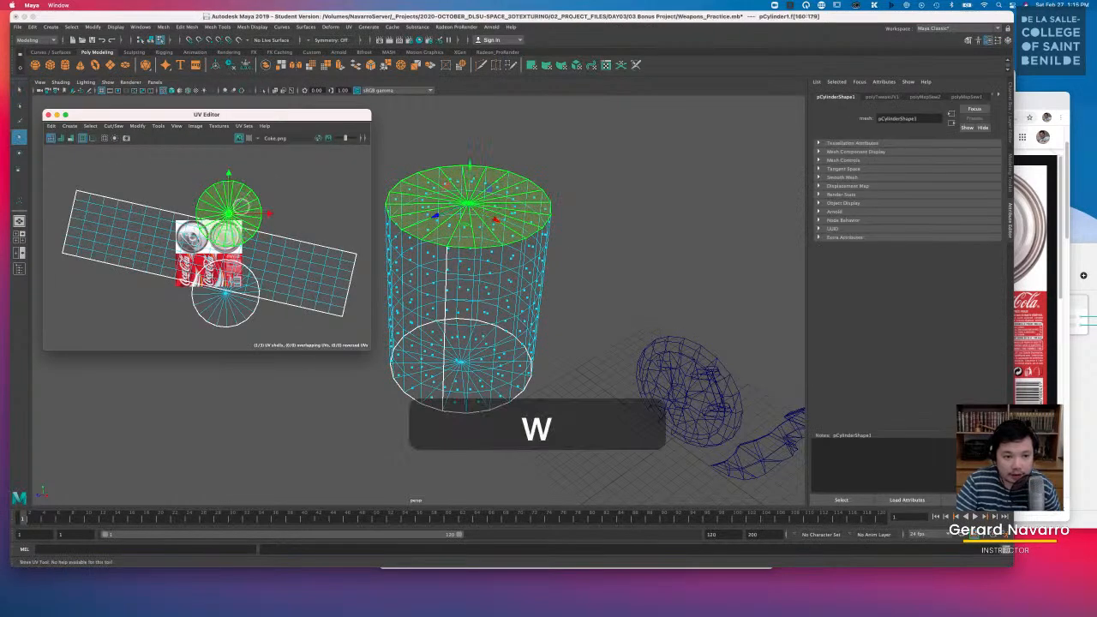
{"action": "left_click_drag", "start_coordinate": [228, 211], "coordinate": [297, 176]}
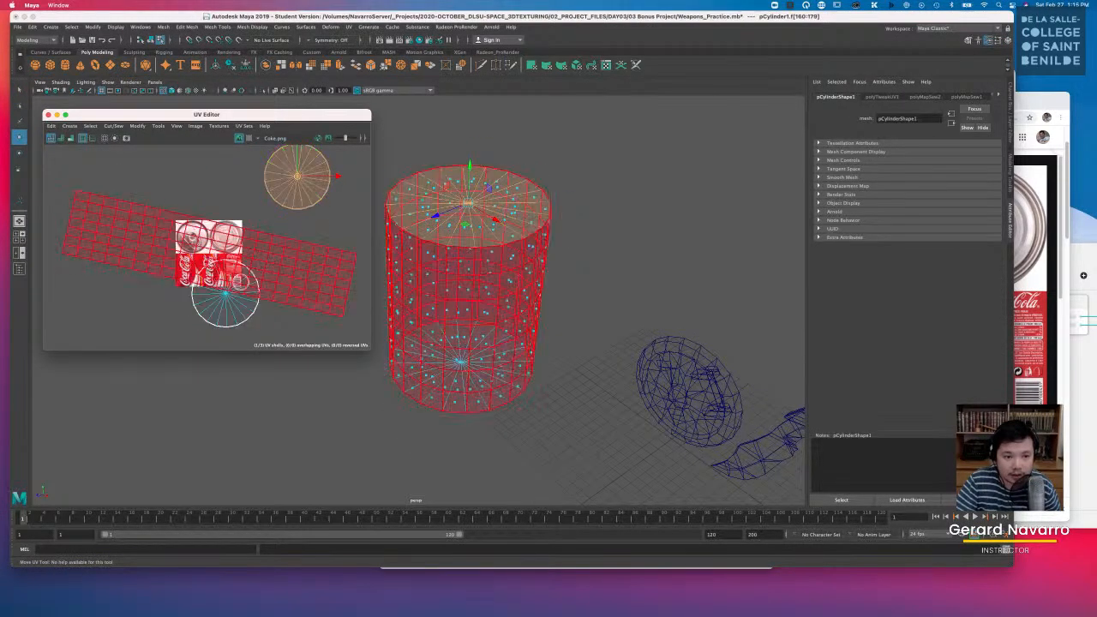
{"action": "left_click", "coordinate": [235, 312]}
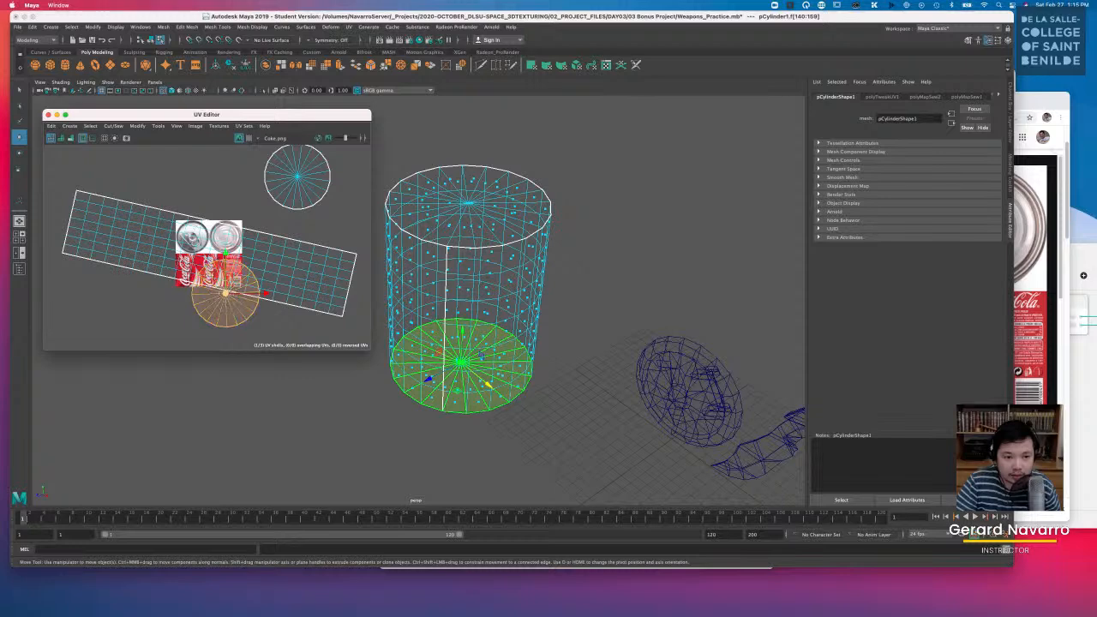
{"action": "left_click_drag", "start_coordinate": [224, 294], "coordinate": [225, 170]}
Step: Select the long side UV shell and rotate it until it lies level across the Coke image
{"action": "left_click", "coordinate": [247, 255]}
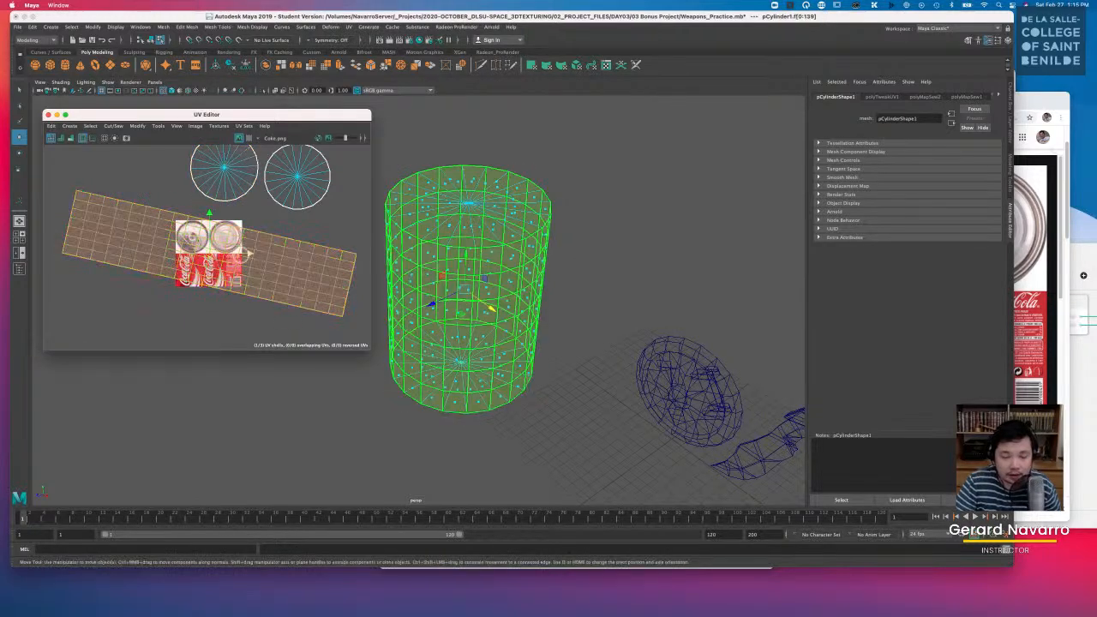
{"action": "scroll", "coordinate": [257, 257], "scroll_direction": "up", "scroll_amount": 1}
{"action": "left_click", "coordinate": [255, 256]}
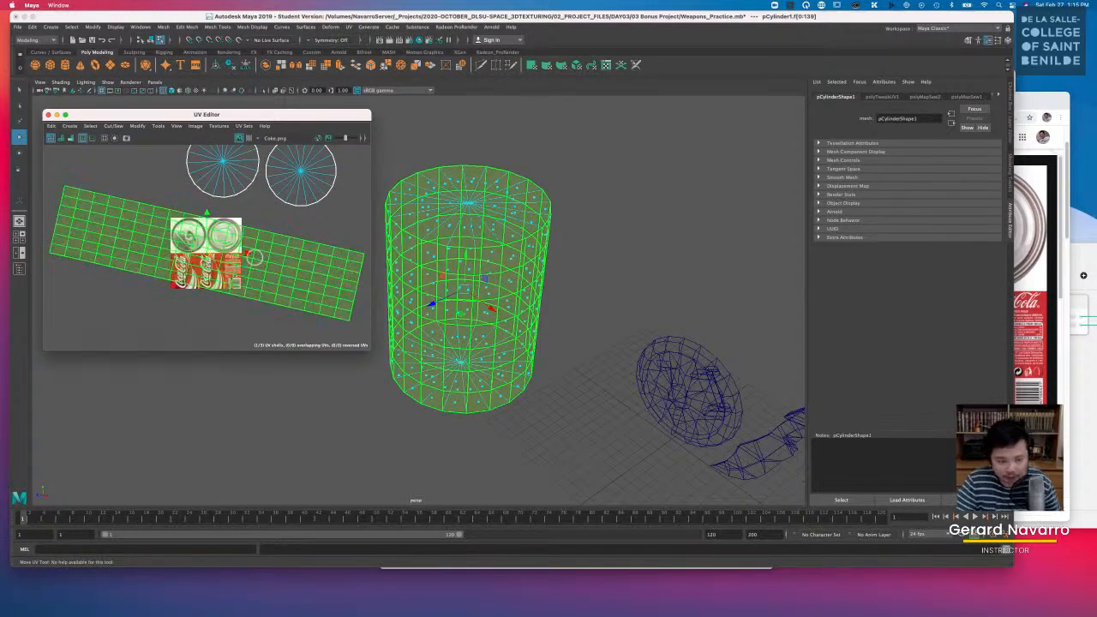
{"action": "key", "text": "r"}
{"action": "key", "text": "e"}
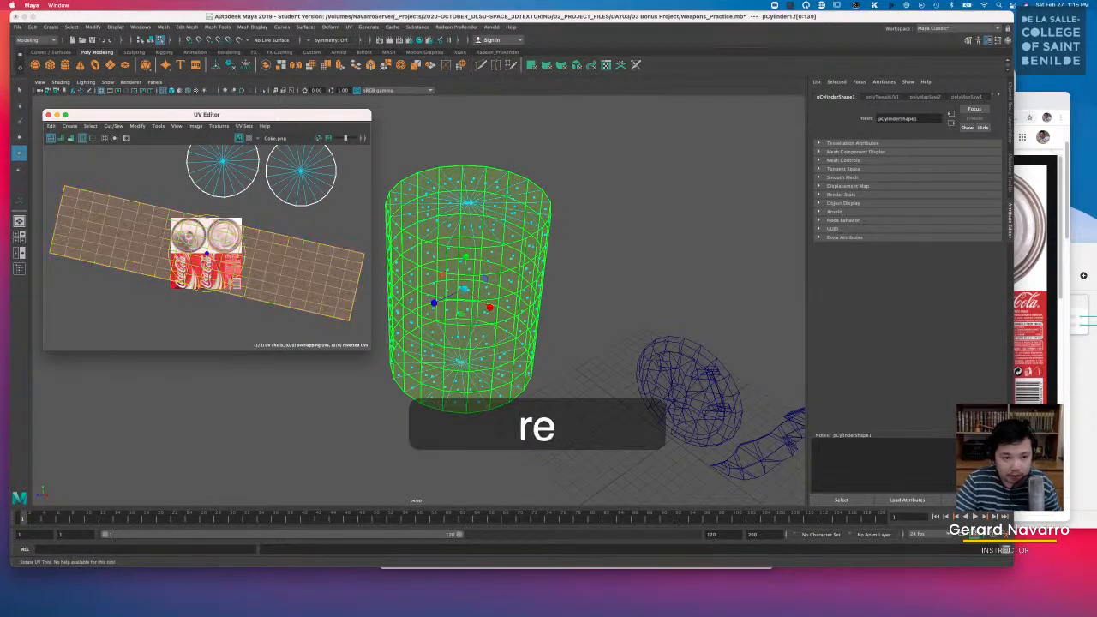
{"action": "left_click_drag", "start_coordinate": [245, 257], "coordinate": [244, 243]}
Step: Scale the side UV shell horizontally to roughly the width of the Coke image
{"action": "key", "text": "F8"}
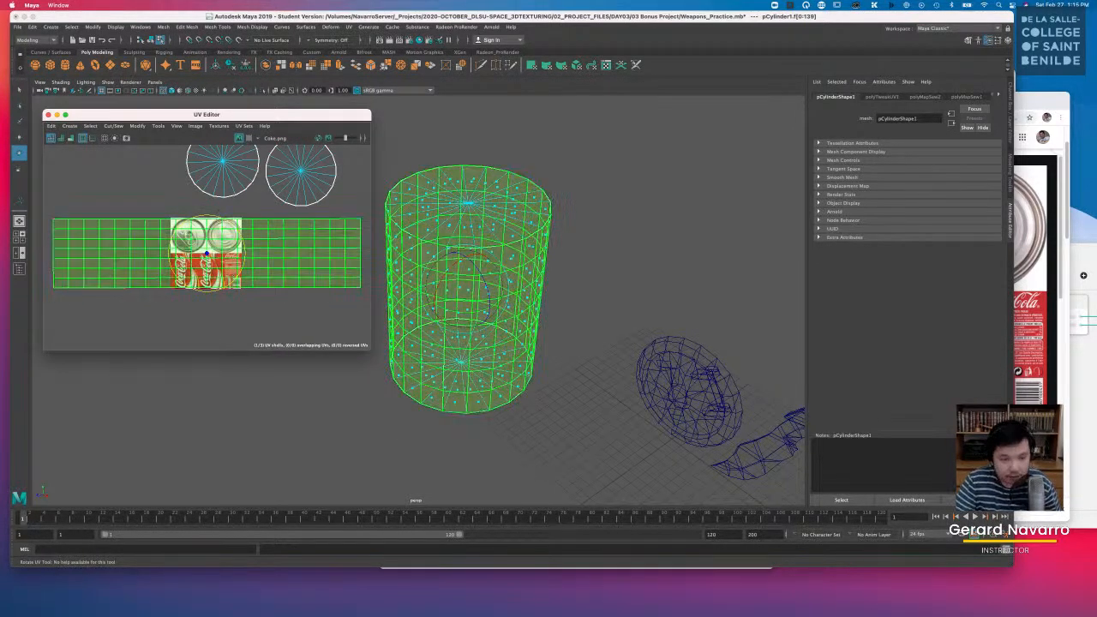
{"action": "key", "text": "r"}
{"action": "left_click_drag", "start_coordinate": [360, 219], "coordinate": [276, 220]}
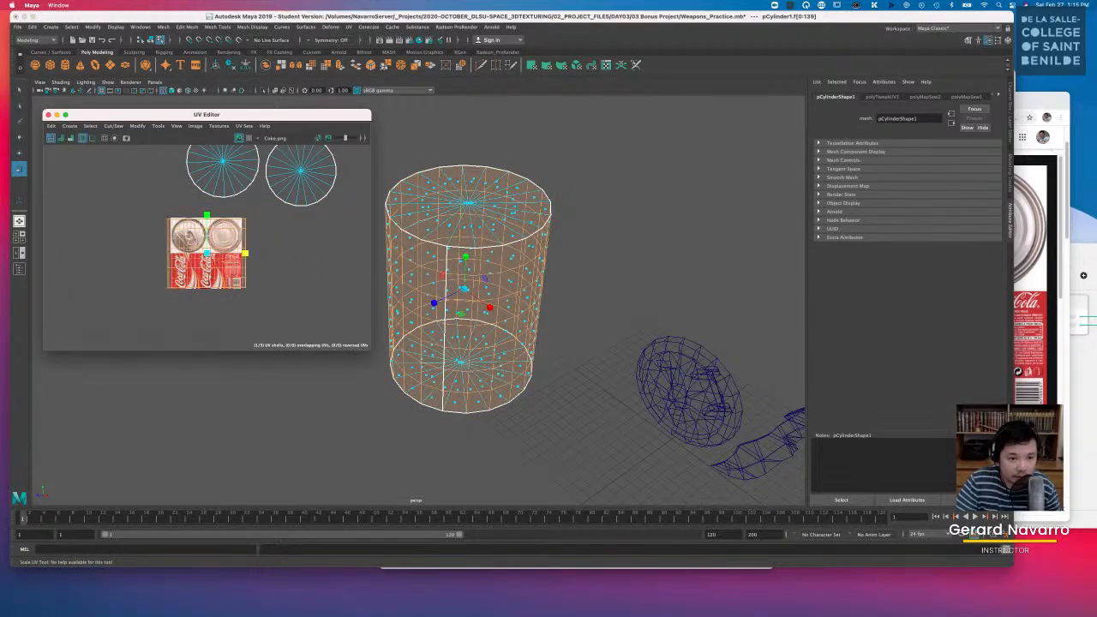
Step: Move the side UV shell down onto the red label area of the Coke image and scale it to match the label's edges
{"action": "scroll", "coordinate": [321, 291], "scroll_direction": "up", "scroll_amount": 4}
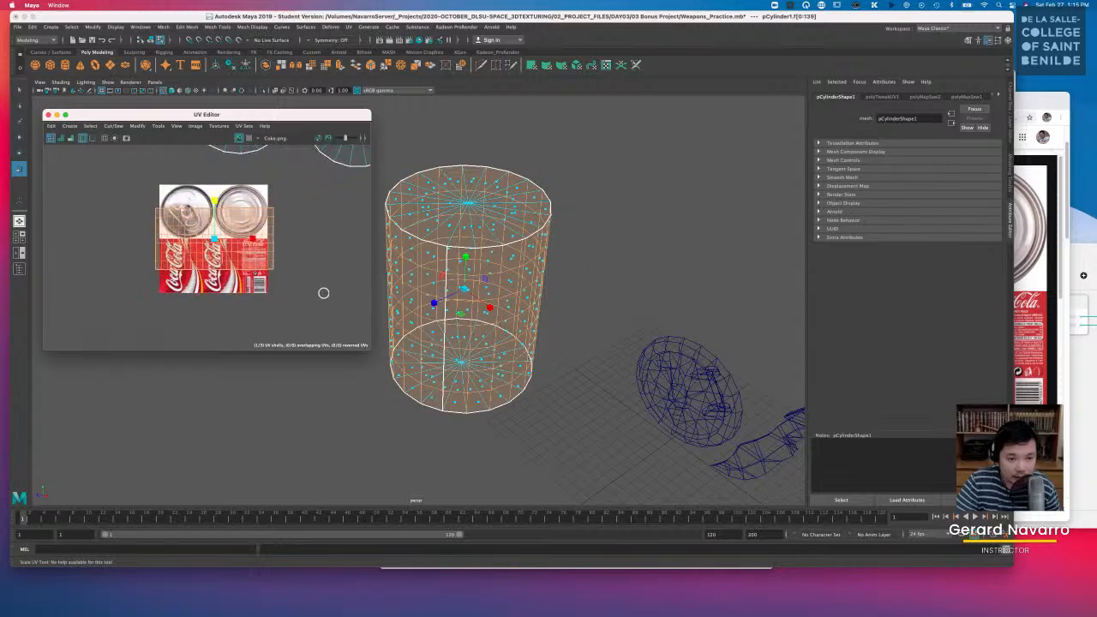
{"action": "left_click", "coordinate": [19, 137]}
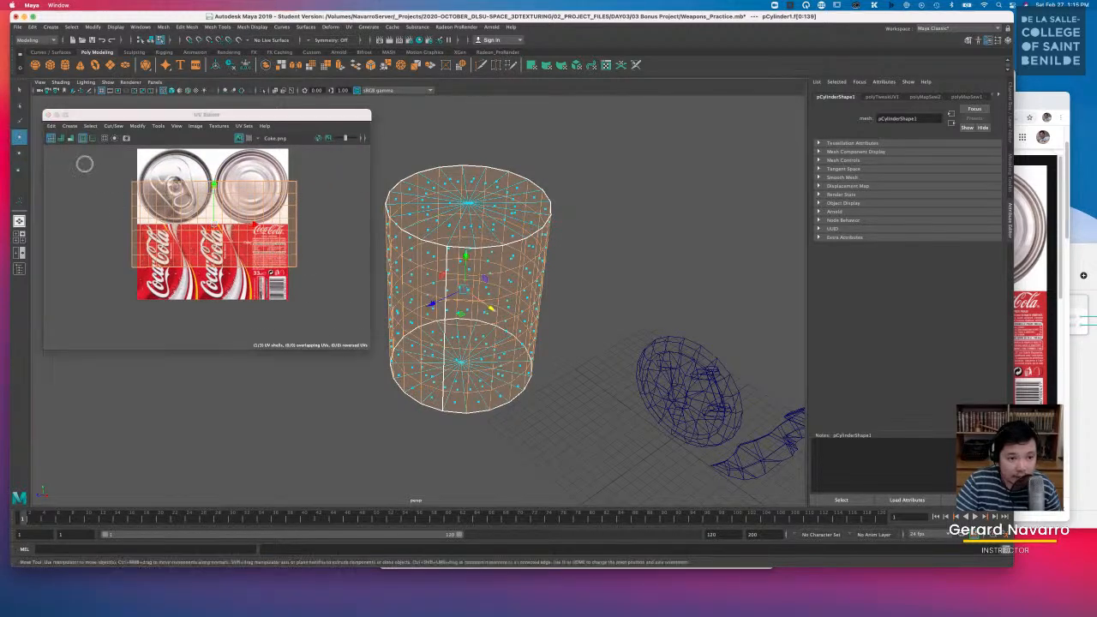
{"action": "left_click_drag", "start_coordinate": [213, 206], "coordinate": [220, 233]}
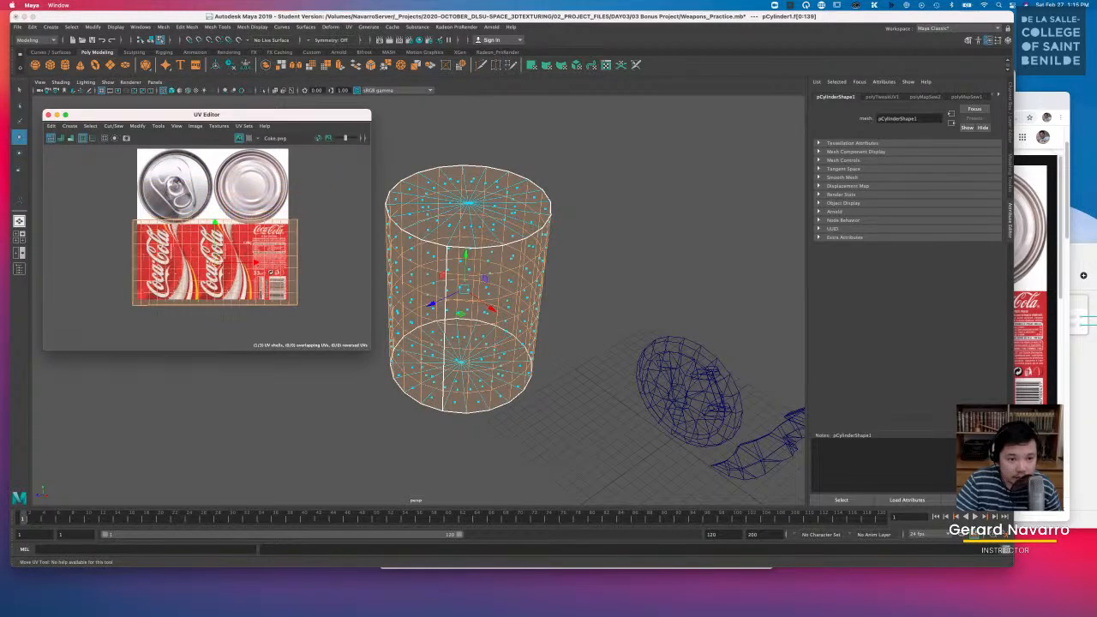
{"action": "key", "text": "r"}
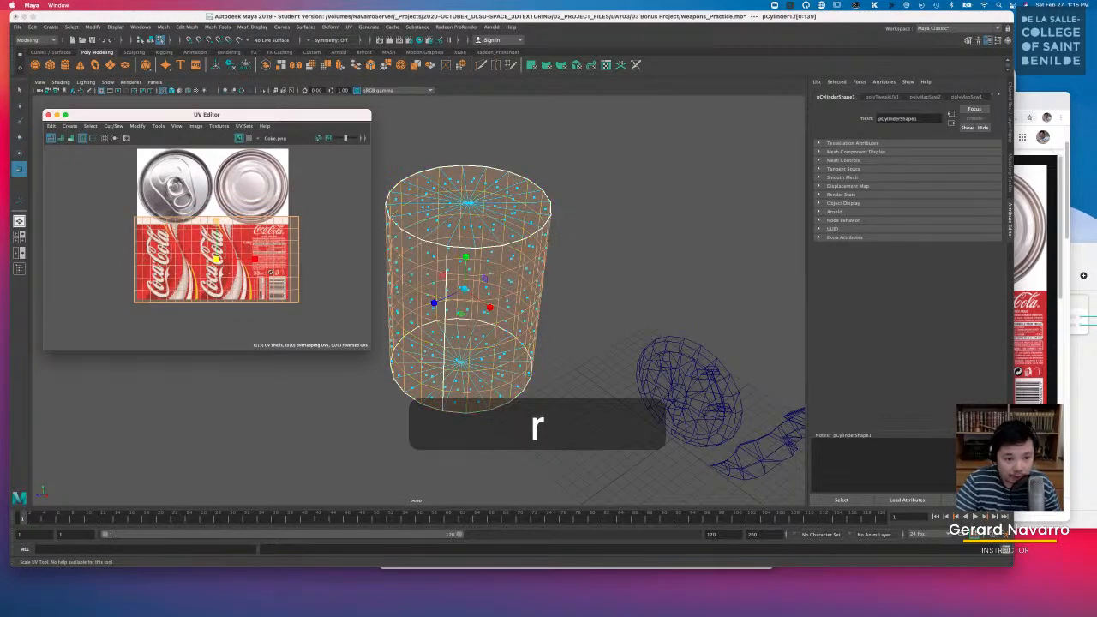
{"action": "middle_click_drag", "start_coordinate": [294, 177], "coordinate": [334, 214]}
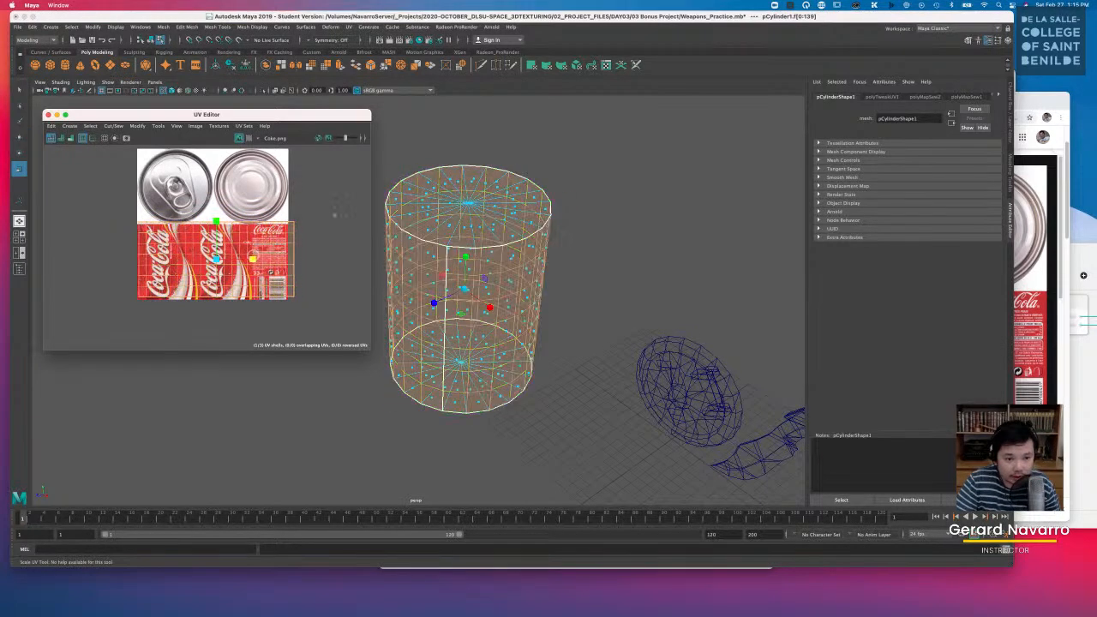
{"action": "left_click", "coordinate": [20, 138]}
{"action": "left_click", "coordinate": [326, 257]}
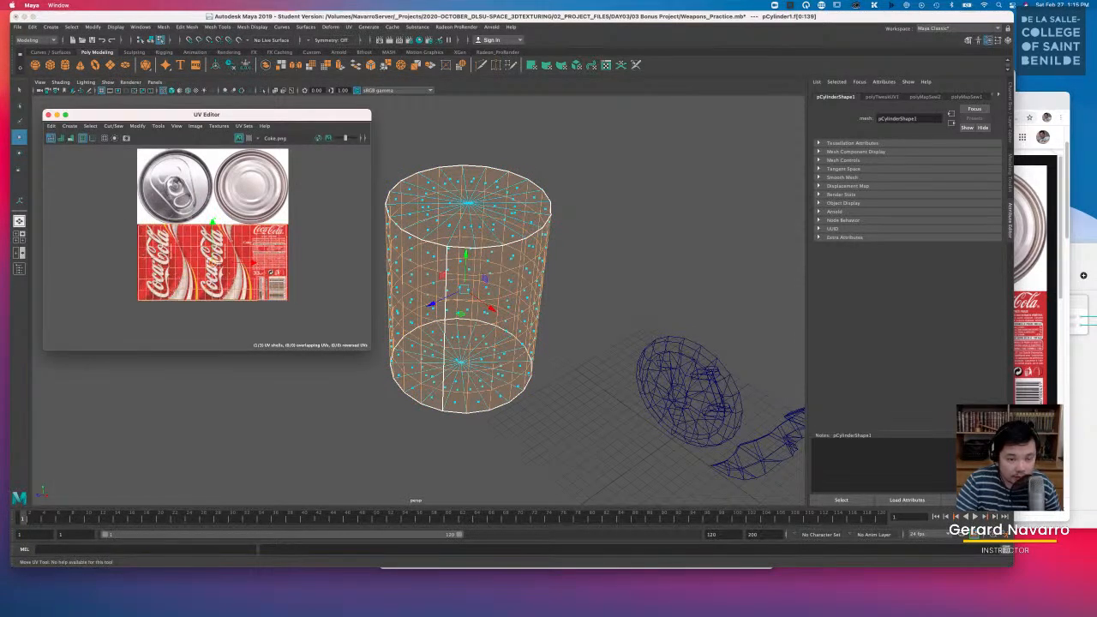
{"action": "key", "text": "r"}
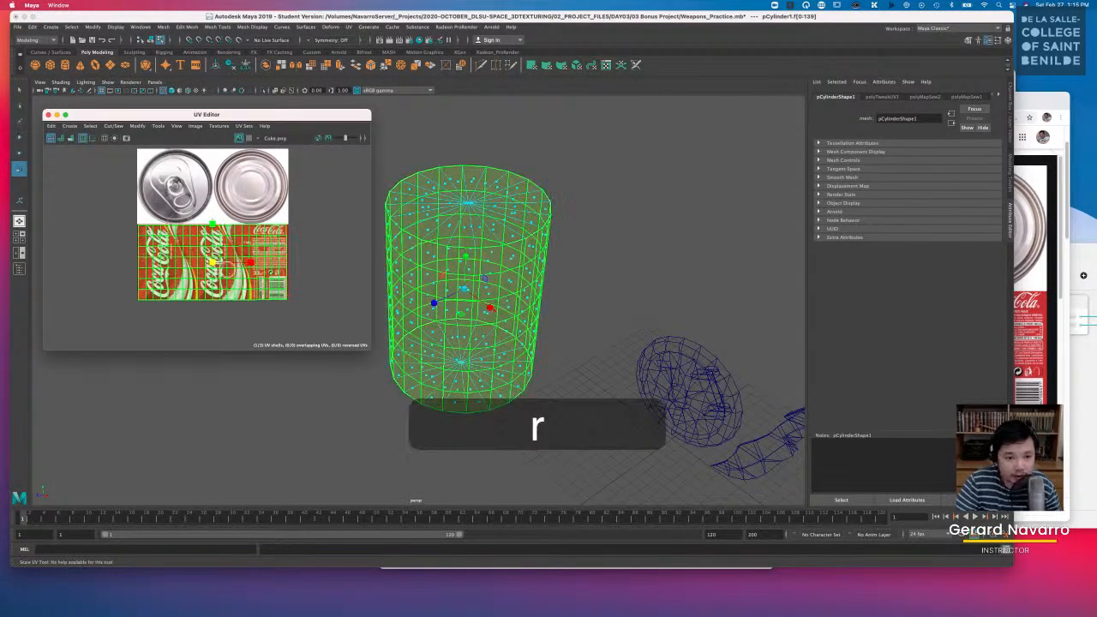
{"action": "left_click_drag", "start_coordinate": [250, 263], "coordinate": [254, 263]}
Step: Scale down the bottom cap's UV shell and place it over the pull-tab lid in the Coke image
{"action": "scroll", "coordinate": [278, 254], "scroll_direction": "down", "scroll_amount": 2}
{"action": "middle_click_drag", "start_coordinate": [291, 220], "coordinate": [249, 295], "text": "alt"}
{"action": "scroll", "coordinate": [268, 274], "scroll_direction": "down", "scroll_amount": 2}
{"action": "left_click", "coordinate": [246, 217]}
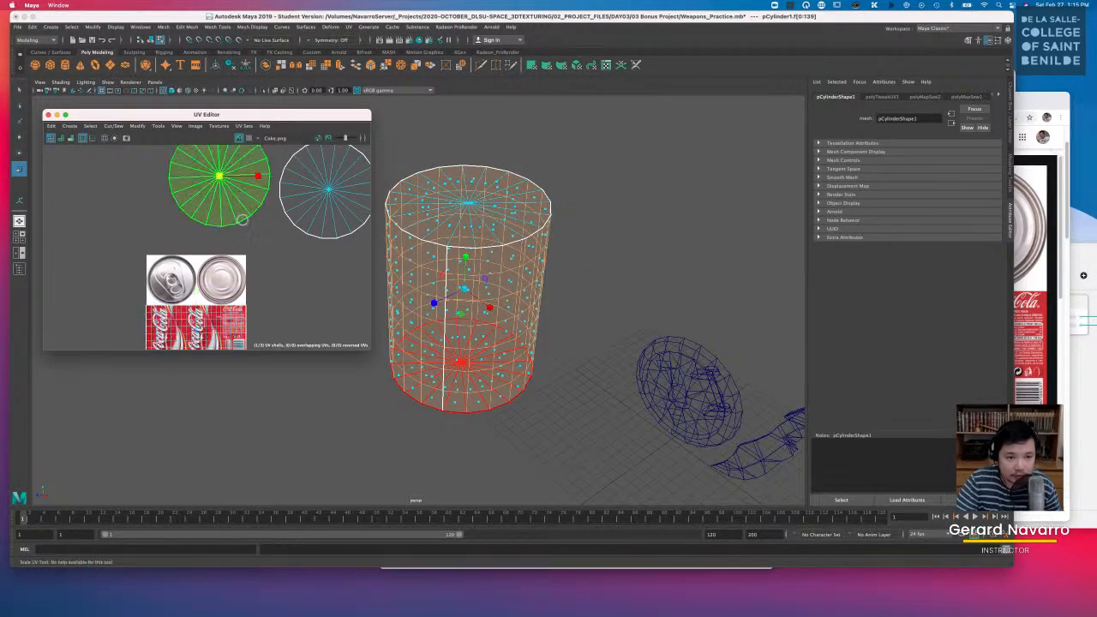
{"action": "scroll", "coordinate": [246, 216], "scroll_direction": "up", "scroll_amount": 1}
{"action": "left_click_drag", "start_coordinate": [224, 178], "coordinate": [176, 283]}
{"action": "key", "text": "w"}
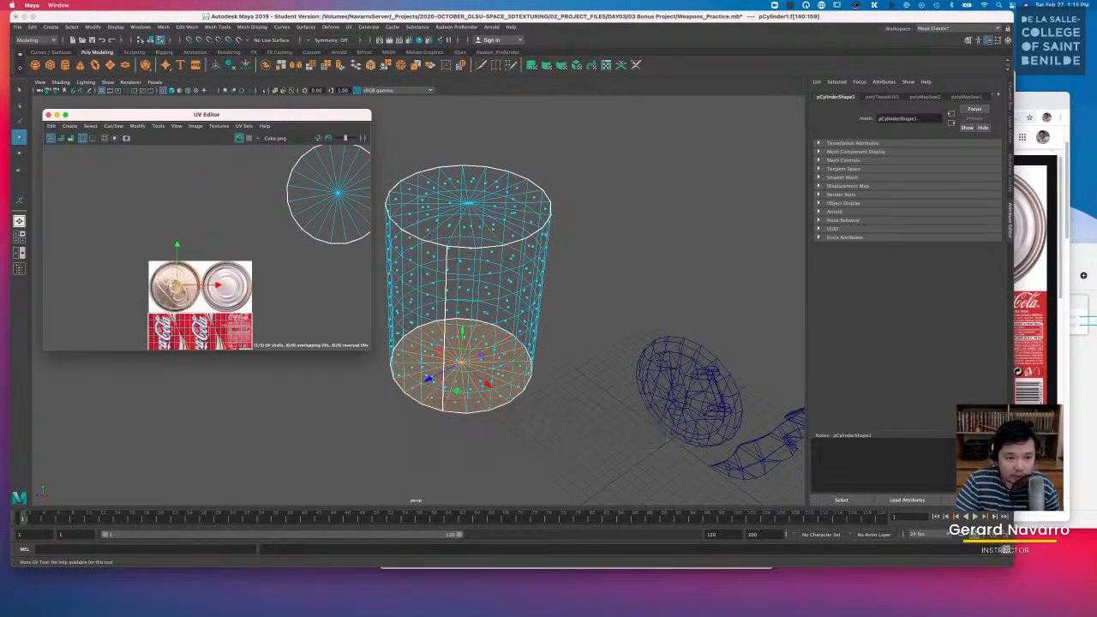
Step: Move the top cap's UV shell over the plain can end in the Coke image and scale it to fit the circle
{"action": "left_click", "coordinate": [329, 194]}
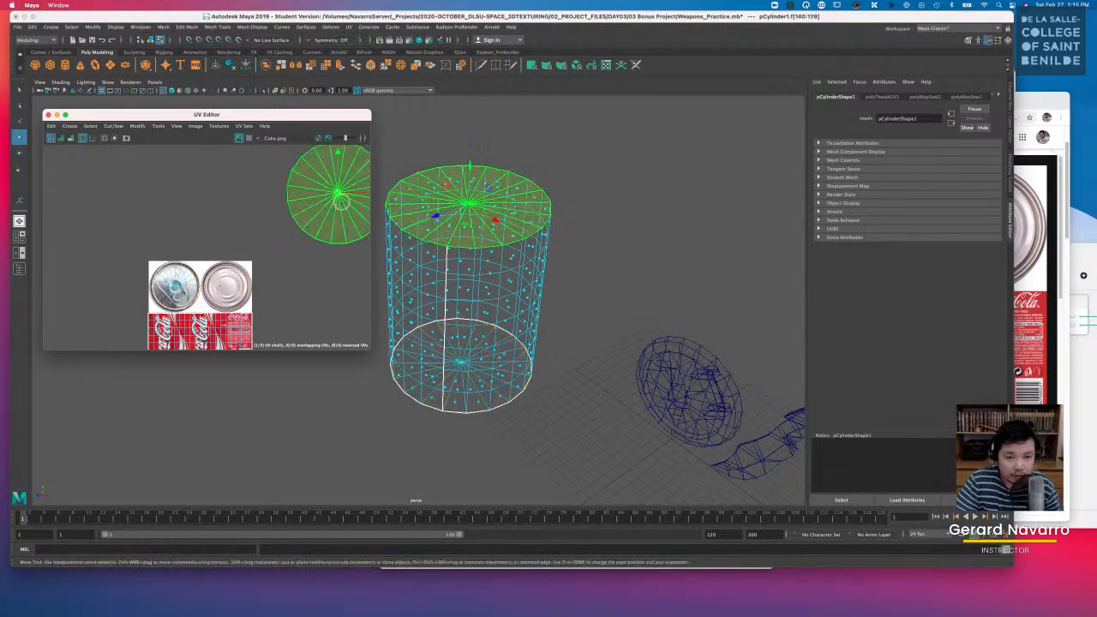
{"action": "key", "text": "w"}
{"action": "left_click_drag", "start_coordinate": [329, 193], "coordinate": [233, 280]}
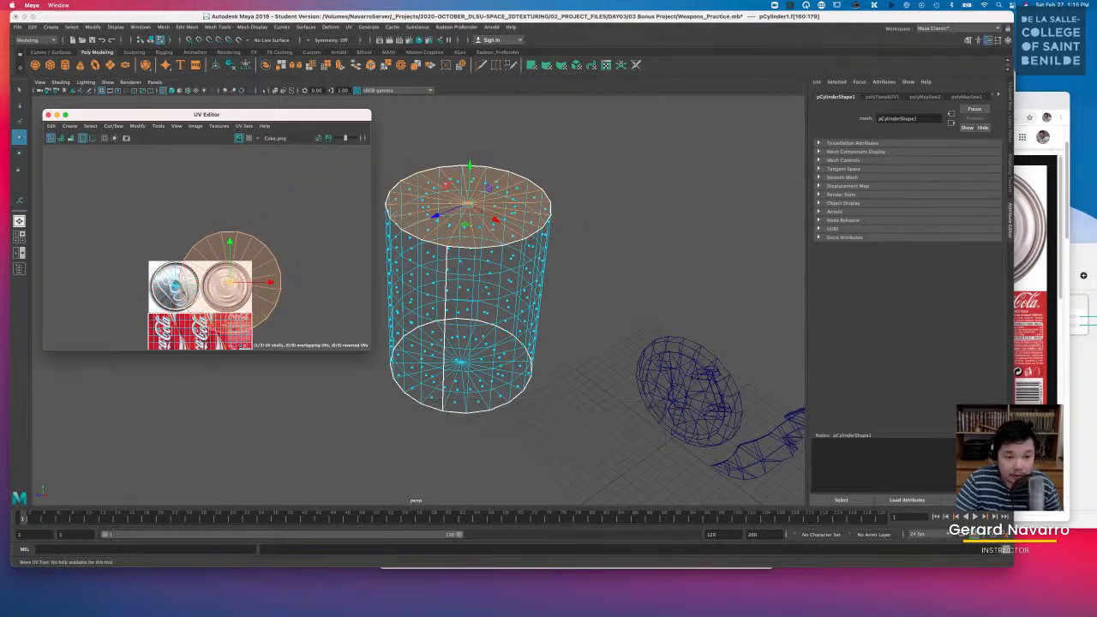
{"action": "key", "text": "e"}
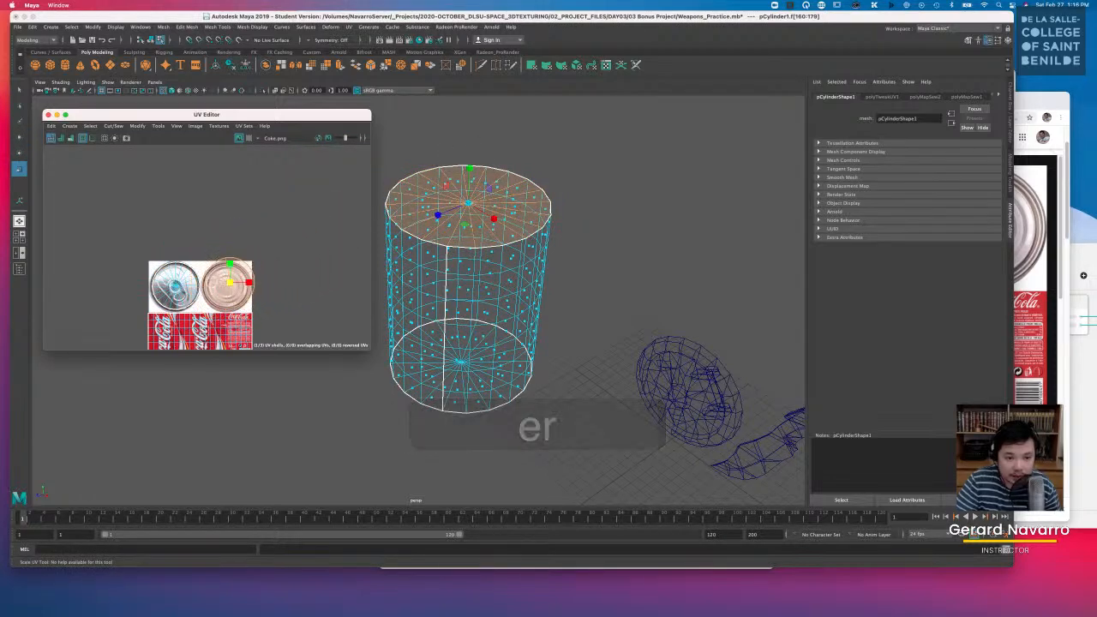
{"action": "key", "text": "w"}
{"action": "key", "text": "e"}
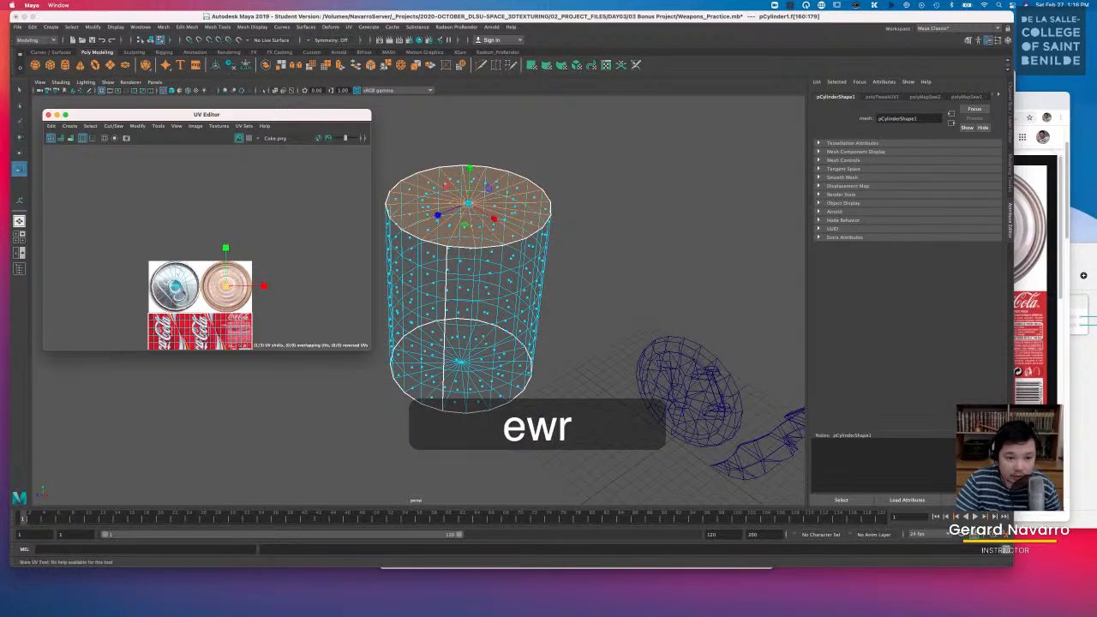
{"action": "key", "text": "Tab"}
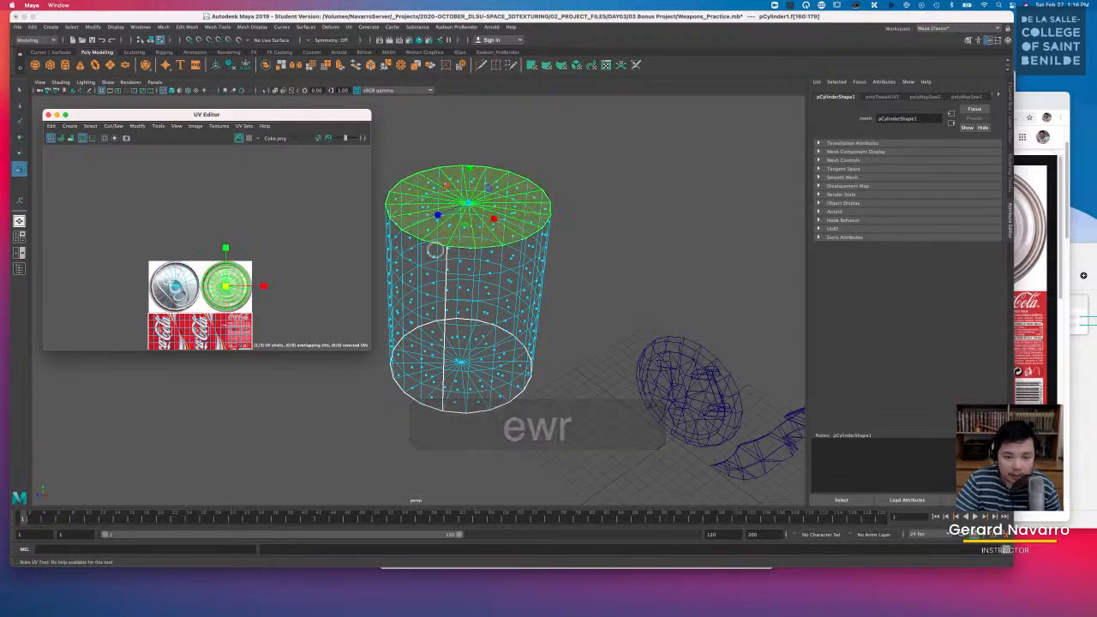
Step: Display the models with textures, return the cylinder to object mode and inspect the finished can
{"action": "key", "text": "6"}
{"action": "key", "text": "q"}
{"action": "right_click", "coordinate": [485, 257]}
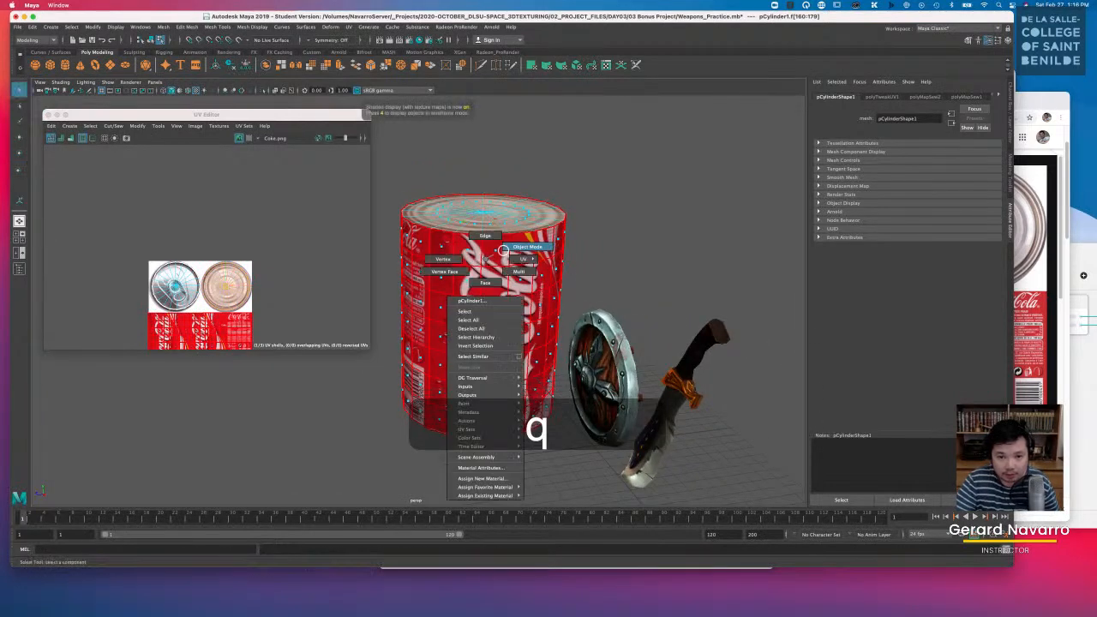
{"action": "mouse_move", "coordinate": [579, 227]}
{"action": "left_mouse_down", "text": "alt"}
{"action": "mouse_move", "coordinate": [580, 239]}
{"action": "mouse_move", "coordinate": [566, 237]}
{"action": "left_mouse_up", "text": "alt"}
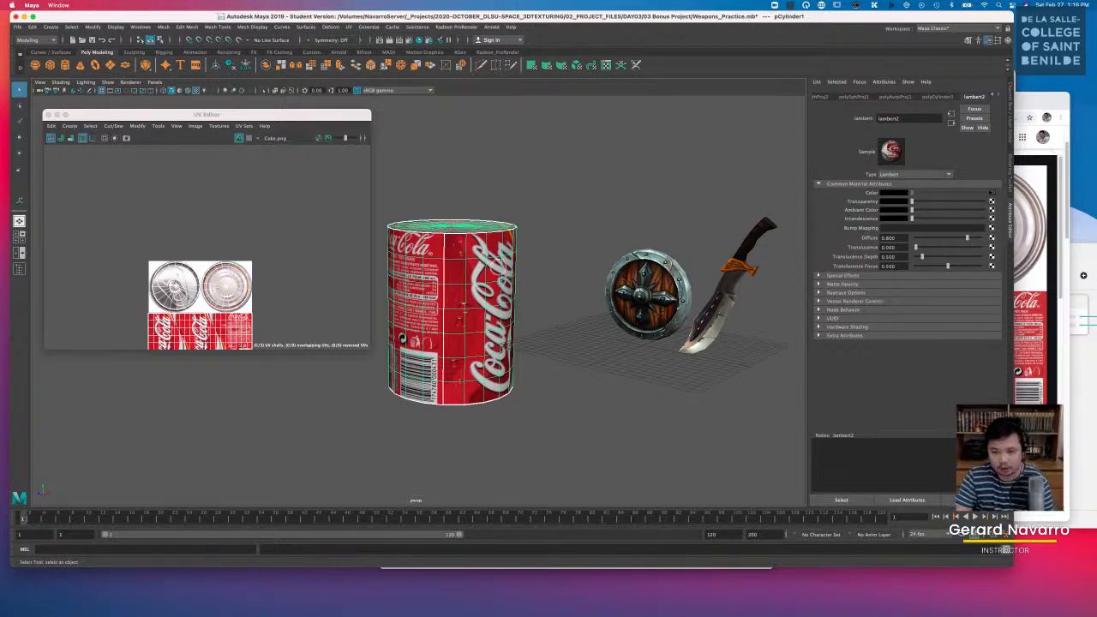
Step: Delete the can, duplicate the shield and sword together, and move the copies away from the originals
{"action": "key", "text": "BackSpace"}
{"action": "middle_click_drag", "start_coordinate": [605, 317], "coordinate": [515, 327], "text": "alt"}
{"action": "left_click_drag", "start_coordinate": [458, 243], "coordinate": [684, 294]}
{"action": "key", "text": "super+d"}
{"action": "key", "text": "w"}
{"action": "middle_click_drag", "start_coordinate": [684, 294], "coordinate": [606, 300], "text": "alt"}
{"action": "scroll", "coordinate": [692, 325], "scroll_direction": "up", "scroll_amount": 2}
{"action": "scroll", "coordinate": [692, 325], "scroll_direction": "up", "scroll_amount": 5}
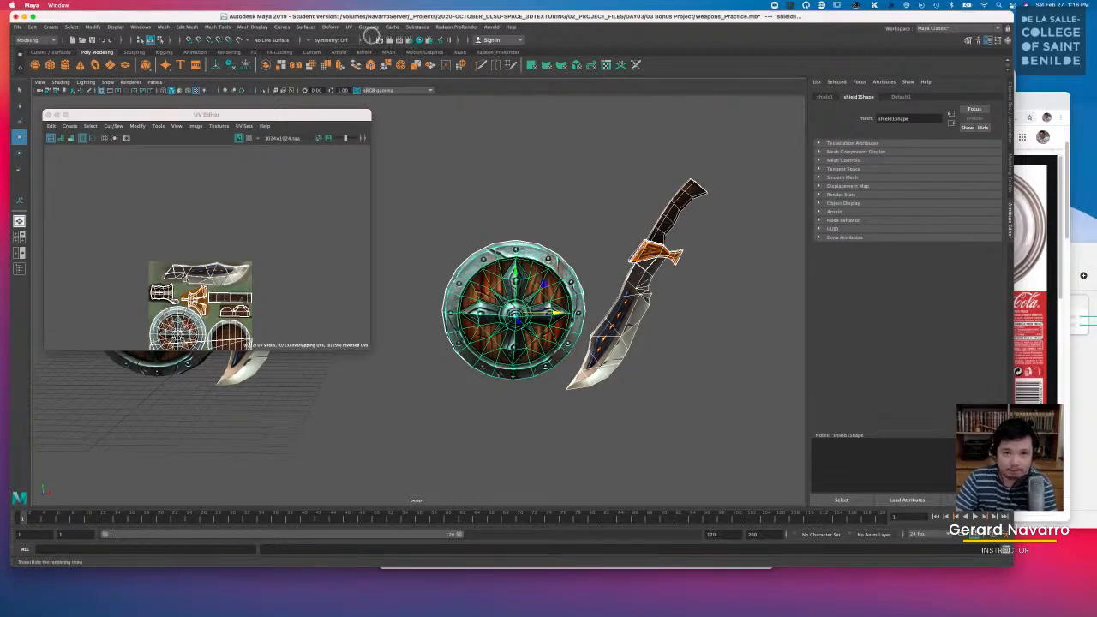
Step: Apply a cylindrical UV projection to the duplicated shield and sword, and inspect how the texture wraps on them
{"action": "left_click", "coordinate": [350, 28]}
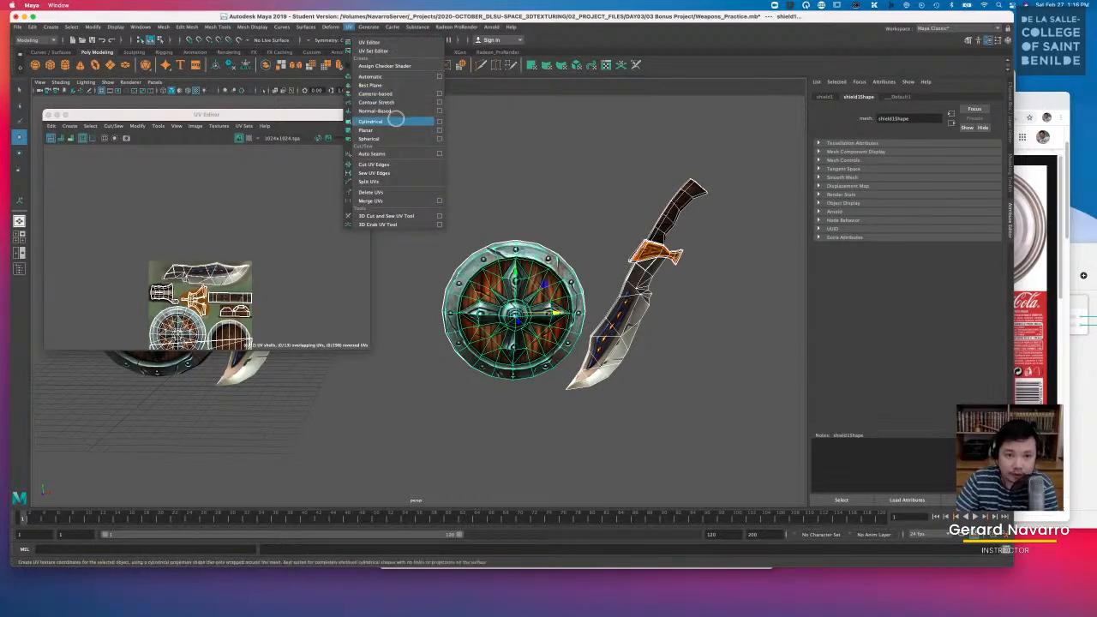
{"action": "left_click", "coordinate": [392, 122]}
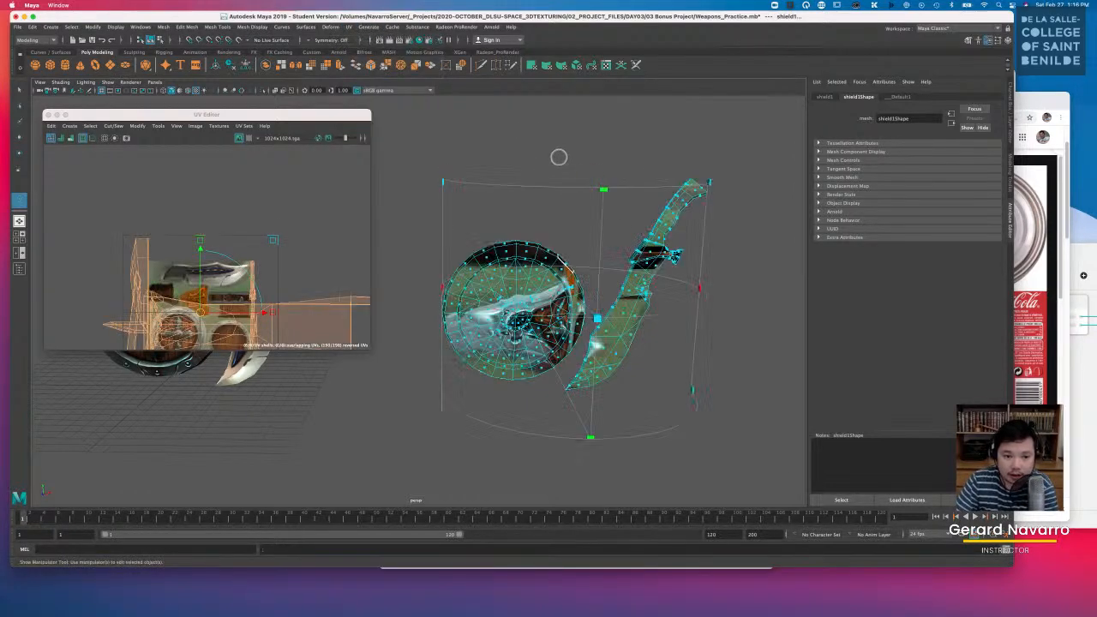
{"action": "left_click_drag", "start_coordinate": [649, 283], "coordinate": [514, 289], "text": "alt"}
{"action": "middle_click_drag", "start_coordinate": [514, 289], "coordinate": [619, 248], "text": "alt"}
{"action": "right_click_drag", "start_coordinate": [619, 248], "coordinate": [675, 313], "text": "alt"}
{"action": "left_click_drag", "start_coordinate": [675, 313], "coordinate": [605, 265], "text": "alt"}
{"action": "middle_click_drag", "start_coordinate": [605, 265], "coordinate": [632, 299], "text": "alt"}
{"action": "left_click_drag", "start_coordinate": [631, 299], "coordinate": [603, 272], "text": "alt"}
{"action": "mouse_move", "coordinate": [603, 273]}
{"action": "middle_mouse_down", "text": "alt"}
{"action": "mouse_move", "coordinate": [563, 279]}
{"action": "mouse_move", "coordinate": [585, 279]}
{"action": "middle_mouse_up", "text": "alt"}
{"action": "right_click_drag", "start_coordinate": [607, 277], "coordinate": [587, 270], "text": "alt"}
{"action": "left_click_drag", "start_coordinate": [586, 270], "coordinate": [644, 278], "text": "alt"}
{"action": "right_click_drag", "start_coordinate": [644, 279], "coordinate": [691, 229], "text": "alt"}
{"action": "left_click", "coordinate": [686, 266]}
{"action": "key", "text": "q"}
Step: Select the original sword and examine how its blade's UV shell fits the painted blade in the 1024x1024.tga atlas
{"action": "left_click", "coordinate": [643, 241]}
{"action": "middle_click_drag", "start_coordinate": [506, 257], "coordinate": [821, 240], "text": "alt"}
{"action": "right_click_drag", "start_coordinate": [549, 246], "coordinate": [568, 247], "text": "alt"}
{"action": "left_click", "coordinate": [568, 248]}
{"action": "mouse_move", "coordinate": [622, 243]}
{"action": "left_mouse_down", "text": "alt"}
{"action": "mouse_move", "coordinate": [594, 248]}
{"action": "mouse_move", "coordinate": [632, 243]}
{"action": "mouse_move", "coordinate": [678, 312]}
{"action": "mouse_move", "coordinate": [681, 286]}
{"action": "mouse_move", "coordinate": [616, 248]}
{"action": "left_mouse_up", "text": "alt"}
{"action": "middle_click_drag", "start_coordinate": [185, 222], "coordinate": [212, 169], "text": "alt"}
{"action": "scroll", "coordinate": [314, 234], "scroll_direction": "up", "scroll_amount": 10}
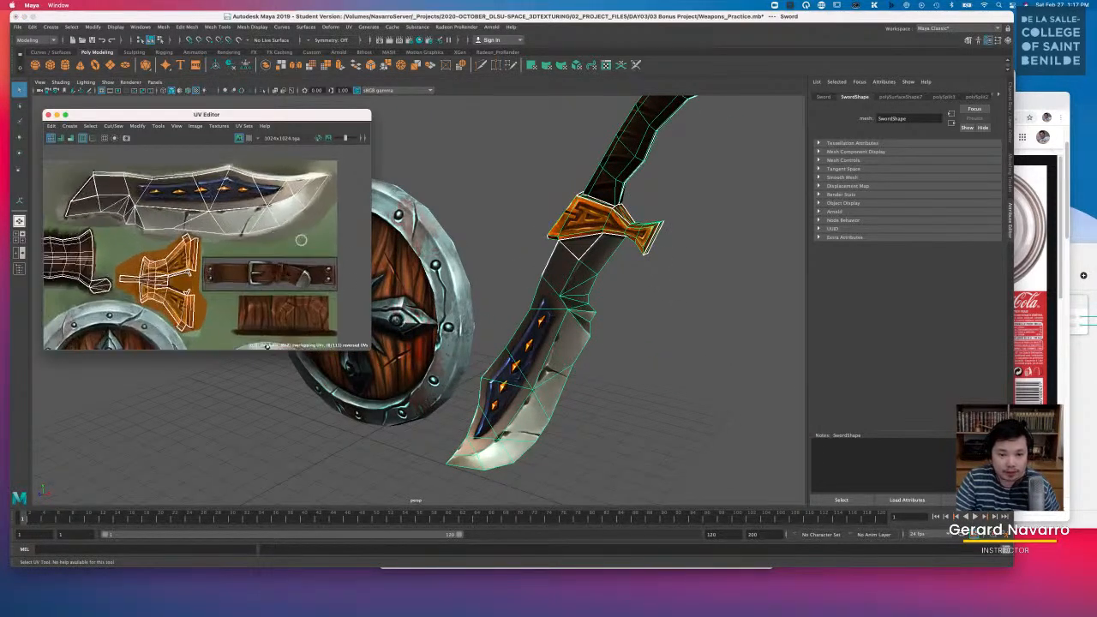
{"action": "scroll", "coordinate": [276, 240], "scroll_direction": "up", "scroll_amount": 3}
{"action": "scroll", "coordinate": [291, 221], "scroll_direction": "up", "scroll_amount": 3}
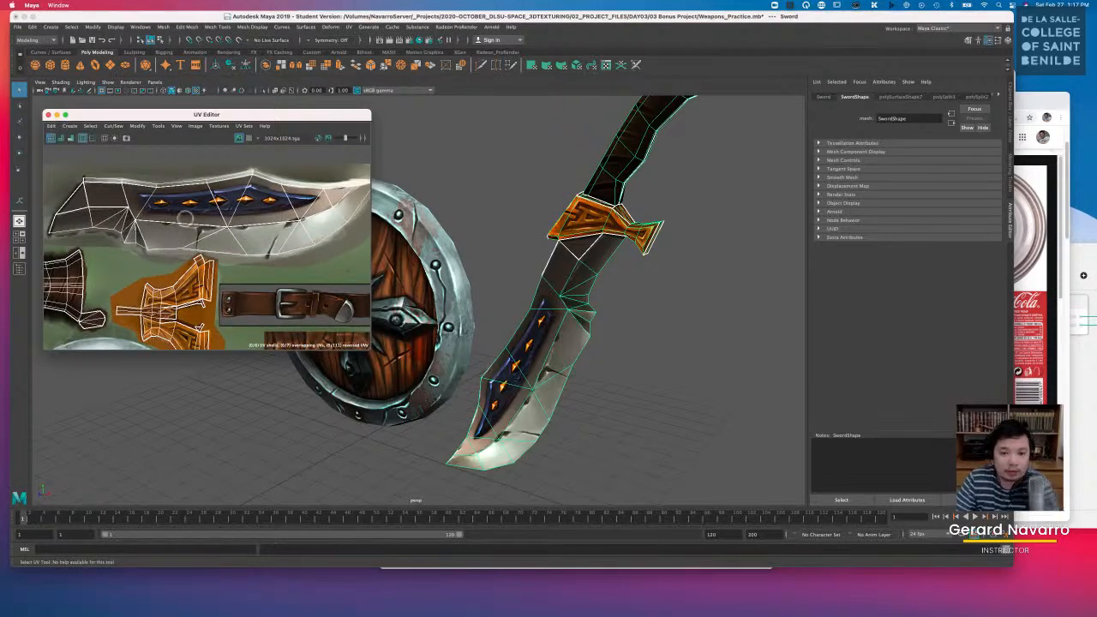
Step: Examine the textured blade and guard of the original sword from both sides of the model
{"action": "left_click_drag", "start_coordinate": [603, 297], "coordinate": [613, 264], "text": "alt"}
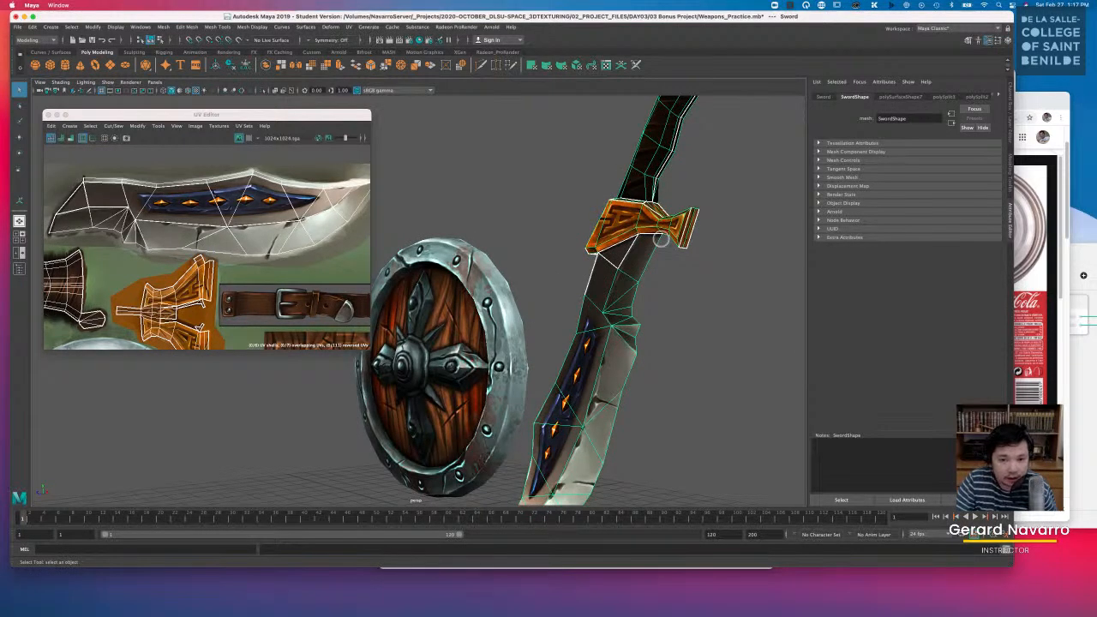
{"action": "left_click_drag", "start_coordinate": [661, 240], "coordinate": [622, 256], "text": "alt"}
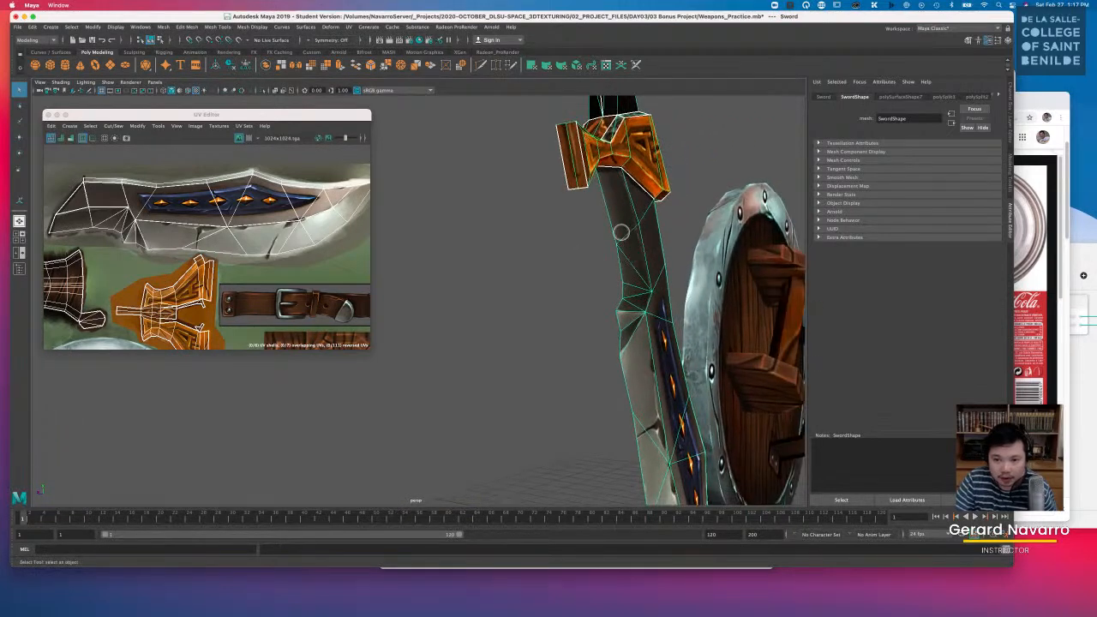
{"action": "left_click_drag", "start_coordinate": [624, 411], "coordinate": [635, 306], "text": "alt"}
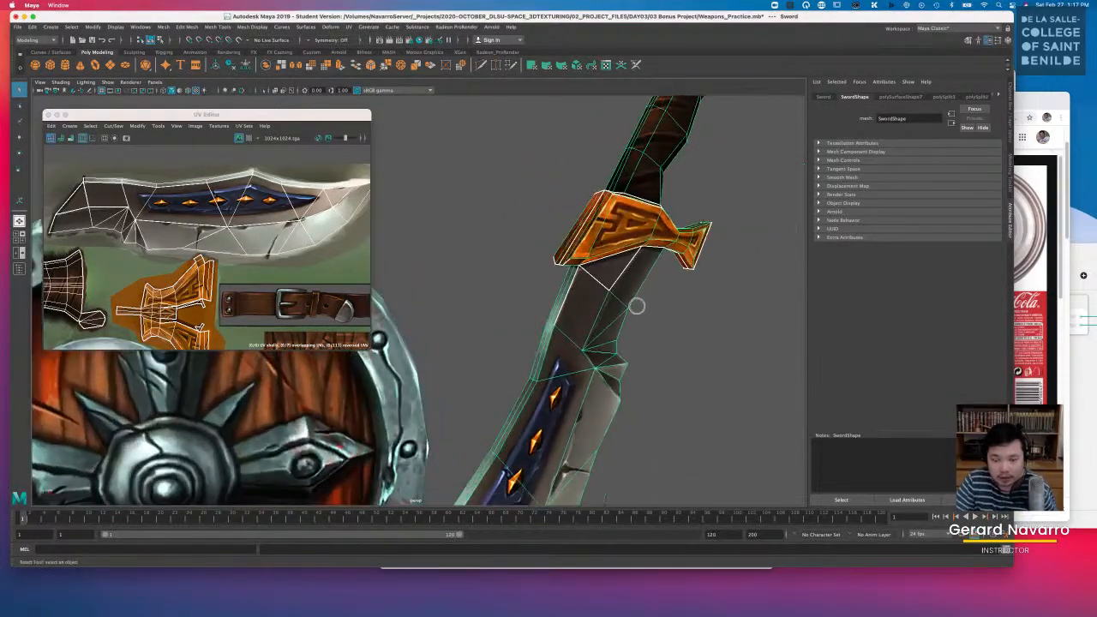
{"action": "right_click_drag", "start_coordinate": [635, 306], "coordinate": [609, 294], "text": "alt"}
{"action": "left_click_drag", "start_coordinate": [608, 295], "coordinate": [617, 287], "text": "alt"}
{"action": "middle_click_drag", "start_coordinate": [395, 259], "coordinate": [641, 326], "text": "alt"}
{"action": "right_click_drag", "start_coordinate": [563, 289], "coordinate": [674, 326], "text": "alt"}
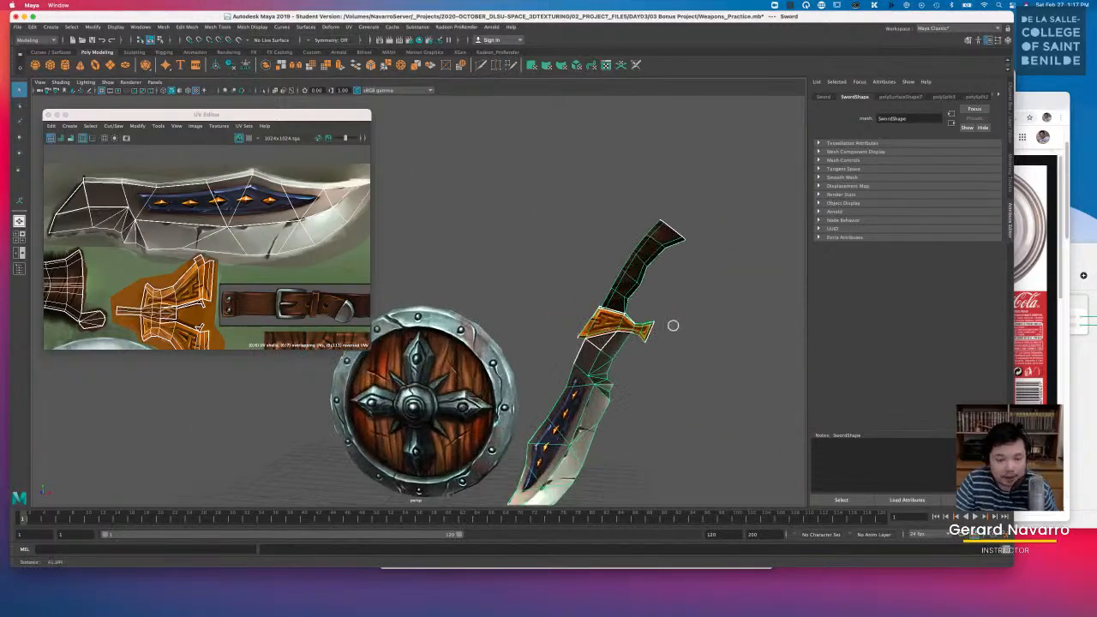
Step: Compare the handle's UV shell and attached end cap with the UV seams on the original sword's grip
{"action": "right_click_drag", "start_coordinate": [84, 180], "coordinate": [58, 194], "text": "alt"}
{"action": "middle_click_drag", "start_coordinate": [120, 236], "coordinate": [197, 226], "text": "alt"}
{"action": "right_click_drag", "start_coordinate": [146, 248], "coordinate": [224, 247], "text": "alt"}
{"action": "middle_click_drag", "start_coordinate": [224, 248], "coordinate": [282, 256], "text": "alt"}
{"action": "right_click_drag", "start_coordinate": [282, 256], "coordinate": [306, 257], "text": "alt"}
{"action": "middle_click_drag", "start_coordinate": [306, 256], "coordinate": [268, 243], "text": "alt"}
{"action": "left_click_drag", "start_coordinate": [623, 301], "coordinate": [610, 326], "text": "alt"}
{"action": "middle_click_drag", "start_coordinate": [686, 318], "coordinate": [606, 336], "text": "alt"}
{"action": "right_click_drag", "start_coordinate": [578, 345], "coordinate": [644, 365], "text": "alt"}
{"action": "middle_click_drag", "start_coordinate": [643, 366], "coordinate": [593, 328], "text": "alt"}
{"action": "left_click_drag", "start_coordinate": [593, 328], "coordinate": [581, 309], "text": "alt"}
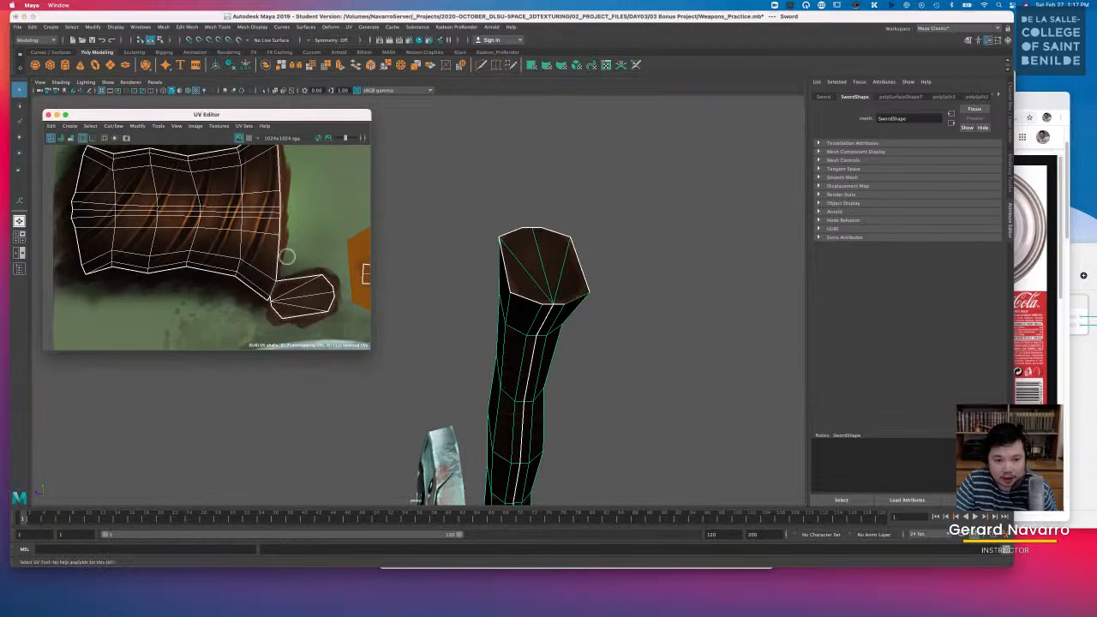
{"action": "scroll", "coordinate": [283, 283], "scroll_direction": "up", "scroll_amount": 5}
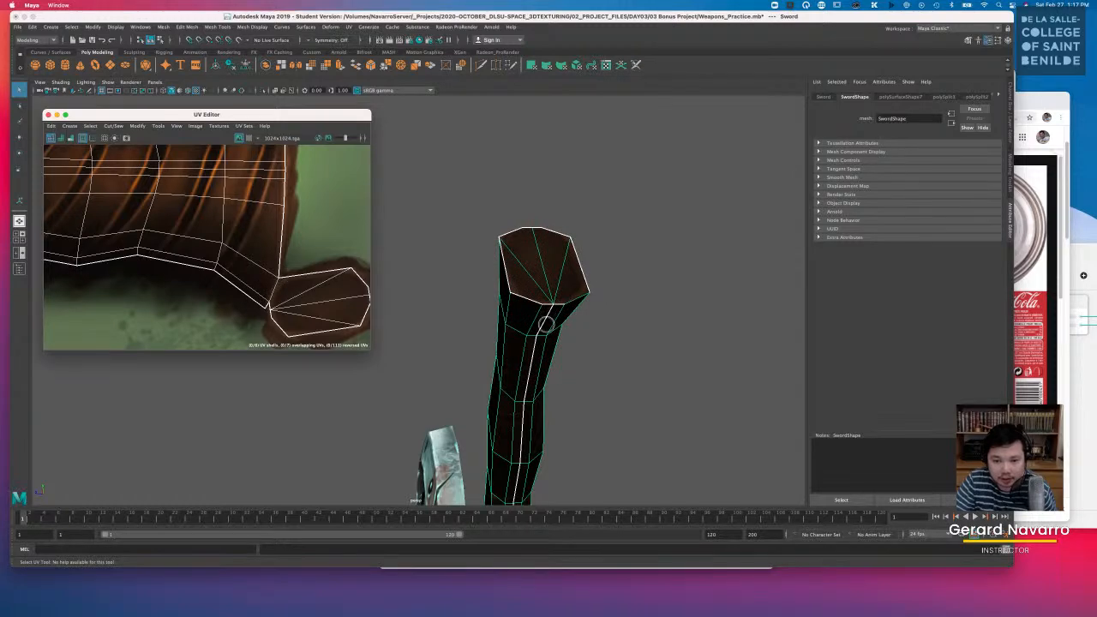
{"action": "middle_click_drag", "start_coordinate": [546, 370], "coordinate": [549, 321], "text": "alt"}
{"action": "mouse_move", "coordinate": [549, 321]}
{"action": "left_mouse_down", "text": "alt"}
{"action": "mouse_move", "coordinate": [561, 306]}
{"action": "mouse_move", "coordinate": [539, 323]}
{"action": "left_mouse_up", "text": "alt"}
{"action": "middle_click_drag", "start_coordinate": [538, 323], "coordinate": [560, 263], "text": "alt"}
{"action": "left_click_drag", "start_coordinate": [561, 263], "coordinate": [600, 291], "text": "alt"}
Step: Select the duplicated sword and frame its projected UVs together with the whole weapons atlas
{"action": "left_click_drag", "start_coordinate": [539, 337], "coordinate": [515, 380], "text": "alt"}
{"action": "right_click_drag", "start_coordinate": [515, 381], "coordinate": [387, 306], "text": "alt"}
{"action": "left_click_drag", "start_coordinate": [472, 334], "coordinate": [553, 348], "text": "alt"}
{"action": "middle_click_drag", "start_coordinate": [553, 349], "coordinate": [404, 334], "text": "alt"}
{"action": "left_click", "coordinate": [619, 309]}
{"action": "left_click_drag", "start_coordinate": [629, 314], "coordinate": [425, 292], "text": "alt"}
{"action": "right_click_drag", "start_coordinate": [322, 263], "coordinate": [203, 228], "text": "alt"}
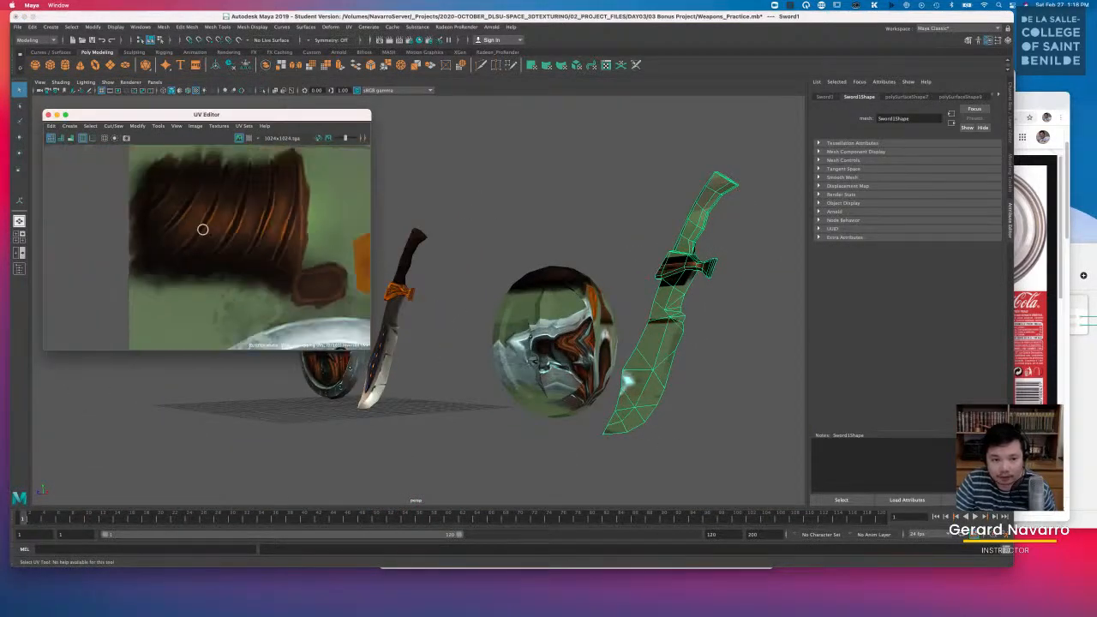
{"action": "right_click_drag", "start_coordinate": [299, 249], "coordinate": [240, 233], "text": "alt"}
{"action": "middle_click_drag", "start_coordinate": [240, 233], "coordinate": [151, 225], "text": "alt"}
{"action": "right_click_drag", "start_coordinate": [237, 230], "coordinate": [205, 219], "text": "alt"}
{"action": "middle_click_drag", "start_coordinate": [353, 242], "coordinate": [279, 236], "text": "alt"}
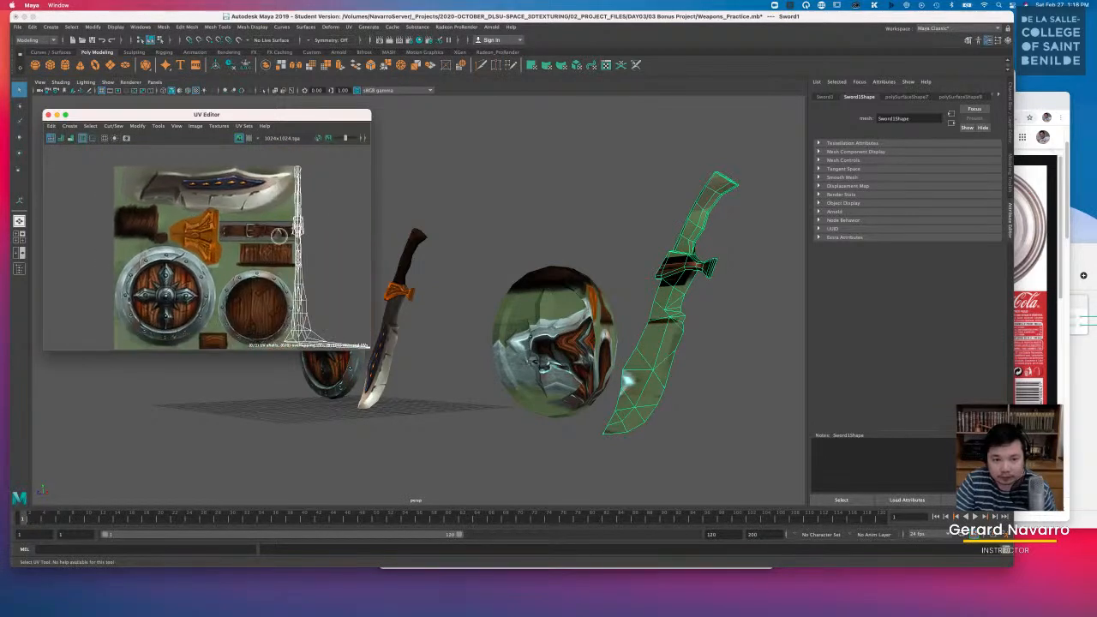
Step: Switch the duplicated sword to edge selection and select the first seam edges where the blade meets the guard
{"action": "left_click_drag", "start_coordinate": [672, 329], "coordinate": [657, 316], "text": "alt"}
{"action": "middle_click_drag", "start_coordinate": [666, 319], "coordinate": [622, 323], "text": "alt"}
{"action": "right_click_drag", "start_coordinate": [622, 323], "coordinate": [695, 320], "text": "alt"}
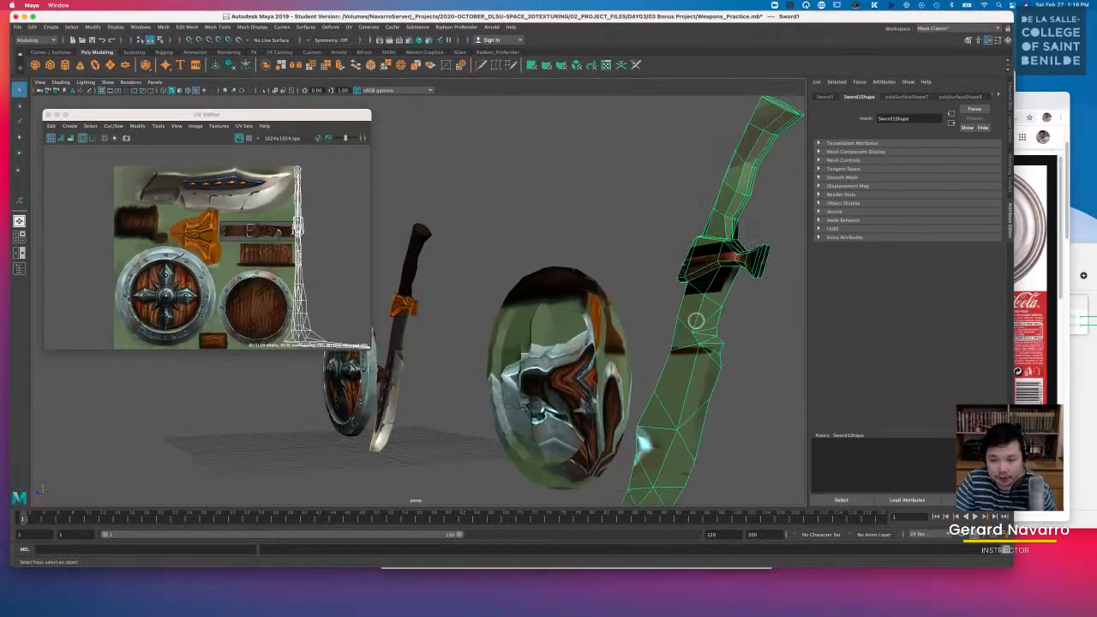
{"action": "middle_click_drag", "start_coordinate": [695, 321], "coordinate": [614, 306], "text": "alt"}
{"action": "right_click_drag", "start_coordinate": [615, 306], "coordinate": [723, 313], "text": "alt"}
{"action": "middle_click_drag", "start_coordinate": [722, 313], "coordinate": [604, 310], "text": "alt"}
{"action": "left_click_drag", "start_coordinate": [758, 310], "coordinate": [634, 329], "text": "alt"}
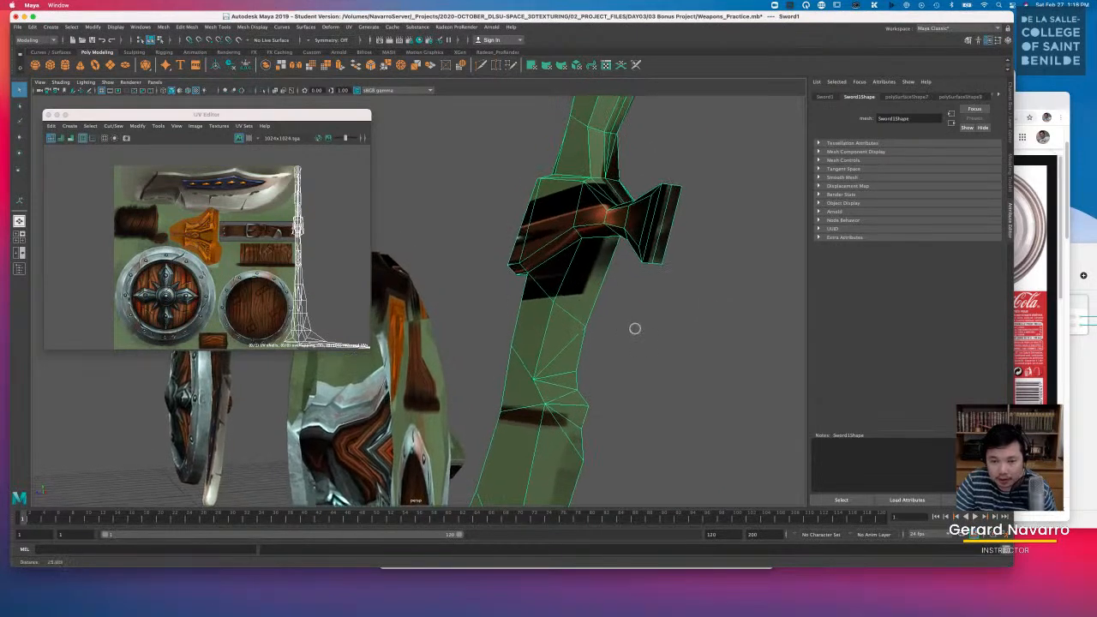
{"action": "right_click_drag", "start_coordinate": [589, 327], "coordinate": [638, 323], "text": "alt"}
{"action": "left_click_drag", "start_coordinate": [630, 312], "coordinate": [619, 273], "text": "alt"}
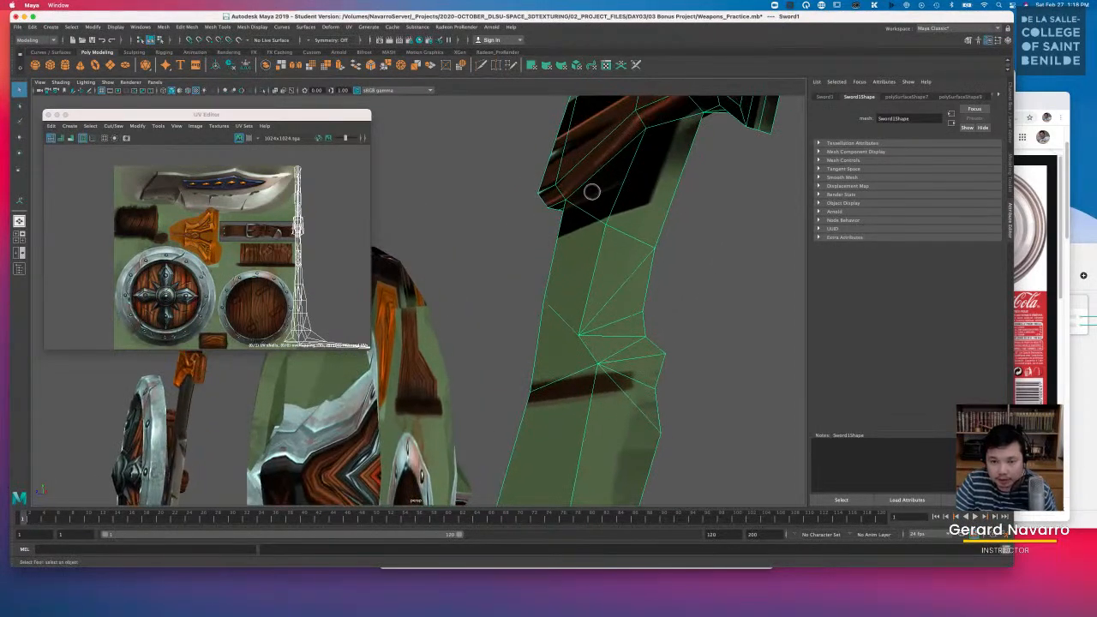
{"action": "right_click", "coordinate": [591, 186]}
{"action": "left_click", "coordinate": [591, 163]}
{"action": "left_click", "coordinate": [588, 179]}
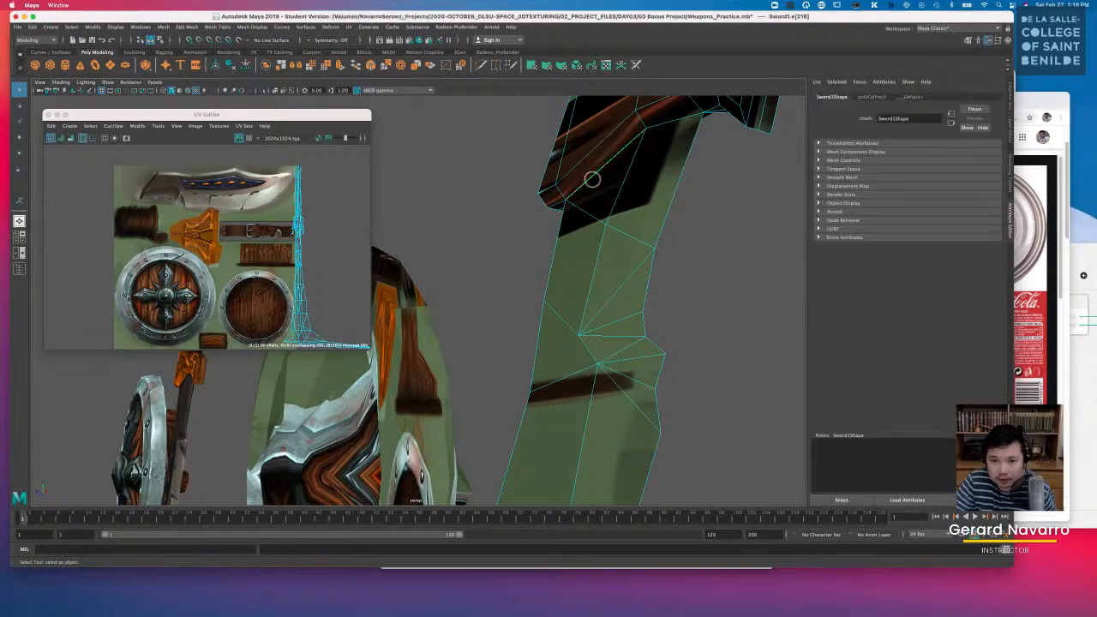
Step: Extend the edge selection around the blade's junction with the guard and onto the upper part of the blade's narrow spine
{"action": "left_click_drag", "start_coordinate": [713, 151], "coordinate": [558, 203], "text": "alt"}
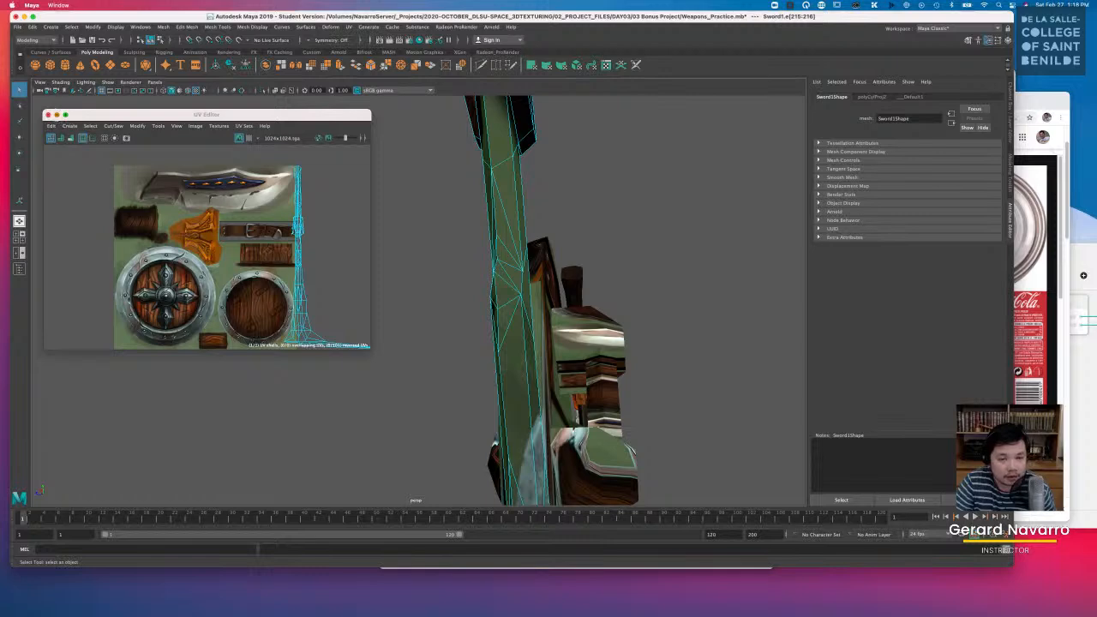
{"action": "left_click_drag", "start_coordinate": [360, 196], "coordinate": [607, 347], "text": "alt"}
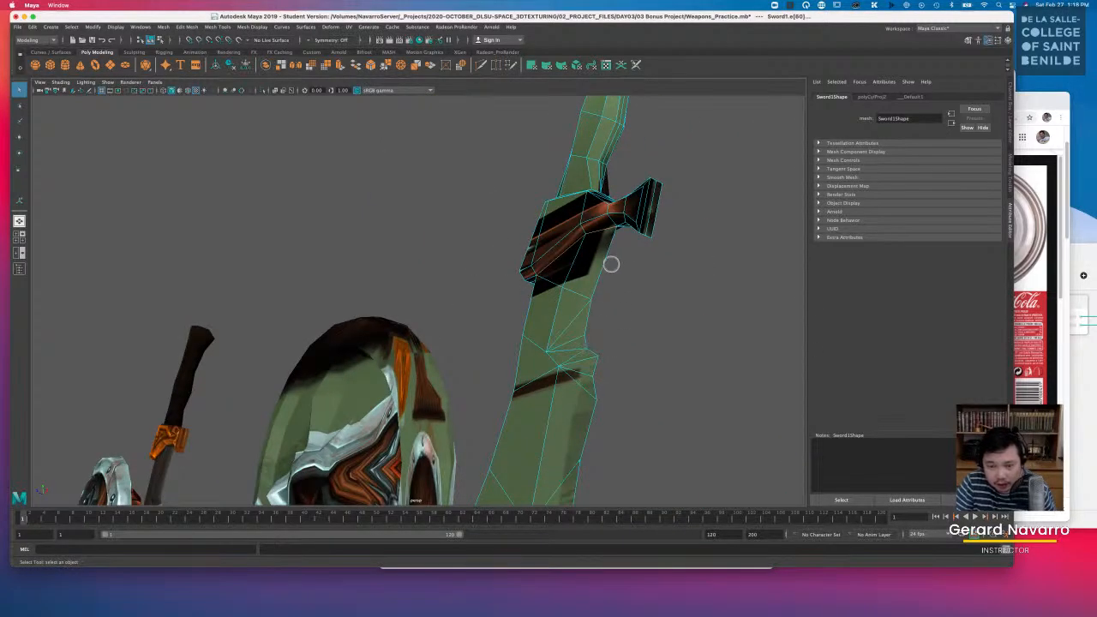
{"action": "scroll", "coordinate": [612, 264], "scroll_direction": "up", "scroll_amount": 10}
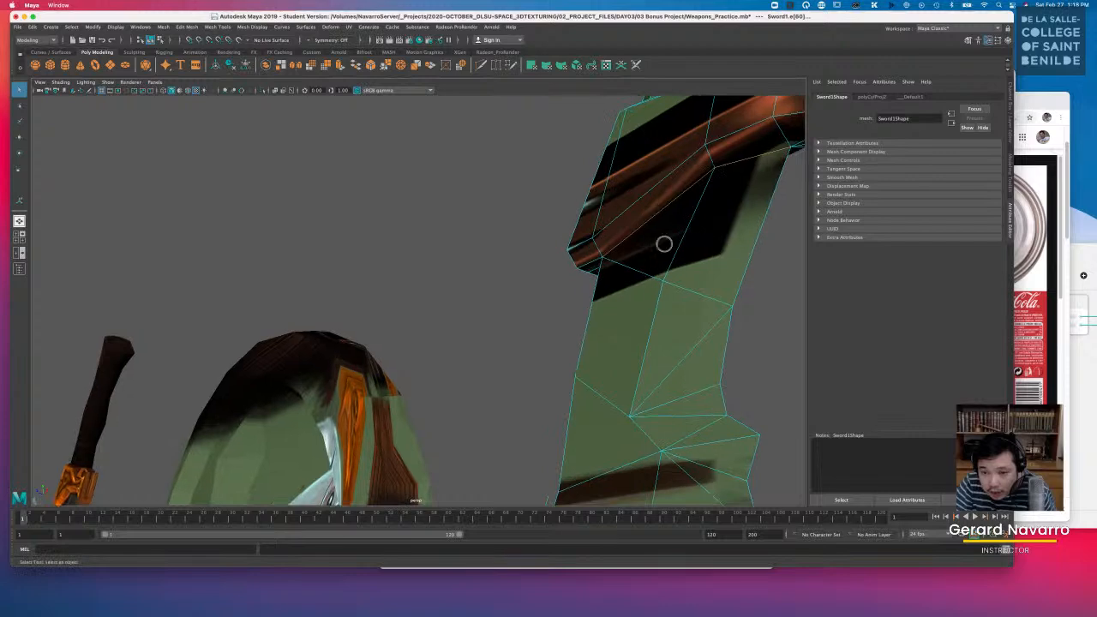
{"action": "scroll", "coordinate": [665, 244], "scroll_direction": "up", "scroll_amount": 6}
{"action": "left_click", "coordinate": [1012, 101]}
{"action": "left_click_drag", "start_coordinate": [720, 154], "coordinate": [624, 278], "text": "alt"}
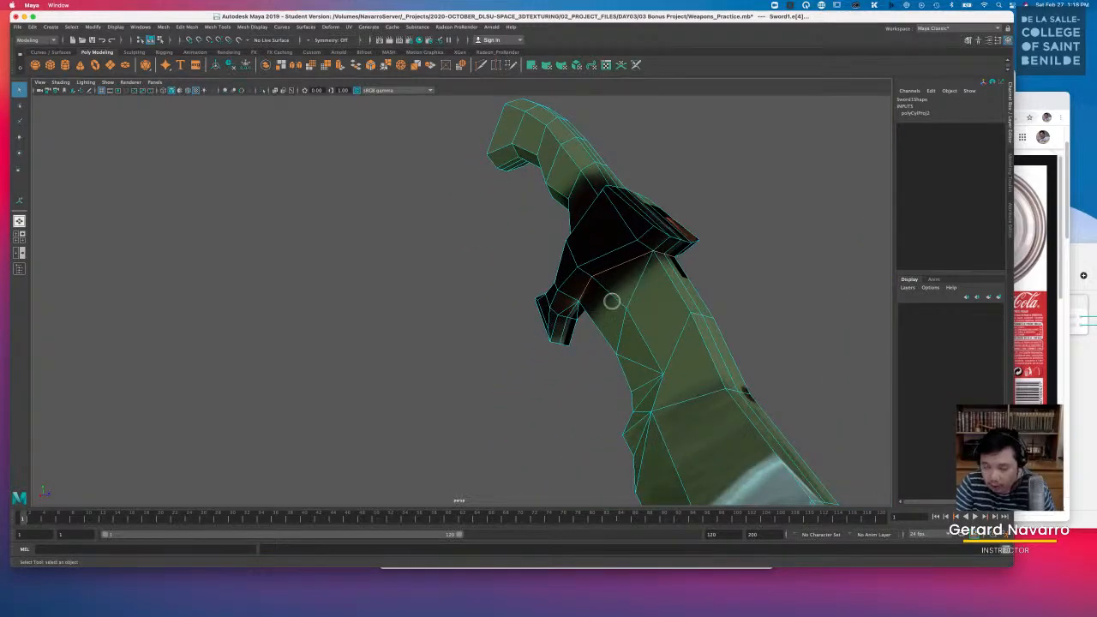
{"action": "left_click_drag", "start_coordinate": [668, 440], "coordinate": [650, 299], "text": "alt"}
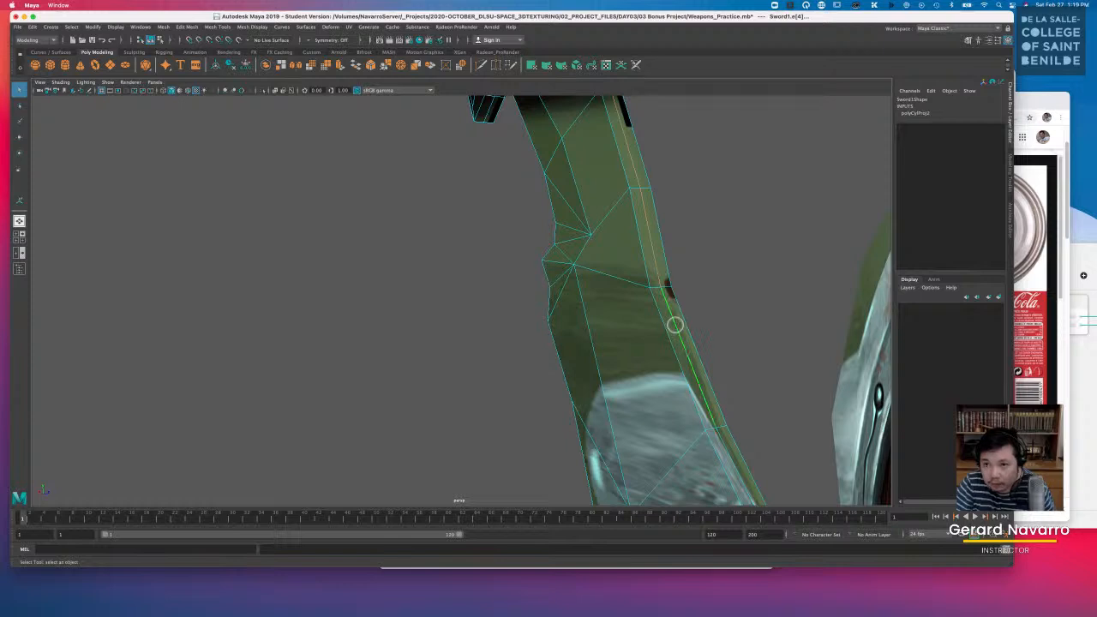
Step: Turn off the Drawing function of the Pro Mouse utility
{"action": "left_click", "coordinate": [806, 5]}
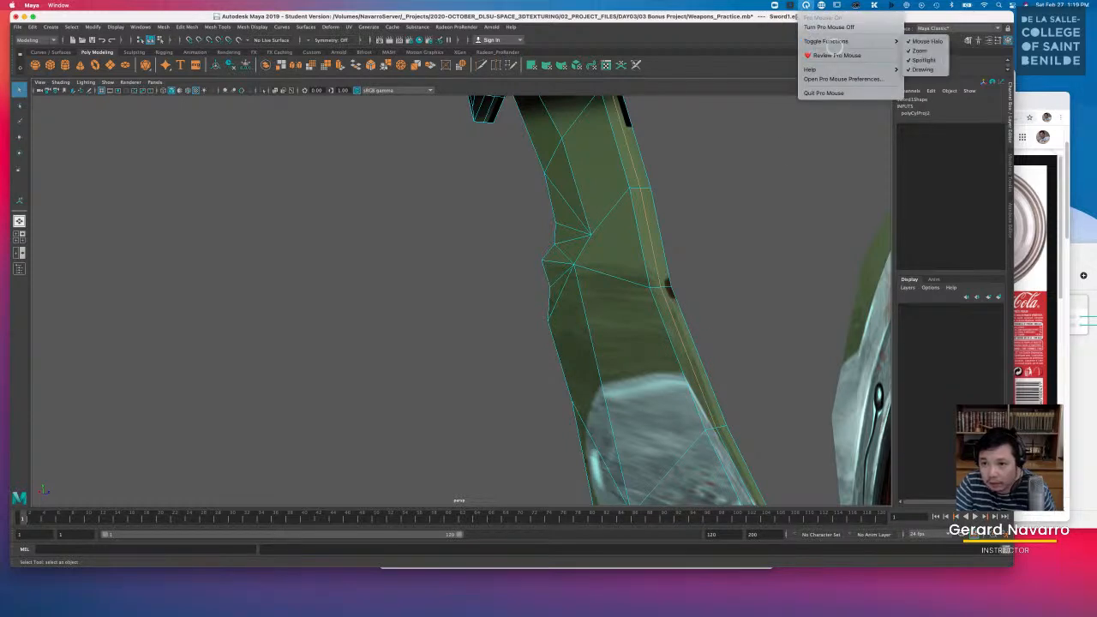
{"action": "mouse_move", "coordinate": [847, 41]}
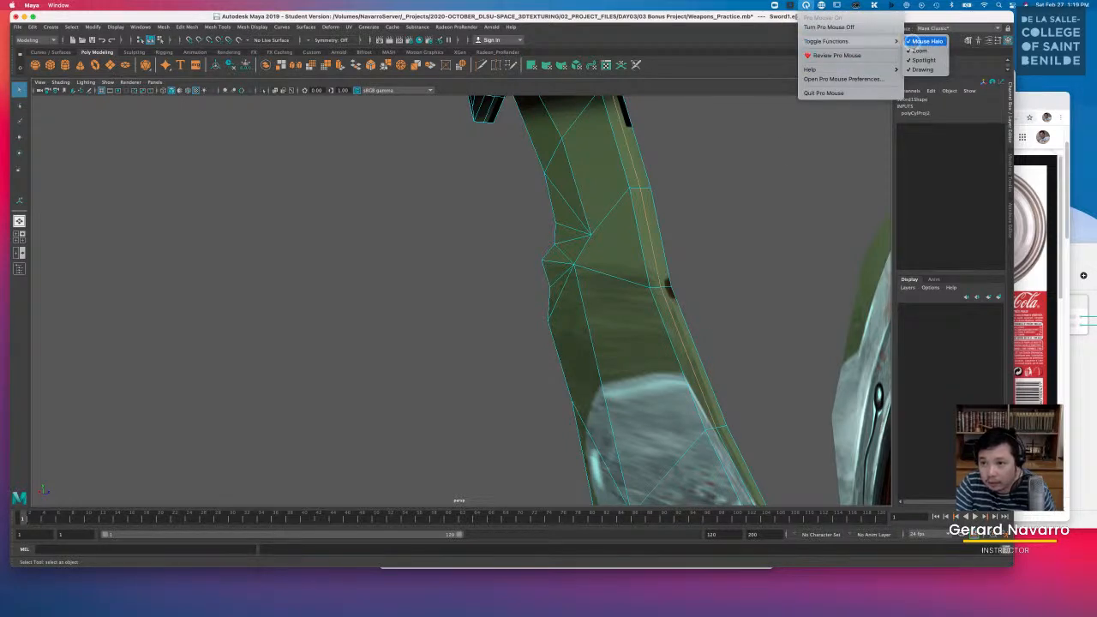
{"action": "left_click", "coordinate": [923, 70]}
Step: Continue the seam selection down the middle of the blade's spine and around the tip
{"action": "mouse_move", "coordinate": [660, 360]}
{"action": "left_mouse_down", "text": "alt"}
{"action": "mouse_move", "coordinate": [617, 211]}
{"action": "mouse_move", "coordinate": [657, 299]}
{"action": "mouse_move", "coordinate": [689, 299]}
{"action": "left_mouse_up", "text": "alt"}
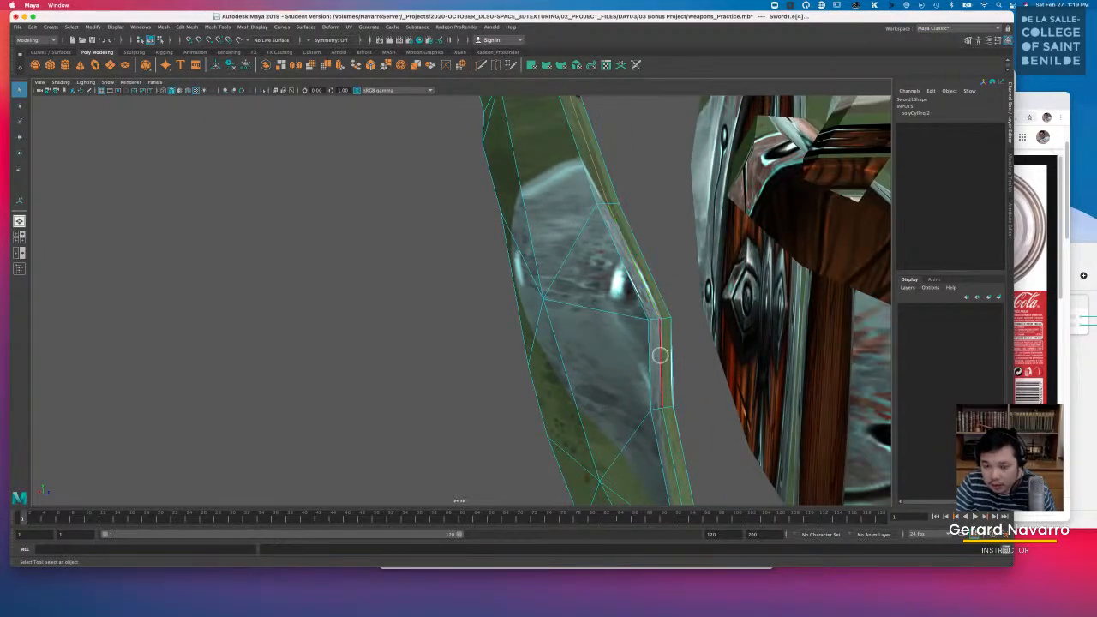
{"action": "left_click_drag", "start_coordinate": [666, 380], "coordinate": [661, 311], "text": "alt"}
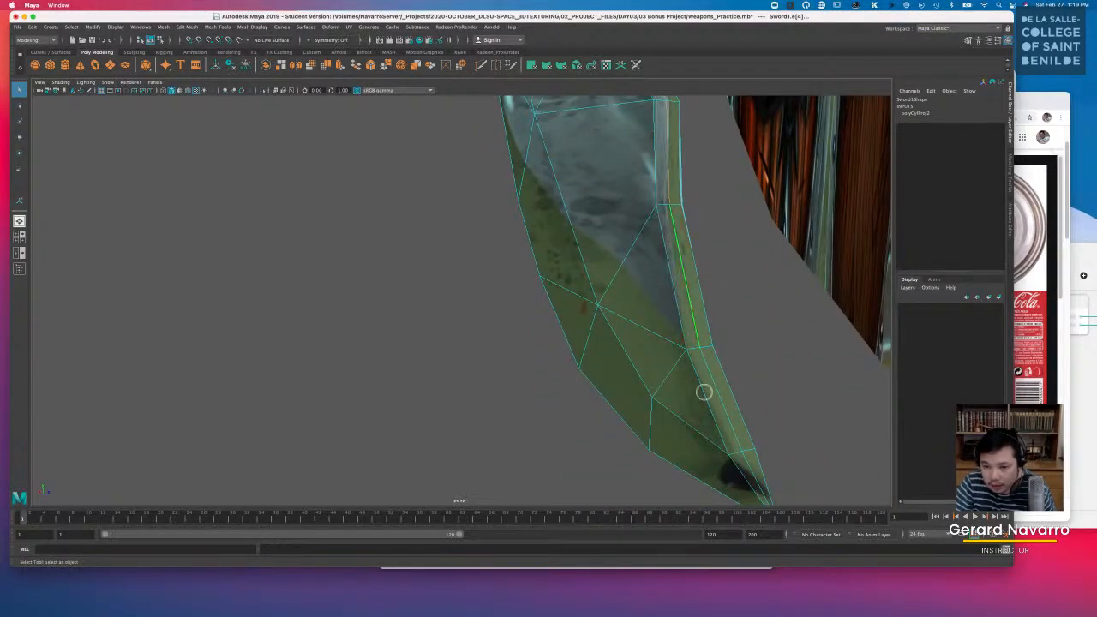
{"action": "scroll", "coordinate": [721, 386], "scroll_direction": "down", "scroll_amount": 3}
{"action": "left_click_drag", "start_coordinate": [725, 384], "coordinate": [592, 318], "text": "alt"}
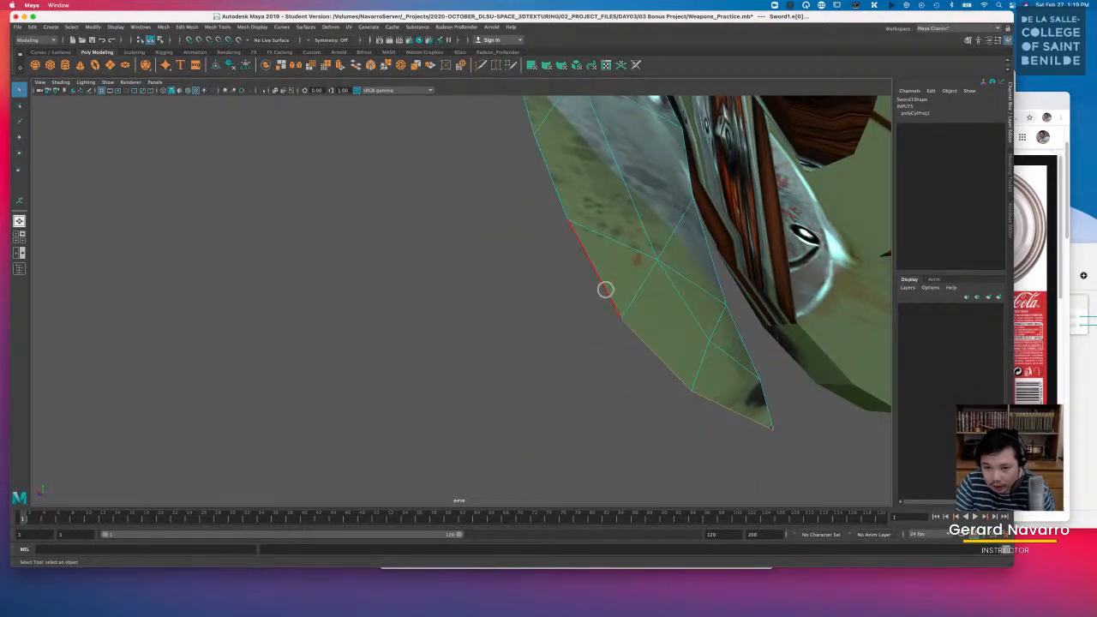
Step: Add the edges along the blade's cutting side from the tip up to the guard to complete the seam selection
{"action": "left_click_drag", "start_coordinate": [600, 268], "coordinate": [592, 420], "text": "alt"}
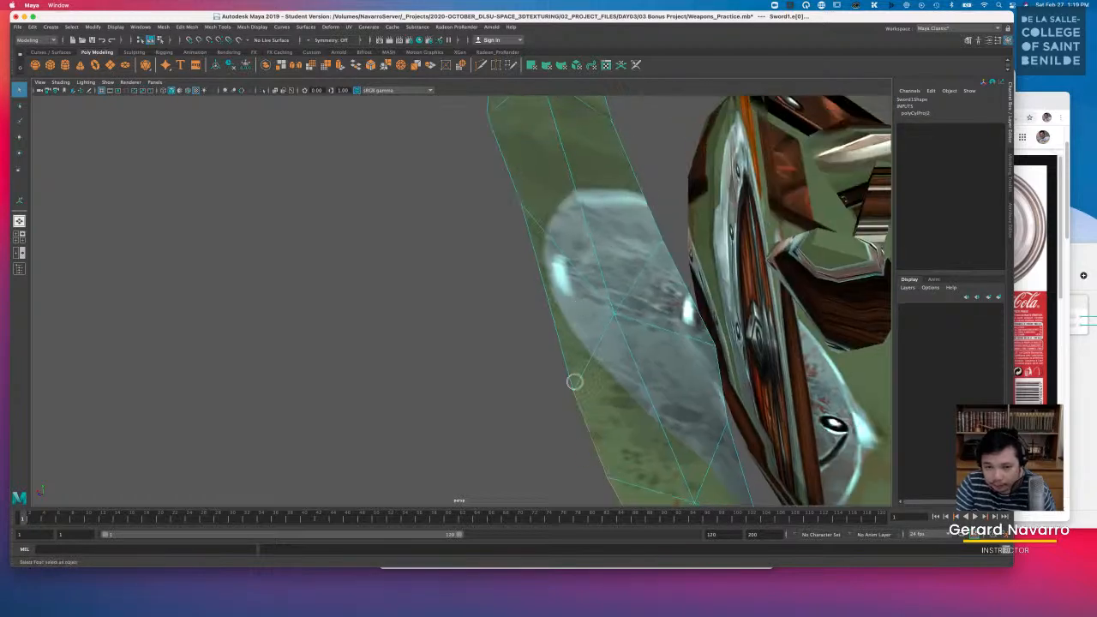
{"action": "mouse_move", "coordinate": [558, 345]}
{"action": "left_mouse_down", "text": "alt"}
{"action": "mouse_move", "coordinate": [561, 311]}
{"action": "mouse_move", "coordinate": [555, 356]}
{"action": "left_mouse_up", "text": "alt"}
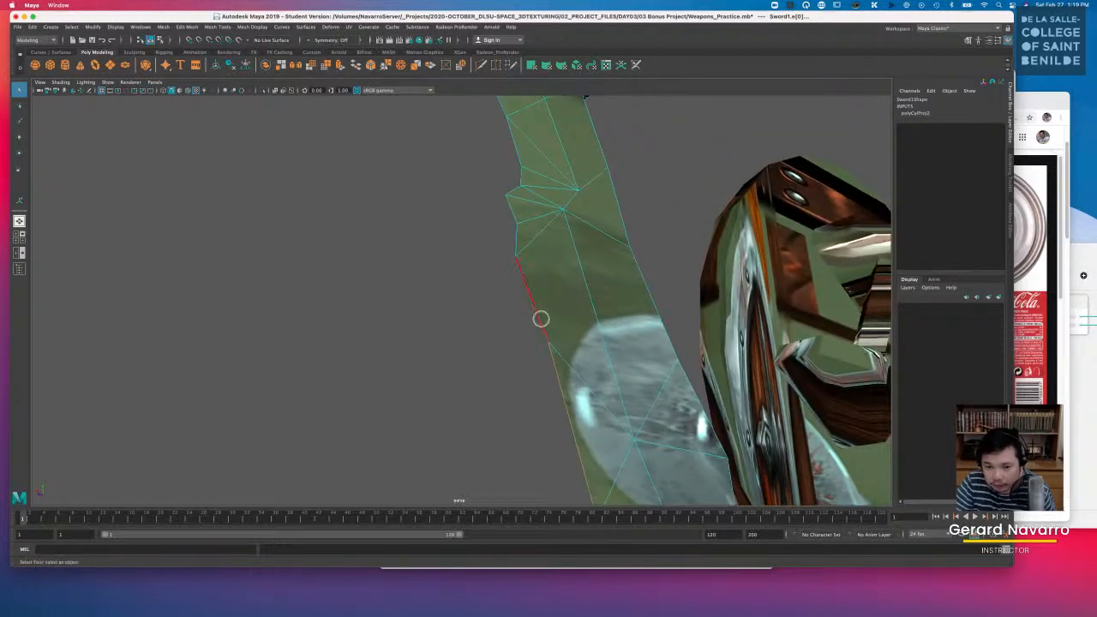
{"action": "left_click_drag", "start_coordinate": [537, 298], "coordinate": [557, 356], "text": "alt"}
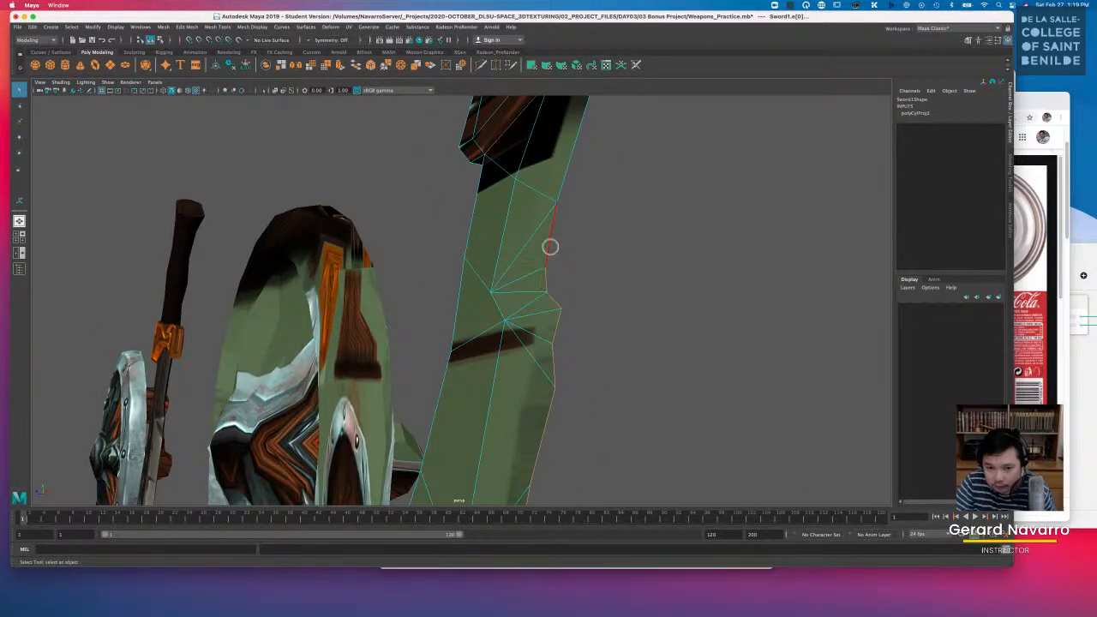
{"action": "middle_click_drag", "start_coordinate": [576, 236], "coordinate": [571, 357], "text": "alt"}
{"action": "left_click", "coordinate": [572, 305], "text": "shift"}
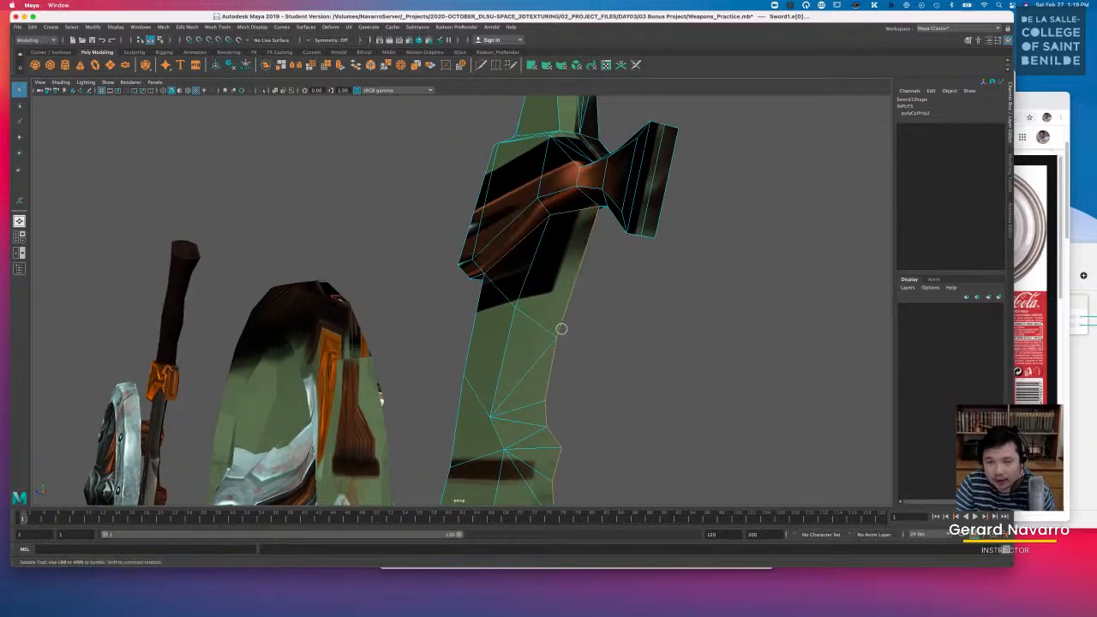
{"action": "left_click_drag", "start_coordinate": [558, 328], "coordinate": [576, 328], "text": "alt"}
{"action": "middle_click_drag", "start_coordinate": [576, 328], "coordinate": [576, 332], "text": "alt"}
{"action": "left_click_drag", "start_coordinate": [576, 332], "coordinate": [559, 351], "text": "alt"}
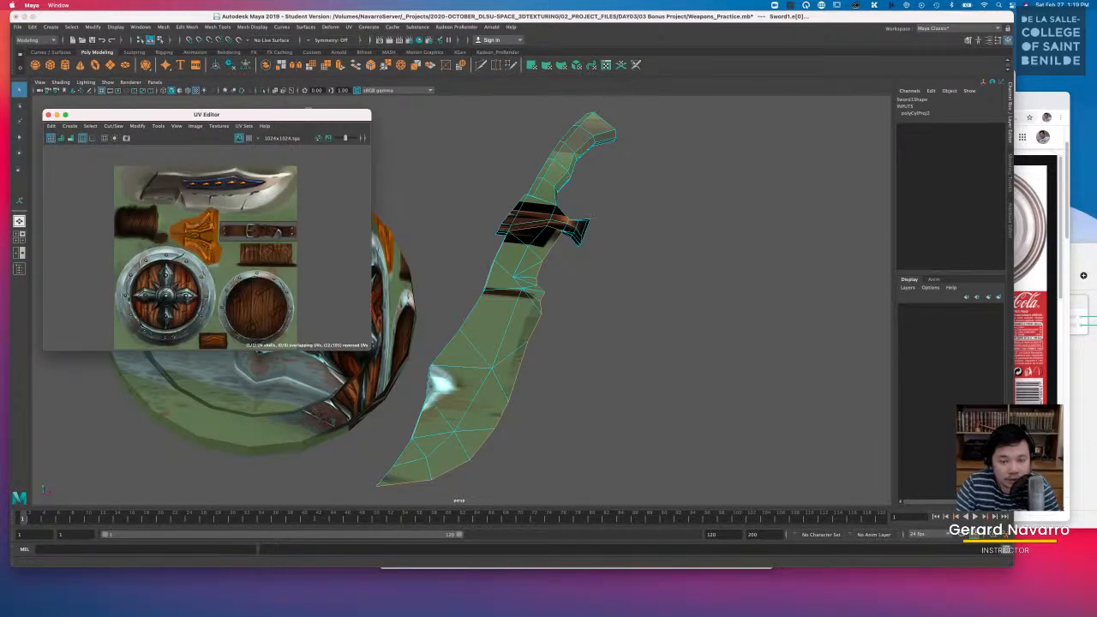
Step: Cut the duplicated sword's UVs along the selected seam edges in the UV Editor
{"action": "left_click_drag", "start_coordinate": [307, 120], "coordinate": [423, 123]}
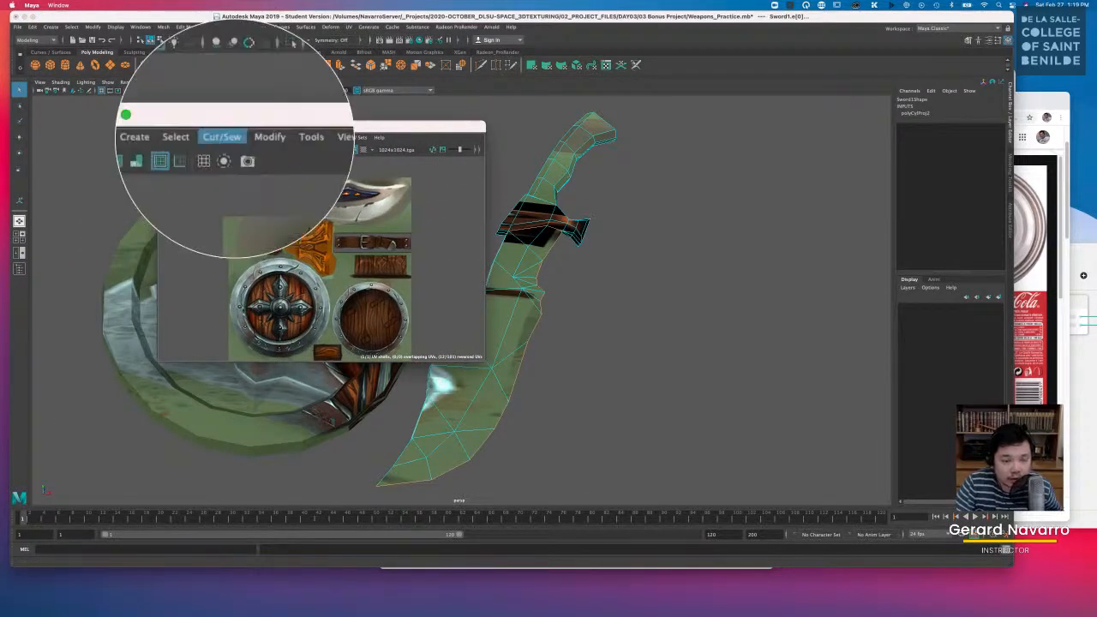
{"action": "left_click", "coordinate": [227, 137]}
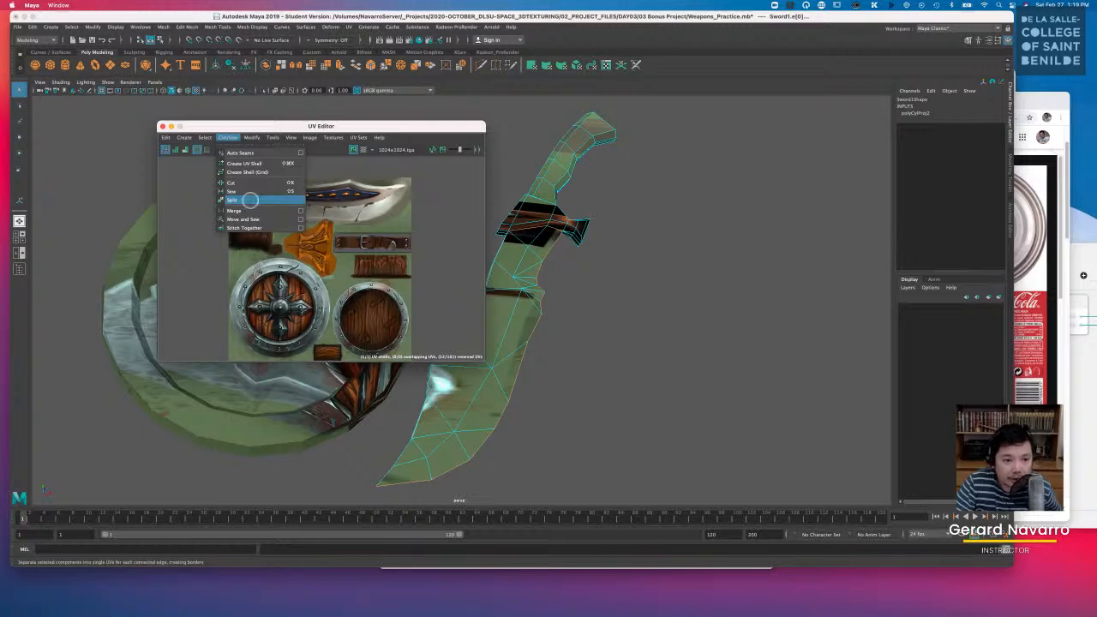
{"action": "left_click", "coordinate": [245, 184]}
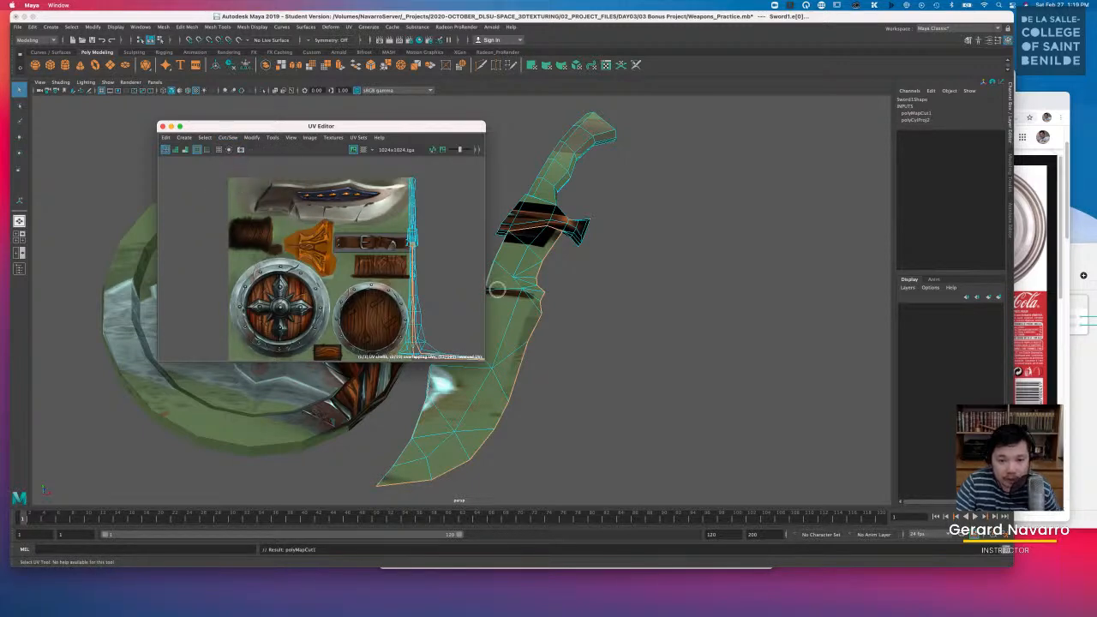
Step: Return the duplicated sword to object selection and unfold its UVs
{"action": "left_click_drag", "start_coordinate": [565, 296], "coordinate": [660, 287], "text": "alt"}
{"action": "middle_click_drag", "start_coordinate": [683, 286], "coordinate": [631, 330], "text": "alt"}
{"action": "right_click_drag", "start_coordinate": [630, 330], "coordinate": [690, 335], "text": "alt"}
{"action": "left_click_drag", "start_coordinate": [657, 312], "coordinate": [640, 260], "text": "alt"}
{"action": "right_click_drag", "start_coordinate": [672, 241], "coordinate": [602, 263]}
{"action": "left_click", "coordinate": [643, 269]}
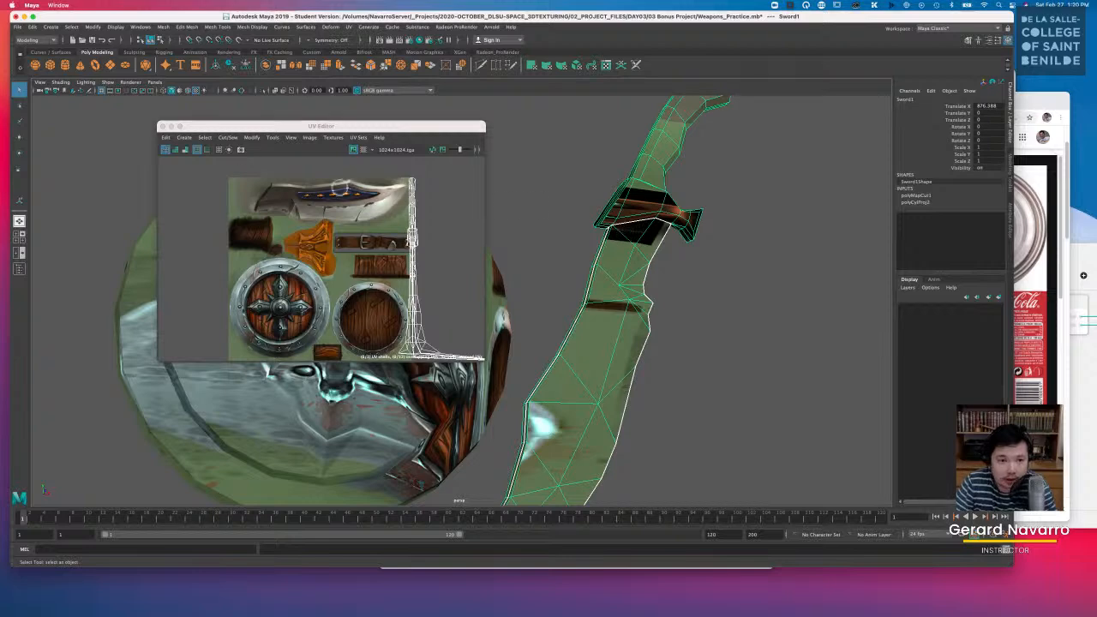
{"action": "left_click", "coordinate": [251, 138]}
{"action": "left_click", "coordinate": [251, 137]}
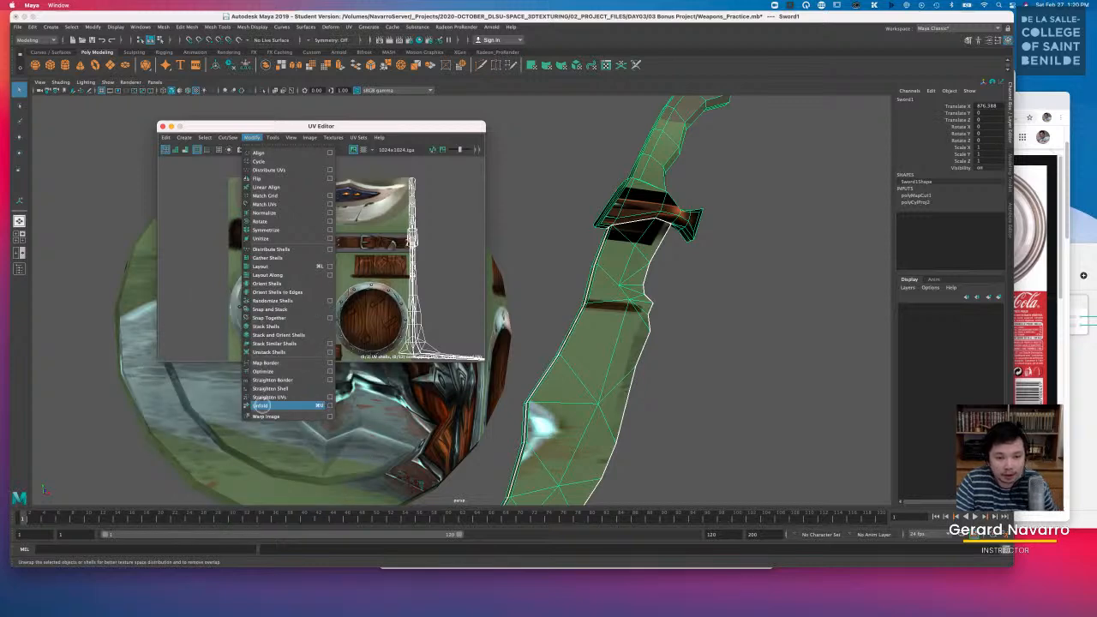
{"action": "left_click", "coordinate": [261, 406]}
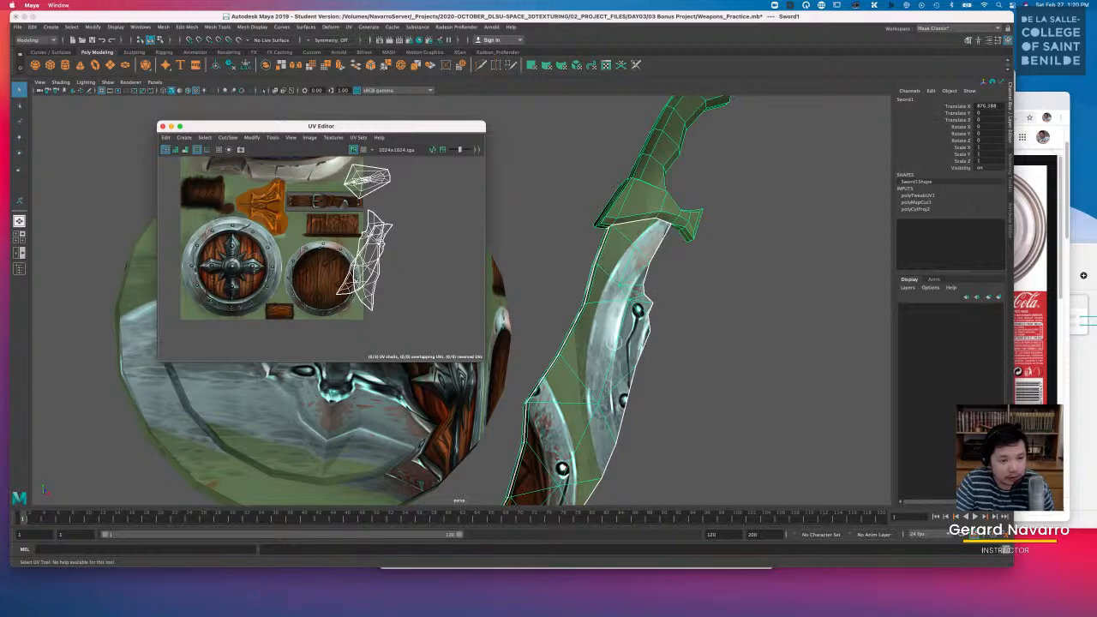
Step: Enlarge the UV Editor window and compare the unfolded, overlapping blade shells with the painted blade in the atlas
{"action": "scroll", "coordinate": [415, 275], "scroll_direction": "up", "scroll_amount": 3}
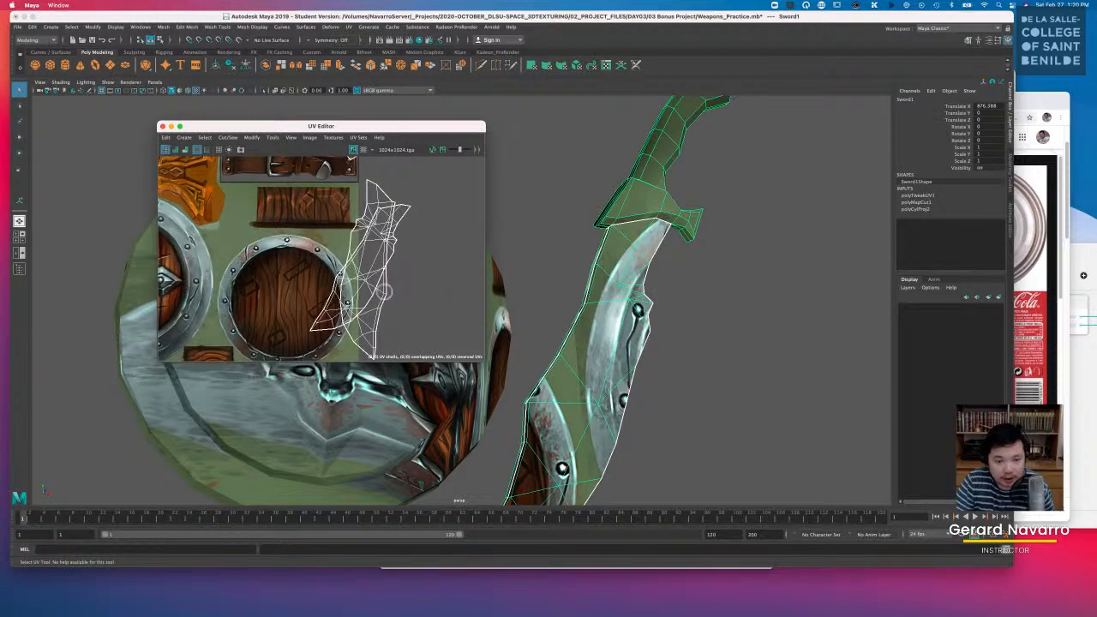
{"action": "scroll", "coordinate": [384, 292], "scroll_direction": "up", "scroll_amount": 2}
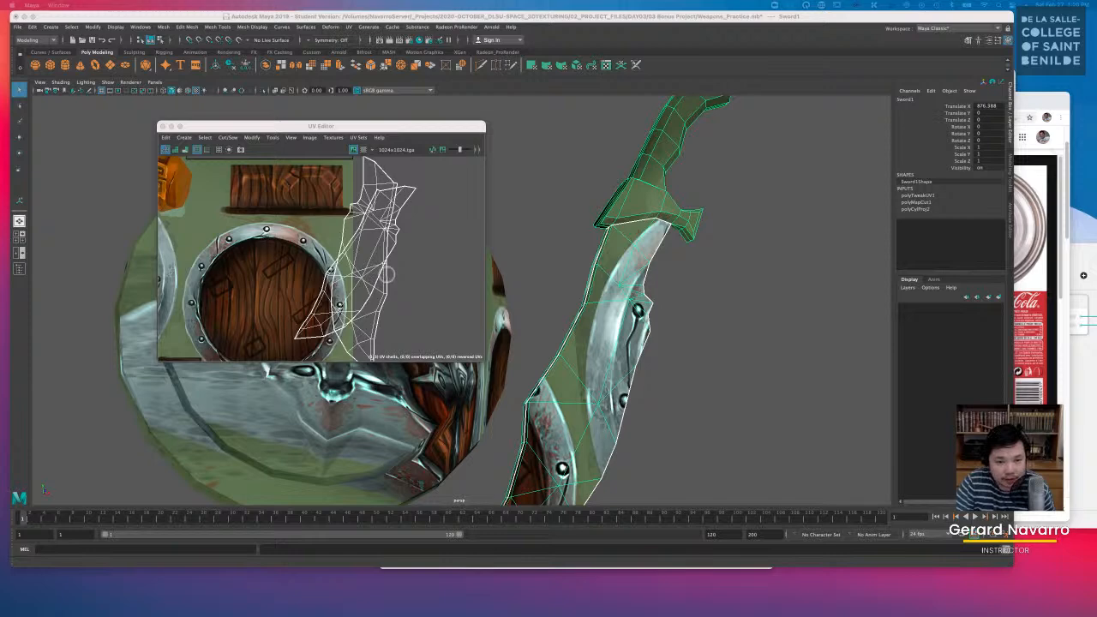
{"action": "scroll", "coordinate": [338, 261], "scroll_direction": "down", "scroll_amount": 4}
{"action": "middle_click_drag", "start_coordinate": [338, 261], "coordinate": [345, 307], "text": "alt"}
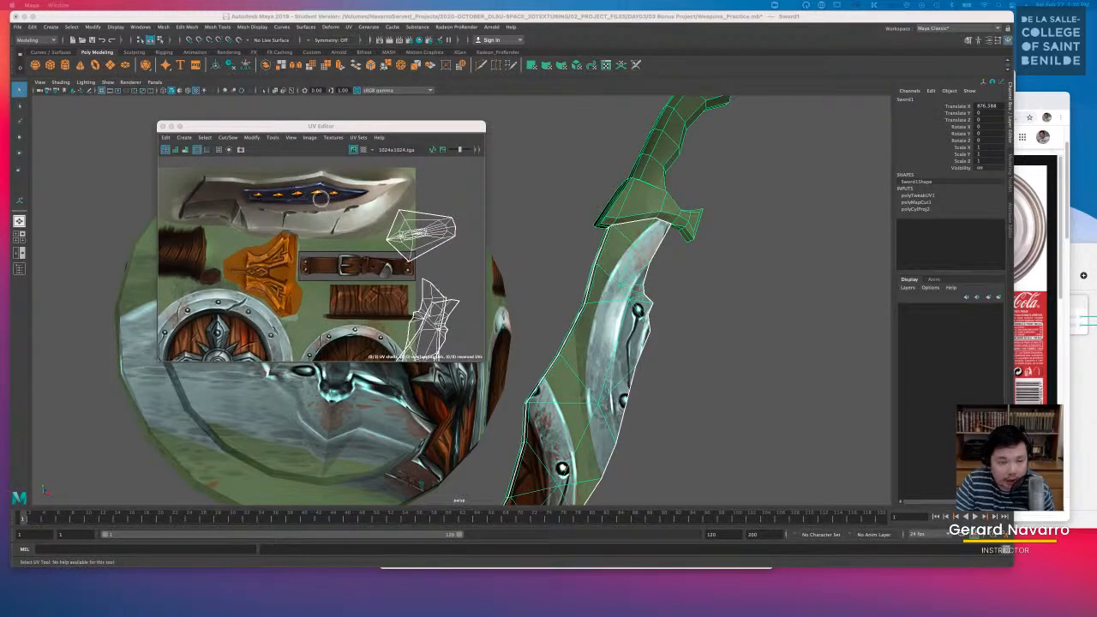
{"action": "middle_click_drag", "start_coordinate": [445, 333], "coordinate": [385, 275], "text": "alt"}
{"action": "right_click_drag", "start_coordinate": [385, 275], "coordinate": [422, 263], "text": "alt"}
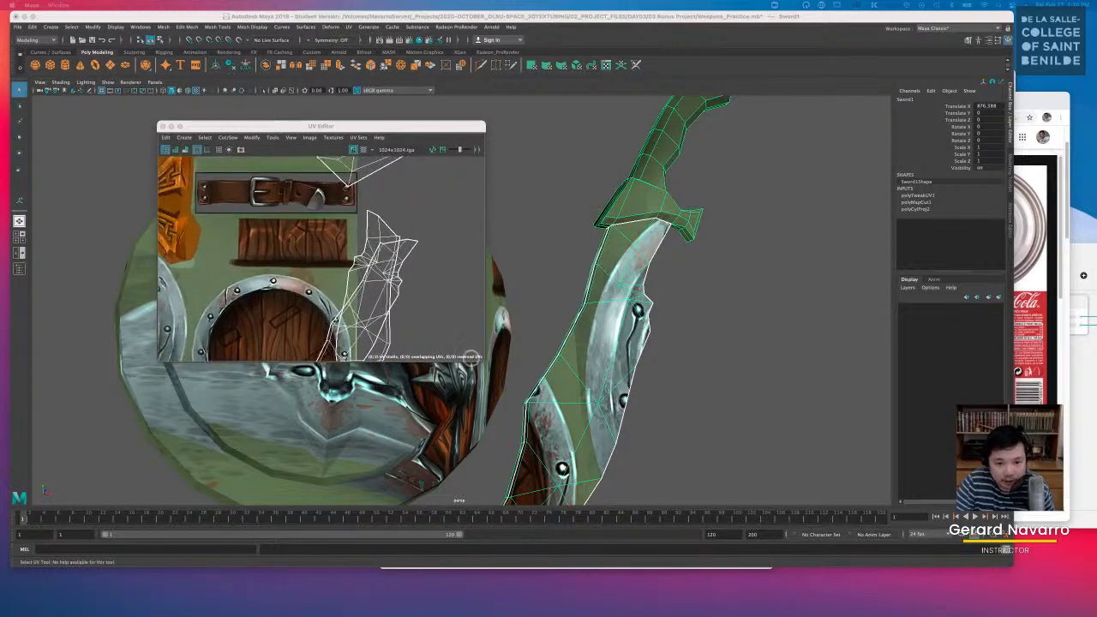
{"action": "left_click_drag", "start_coordinate": [485, 361], "coordinate": [557, 443]}
{"action": "middle_click_drag", "start_coordinate": [519, 403], "coordinate": [431, 296], "text": "alt"}
{"action": "right_click_drag", "start_coordinate": [414, 296], "coordinate": [433, 303], "text": "alt"}
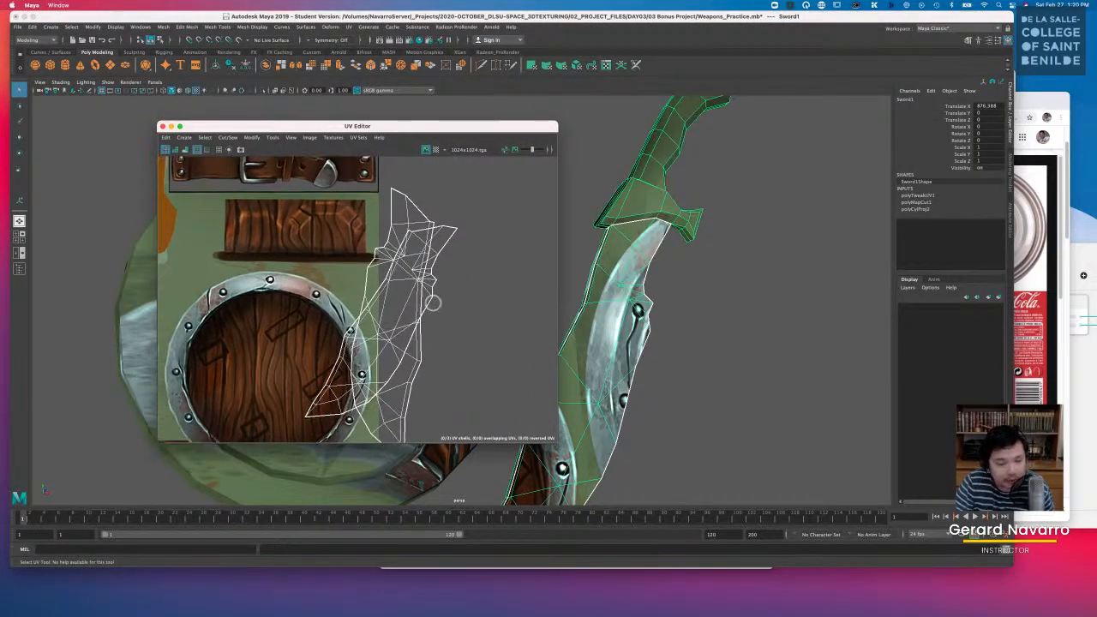
{"action": "middle_click_drag", "start_coordinate": [391, 297], "coordinate": [414, 330], "text": "alt"}
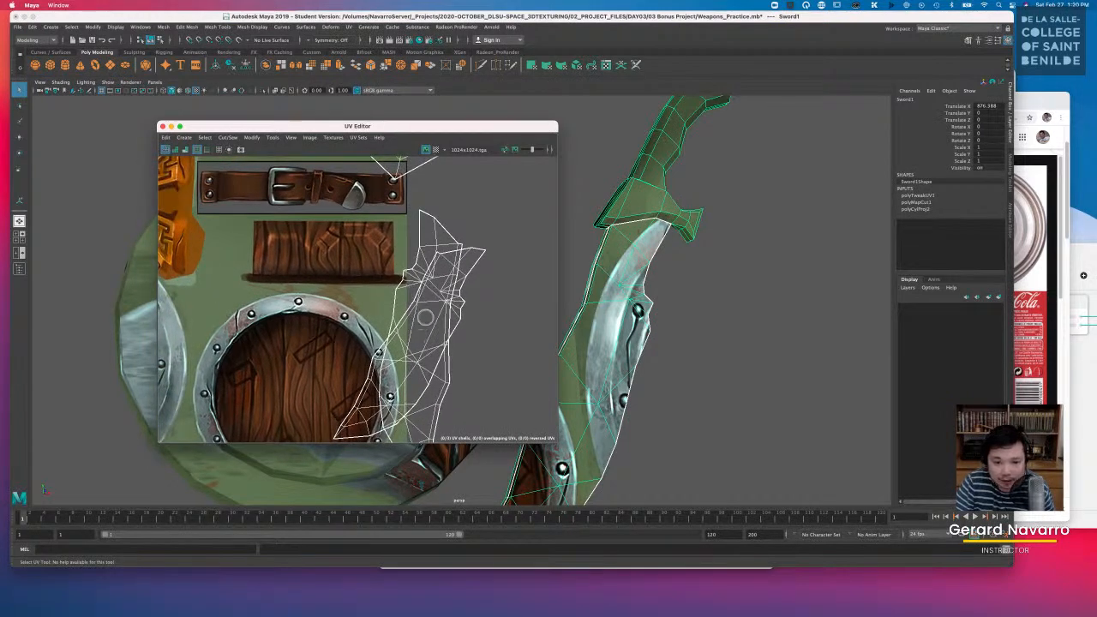
Step: Select one blade UV shell in UV Shell mode and move it onto the painted blade in the atlas
{"action": "right_click", "coordinate": [426, 317]}
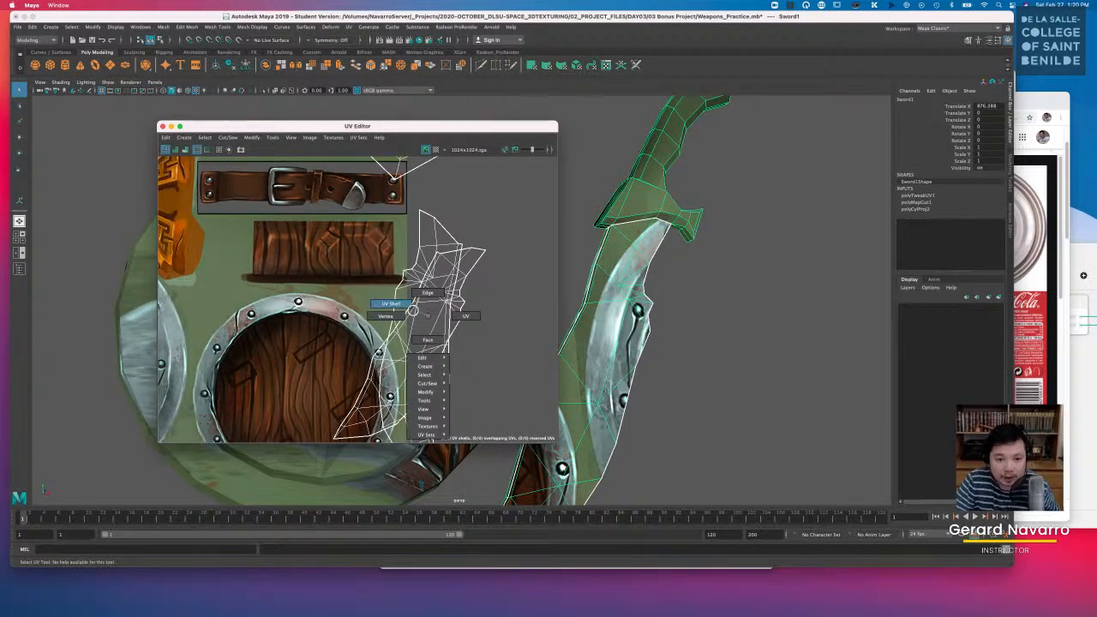
{"action": "right_click_drag", "start_coordinate": [423, 311], "coordinate": [360, 294]}
{"action": "left_click", "coordinate": [435, 317]}
{"action": "key", "text": "w"}
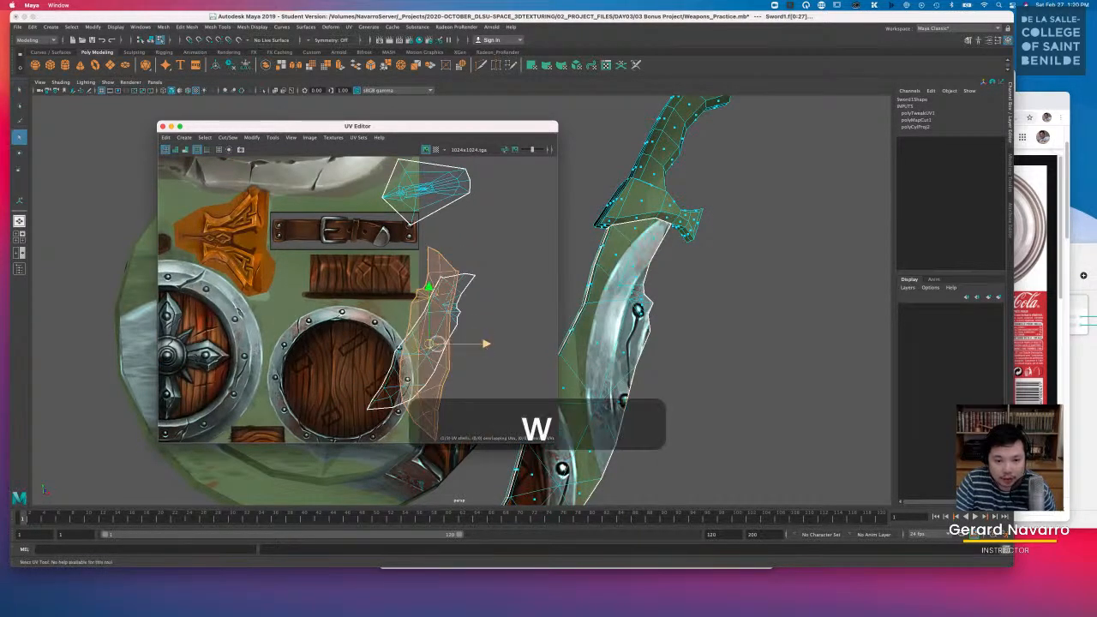
{"action": "left_click_drag", "start_coordinate": [429, 344], "coordinate": [308, 241]}
Step: Rotate the selected blade UV shell to a horizontal orientation and move it over the painted blade in the atlas
{"action": "middle_click_drag", "start_coordinate": [315, 236], "coordinate": [366, 323], "text": "alt"}
{"action": "left_click", "coordinate": [369, 316]}
{"action": "key", "text": "e"}
{"action": "left_click_drag", "start_coordinate": [399, 298], "coordinate": [316, 226]}
{"action": "key", "text": "e"}
{"action": "key", "text": "w"}
{"action": "right_click_drag", "start_coordinate": [367, 250], "coordinate": [423, 281], "text": "alt"}
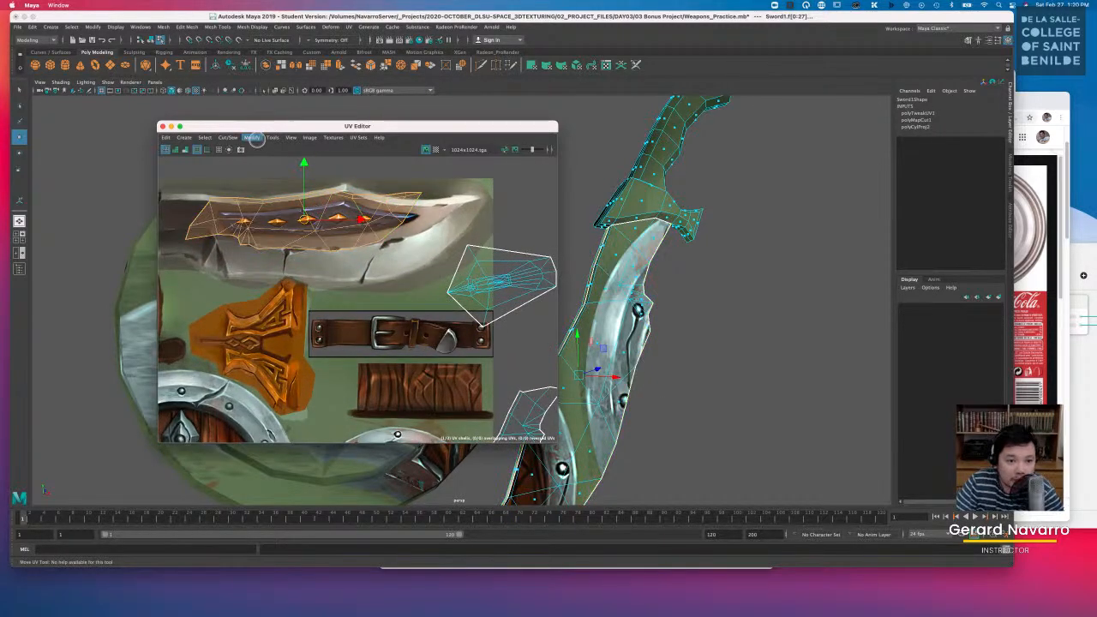
{"action": "left_click", "coordinate": [251, 137]}
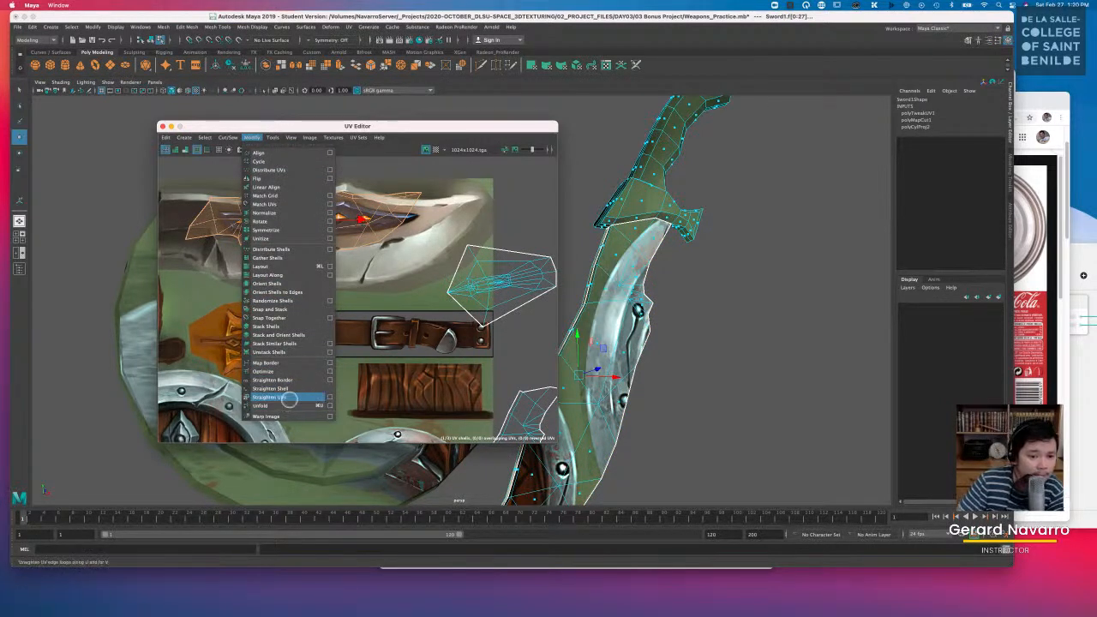
{"action": "mouse_move", "coordinate": [271, 137]}
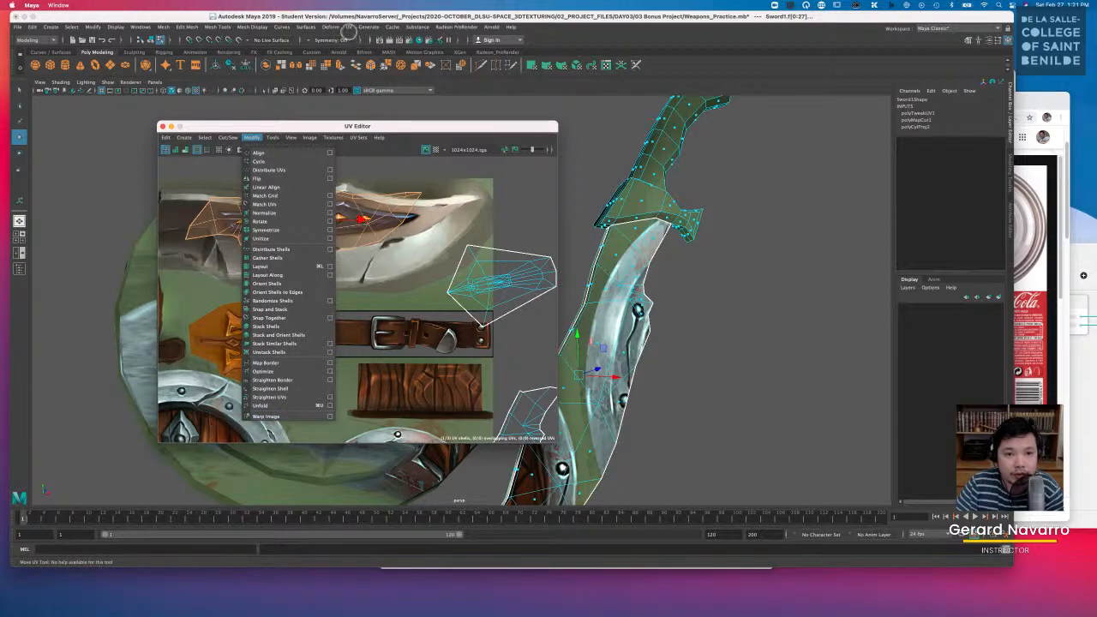
{"action": "left_click", "coordinate": [349, 27]}
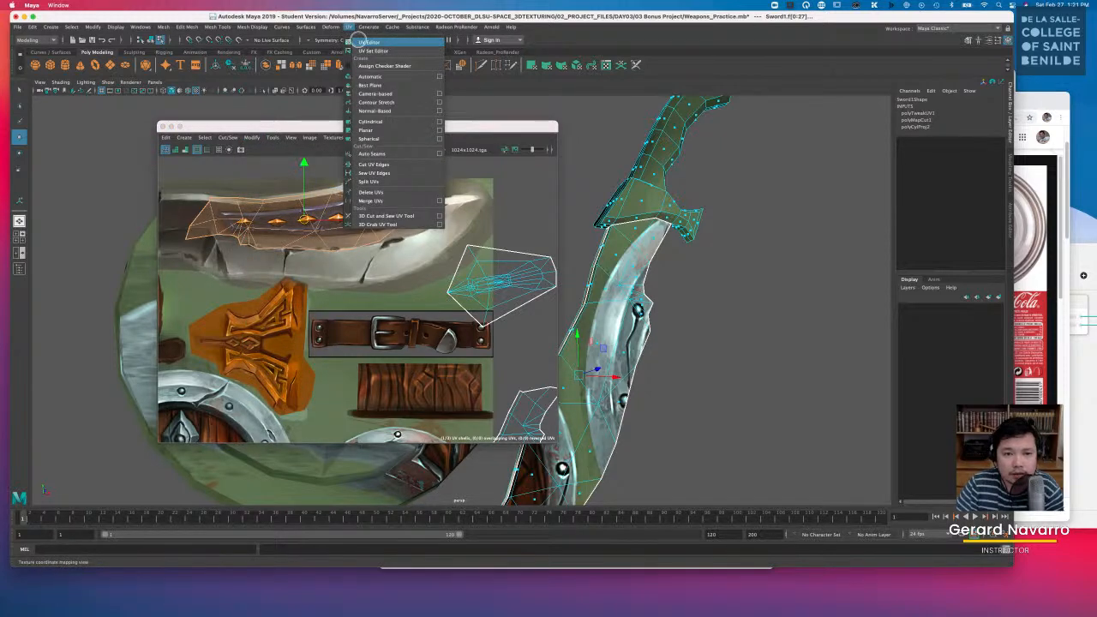
{"action": "left_click", "coordinate": [367, 42]}
{"action": "left_click", "coordinate": [251, 137]}
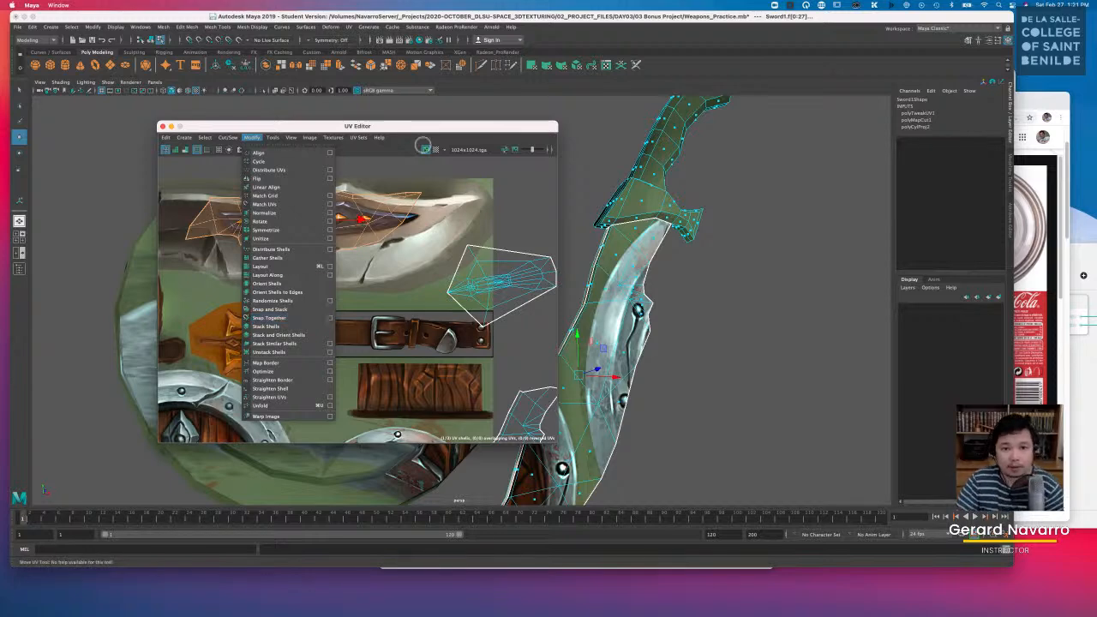
{"action": "left_click", "coordinate": [410, 129]}
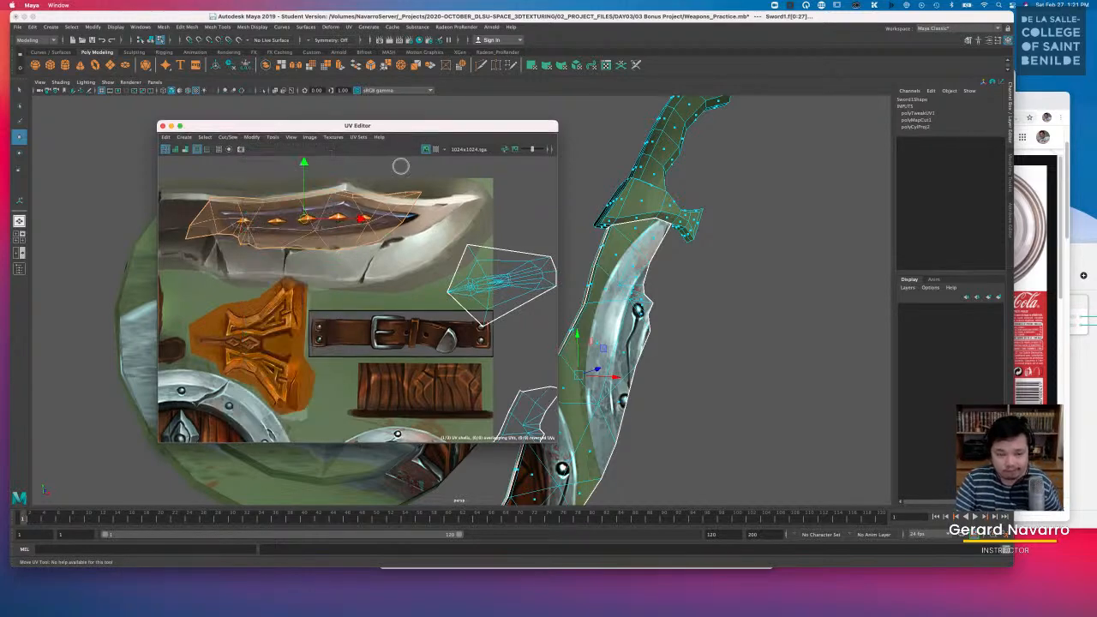
Step: Scale up the blade UV shell and reposition it over the painted blade
{"action": "middle_click_drag", "start_coordinate": [345, 225], "coordinate": [360, 245], "text": "alt"}
{"action": "scroll", "coordinate": [360, 245], "scroll_direction": "up", "scroll_amount": 2}
{"action": "key", "text": "e"}
{"action": "key", "text": "r"}
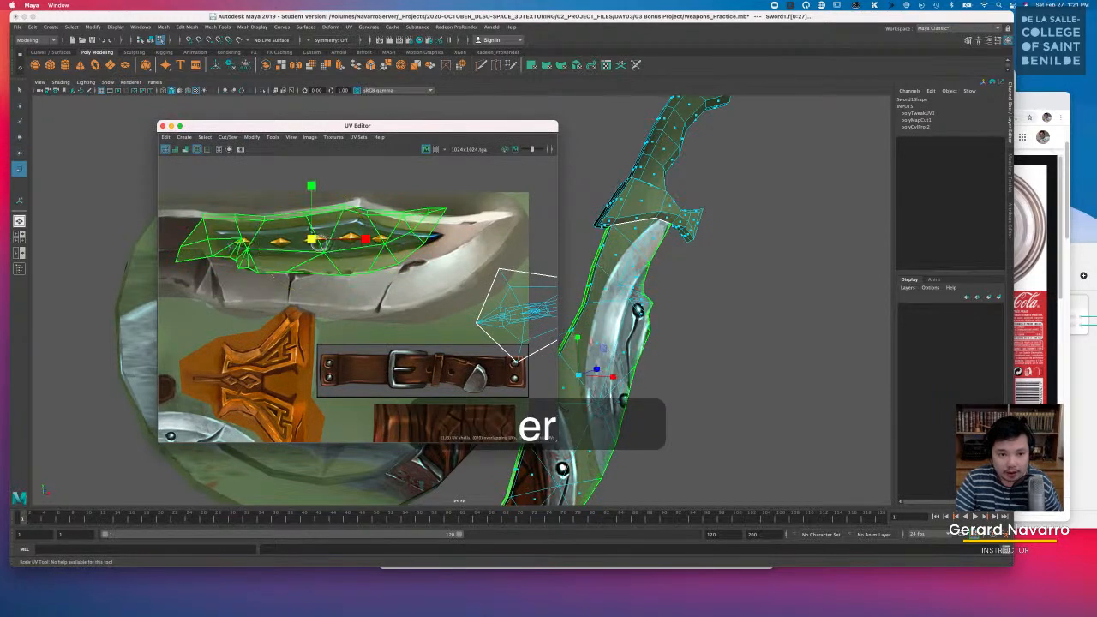
{"action": "key", "text": "shift+w"}
{"action": "left_click_drag", "start_coordinate": [314, 239], "coordinate": [325, 246]}
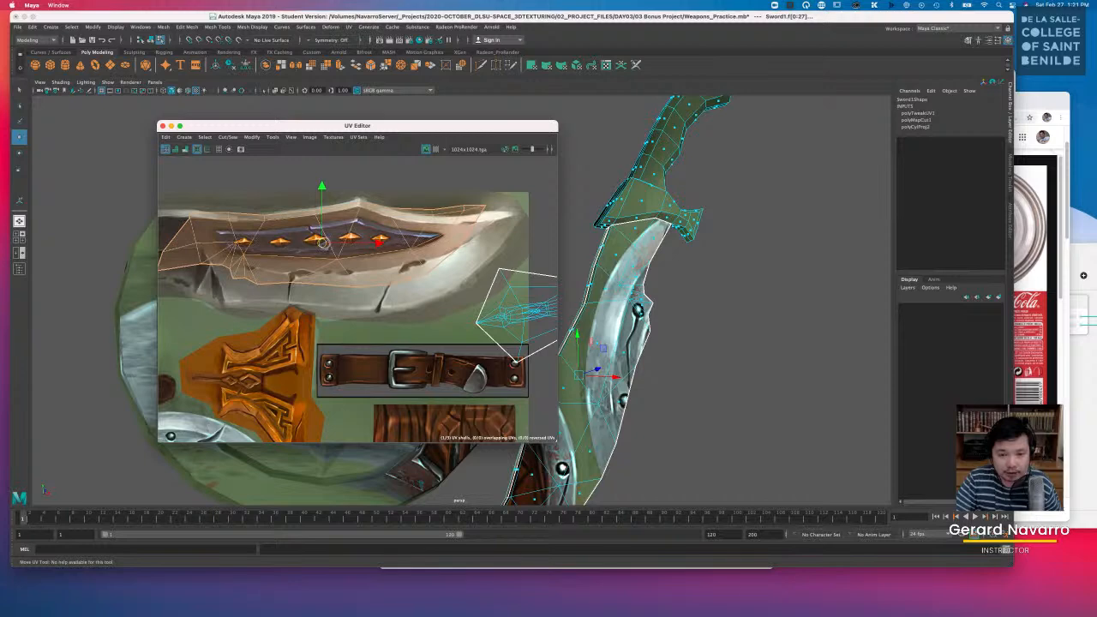
Step: Stretch the blade UV shell horizontally to match the length of the painted blade
{"action": "left_click_drag", "start_coordinate": [686, 309], "coordinate": [634, 332], "text": "alt"}
{"action": "right_click_drag", "start_coordinate": [633, 335], "coordinate": [649, 331], "text": "alt"}
{"action": "right_click_drag", "start_coordinate": [423, 253], "coordinate": [398, 260], "text": "alt"}
{"action": "middle_click_drag", "start_coordinate": [312, 261], "coordinate": [409, 261], "text": "alt"}
{"action": "key", "text": "r"}
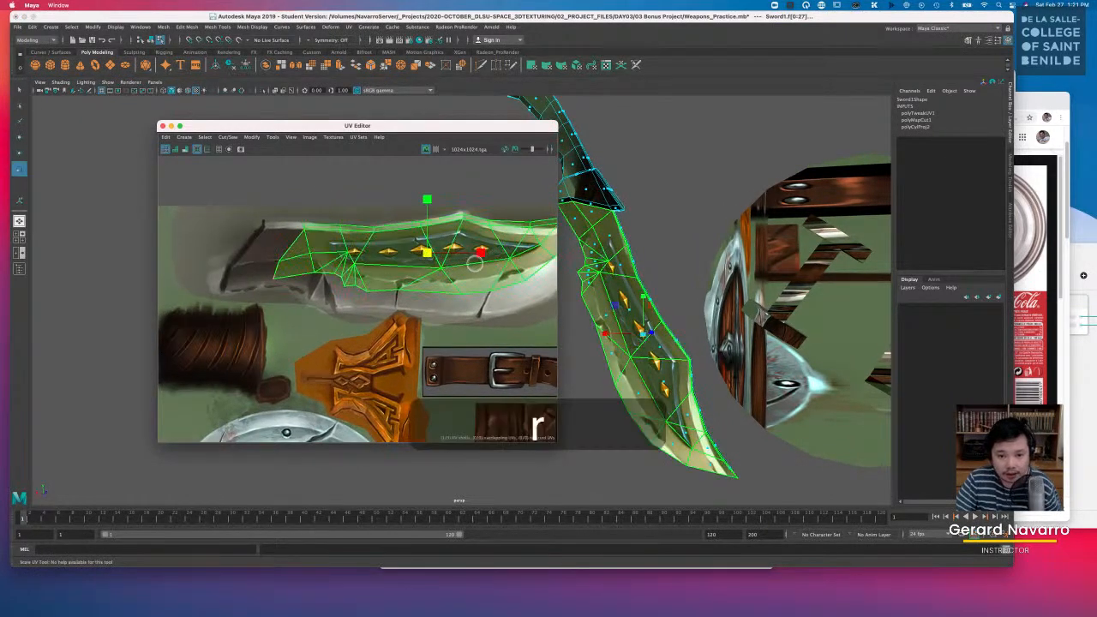
{"action": "middle_click_drag", "start_coordinate": [481, 253], "coordinate": [417, 264], "text": "alt"}
{"action": "mouse_move", "coordinate": [417, 265]}
{"action": "left_mouse_down"}
{"action": "mouse_move", "coordinate": [433, 267]}
{"action": "mouse_move", "coordinate": [429, 257]}
{"action": "left_mouse_up"}
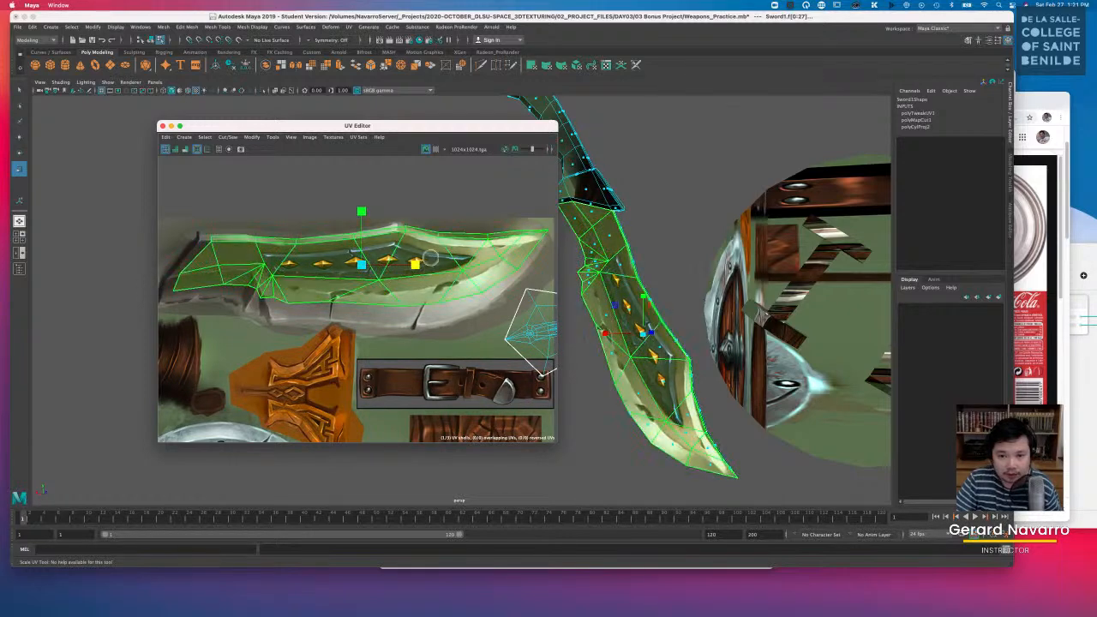
Step: Nudge the stretched blade shell into closer alignment with the painted blade's spine
{"action": "key", "text": "w"}
{"action": "key", "text": "e"}
{"action": "key", "text": "w"}
{"action": "left_click_drag", "start_coordinate": [358, 264], "coordinate": [356, 266]}
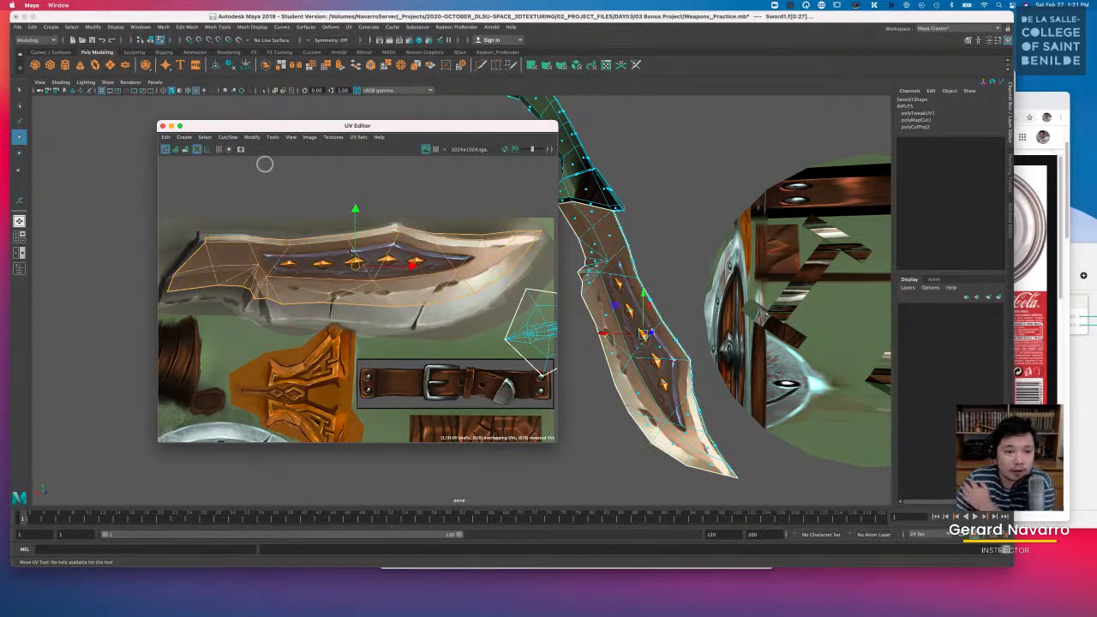
{"action": "left_click", "coordinate": [218, 150]}
{"action": "left_click", "coordinate": [217, 150]}
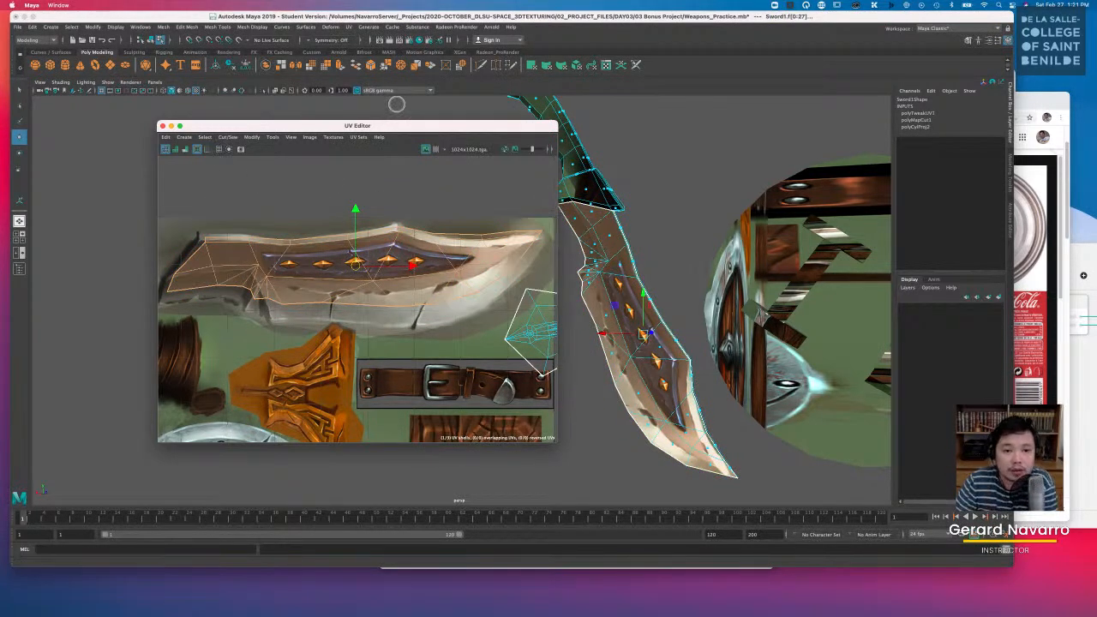
Step: Switch to UV selection, move the UV at the spine's peak onto the painted peak, and undo the stray shift
{"action": "right_click", "coordinate": [407, 224]}
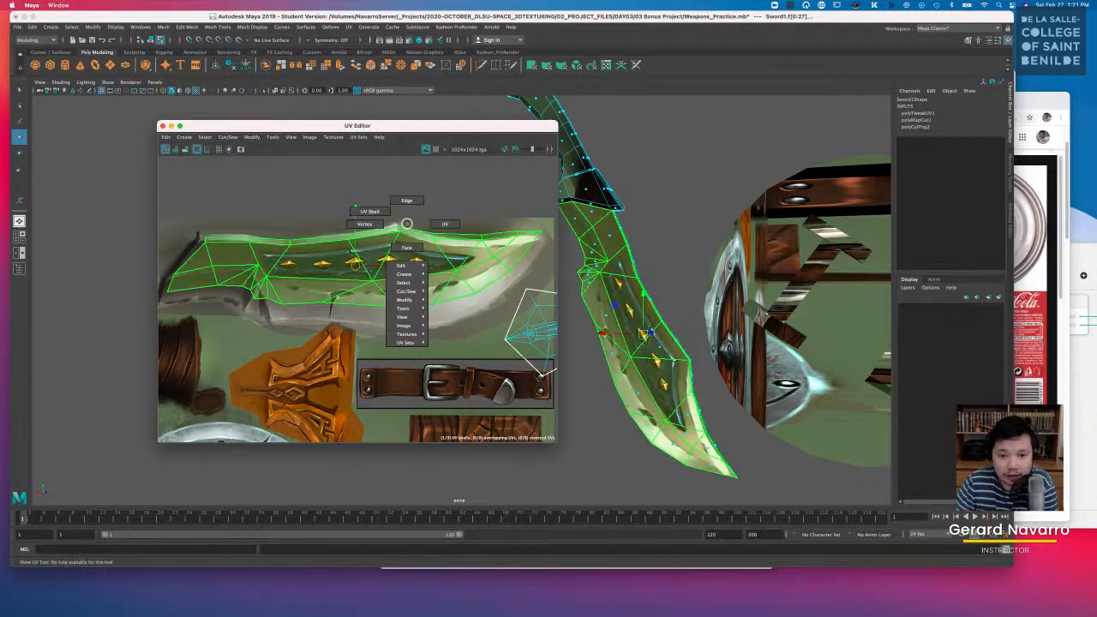
{"action": "right_click_drag", "start_coordinate": [428, 221], "coordinate": [431, 222]}
{"action": "left_click_drag", "start_coordinate": [389, 222], "coordinate": [406, 238]}
{"action": "right_click_drag", "start_coordinate": [406, 247], "coordinate": [533, 306], "text": "alt"}
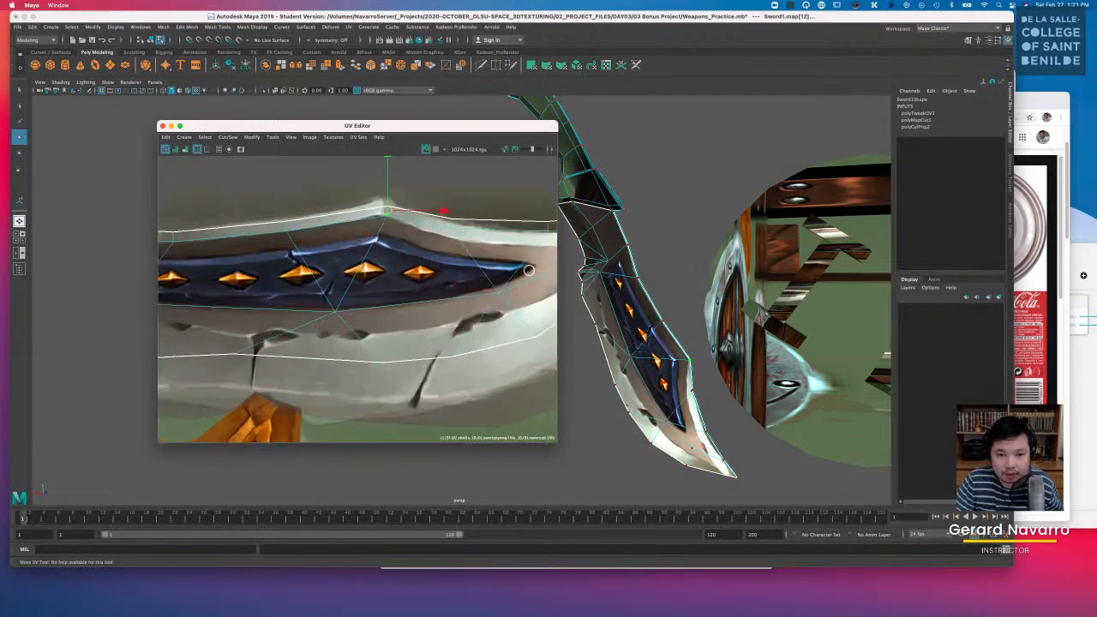
{"action": "left_click_drag", "start_coordinate": [386, 210], "coordinate": [381, 208]}
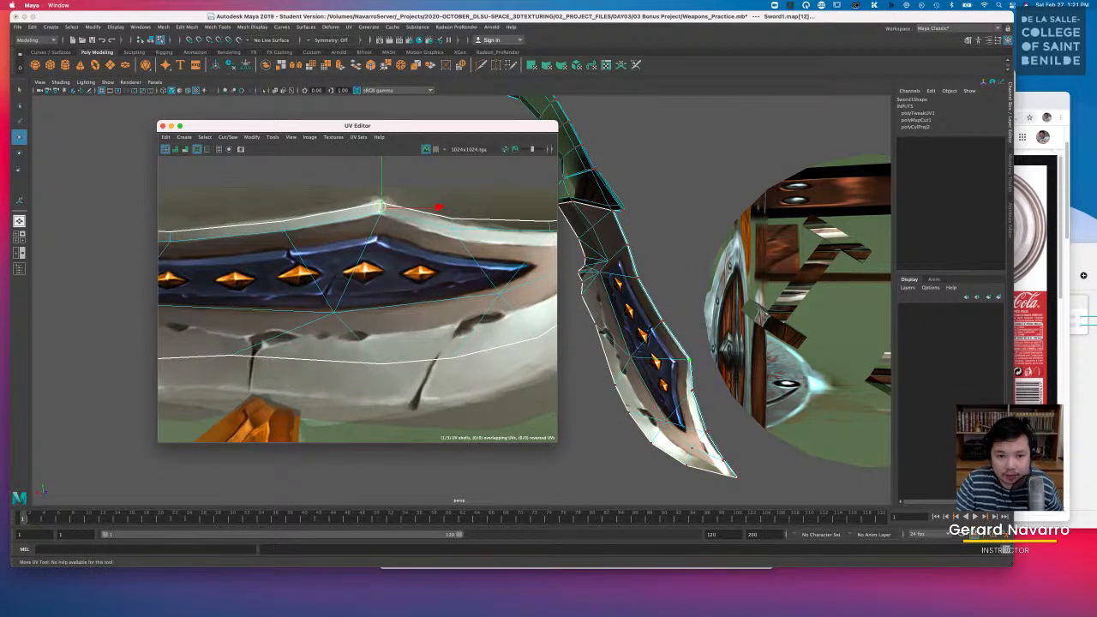
{"action": "middle_click_drag", "start_coordinate": [486, 200], "coordinate": [421, 210], "text": "alt"}
{"action": "key", "text": "super+z"}
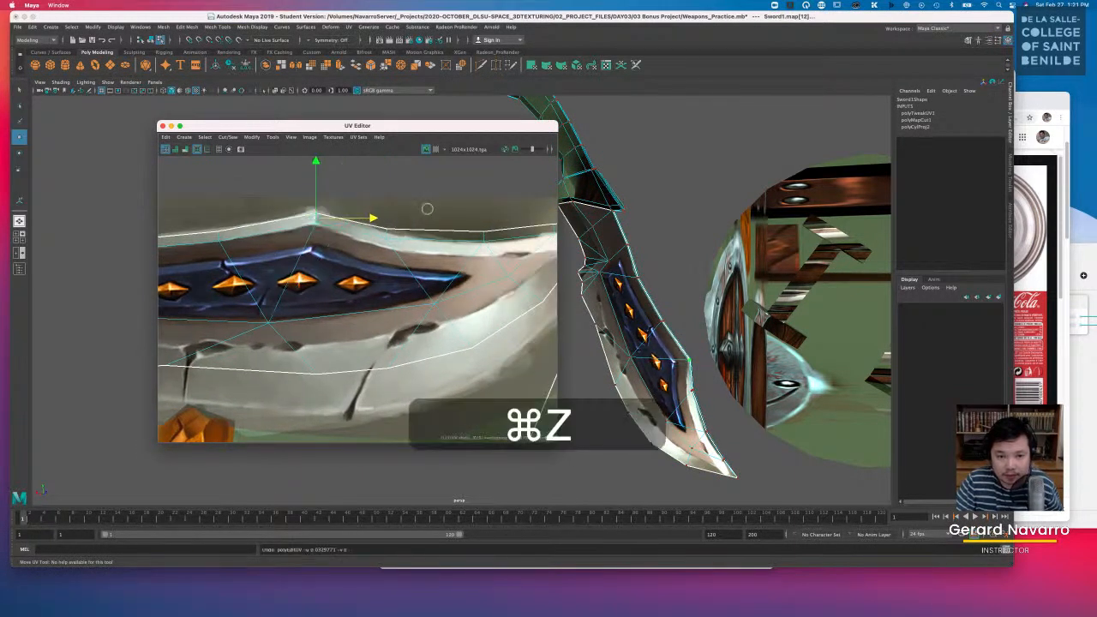
Step: Move the spine UVs between the peak and the blade tip onto the painted upper edge
{"action": "middle_click_drag", "start_coordinate": [485, 224], "coordinate": [419, 234], "text": "alt"}
{"action": "left_click", "coordinate": [416, 244]}
{"action": "left_click_drag", "start_coordinate": [416, 243], "coordinate": [416, 255]}
{"action": "middle_click_drag", "start_coordinate": [526, 200], "coordinate": [459, 205], "text": "alt"}
{"action": "left_click", "coordinate": [469, 225]}
{"action": "left_click_drag", "start_coordinate": [470, 226], "coordinate": [422, 244]}
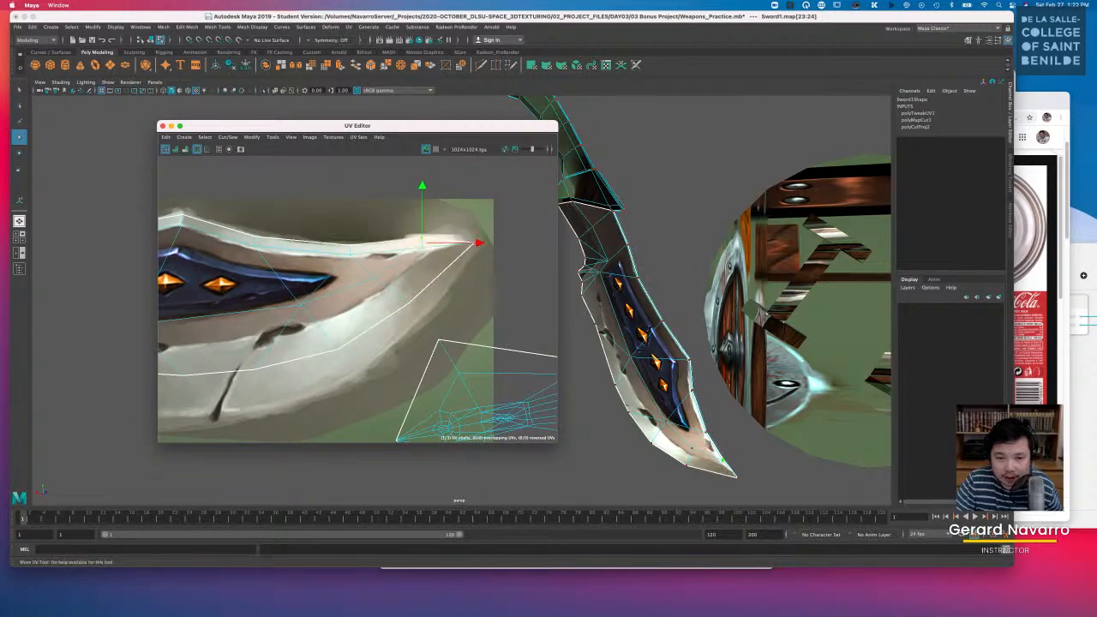
Step: Move the cutting-edge UVs near the blade tip outward to the painted blade's curved lower edge
{"action": "scroll", "coordinate": [430, 244], "scroll_direction": "down", "scroll_amount": 3}
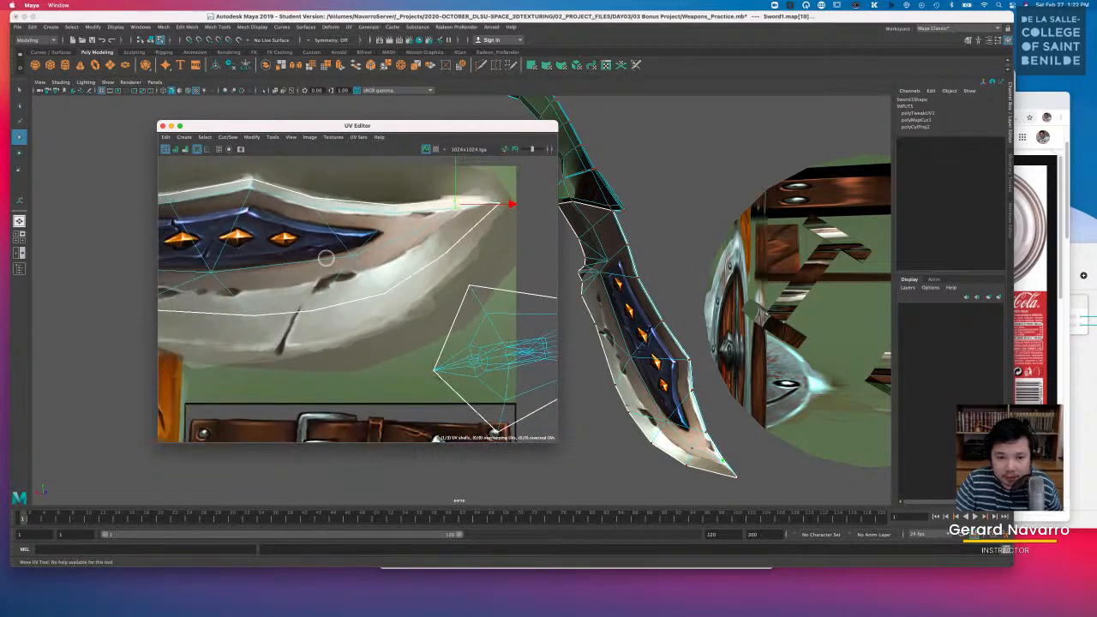
{"action": "scroll", "coordinate": [424, 266], "scroll_direction": "up", "scroll_amount": 1}
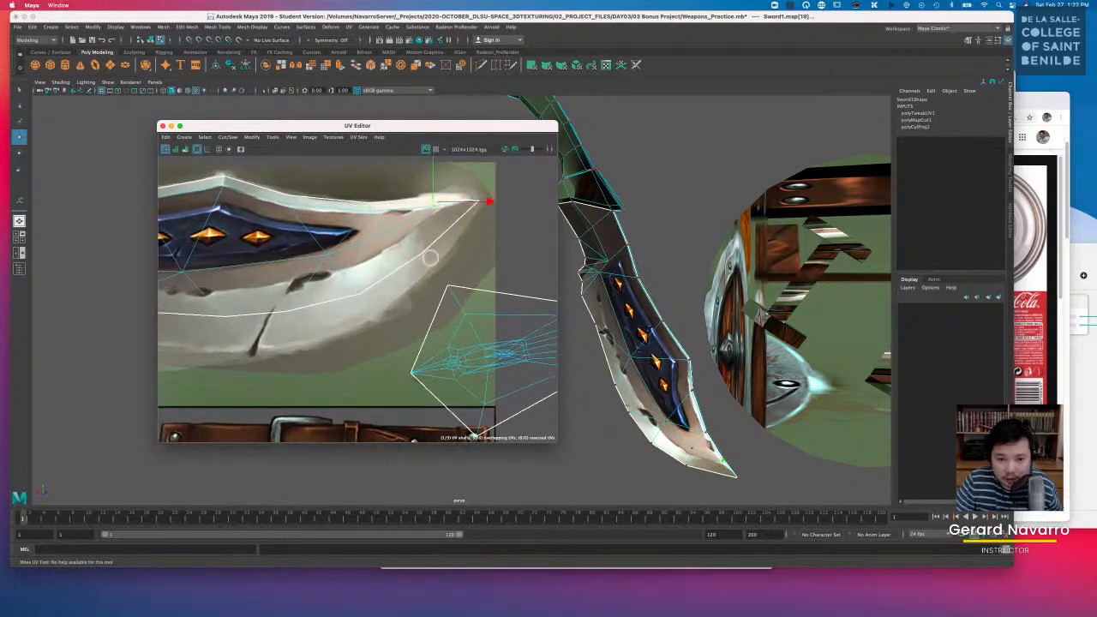
{"action": "left_click_drag", "start_coordinate": [420, 253], "coordinate": [438, 265]}
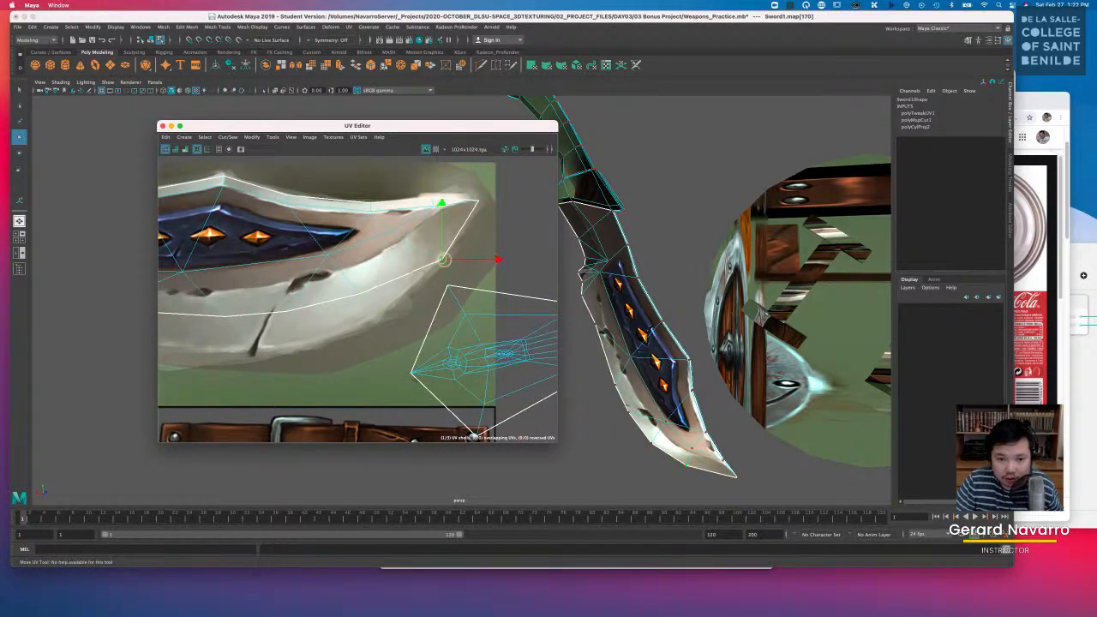
{"action": "middle_click_drag", "start_coordinate": [414, 439], "coordinate": [421, 433], "text": "alt"}
{"action": "left_click_drag", "start_coordinate": [378, 285], "coordinate": [388, 305]}
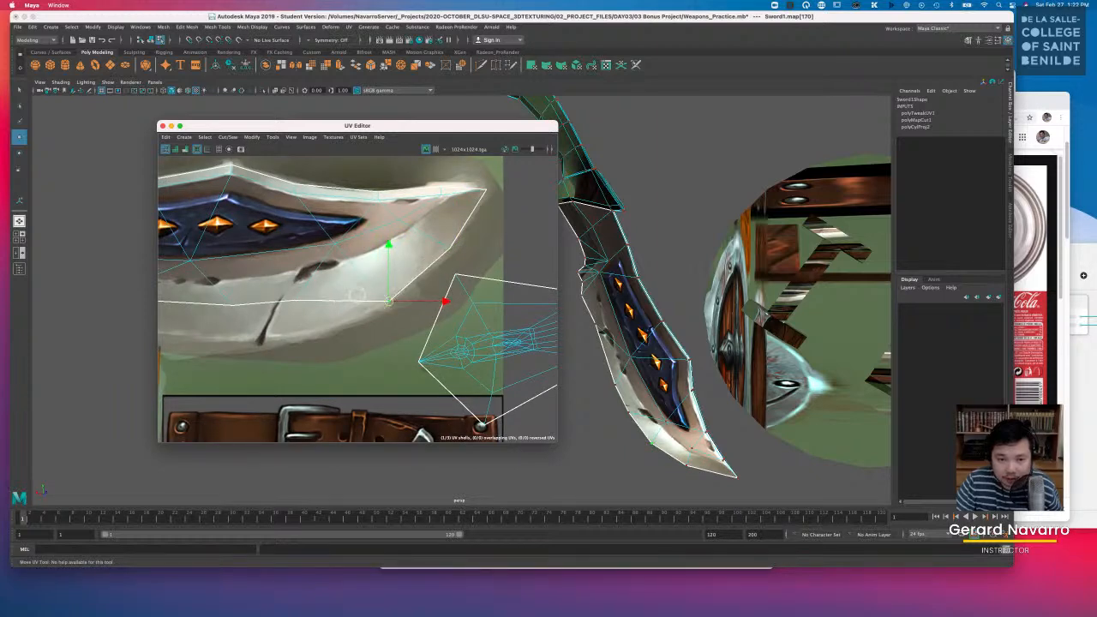
{"action": "scroll", "coordinate": [357, 294], "scroll_direction": "up", "scroll_amount": 2}
{"action": "left_click_drag", "start_coordinate": [352, 271], "coordinate": [352, 309]}
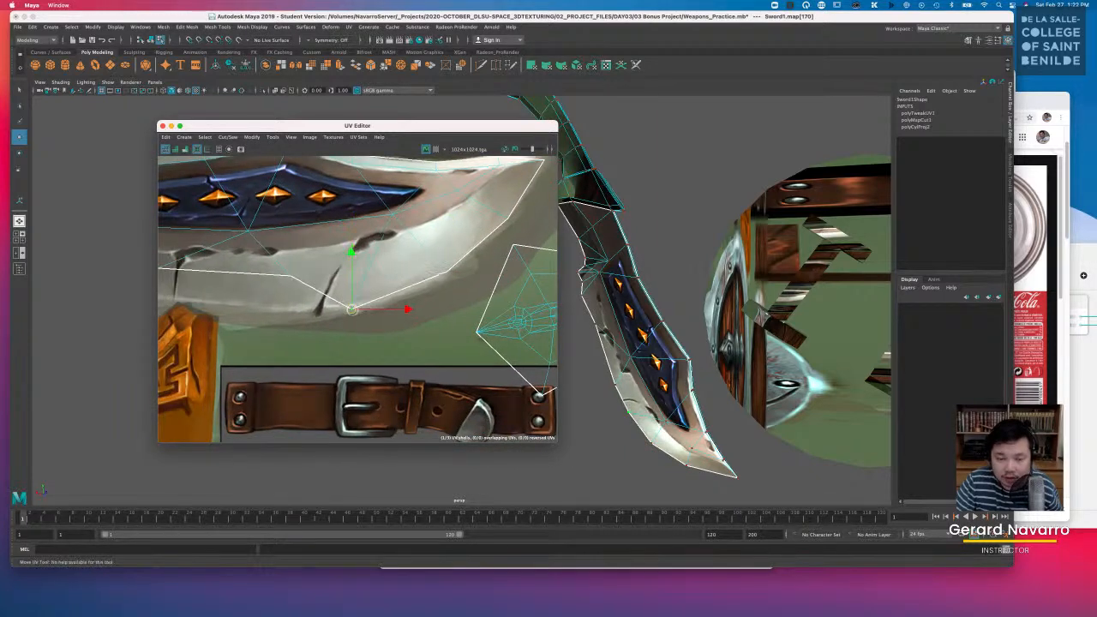
Step: Pull the cutting-edge UVs along the middle of the blade down to the painted lower edge
{"action": "middle_click_drag", "start_coordinate": [340, 294], "coordinate": [426, 294], "text": "alt"}
{"action": "left_click_drag", "start_coordinate": [369, 274], "coordinate": [369, 309]}
{"action": "middle_click_drag", "start_coordinate": [231, 288], "coordinate": [377, 310], "text": "alt"}
{"action": "left_click", "coordinate": [377, 305]}
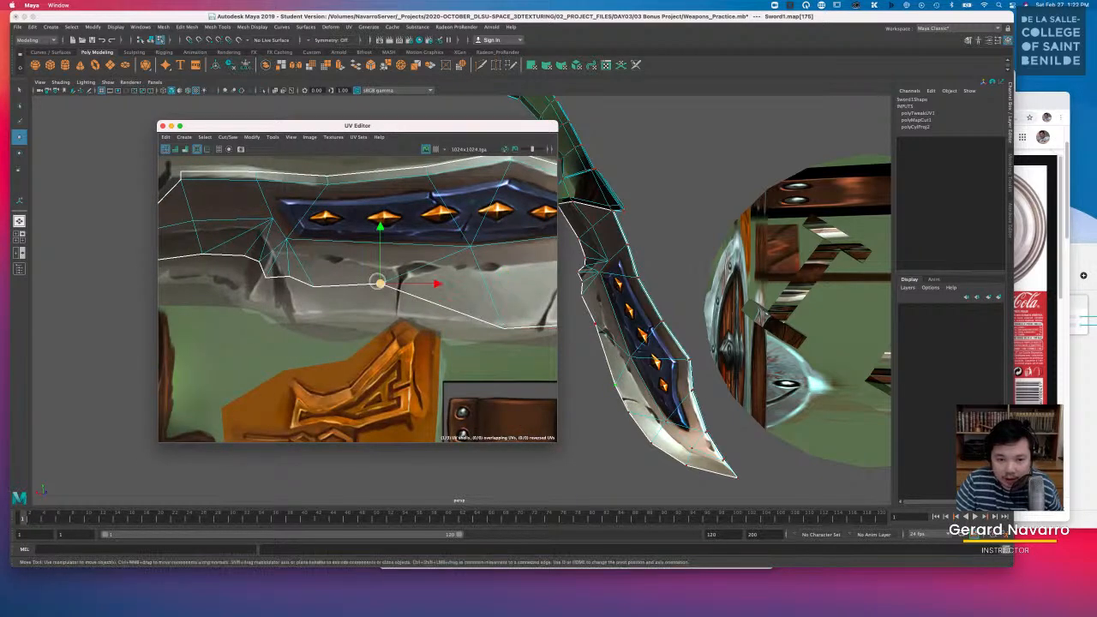
{"action": "left_click_drag", "start_coordinate": [377, 305], "coordinate": [373, 311]}
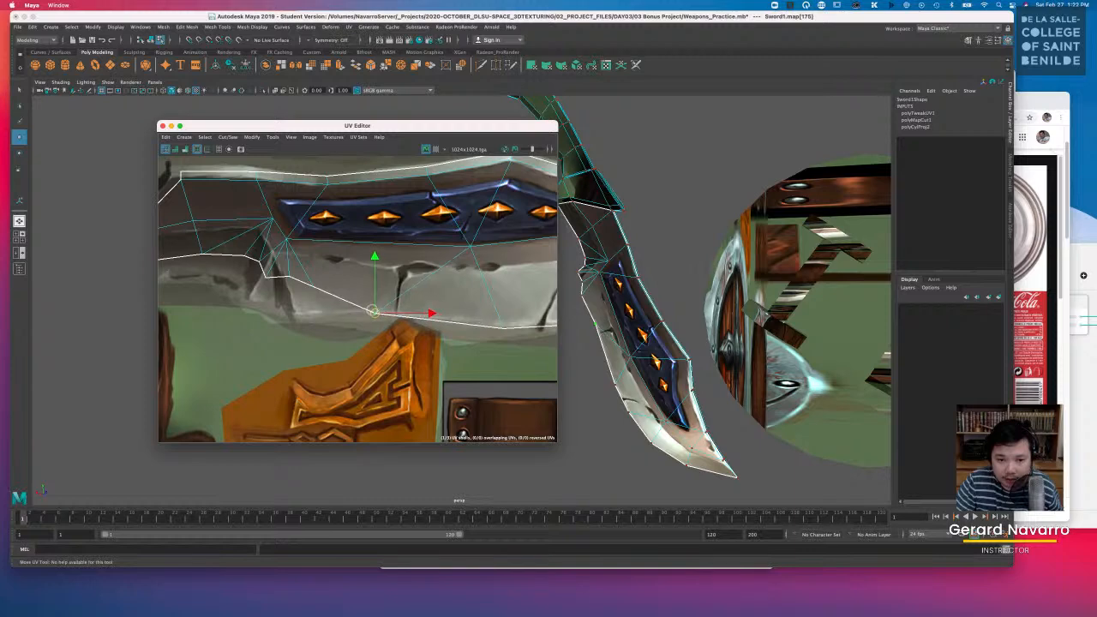
Step: Move the lower corner UV and neighbouring border UVs at the blade's base onto the painted dark base
{"action": "scroll", "coordinate": [352, 296], "scroll_direction": "up", "scroll_amount": 10}
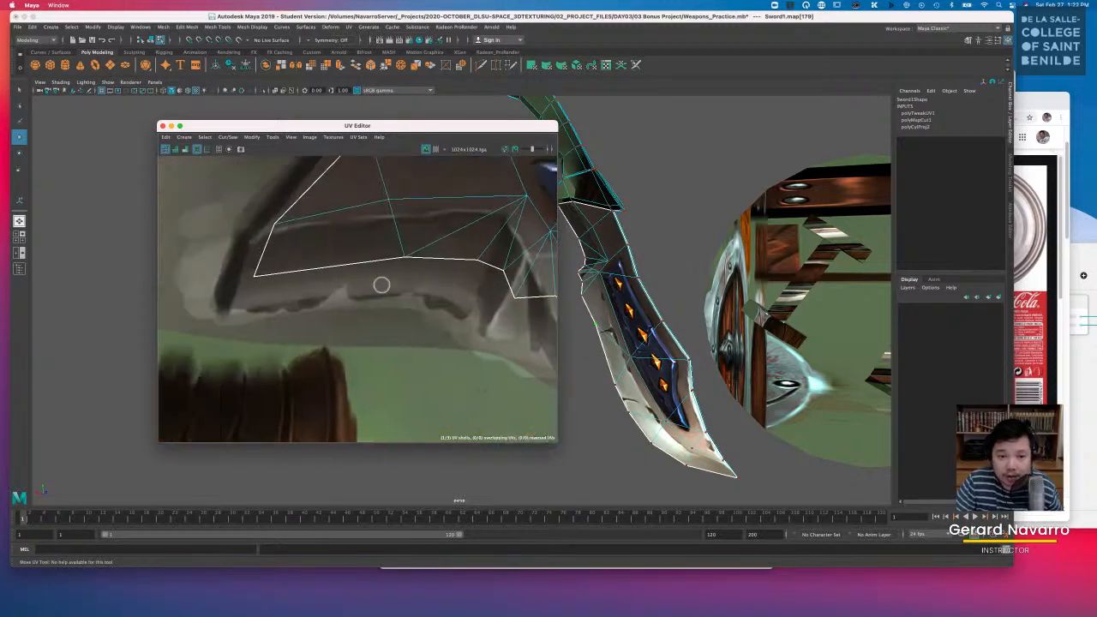
{"action": "left_click_drag", "start_coordinate": [324, 305], "coordinate": [286, 311]}
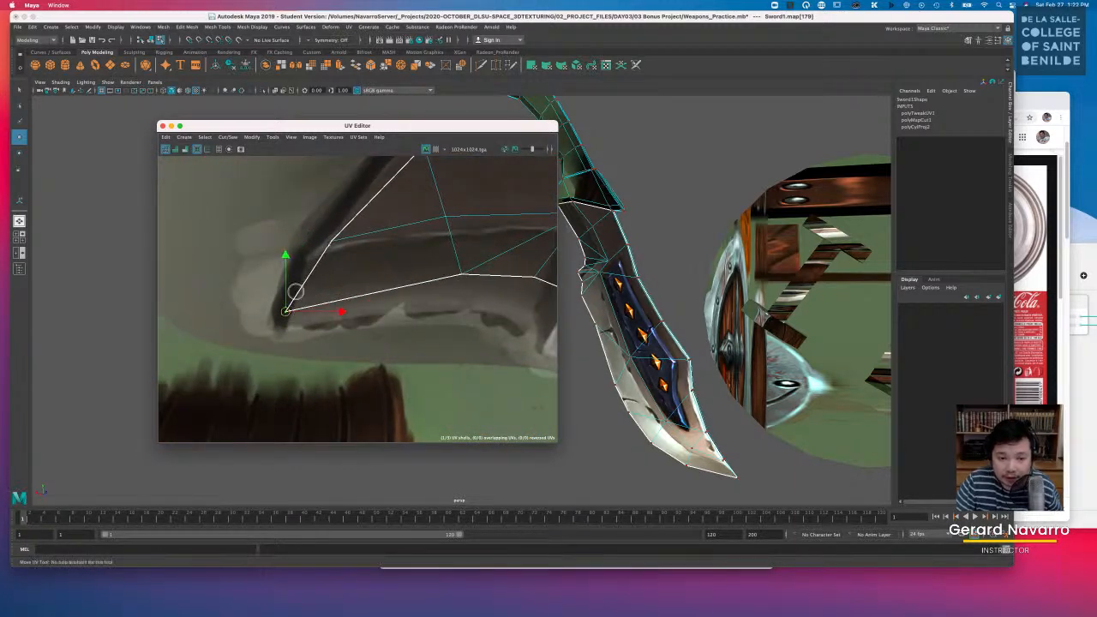
{"action": "middle_click_drag", "start_coordinate": [439, 258], "coordinate": [399, 254], "text": "alt"}
{"action": "left_click", "coordinate": [422, 270]}
{"action": "left_click_drag", "start_coordinate": [422, 270], "coordinate": [398, 295]}
{"action": "left_click", "coordinate": [493, 273]}
{"action": "left_click_drag", "start_coordinate": [493, 274], "coordinate": [474, 294]}
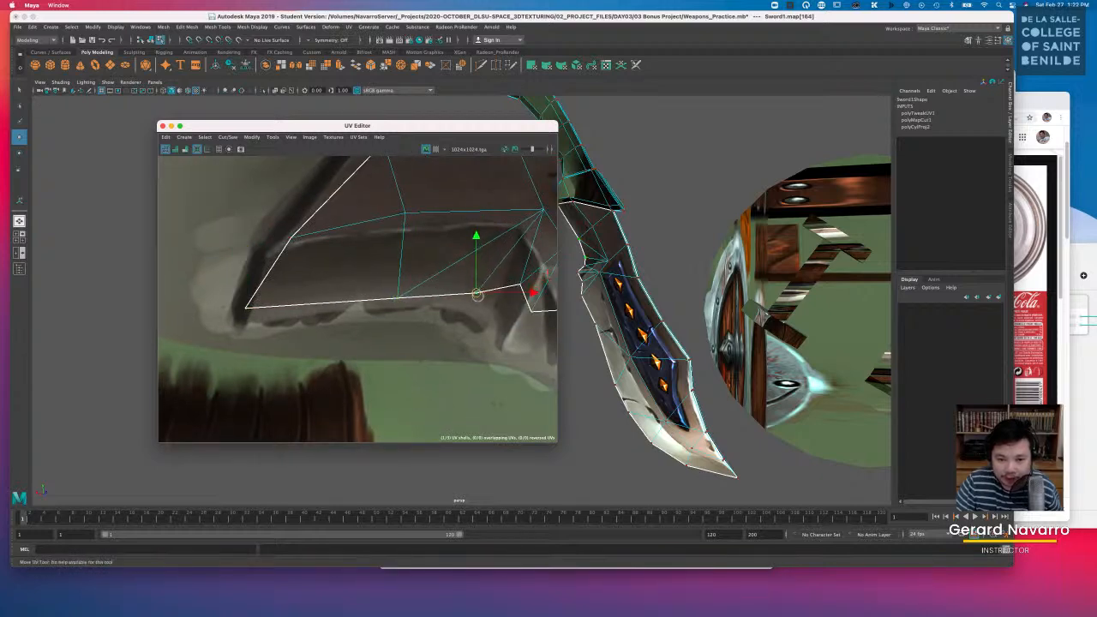
Step: Reposition the border UVs around the blade's notch to follow the painted curve into the cutting edge
{"action": "middle_click_drag", "start_coordinate": [509, 277], "coordinate": [369, 274], "text": "alt"}
{"action": "left_click", "coordinate": [365, 276]}
{"action": "left_click_drag", "start_coordinate": [365, 276], "coordinate": [475, 368]}
{"action": "left_click", "coordinate": [418, 304]}
{"action": "left_click", "coordinate": [375, 306]}
{"action": "left_click_drag", "start_coordinate": [374, 306], "coordinate": [387, 332]}
{"action": "left_click", "coordinate": [350, 304]}
{"action": "scroll", "coordinate": [322, 275], "scroll_direction": "down", "scroll_amount": 3}
{"action": "scroll", "coordinate": [322, 276], "scroll_direction": "up", "scroll_amount": 4}
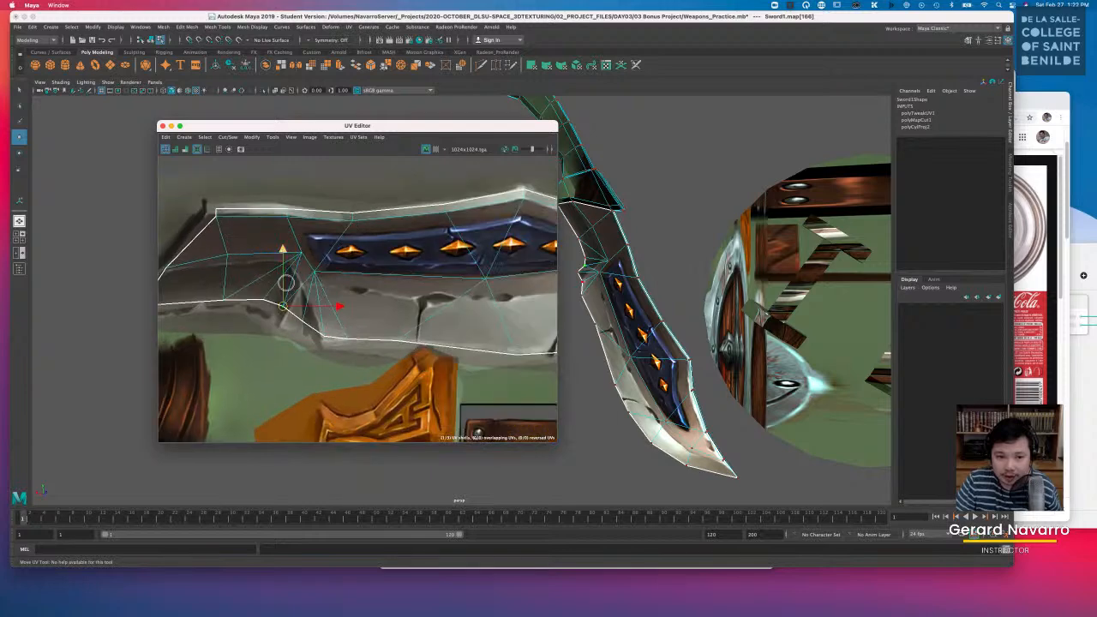
Step: Adjust an inner UV near the notch and align the spine UVs between the base and the peak with the painted edge
{"action": "mouse_move", "coordinate": [301, 261]}
{"action": "left_mouse_down"}
{"action": "mouse_move", "coordinate": [324, 285]}
{"action": "mouse_move", "coordinate": [300, 255]}
{"action": "left_mouse_up"}
{"action": "left_click", "coordinate": [426, 256]}
{"action": "middle_click_drag", "start_coordinate": [552, 250], "coordinate": [467, 255], "text": "alt"}
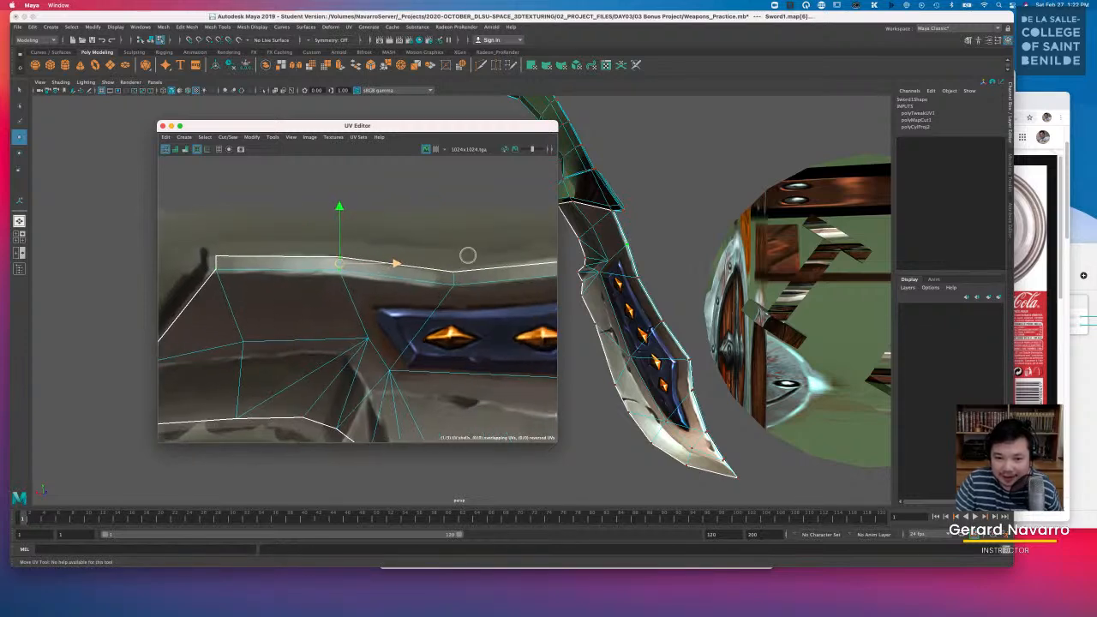
{"action": "left_click_drag", "start_coordinate": [435, 251], "coordinate": [458, 284]}
{"action": "middle_click_drag", "start_coordinate": [556, 273], "coordinate": [381, 290], "text": "alt"}
{"action": "left_click", "coordinate": [463, 264]}
{"action": "scroll", "coordinate": [381, 290], "scroll_direction": "down", "scroll_amount": 2}
{"action": "scroll", "coordinate": [378, 281], "scroll_direction": "down", "scroll_amount": 2}
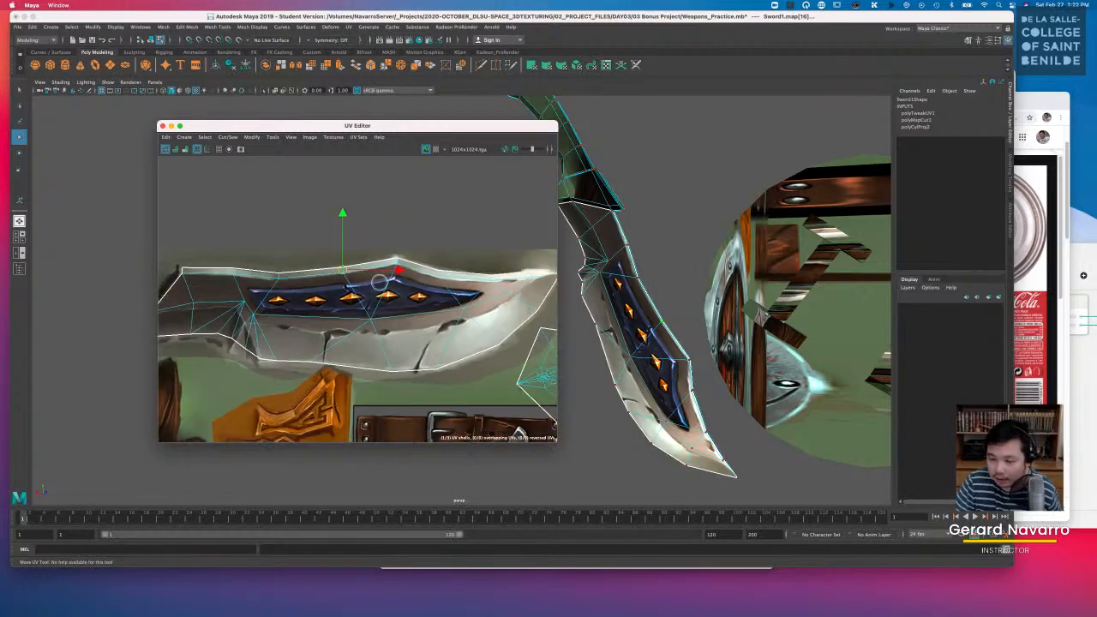
Step: Check both sides of the sword, then select the other blade UV shell, move it onto the painted blade and rotate it horizontal
{"action": "left_click_drag", "start_coordinate": [655, 320], "coordinate": [761, 311], "text": "alt"}
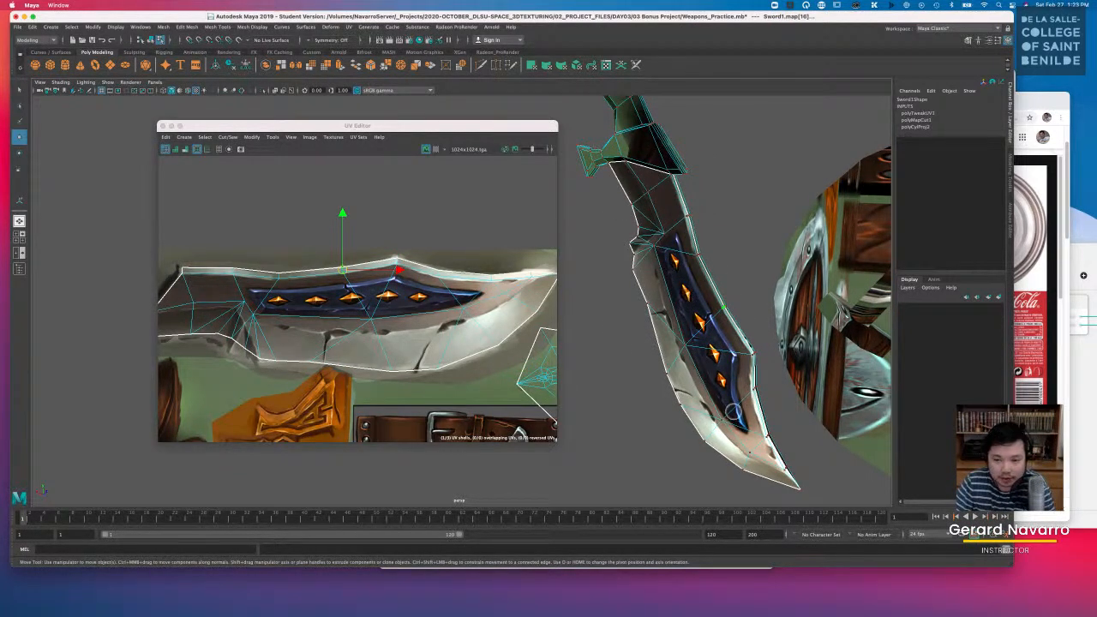
{"action": "left_click_drag", "start_coordinate": [754, 300], "coordinate": [651, 283], "text": "alt"}
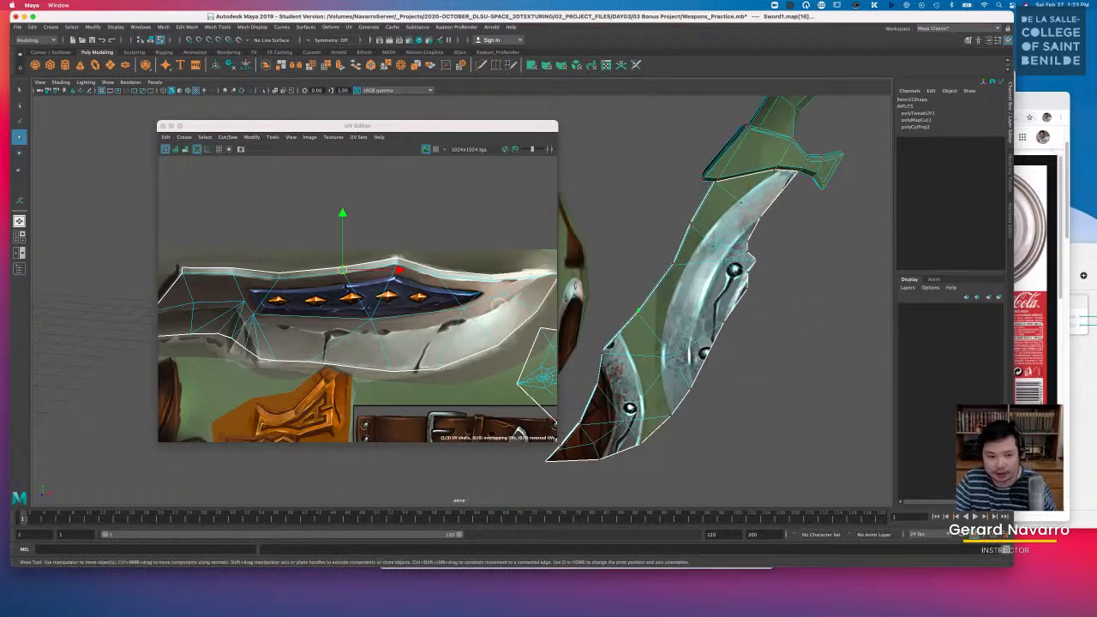
{"action": "scroll", "coordinate": [463, 318], "scroll_direction": "down", "scroll_amount": 5}
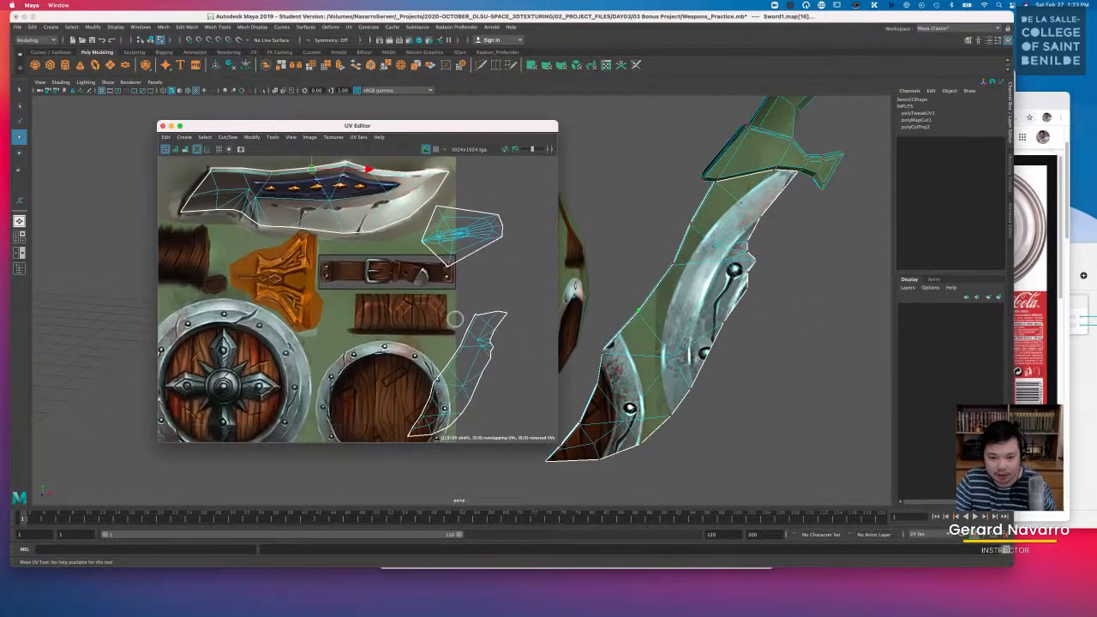
{"action": "right_click", "coordinate": [479, 333]}
{"action": "right_click_drag", "start_coordinate": [509, 333], "coordinate": [444, 321]}
{"action": "left_click", "coordinate": [476, 360]}
{"action": "left_click_drag", "start_coordinate": [477, 360], "coordinate": [329, 227]}
{"action": "key", "text": "e"}
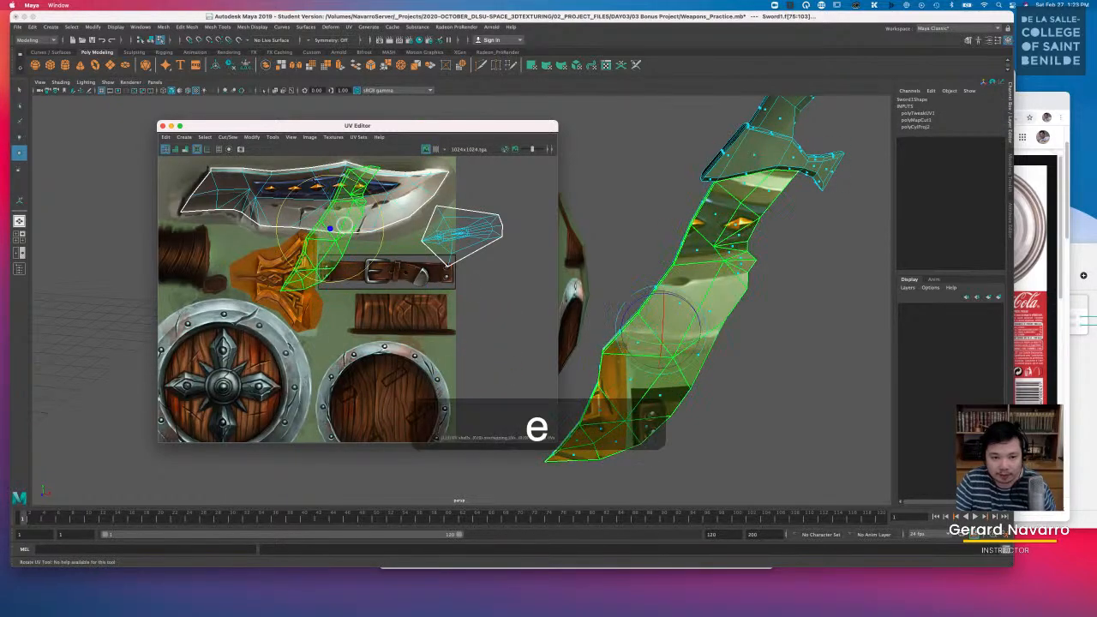
{"action": "left_click_drag", "start_coordinate": [376, 198], "coordinate": [382, 248]}
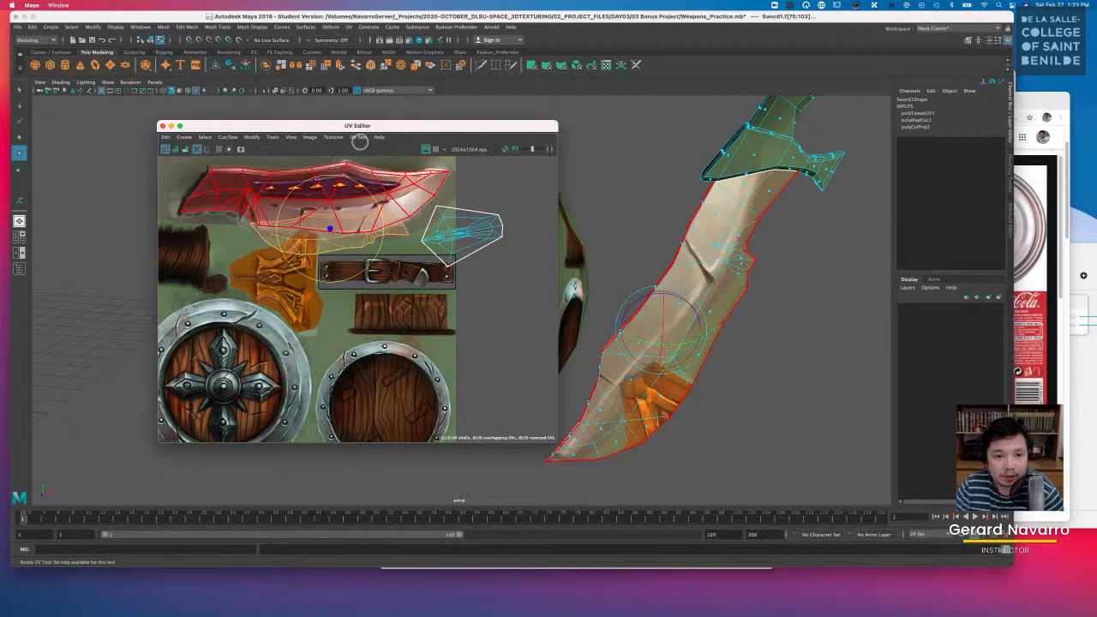
Step: Open the UV Toolkit and flip the selected blade UV shell in the U direction
{"action": "left_click", "coordinate": [270, 137]}
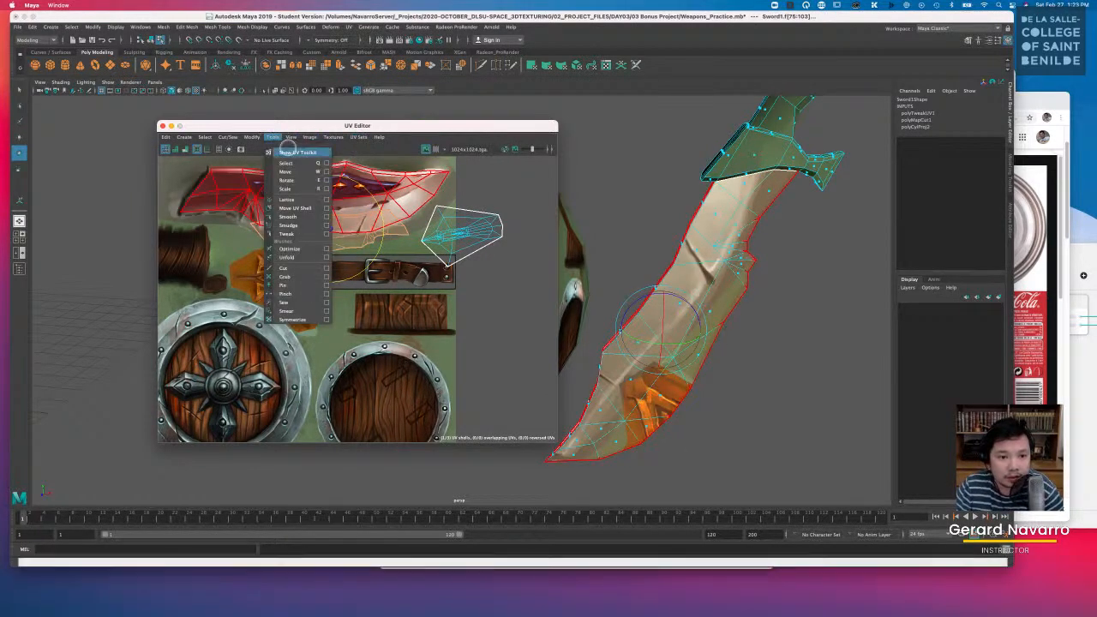
{"action": "left_click", "coordinate": [291, 147]}
{"action": "left_click_drag", "start_coordinate": [437, 86], "coordinate": [540, 150]}
{"action": "left_click", "coordinate": [273, 138]}
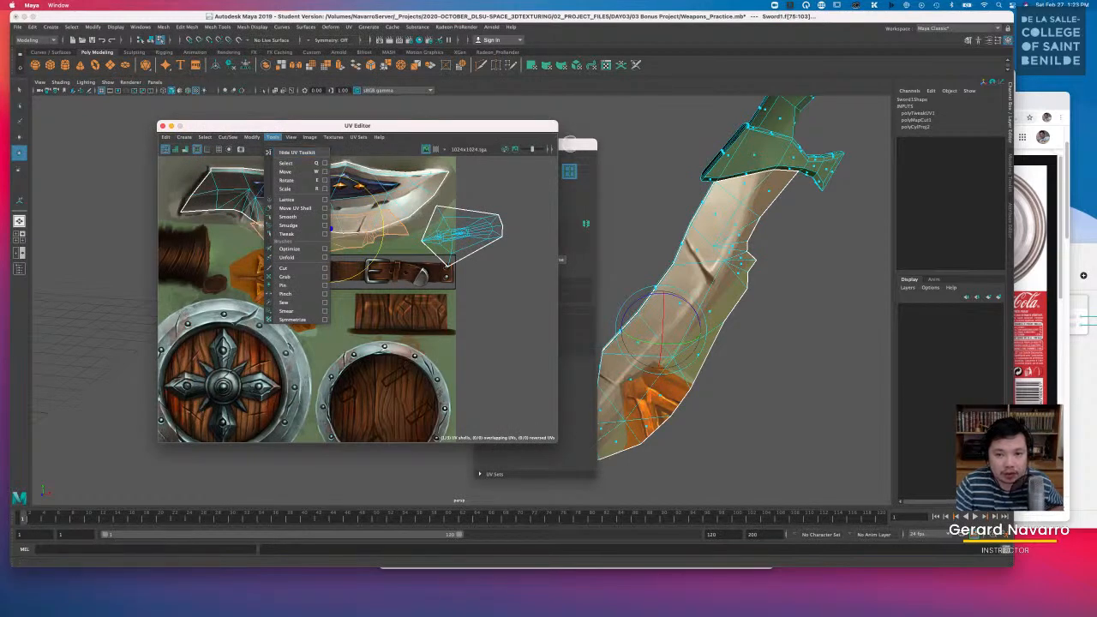
{"action": "left_click", "coordinate": [566, 156]}
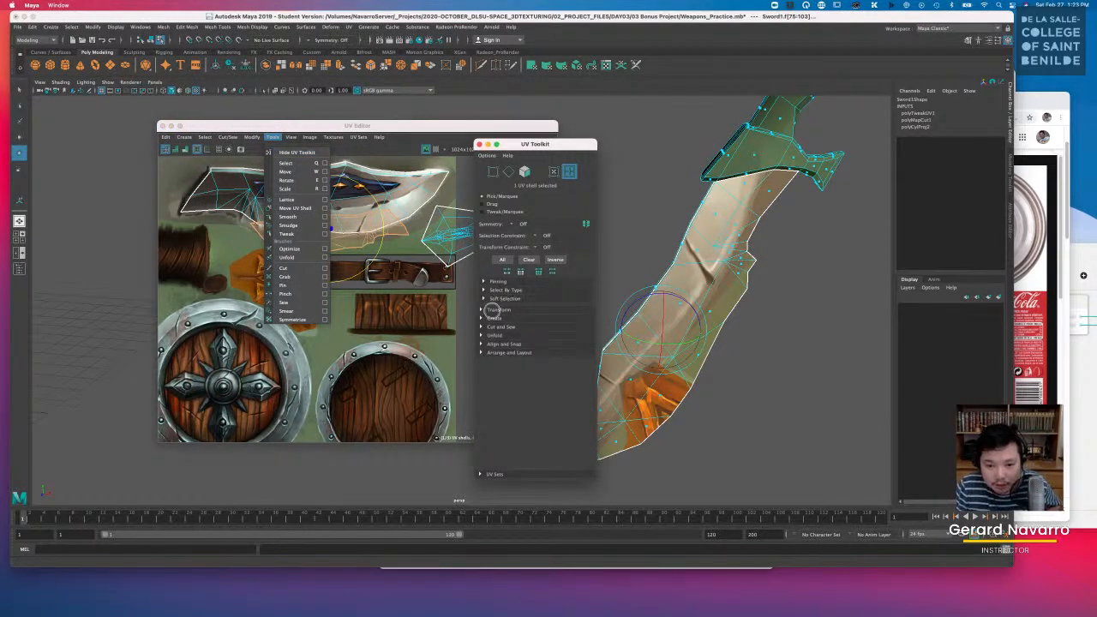
{"action": "left_click", "coordinate": [488, 309]}
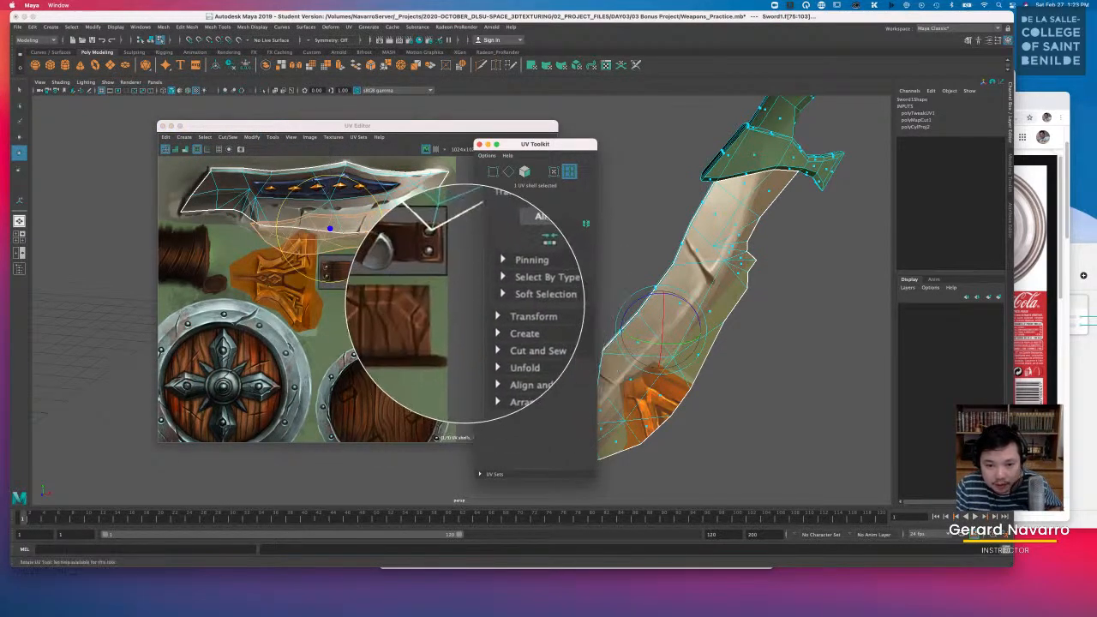
{"action": "left_click", "coordinate": [488, 310]}
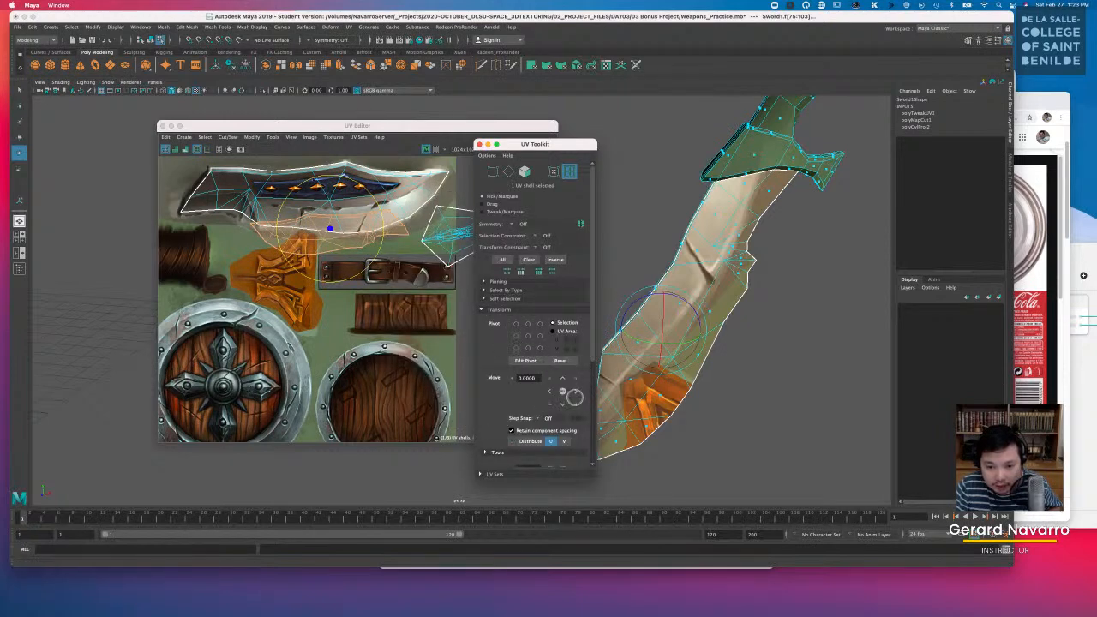
{"action": "scroll", "coordinate": [579, 386], "scroll_direction": "down", "scroll_amount": 5}
{"action": "scroll", "coordinate": [579, 387], "scroll_direction": "down", "scroll_amount": 1}
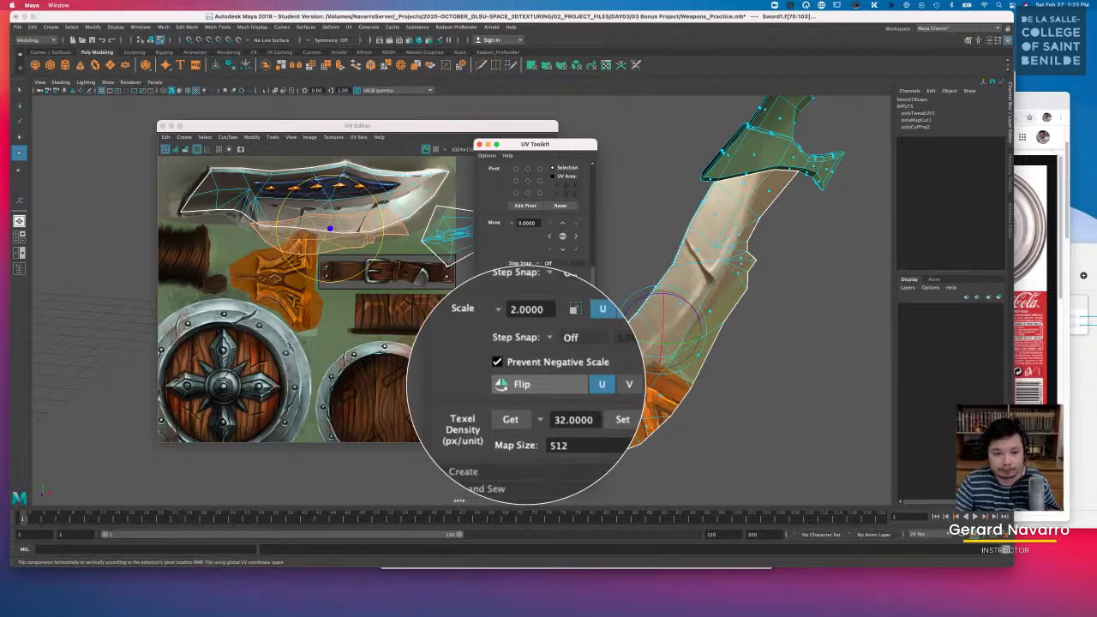
{"action": "left_click", "coordinate": [522, 384]}
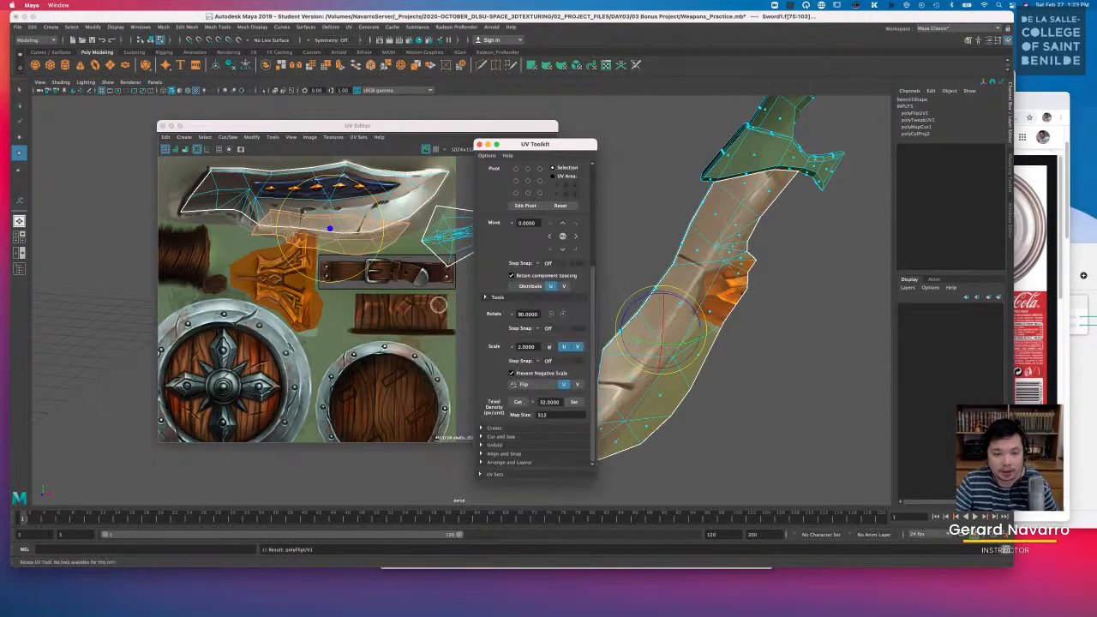
Step: Move the flipped blade shell up onto the painted blade in the atlas
{"action": "middle_click_drag", "start_coordinate": [369, 295], "coordinate": [365, 353], "text": "alt"}
{"action": "mouse_move", "coordinate": [364, 353]}
{"action": "right_mouse_down", "text": "alt"}
{"action": "mouse_move", "coordinate": [431, 362]}
{"action": "mouse_move", "coordinate": [359, 341]}
{"action": "right_mouse_up", "text": "alt"}
{"action": "key", "text": "r"}
{"action": "left_click_drag", "start_coordinate": [312, 260], "coordinate": [336, 187]}
{"action": "key", "text": "w"}
{"action": "key", "text": "r"}
{"action": "key", "text": "e"}
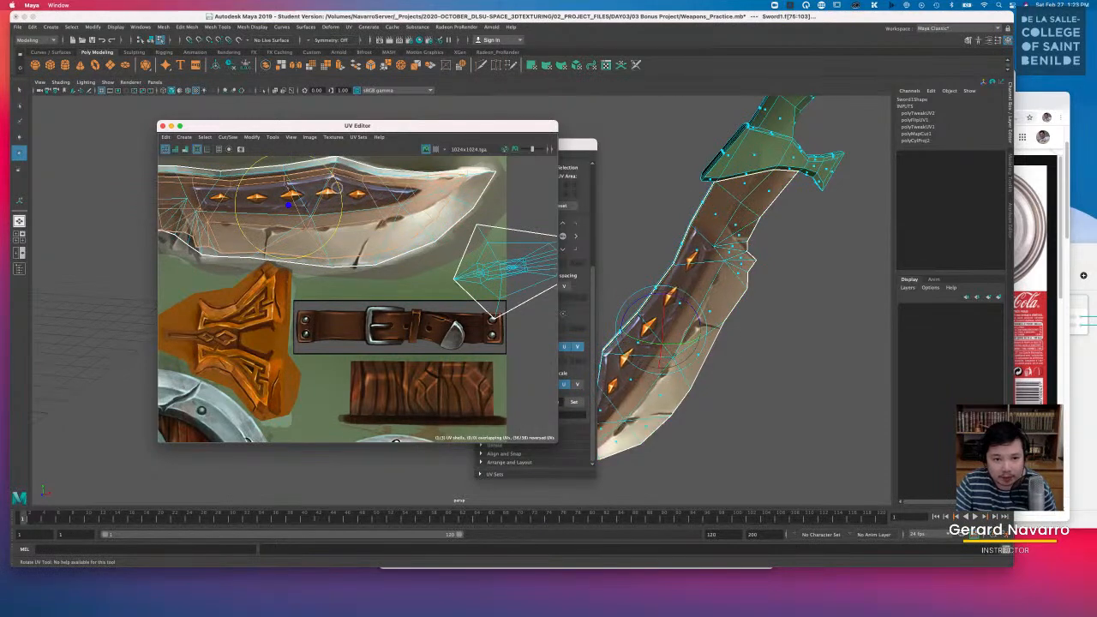
Step: Scale the flipped blade shell slightly and nudge it to line up with the other side's shell on the painted blade
{"action": "middle_click_drag", "start_coordinate": [335, 187], "coordinate": [333, 222], "text": "alt"}
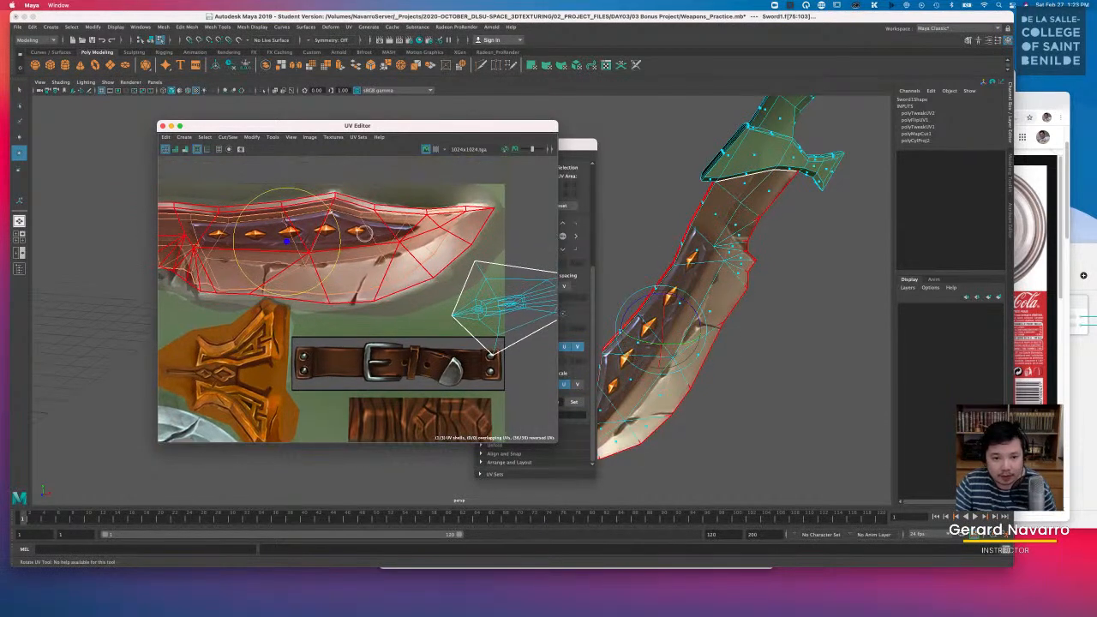
{"action": "key", "text": "r"}
{"action": "left_click_drag", "start_coordinate": [341, 242], "coordinate": [349, 242]}
{"action": "left_click_drag", "start_coordinate": [288, 189], "coordinate": [289, 188]}
{"action": "key", "text": "e"}
{"action": "key", "text": "w"}
{"action": "left_click_drag", "start_coordinate": [287, 242], "coordinate": [283, 235]}
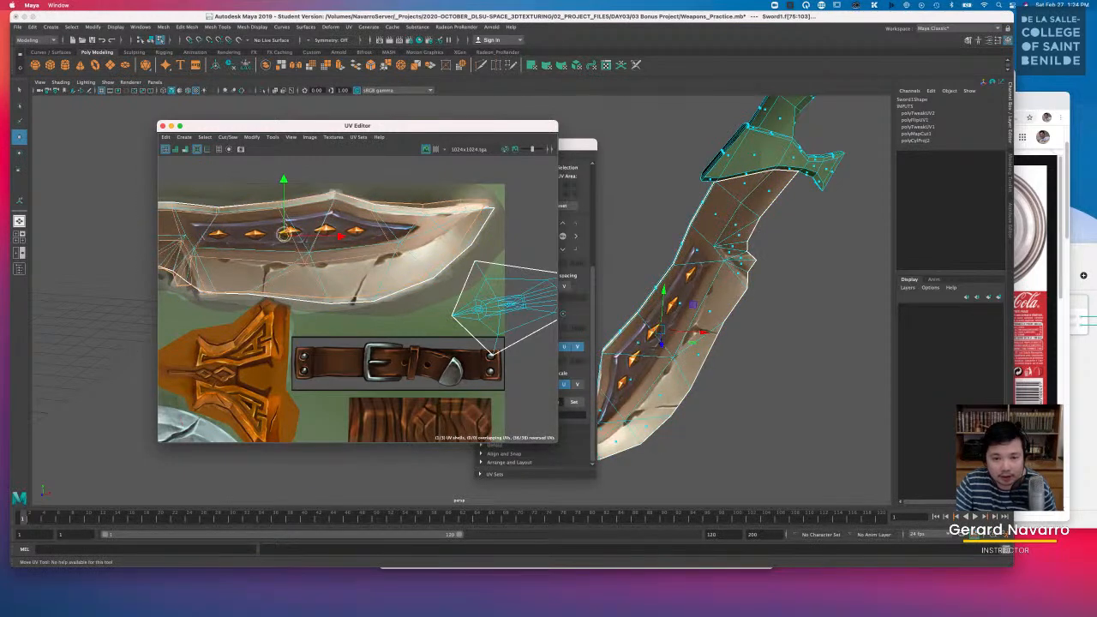
Step: Switch to UV selection and select the flipped shell's UV at the blade tip
{"action": "middle_click_drag", "start_coordinate": [399, 235], "coordinate": [339, 255], "text": "alt"}
{"action": "left_click", "coordinate": [463, 224]}
{"action": "right_click_drag", "start_coordinate": [427, 225], "coordinate": [538, 243], "text": "alt"}
{"action": "middle_click_drag", "start_coordinate": [394, 229], "coordinate": [362, 272], "text": "alt"}
{"action": "right_click_drag", "start_coordinate": [366, 279], "coordinate": [491, 284], "text": "alt"}
{"action": "middle_click_drag", "start_coordinate": [424, 240], "coordinate": [436, 255], "text": "alt"}
{"action": "right_click_drag", "start_coordinate": [425, 233], "coordinate": [463, 234]}
{"action": "left_click_drag", "start_coordinate": [412, 244], "coordinate": [415, 239]}
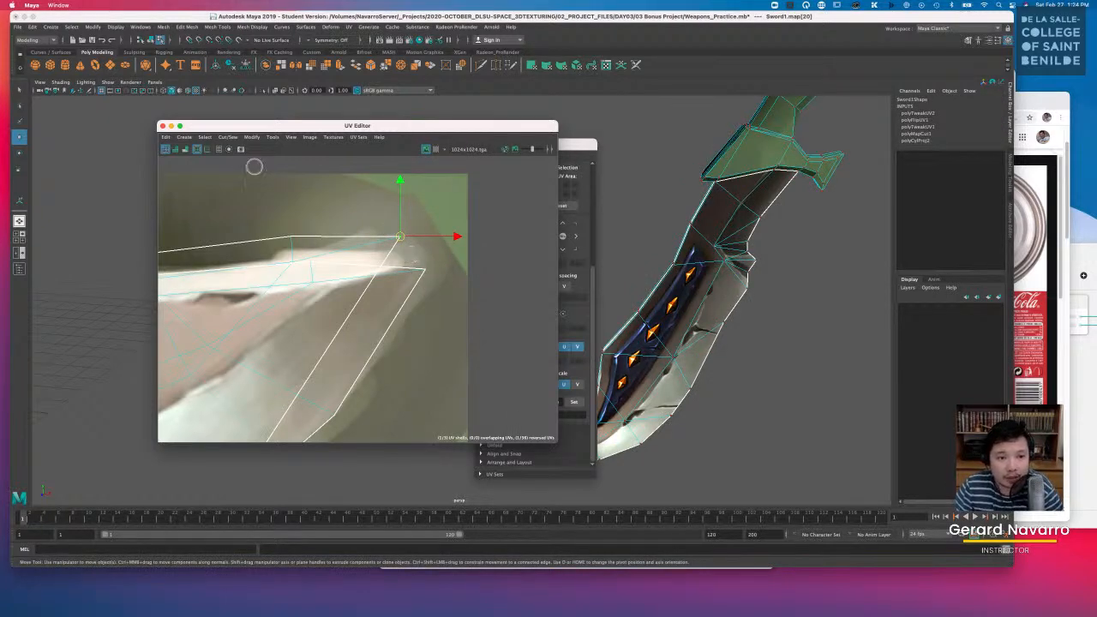
{"action": "left_click", "coordinate": [184, 137]}
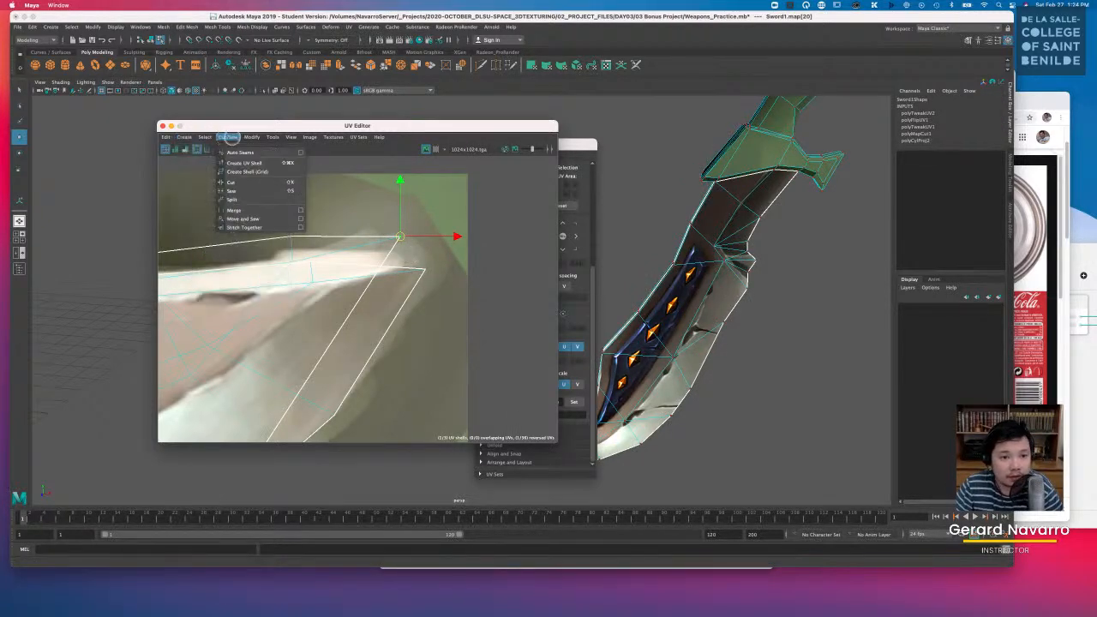
{"action": "mouse_move", "coordinate": [290, 138]}
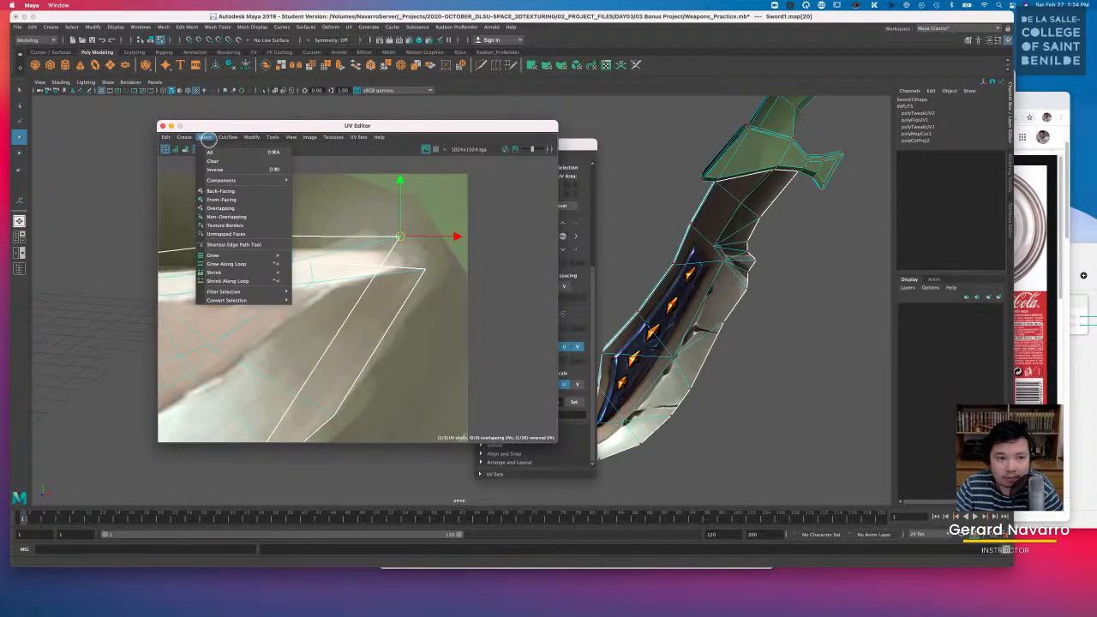
{"action": "left_click", "coordinate": [207, 138]}
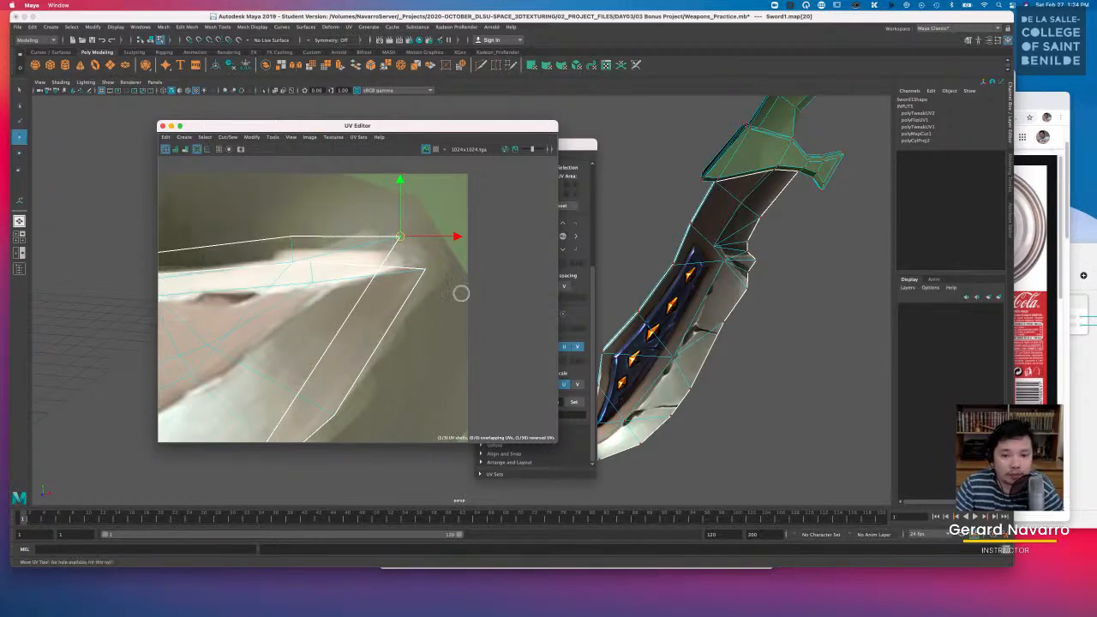
Step: Move the tip UV onto the other shell's tip and align the UVs just behind it with the painted edge
{"action": "middle_click_drag", "start_coordinate": [432, 239], "coordinate": [418, 245], "text": "alt"}
{"action": "left_click_drag", "start_coordinate": [385, 242], "coordinate": [409, 273]}
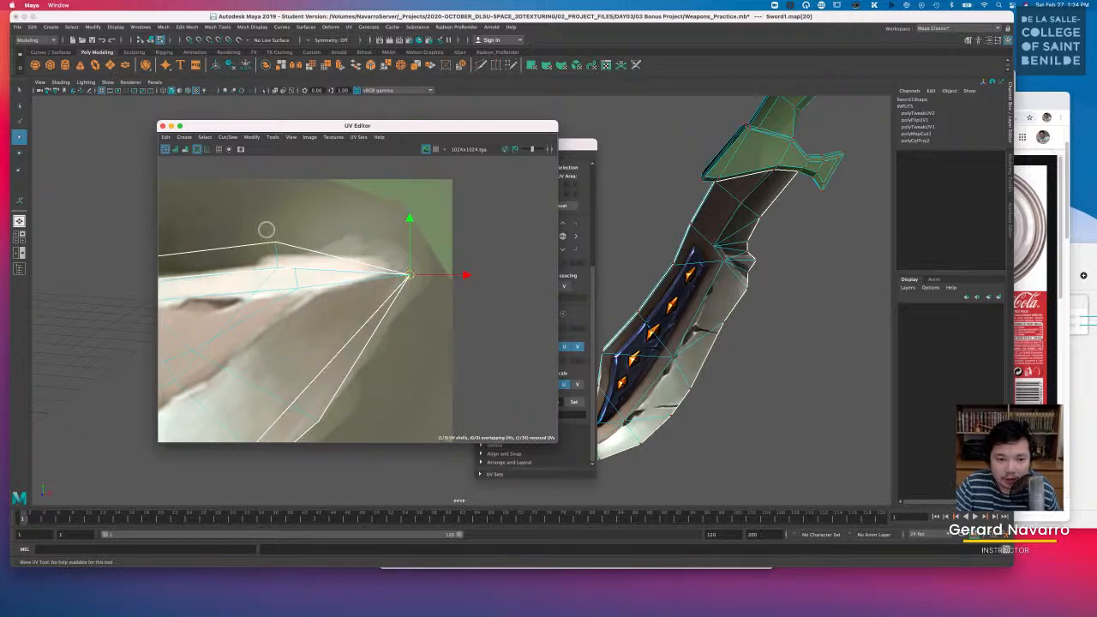
{"action": "left_click_drag", "start_coordinate": [280, 244], "coordinate": [296, 292]}
{"action": "right_click_drag", "start_coordinate": [301, 303], "coordinate": [565, 373], "text": "alt"}
{"action": "left_click_drag", "start_coordinate": [291, 277], "coordinate": [290, 265]}
Step: Move the next pair of spine UVs behind the tip onto the matching UVs of the other blade side
{"action": "right_click_drag", "start_coordinate": [292, 268], "coordinate": [188, 265], "text": "alt"}
{"action": "middle_click_drag", "start_coordinate": [188, 265], "coordinate": [505, 274], "text": "alt"}
{"action": "left_click", "coordinate": [368, 307]}
{"action": "key", "text": "w"}
{"action": "left_click_drag", "start_coordinate": [341, 261], "coordinate": [368, 309]}
{"action": "left_click", "coordinate": [366, 320]}
{"action": "key", "text": "w"}
Step: Align the border and inner UVs at the spine's bend before the peak with the other side's UVs
{"action": "middle_click_drag", "start_coordinate": [198, 276], "coordinate": [501, 319], "text": "alt"}
{"action": "left_click", "coordinate": [345, 271]}
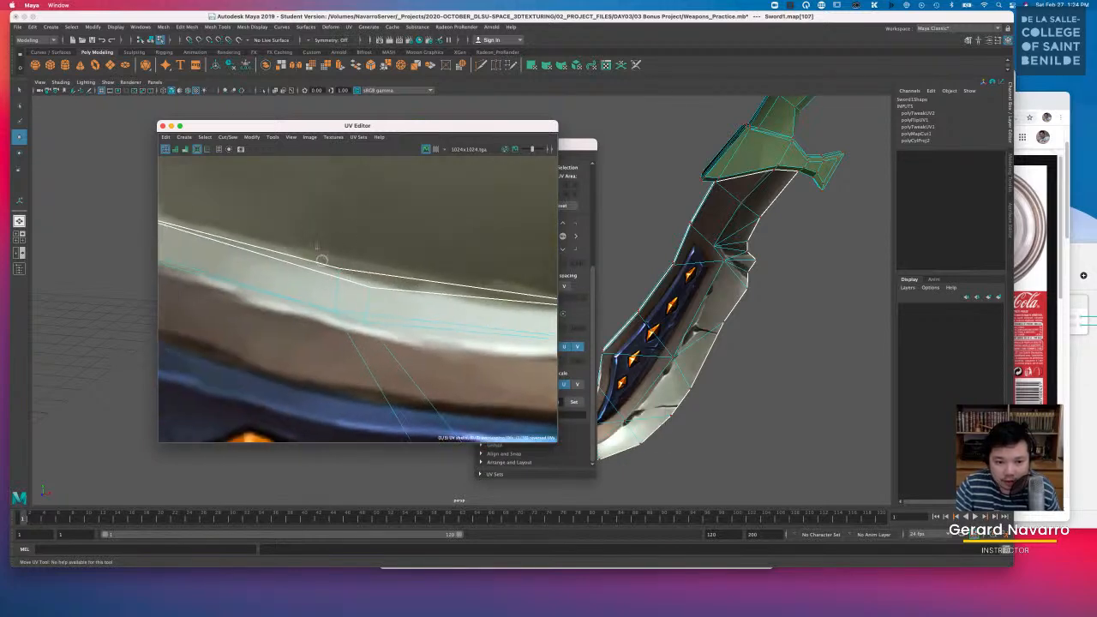
{"action": "key", "text": "w"}
{"action": "left_click_drag", "start_coordinate": [338, 304], "coordinate": [367, 310]}
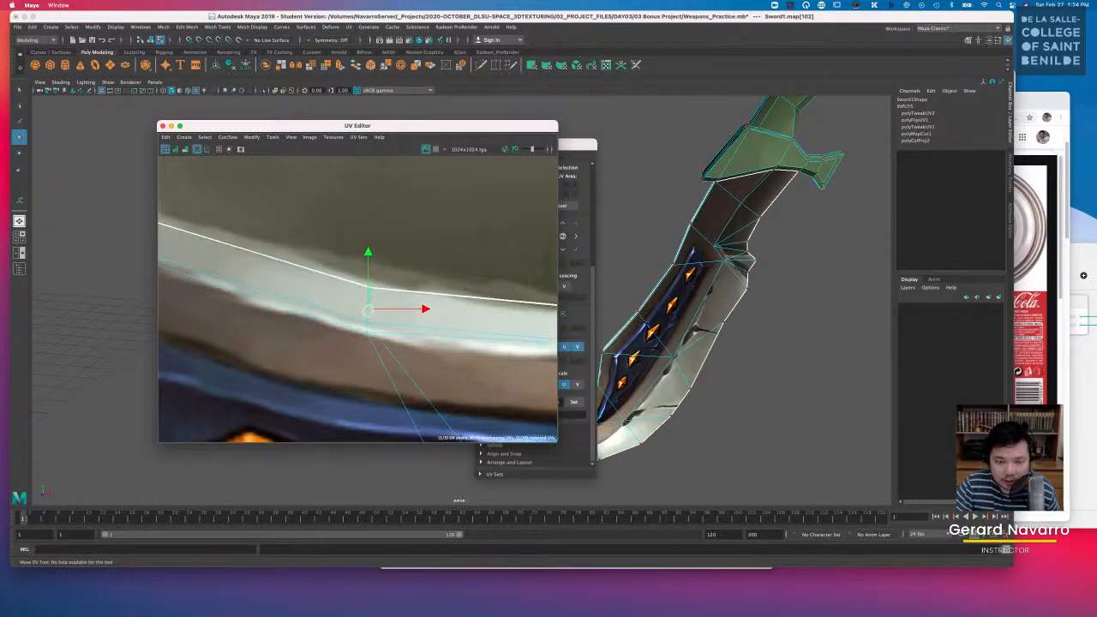
{"action": "left_click", "coordinate": [372, 336]}
{"action": "left_click_drag", "start_coordinate": [366, 330], "coordinate": [367, 323]}
Step: Place the inner UV at the spine's peak onto the other shell's matching UV along the painted bevel
{"action": "middle_click_drag", "start_coordinate": [262, 287], "coordinate": [485, 372], "text": "alt"}
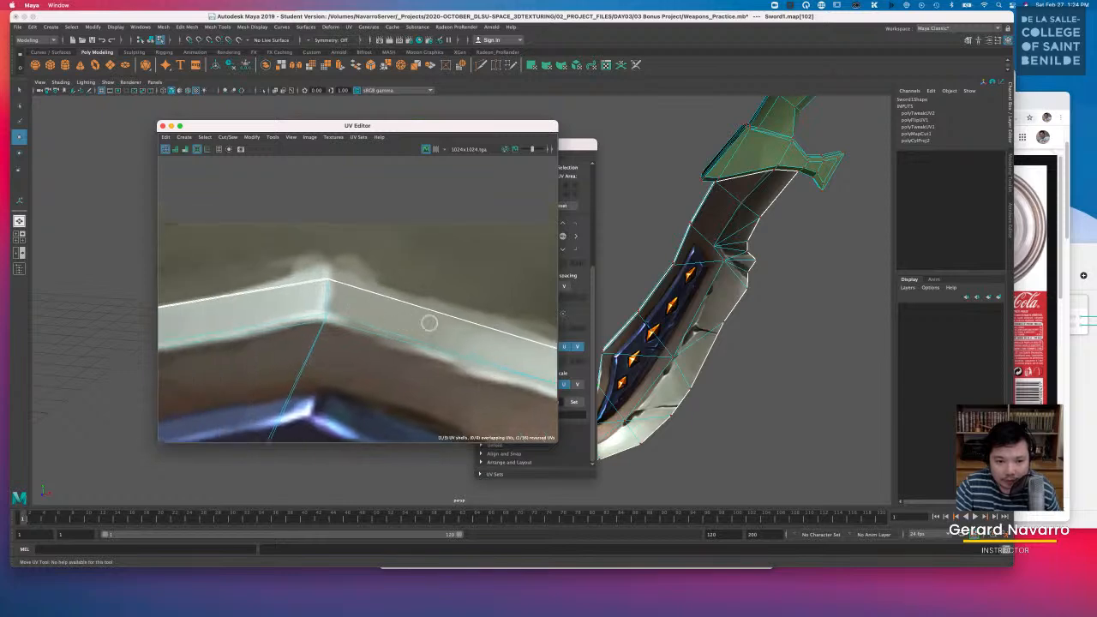
{"action": "scroll", "coordinate": [404, 336], "scroll_direction": "up", "scroll_amount": 5}
{"action": "key", "text": "w"}
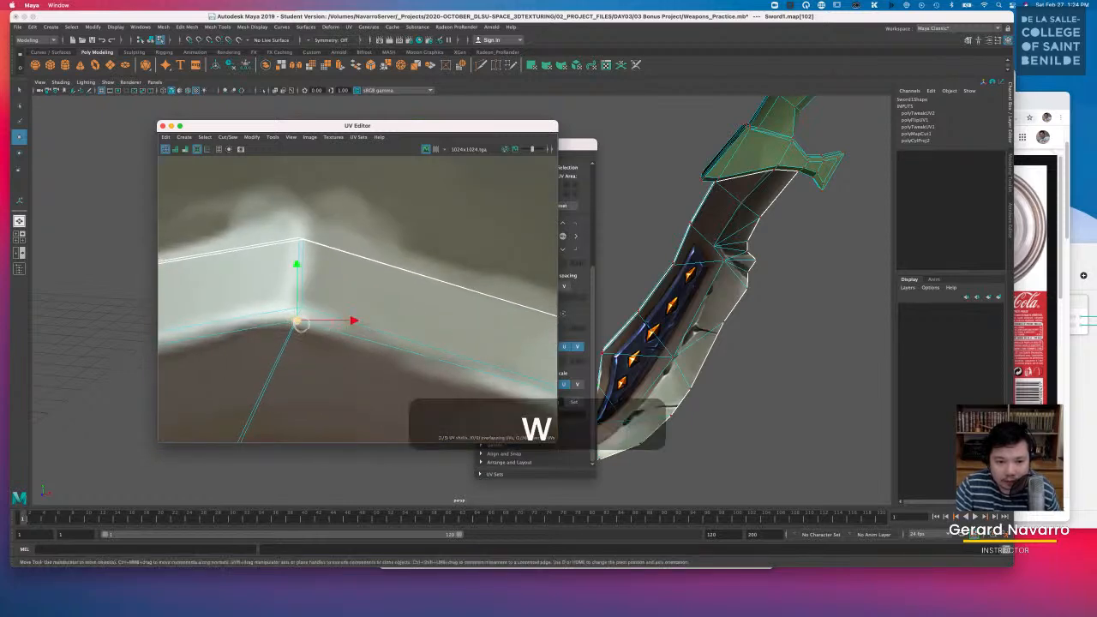
{"action": "left_click", "coordinate": [303, 309]}
Step: Move the border and inner spine UVs just past the peak onto the other shell's matching UVs
{"action": "scroll", "coordinate": [343, 334], "scroll_direction": "down", "scroll_amount": 2}
{"action": "mouse_move", "coordinate": [341, 342]}
{"action": "middle_mouse_down", "text": "alt"}
{"action": "mouse_move", "coordinate": [514, 313]}
{"action": "mouse_move", "coordinate": [409, 333]}
{"action": "middle_mouse_up", "text": "alt"}
{"action": "scroll", "coordinate": [346, 302], "scroll_direction": "down", "scroll_amount": 2}
{"action": "middle_click_drag", "start_coordinate": [299, 309], "coordinate": [464, 278], "text": "alt"}
{"action": "middle_click_drag", "start_coordinate": [293, 286], "coordinate": [357, 284], "text": "alt"}
{"action": "scroll", "coordinate": [350, 283], "scroll_direction": "up", "scroll_amount": 1}
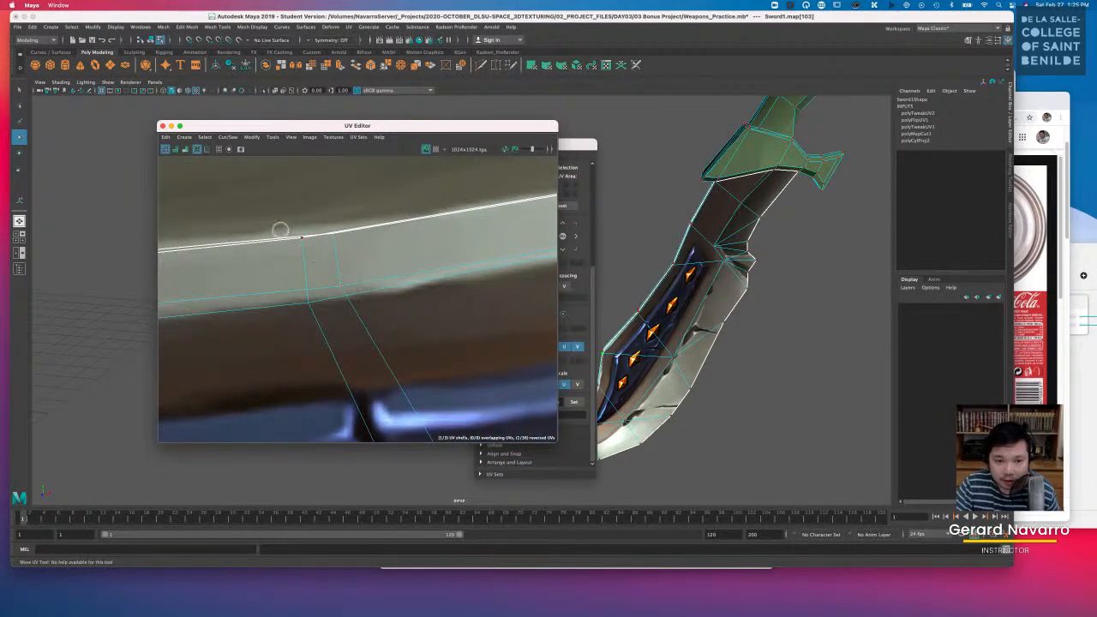
{"action": "left_click_drag", "start_coordinate": [312, 301], "coordinate": [312, 297]}
{"action": "left_click_drag", "start_coordinate": [304, 239], "coordinate": [333, 234]}
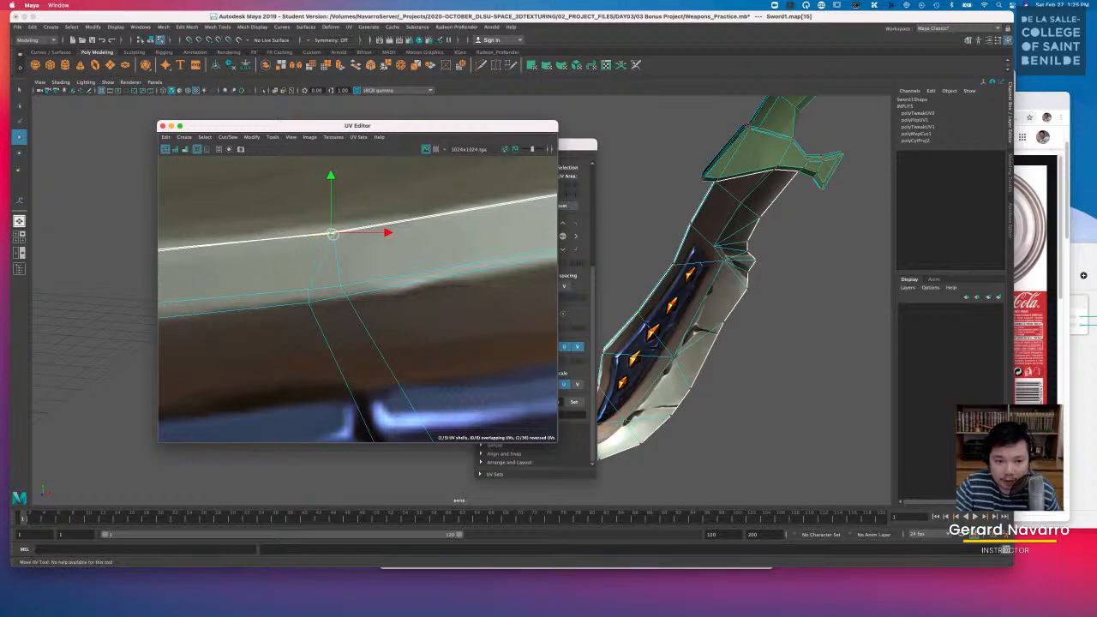
{"action": "left_click_drag", "start_coordinate": [317, 296], "coordinate": [345, 289]}
Step: Align the inner and border UVs at the spine's dip near the blue inlay's base end with the other shell
{"action": "mouse_move", "coordinate": [295, 285]}
{"action": "middle_mouse_down", "text": "alt"}
{"action": "mouse_move", "coordinate": [472, 273]}
{"action": "mouse_move", "coordinate": [395, 281]}
{"action": "middle_mouse_up", "text": "alt"}
{"action": "mouse_move", "coordinate": [283, 289]}
{"action": "middle_mouse_down", "text": "alt"}
{"action": "mouse_move", "coordinate": [420, 276]}
{"action": "mouse_move", "coordinate": [350, 273]}
{"action": "middle_mouse_up", "text": "alt"}
{"action": "key", "text": "w"}
{"action": "left_click_drag", "start_coordinate": [360, 269], "coordinate": [347, 304]}
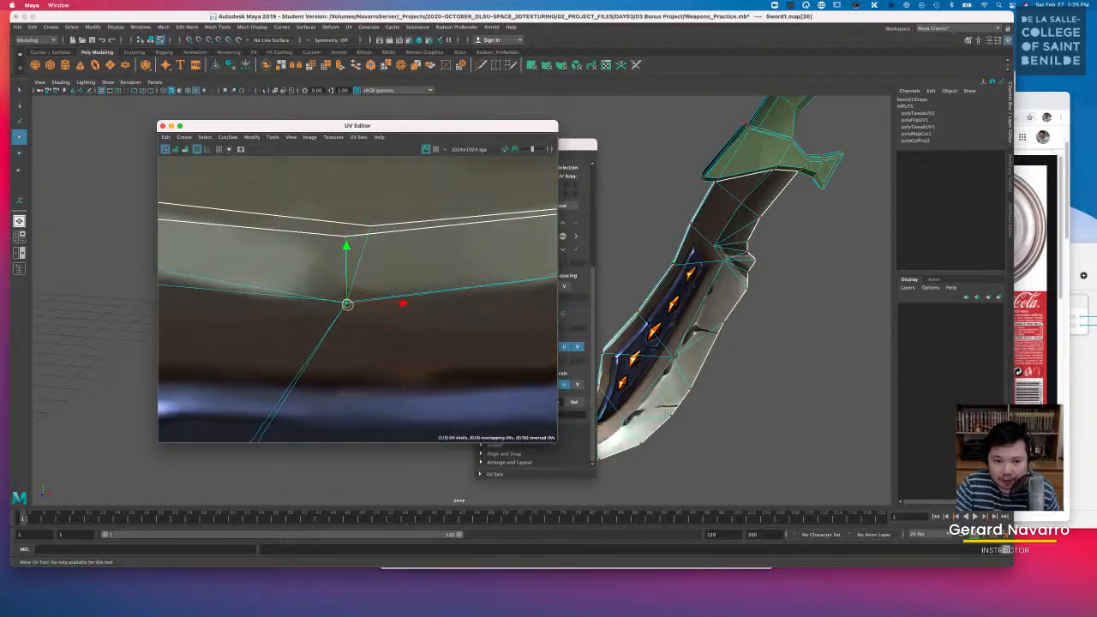
{"action": "left_click", "coordinate": [370, 226]}
{"action": "left_click_drag", "start_coordinate": [369, 226], "coordinate": [345, 236]}
Step: Move the next inner and border spine UVs toward the blade's base onto the painted bevel
{"action": "middle_click_drag", "start_coordinate": [280, 228], "coordinate": [468, 260], "text": "alt"}
{"action": "left_click", "coordinate": [341, 265]}
{"action": "key", "text": "w"}
{"action": "left_click_drag", "start_coordinate": [370, 282], "coordinate": [350, 307]}
{"action": "left_click", "coordinate": [367, 230]}
{"action": "left_click_drag", "start_coordinate": [371, 237], "coordinate": [361, 253]}
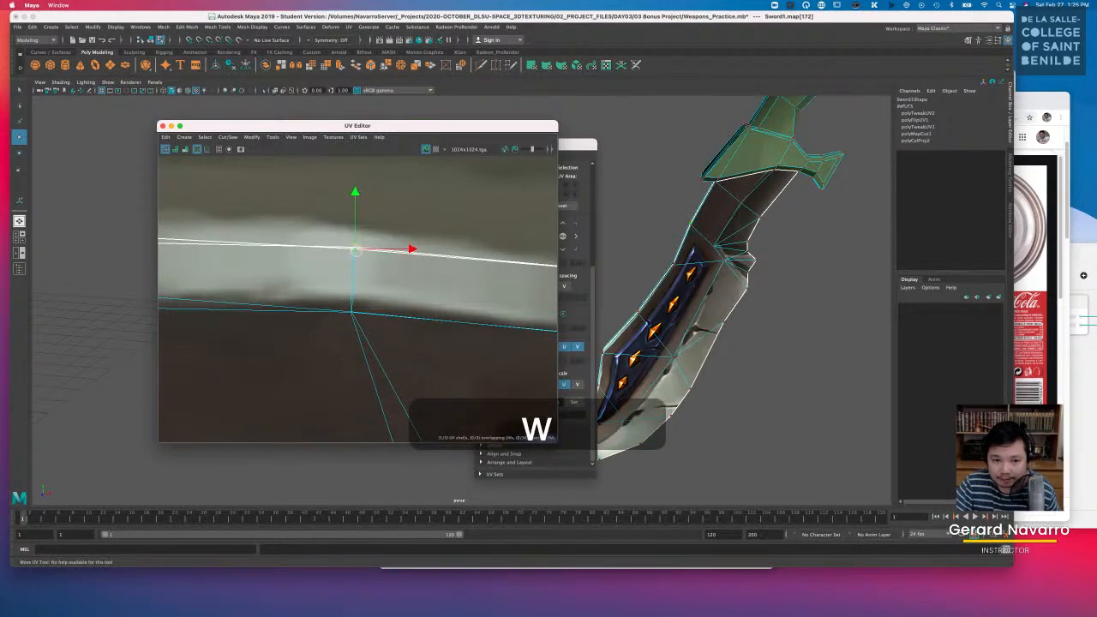
Step: Examine the duplicated sword's textured blade and its guard from several angles in object mode
{"action": "scroll", "coordinate": [343, 245], "scroll_direction": "down", "scroll_amount": 5}
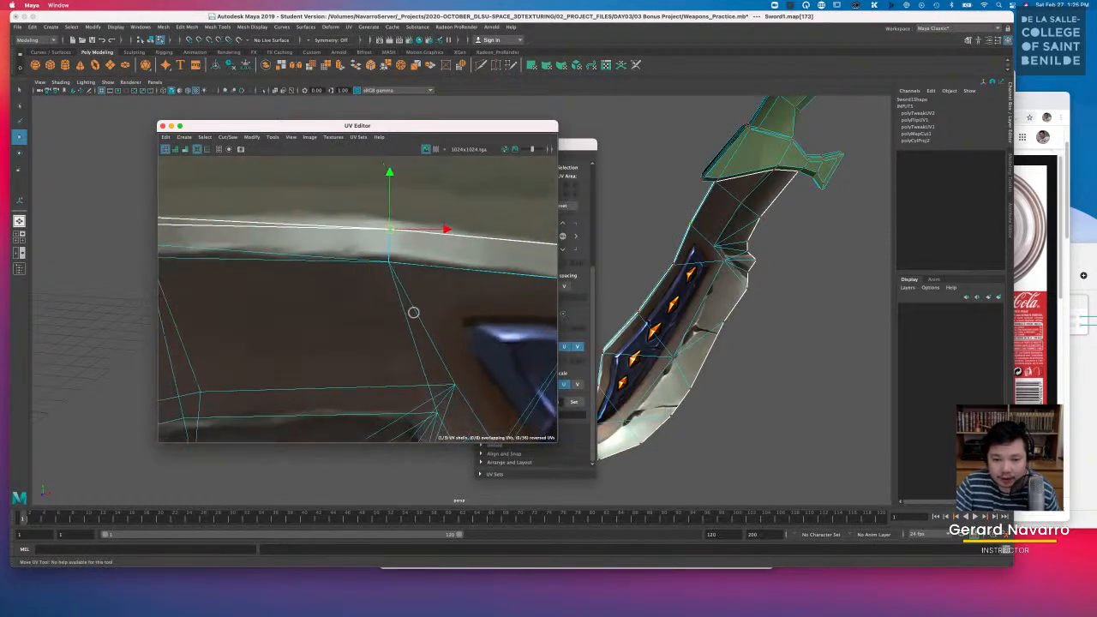
{"action": "scroll", "coordinate": [424, 311], "scroll_direction": "down", "scroll_amount": 2}
{"action": "left_click_drag", "start_coordinate": [708, 313], "coordinate": [710, 290], "text": "alt"}
{"action": "left_click_drag", "start_coordinate": [714, 294], "coordinate": [754, 309], "text": "alt"}
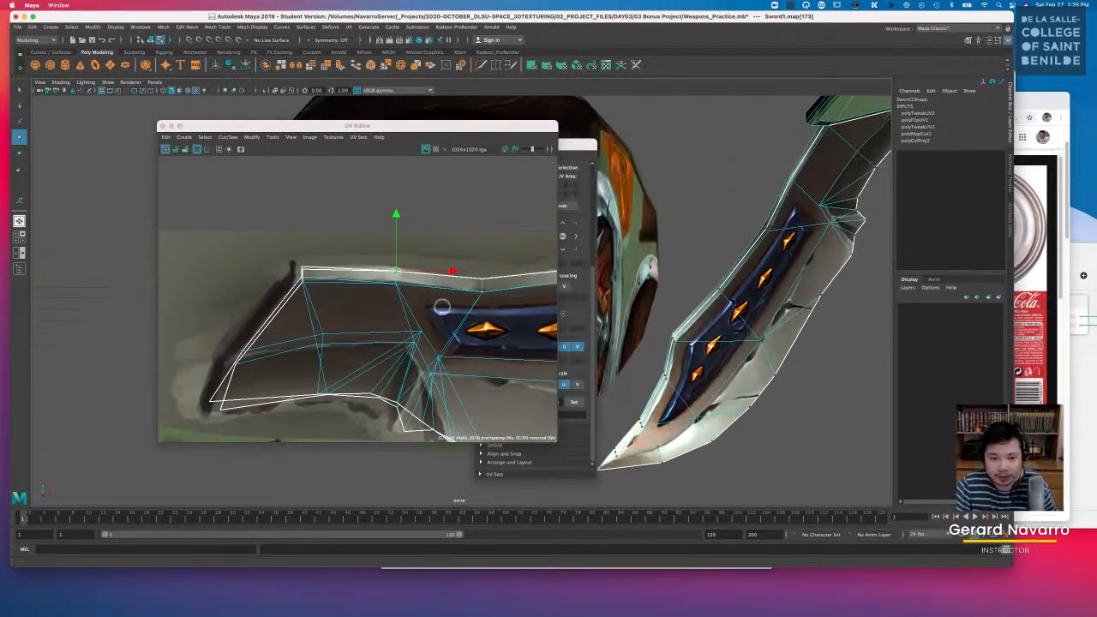
{"action": "scroll", "coordinate": [404, 237], "scroll_direction": "up", "scroll_amount": 3}
{"action": "left_click_drag", "start_coordinate": [759, 352], "coordinate": [737, 312], "text": "alt"}
{"action": "right_click_drag", "start_coordinate": [738, 288], "coordinate": [767, 283]}
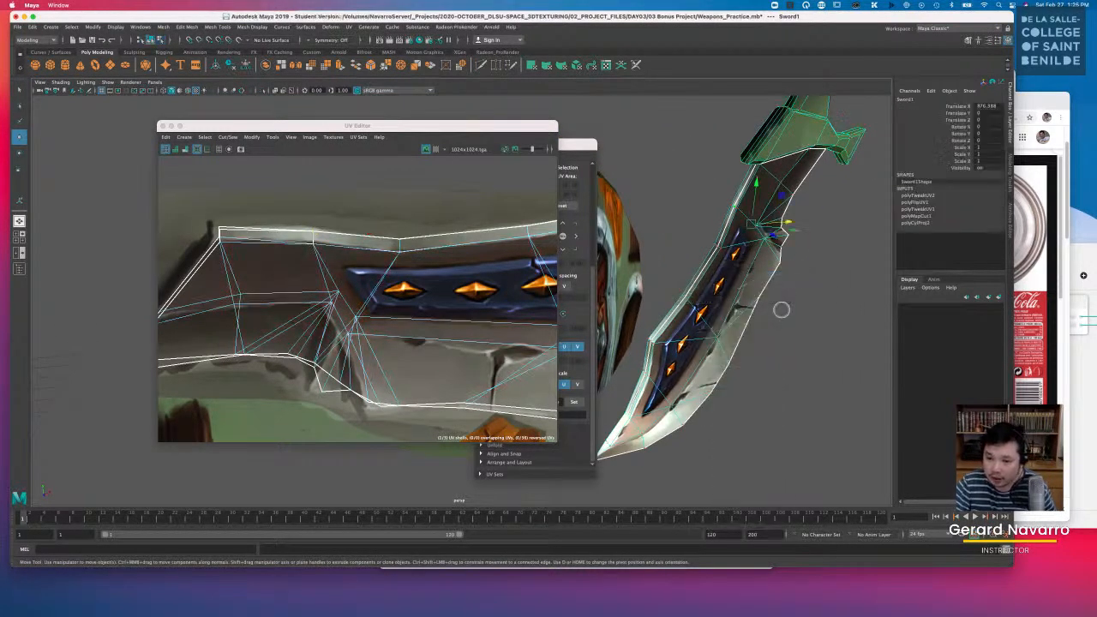
{"action": "left_click", "coordinate": [758, 272]}
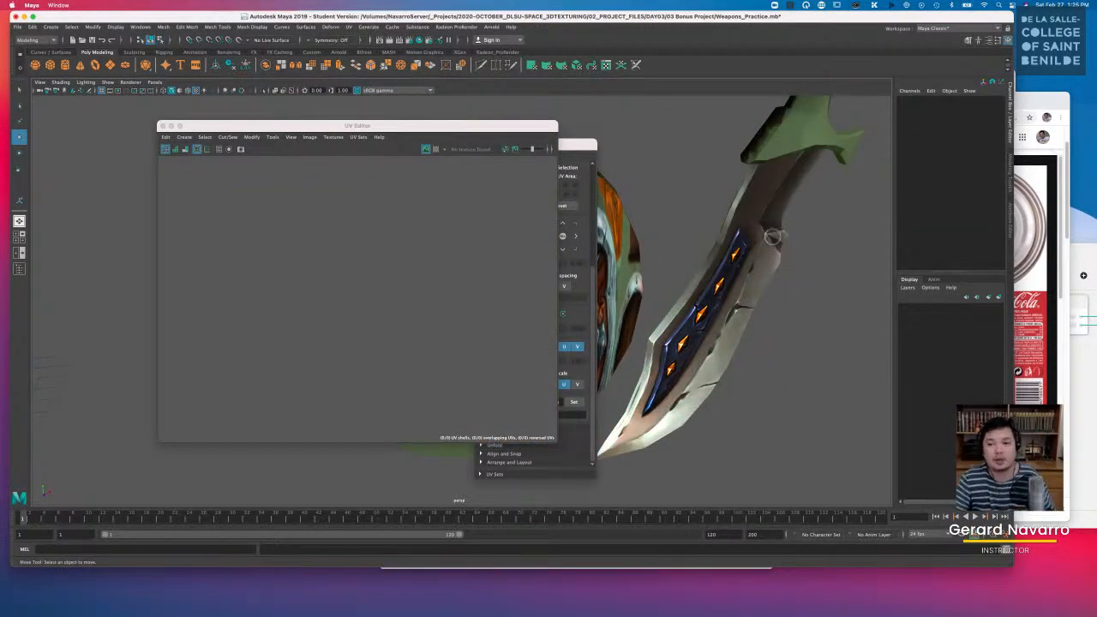
{"action": "left_click", "coordinate": [758, 237]}
{"action": "scroll", "coordinate": [790, 222], "scroll_direction": "up", "scroll_amount": 3}
{"action": "left_click_drag", "start_coordinate": [789, 226], "coordinate": [790, 324], "text": "alt"}
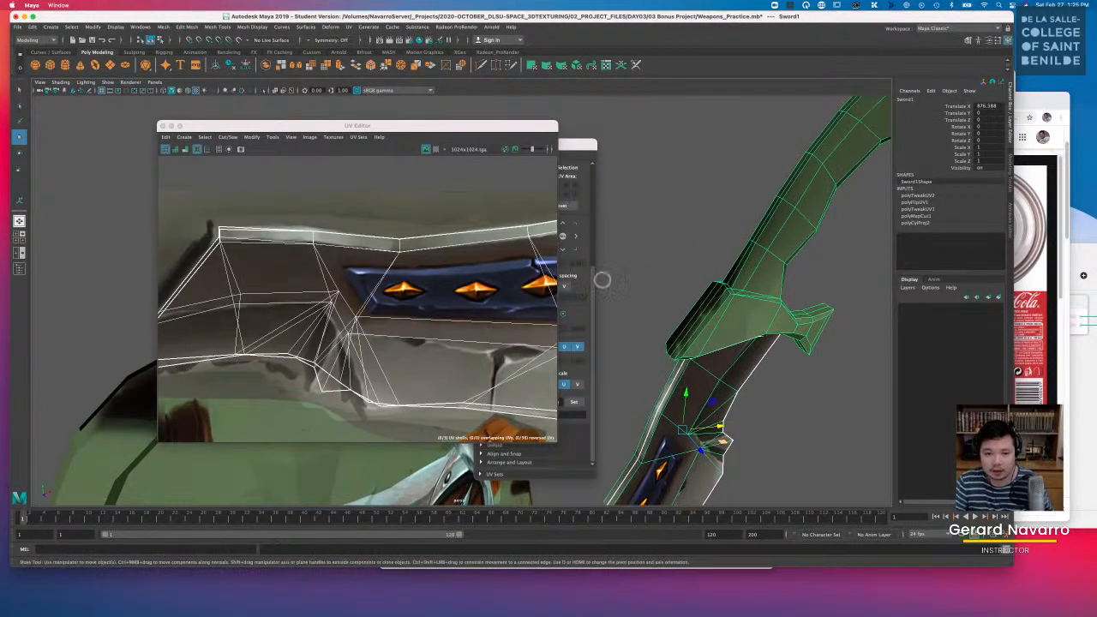
Step: Close the UV Toolkit and move the UV Editor window clear of the sword models
{"action": "scroll", "coordinate": [257, 238], "scroll_direction": "down", "scroll_amount": 5}
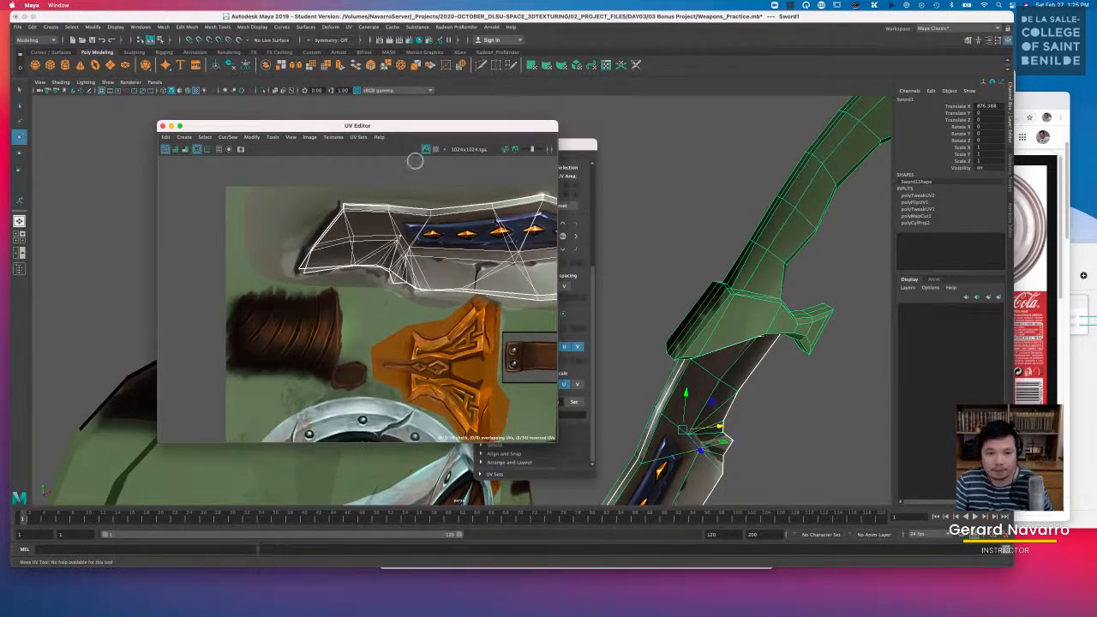
{"action": "left_click_drag", "start_coordinate": [419, 132], "coordinate": [385, 138]}
{"action": "left_click_drag", "start_coordinate": [729, 257], "coordinate": [669, 282], "text": "alt"}
{"action": "left_click", "coordinate": [531, 144]}
{"action": "left_click_drag", "start_coordinate": [540, 146], "coordinate": [651, 147]}
{"action": "left_click", "coordinate": [590, 145]}
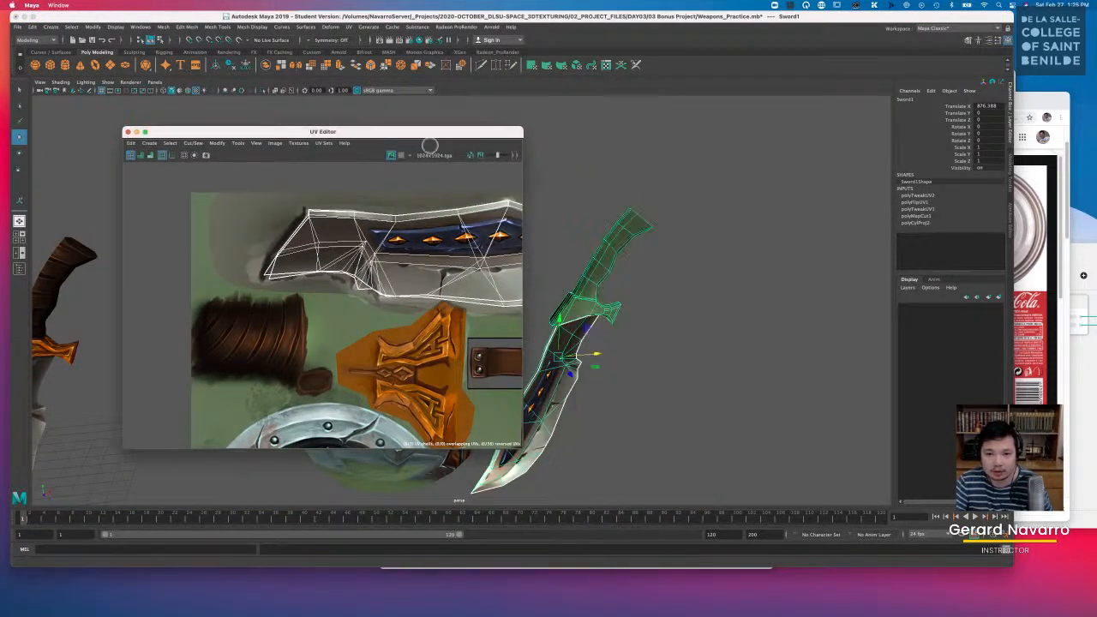
{"action": "left_click_drag", "start_coordinate": [429, 137], "coordinate": [580, 148]}
Step: Select the original sword and examine how its handle UV shells fit the painted grip in the atlas
{"action": "scroll", "coordinate": [426, 237], "scroll_direction": "down", "scroll_amount": 3}
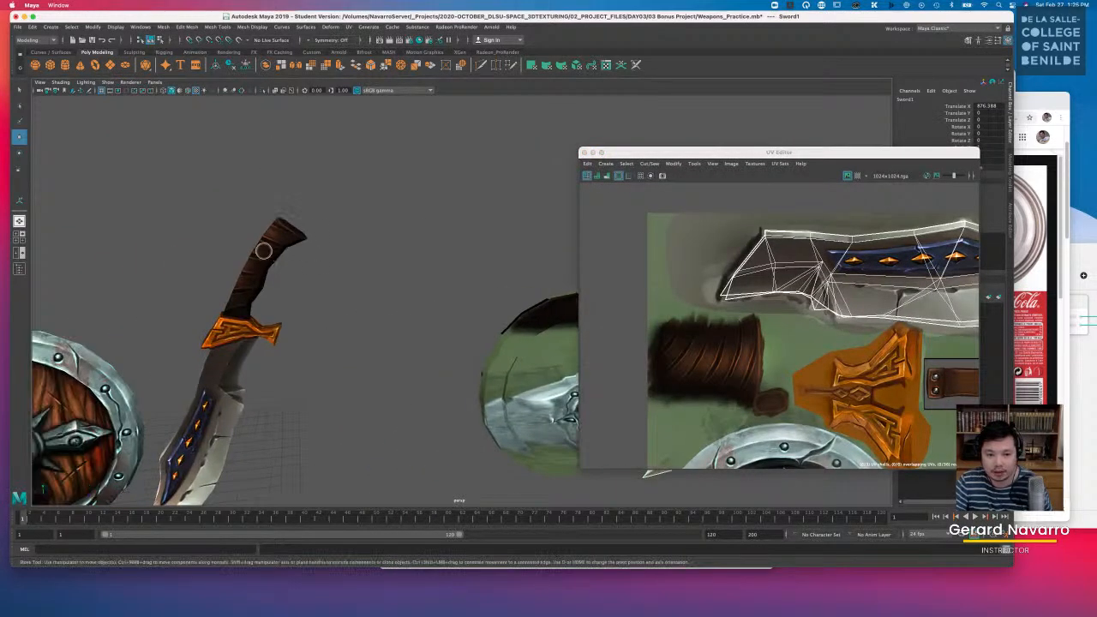
{"action": "left_click", "coordinate": [265, 252]}
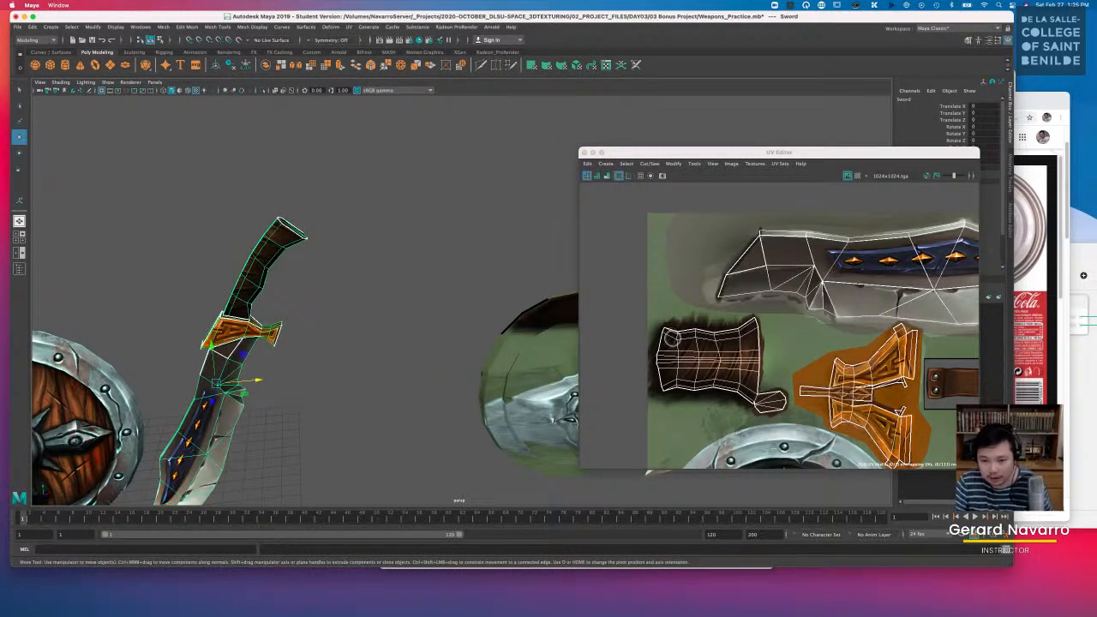
{"action": "scroll", "coordinate": [723, 374], "scroll_direction": "up", "scroll_amount": 3}
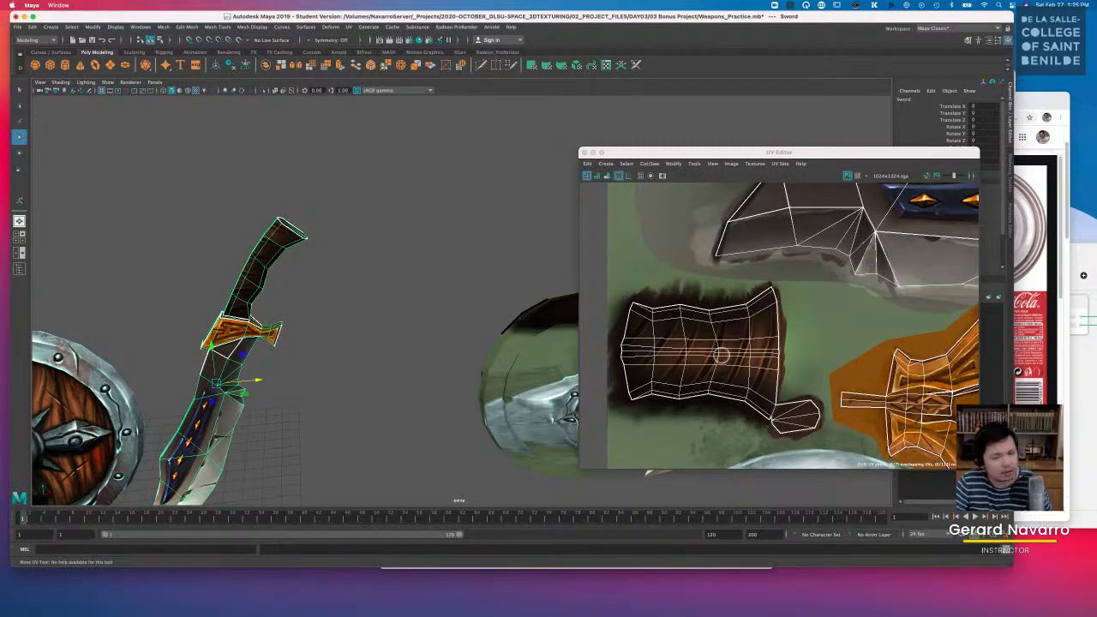
{"action": "middle_click_drag", "start_coordinate": [695, 355], "coordinate": [723, 356], "text": "alt"}
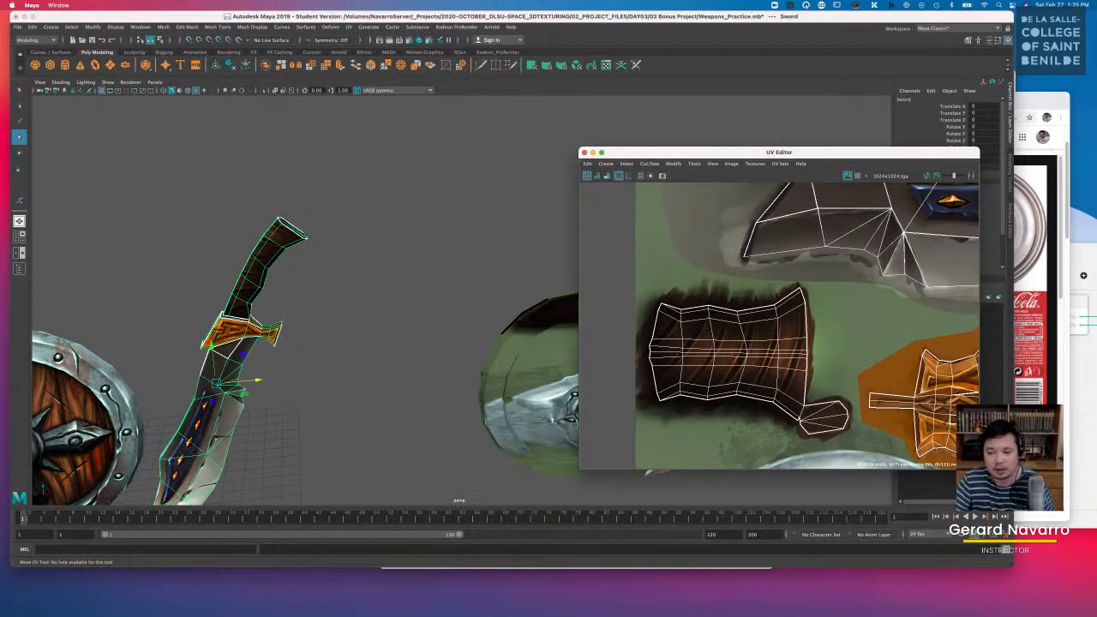
{"action": "left_click_drag", "start_coordinate": [234, 248], "coordinate": [176, 263], "text": "alt"}
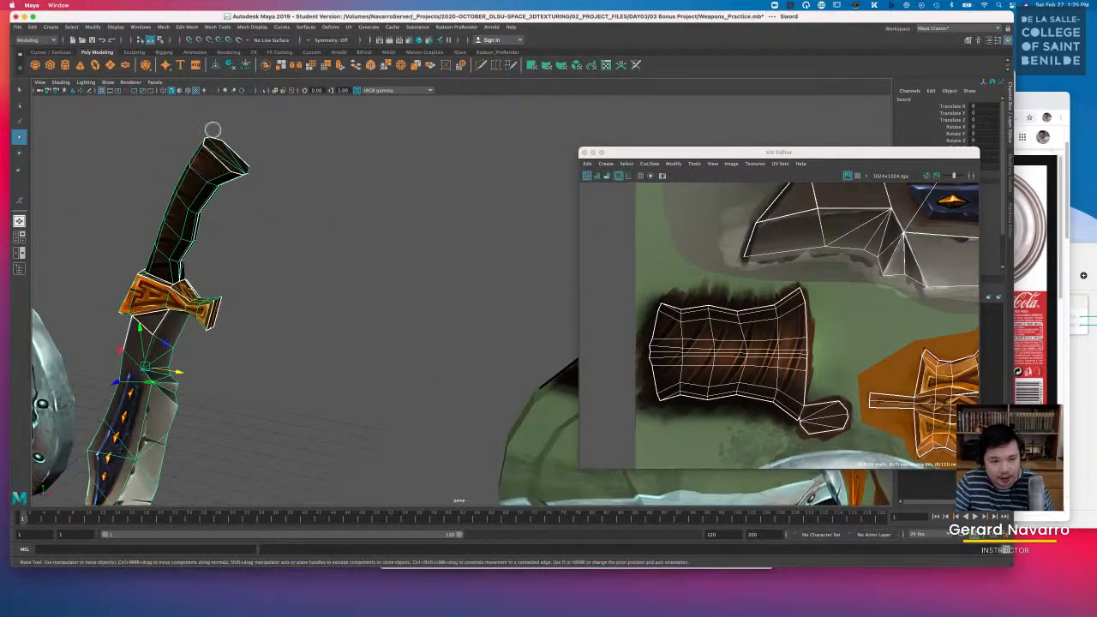
Step: Examine closely where the original sword's grip meets the guard
{"action": "left_click_drag", "start_coordinate": [243, 194], "coordinate": [365, 266], "text": "alt"}
{"action": "middle_click_drag", "start_coordinate": [221, 288], "coordinate": [300, 240], "text": "alt"}
{"action": "right_click_drag", "start_coordinate": [230, 288], "coordinate": [321, 316], "text": "alt"}
{"action": "middle_click_drag", "start_coordinate": [253, 295], "coordinate": [309, 321], "text": "alt"}
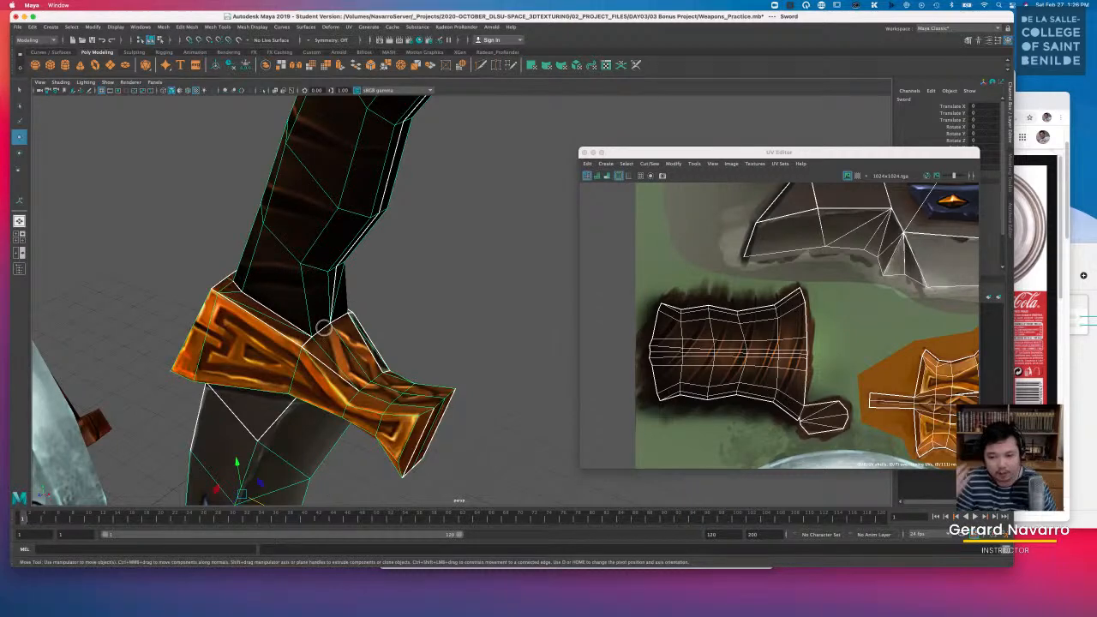
Step: Move the UV Editor off the duplicated sword and switch that sword to edge selection
{"action": "left_click_drag", "start_coordinate": [741, 152], "coordinate": [337, 155]}
{"action": "left_click_drag", "start_coordinate": [651, 262], "coordinate": [708, 296], "text": "alt"}
{"action": "left_click", "coordinate": [759, 302]}
{"action": "right_click_drag", "start_coordinate": [708, 295], "coordinate": [717, 322]}
{"action": "left_click_drag", "start_coordinate": [717, 322], "coordinate": [731, 350], "text": "alt"}
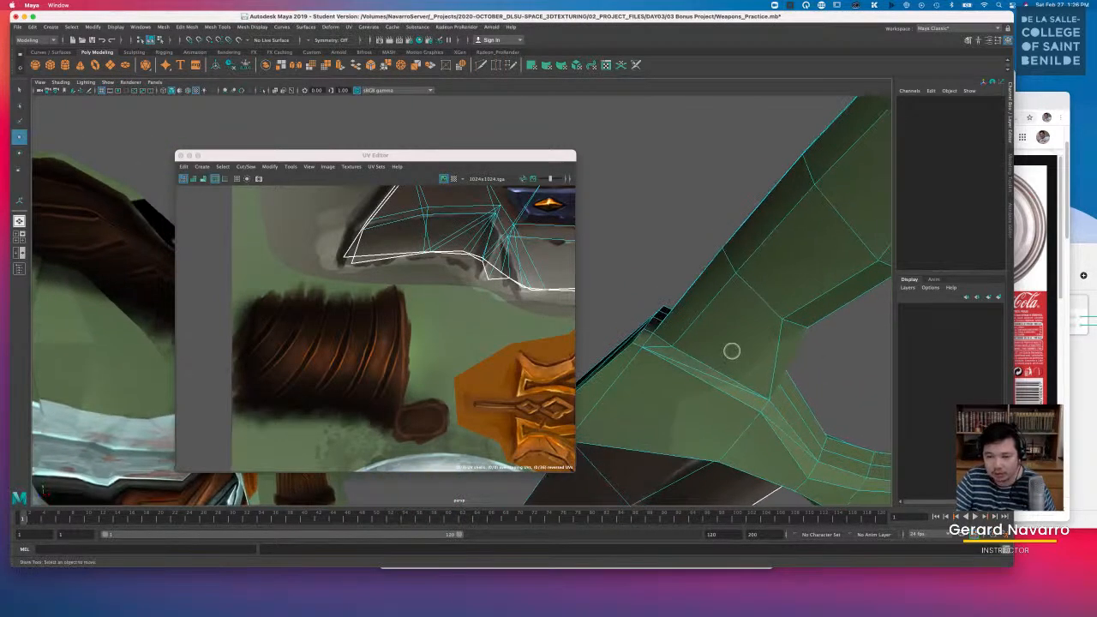
{"action": "right_click_drag", "start_coordinate": [731, 350], "coordinate": [647, 310], "text": "alt"}
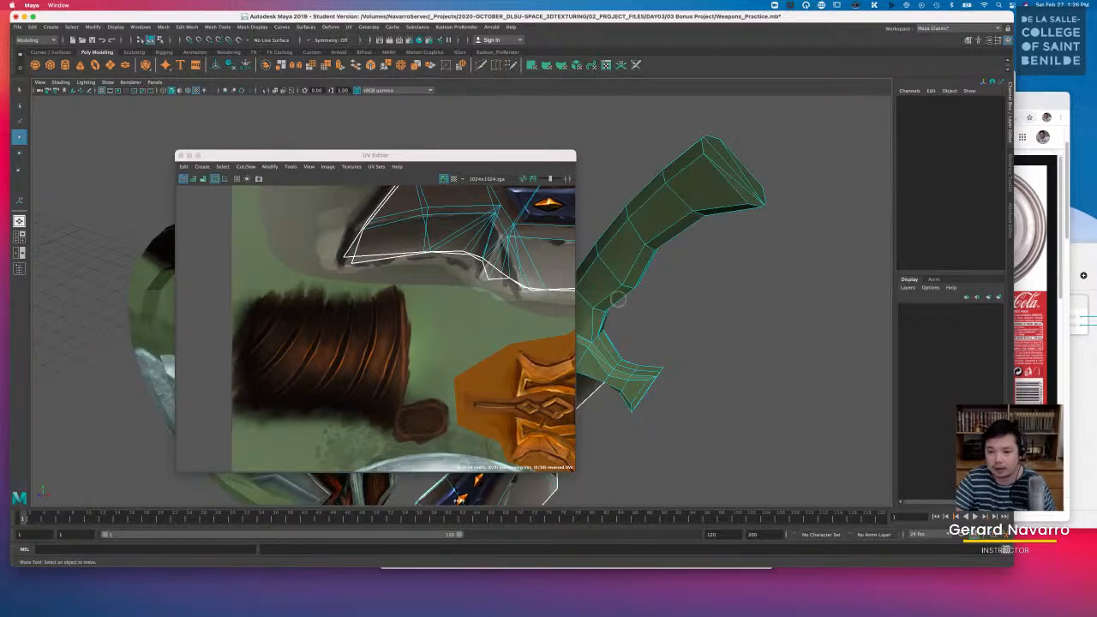
Step: Select the first edges where the duplicated sword's grip meets the guard and minimize the UV Editor
{"action": "left_click_drag", "start_coordinate": [607, 292], "coordinate": [634, 289], "text": "alt"}
{"action": "right_click_drag", "start_coordinate": [634, 289], "coordinate": [721, 310], "text": "alt"}
{"action": "left_click_drag", "start_coordinate": [722, 310], "coordinate": [680, 321], "text": "alt"}
{"action": "right_click_drag", "start_coordinate": [679, 321], "coordinate": [695, 363], "text": "alt"}
{"action": "left_click", "coordinate": [659, 378]}
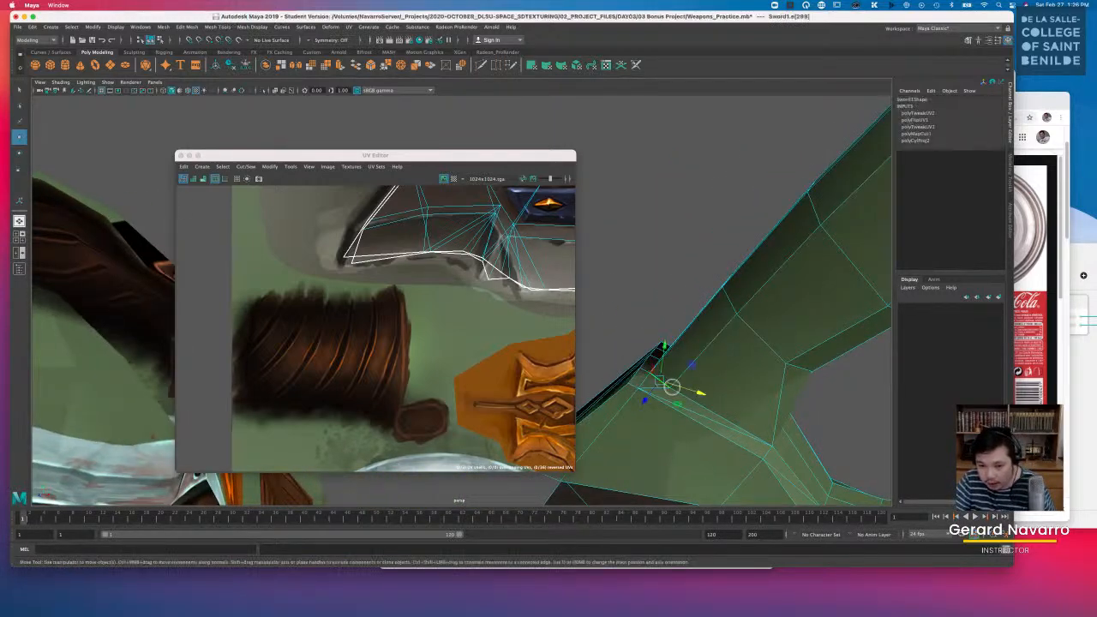
{"action": "left_click_drag", "start_coordinate": [715, 405], "coordinate": [498, 157], "text": "alt"}
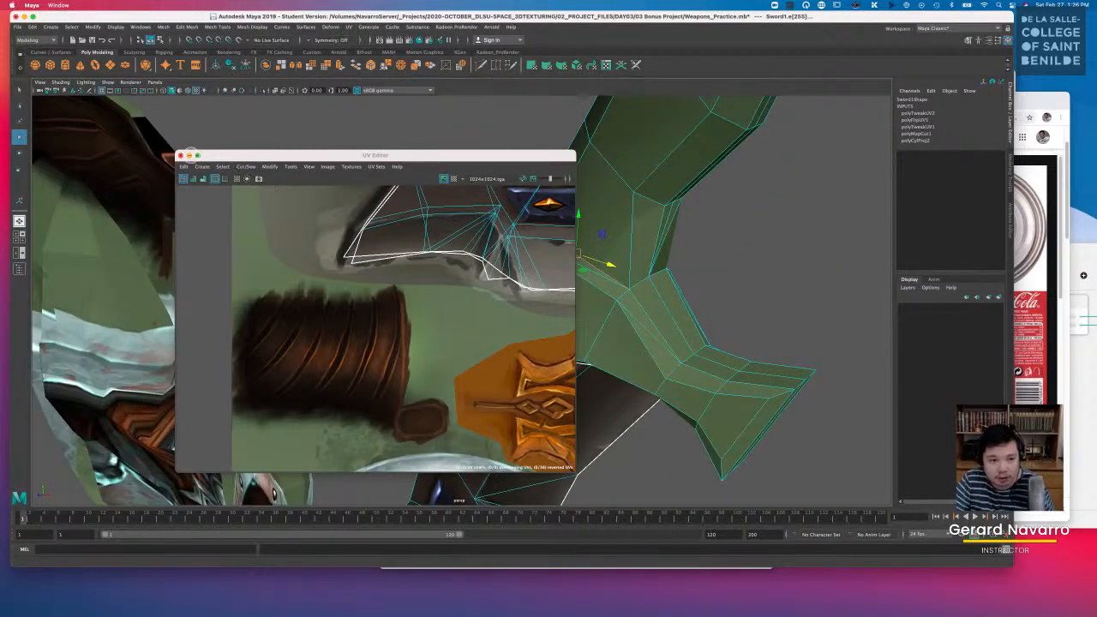
{"action": "left_click", "coordinate": [717, 311]}
{"action": "left_click_drag", "start_coordinate": [649, 311], "coordinate": [560, 329], "text": "alt"}
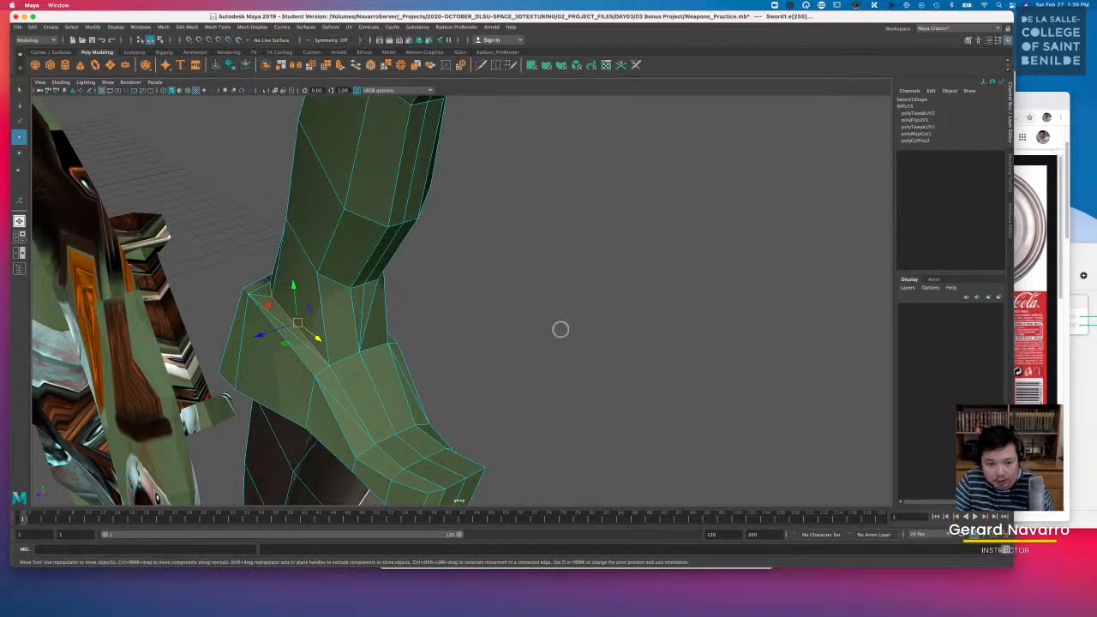
Step: Extend the edge selection around the far side of the joint between grip and guard
{"action": "left_click", "coordinate": [345, 360]}
{"action": "scroll", "coordinate": [324, 355], "scroll_direction": "up", "scroll_amount": 5}
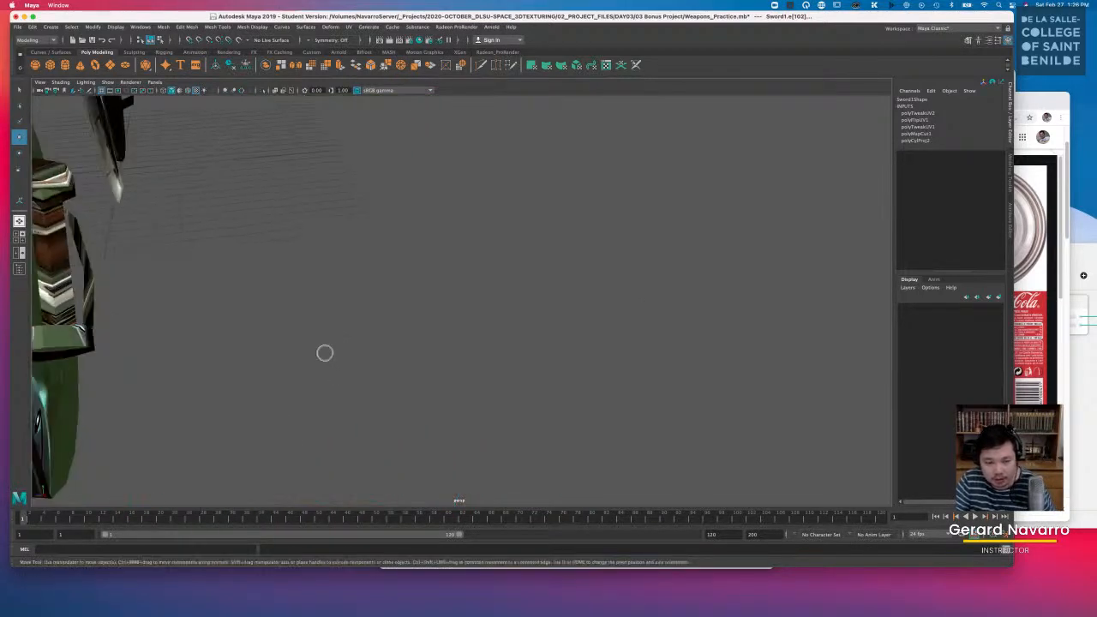
{"action": "middle_click_drag", "start_coordinate": [324, 354], "coordinate": [586, 357], "text": "alt"}
{"action": "left_click_drag", "start_coordinate": [403, 369], "coordinate": [233, 235], "text": "alt"}
{"action": "right_click_drag", "start_coordinate": [232, 235], "coordinate": [511, 382], "text": "alt"}
{"action": "scroll", "coordinate": [488, 326], "scroll_direction": "up", "scroll_amount": 3}
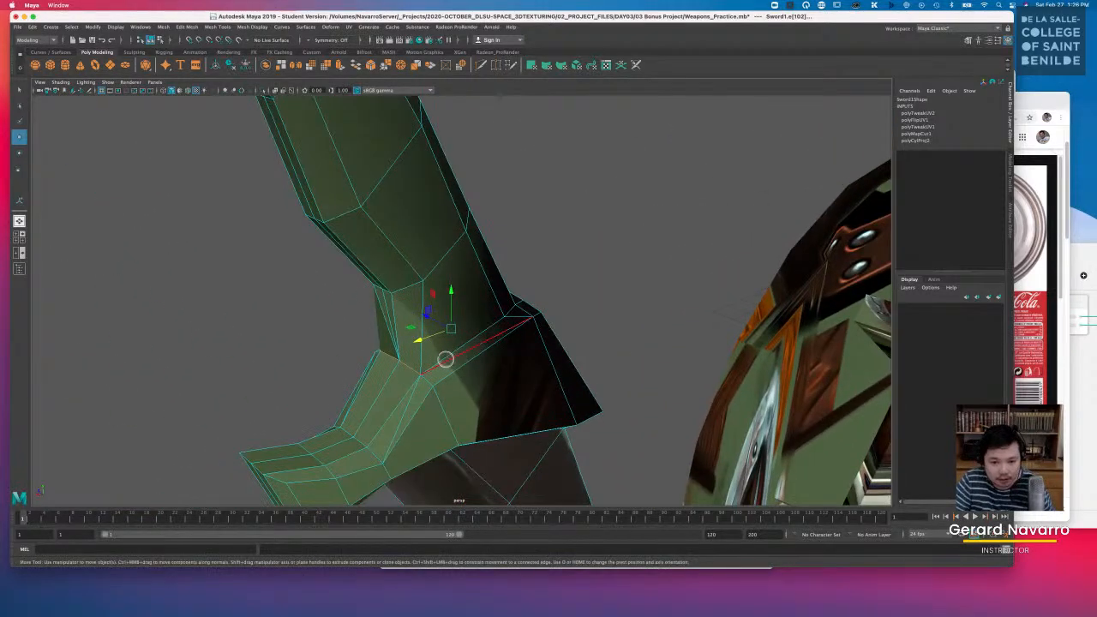
{"action": "left_click_drag", "start_coordinate": [508, 337], "coordinate": [463, 372], "text": "alt"}
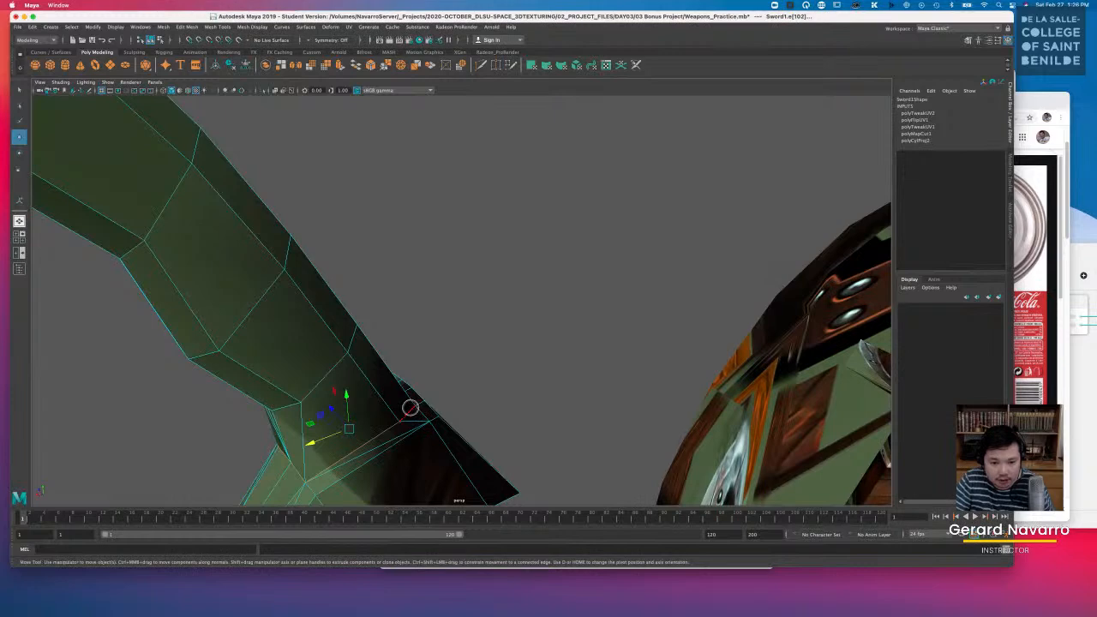
{"action": "left_click", "coordinate": [41, 83]}
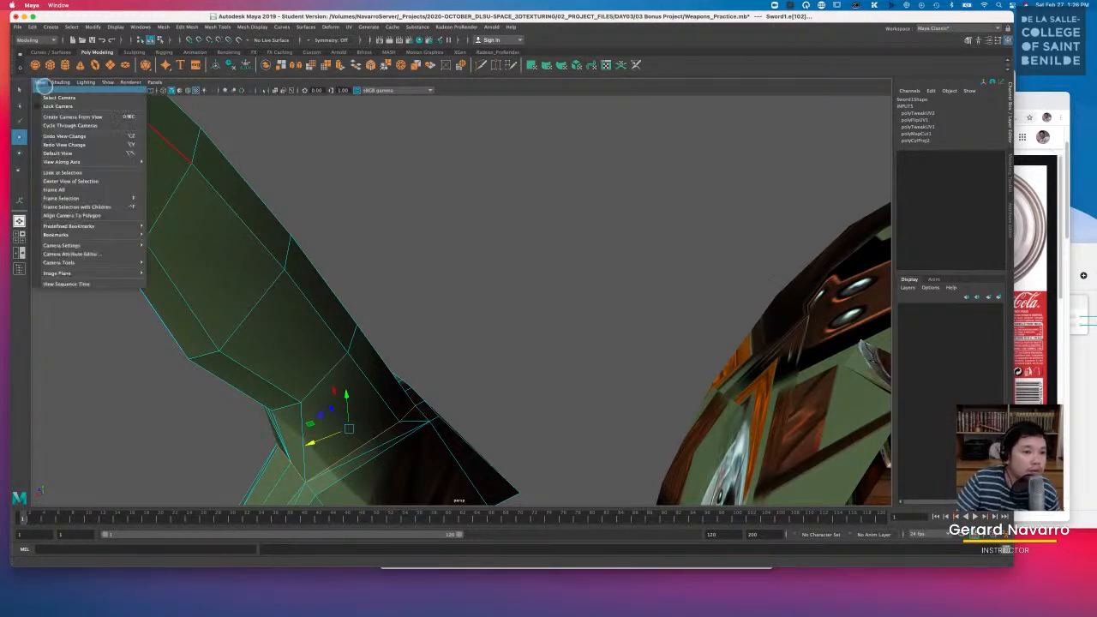
{"action": "mouse_move", "coordinate": [155, 83]}
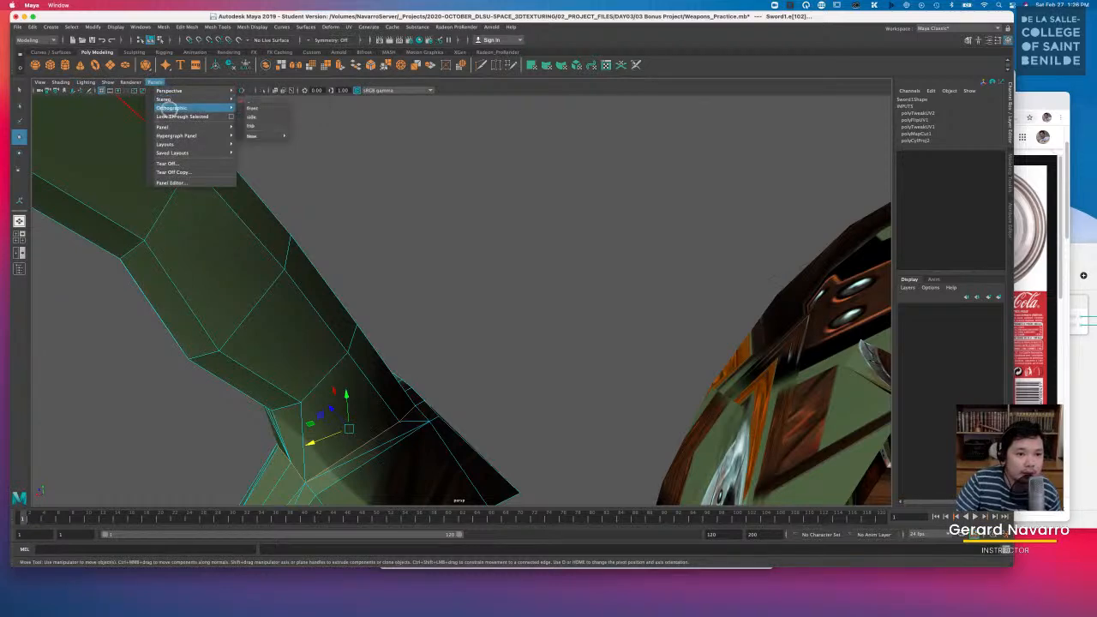
{"action": "mouse_move", "coordinate": [171, 126]}
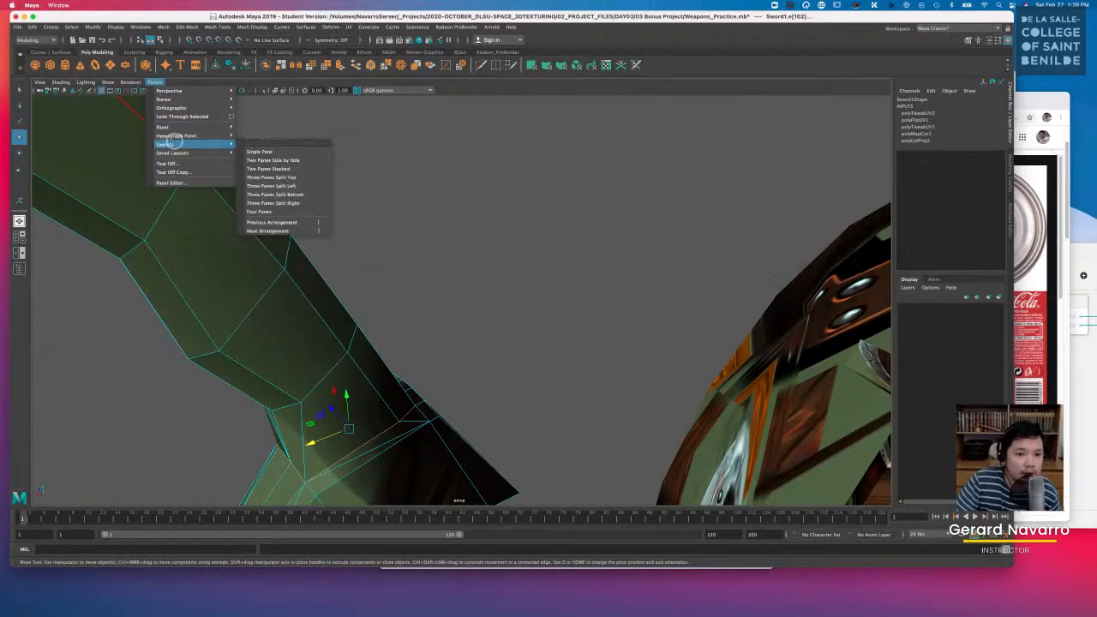
{"action": "mouse_move", "coordinate": [174, 153]}
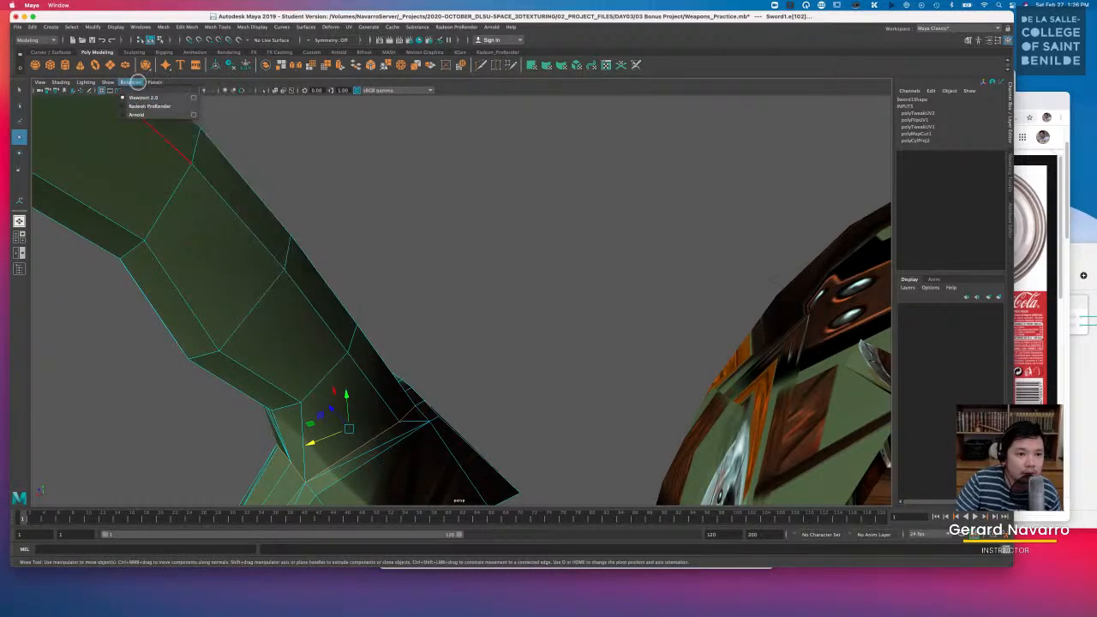
{"action": "mouse_move", "coordinate": [107, 83]}
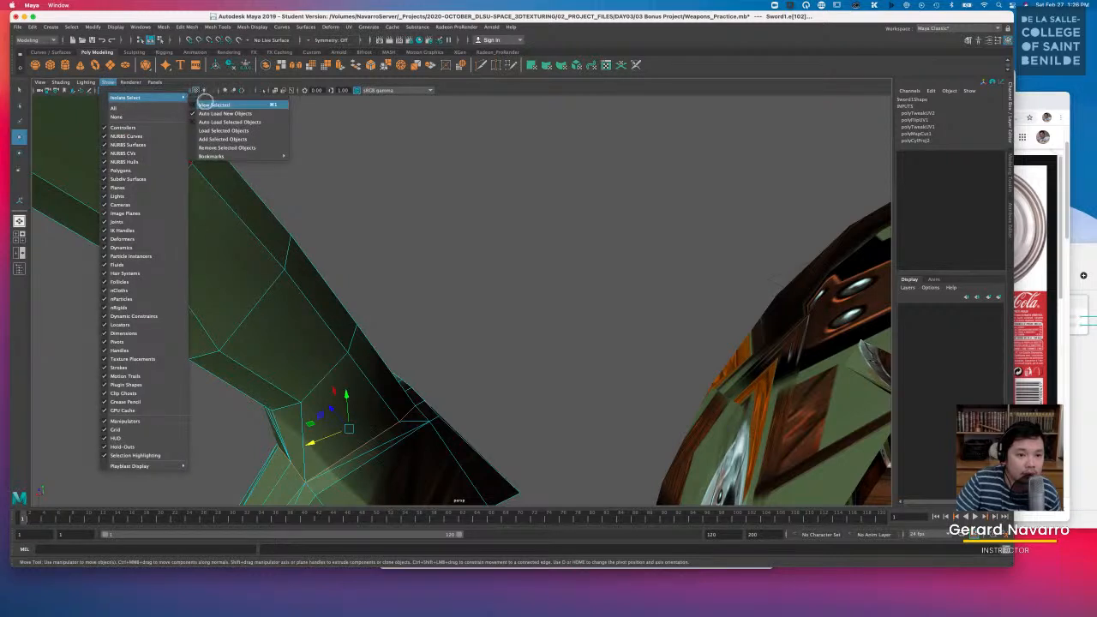
{"action": "left_click", "coordinate": [206, 103]}
{"action": "left_click", "coordinate": [130, 82]}
{"action": "mouse_move", "coordinate": [109, 84]}
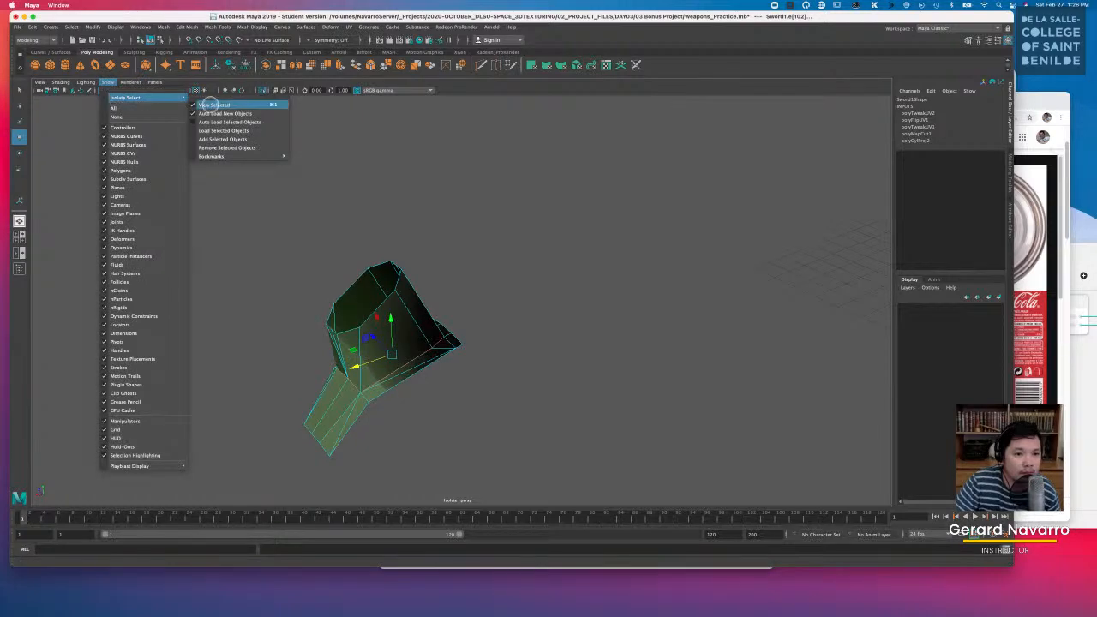
{"action": "left_click", "coordinate": [210, 113]}
{"action": "left_click", "coordinate": [113, 84]}
{"action": "mouse_move", "coordinate": [119, 98]}
{"action": "left_click", "coordinate": [203, 101]}
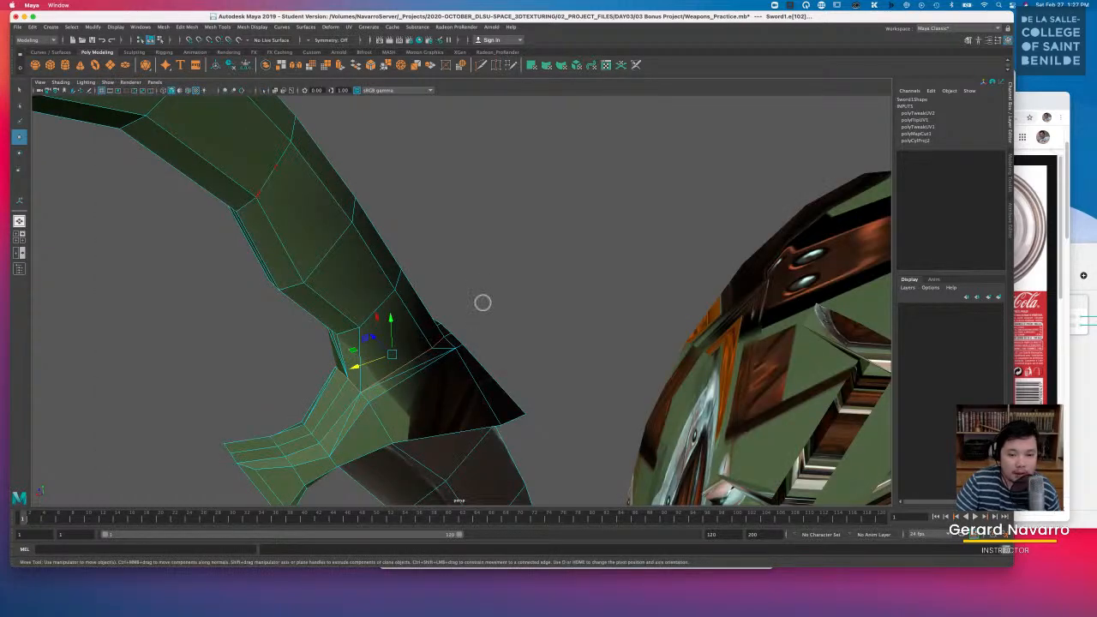
Step: Add the lengthwise edges along the centre of the grip's inner side to the seam selection
{"action": "right_click_drag", "start_coordinate": [483, 302], "coordinate": [477, 336], "text": "alt"}
{"action": "middle_click_drag", "start_coordinate": [477, 336], "coordinate": [669, 309], "text": "alt"}
{"action": "left_click_drag", "start_coordinate": [520, 317], "coordinate": [486, 293], "text": "alt"}
{"action": "key", "text": "q"}
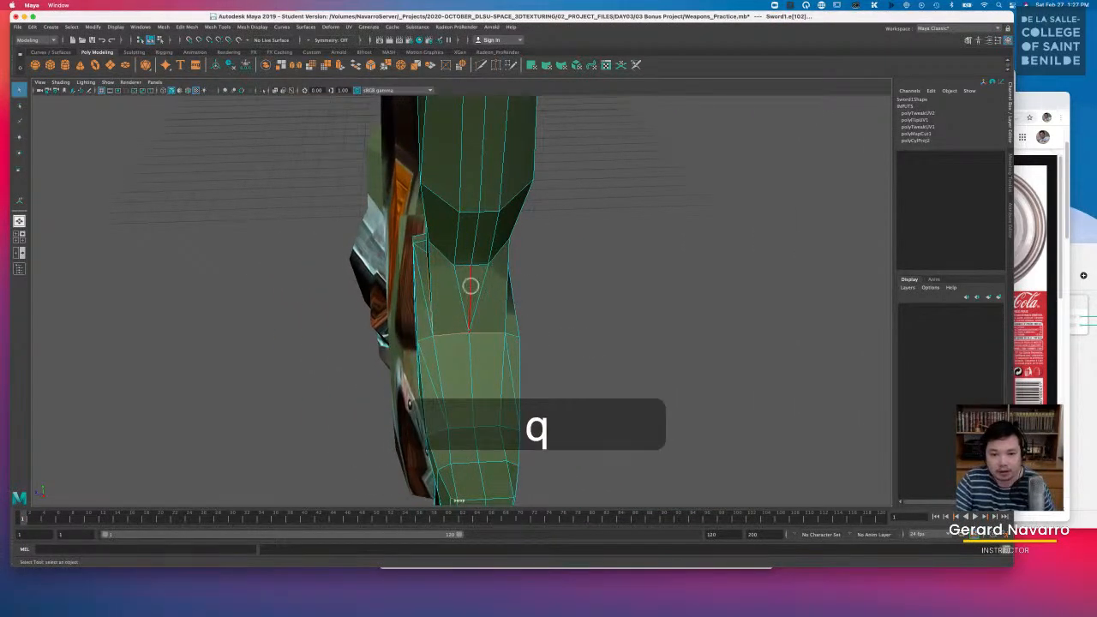
{"action": "left_click_drag", "start_coordinate": [481, 185], "coordinate": [515, 243], "text": "alt"}
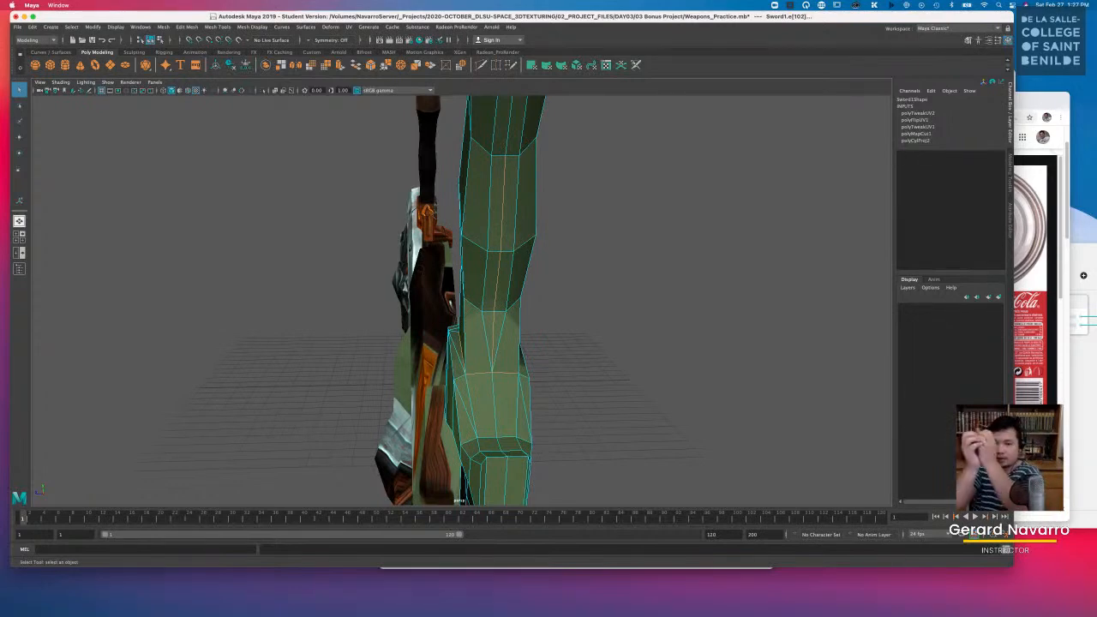
{"action": "left_click_drag", "start_coordinate": [514, 192], "coordinate": [501, 222], "text": "alt"}
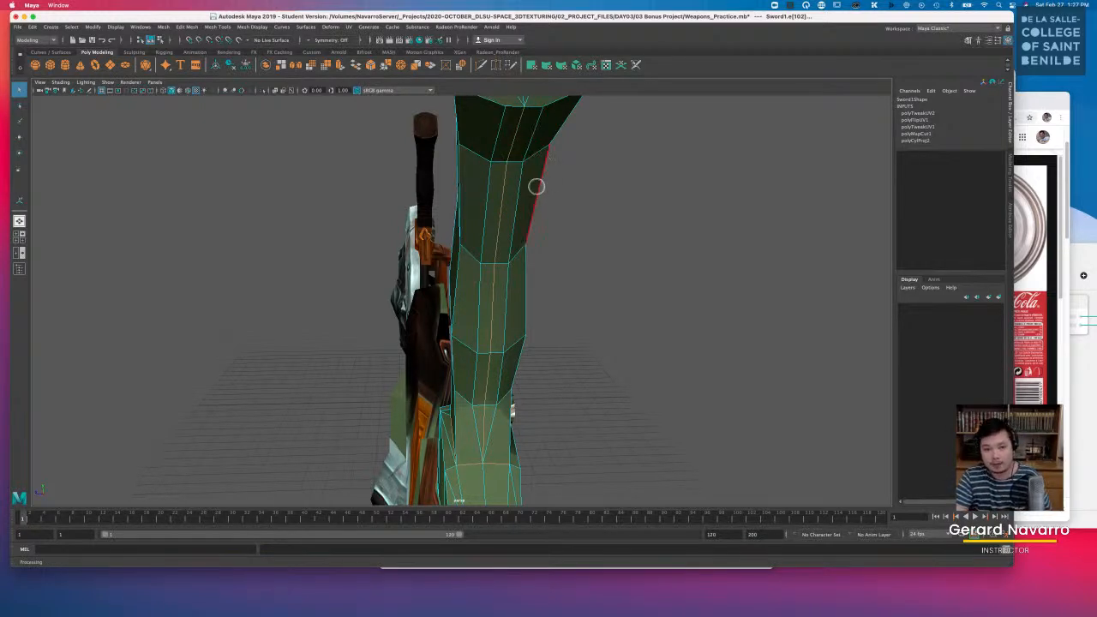
{"action": "left_click_drag", "start_coordinate": [536, 187], "coordinate": [506, 252], "text": "alt"}
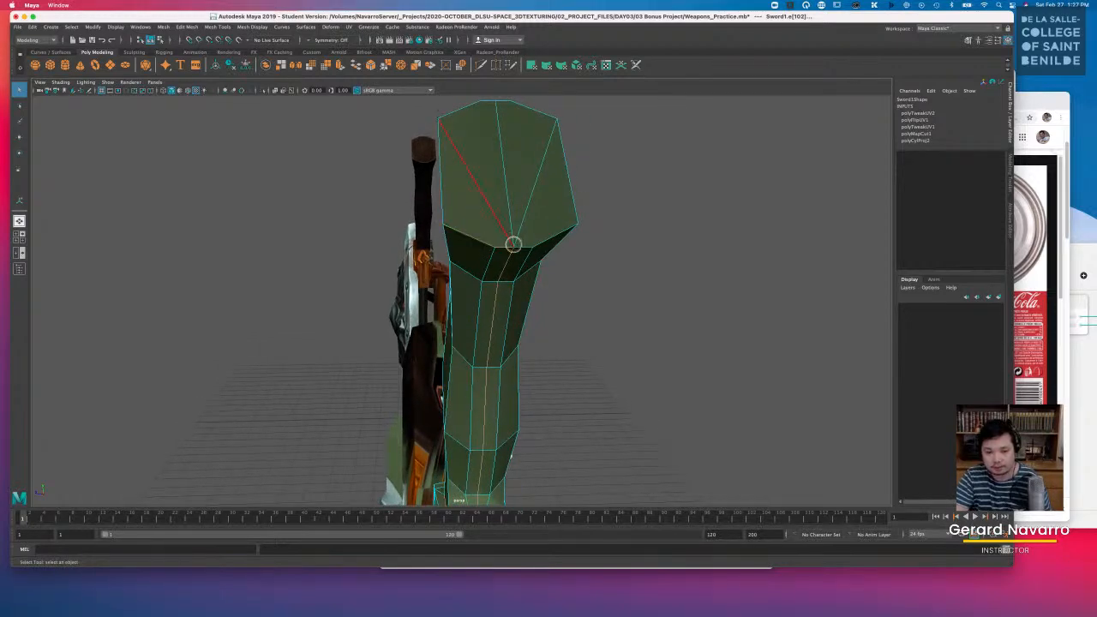
Step: Add the border edges around the handle's end cap to the seam selection
{"action": "left_click_drag", "start_coordinate": [448, 232], "coordinate": [485, 291], "text": "alt"}
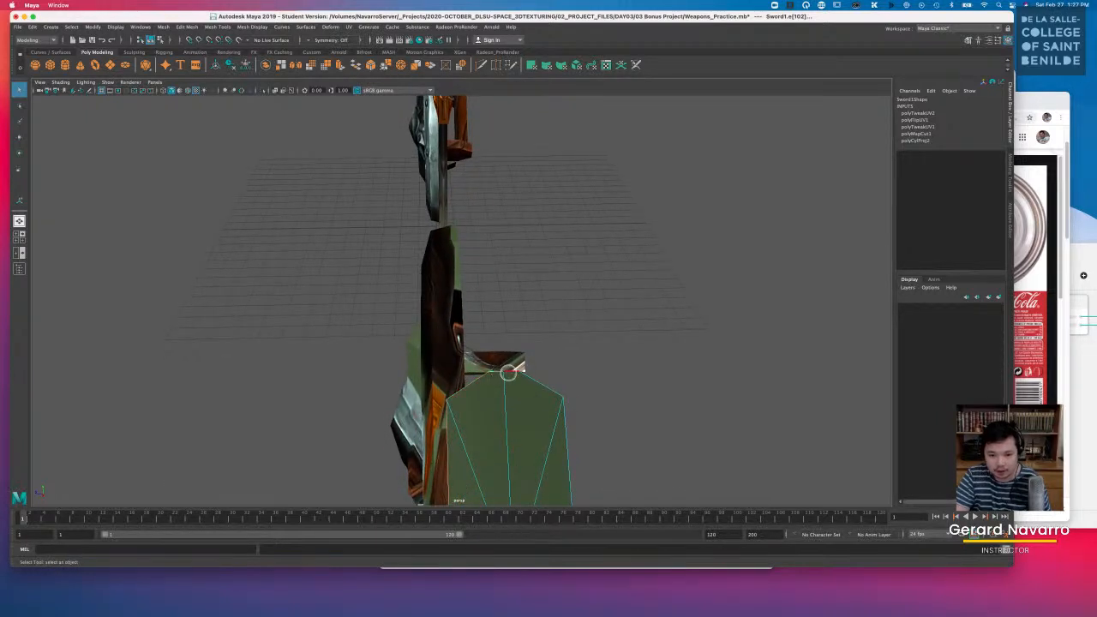
{"action": "left_click_drag", "start_coordinate": [549, 386], "coordinate": [434, 257], "text": "alt"}
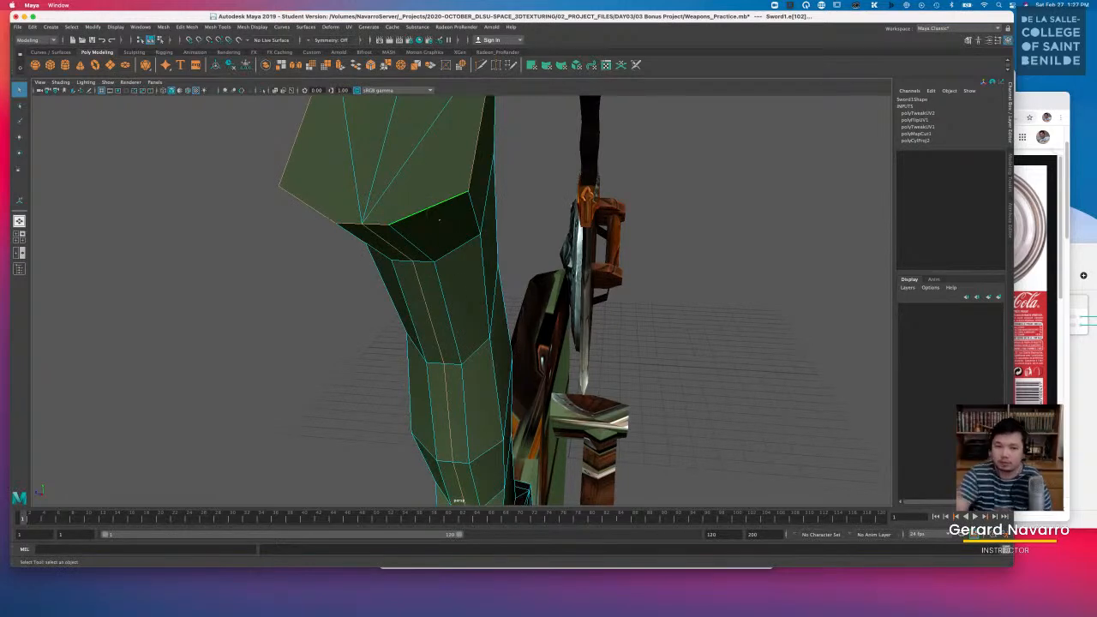
{"action": "left_click_drag", "start_coordinate": [483, 267], "coordinate": [585, 301], "text": "alt"}
{"action": "left_click_drag", "start_coordinate": [466, 293], "coordinate": [468, 262], "text": "alt"}
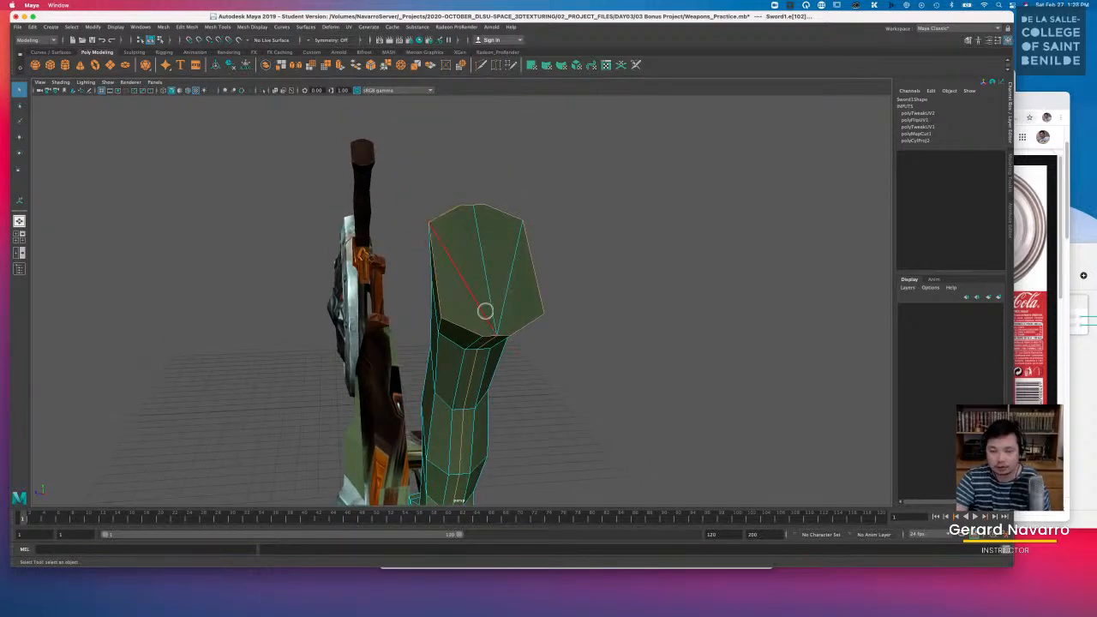
{"action": "left_click_drag", "start_coordinate": [468, 369], "coordinate": [478, 325], "text": "alt"}
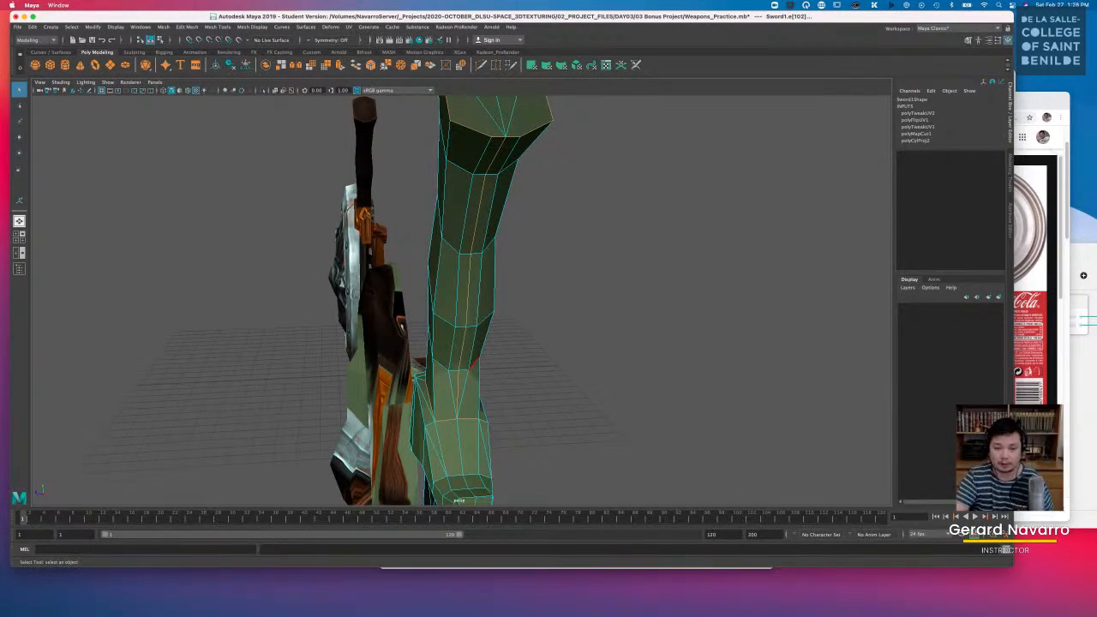
Step: Restore the UV Editor, show more of the atlas in it, and place it clear of the duplicated sword's handle
{"action": "left_click_drag", "start_coordinate": [456, 367], "coordinate": [525, 337], "text": "alt"}
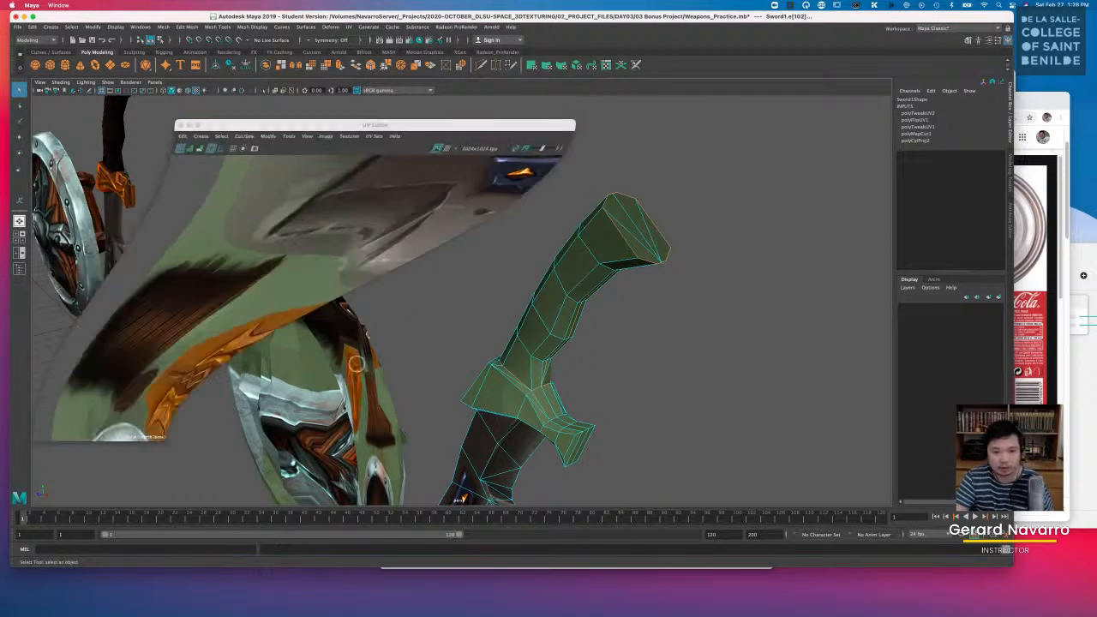
{"action": "right_click_drag", "start_coordinate": [435, 280], "coordinate": [330, 252], "text": "alt"}
{"action": "middle_click_drag", "start_coordinate": [463, 264], "coordinate": [323, 270], "text": "alt"}
{"action": "scroll", "coordinate": [325, 267], "scroll_direction": "down", "scroll_amount": 2}
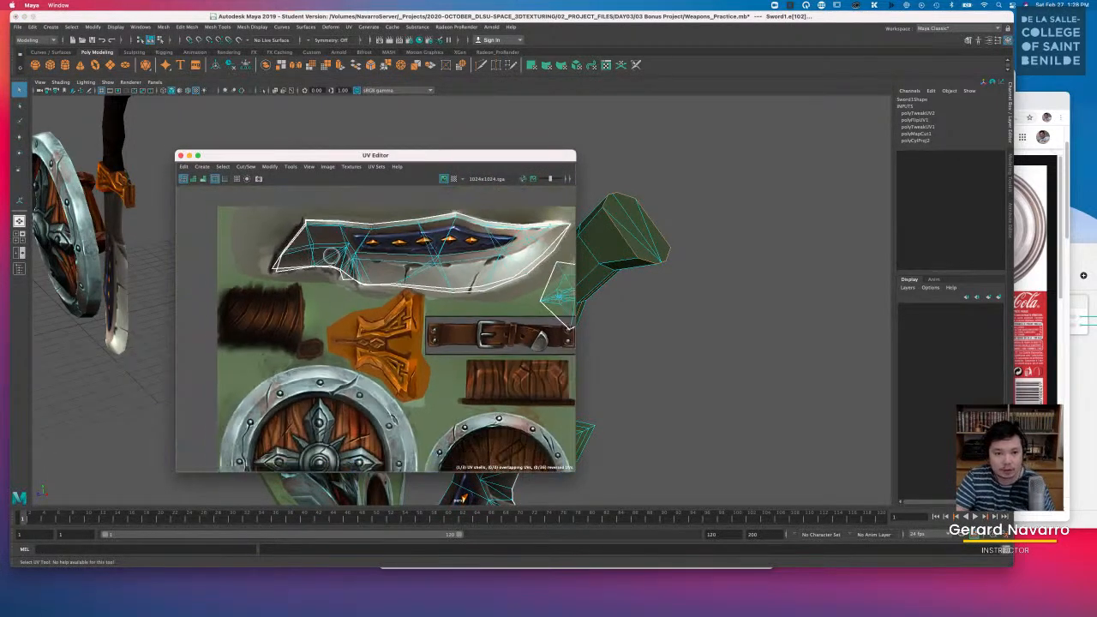
{"action": "left_click_drag", "start_coordinate": [407, 159], "coordinate": [268, 165]}
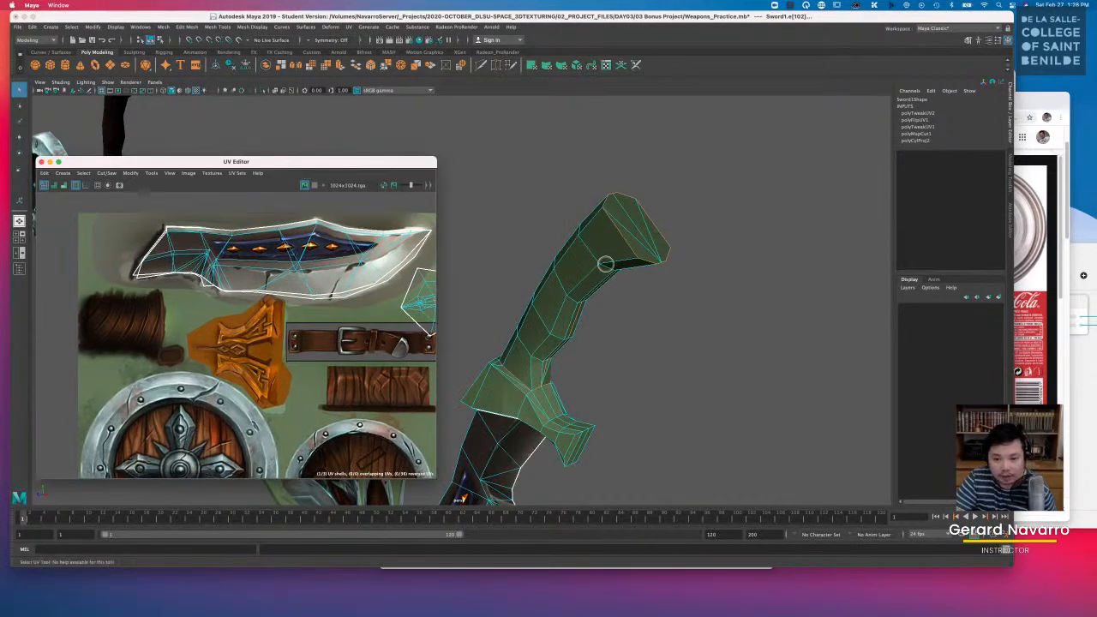
Step: Switch the viewport to wireframe and cut the duplicated sword's UVs along the selected handle edges
{"action": "middle_click_drag", "start_coordinate": [605, 260], "coordinate": [668, 231], "text": "alt"}
{"action": "key", "text": "4"}
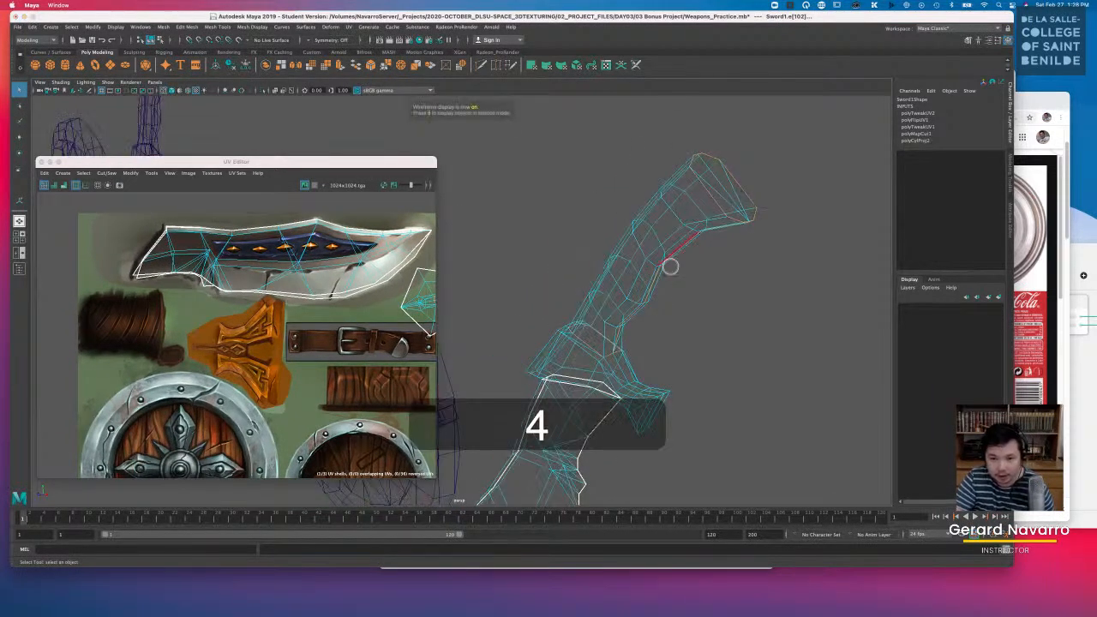
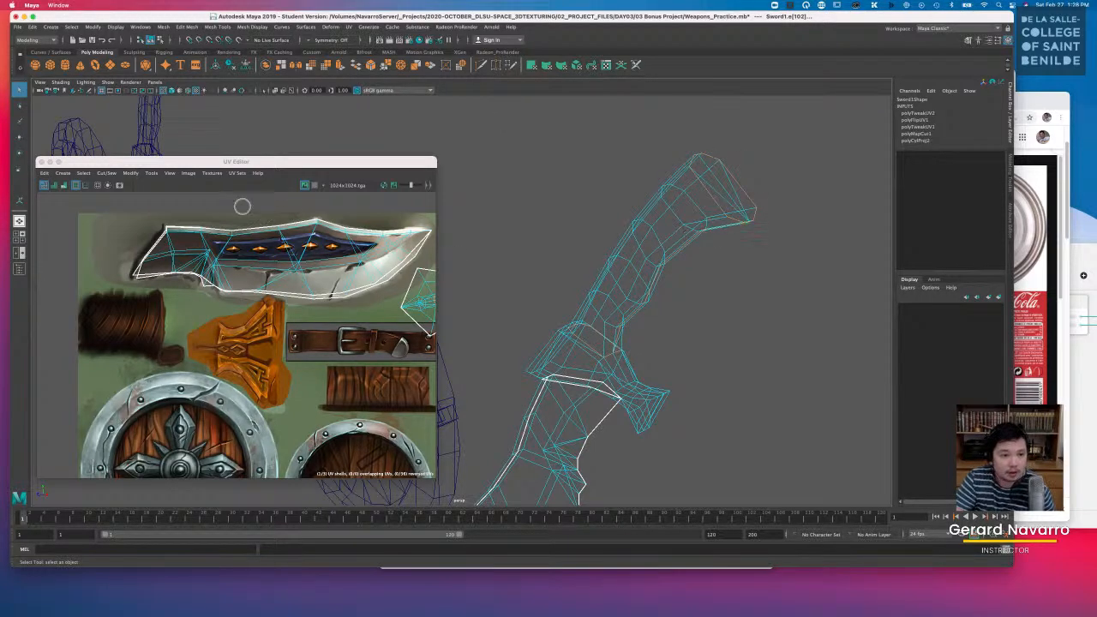
{"action": "left_click", "coordinate": [130, 173]}
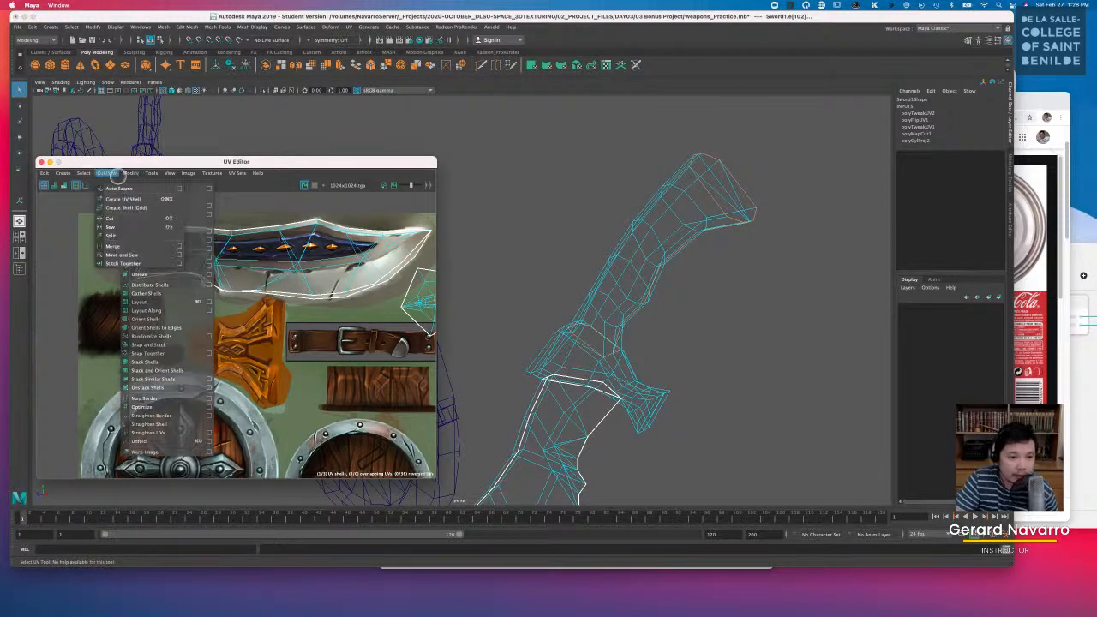
{"action": "mouse_move", "coordinate": [115, 174]}
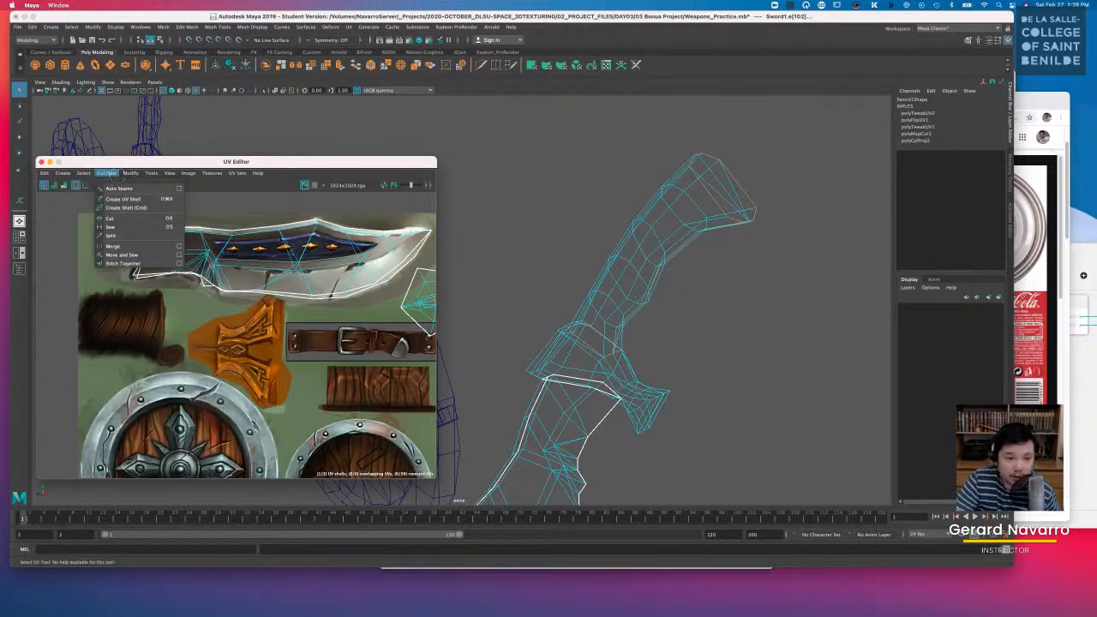
{"action": "left_click", "coordinate": [117, 221]}
{"action": "middle_click_drag", "start_coordinate": [359, 303], "coordinate": [305, 305], "text": "alt"}
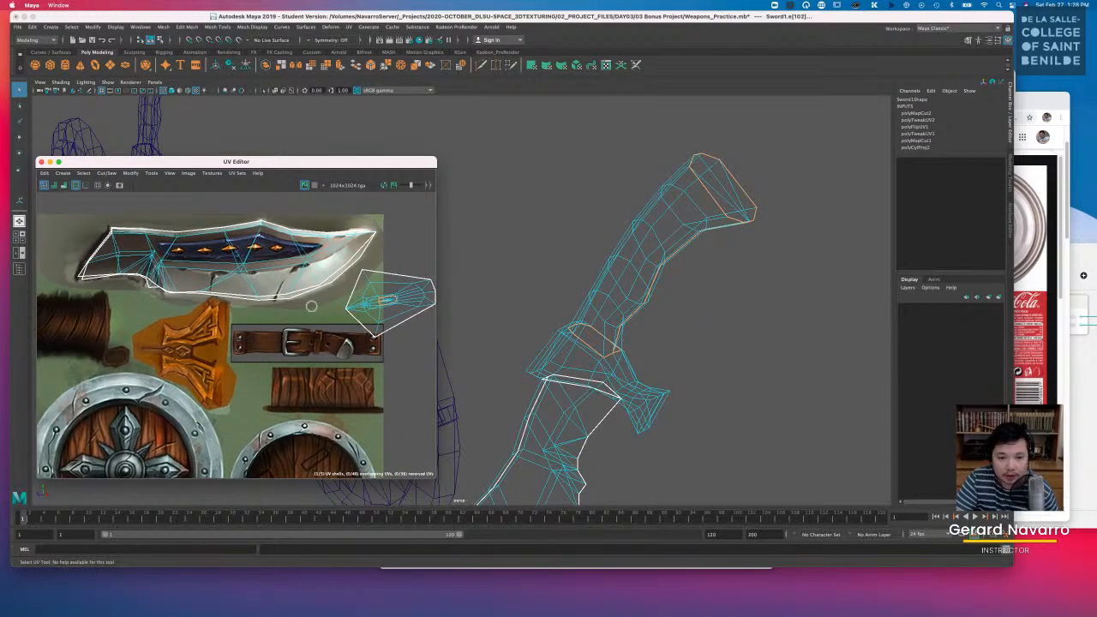
{"action": "scroll", "coordinate": [315, 306], "scroll_direction": "down", "scroll_amount": 1}
Step: Try to unfold the handle's UVs from the edge selection and undo it
{"action": "left_click", "coordinate": [130, 172]}
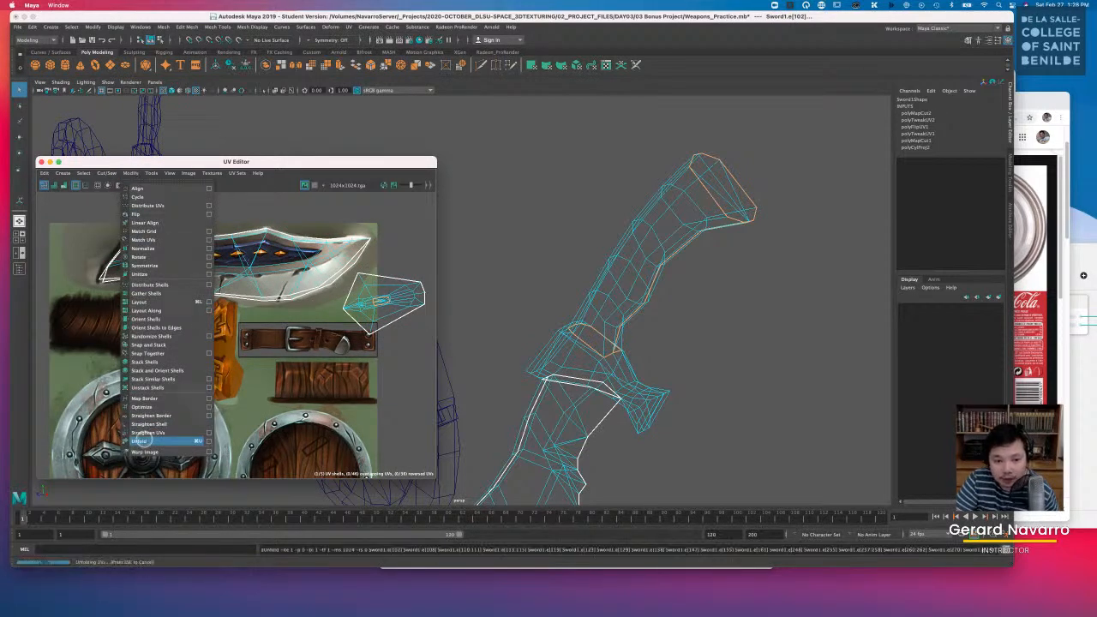
{"action": "left_click", "coordinate": [142, 440]}
{"action": "key", "text": "super+z"}
Step: Try to unfold the UVs of the whole duplicated sword in object mode and undo it
{"action": "right_click_drag", "start_coordinate": [646, 275], "coordinate": [684, 229]}
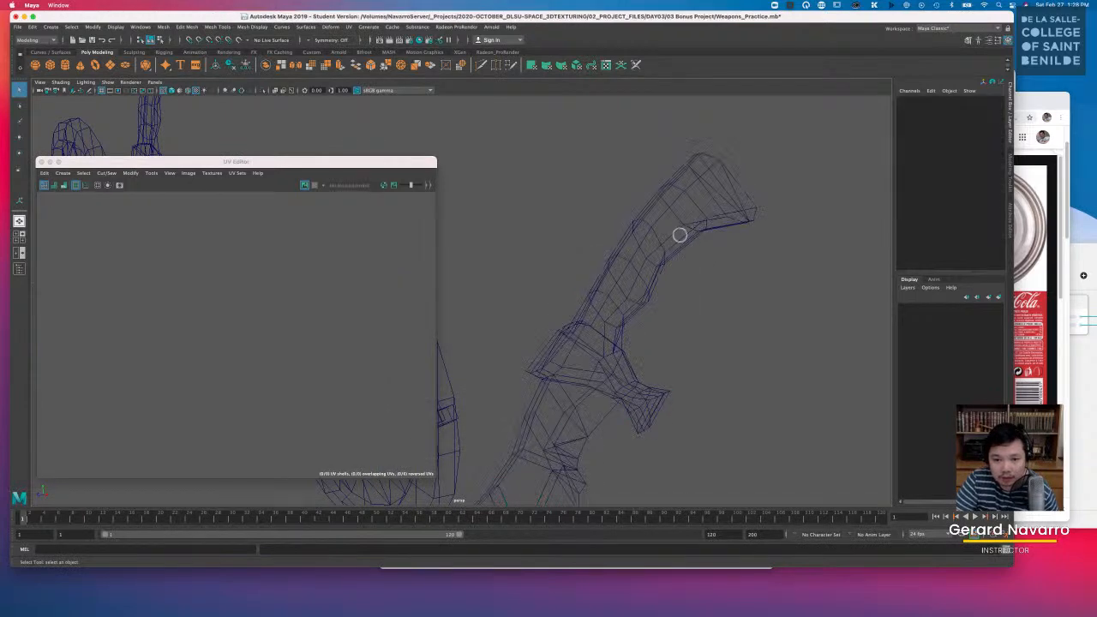
{"action": "left_click", "coordinate": [679, 235]}
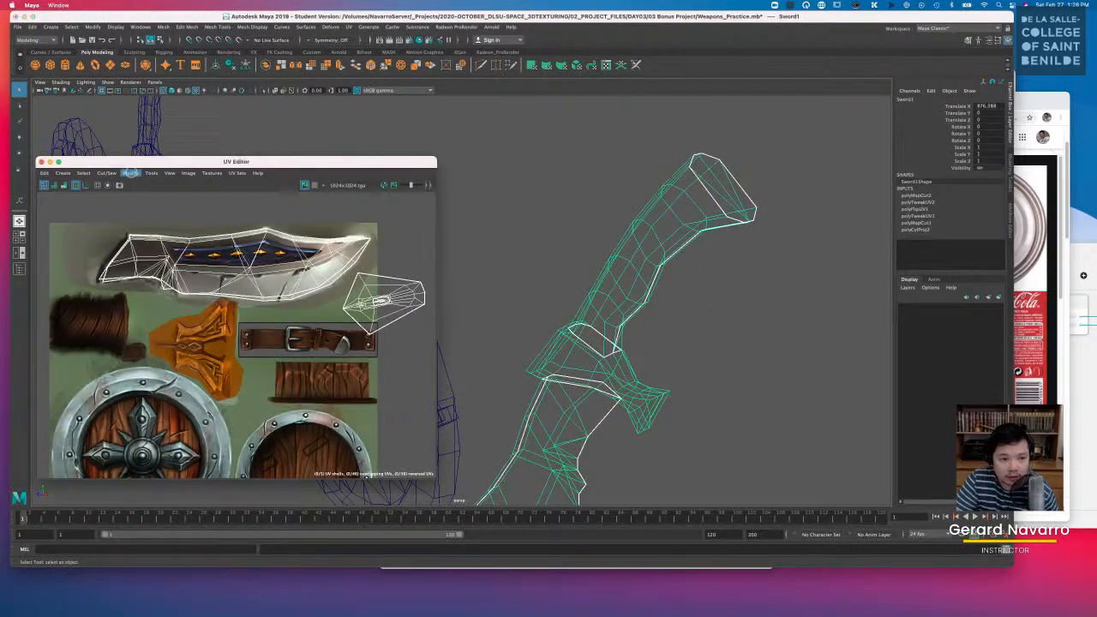
{"action": "left_click", "coordinate": [130, 172]}
{"action": "left_click", "coordinate": [141, 441]}
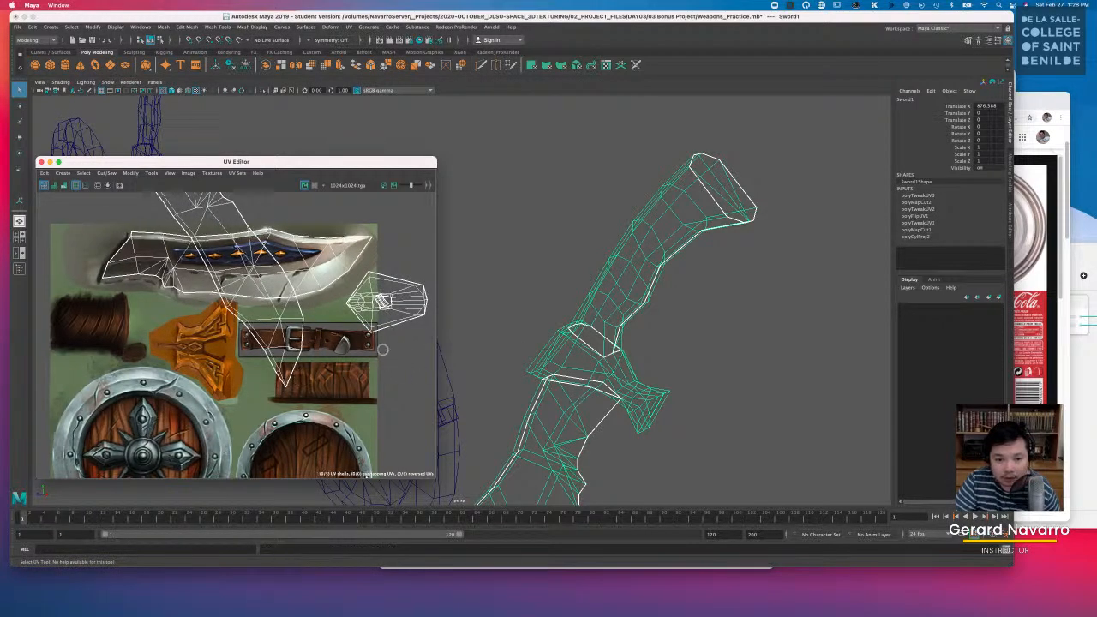
{"action": "scroll", "coordinate": [304, 330], "scroll_direction": "down", "scroll_amount": 4}
{"action": "key", "text": "super+z"}
Step: Switch the duplicated sword to face selection with no faces selected and show the scene in the four-view layout
{"action": "left_click_drag", "start_coordinate": [613, 318], "coordinate": [633, 358], "text": "alt"}
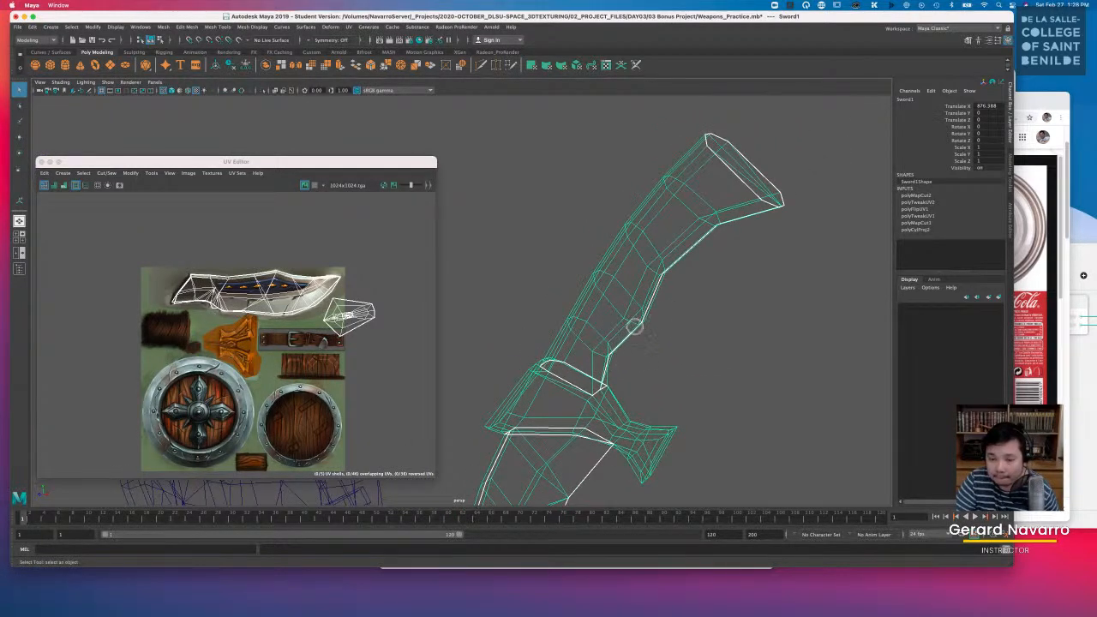
{"action": "right_click_drag", "start_coordinate": [646, 280], "coordinate": [678, 306]}
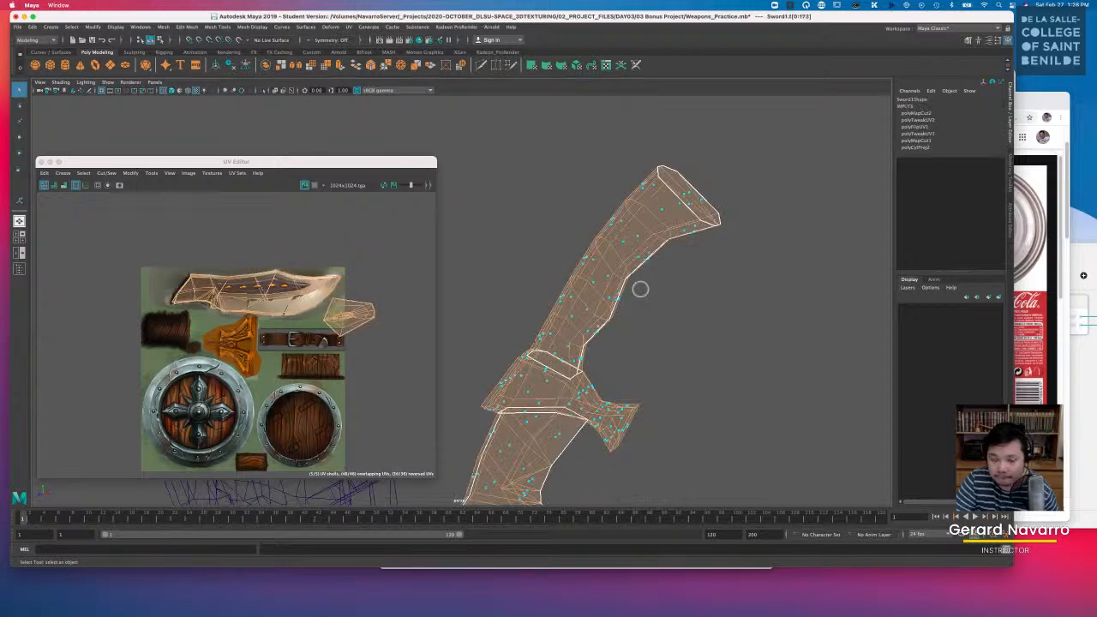
{"action": "left_click", "coordinate": [723, 285]}
{"action": "left_click_drag", "start_coordinate": [657, 282], "coordinate": [619, 210], "text": "alt"}
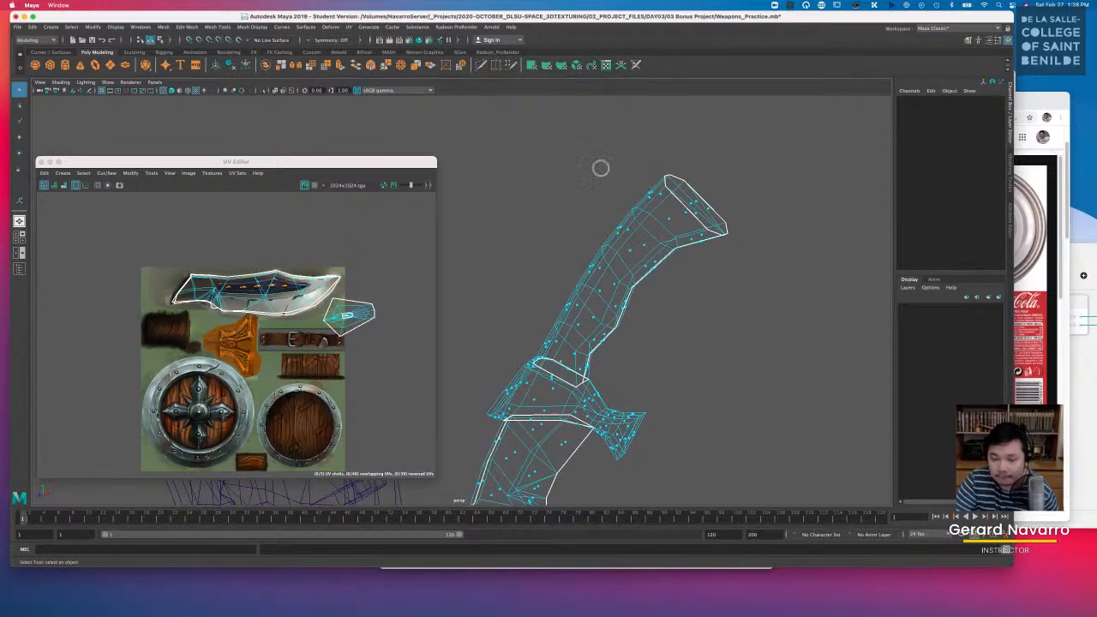
{"action": "left_click_drag", "start_coordinate": [571, 150], "coordinate": [664, 262], "text": "alt"}
{"action": "key", "text": "space"}
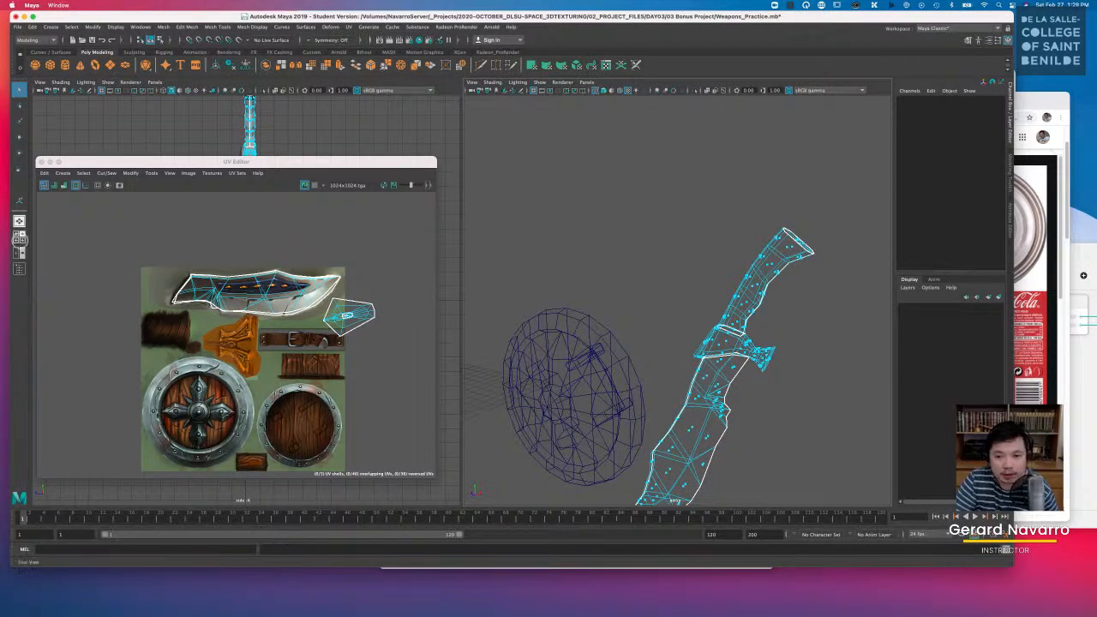
{"action": "left_click", "coordinate": [19, 239]}
{"action": "scroll", "coordinate": [723, 354], "scroll_direction": "up", "scroll_amount": 3}
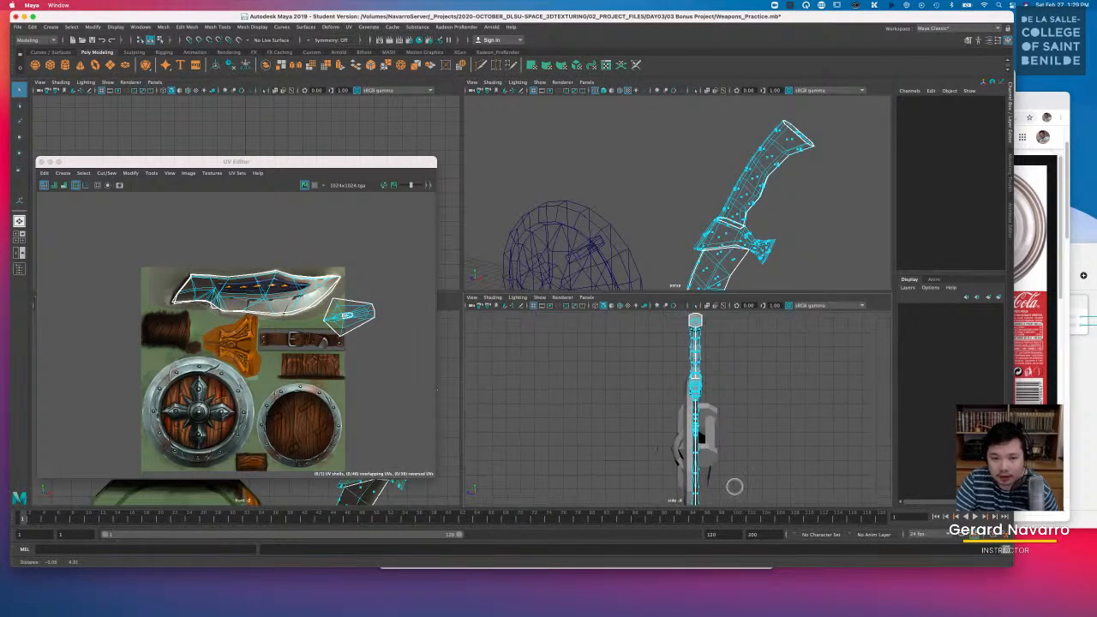
Step: Select the duplicated sword's handle faces in the front view, with the UV Editor placed clear of that view
{"action": "left_click_drag", "start_coordinate": [342, 161], "coordinate": [815, 336]}
{"action": "left_click_drag", "start_coordinate": [352, 378], "coordinate": [261, 349], "text": "alt"}
{"action": "left_click_drag", "start_coordinate": [221, 317], "coordinate": [391, 428]}
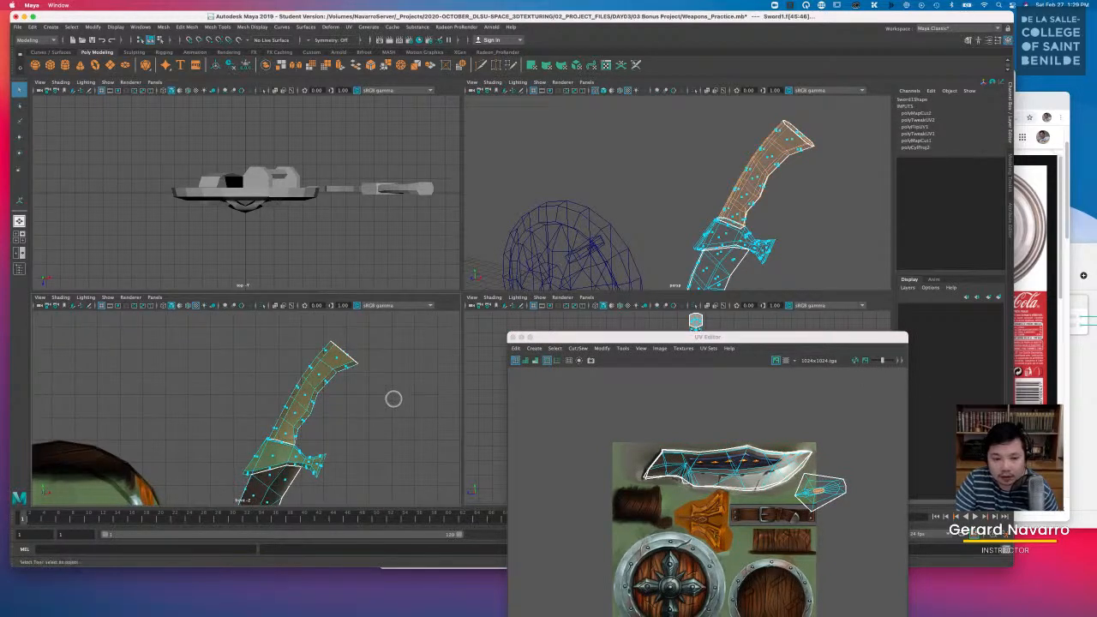
Step: Try to unfold the UVs of the selected handle faces and undo it
{"action": "left_click_drag", "start_coordinate": [711, 337], "coordinate": [544, 231]}
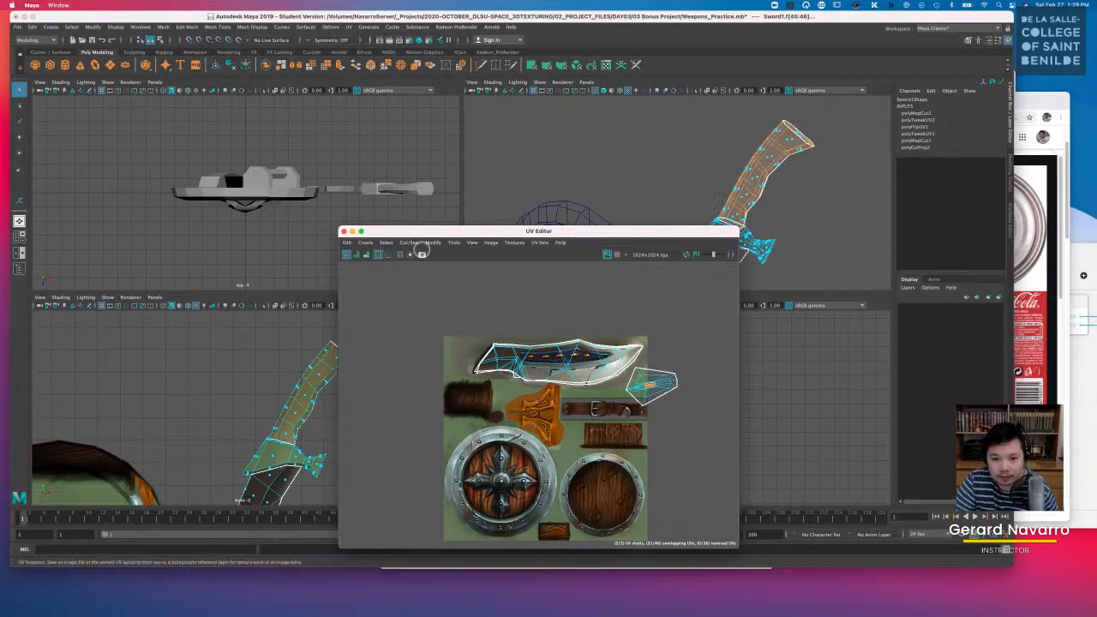
{"action": "middle_click_drag", "start_coordinate": [509, 291], "coordinate": [508, 318], "text": "alt"}
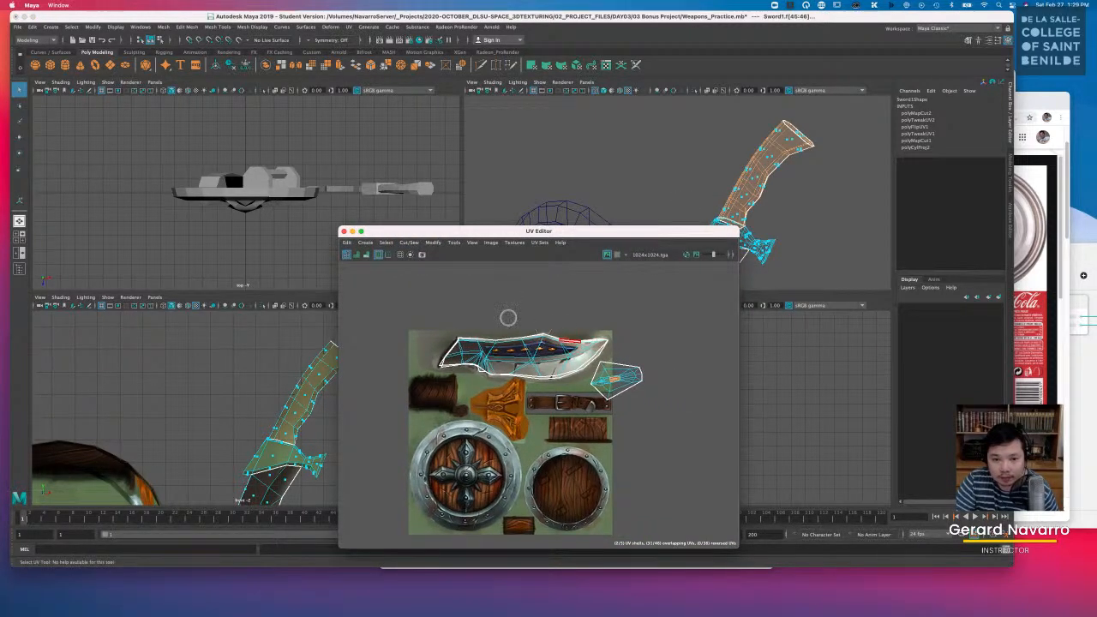
{"action": "left_click", "coordinate": [435, 242]}
{"action": "left_click", "coordinate": [442, 511]}
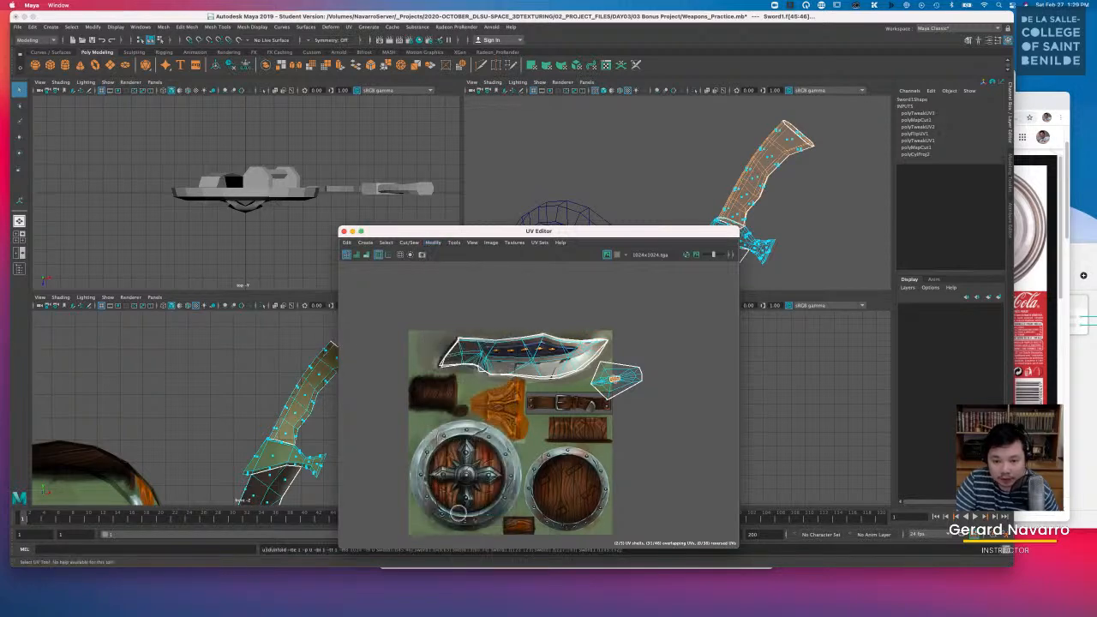
{"action": "key", "text": "super+z"}
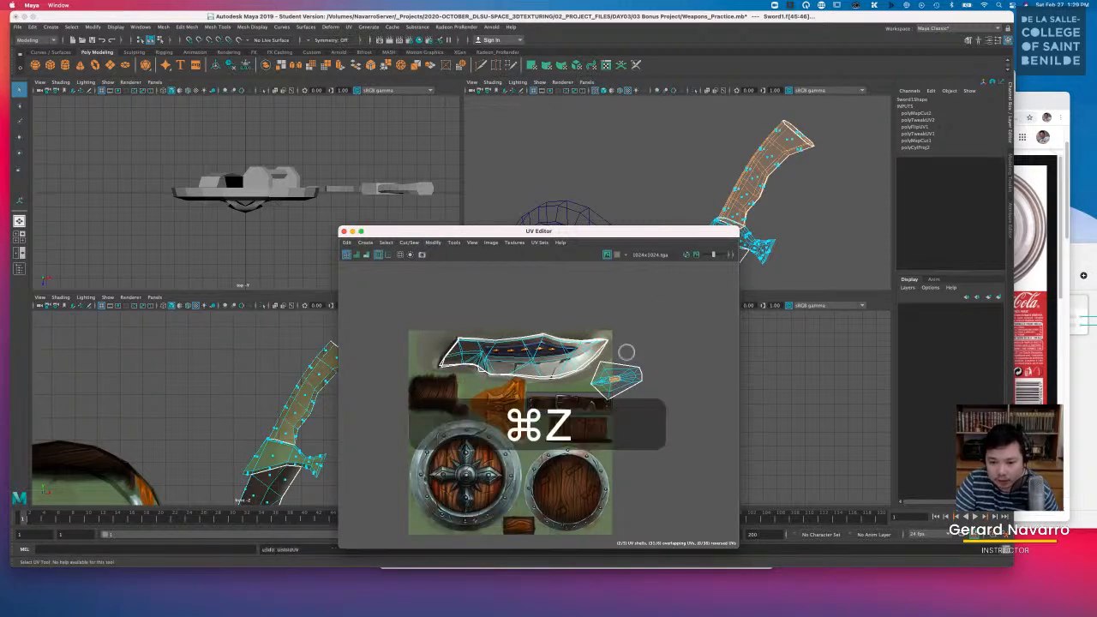
Step: Uncover the perspective view from the UV Editor and switch the duplicated sword to edge selection
{"action": "scroll", "coordinate": [835, 179], "scroll_direction": "up", "scroll_amount": 3}
{"action": "left_click_drag", "start_coordinate": [834, 179], "coordinate": [772, 198], "text": "alt"}
{"action": "right_click_drag", "start_coordinate": [772, 198], "coordinate": [796, 179]}
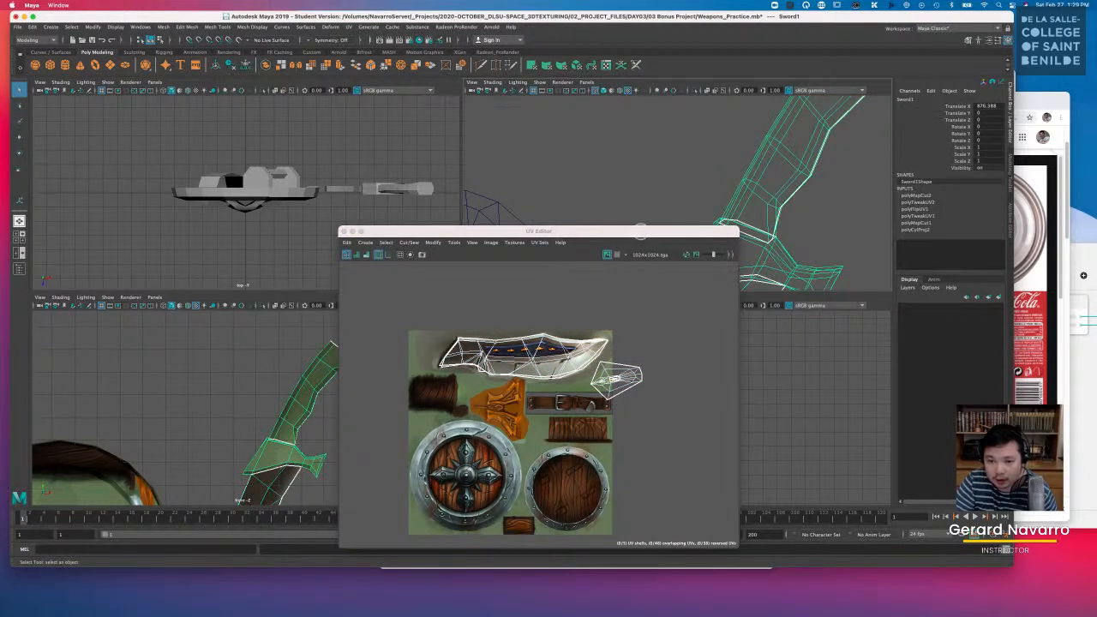
{"action": "left_click_drag", "start_coordinate": [639, 231], "coordinate": [515, 301]}
{"action": "left_click_drag", "start_coordinate": [617, 257], "coordinate": [701, 229], "text": "alt"}
{"action": "right_click", "coordinate": [700, 228]}
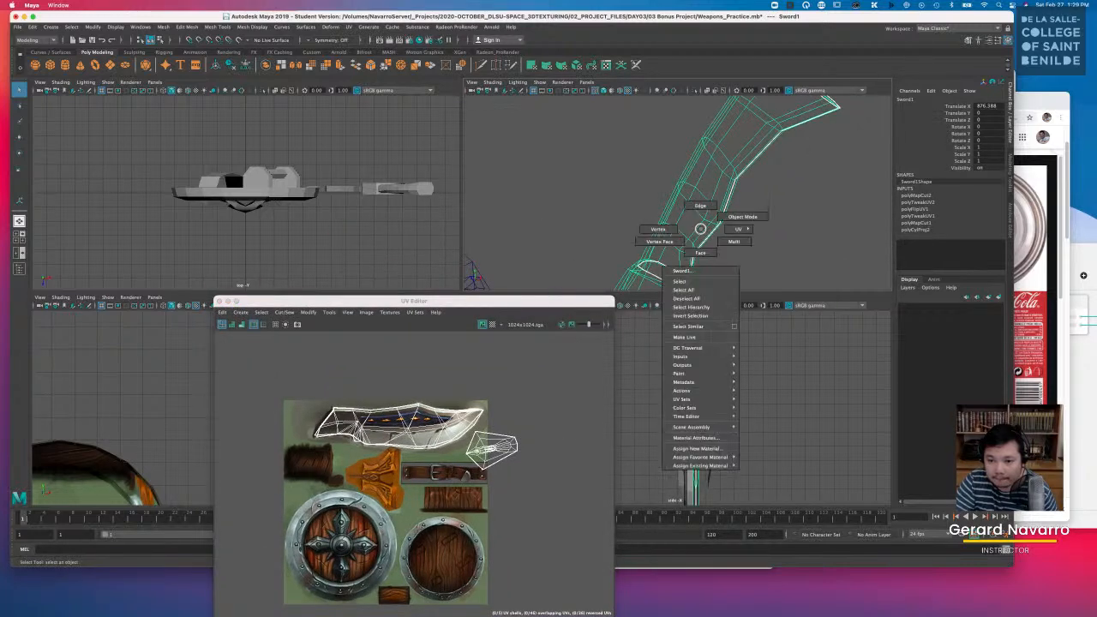
{"action": "right_click_drag", "start_coordinate": [703, 210], "coordinate": [702, 208]}
Step: Select the seam edges at the handle's guard end and along the underside of its grip
{"action": "left_click_drag", "start_coordinate": [701, 207], "coordinate": [589, 159], "text": "alt"}
{"action": "left_click", "coordinate": [672, 221]}
{"action": "left_click", "coordinate": [729, 214]}
{"action": "left_click", "coordinate": [716, 209]}
{"action": "middle_click_drag", "start_coordinate": [589, 159], "coordinate": [612, 221], "text": "alt"}
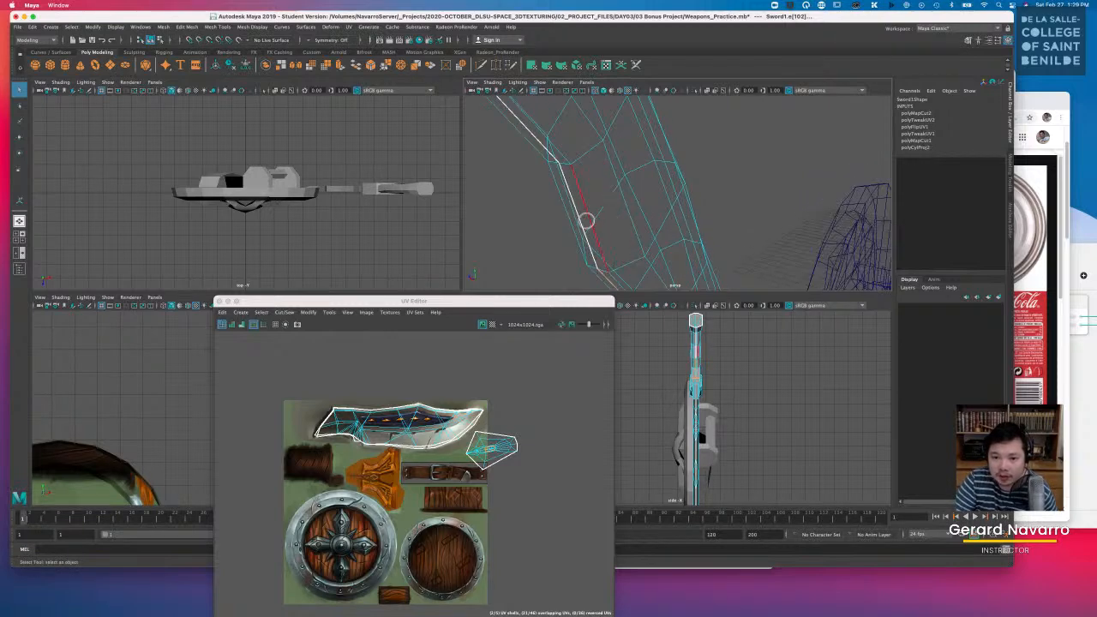
{"action": "left_click_drag", "start_coordinate": [578, 216], "coordinate": [591, 245], "text": "alt"}
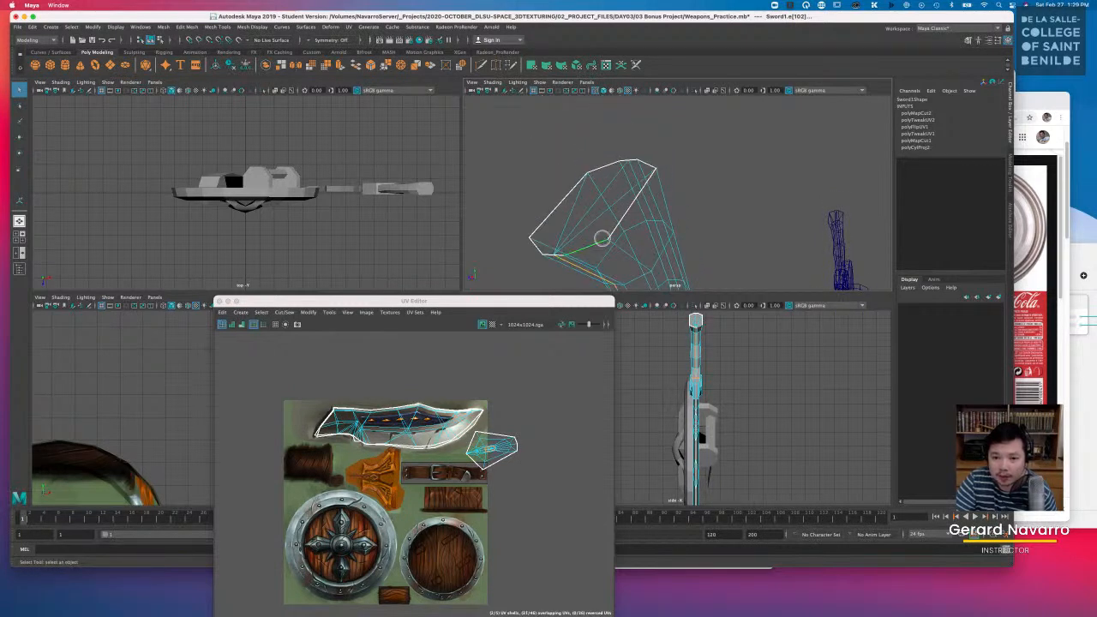
Step: Extend the seam selection with the border edges around the end cap of the duplicated sword's handle
{"action": "left_click", "coordinate": [646, 164], "text": "shift"}
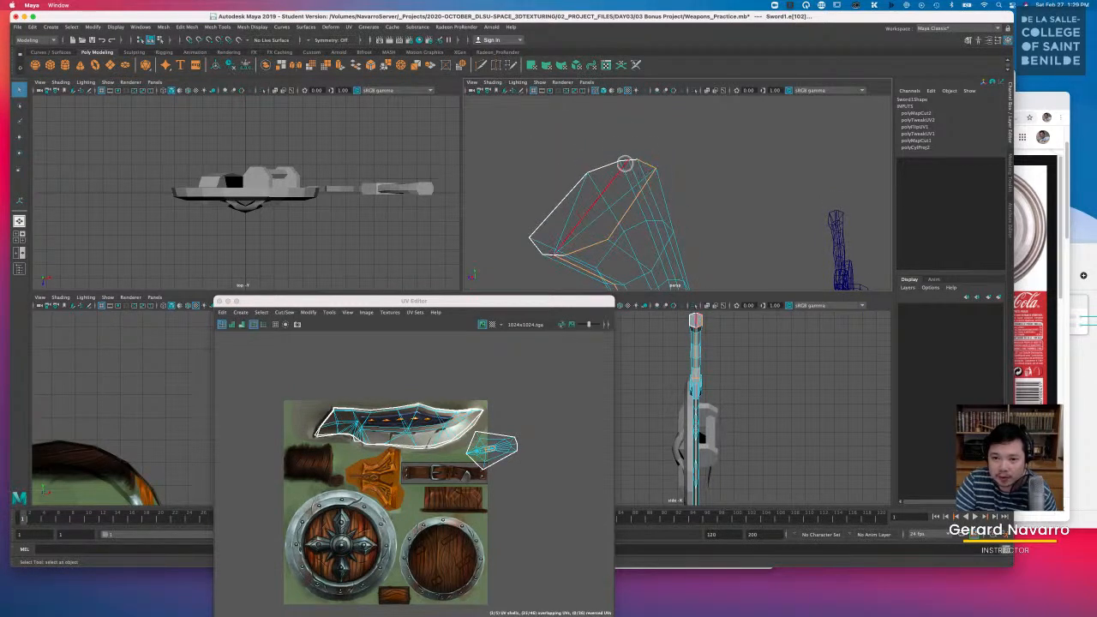
{"action": "scroll", "coordinate": [632, 164], "scroll_direction": "up", "scroll_amount": 5}
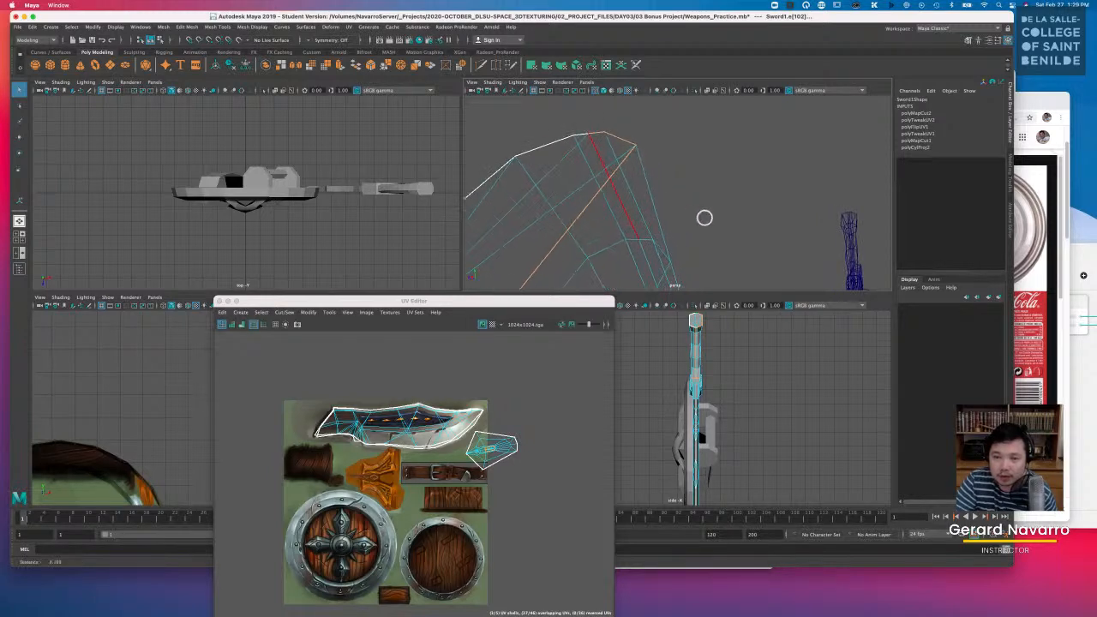
{"action": "scroll", "coordinate": [597, 156], "scroll_direction": "up", "scroll_amount": 3}
{"action": "scroll", "coordinate": [625, 179], "scroll_direction": "up", "scroll_amount": 3}
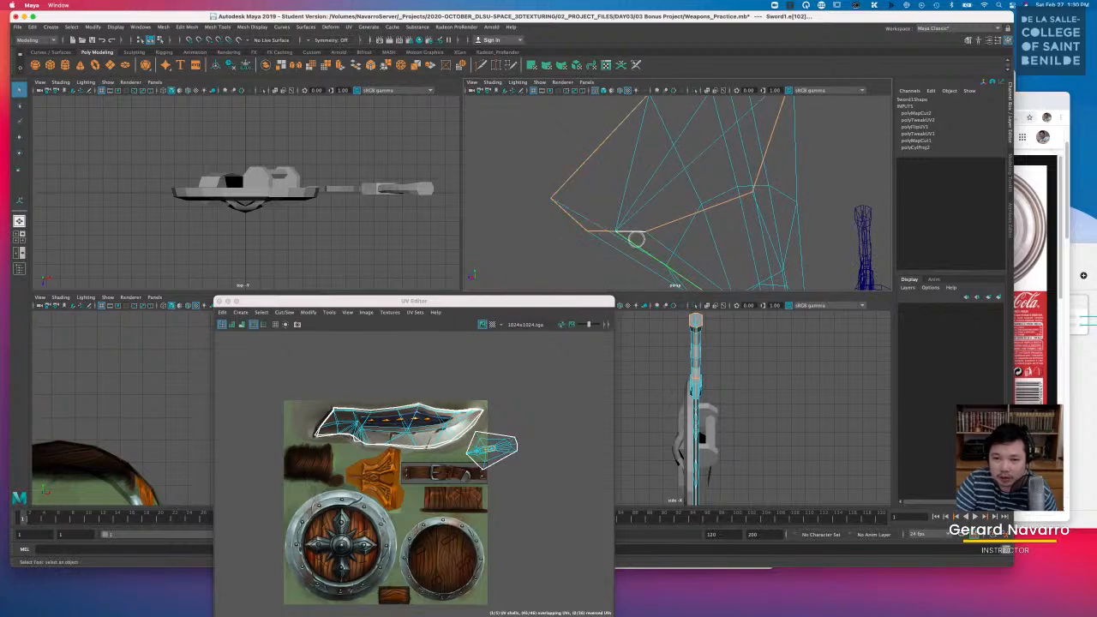
{"action": "scroll", "coordinate": [630, 236], "scroll_direction": "down", "scroll_amount": 3}
Step: Sew the UVs along the selected handle edges and cut them again along the same edges
{"action": "left_click", "coordinate": [284, 312]}
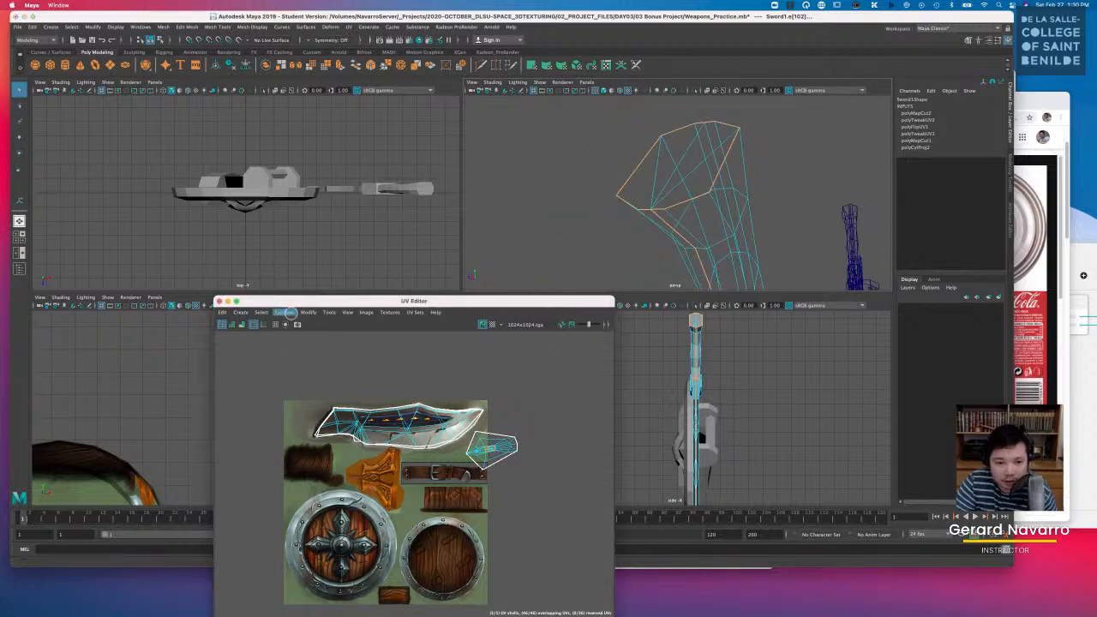
{"action": "left_click", "coordinate": [307, 368]}
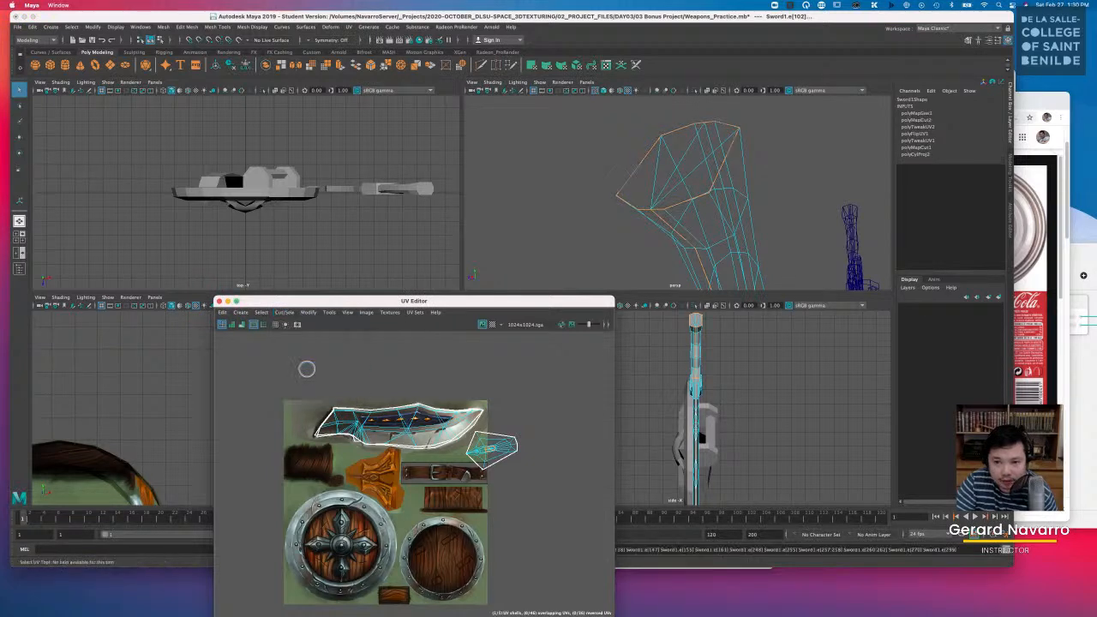
{"action": "left_click", "coordinate": [284, 312]}
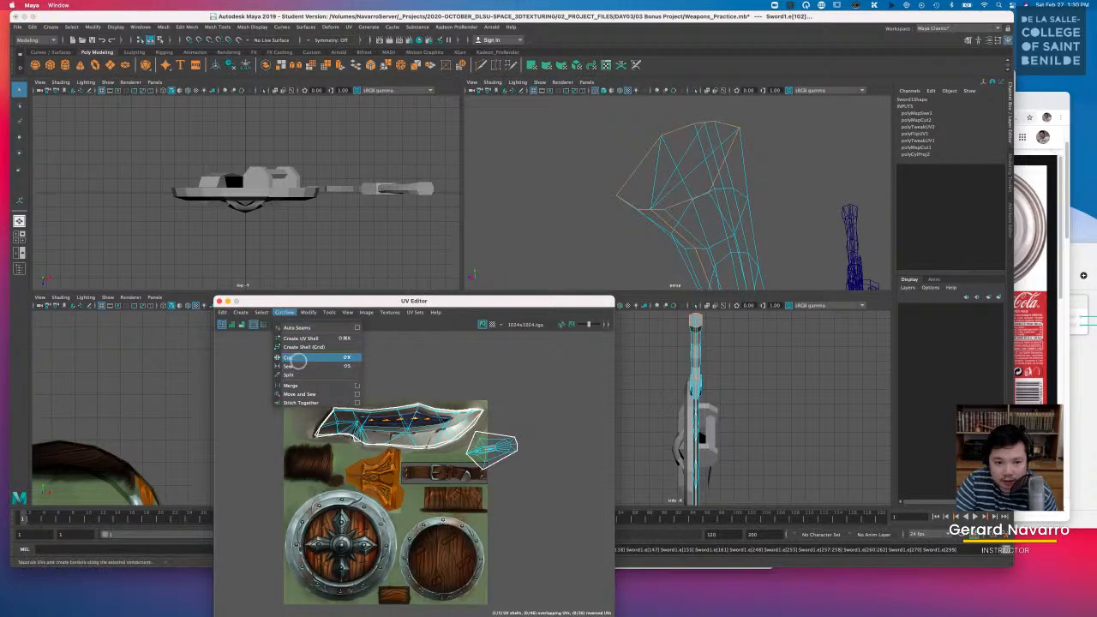
{"action": "left_click", "coordinate": [300, 356]}
Step: Switch to face selection and select all of the duplicated sword's handle faces in the front view
{"action": "left_click_drag", "start_coordinate": [723, 218], "coordinate": [701, 195], "text": "alt"}
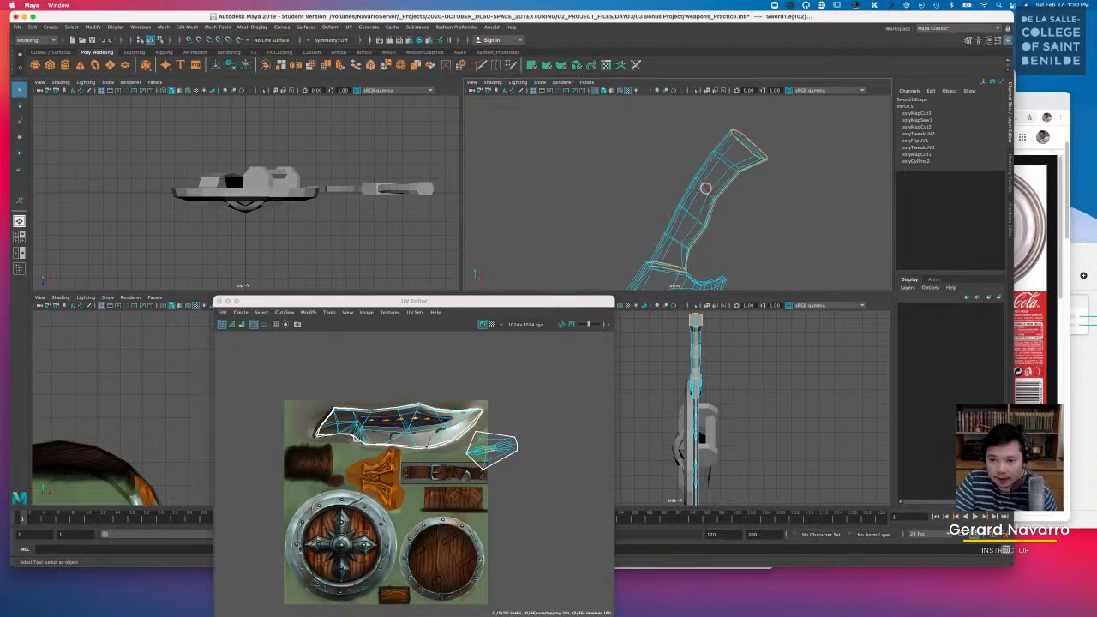
{"action": "right_click", "coordinate": [710, 201]}
{"action": "left_click", "coordinate": [707, 213]}
{"action": "left_click_drag", "start_coordinate": [374, 302], "coordinate": [757, 418]}
{"action": "scroll", "coordinate": [409, 396], "scroll_direction": "up", "scroll_amount": 2}
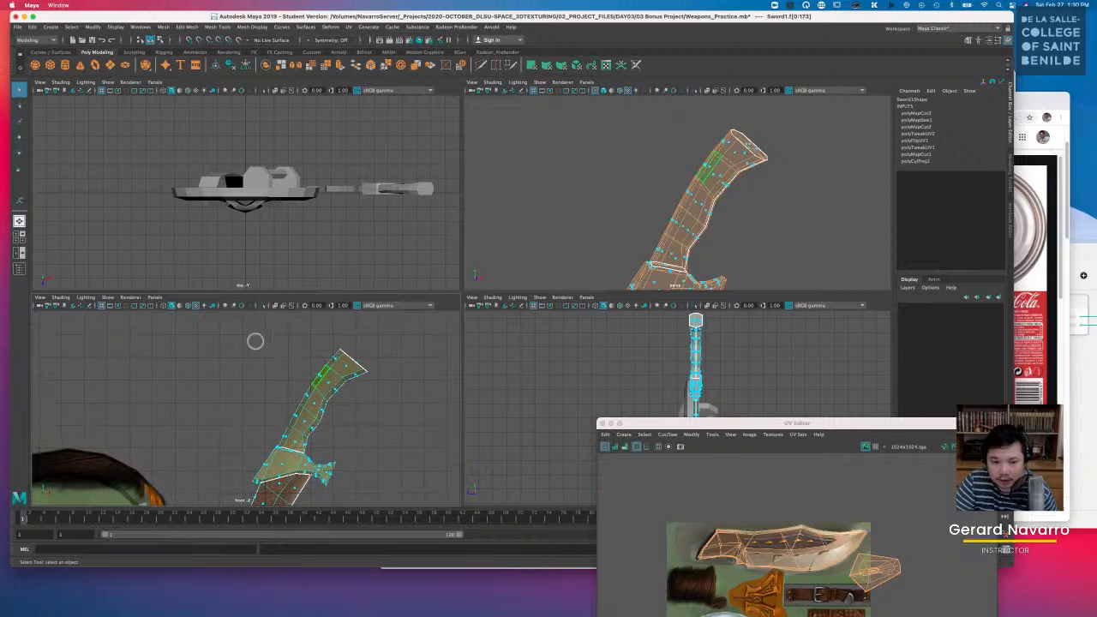
{"action": "left_click_drag", "start_coordinate": [244, 332], "coordinate": [394, 445]}
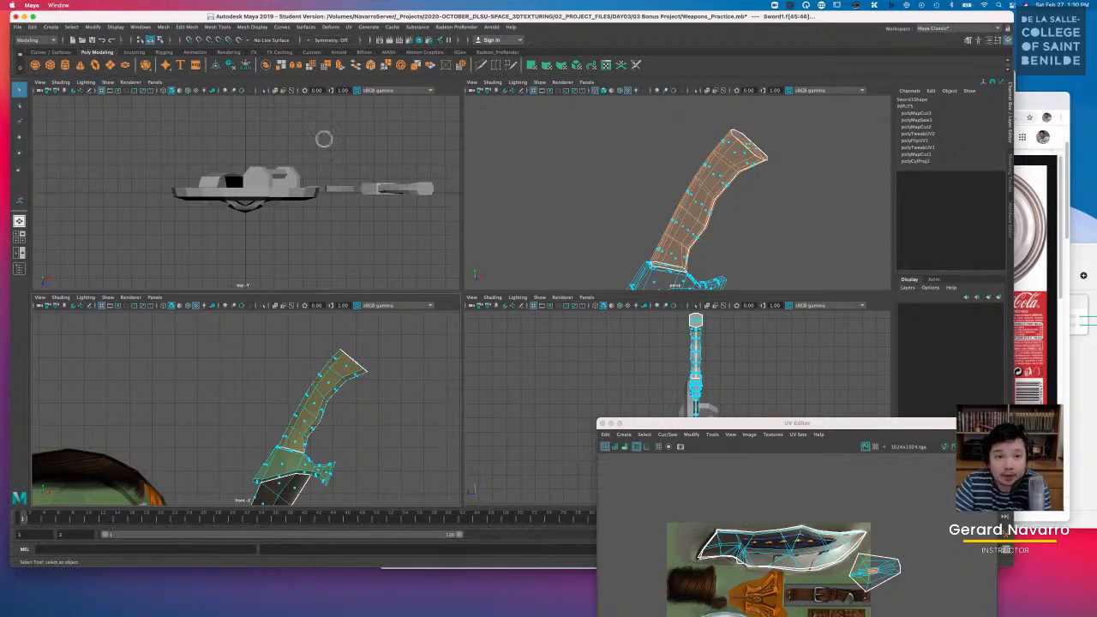
Step: Try a cylindrical UV projection on the selected handle faces and bring the UV Editor into view
{"action": "left_click", "coordinate": [350, 27]}
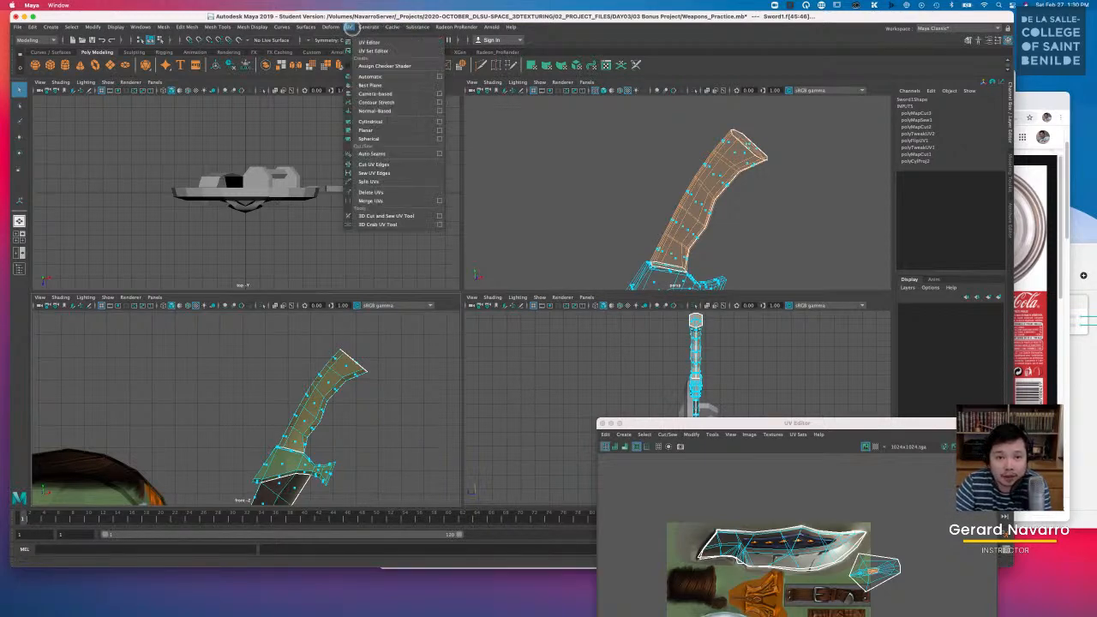
{"action": "left_click", "coordinate": [374, 122]}
{"action": "left_click_drag", "start_coordinate": [762, 423], "coordinate": [562, 309]}
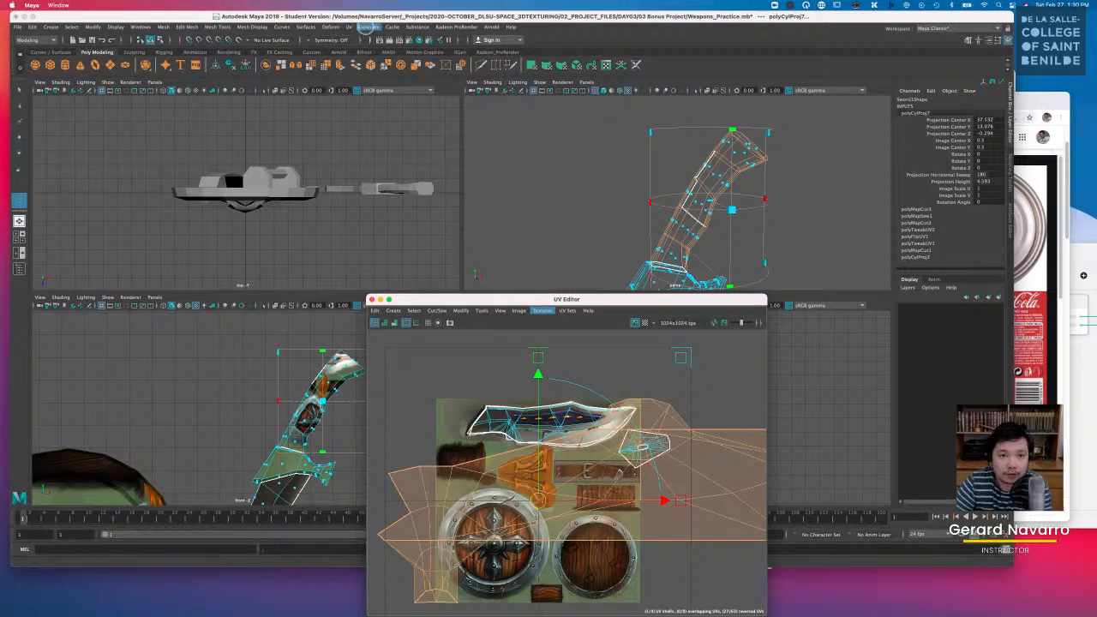
Step: Try a planar UV projection on the handle faces and unfold the resulting UVs
{"action": "left_click", "coordinate": [348, 26]}
{"action": "left_click", "coordinate": [348, 27]}
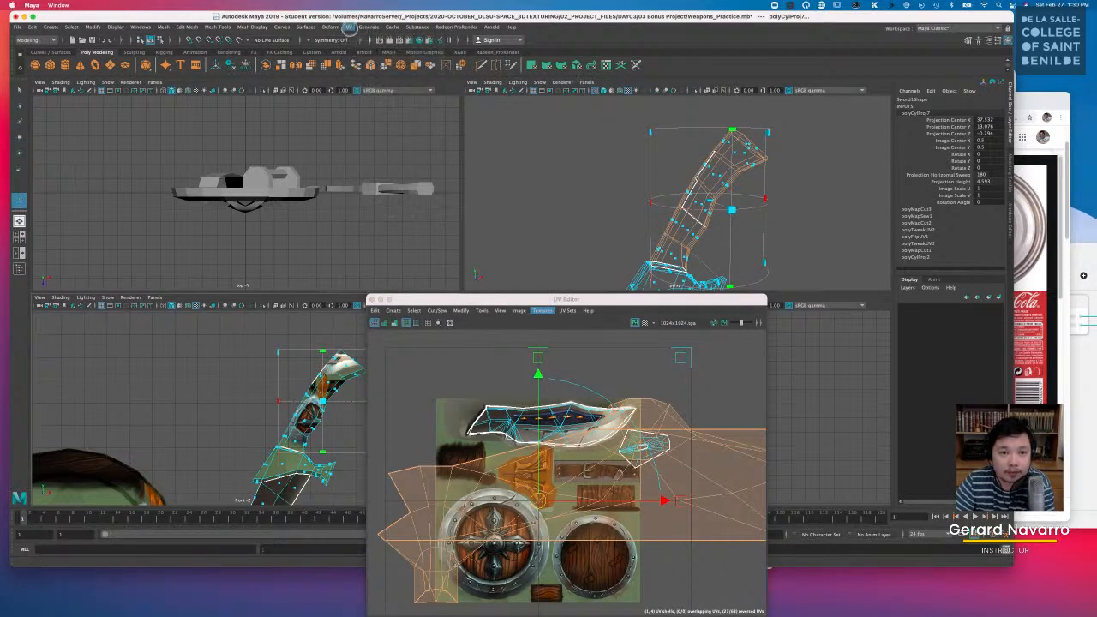
{"action": "left_click", "coordinate": [349, 29]}
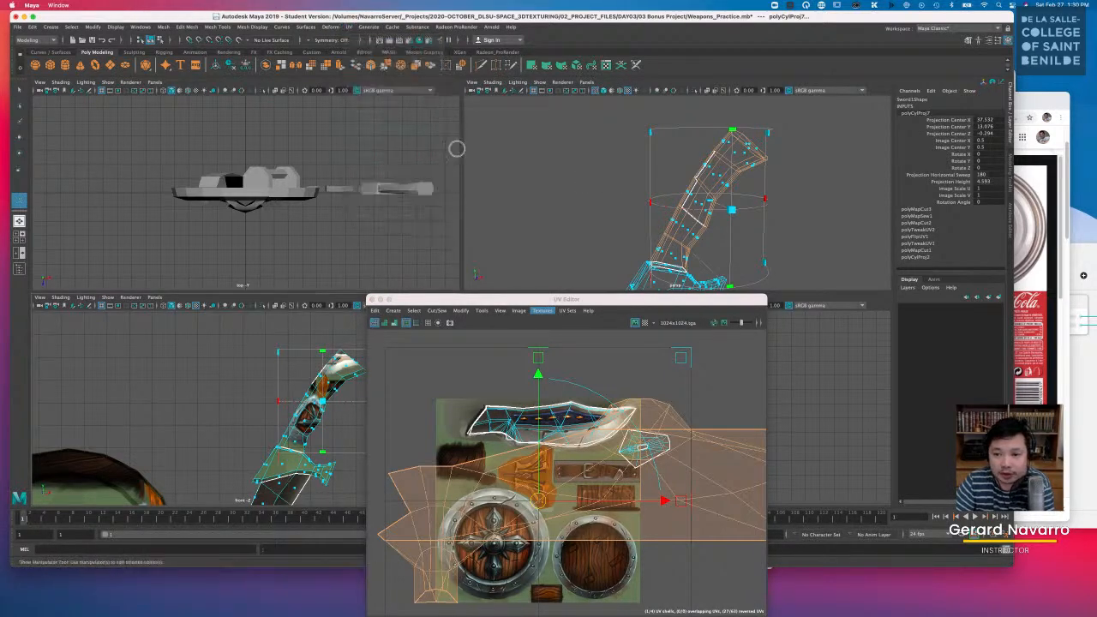
{"action": "left_click", "coordinate": [369, 129]}
{"action": "left_click_drag", "start_coordinate": [583, 300], "coordinate": [703, 241]}
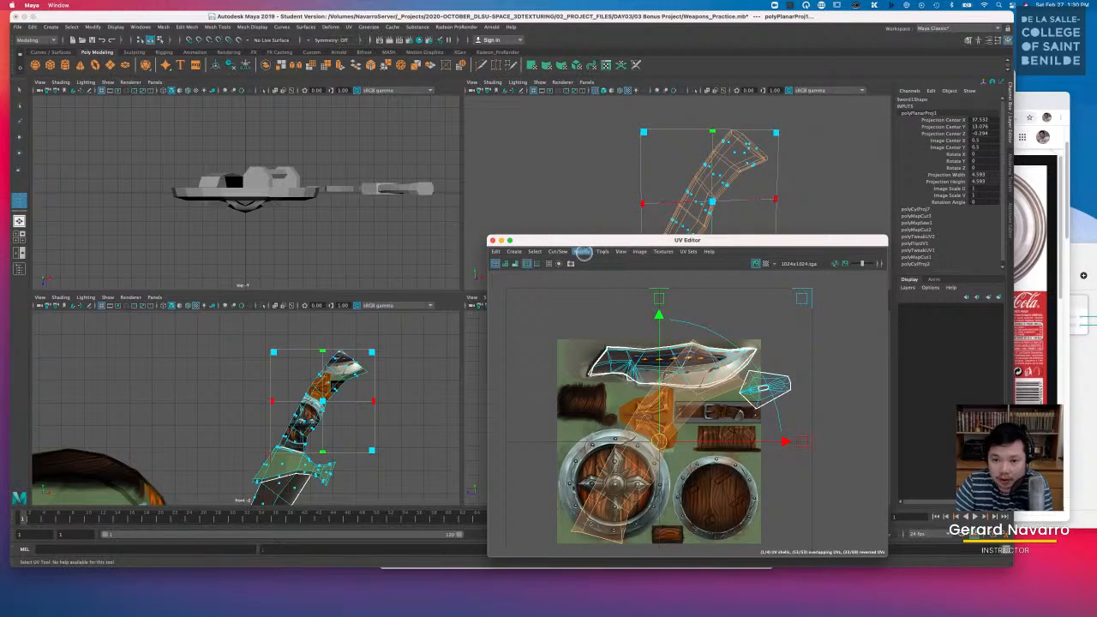
{"action": "left_click", "coordinate": [583, 252]}
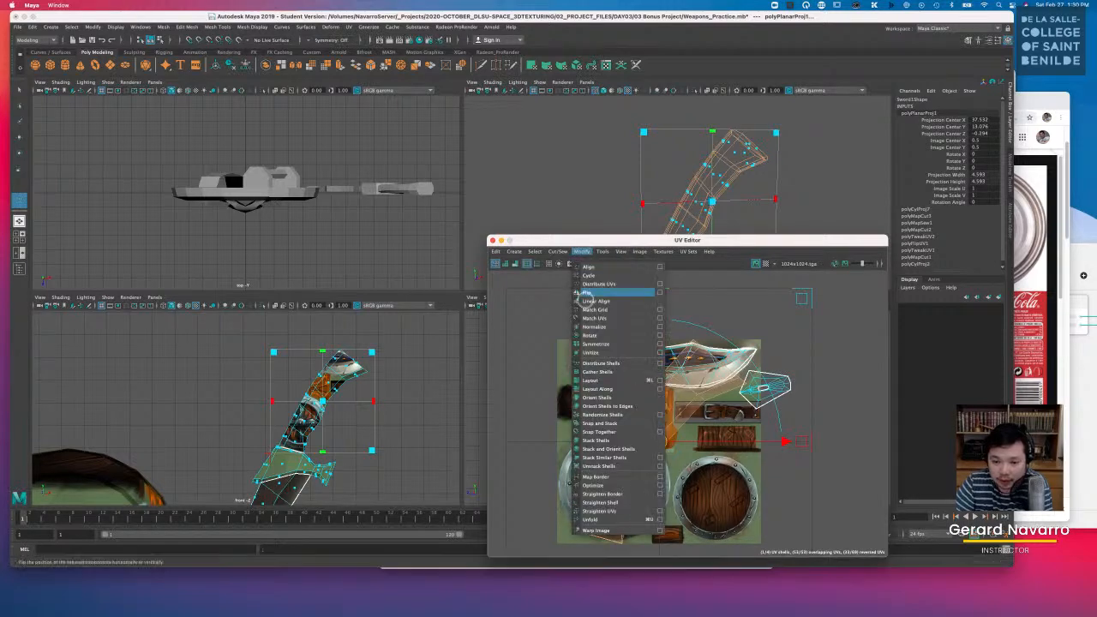
{"action": "left_click", "coordinate": [594, 517]}
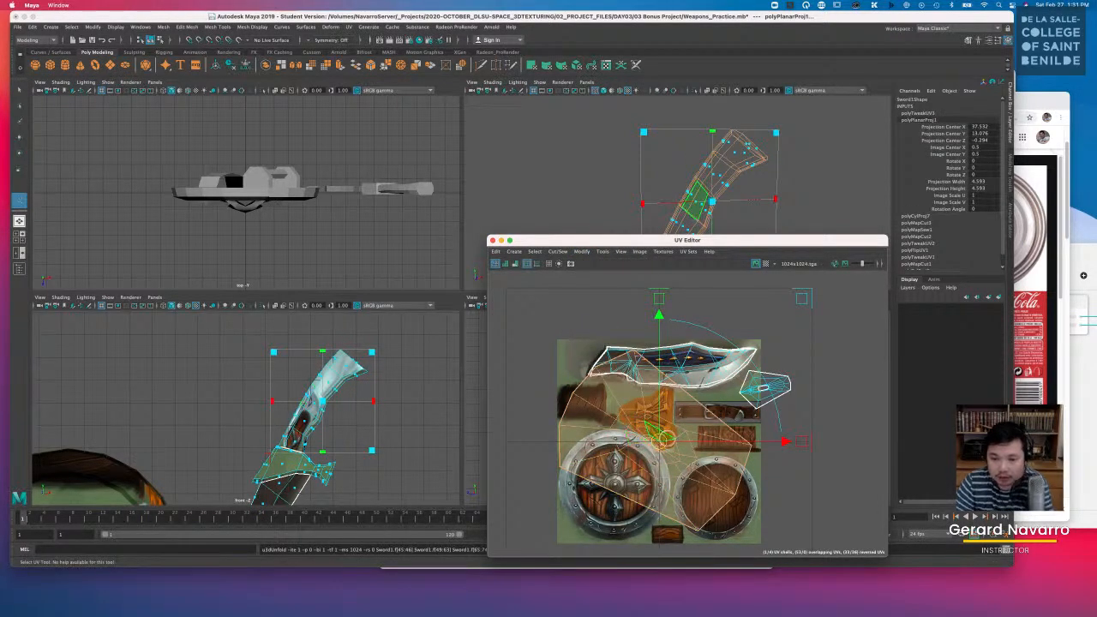
Step: Move the unfolded handle shell off the atlas texture to inspect its shape
{"action": "left_click_drag", "start_coordinate": [743, 196], "coordinate": [653, 196], "text": "alt"}
{"action": "left_click_drag", "start_coordinate": [657, 441], "coordinate": [799, 367]}
{"action": "right_click_drag", "start_coordinate": [768, 400], "coordinate": [586, 358], "text": "alt"}
{"action": "middle_click_drag", "start_coordinate": [792, 389], "coordinate": [685, 416], "text": "alt"}
{"action": "right_click_drag", "start_coordinate": [610, 411], "coordinate": [677, 385], "text": "alt"}
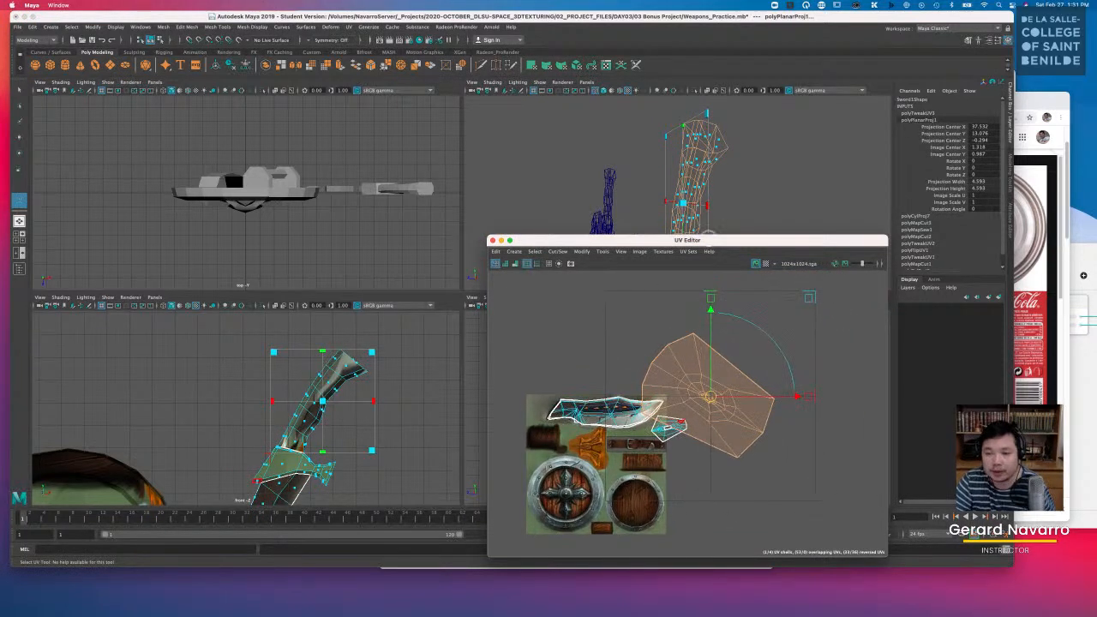
Step: Undo the handle shell's move, its unfold, and the planar and cylindrical projections
{"action": "left_click_drag", "start_coordinate": [706, 241], "coordinate": [576, 304]}
{"action": "key", "text": "super+z"}
{"action": "key", "text": "super+z"}
{"action": "key", "text": "super+z"}
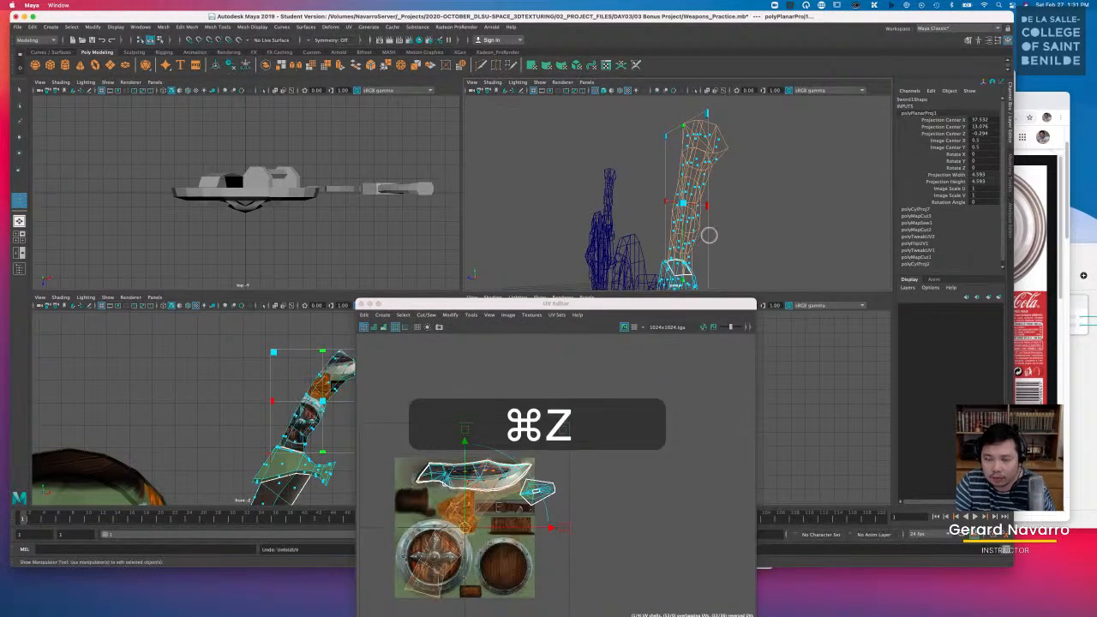
{"action": "left_click_drag", "start_coordinate": [737, 206], "coordinate": [769, 226], "text": "alt"}
{"action": "key", "text": "super+z"}
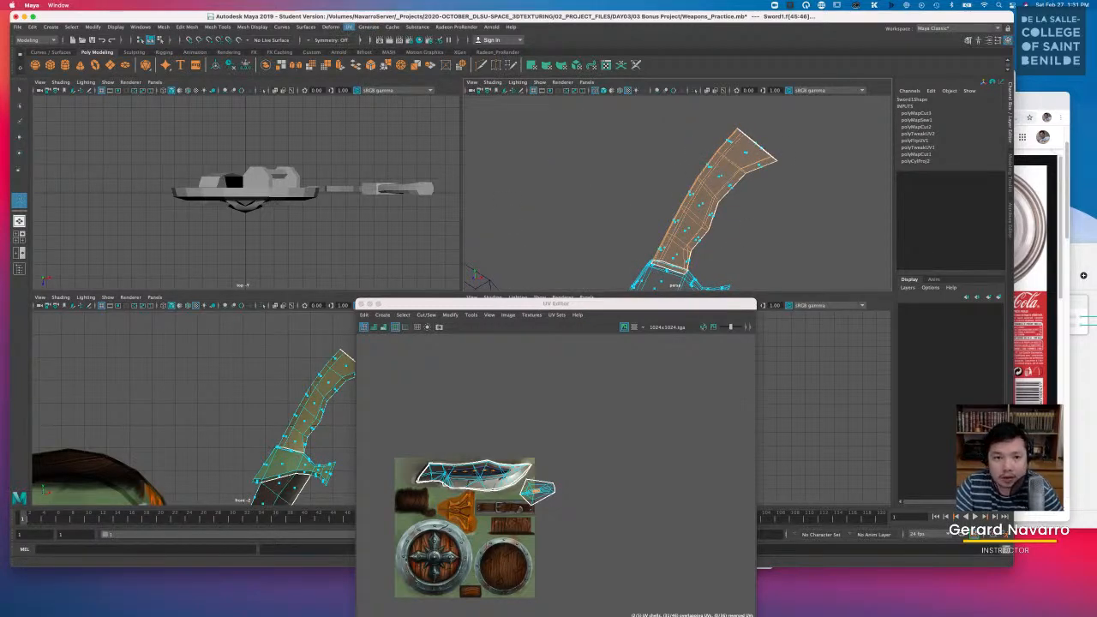
Step: Start a planar UV projection for the selected handle faces
{"action": "left_click", "coordinate": [349, 26]}
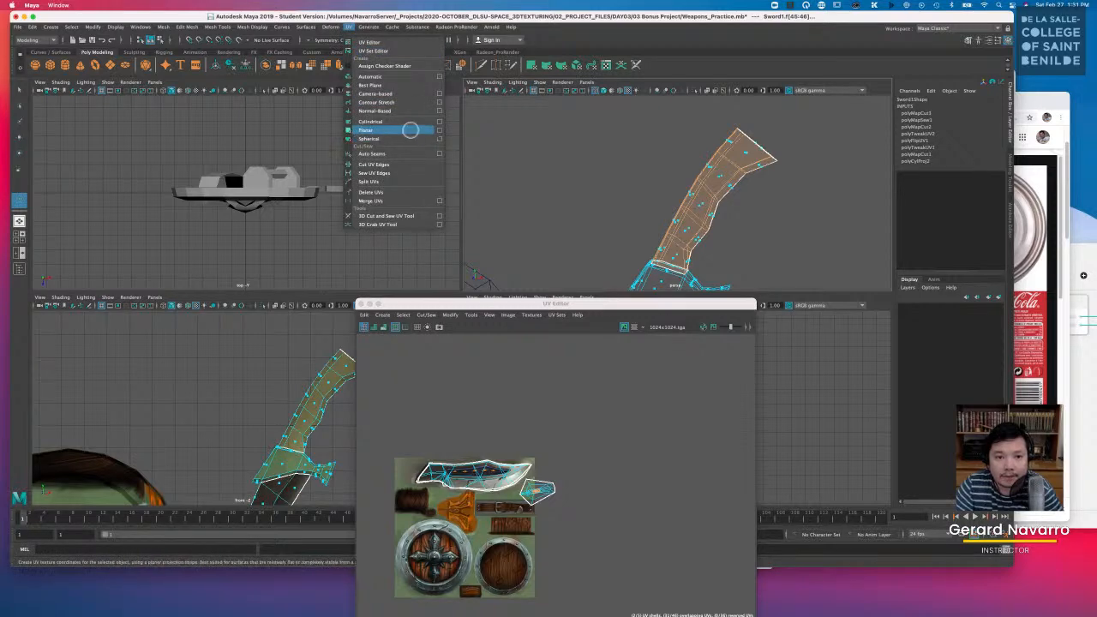
Step: Try to map the sword handle with a cylindrical UV projection and unfold it, then undo the attempt
{"action": "left_click", "coordinate": [407, 125]}
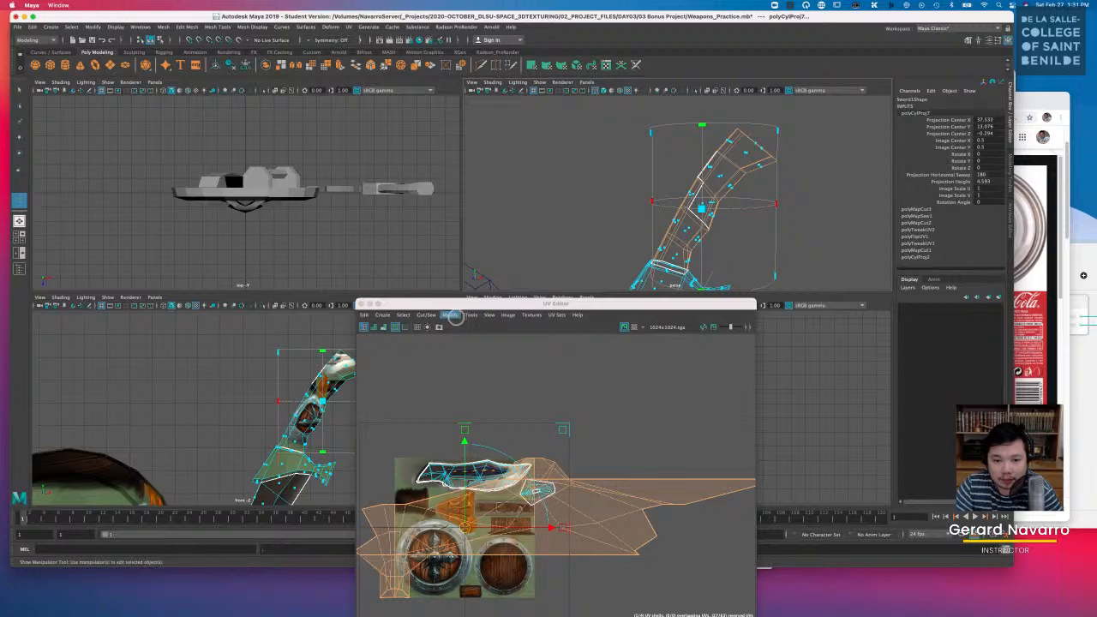
{"action": "left_click", "coordinate": [451, 315]}
{"action": "left_click", "coordinate": [482, 583]}
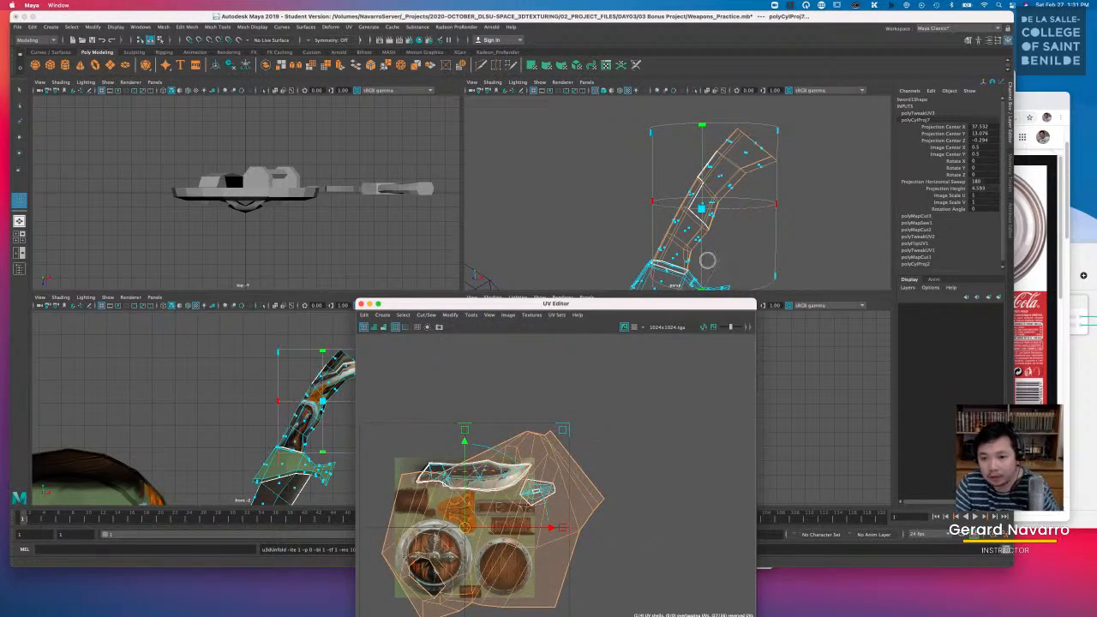
{"action": "left_click_drag", "start_coordinate": [730, 234], "coordinate": [690, 269], "text": "alt"}
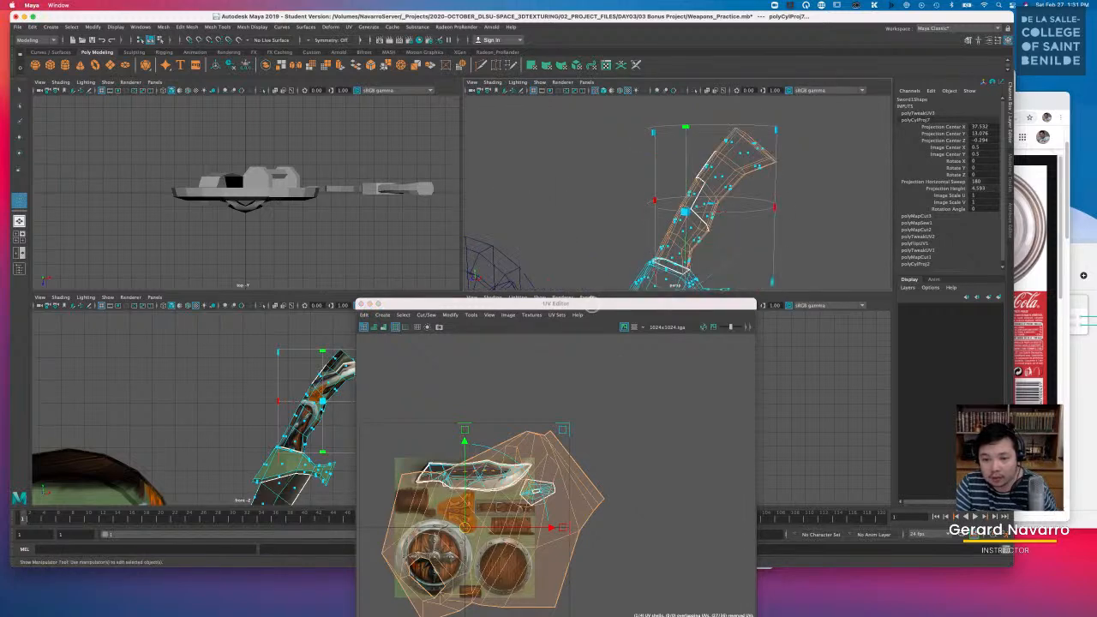
{"action": "left_click_drag", "start_coordinate": [590, 304], "coordinate": [413, 332]}
{"action": "key", "text": "super+z"}
{"action": "key", "text": "super+z"}
{"action": "key", "text": "super+z"}
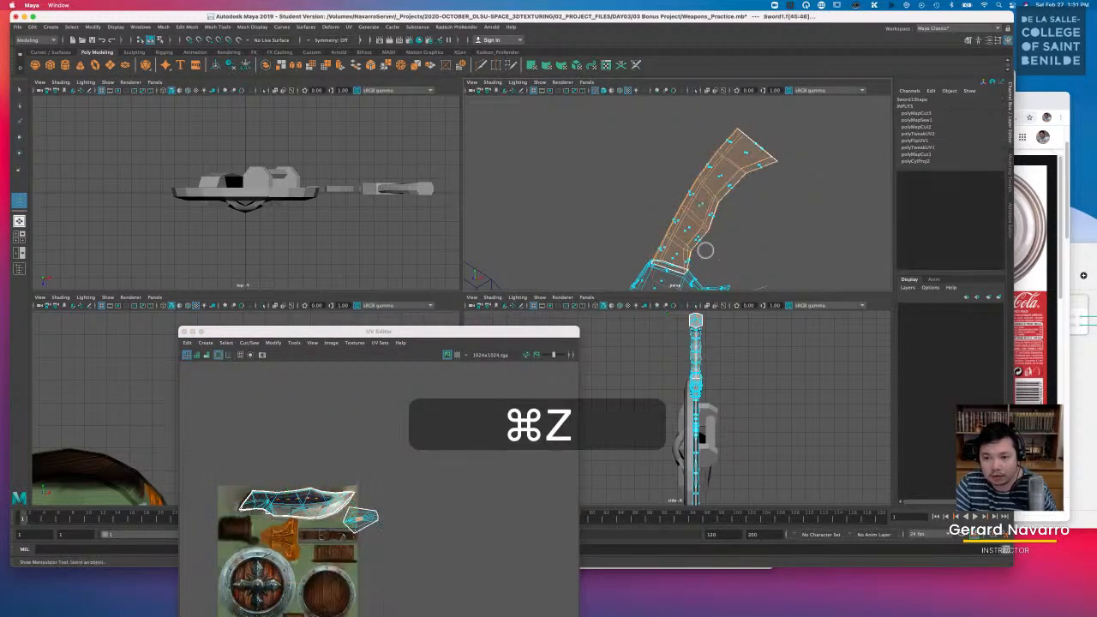
Step: Return the sword to object mode and delete the construction history of all objects in the scene
{"action": "right_click_drag", "start_coordinate": [713, 247], "coordinate": [682, 222], "text": "alt"}
{"action": "middle_click_drag", "start_coordinate": [682, 222], "coordinate": [680, 198], "text": "alt"}
{"action": "right_click_drag", "start_coordinate": [683, 190], "coordinate": [690, 194]}
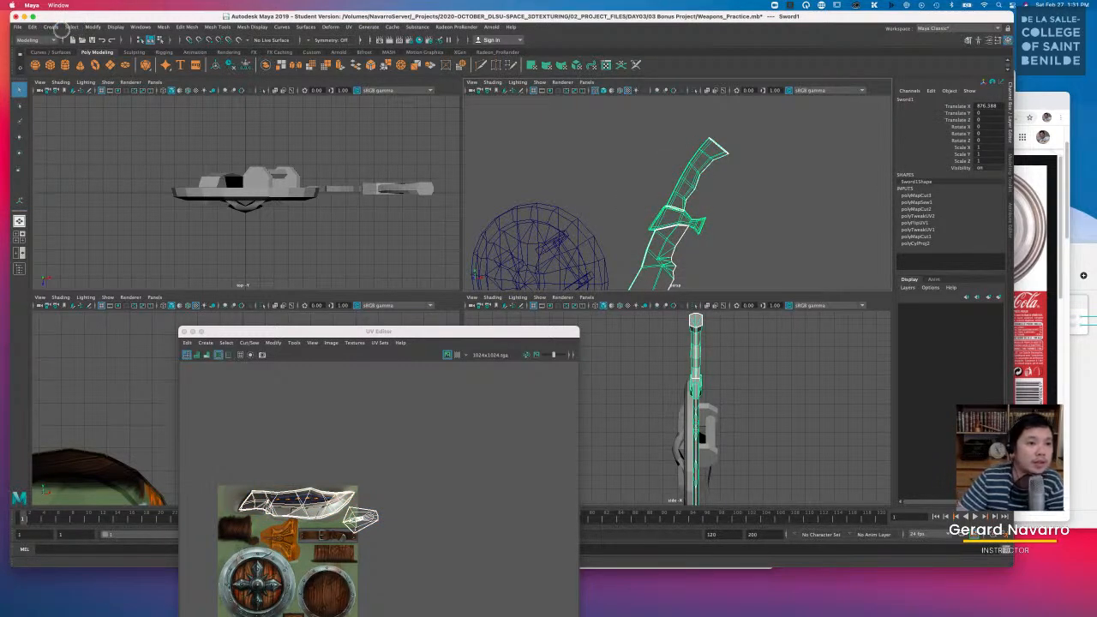
{"action": "left_click", "coordinate": [115, 27]}
{"action": "mouse_move", "coordinate": [51, 27]}
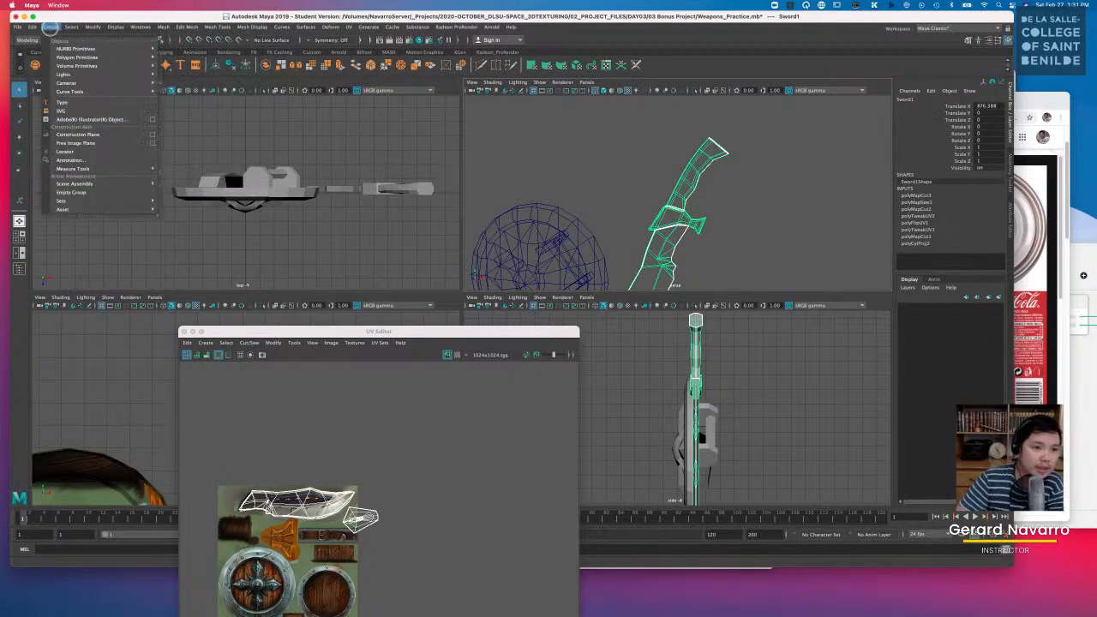
{"action": "mouse_move", "coordinate": [116, 27]}
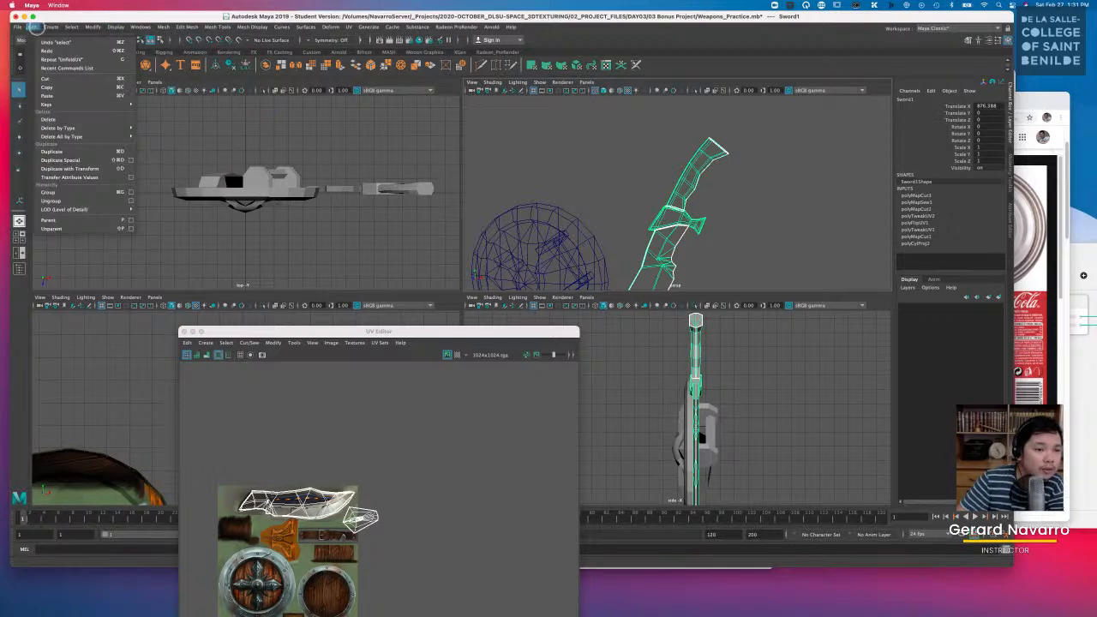
{"action": "mouse_move", "coordinate": [64, 136]}
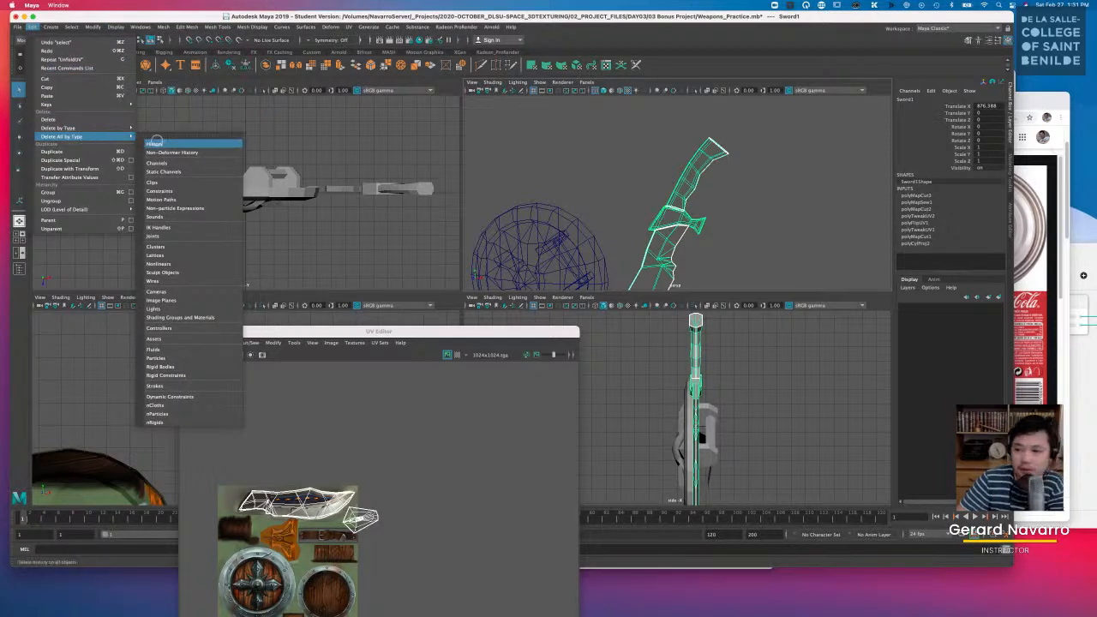
{"action": "left_click", "coordinate": [155, 142]}
Step: Select the sword's handle faces in the front view and apply a planar UV projection to them
{"action": "left_click_drag", "start_coordinate": [498, 333], "coordinate": [867, 244]}
{"action": "right_click_drag", "start_coordinate": [327, 381], "coordinate": [369, 394], "text": "alt"}
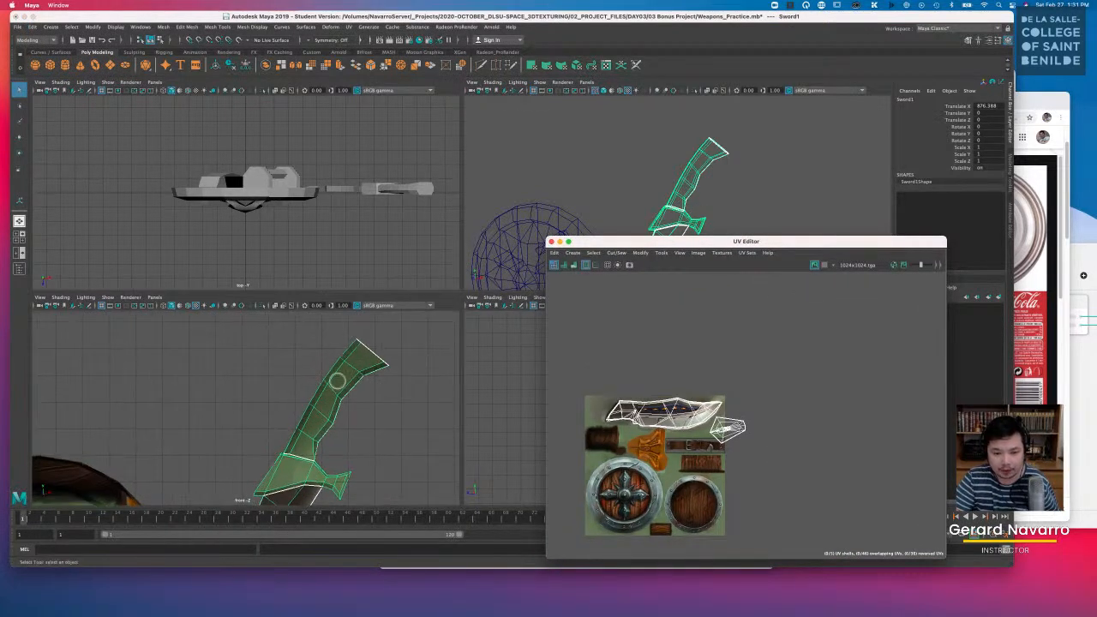
{"action": "right_click", "coordinate": [338, 380]}
{"action": "left_click", "coordinate": [336, 395]}
{"action": "left_click_drag", "start_coordinate": [219, 316], "coordinate": [409, 452]}
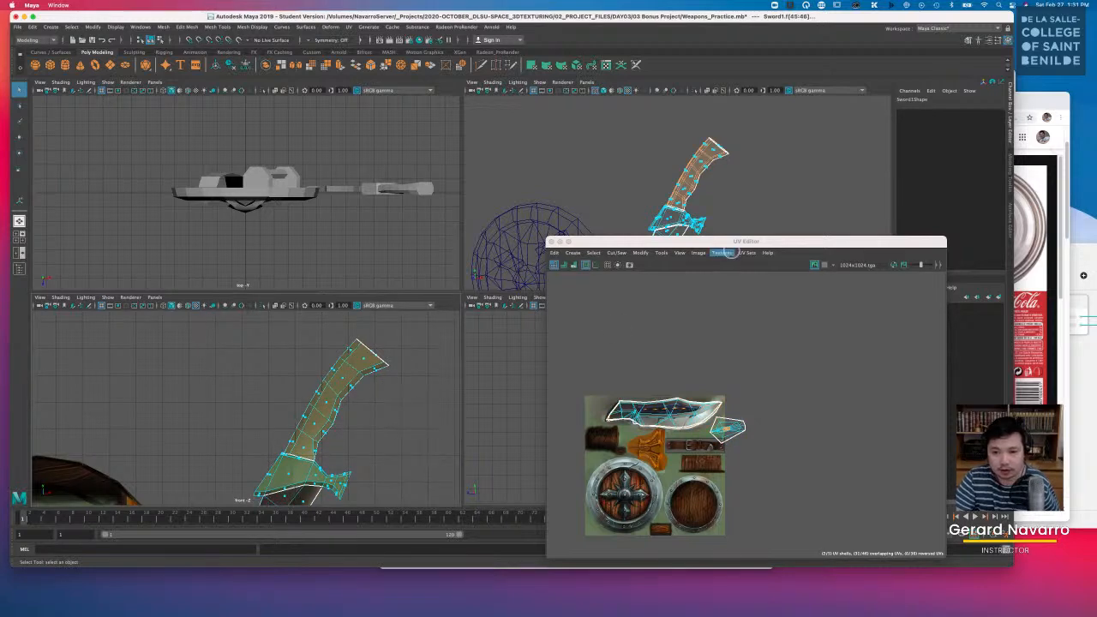
{"action": "left_click_drag", "start_coordinate": [725, 200], "coordinate": [437, 103], "text": "alt"}
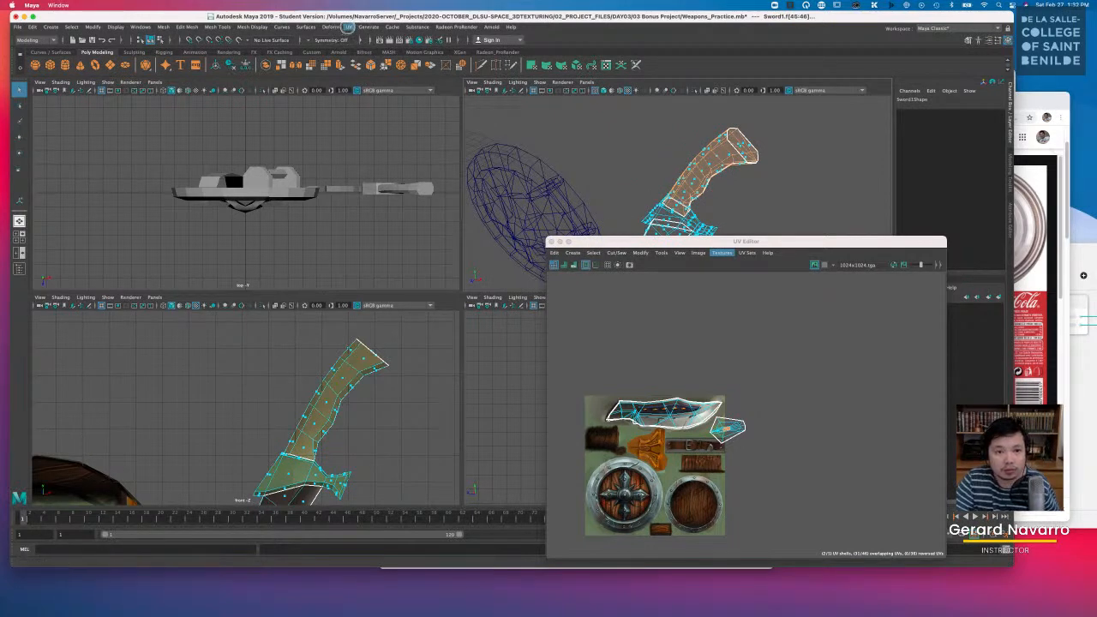
{"action": "left_click", "coordinate": [348, 26]}
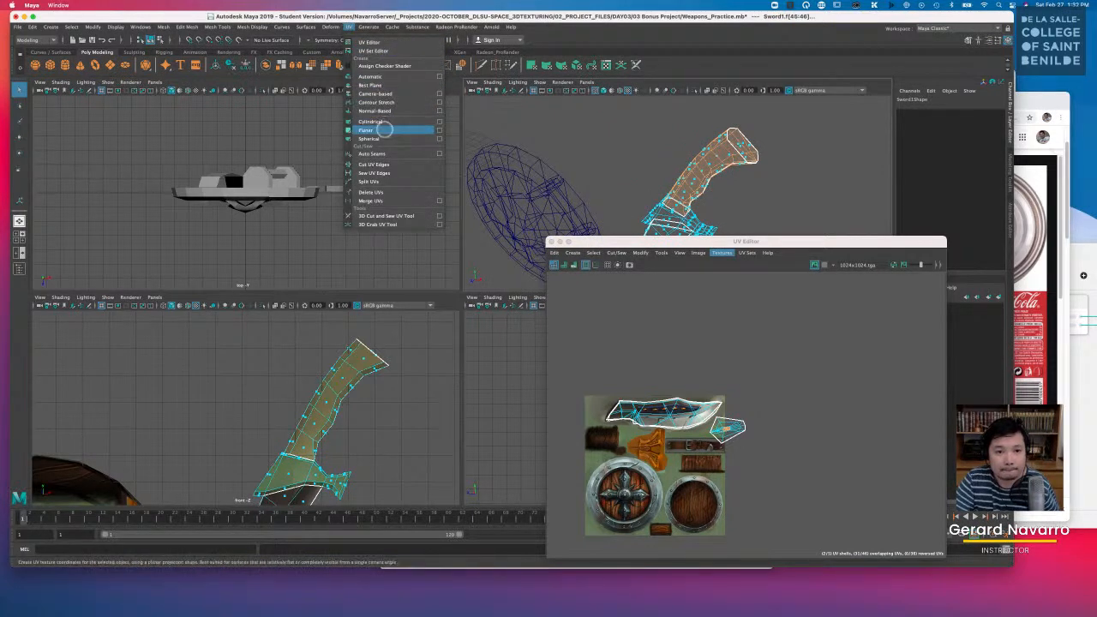
{"action": "left_click", "coordinate": [383, 129]}
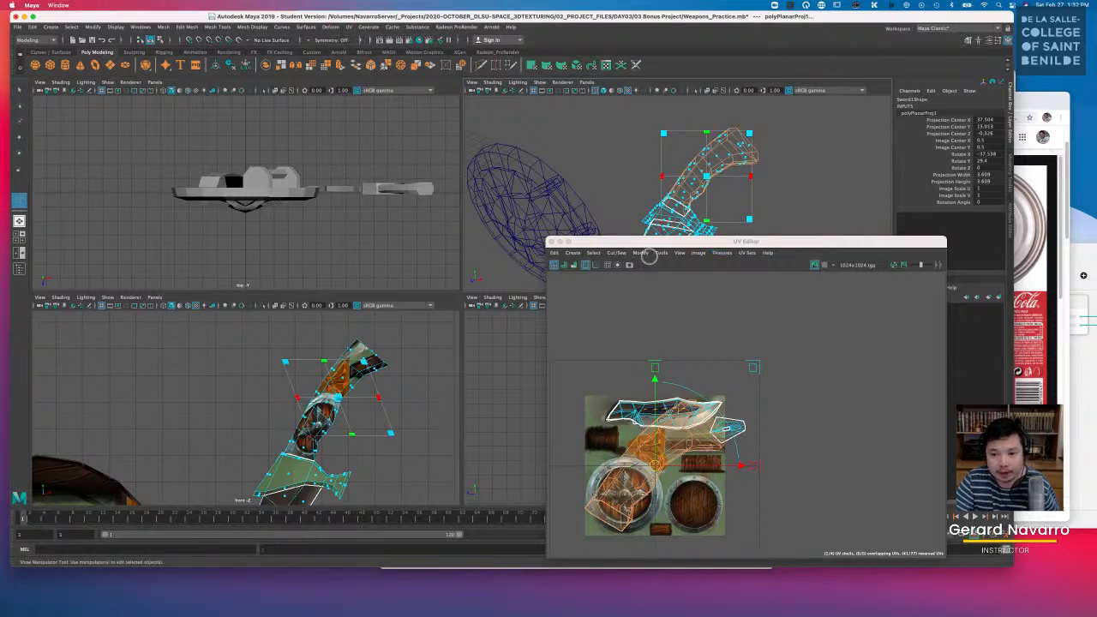
Step: Unfold the handle's projected UVs and switch the sword back to object mode
{"action": "left_click", "coordinate": [641, 253]}
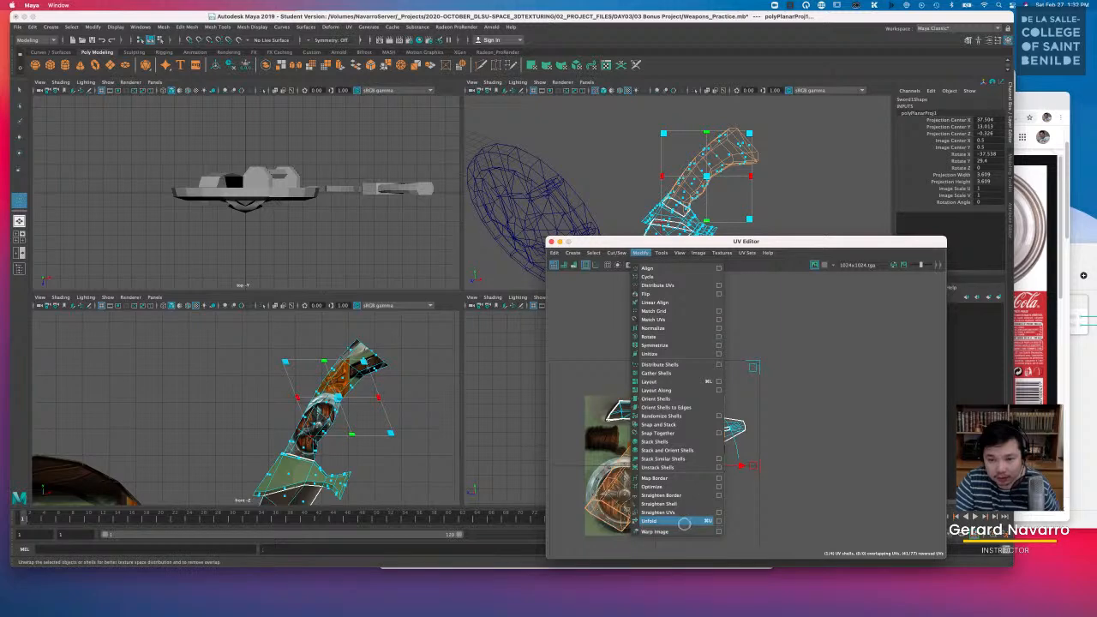
{"action": "left_click", "coordinate": [684, 521]}
{"action": "left_click_drag", "start_coordinate": [626, 197], "coordinate": [768, 171], "text": "alt"}
{"action": "left_click", "coordinate": [743, 162]}
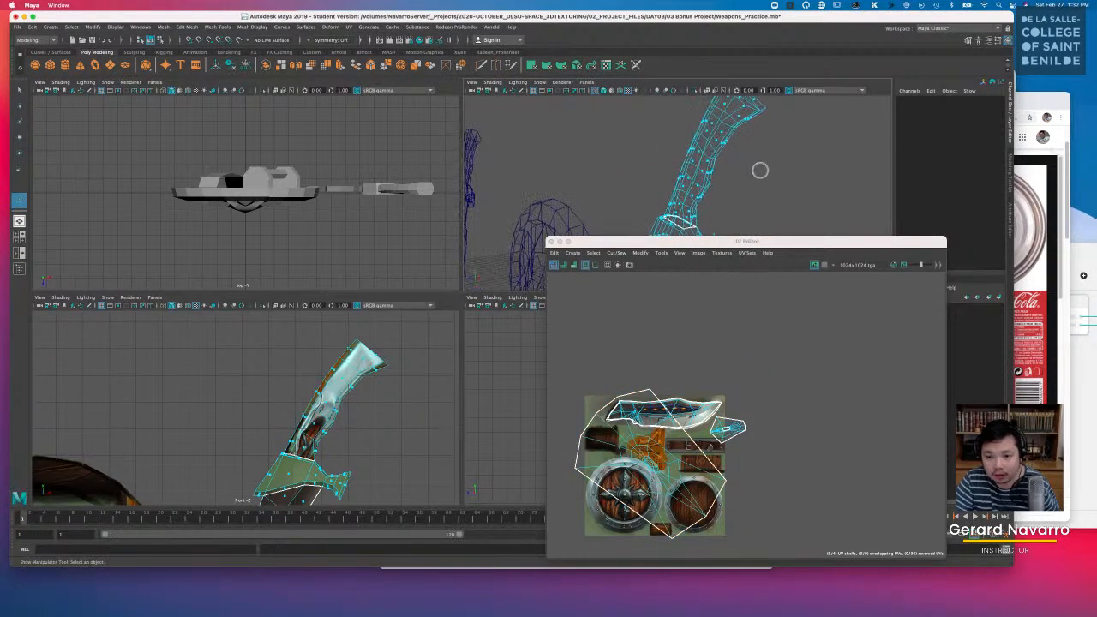
{"action": "right_click_drag", "start_coordinate": [729, 136], "coordinate": [724, 136]}
{"action": "left_click", "coordinate": [725, 136]}
Step: Maximize the perspective view and move the handle's UV shell off the texture into empty UV space
{"action": "left_click", "coordinate": [721, 253]}
{"action": "left_click_drag", "start_coordinate": [729, 241], "coordinate": [634, 313]}
{"action": "left_click_drag", "start_coordinate": [711, 211], "coordinate": [575, 245], "text": "alt"}
{"action": "key", "text": "space"}
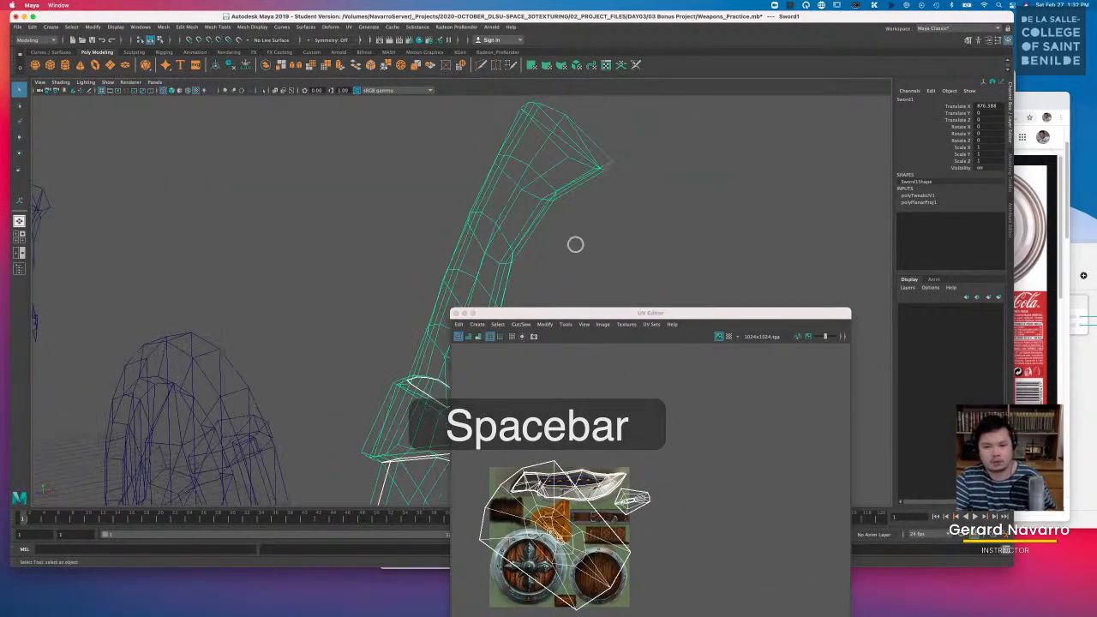
{"action": "right_click_drag", "start_coordinate": [575, 245], "coordinate": [598, 271], "text": "alt"}
{"action": "left_click_drag", "start_coordinate": [597, 270], "coordinate": [554, 320], "text": "alt"}
{"action": "mouse_move", "coordinate": [725, 431]}
{"action": "right_mouse_down"}
{"action": "mouse_move", "coordinate": [710, 425]}
{"action": "mouse_move", "coordinate": [715, 441]}
{"action": "right_mouse_up"}
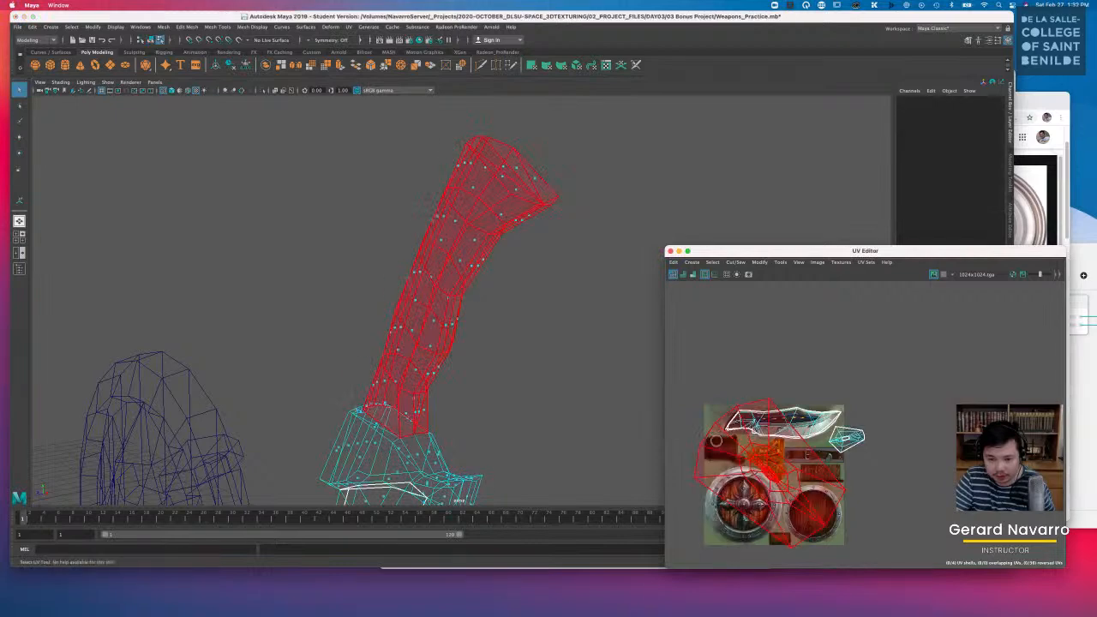
{"action": "key", "text": "w"}
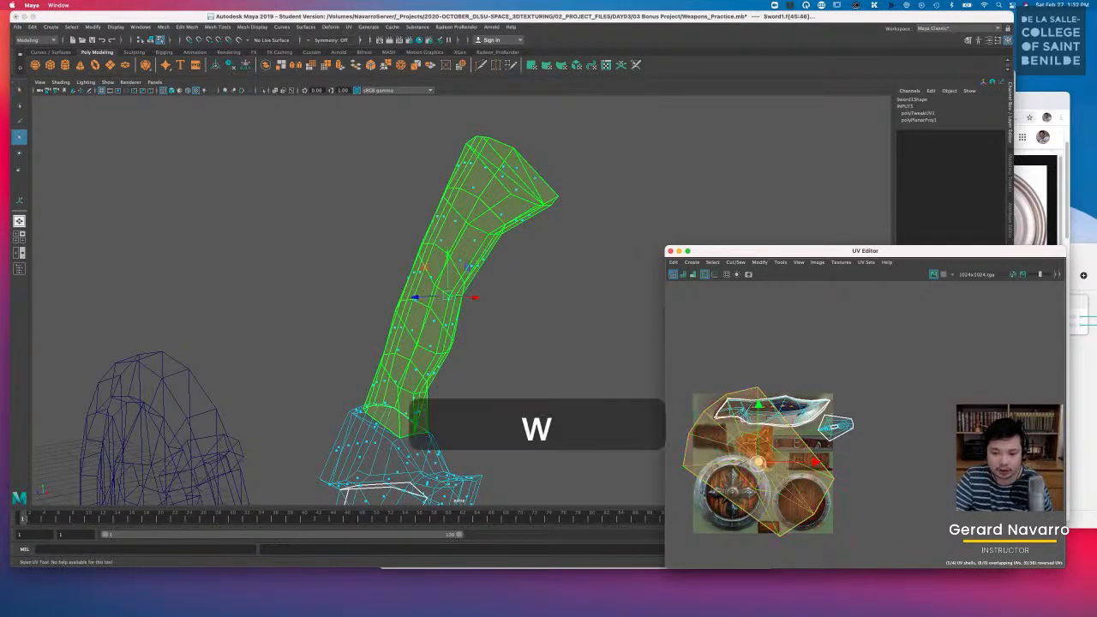
{"action": "left_click_drag", "start_coordinate": [758, 463], "coordinate": [927, 358]}
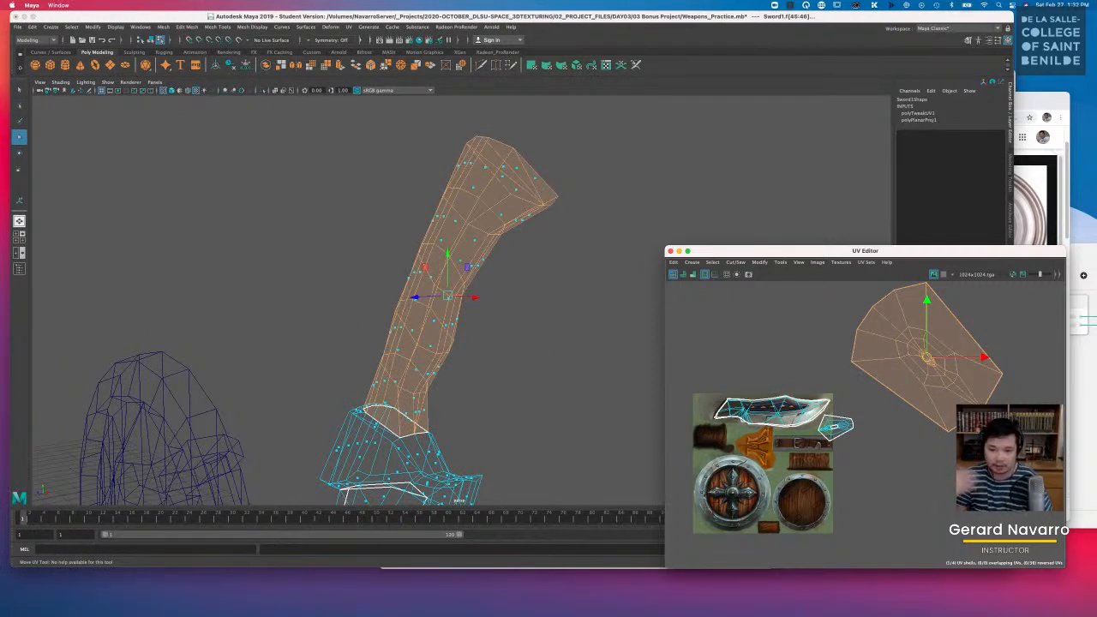
Step: Cut the handle's UVs around the edge of its end cap and along one lengthwise edge line down to the guard
{"action": "right_click_drag", "start_coordinate": [502, 226], "coordinate": [541, 240]}
{"action": "left_click_drag", "start_coordinate": [541, 240], "coordinate": [426, 243], "text": "alt"}
{"action": "left_click", "coordinate": [507, 248]}
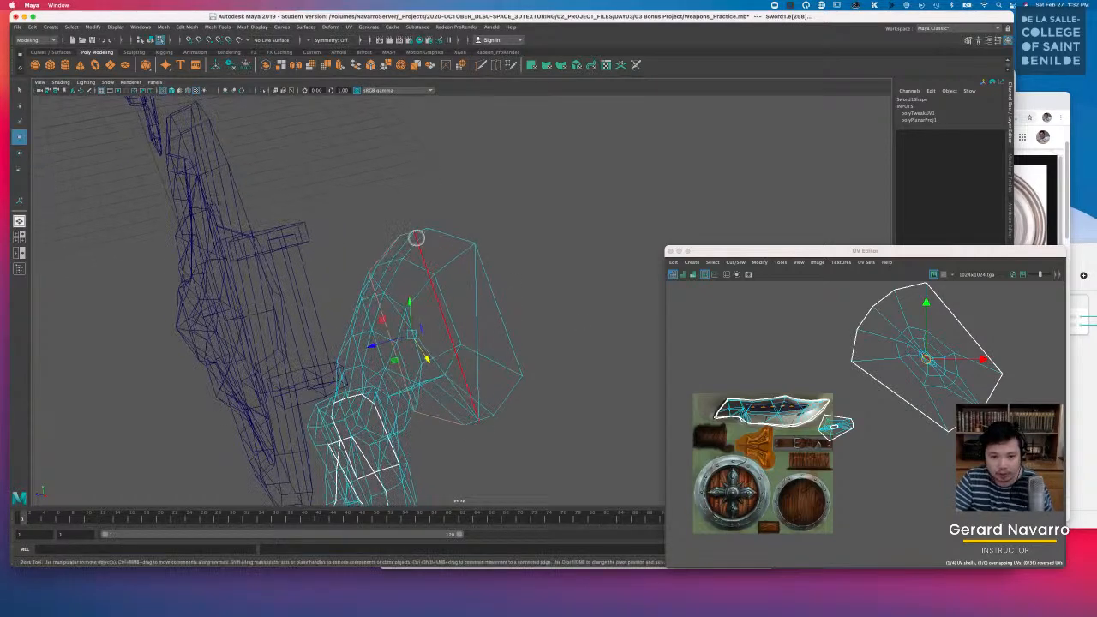
{"action": "key", "text": "q"}
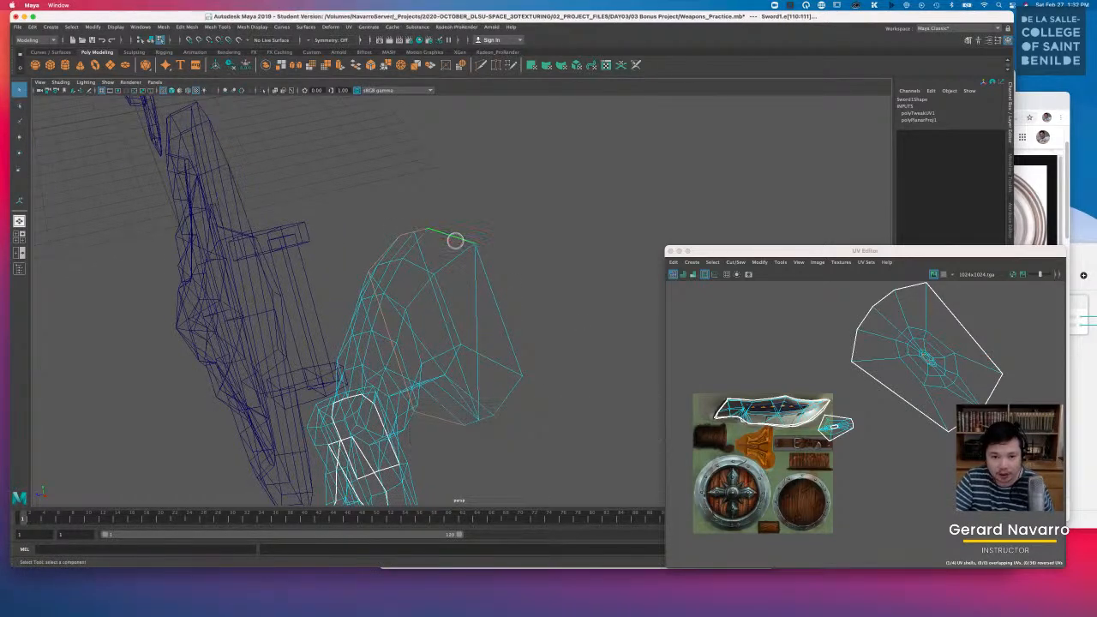
{"action": "left_click_drag", "start_coordinate": [522, 348], "coordinate": [398, 262], "text": "alt"}
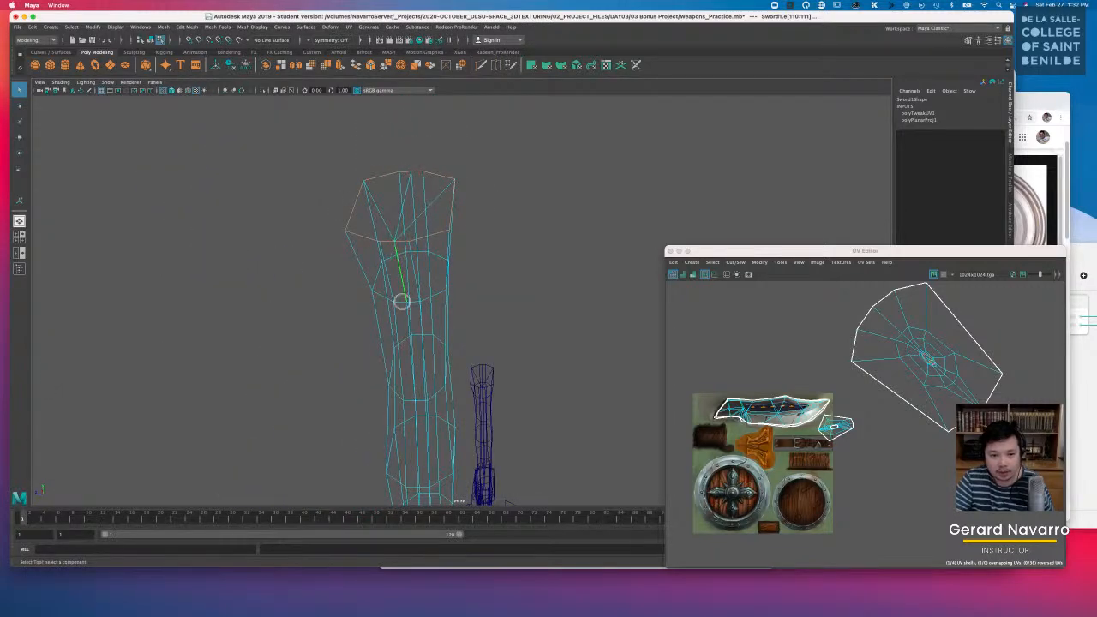
{"action": "left_click_drag", "start_coordinate": [403, 326], "coordinate": [455, 369], "text": "alt"}
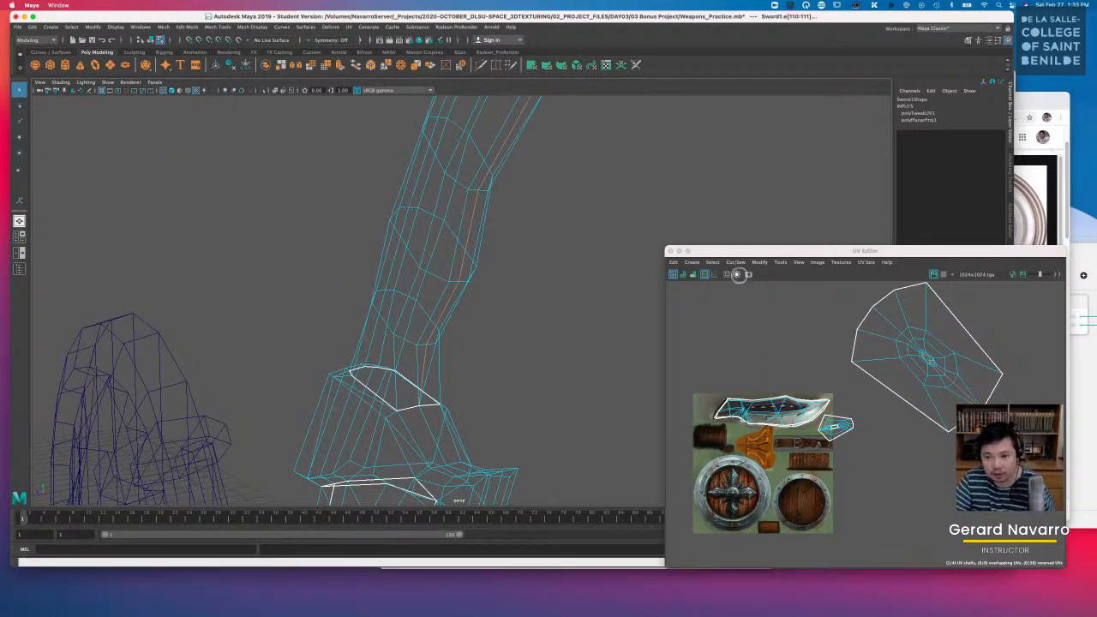
{"action": "left_click", "coordinate": [734, 263]}
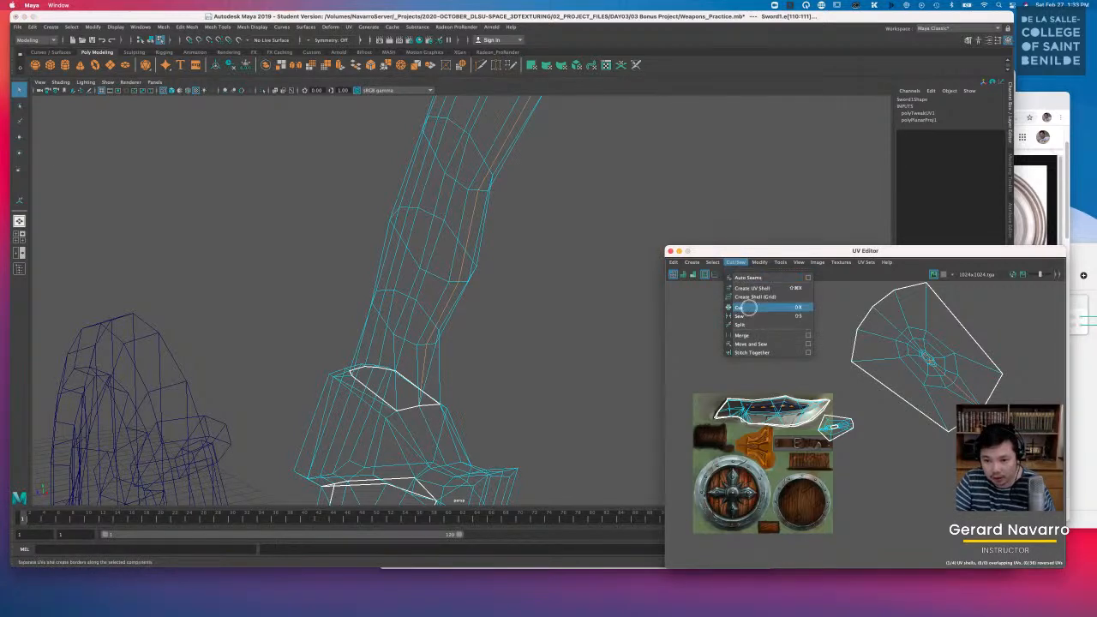
{"action": "left_click", "coordinate": [746, 306]}
Step: Try to unfold the handle with only the seam edges selected, then undo that unfold
{"action": "left_click_drag", "start_coordinate": [913, 352], "coordinate": [957, 385]}
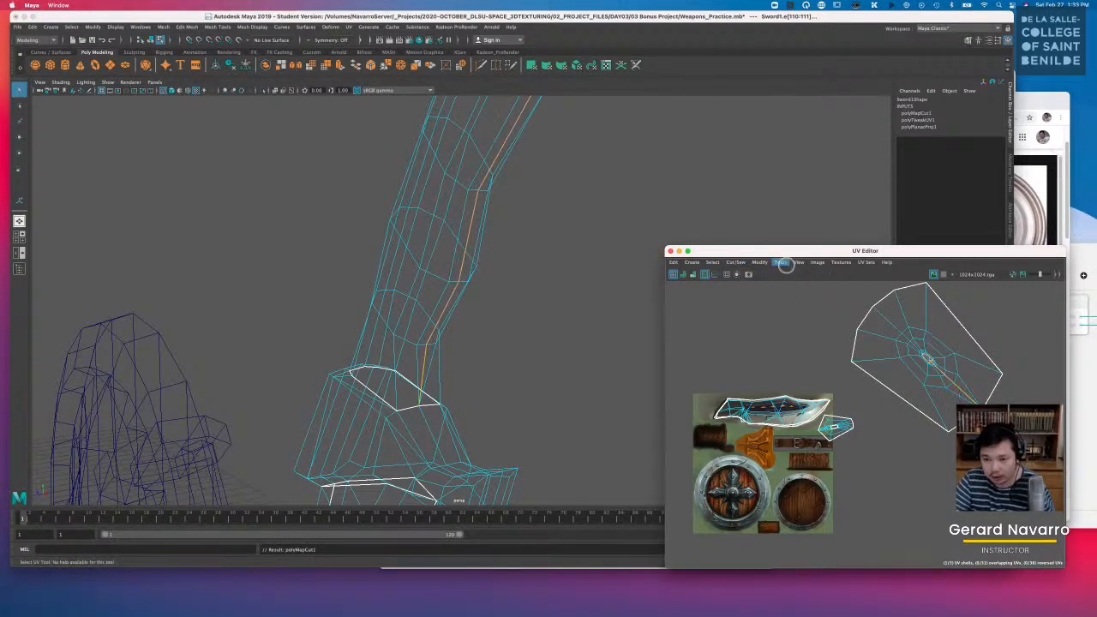
{"action": "left_click", "coordinate": [760, 263]}
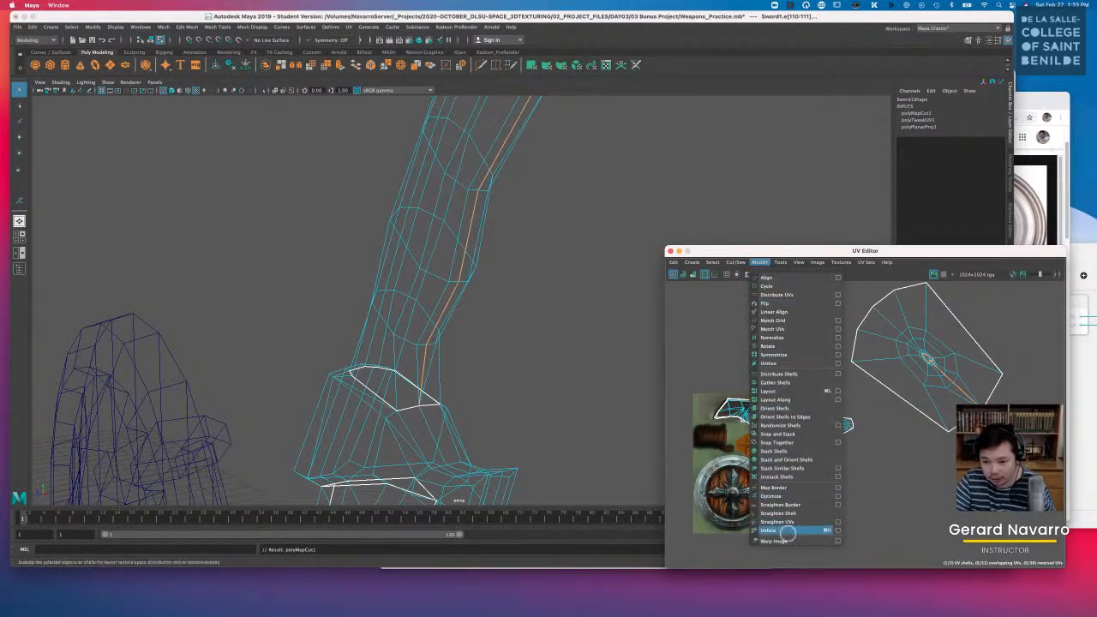
{"action": "left_click", "coordinate": [787, 531]}
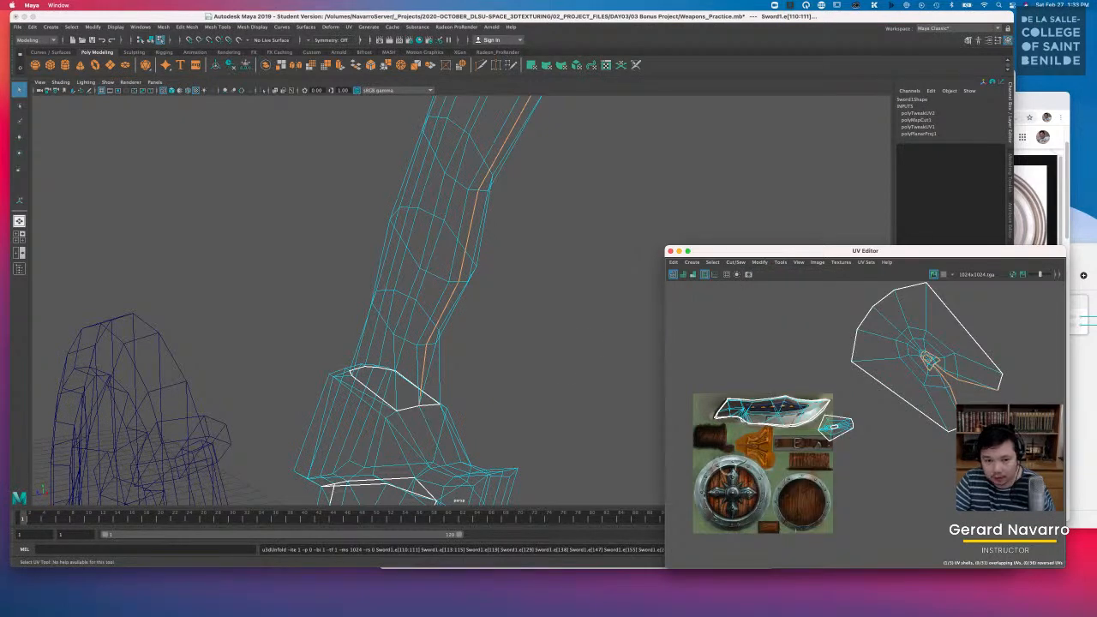
{"action": "key", "text": "super+z"}
Step: Select the whole sword in object mode and unfold its UVs
{"action": "left_click_drag", "start_coordinate": [551, 288], "coordinate": [543, 311], "text": "alt"}
{"action": "key", "text": "q"}
{"action": "right_click_drag", "start_coordinate": [475, 202], "coordinate": [516, 187]}
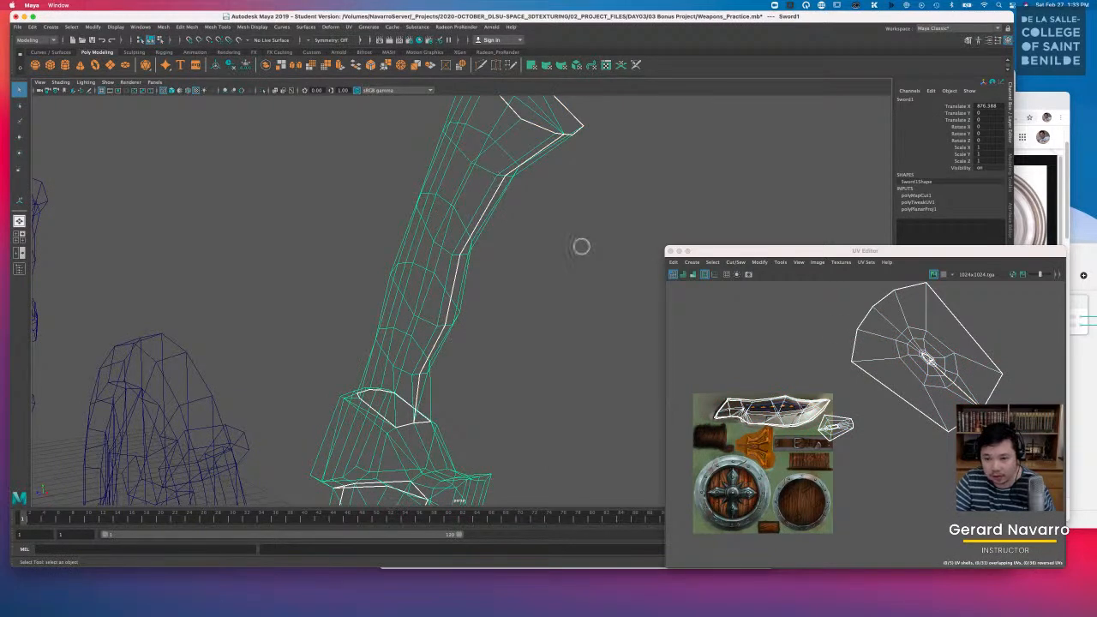
{"action": "left_click", "coordinate": [759, 263]}
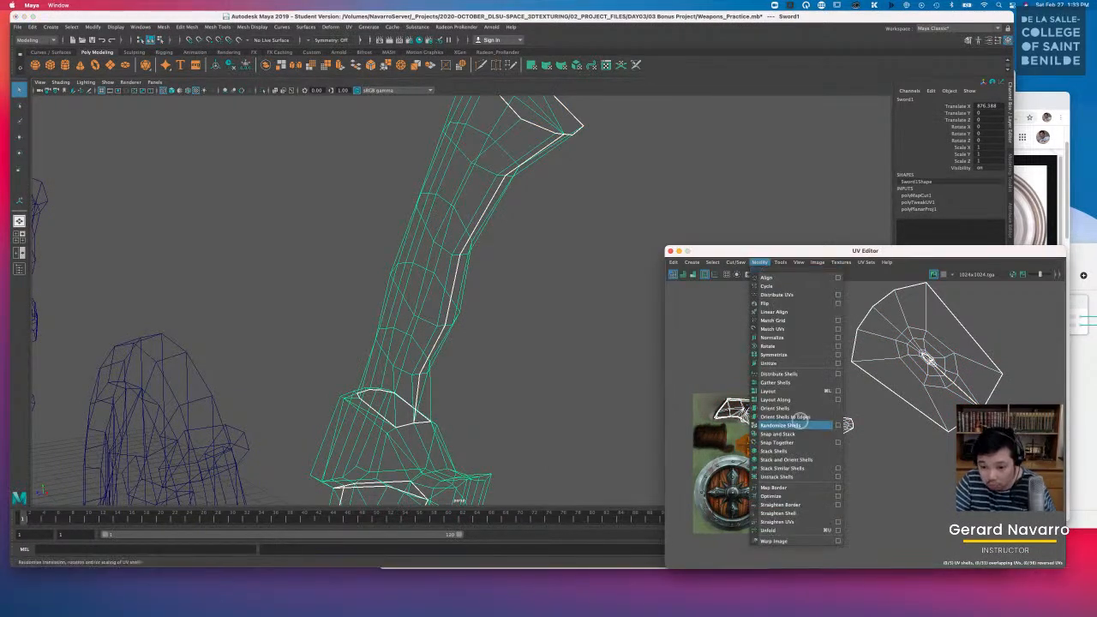
{"action": "left_click", "coordinate": [787, 530]}
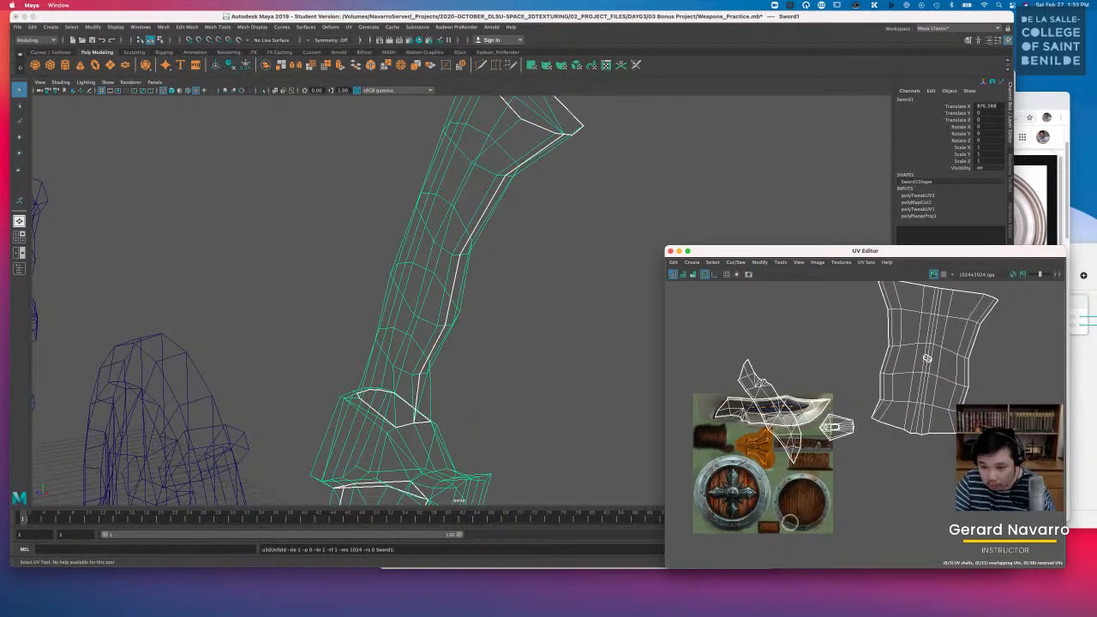
Step: Select the small end cap's UV shell and move it out of the handle shell into empty space beside it
{"action": "middle_click_drag", "start_coordinate": [929, 359], "coordinate": [902, 423], "text": "alt"}
{"action": "left_click_drag", "start_coordinate": [518, 330], "coordinate": [713, 438], "text": "alt"}
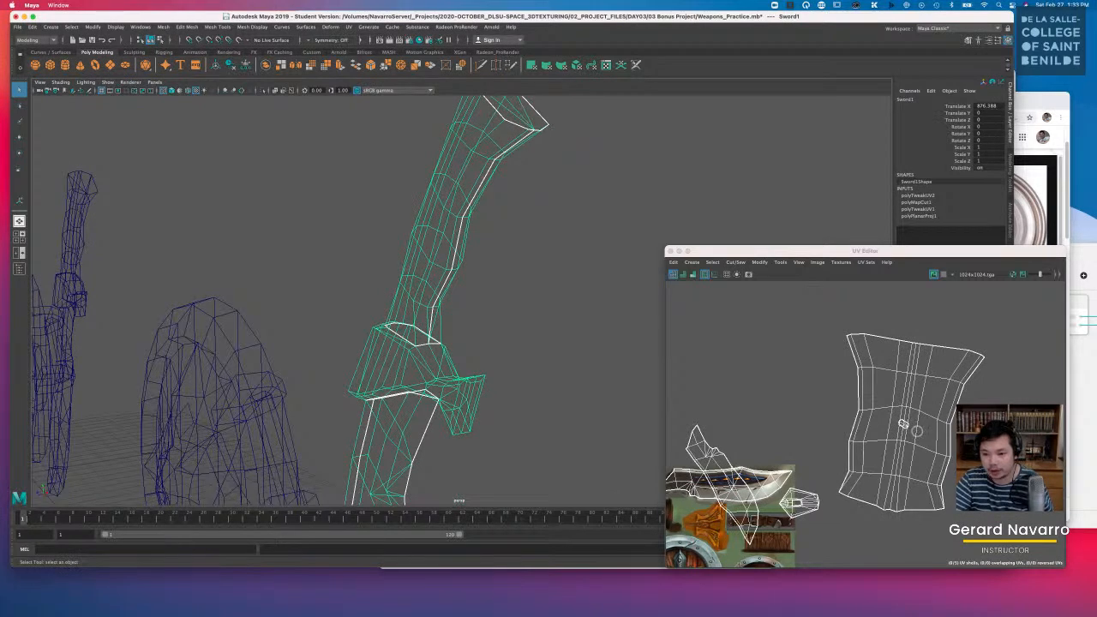
{"action": "scroll", "coordinate": [903, 423], "scroll_direction": "up", "scroll_amount": 2}
{"action": "right_click", "coordinate": [899, 423]}
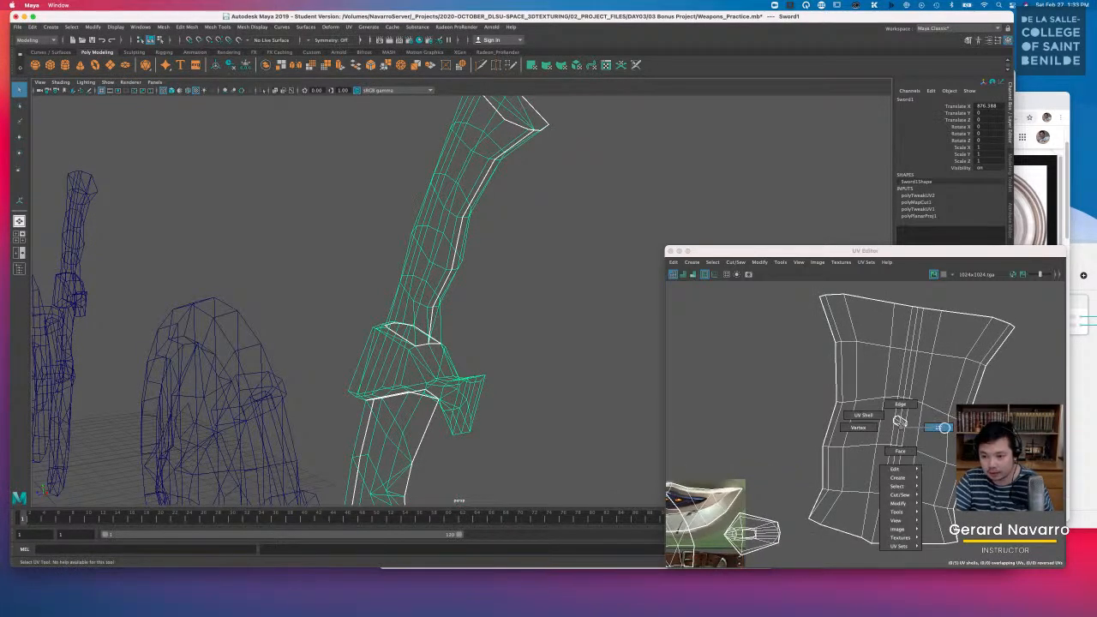
{"action": "left_click", "coordinate": [943, 426]}
{"action": "scroll", "coordinate": [893, 419], "scroll_direction": "up", "scroll_amount": 4}
{"action": "left_click", "coordinate": [891, 416]}
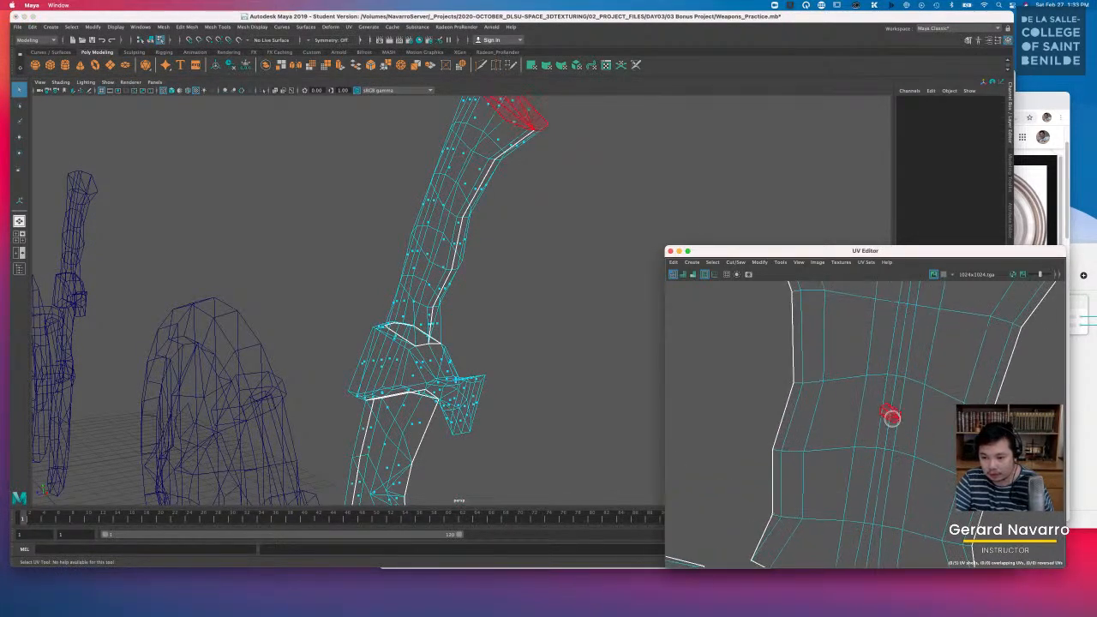
{"action": "key", "text": "w"}
{"action": "scroll", "coordinate": [882, 407], "scroll_direction": "down", "scroll_amount": 3}
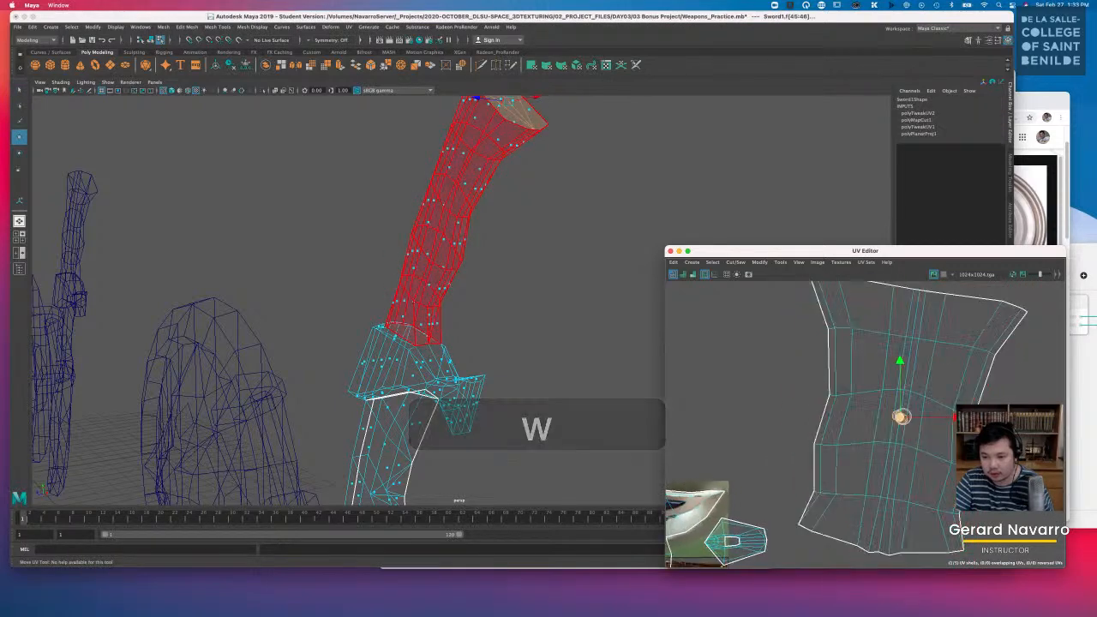
{"action": "left_click_drag", "start_coordinate": [852, 395], "coordinate": [786, 350]}
{"action": "scroll", "coordinate": [736, 416], "scroll_direction": "down", "scroll_amount": 3}
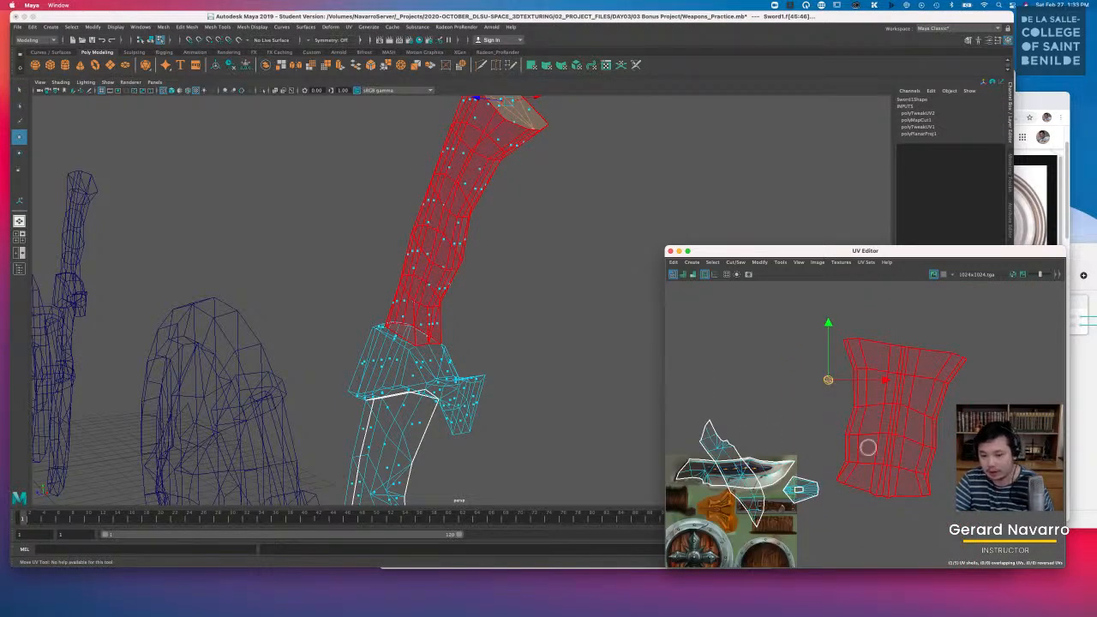
Step: Select the blade's UV shell that lies diagonally across the weapons texture
{"action": "scroll", "coordinate": [867, 465], "scroll_direction": "up", "scroll_amount": 6}
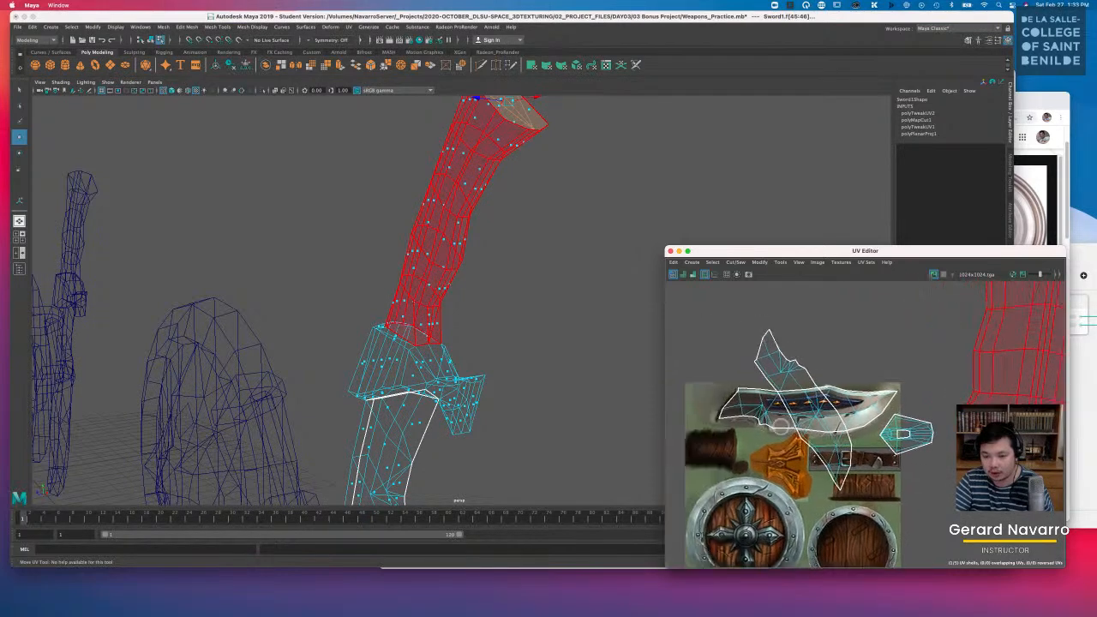
{"action": "right_click", "coordinate": [800, 354]}
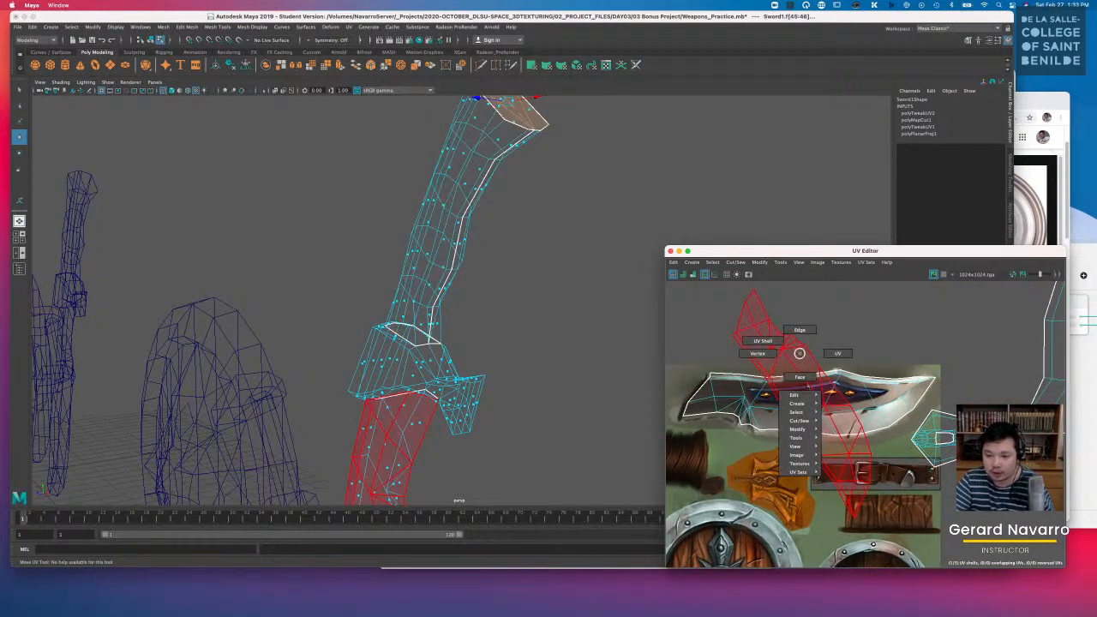
{"action": "left_click", "coordinate": [805, 362]}
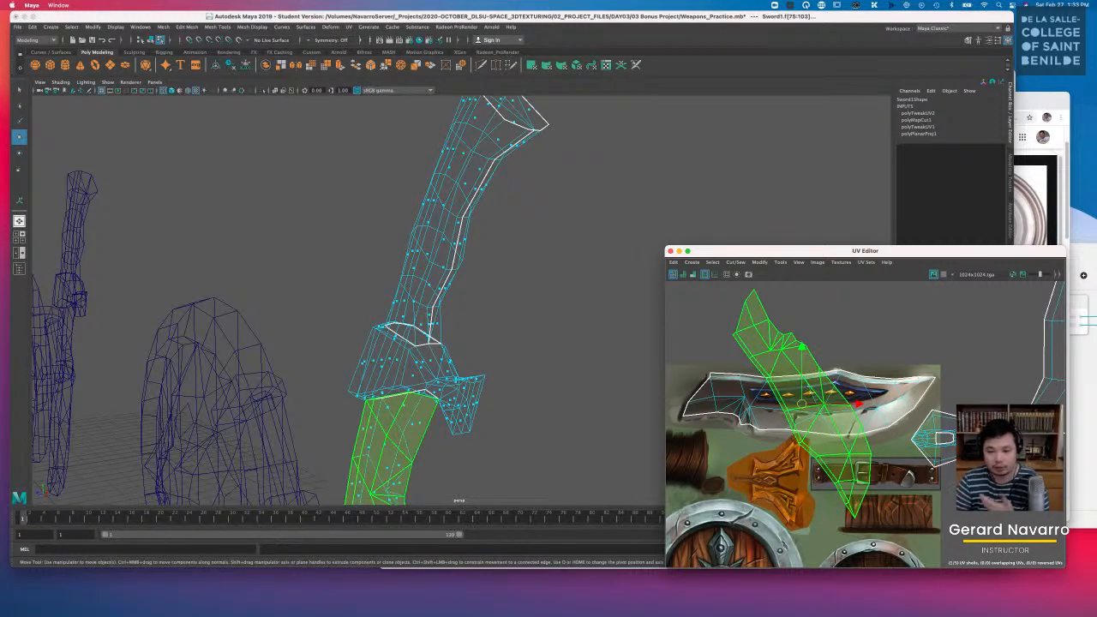
{"action": "mouse_move", "coordinate": [533, 400]}
{"action": "left_mouse_down", "text": "alt"}
{"action": "mouse_move", "coordinate": [480, 378]}
{"action": "mouse_move", "coordinate": [404, 391]}
{"action": "mouse_move", "coordinate": [466, 400]}
{"action": "mouse_move", "coordinate": [512, 375]}
{"action": "mouse_move", "coordinate": [543, 382]}
{"action": "left_mouse_up", "text": "alt"}
{"action": "scroll", "coordinate": [851, 466], "scroll_direction": "down", "scroll_amount": 4}
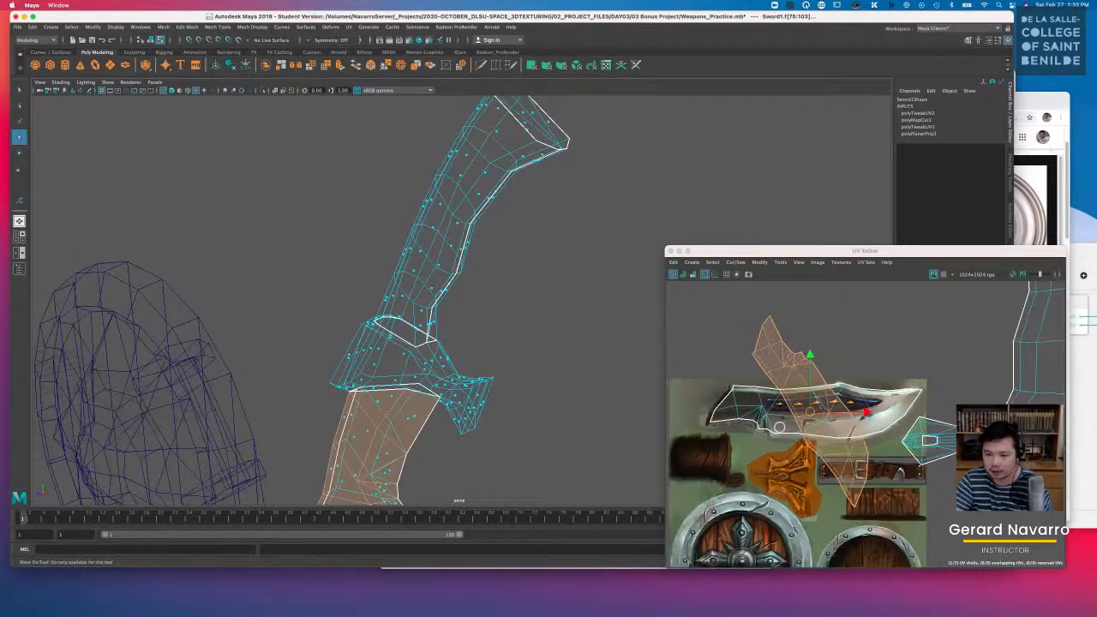
{"action": "middle_click_drag", "start_coordinate": [838, 499], "coordinate": [826, 438], "text": "alt"}
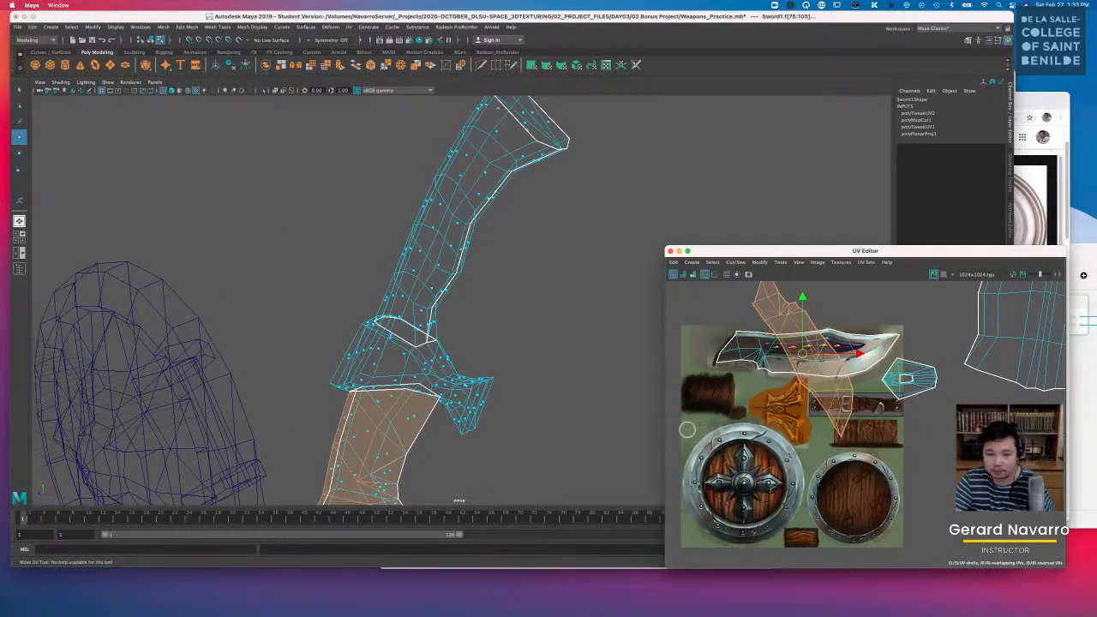
Step: Place the UV Editor beside the sword and compare the unfolded handle shell with the handle on the model
{"action": "left_click_drag", "start_coordinate": [527, 398], "coordinate": [547, 432], "text": "alt"}
{"action": "left_click_drag", "start_coordinate": [814, 253], "coordinate": [704, 156]}
{"action": "right_click_drag", "start_coordinate": [830, 355], "coordinate": [744, 332], "text": "alt"}
{"action": "middle_click_drag", "start_coordinate": [792, 336], "coordinate": [753, 342], "text": "alt"}
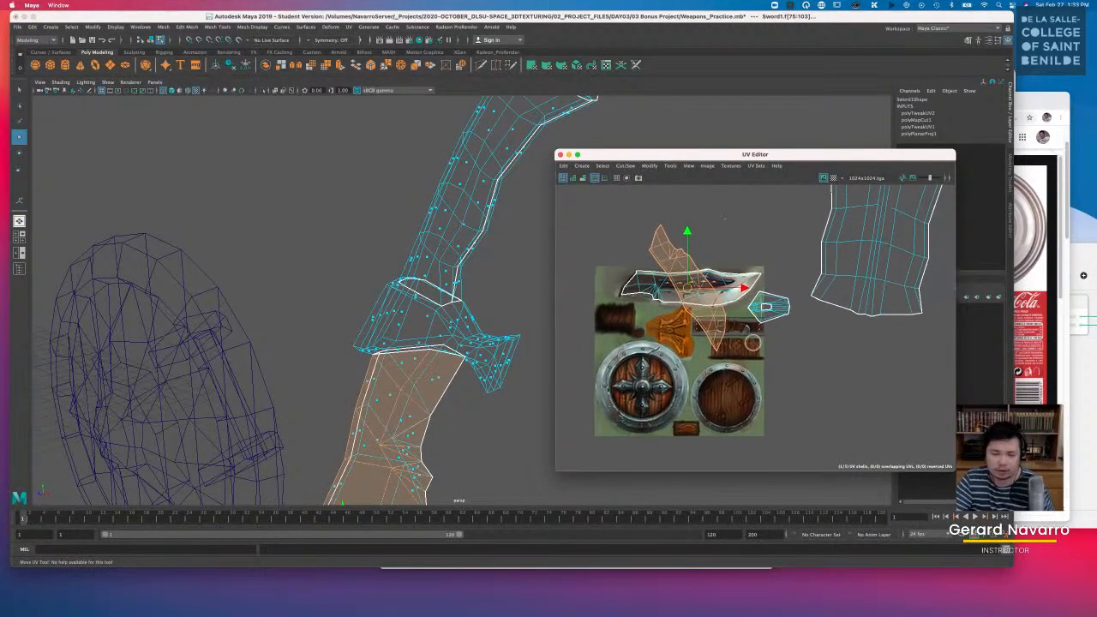
{"action": "middle_click_drag", "start_coordinate": [819, 327], "coordinate": [783, 402], "text": "alt"}
{"action": "scroll", "coordinate": [773, 401], "scroll_direction": "up", "scroll_amount": 1}
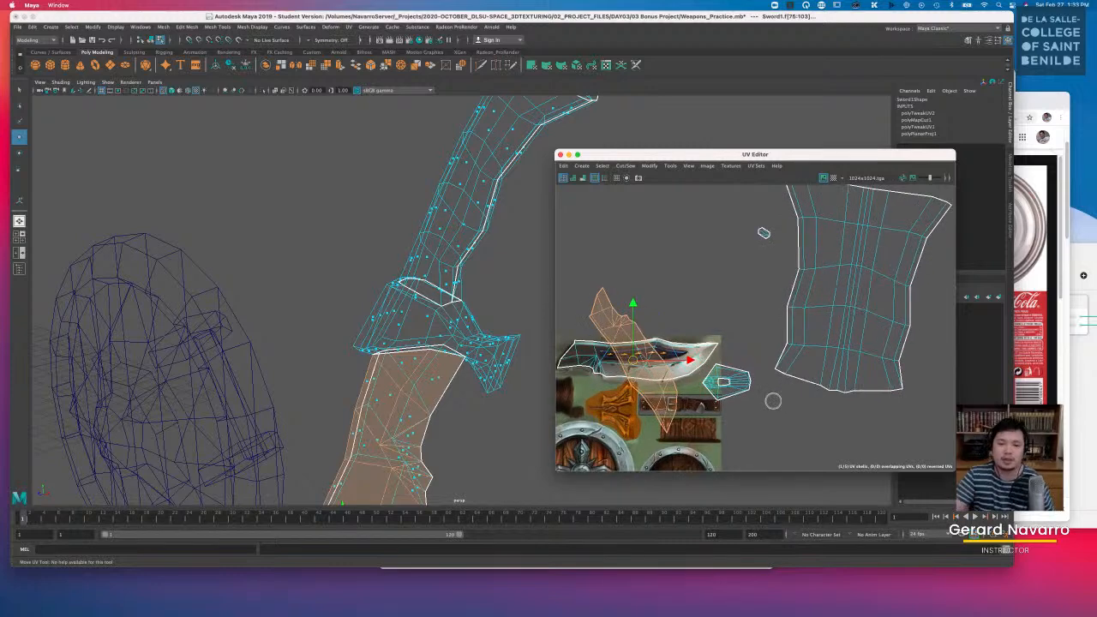
{"action": "middle_click_drag", "start_coordinate": [521, 138], "coordinate": [482, 223], "text": "alt"}
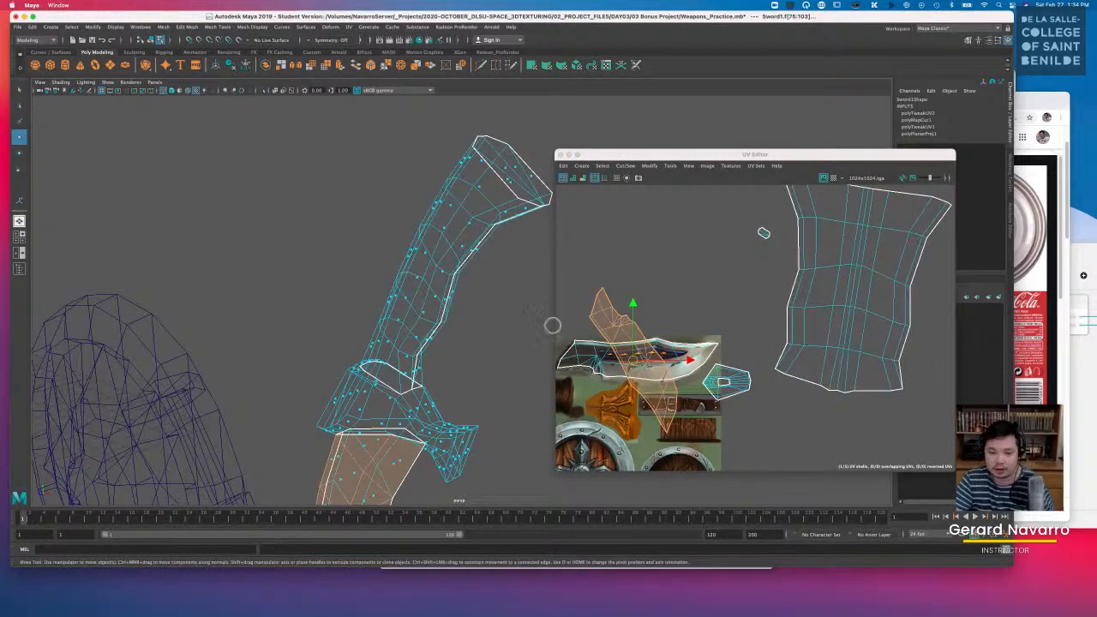
{"action": "left_click_drag", "start_coordinate": [457, 319], "coordinate": [411, 321], "text": "alt"}
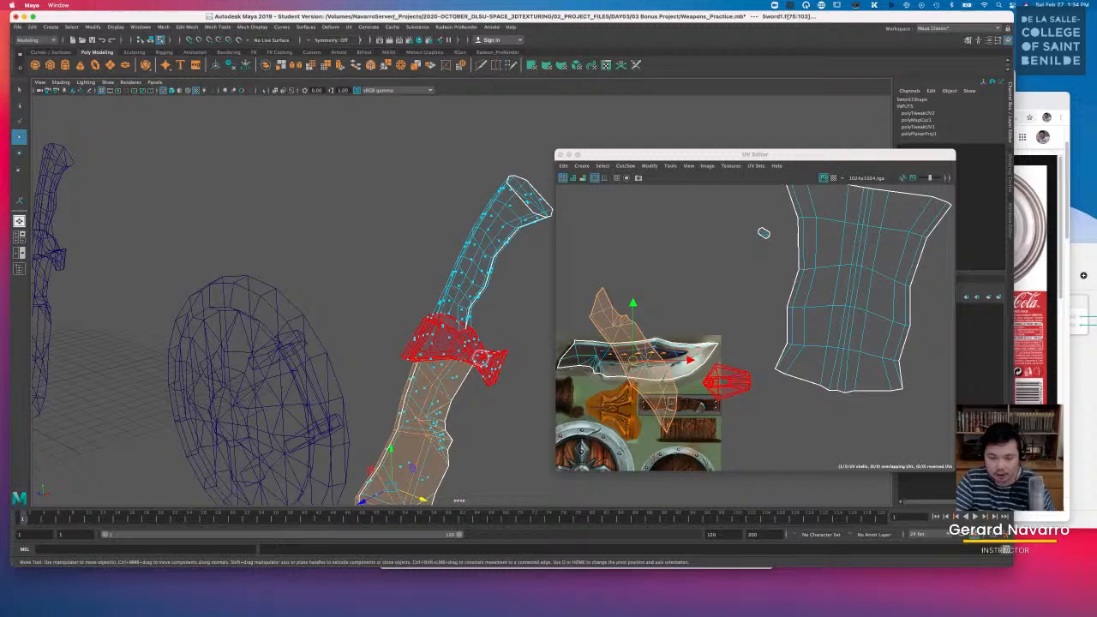
Step: Return the sword to object mode and display the models shaded with their textures
{"action": "mouse_move", "coordinate": [482, 360]}
{"action": "left_mouse_down", "text": "alt"}
{"action": "mouse_move", "coordinate": [507, 257]}
{"action": "mouse_move", "coordinate": [295, 285]}
{"action": "mouse_move", "coordinate": [331, 291]}
{"action": "left_mouse_up", "text": "alt"}
{"action": "right_click", "coordinate": [506, 255]}
{"action": "left_click", "coordinate": [506, 255]}
{"action": "key", "text": "5"}
{"action": "left_click_drag", "start_coordinate": [249, 309], "coordinate": [359, 309], "text": "alt"}
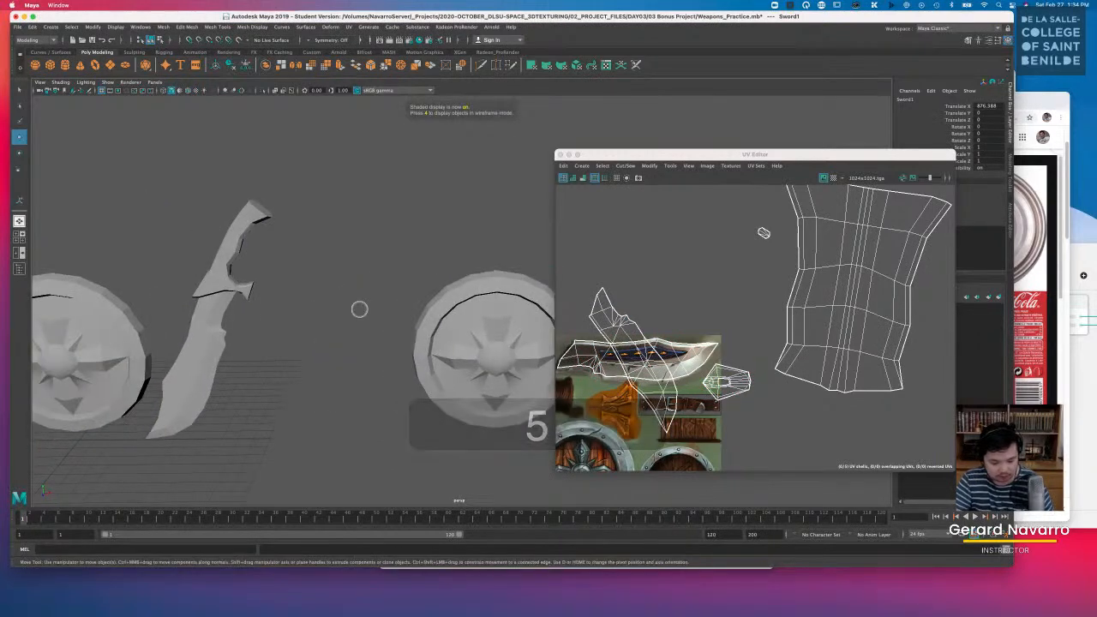
{"action": "key", "text": "6"}
{"action": "middle_click_drag", "start_coordinate": [231, 323], "coordinate": [314, 314], "text": "alt"}
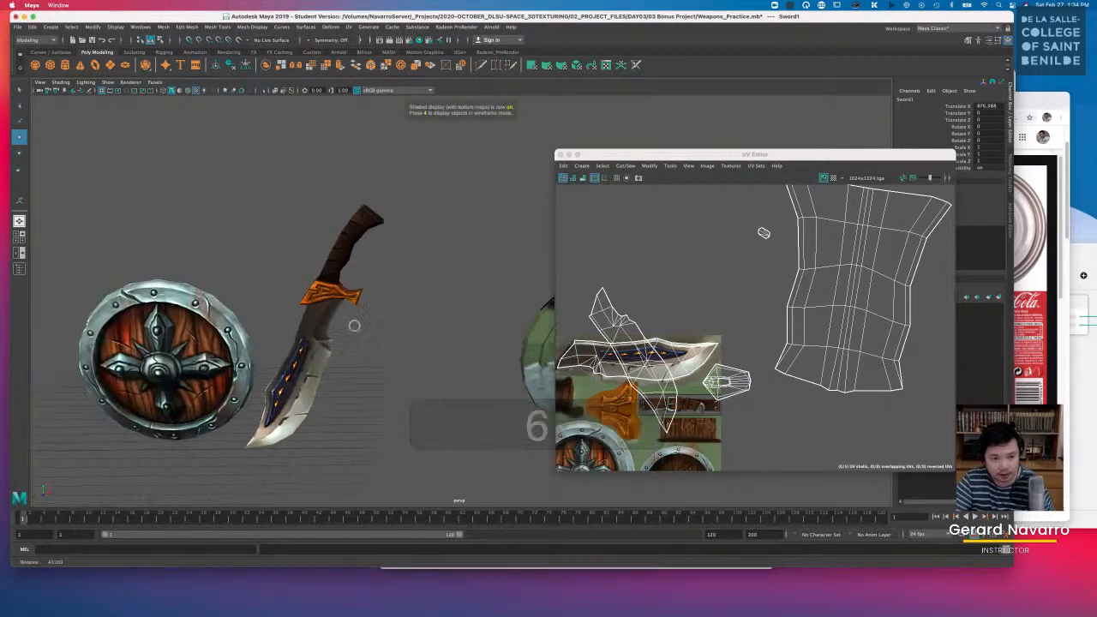
Step: Select the finished reference sword and examine how its guard's UVs are laid out on the orange texture area
{"action": "right_click_drag", "start_coordinate": [315, 315], "coordinate": [503, 357], "text": "alt"}
{"action": "left_click", "coordinate": [244, 296]}
{"action": "left_click_drag", "start_coordinate": [281, 309], "coordinate": [210, 334], "text": "alt"}
{"action": "middle_click_drag", "start_coordinate": [323, 323], "coordinate": [286, 395], "text": "alt"}
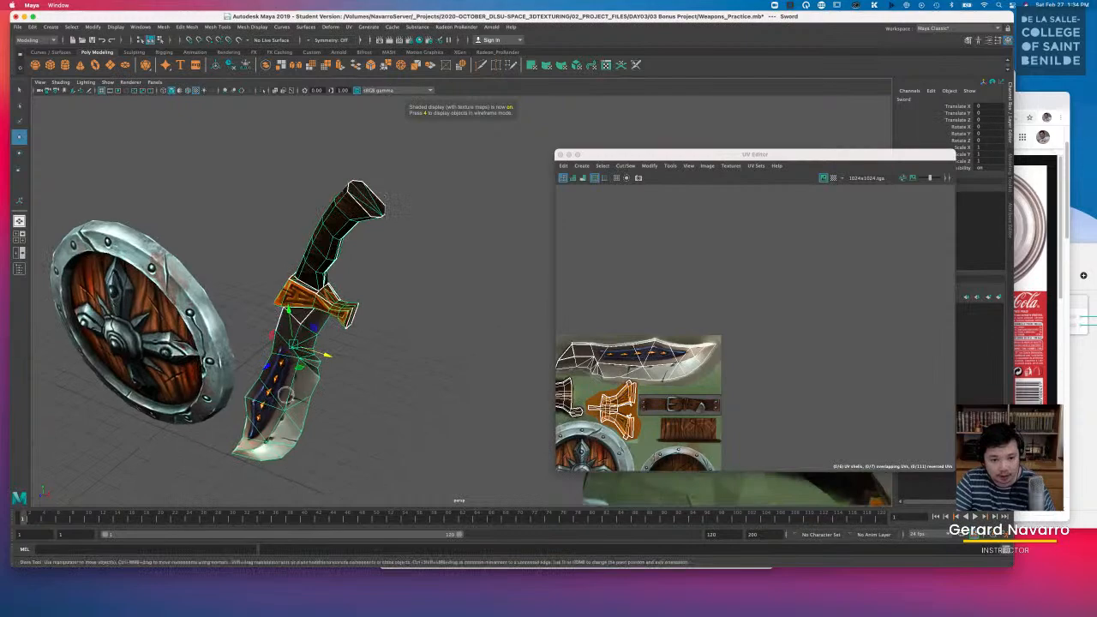
{"action": "left_click_drag", "start_coordinate": [286, 395], "coordinate": [531, 389], "text": "alt"}
{"action": "middle_click_drag", "start_coordinate": [631, 360], "coordinate": [703, 276], "text": "alt"}
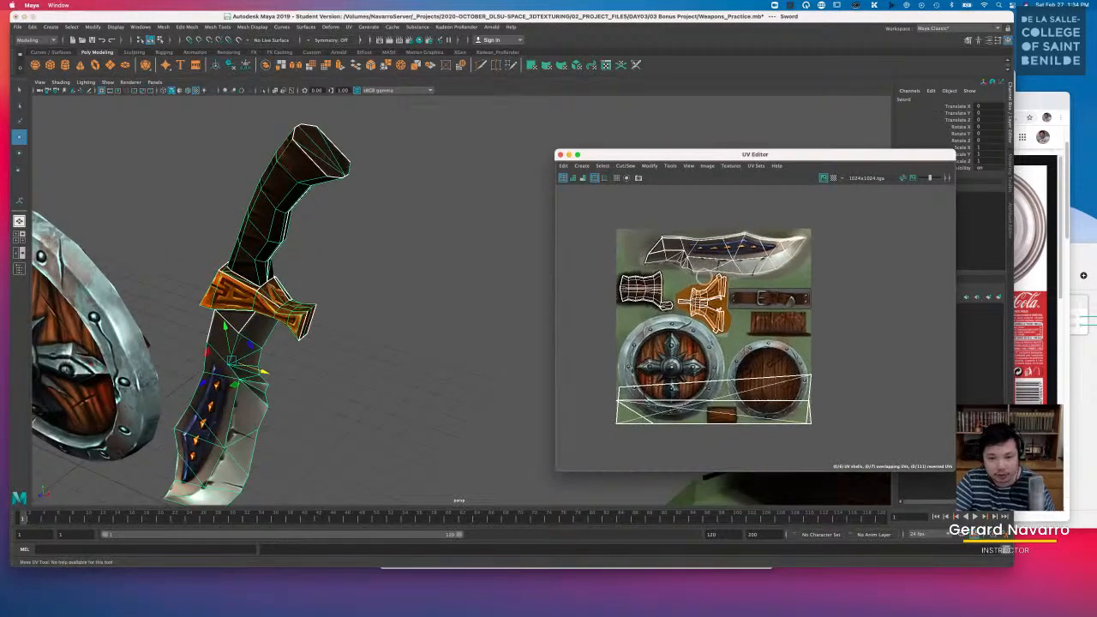
{"action": "scroll", "coordinate": [703, 276], "scroll_direction": "up", "scroll_amount": 10}
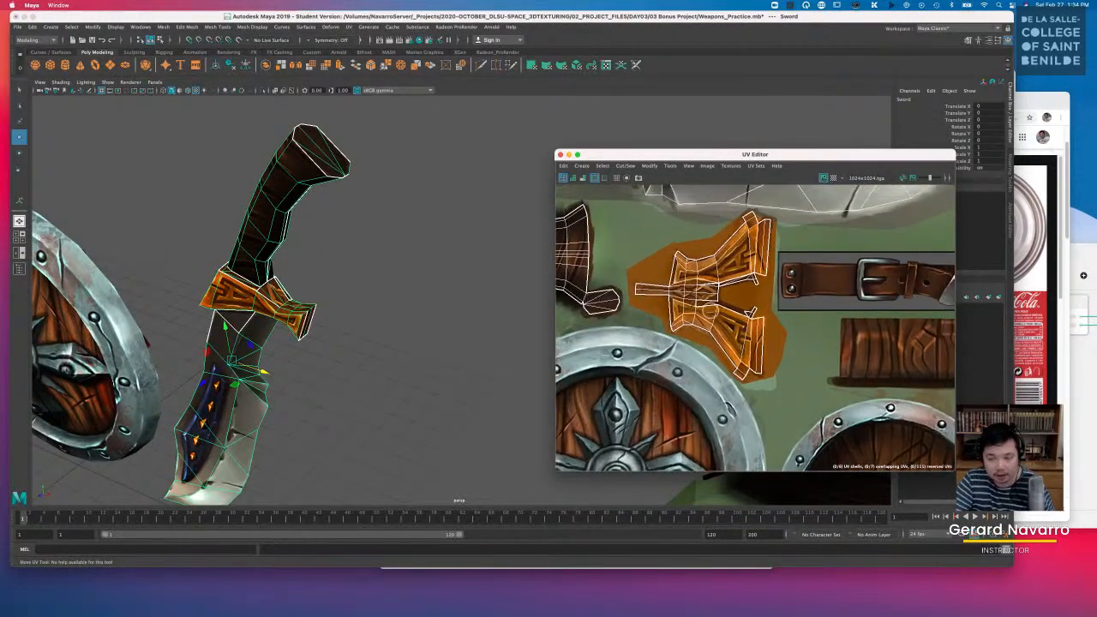
{"action": "scroll", "coordinate": [714, 308], "scroll_direction": "up", "scroll_amount": 3}
{"action": "left_click_drag", "start_coordinate": [310, 323], "coordinate": [346, 335], "text": "alt"}
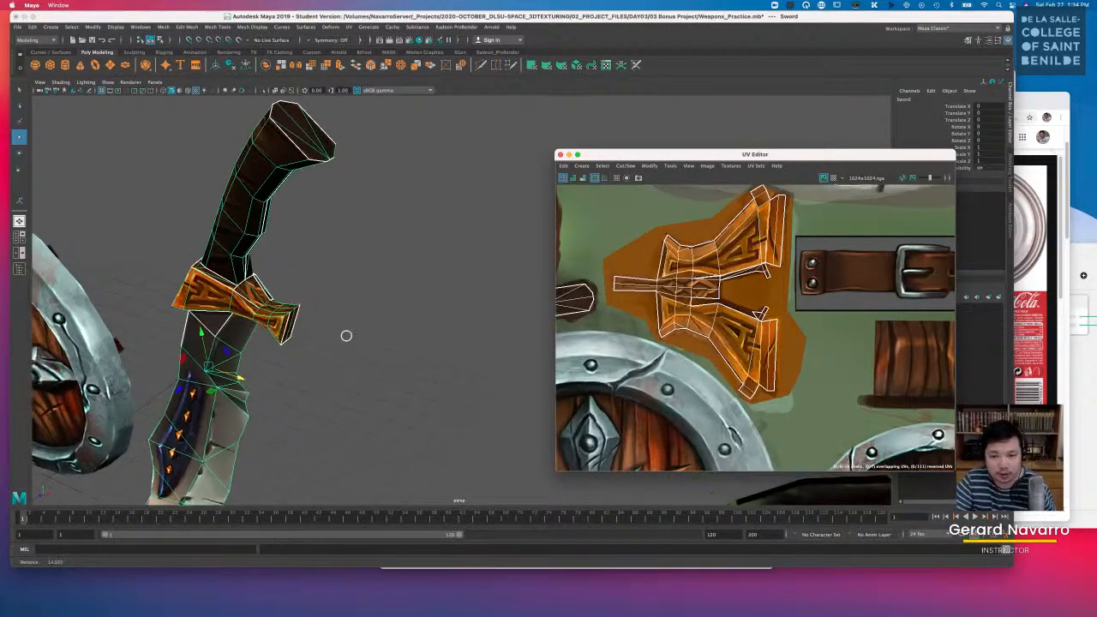
{"action": "scroll", "coordinate": [311, 323], "scroll_direction": "up", "scroll_amount": 8}
{"action": "left_click_drag", "start_coordinate": [180, 291], "coordinate": [265, 293], "text": "alt"}
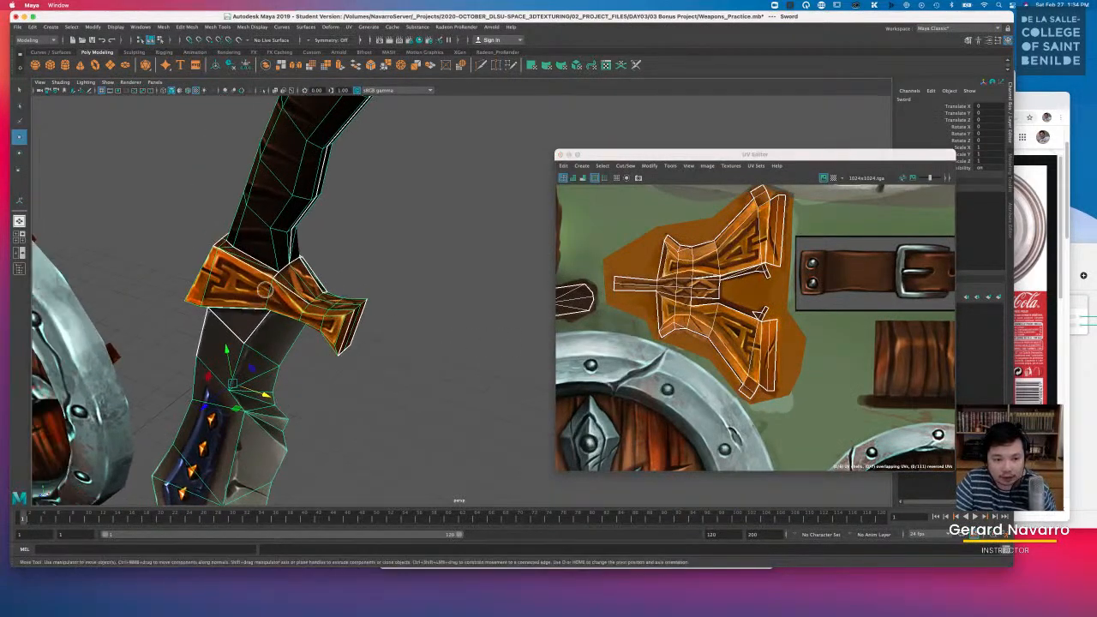
Step: Select the large side face of the reference sword's guard and examine where the seams run around the guard
{"action": "right_click", "coordinate": [265, 293]}
{"action": "right_click_drag", "start_coordinate": [265, 293], "coordinate": [264, 314]}
{"action": "left_click", "coordinate": [260, 293]}
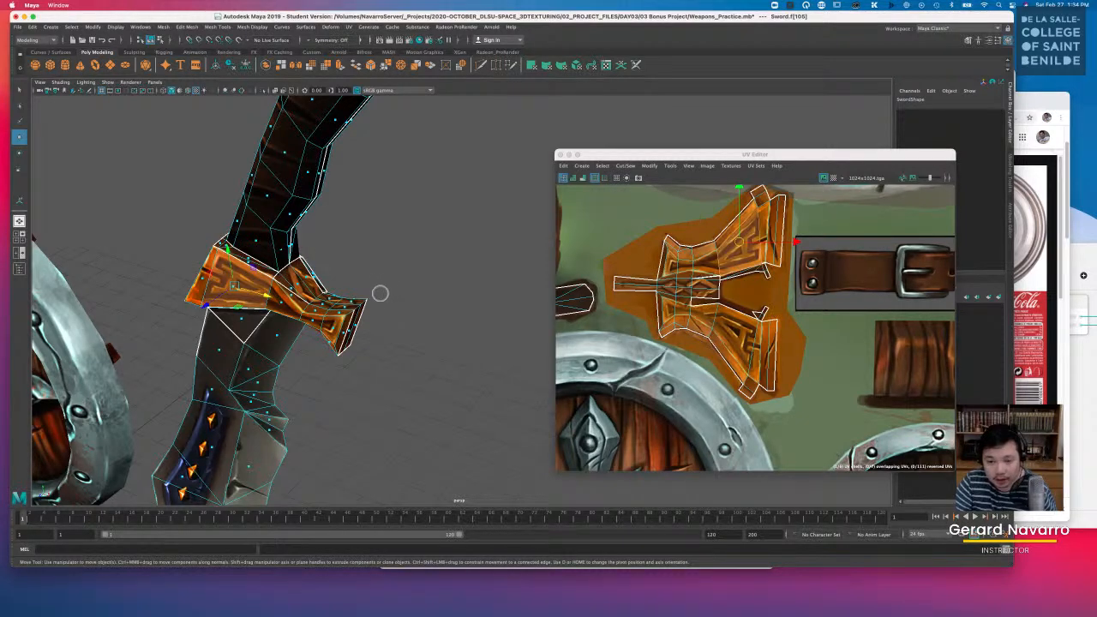
{"action": "left_click_drag", "start_coordinate": [384, 292], "coordinate": [369, 296], "text": "alt"}
{"action": "middle_click_drag", "start_coordinate": [274, 299], "coordinate": [324, 298], "text": "alt"}
{"action": "left_click_drag", "start_coordinate": [324, 299], "coordinate": [364, 296], "text": "alt"}
{"action": "mouse_move", "coordinate": [364, 296]}
{"action": "middle_mouse_down", "text": "alt"}
{"action": "mouse_move", "coordinate": [399, 300]}
{"action": "mouse_move", "coordinate": [365, 302]}
{"action": "middle_mouse_up", "text": "alt"}
{"action": "left_click_drag", "start_coordinate": [284, 303], "coordinate": [174, 328], "text": "alt"}
{"action": "middle_click_drag", "start_coordinate": [174, 328], "coordinate": [286, 325], "text": "alt"}
{"action": "left_click_drag", "start_coordinate": [224, 338], "coordinate": [247, 338], "text": "alt"}
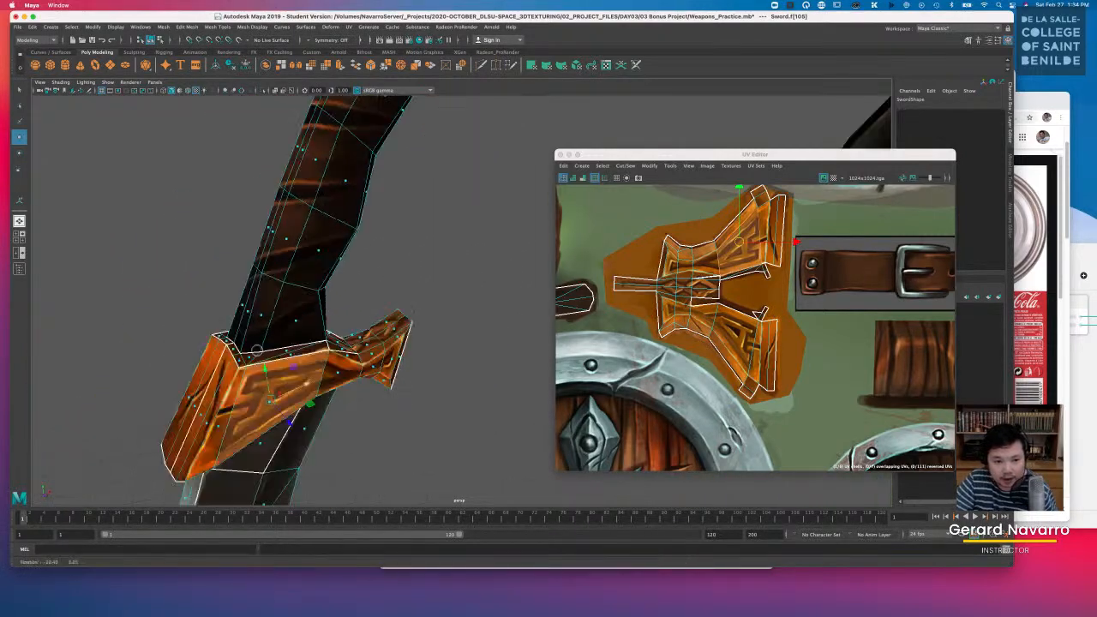
{"action": "middle_click_drag", "start_coordinate": [247, 338], "coordinate": [188, 374], "text": "alt"}
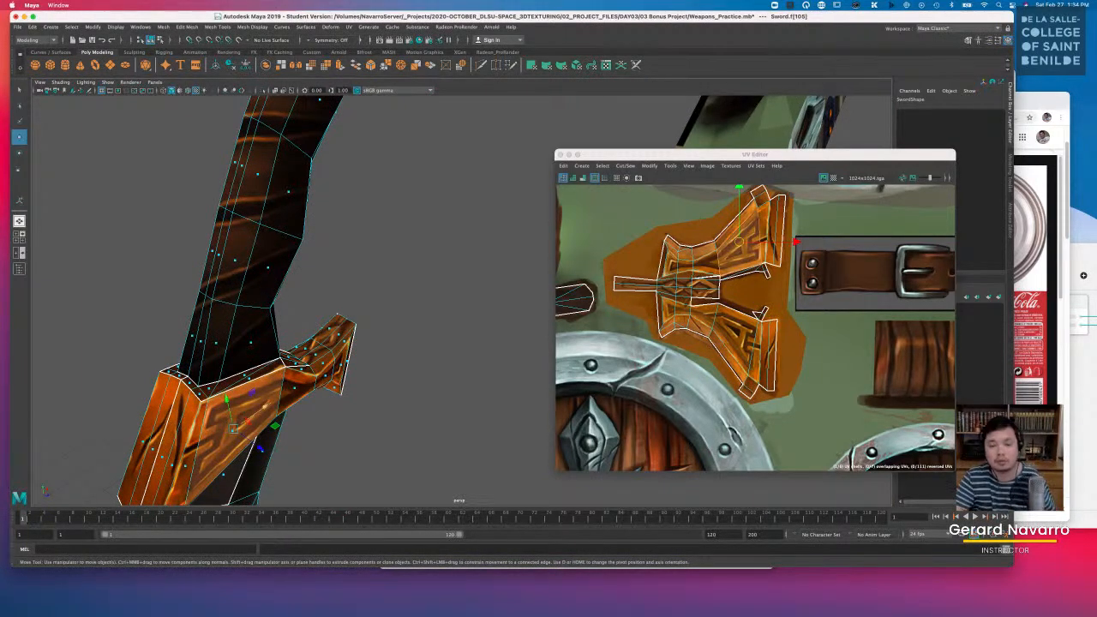
Step: Move the UV Editor out of the way and select the sword being unwrapped, framing its guard
{"action": "right_click_drag", "start_coordinate": [419, 297], "coordinate": [411, 298], "text": "alt"}
{"action": "left_click_drag", "start_coordinate": [623, 155], "coordinate": [851, 338]}
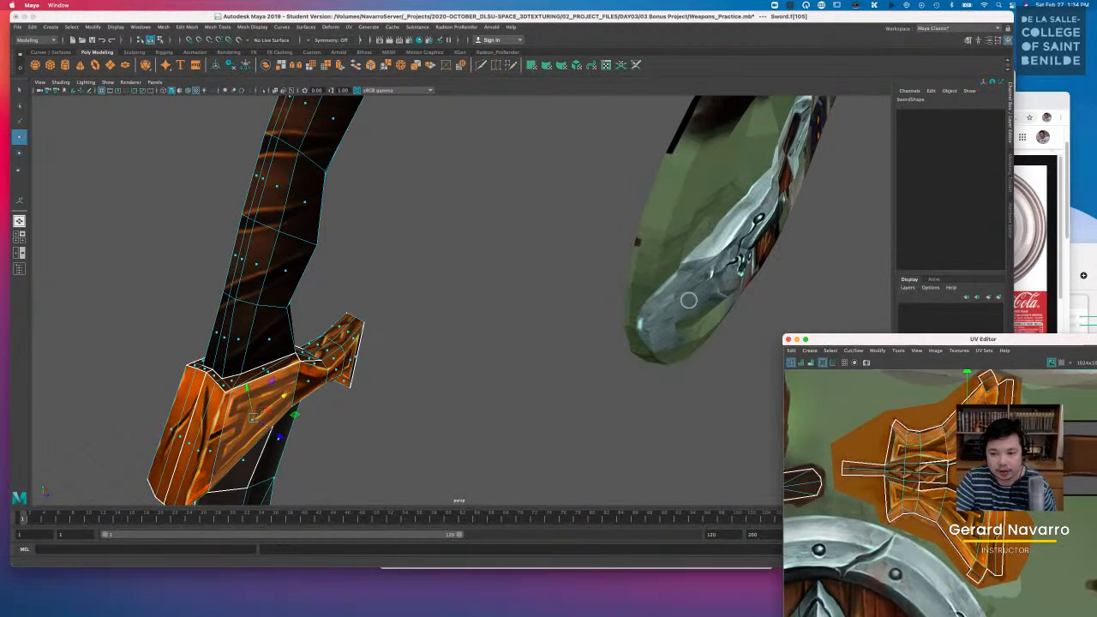
{"action": "right_click_drag", "start_coordinate": [690, 300], "coordinate": [632, 280], "text": "alt"}
{"action": "left_click_drag", "start_coordinate": [630, 279], "coordinate": [422, 245], "text": "alt"}
{"action": "left_click", "coordinate": [480, 245]}
{"action": "middle_click_drag", "start_coordinate": [521, 260], "coordinate": [472, 299], "text": "alt"}
{"action": "right_click_drag", "start_coordinate": [472, 299], "coordinate": [492, 284], "text": "alt"}
{"action": "left_click_drag", "start_coordinate": [492, 284], "coordinate": [437, 303], "text": "alt"}
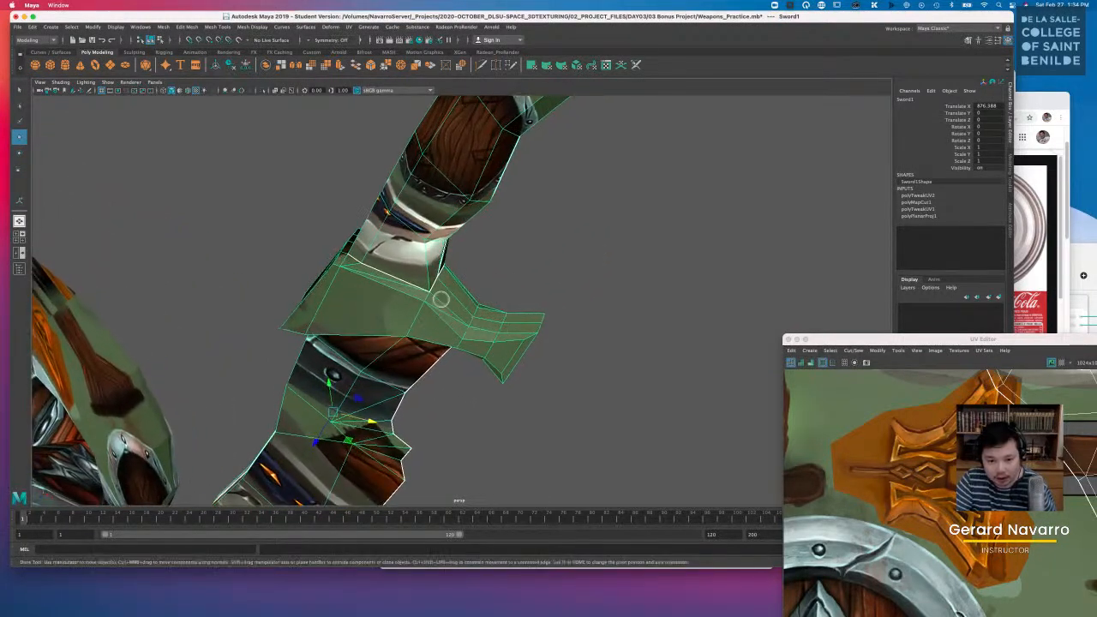
Step: Select the centre edge line along the narrow sides of the guard as the seam between its two halves
{"action": "right_click", "coordinate": [440, 299]}
{"action": "left_click", "coordinate": [442, 276]}
{"action": "left_click", "coordinate": [449, 294]}
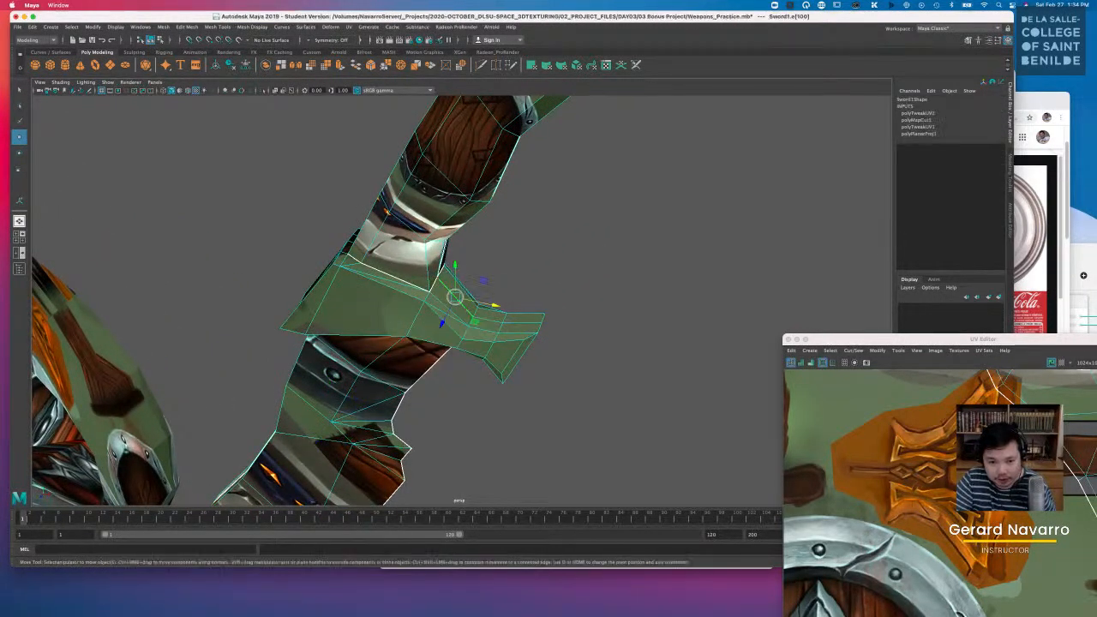
{"action": "left_click_drag", "start_coordinate": [525, 323], "coordinate": [478, 399], "text": "alt"}
{"action": "left_click_drag", "start_coordinate": [453, 340], "coordinate": [500, 313], "text": "alt"}
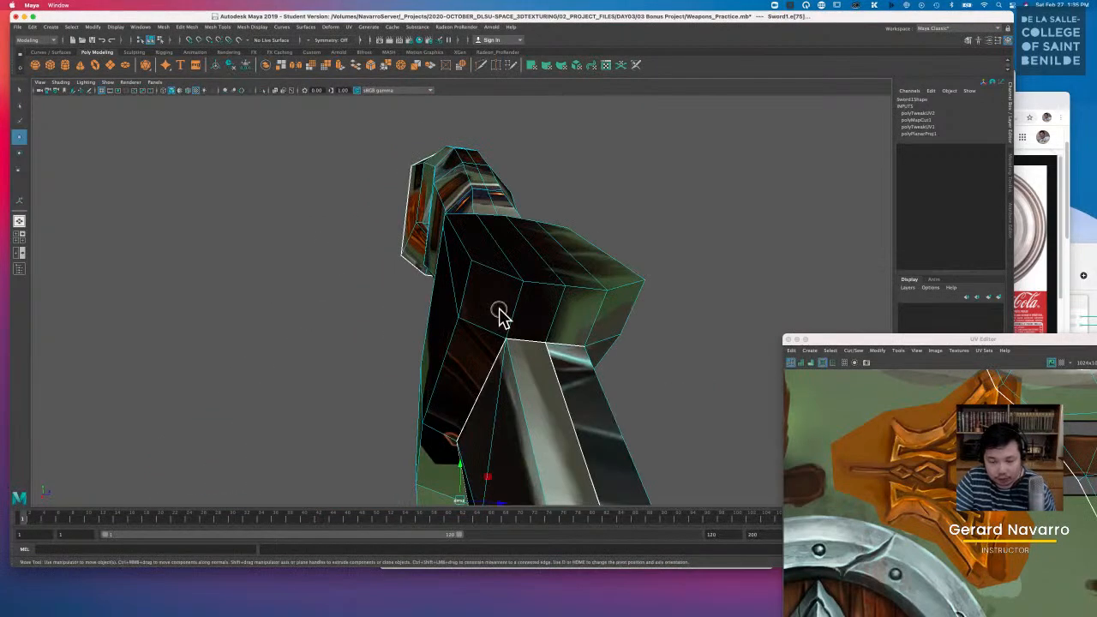
{"action": "left_click_drag", "start_coordinate": [556, 271], "coordinate": [509, 348], "text": "alt"}
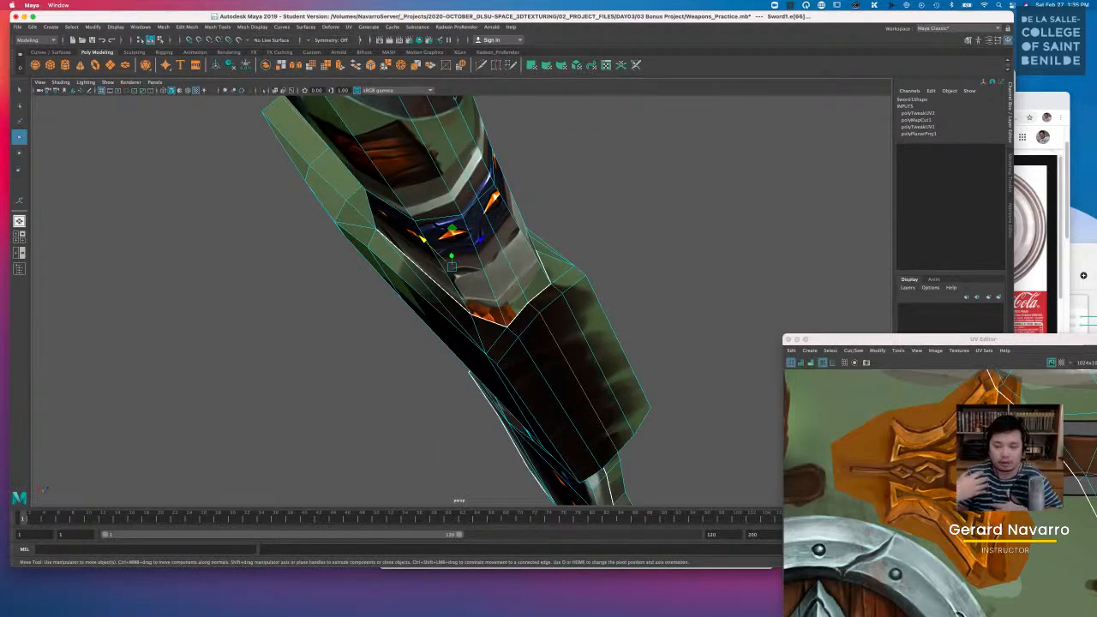
{"action": "left_click_drag", "start_coordinate": [579, 318], "coordinate": [499, 291], "text": "alt"}
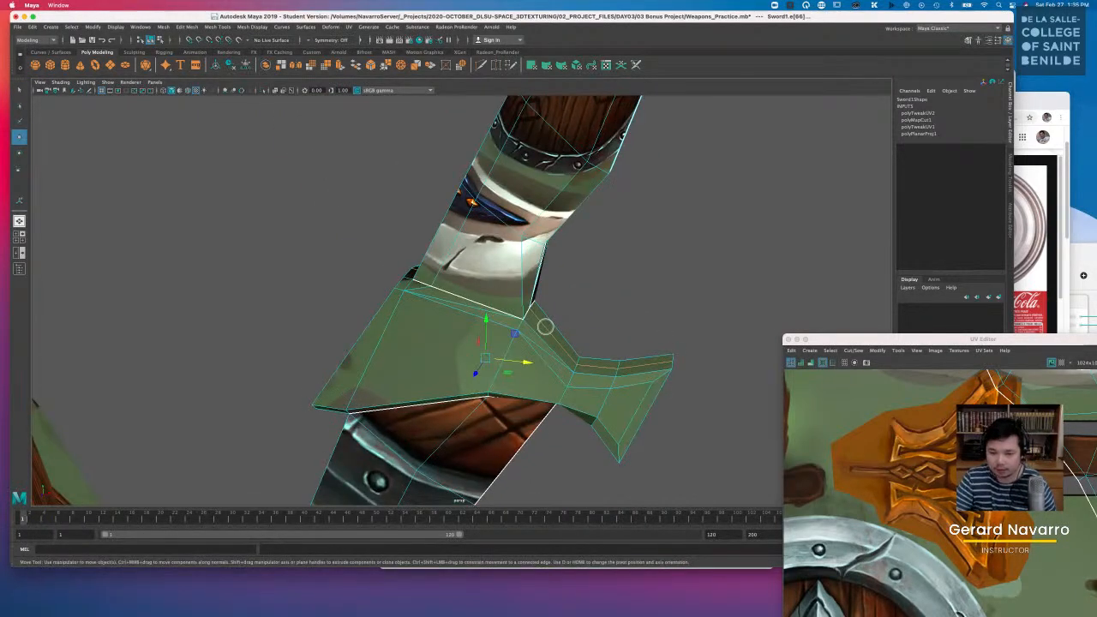
{"action": "left_click_drag", "start_coordinate": [545, 325], "coordinate": [500, 319], "text": "alt"}
Step: Bring the UV Editor back beside the guard and cut the UVs along the guard's selected seam edges
{"action": "left_click_drag", "start_coordinate": [857, 343], "coordinate": [500, 255]}
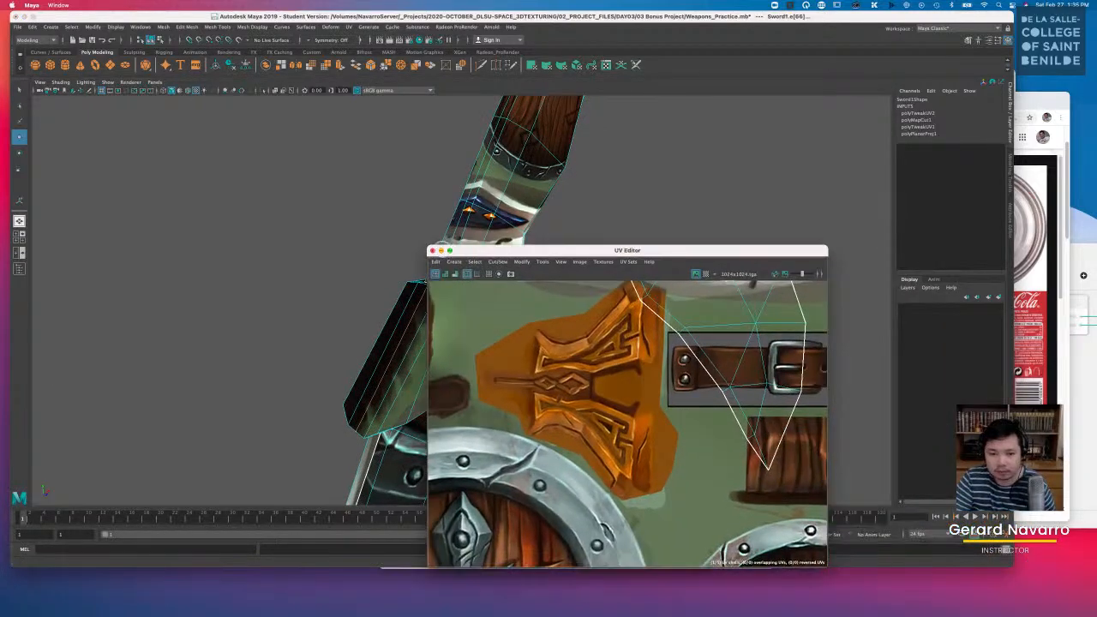
{"action": "left_click", "coordinate": [440, 250]}
{"action": "left_click_drag", "start_coordinate": [558, 314], "coordinate": [451, 352], "text": "alt"}
{"action": "left_click", "coordinate": [4, 360]}
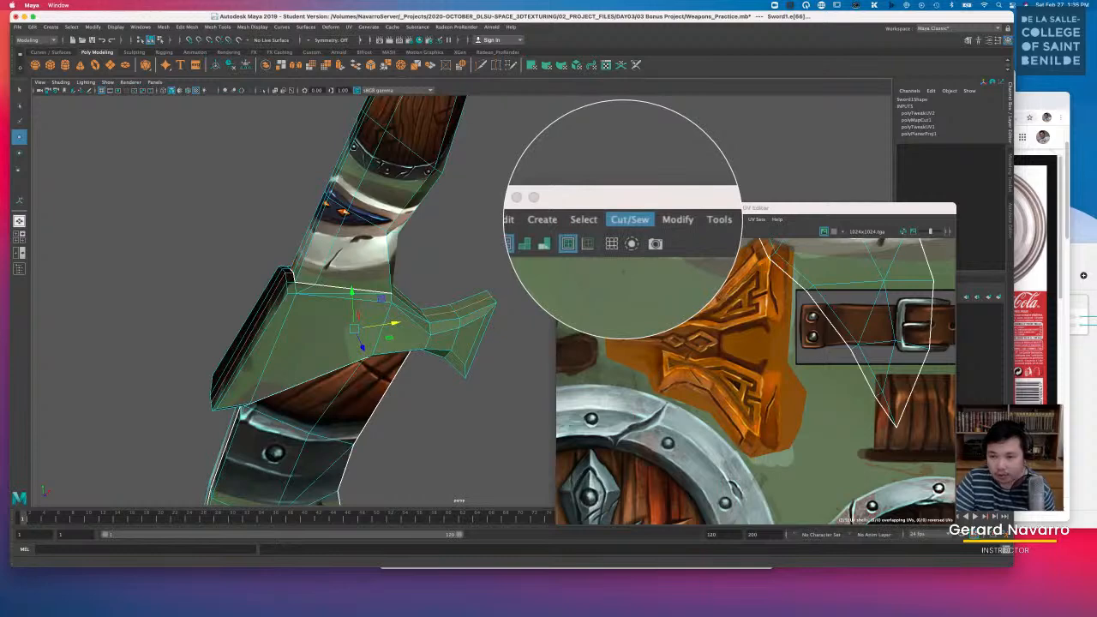
{"action": "left_click", "coordinate": [626, 219]}
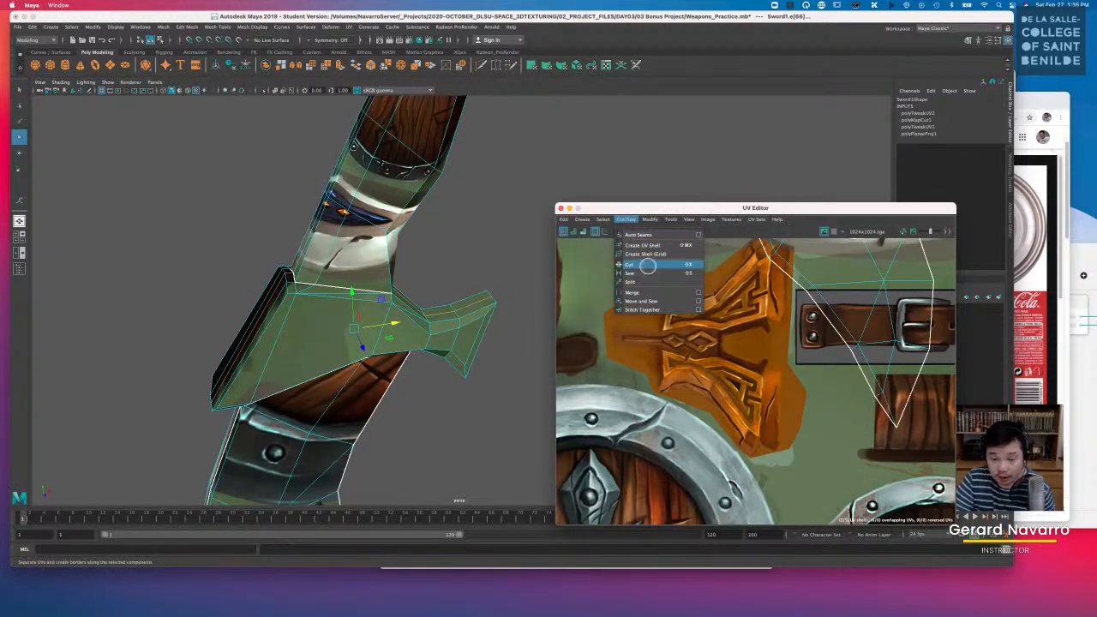
{"action": "left_click", "coordinate": [647, 265]}
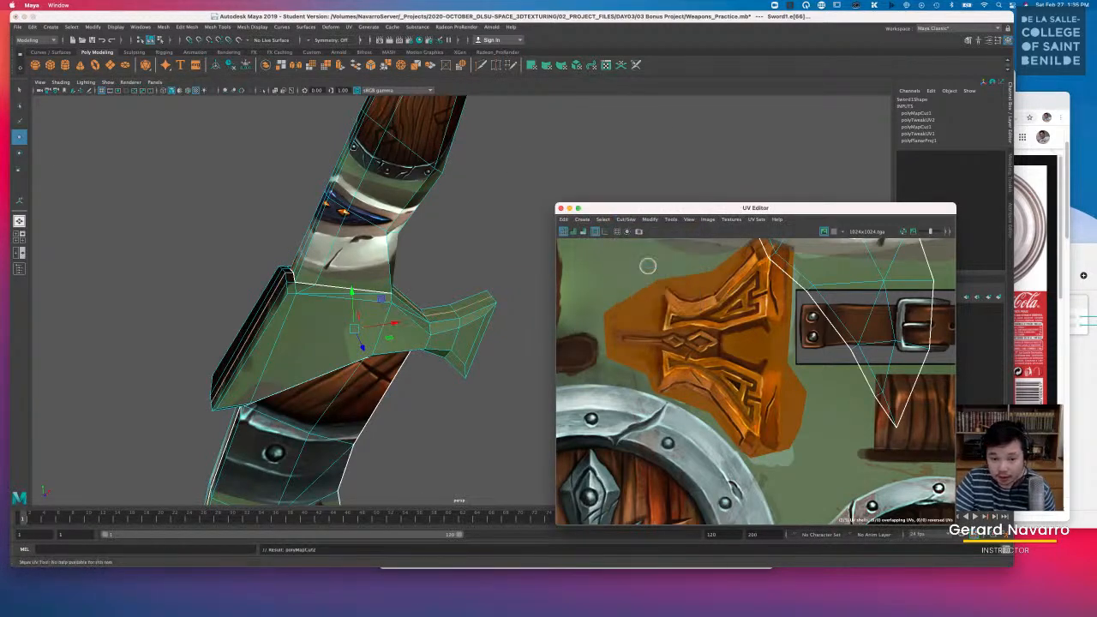
Step: Select the whole sword in object mode and unfold its UVs with the guard's new seam
{"action": "left_click_drag", "start_coordinate": [441, 301], "coordinate": [394, 303], "text": "alt"}
{"action": "right_click_drag", "start_coordinate": [406, 317], "coordinate": [343, 309], "text": "alt"}
{"action": "right_click_drag", "start_coordinate": [741, 343], "coordinate": [711, 318], "text": "alt"}
{"action": "right_click", "coordinate": [440, 302]}
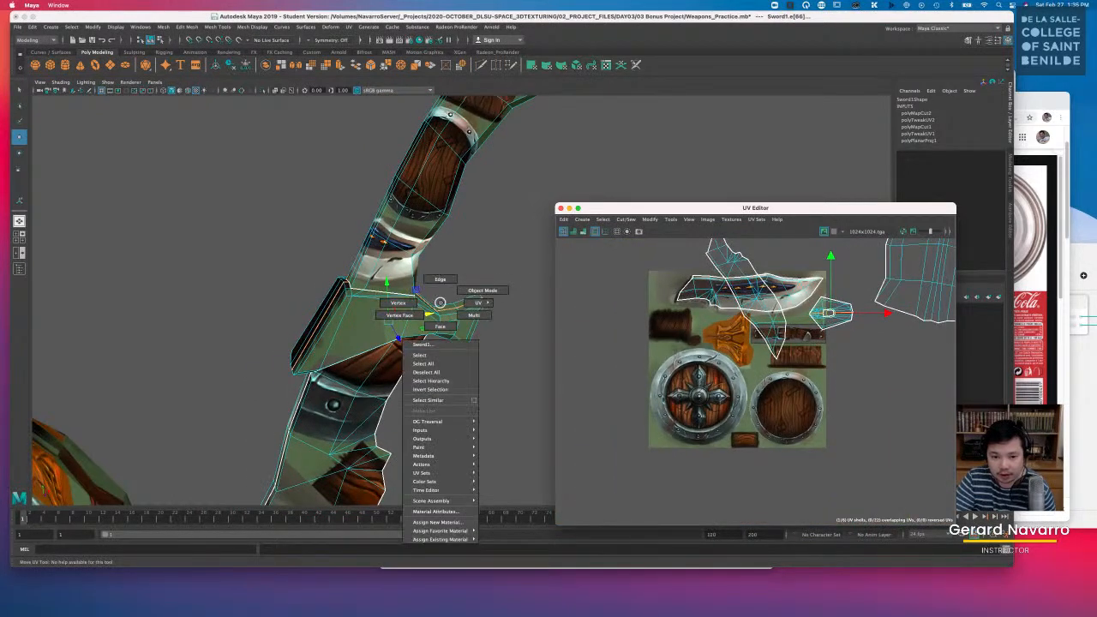
{"action": "left_click", "coordinate": [480, 291]}
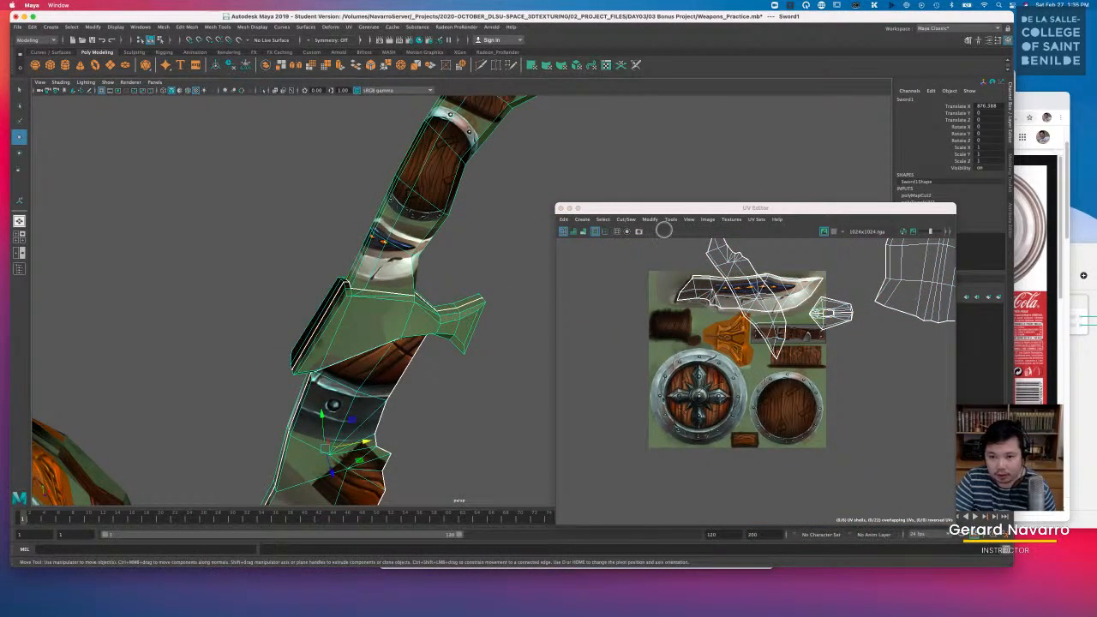
{"action": "left_click", "coordinate": [651, 219]}
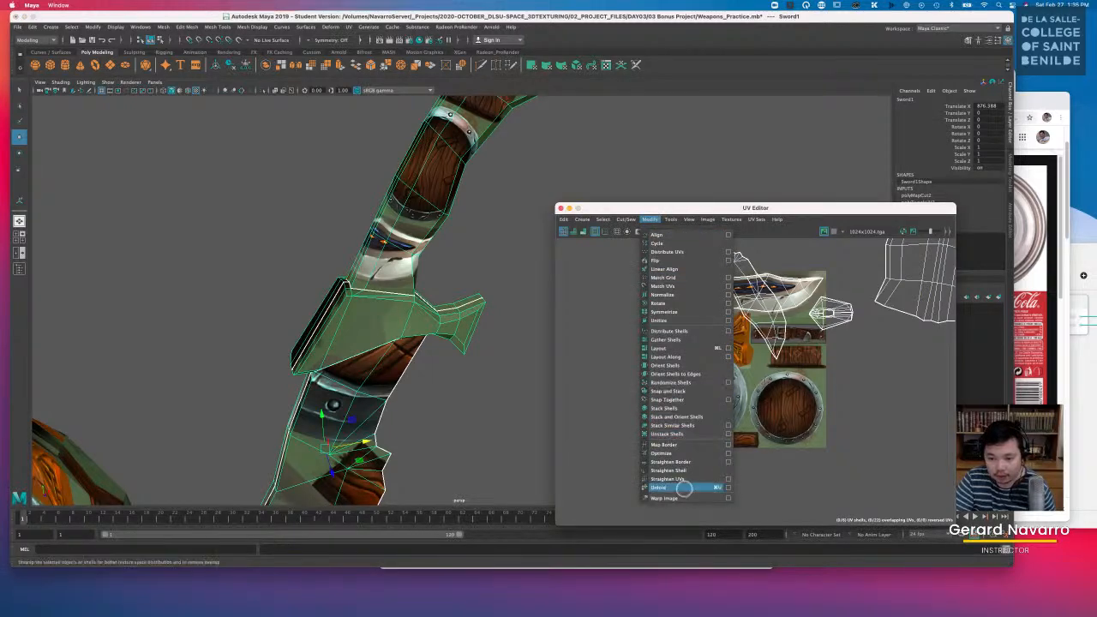
{"action": "left_click", "coordinate": [686, 487]}
{"action": "scroll", "coordinate": [807, 367], "scroll_direction": "up", "scroll_amount": 6}
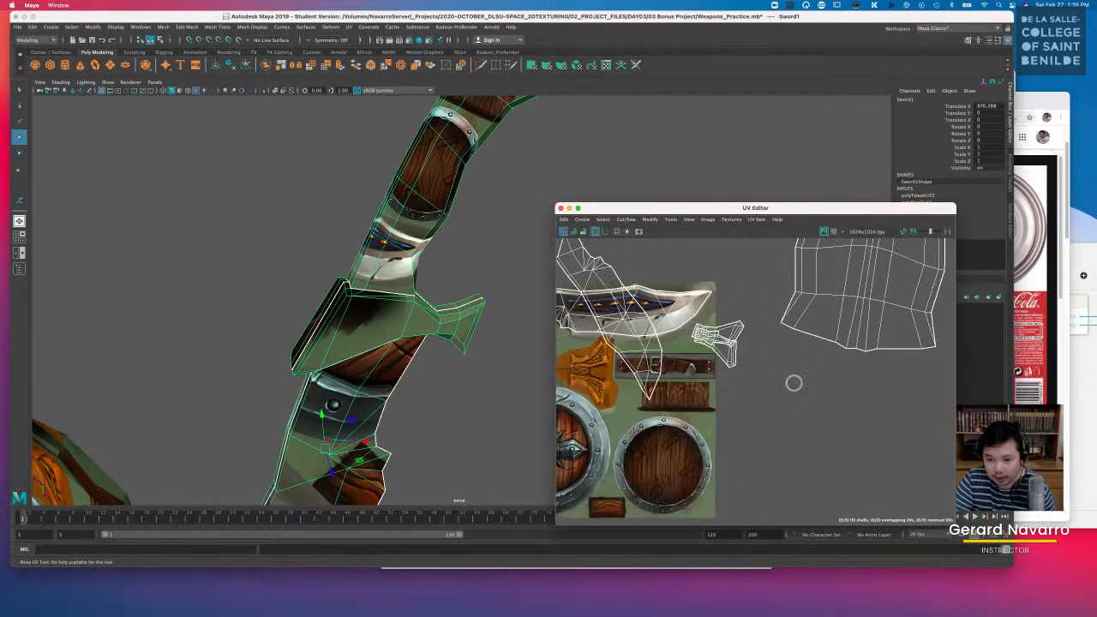
Step: In UV Shell mode, move the guard's two overlapping shells apart beside the texture
{"action": "right_click", "coordinate": [739, 313]}
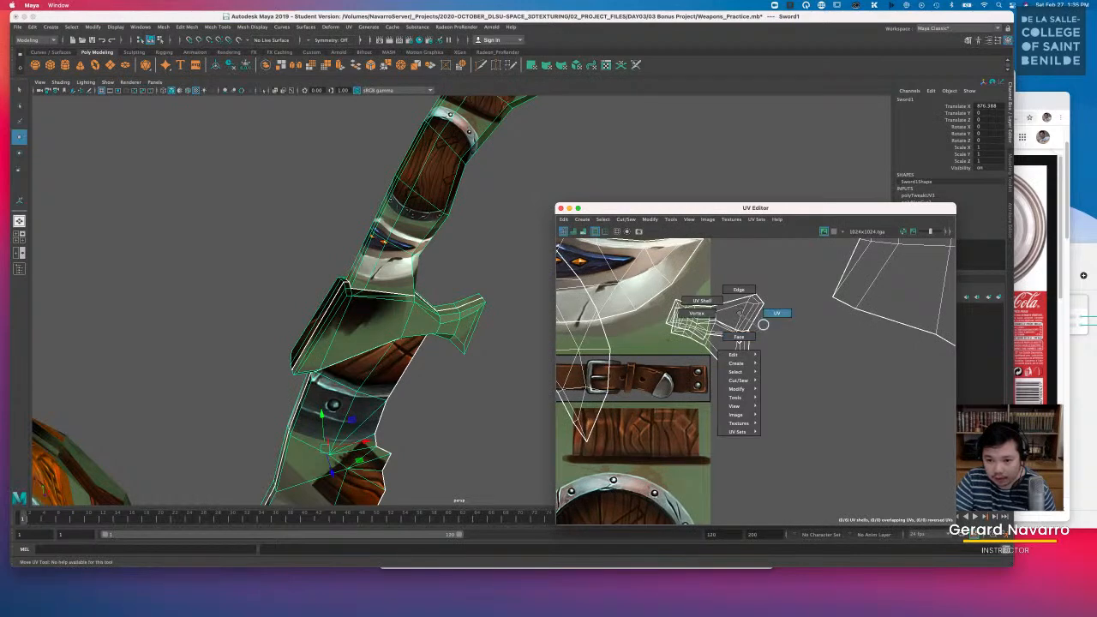
{"action": "left_click", "coordinate": [703, 301]}
{"action": "left_click", "coordinate": [727, 310]}
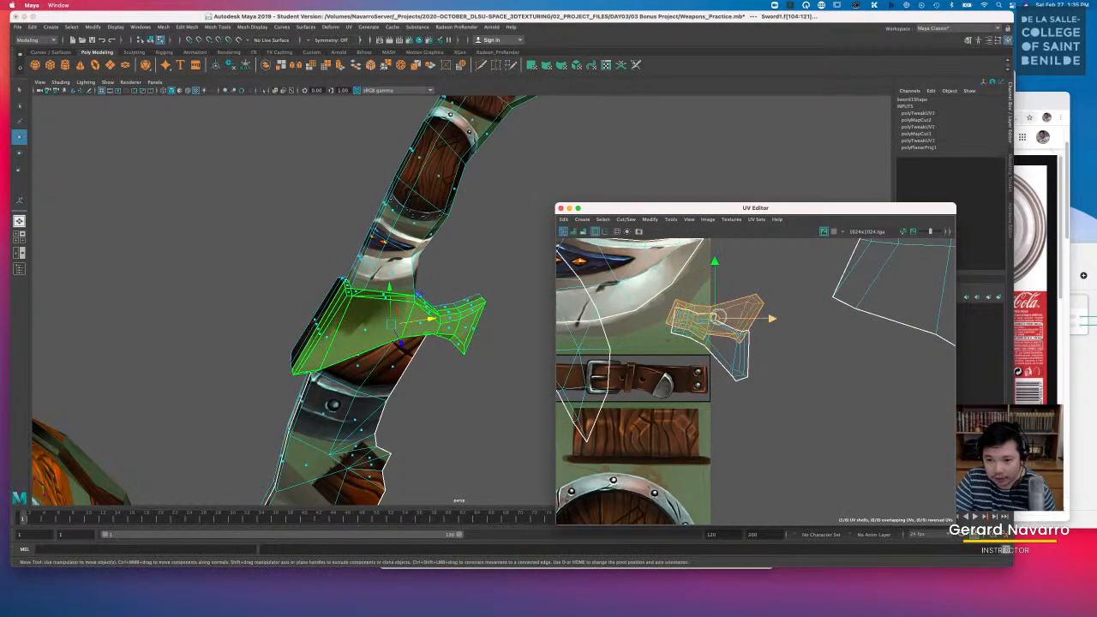
{"action": "key", "text": "w"}
{"action": "left_click_drag", "start_coordinate": [732, 296], "coordinate": [695, 343]}
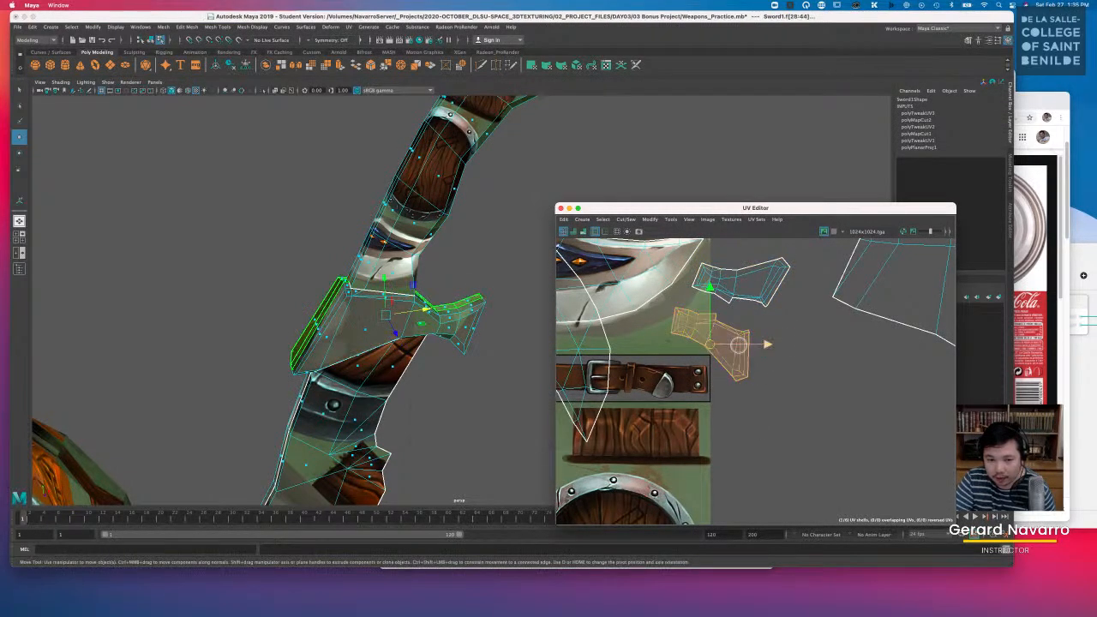
{"action": "scroll", "coordinate": [686, 349], "scroll_direction": "down", "scroll_amount": 1}
{"action": "middle_click_drag", "start_coordinate": [652, 364], "coordinate": [674, 357], "text": "alt"}
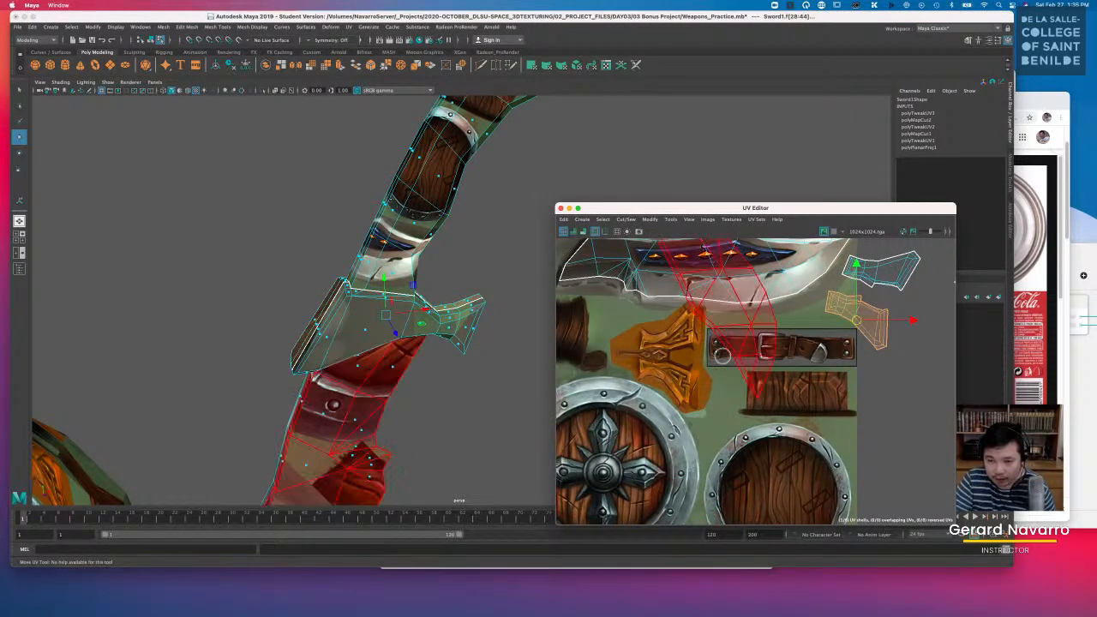
Step: Move the UV Editor to the other side of the viewport and frame the whole sword beside it
{"action": "left_click", "coordinate": [690, 274]}
{"action": "left_click_drag", "start_coordinate": [377, 257], "coordinate": [403, 266], "text": "alt"}
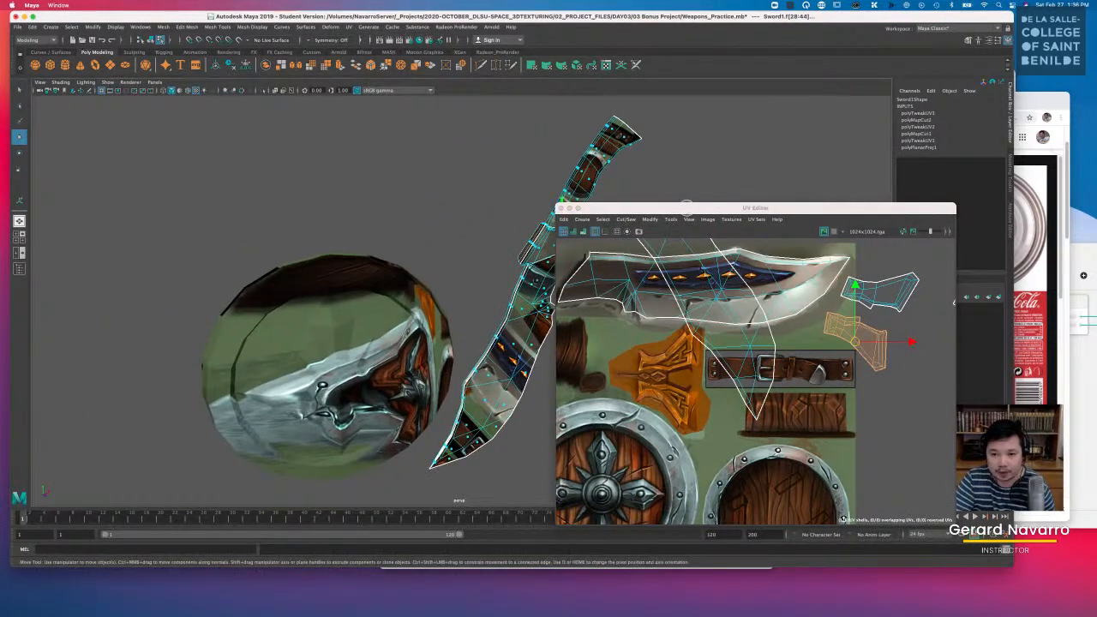
{"action": "left_click_drag", "start_coordinate": [686, 206], "coordinate": [257, 162]}
{"action": "left_click_drag", "start_coordinate": [548, 240], "coordinate": [459, 280], "text": "alt"}
{"action": "scroll", "coordinate": [459, 280], "scroll_direction": "up", "scroll_amount": 2}
{"action": "middle_click_drag", "start_coordinate": [460, 280], "coordinate": [474, 477], "text": "alt"}
{"action": "middle_click_drag", "start_coordinate": [428, 285], "coordinate": [484, 346], "text": "alt"}
Step: Select the blade's unaligned UV shell and rotate it to lie horizontally over the painted blade
{"action": "left_click", "coordinate": [414, 325]}
{"action": "key", "text": "e"}
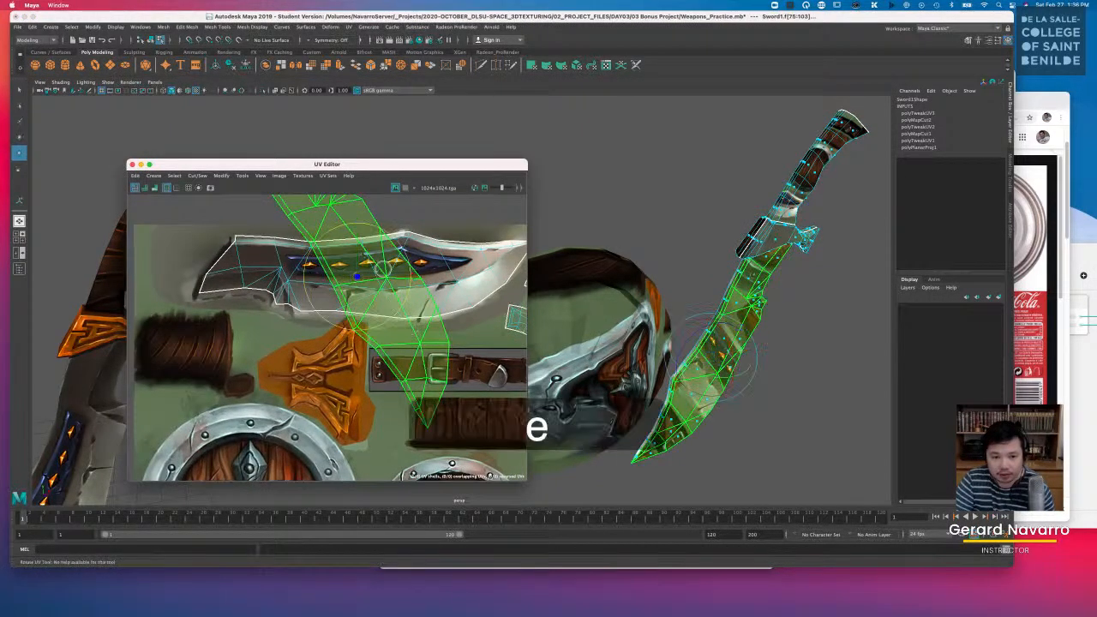
{"action": "left_click_drag", "start_coordinate": [319, 240], "coordinate": [352, 232]}
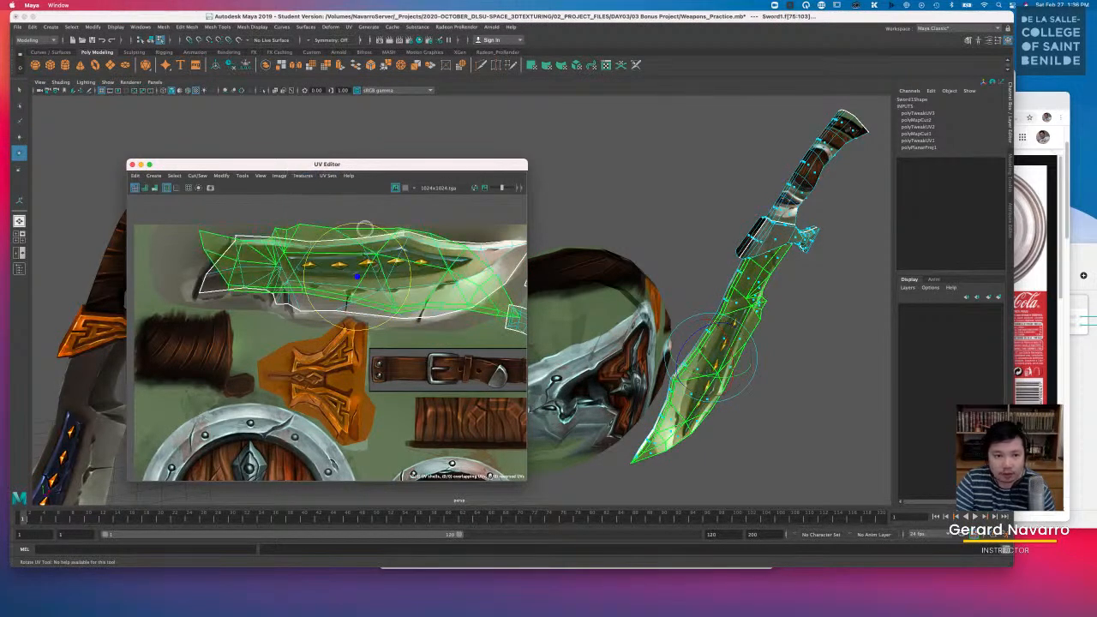
Step: Open the UV Toolkit beside the UV Editor and flip the selected blade shell along V
{"action": "left_click", "coordinate": [244, 175]}
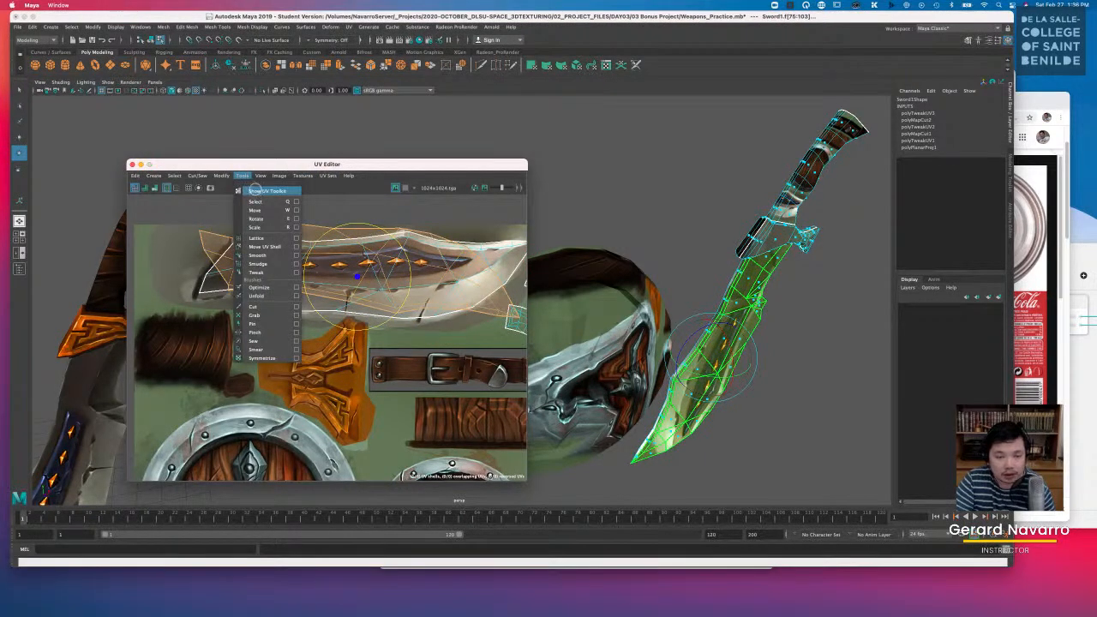
{"action": "left_click", "coordinate": [257, 190]}
{"action": "left_click_drag", "start_coordinate": [648, 156], "coordinate": [644, 190]}
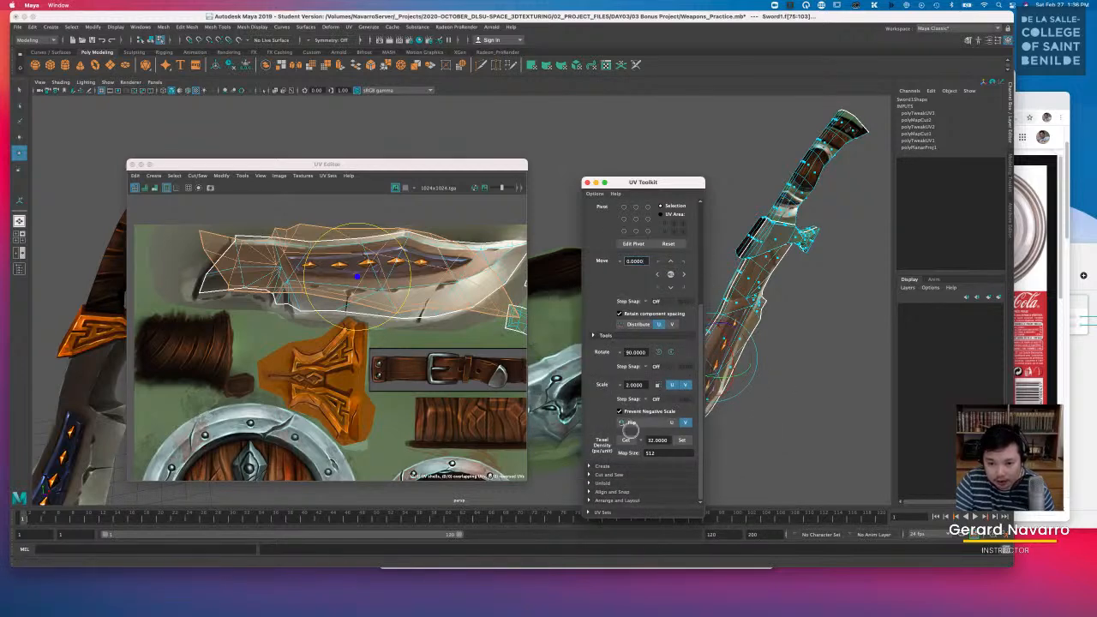
{"action": "left_click", "coordinate": [631, 422]}
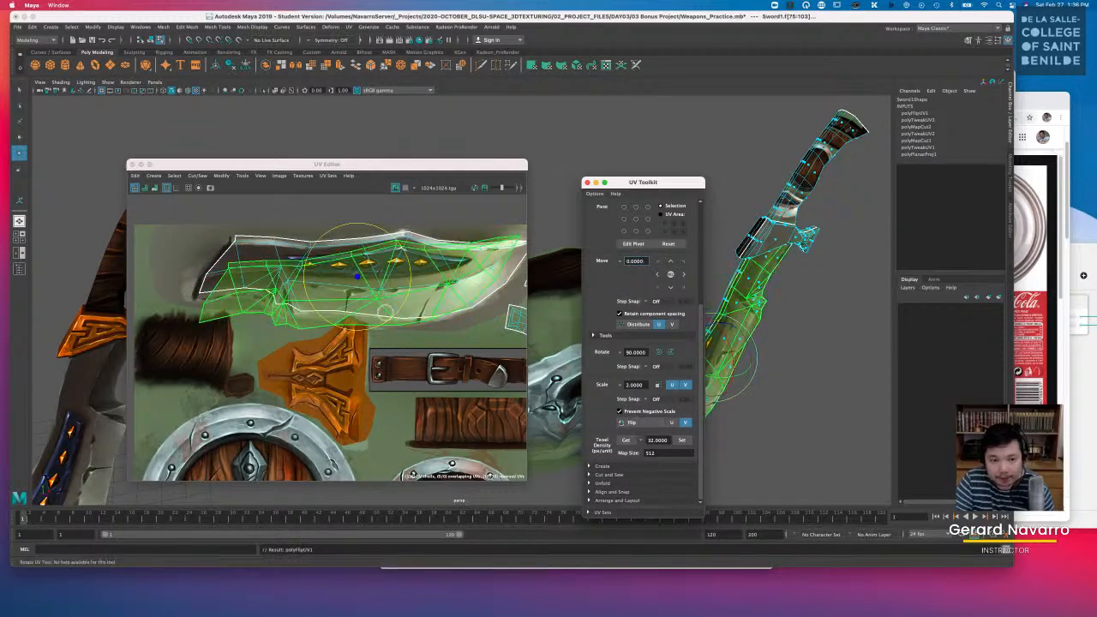
Step: Move and adjust the flipped blade shell so it matches the other blade shell on the painted blade
{"action": "middle_click_drag", "start_coordinate": [367, 277], "coordinate": [313, 301], "text": "alt"}
{"action": "key", "text": "w"}
{"action": "left_click_drag", "start_coordinate": [310, 300], "coordinate": [317, 290]}
{"action": "key", "text": "e"}
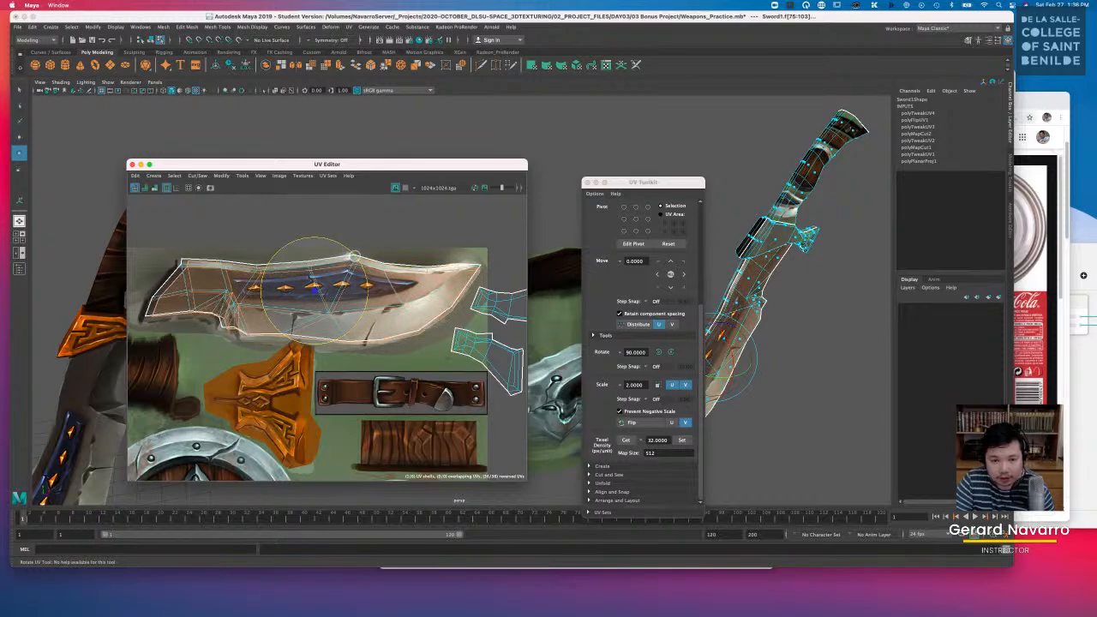
{"action": "key", "text": "r"}
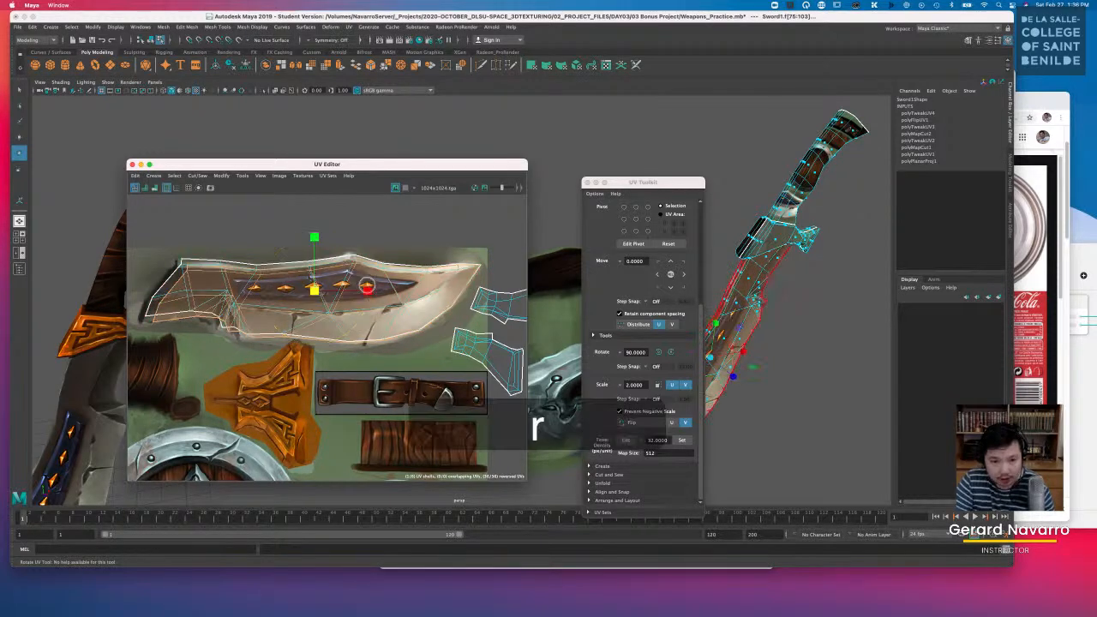
{"action": "key", "text": "w"}
{"action": "key", "text": "e"}
{"action": "key", "text": "w"}
{"action": "left_click_drag", "start_coordinate": [315, 290], "coordinate": [314, 285]}
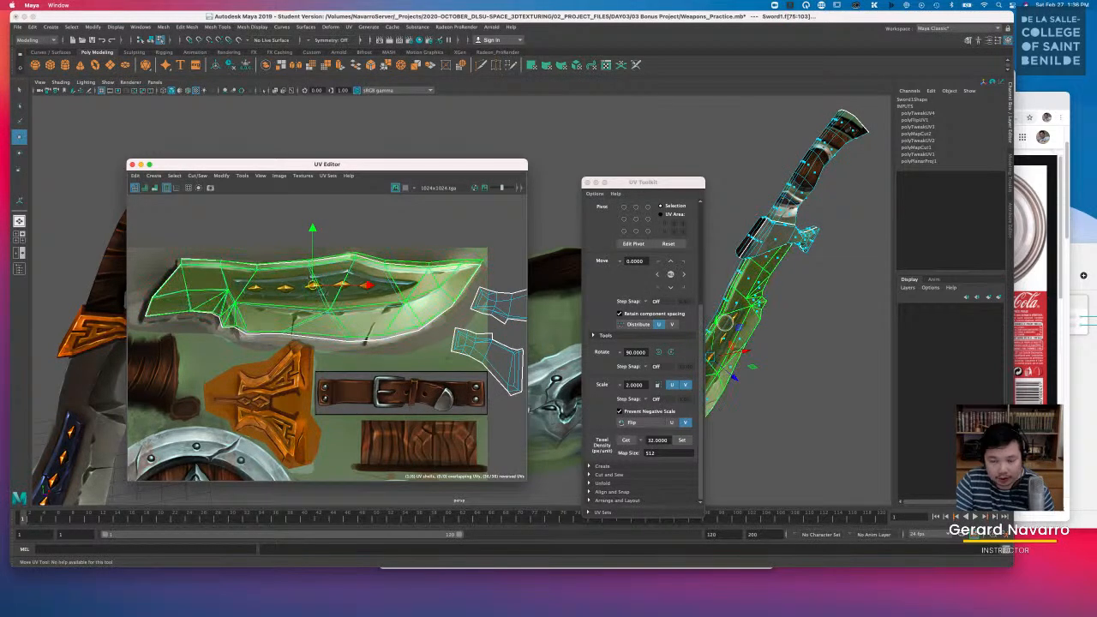
Step: Select the large handle UV shell outside the texture and move it over the brown grip painting
{"action": "left_click_drag", "start_coordinate": [724, 319], "coordinate": [510, 349], "text": "alt"}
{"action": "scroll", "coordinate": [271, 302], "scroll_direction": "down", "scroll_amount": 5}
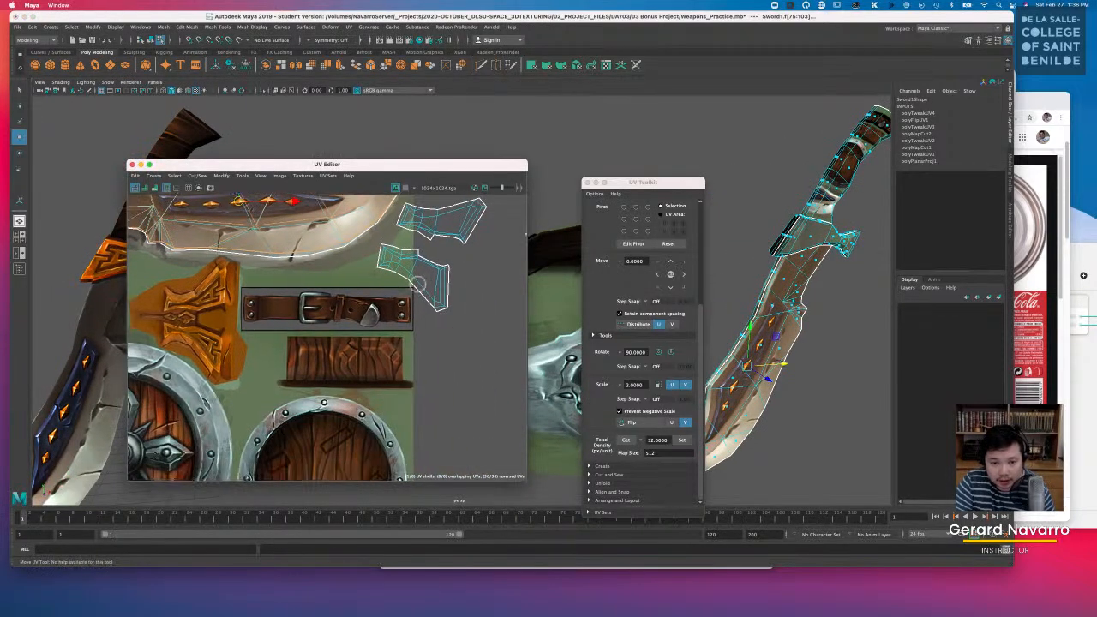
{"action": "right_click_drag", "start_coordinate": [272, 305], "coordinate": [173, 298], "text": "alt"}
{"action": "middle_click_drag", "start_coordinate": [441, 274], "coordinate": [423, 340], "text": "alt"}
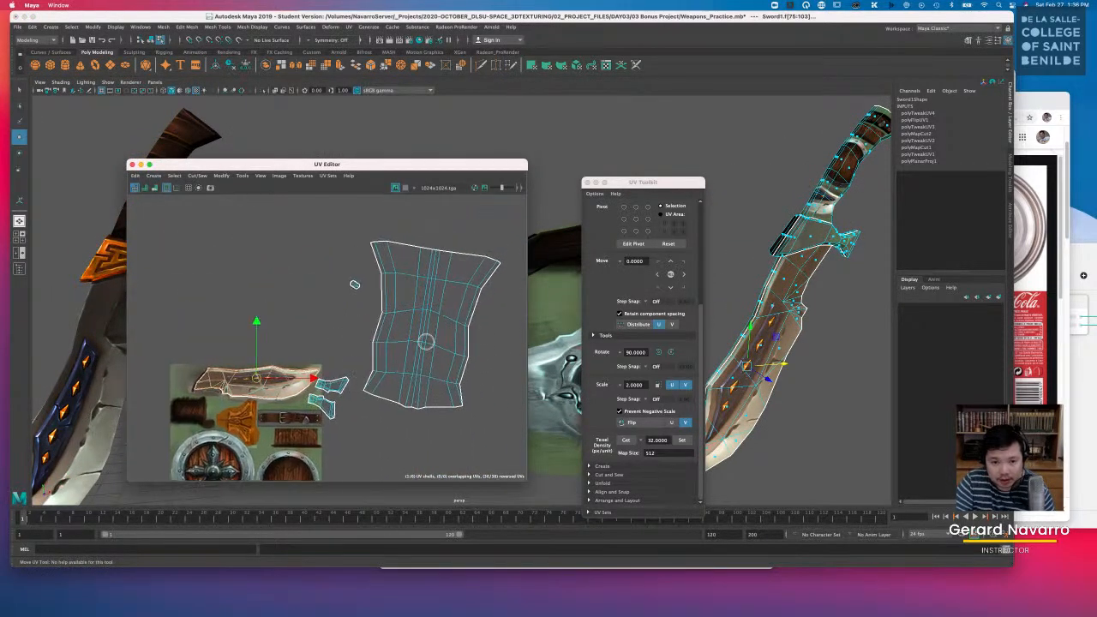
{"action": "left_click", "coordinate": [443, 310]}
{"action": "middle_click_drag", "start_coordinate": [417, 386], "coordinate": [436, 351], "text": "alt"}
{"action": "left_click_drag", "start_coordinate": [451, 289], "coordinate": [216, 374]}
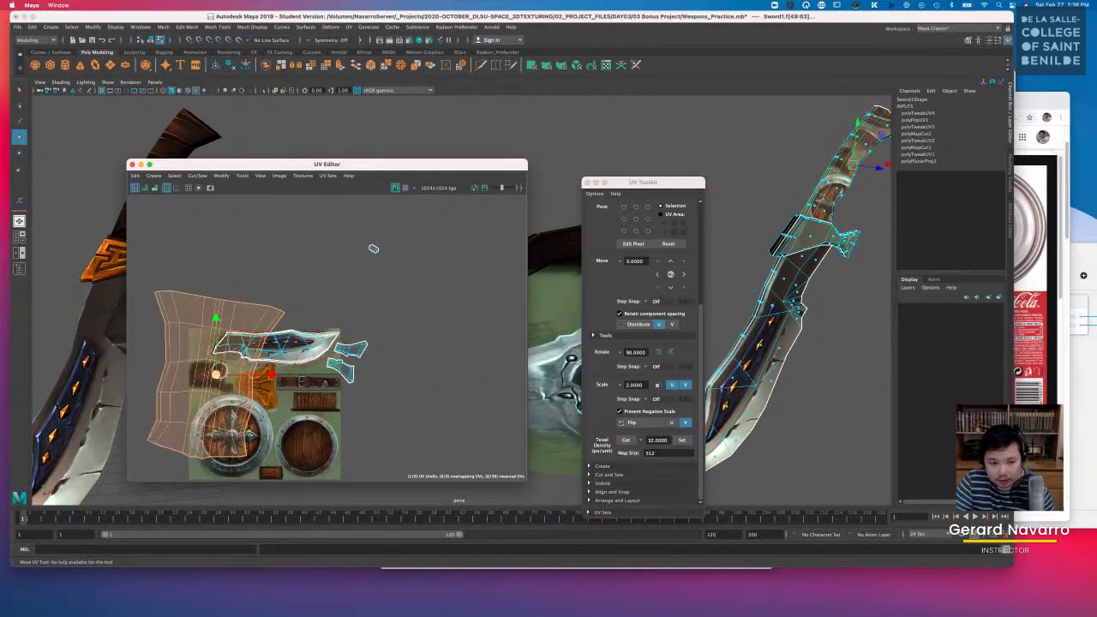
Step: Rotate the handle shell a quarter turn and scale it down to about the size of the painted brown grip
{"action": "key", "text": "r"}
{"action": "key", "text": "e"}
{"action": "left_click_drag", "start_coordinate": [239, 328], "coordinate": [269, 392]}
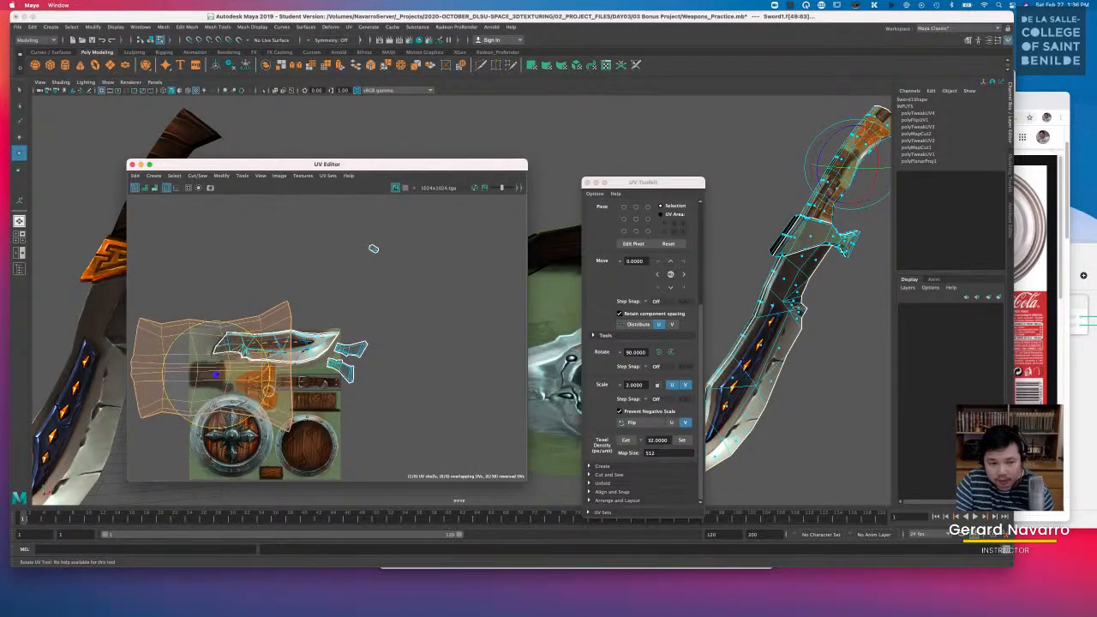
{"action": "key", "text": "w"}
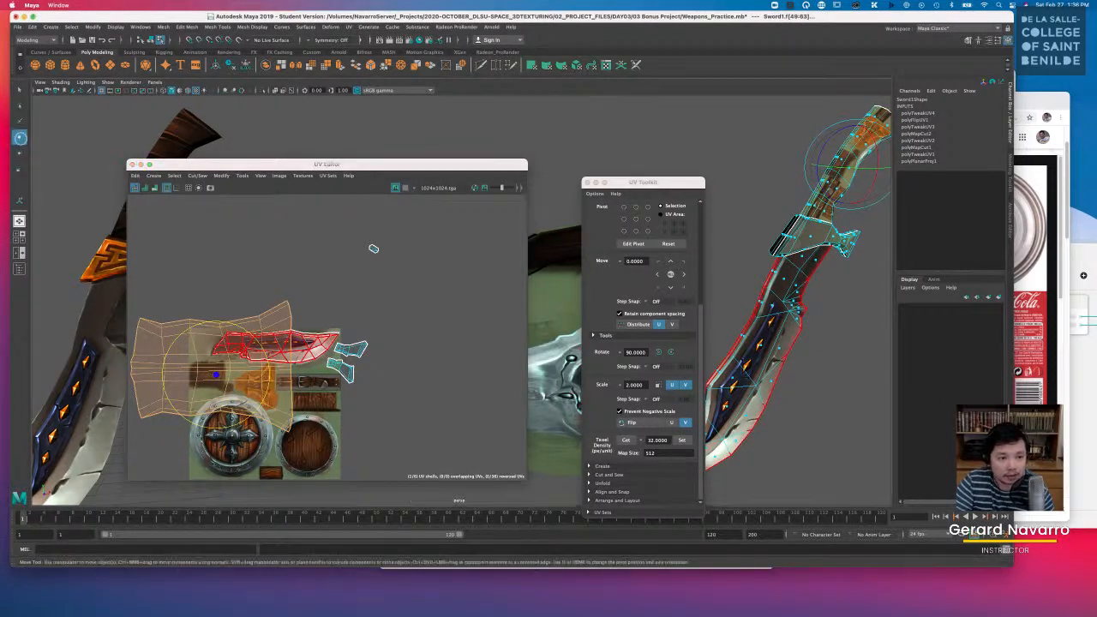
{"action": "key", "text": "r"}
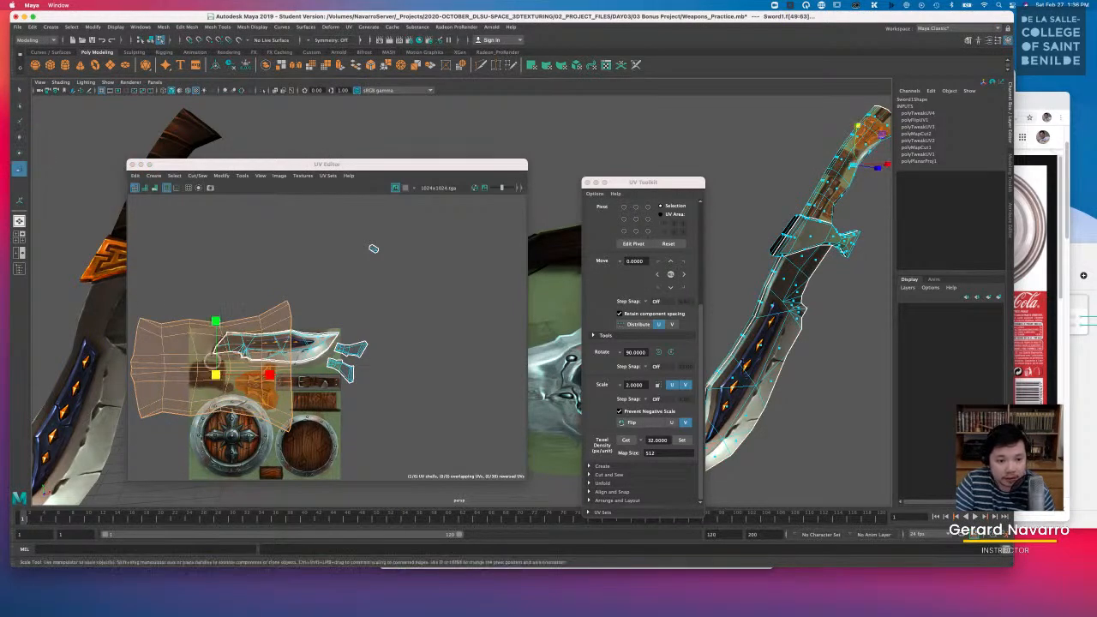
{"action": "key", "text": "super+z"}
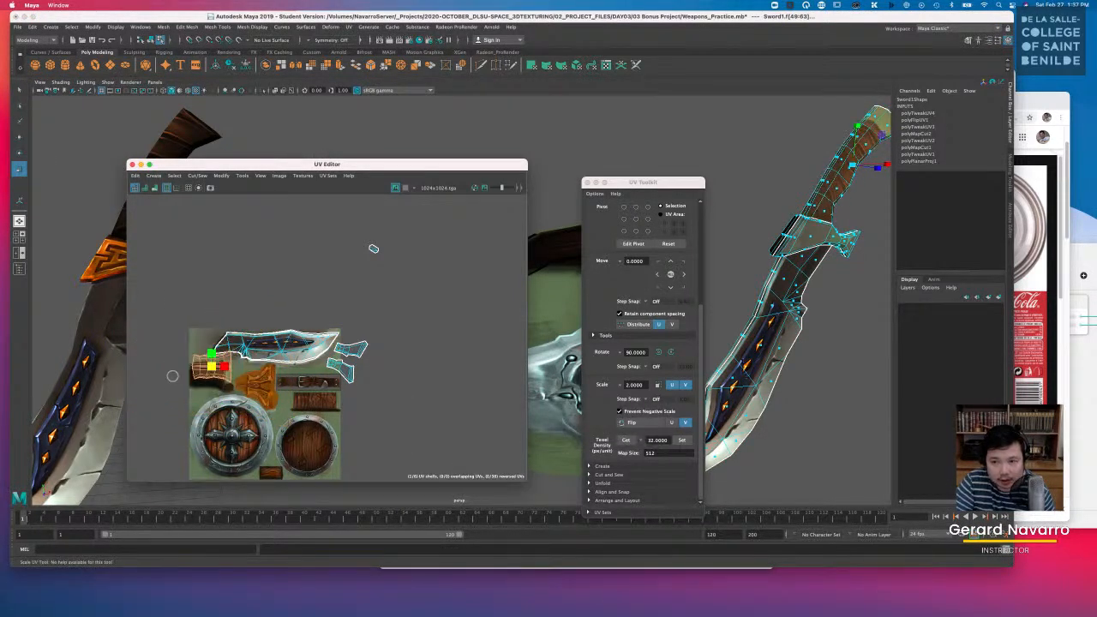
Step: Arrange the UV Toolkit and UV Editor side by side so the sword's handle is unobstructed in the viewport
{"action": "middle_click_drag", "start_coordinate": [372, 248], "coordinate": [505, 198], "text": "alt"}
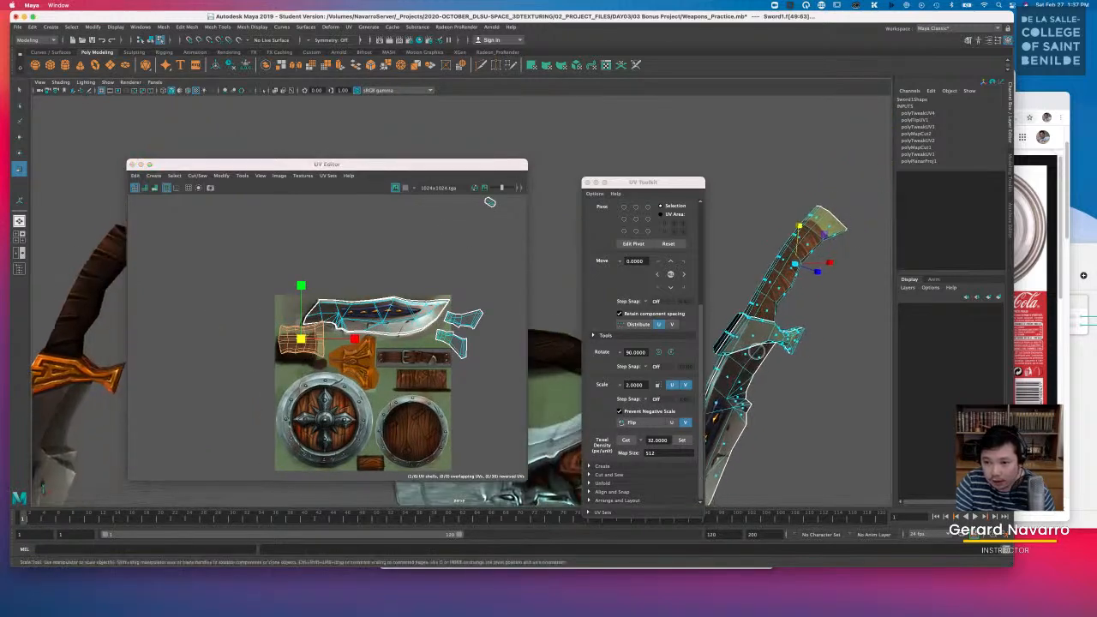
{"action": "left_click_drag", "start_coordinate": [642, 181], "coordinate": [84, 163]}
{"action": "left_click_drag", "start_coordinate": [266, 161], "coordinate": [290, 154]}
{"action": "left_click_drag", "start_coordinate": [669, 292], "coordinate": [629, 349], "text": "alt"}
{"action": "scroll", "coordinate": [315, 333], "scroll_direction": "up", "scroll_amount": 5}
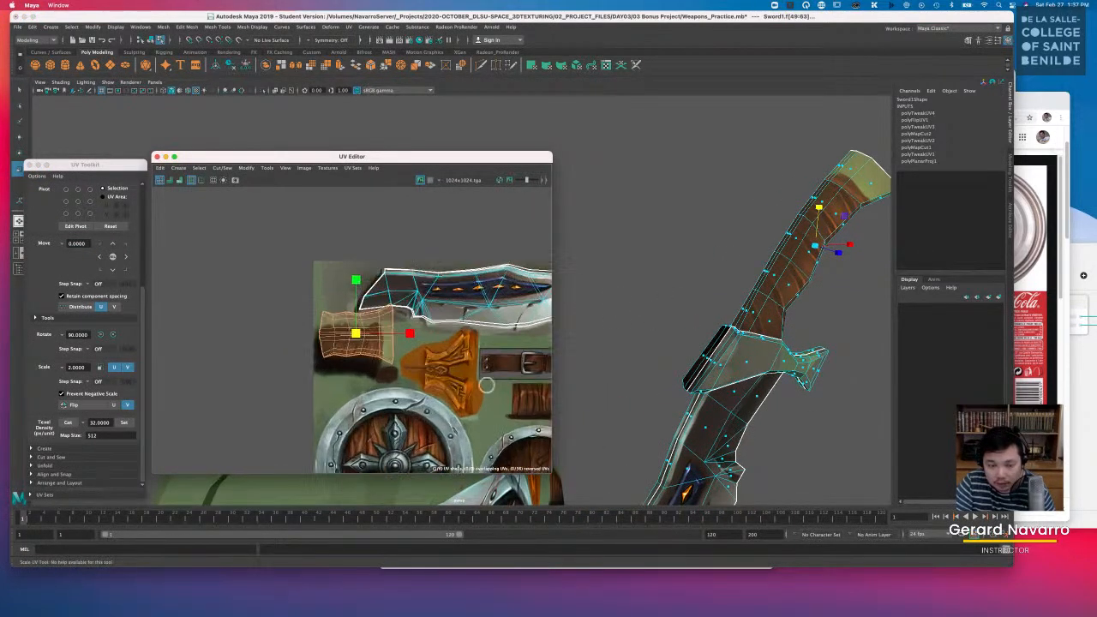
Step: Centre the handle shell over the brown grip painting and reselect the sword in object mode to check the textured result
{"action": "key", "text": "w"}
{"action": "left_click_drag", "start_coordinate": [346, 330], "coordinate": [325, 345]}
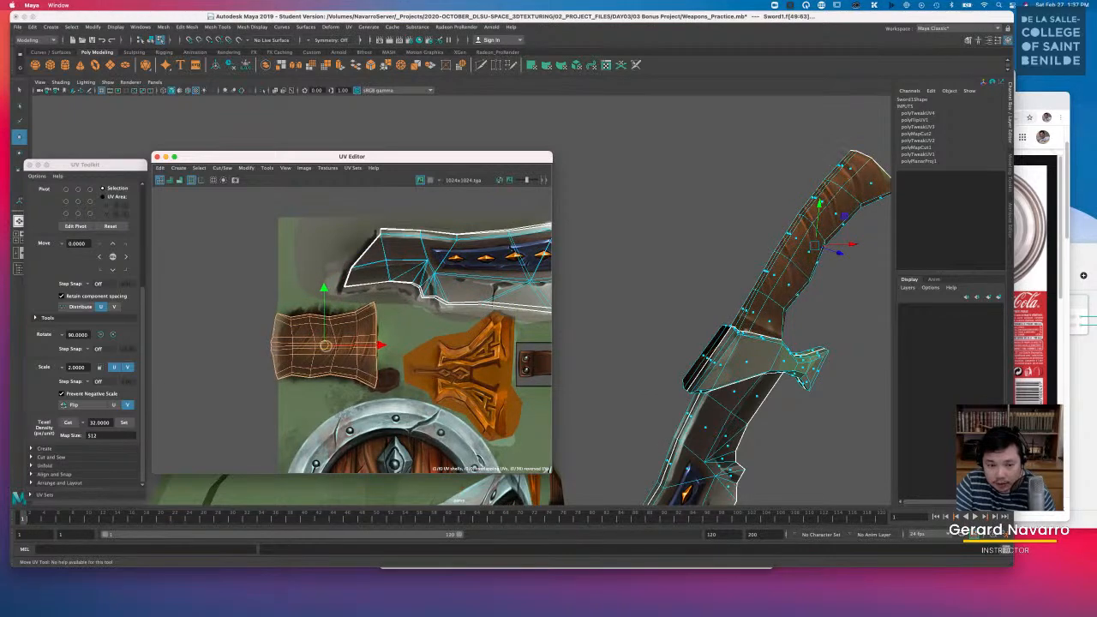
{"action": "left_click_drag", "start_coordinate": [806, 316], "coordinate": [776, 322], "text": "alt"}
{"action": "key", "text": "6"}
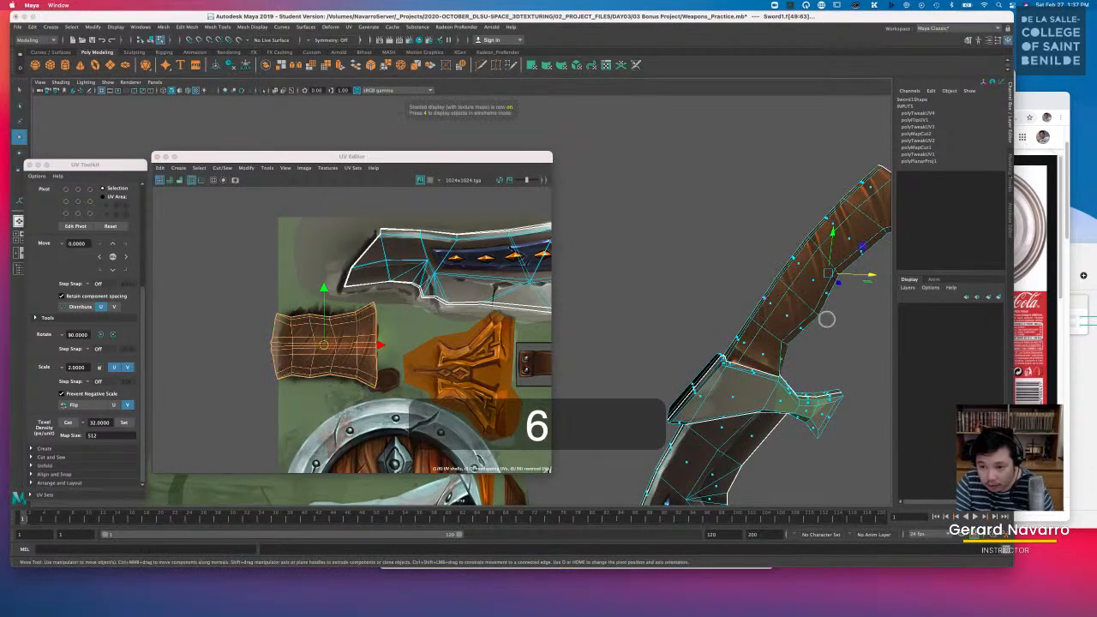
{"action": "left_click", "coordinate": [820, 307]}
{"action": "right_click_drag", "start_coordinate": [827, 300], "coordinate": [852, 311]}
{"action": "left_click_drag", "start_coordinate": [848, 318], "coordinate": [804, 309], "text": "alt"}
{"action": "left_click", "coordinate": [770, 300]}
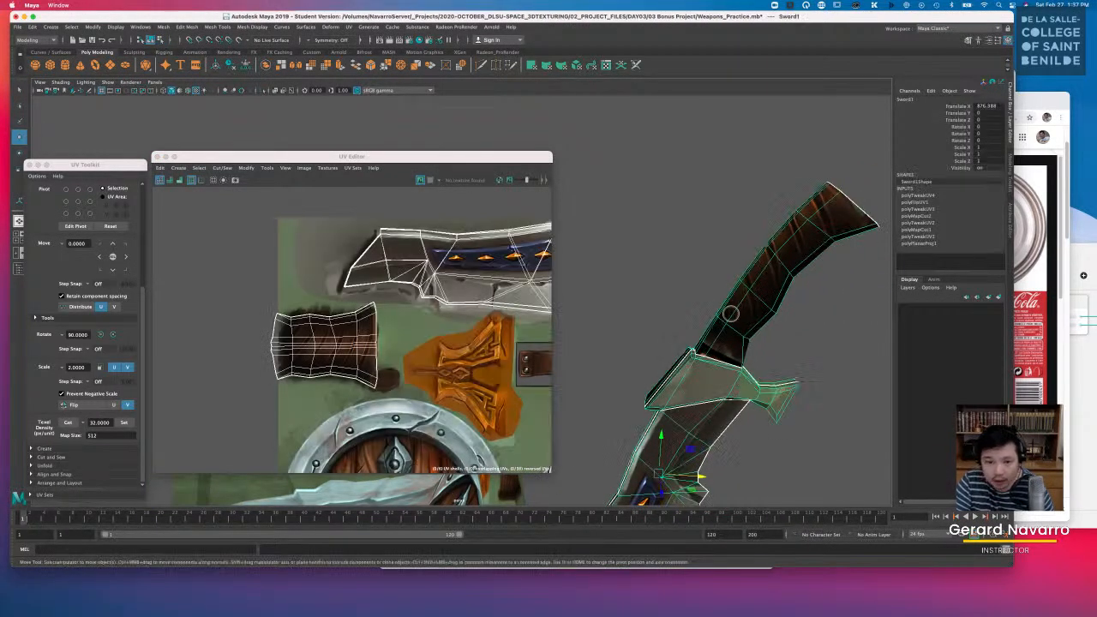
Step: Scale the handle's UV shell down slightly so it stays inside the painted grip's edges
{"action": "scroll", "coordinate": [387, 351], "scroll_direction": "up", "scroll_amount": 2}
{"action": "right_click_drag", "start_coordinate": [366, 329], "coordinate": [394, 330]}
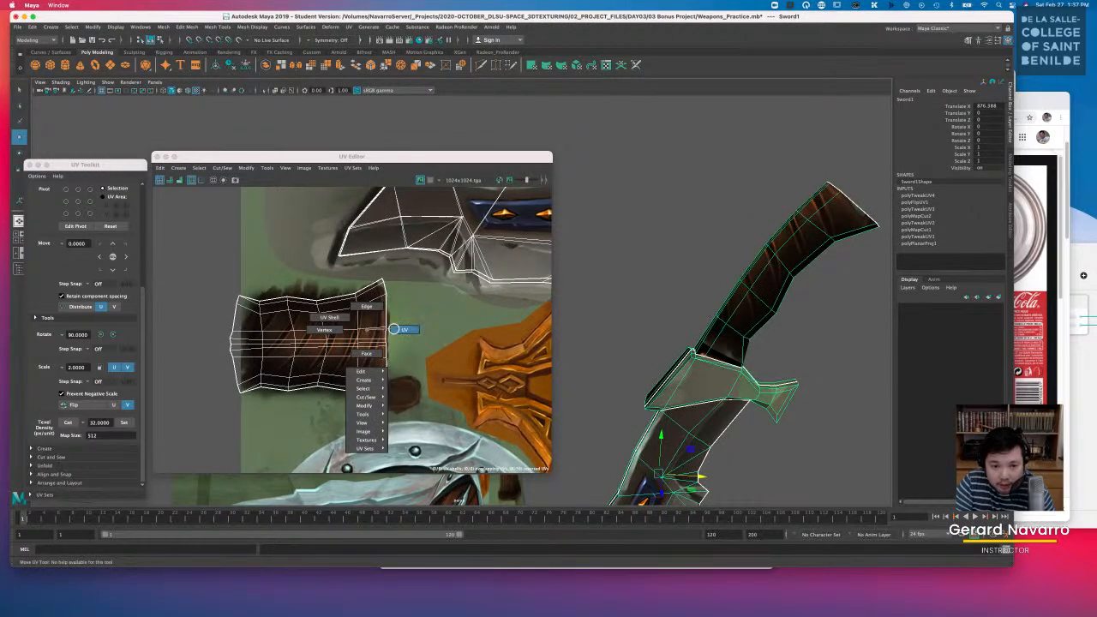
{"action": "right_click_drag", "start_coordinate": [328, 317], "coordinate": [328, 317]}
{"action": "key", "text": "r"}
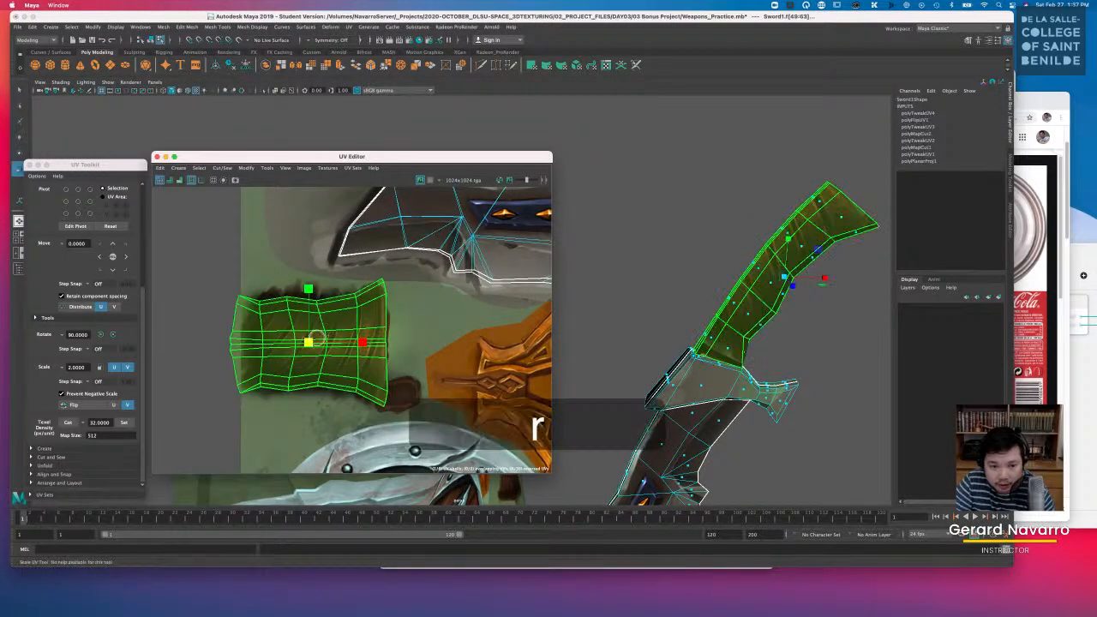
{"action": "left_click_drag", "start_coordinate": [363, 342], "coordinate": [338, 343]}
{"action": "key", "text": "w"}
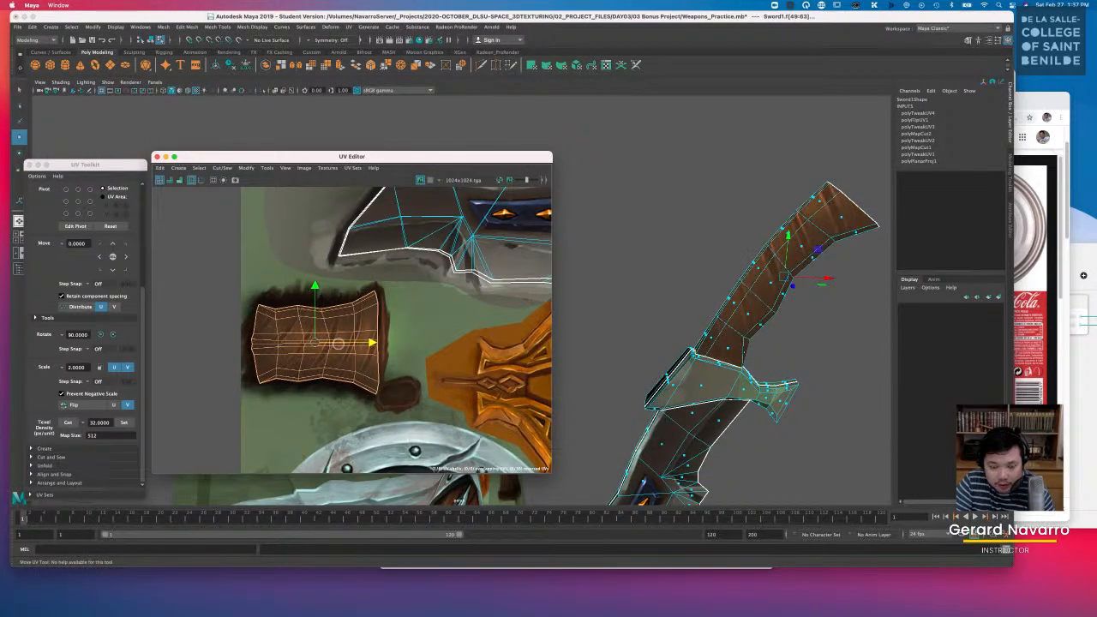
Step: Select the small UV shell of the handle's end cap and move it onto the small brown patch beside the grip painting
{"action": "scroll", "coordinate": [457, 355], "scroll_direction": "down", "scroll_amount": 5}
{"action": "middle_click_drag", "start_coordinate": [445, 330], "coordinate": [443, 273], "text": "alt"}
{"action": "right_click_drag", "start_coordinate": [448, 300], "coordinate": [315, 280], "text": "alt"}
{"action": "middle_click_drag", "start_coordinate": [371, 292], "coordinate": [381, 398], "text": "alt"}
{"action": "middle_click_drag", "start_coordinate": [406, 299], "coordinate": [422, 293], "text": "alt"}
{"action": "left_click", "coordinate": [420, 288]}
{"action": "right_click_drag", "start_coordinate": [439, 311], "coordinate": [487, 329], "text": "alt"}
{"action": "left_click_drag", "start_coordinate": [786, 286], "coordinate": [365, 329], "text": "alt"}
{"action": "right_click_drag", "start_coordinate": [262, 424], "coordinate": [414, 439], "text": "alt"}
{"action": "middle_click_drag", "start_coordinate": [414, 439], "coordinate": [345, 420], "text": "alt"}
{"action": "right_click_drag", "start_coordinate": [311, 404], "coordinate": [352, 399], "text": "alt"}
{"action": "middle_click_drag", "start_coordinate": [315, 397], "coordinate": [408, 410], "text": "alt"}
{"action": "left_click_drag", "start_coordinate": [355, 401], "coordinate": [374, 392]}
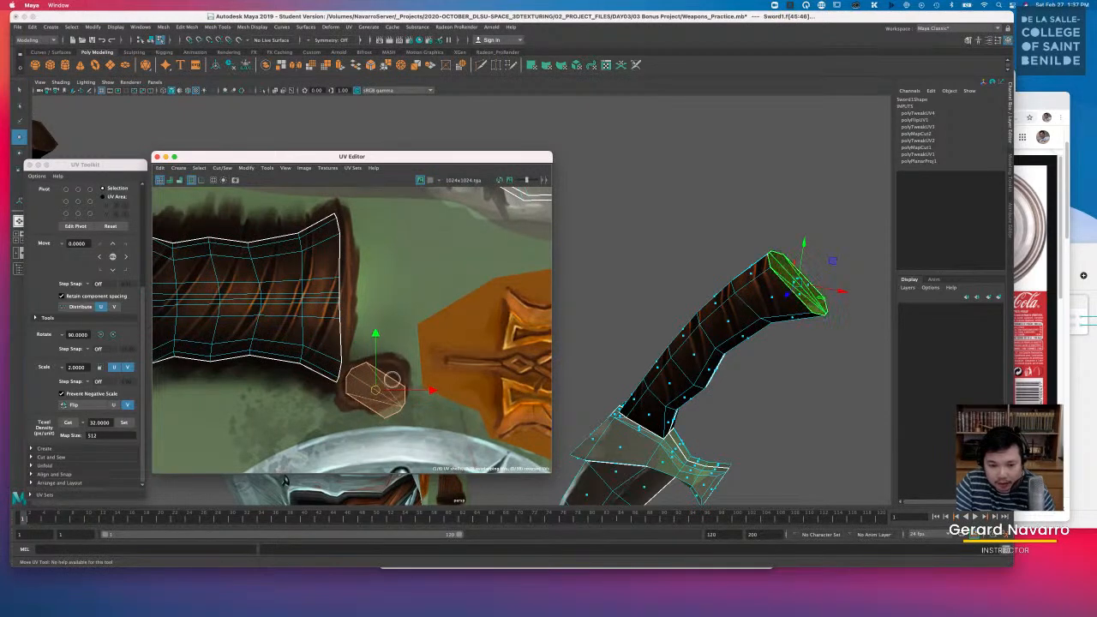
Step: Rotate the end cap shell to follow the small brown patch and nudge it into place
{"action": "key", "text": "r"}
{"action": "key", "text": "e"}
{"action": "left_click_drag", "start_coordinate": [415, 355], "coordinate": [378, 337]}
{"action": "key", "text": "e"}
{"action": "key", "text": "r"}
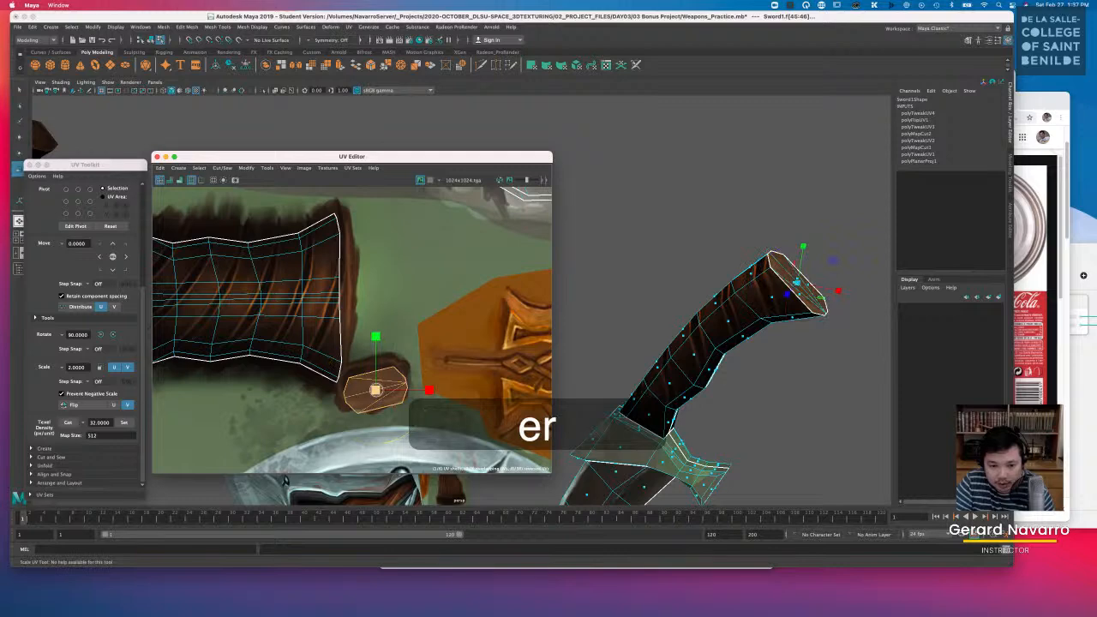
{"action": "key", "text": "w"}
{"action": "left_click_drag", "start_coordinate": [375, 386], "coordinate": [372, 382]}
Step: Return to object mode, inspect the textured end of the handle, and reselect the sword
{"action": "right_click_drag", "start_coordinate": [752, 310], "coordinate": [815, 232]}
{"action": "left_click_drag", "start_coordinate": [814, 306], "coordinate": [729, 330], "text": "alt"}
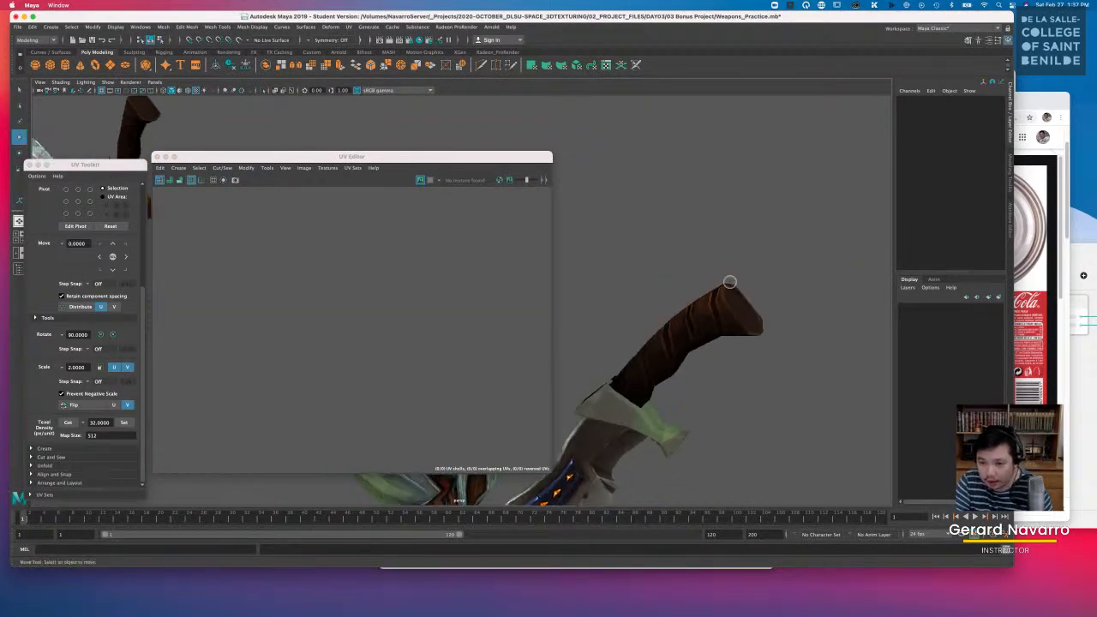
{"action": "left_click", "coordinate": [726, 336]}
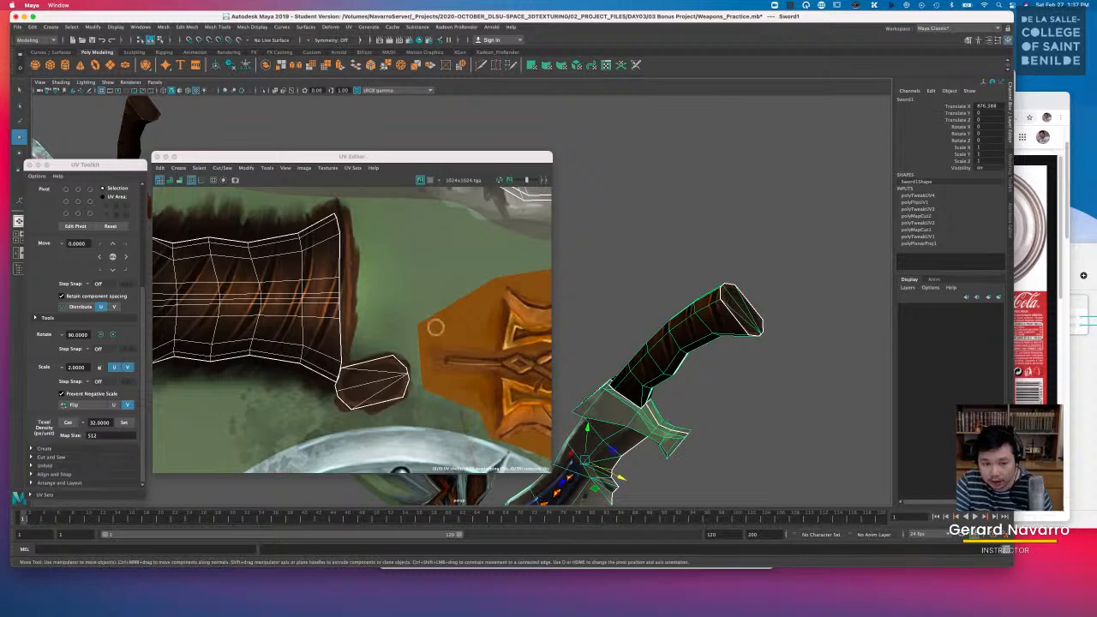
Step: Reselect the end cap's UV shell and shift it slightly away from the edge of the handle shell
{"action": "middle_click_drag", "start_coordinate": [352, 300], "coordinate": [456, 345], "text": "alt"}
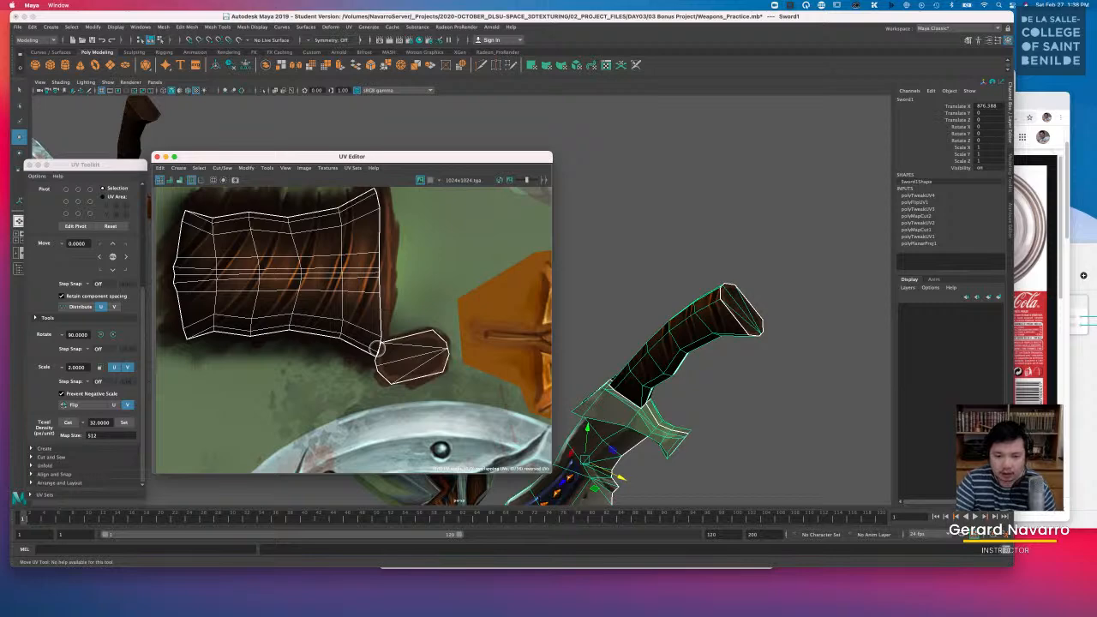
{"action": "scroll", "coordinate": [452, 361], "scroll_direction": "down", "scroll_amount": 1}
{"action": "right_click", "coordinate": [428, 343]}
{"action": "left_click", "coordinate": [391, 331]}
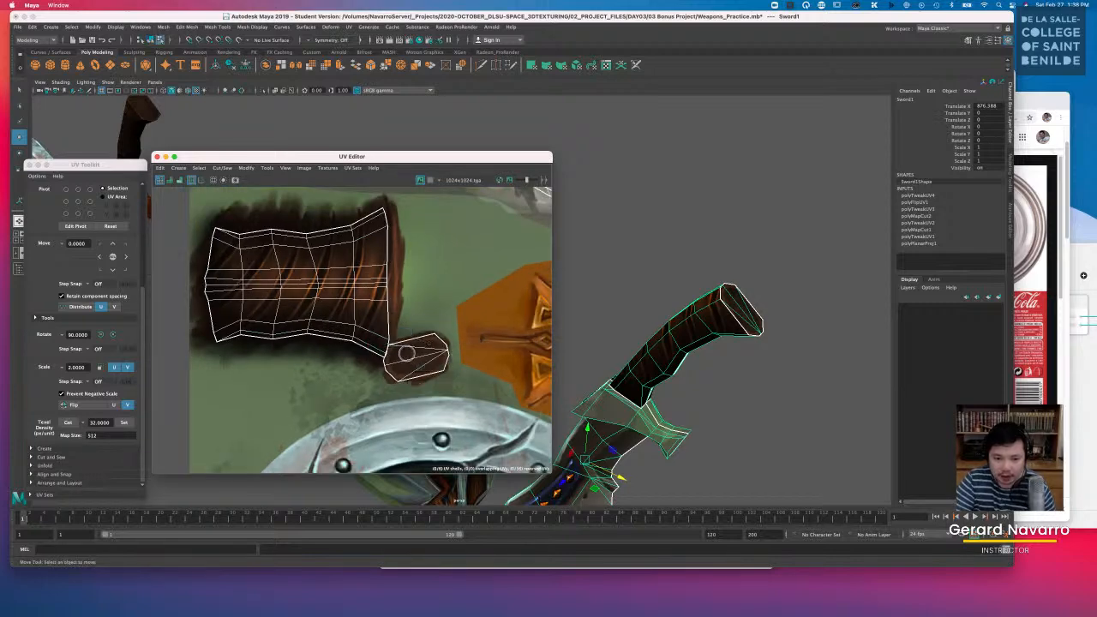
{"action": "left_click", "coordinate": [420, 354]}
{"action": "key", "text": "w"}
{"action": "left_click_drag", "start_coordinate": [422, 357], "coordinate": [417, 353]}
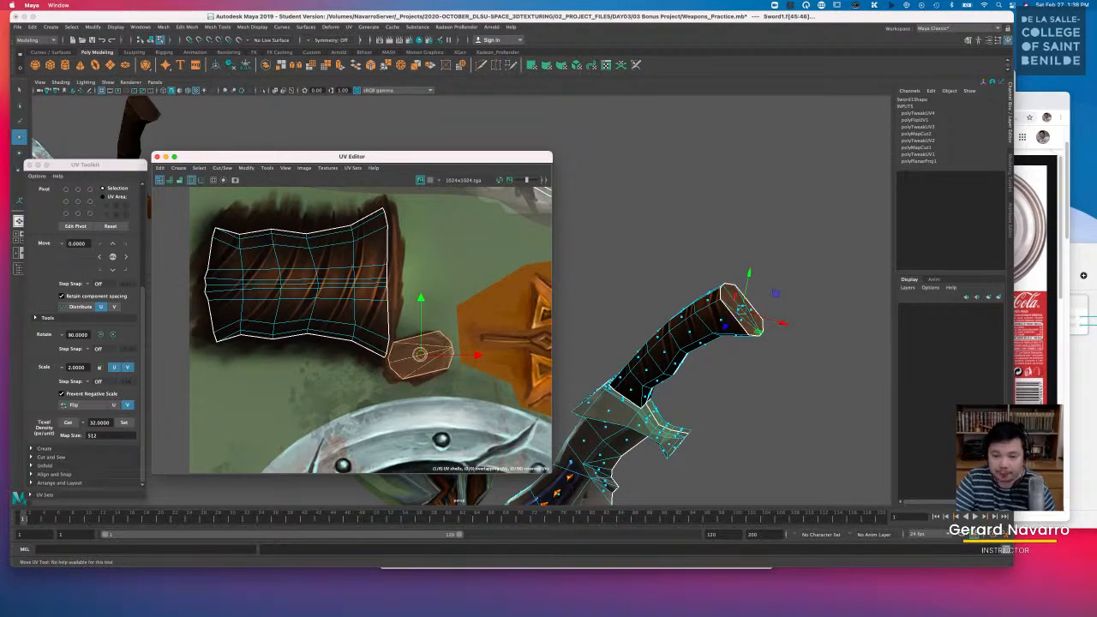
Step: Select one of the guard's UV shells beside the texture and move it onto the lower half of the orange guard painting
{"action": "right_click_drag", "start_coordinate": [486, 307], "coordinate": [407, 302], "text": "alt"}
{"action": "middle_click_drag", "start_coordinate": [531, 324], "coordinate": [390, 319], "text": "alt"}
{"action": "right_click_drag", "start_coordinate": [416, 319], "coordinate": [480, 313], "text": "alt"}
{"action": "left_click", "coordinate": [503, 309]}
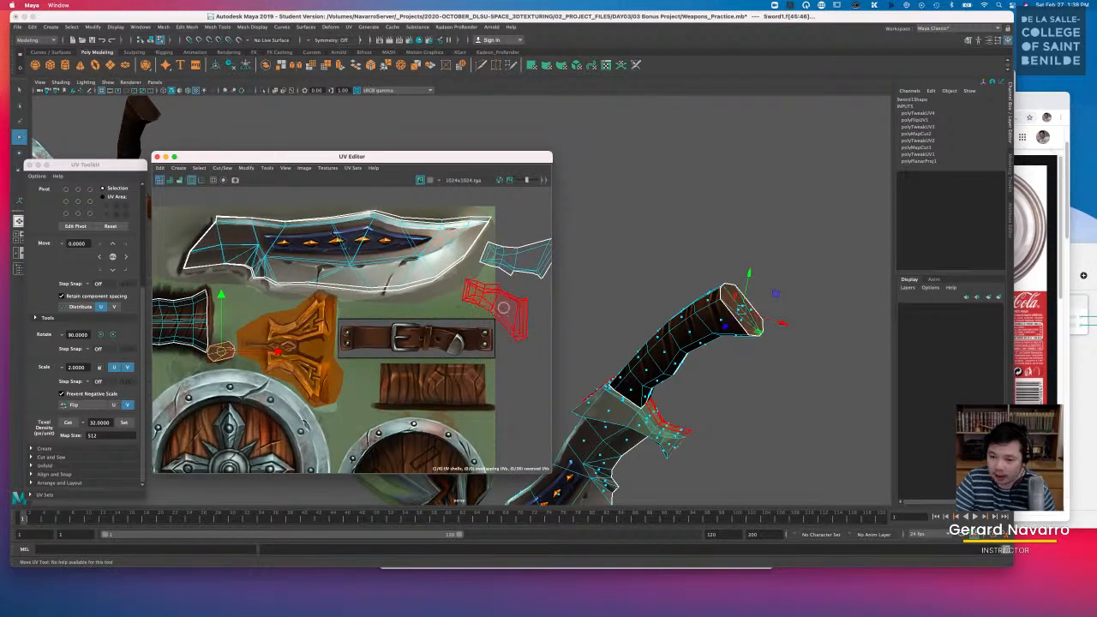
{"action": "key", "text": "w"}
{"action": "left_click_drag", "start_coordinate": [675, 412], "coordinate": [740, 330], "text": "alt"}
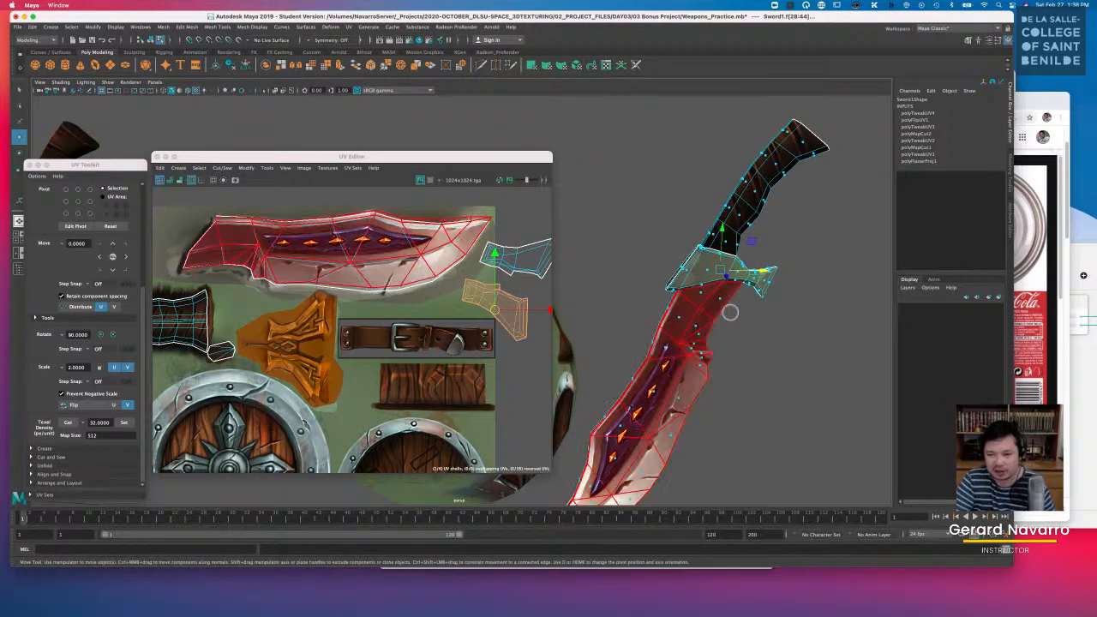
{"action": "left_click_drag", "start_coordinate": [499, 311], "coordinate": [293, 370]}
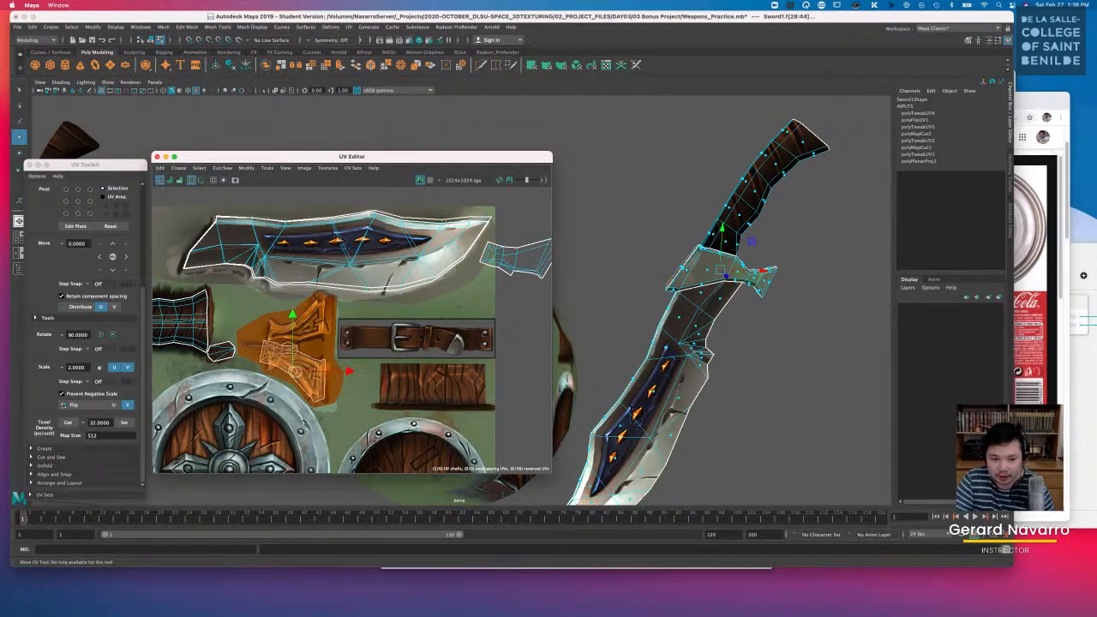
{"action": "scroll", "coordinate": [305, 370], "scroll_direction": "up", "scroll_amount": 5}
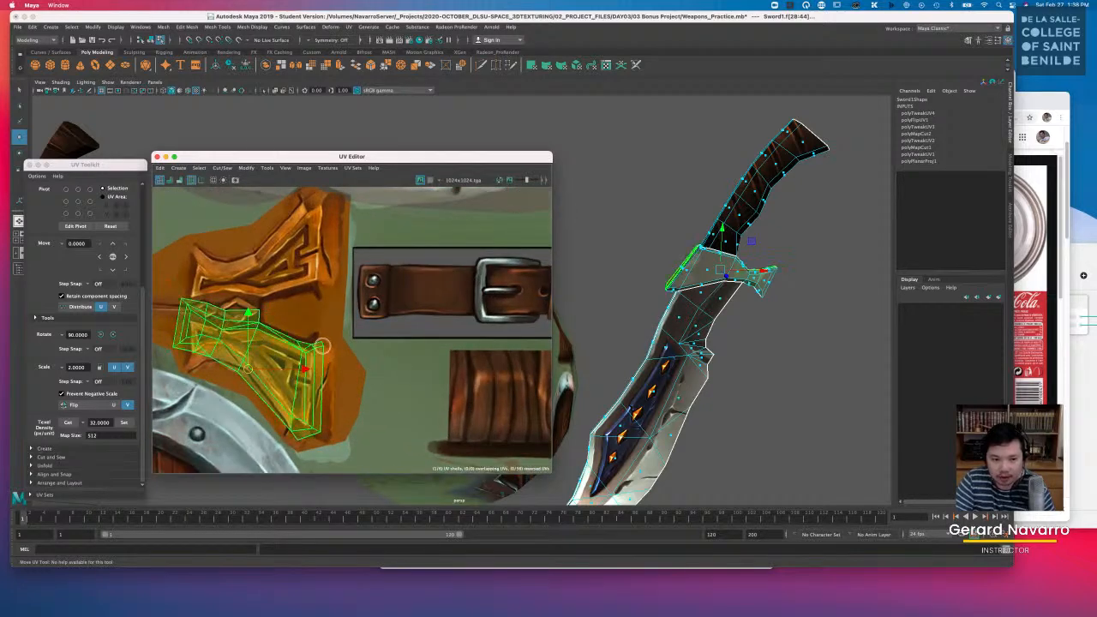
{"action": "key", "text": "r"}
{"action": "key", "text": "e"}
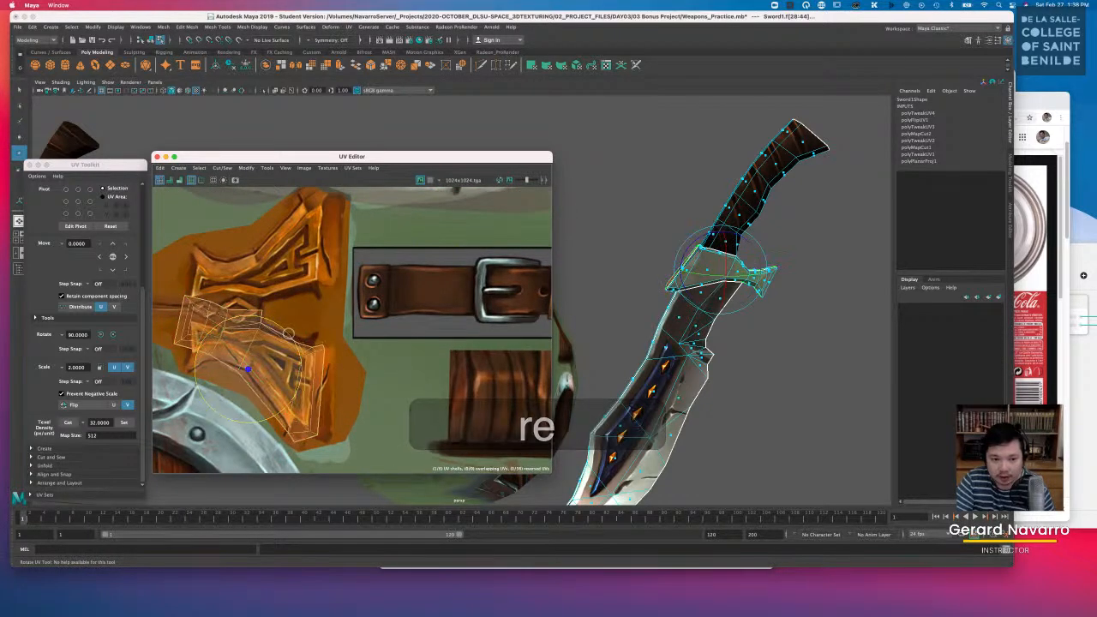
{"action": "key", "text": "w"}
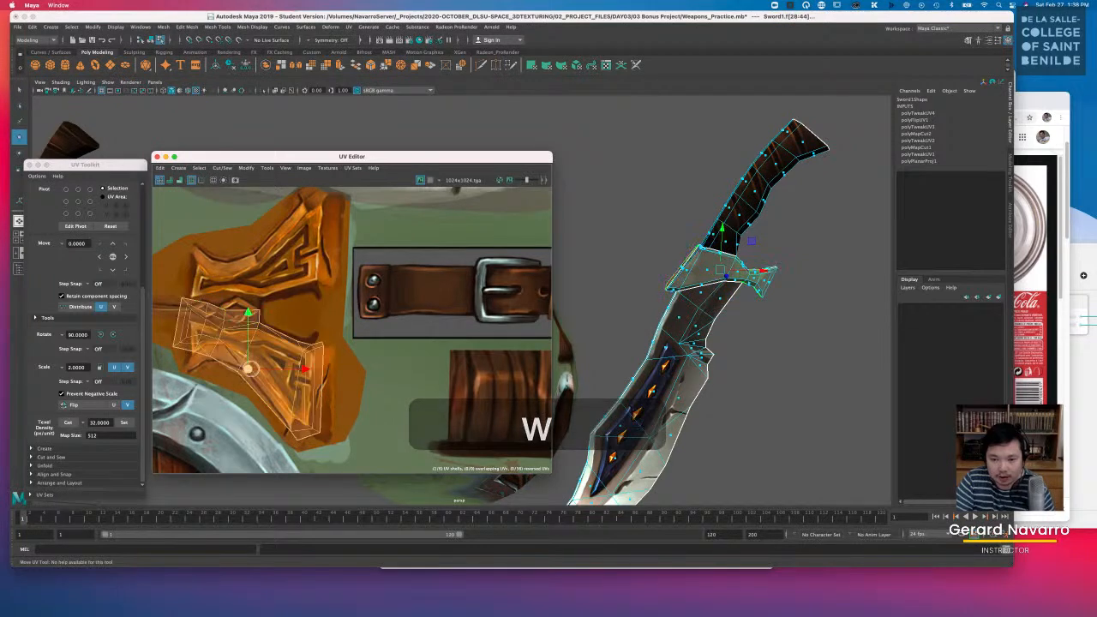
Step: Select the guard's other UV shell and move, rotate and scale it to fit the upper half of the orange guard painting
{"action": "scroll", "coordinate": [508, 259], "scroll_direction": "down", "scroll_amount": 5}
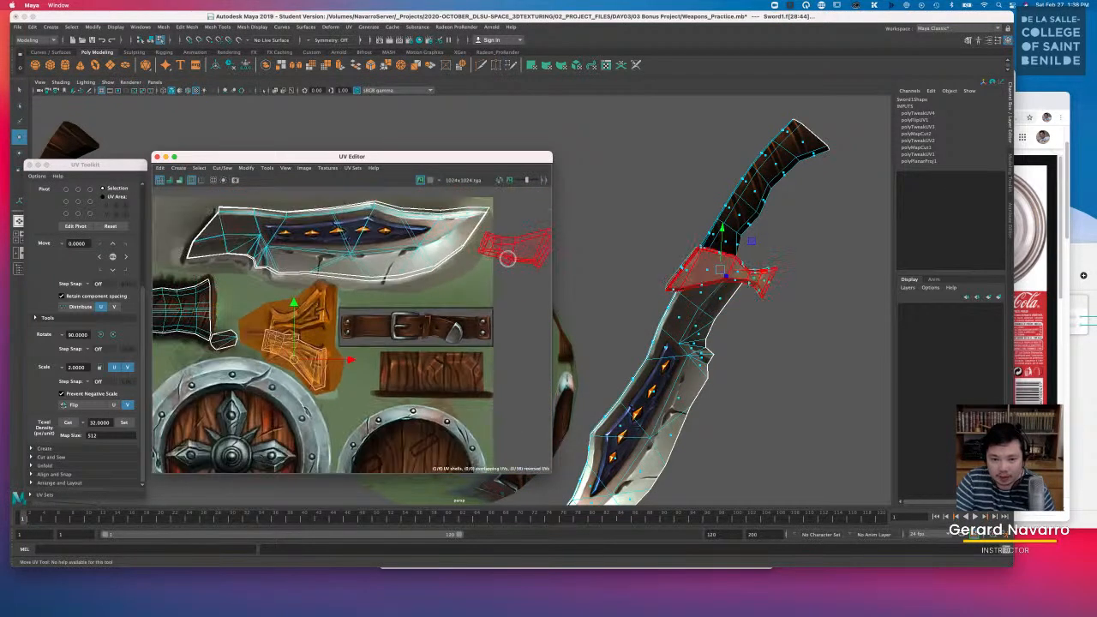
{"action": "left_click", "coordinate": [507, 259]}
{"action": "left_click_drag", "start_coordinate": [508, 259], "coordinate": [300, 329]}
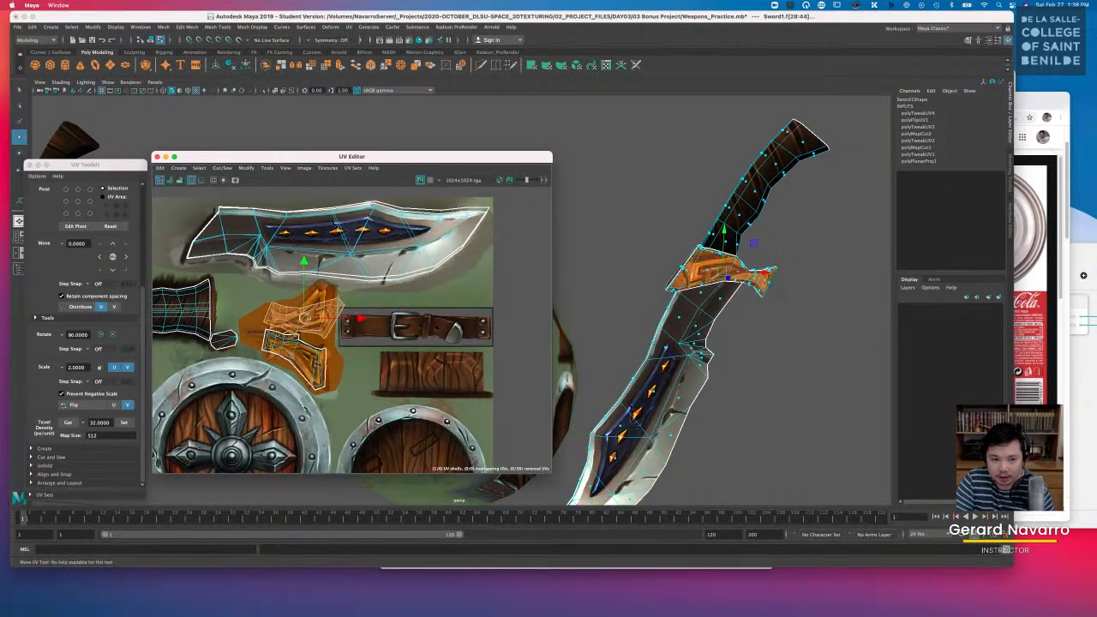
{"action": "key", "text": "e"}
{"action": "key", "text": "r"}
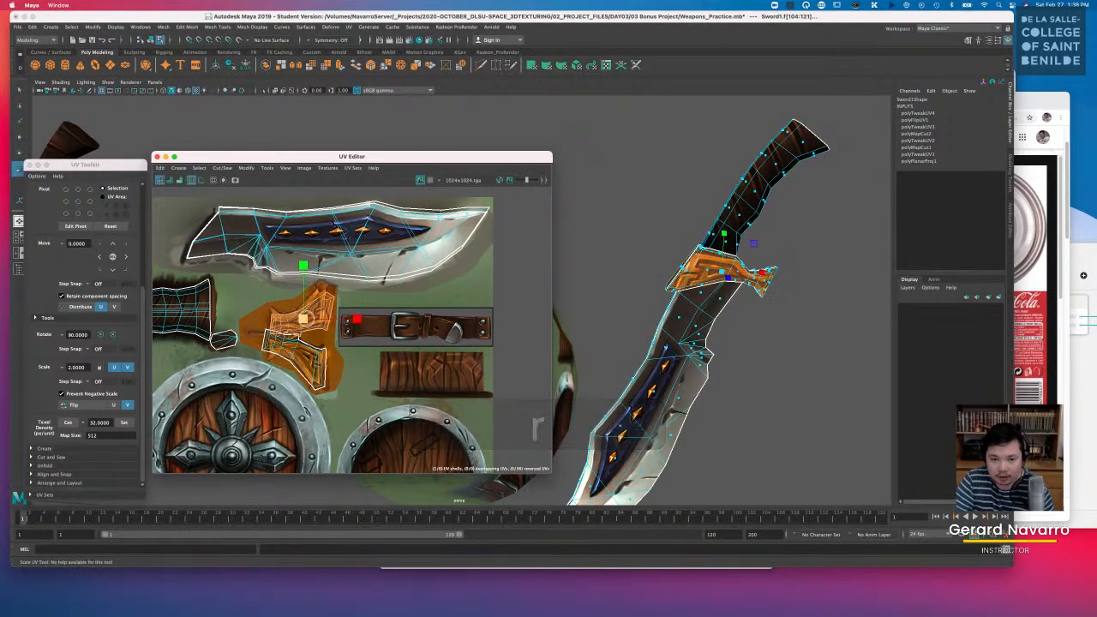
{"action": "key", "text": "w"}
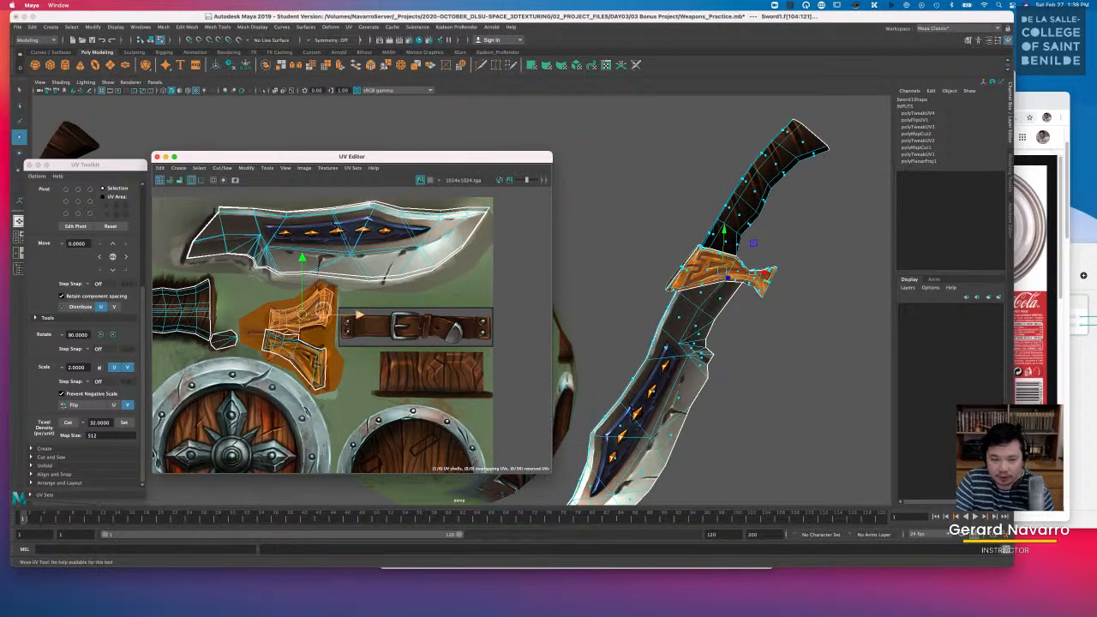
{"action": "key", "text": "r"}
{"action": "key", "text": "e"}
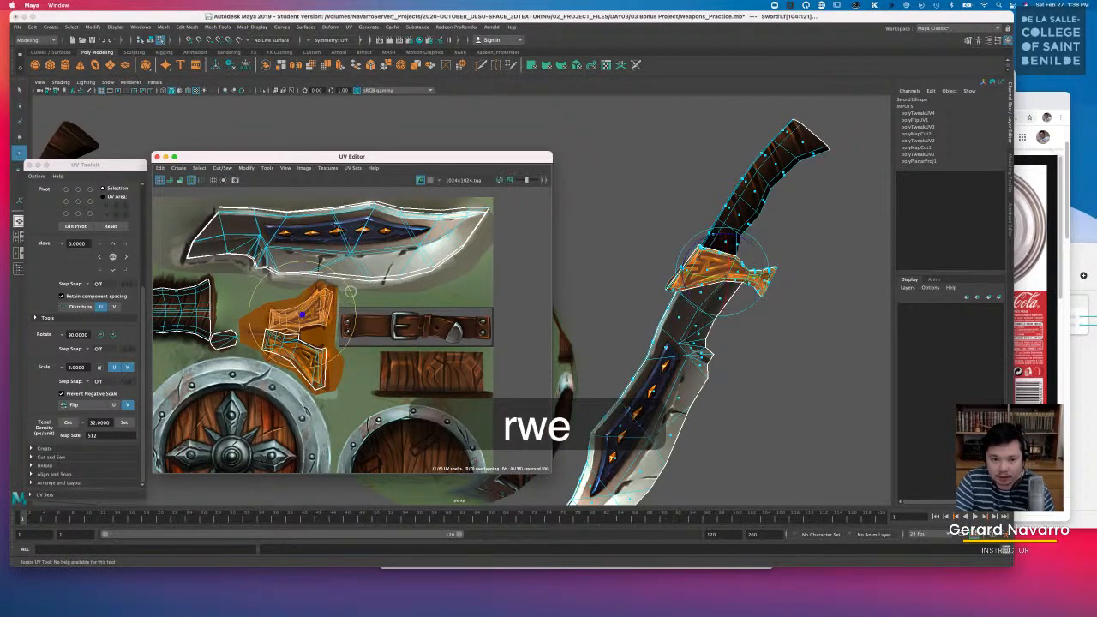
Step: Return to object mode and inspect the textured guard on the sword from another angle
{"action": "key", "text": "q"}
{"action": "right_click", "coordinate": [713, 272]}
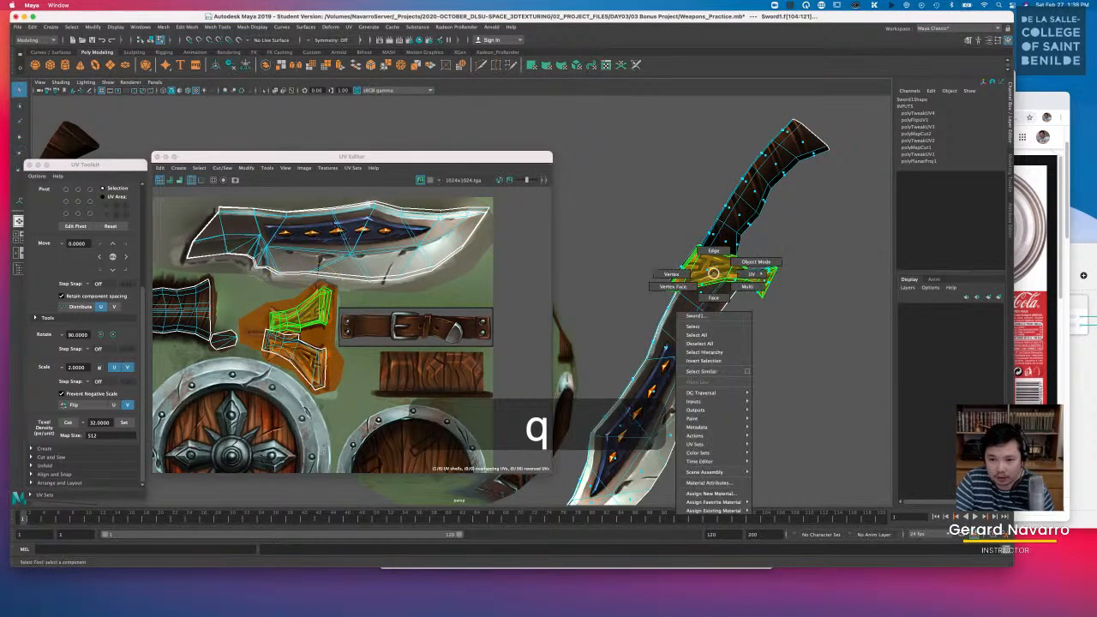
{"action": "left_click", "coordinate": [756, 261]}
{"action": "left_click_drag", "start_coordinate": [750, 290], "coordinate": [817, 330], "text": "alt"}
{"action": "left_click", "coordinate": [812, 318]}
Step: Select the lower guard UV shell and move it down clear of the upper guard shell, and shift the UV Editor window slightly
{"action": "scroll", "coordinate": [479, 347], "scroll_direction": "up", "scroll_amount": 10}
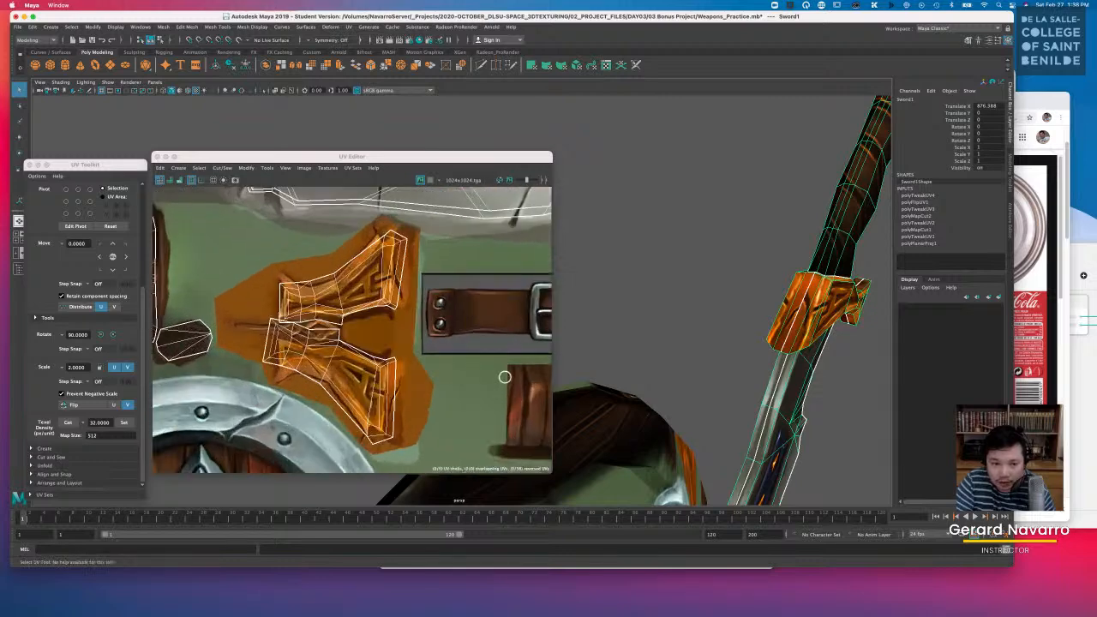
{"action": "right_click", "coordinate": [422, 336]}
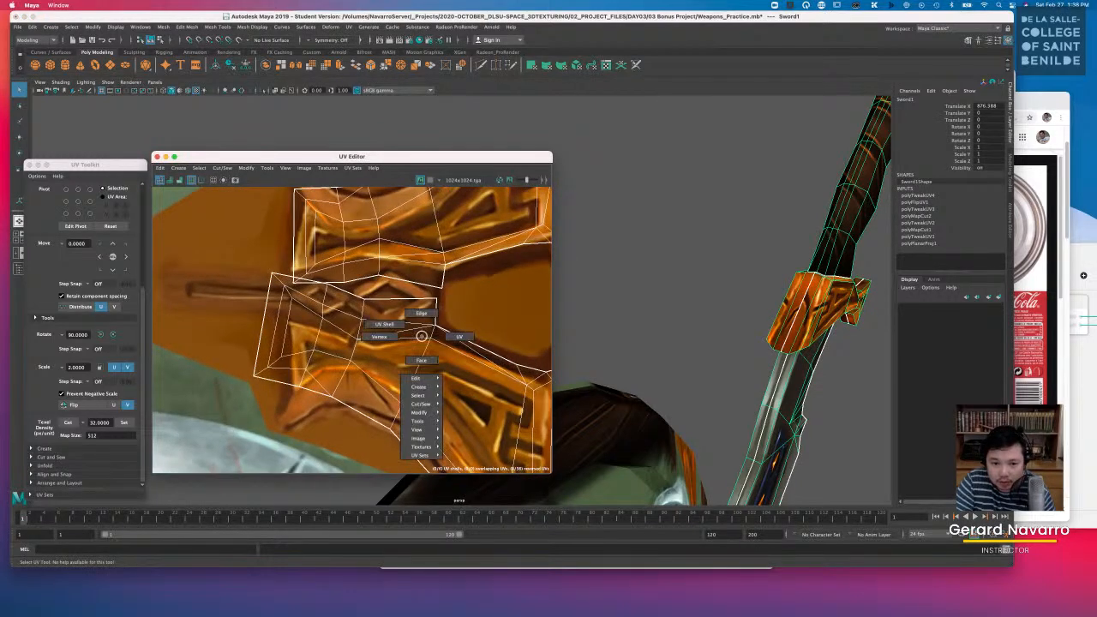
{"action": "left_click", "coordinate": [386, 324]}
{"action": "left_click", "coordinate": [422, 384]}
{"action": "key", "text": "w"}
{"action": "left_click_drag", "start_coordinate": [411, 422], "coordinate": [433, 453]}
{"action": "scroll", "coordinate": [360, 374], "scroll_direction": "down", "scroll_amount": 3}
{"action": "middle_click_drag", "start_coordinate": [226, 441], "coordinate": [252, 404], "text": "alt"}
{"action": "left_click", "coordinate": [260, 209]}
{"action": "left_click_drag", "start_coordinate": [284, 161], "coordinate": [317, 160]}
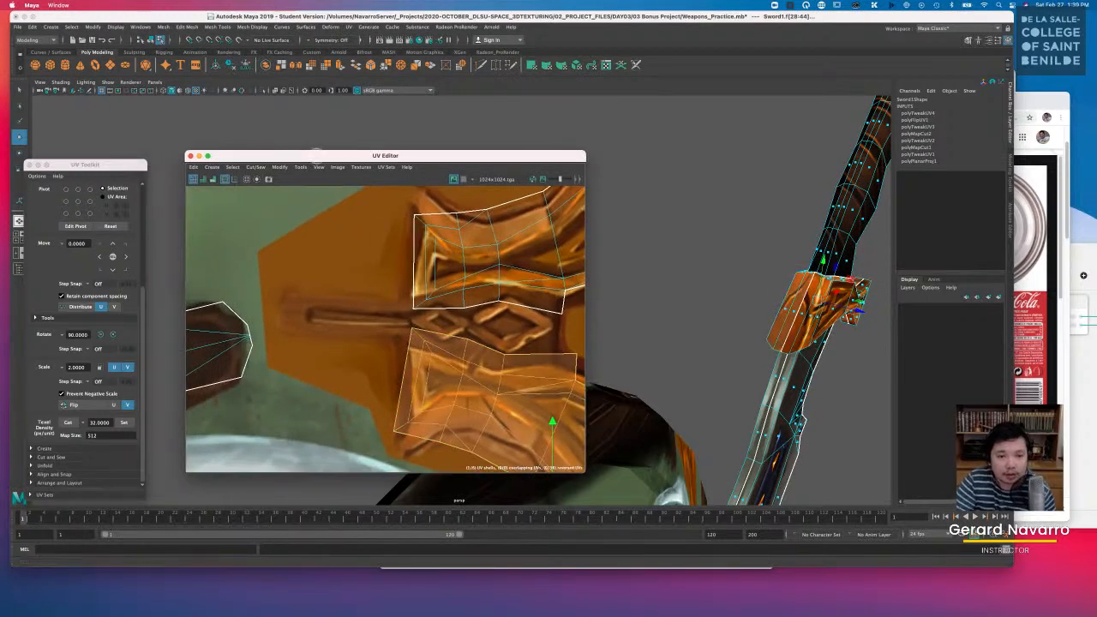
Step: Select the left end UVs of both guard shells, align them to the minimum U, and shift them onto the painted guard's edge
{"action": "right_click", "coordinate": [415, 307]}
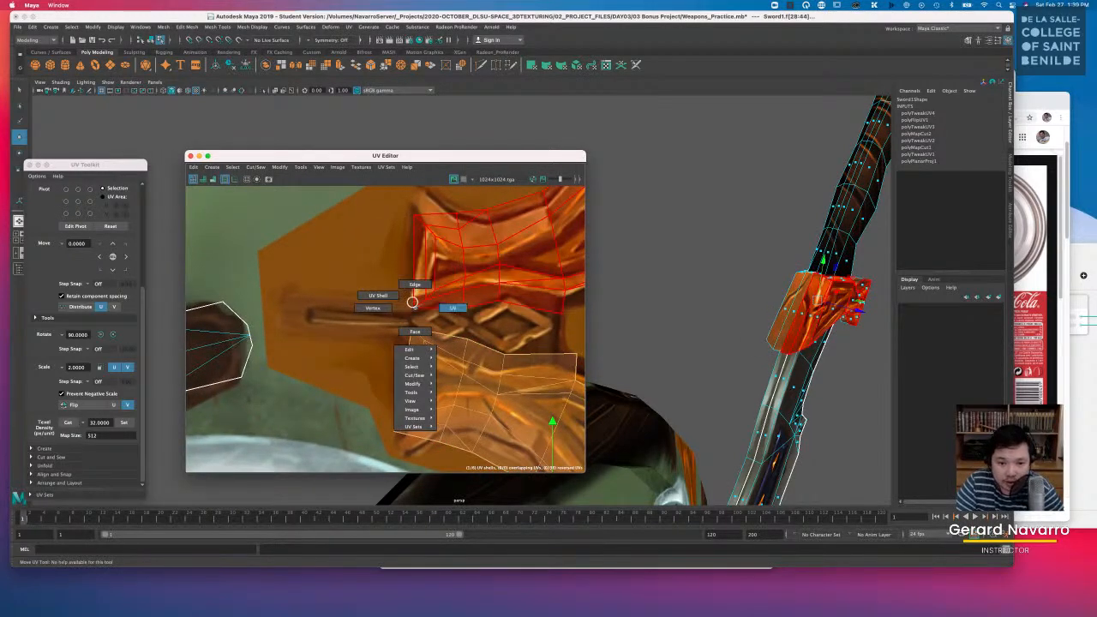
{"action": "left_click", "coordinate": [453, 307]}
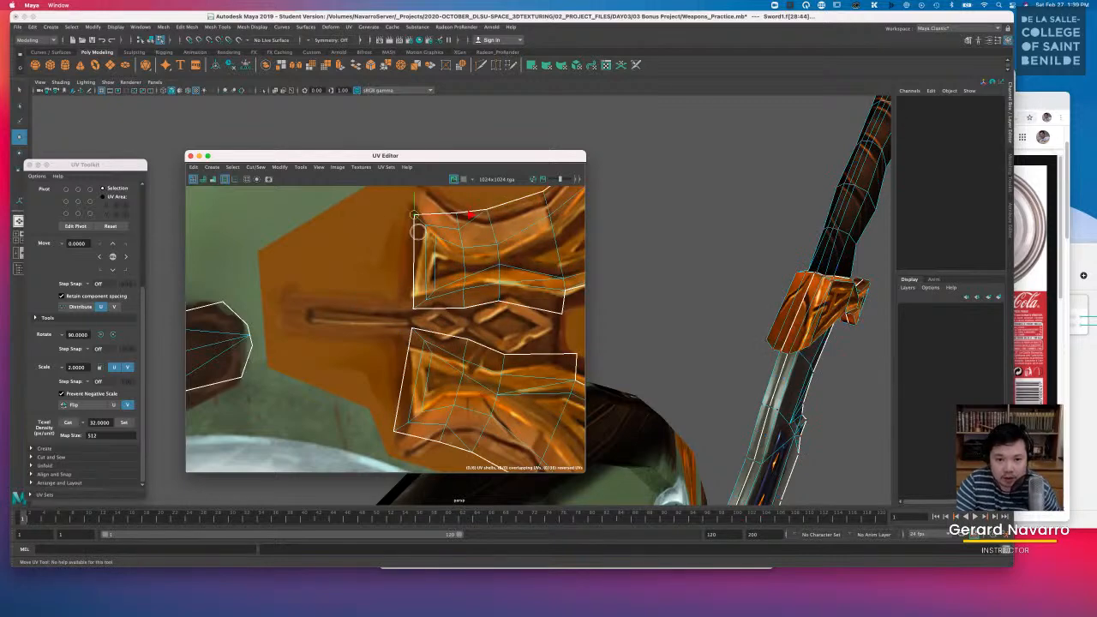
{"action": "left_click_drag", "start_coordinate": [375, 416], "coordinate": [394, 447]}
{"action": "key", "text": "w"}
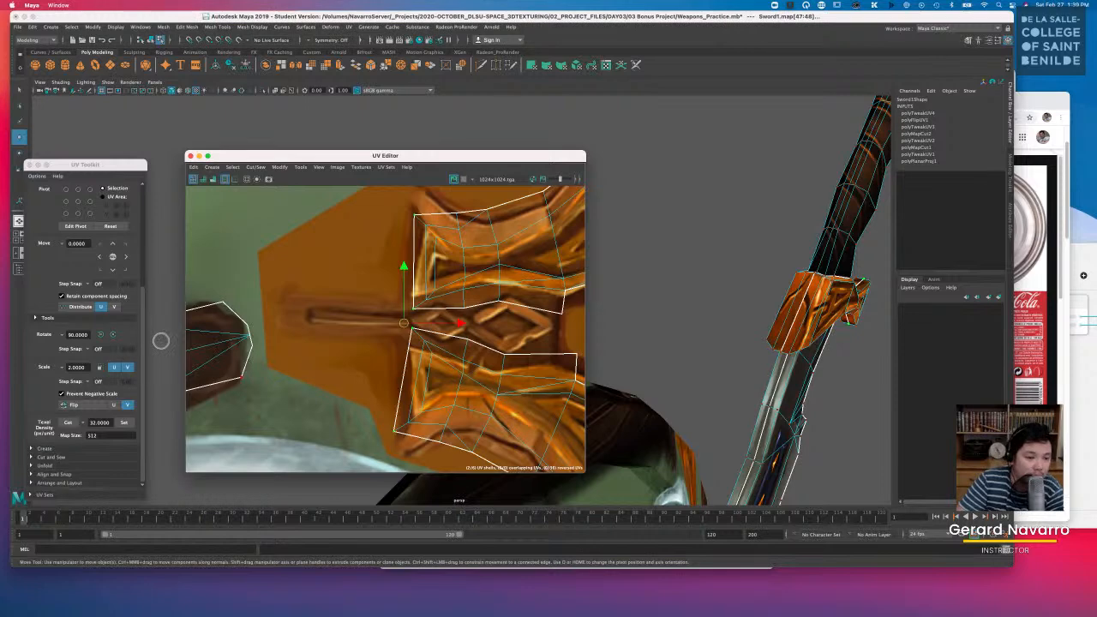
{"action": "left_click_drag", "start_coordinate": [101, 165], "coordinate": [517, 137]}
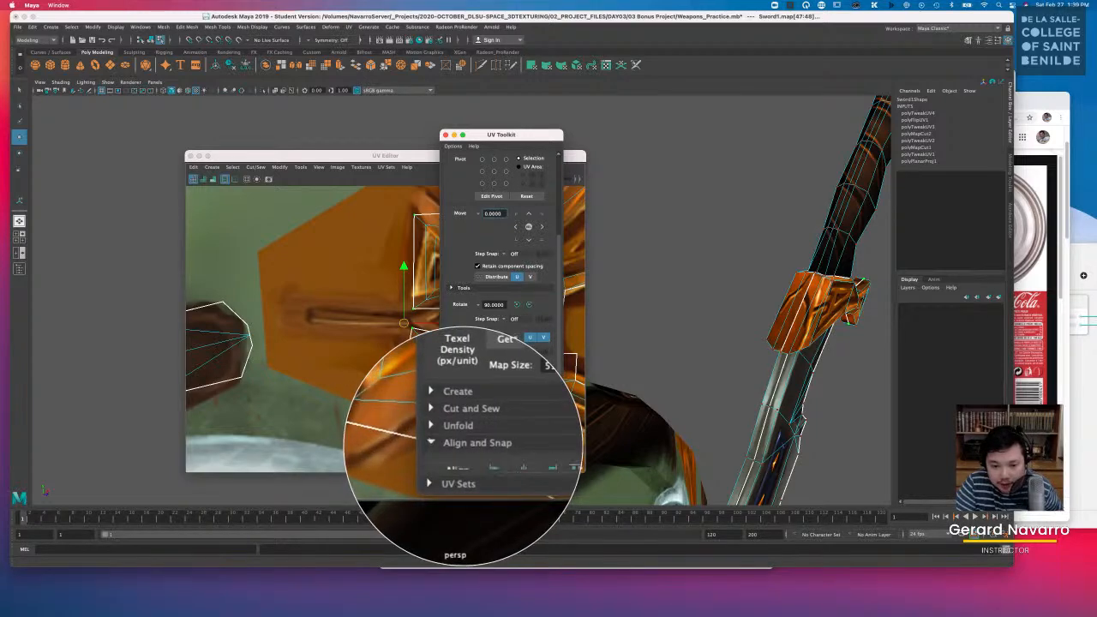
{"action": "left_click", "coordinate": [467, 444]}
{"action": "scroll", "coordinate": [488, 442], "scroll_direction": "down", "scroll_amount": 3}
{"action": "scroll", "coordinate": [491, 440], "scroll_direction": "down", "scroll_amount": 2}
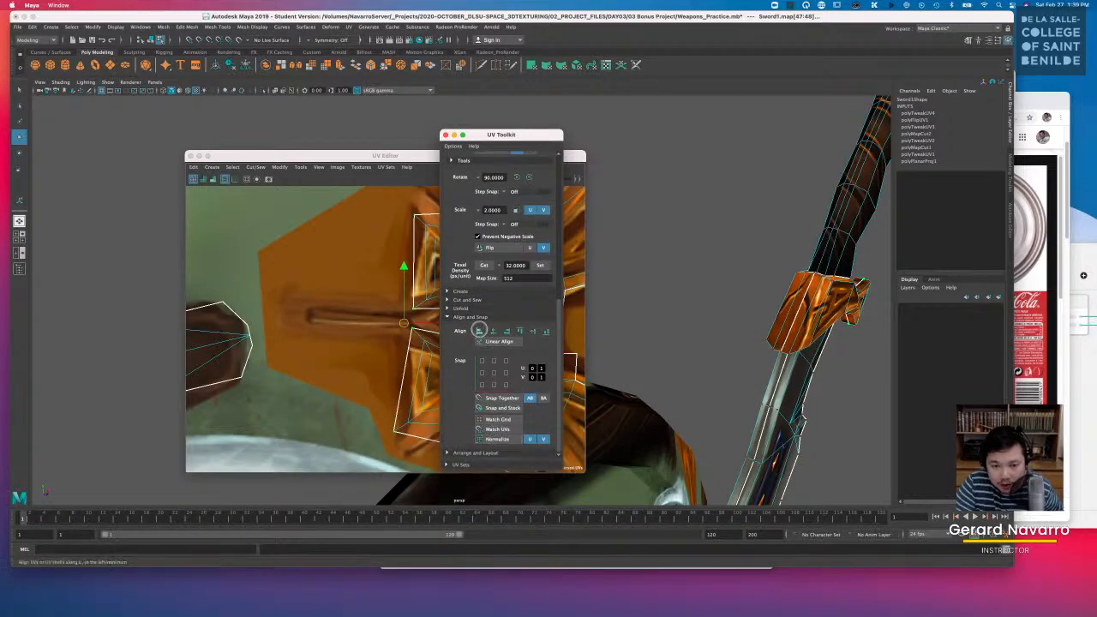
{"action": "left_click_drag", "start_coordinate": [498, 151], "coordinate": [618, 147]}
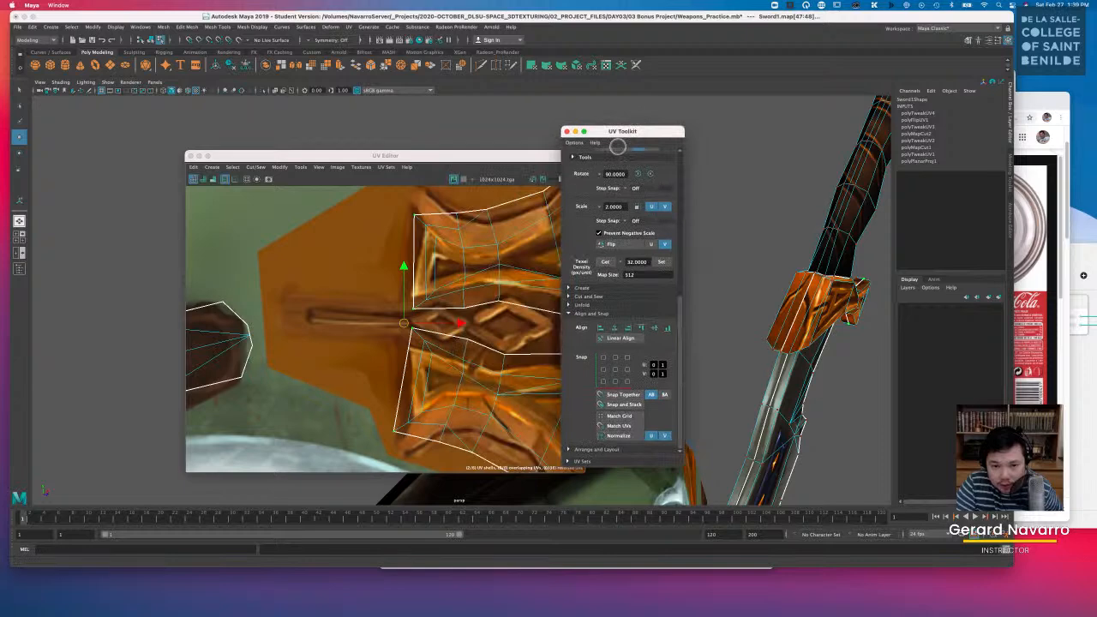
{"action": "left_click", "coordinate": [600, 327]}
{"action": "left_click_drag", "start_coordinate": [447, 321], "coordinate": [464, 323]}
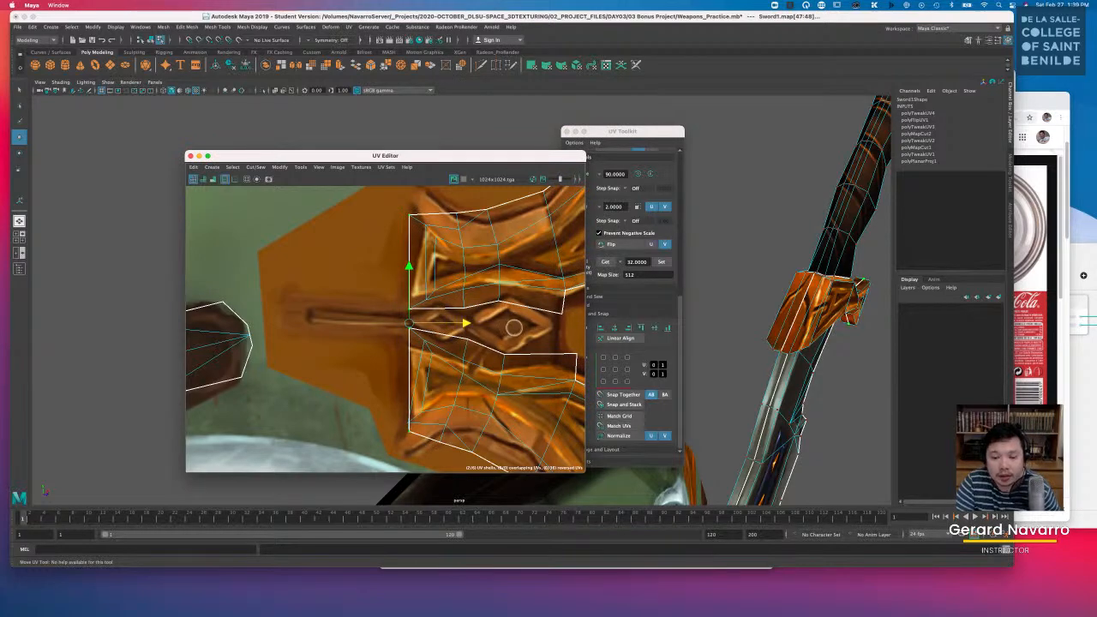
Step: Select the upper border UVs of the lower guard shell and straighten them by aligning to the maximum V
{"action": "key", "text": "f"}
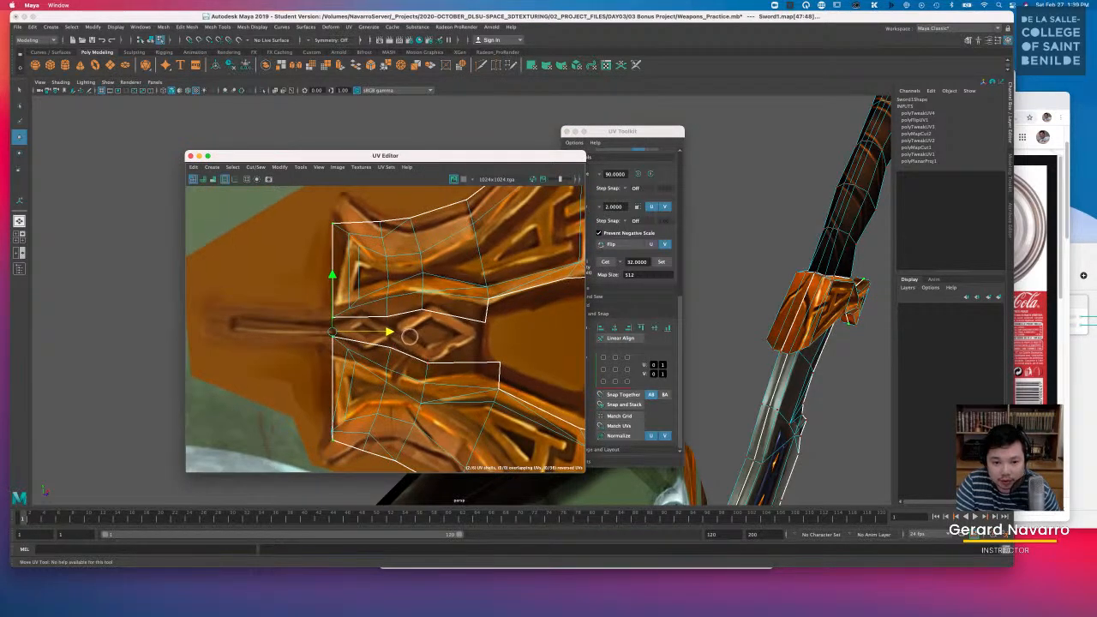
{"action": "left_click", "coordinate": [391, 347]}
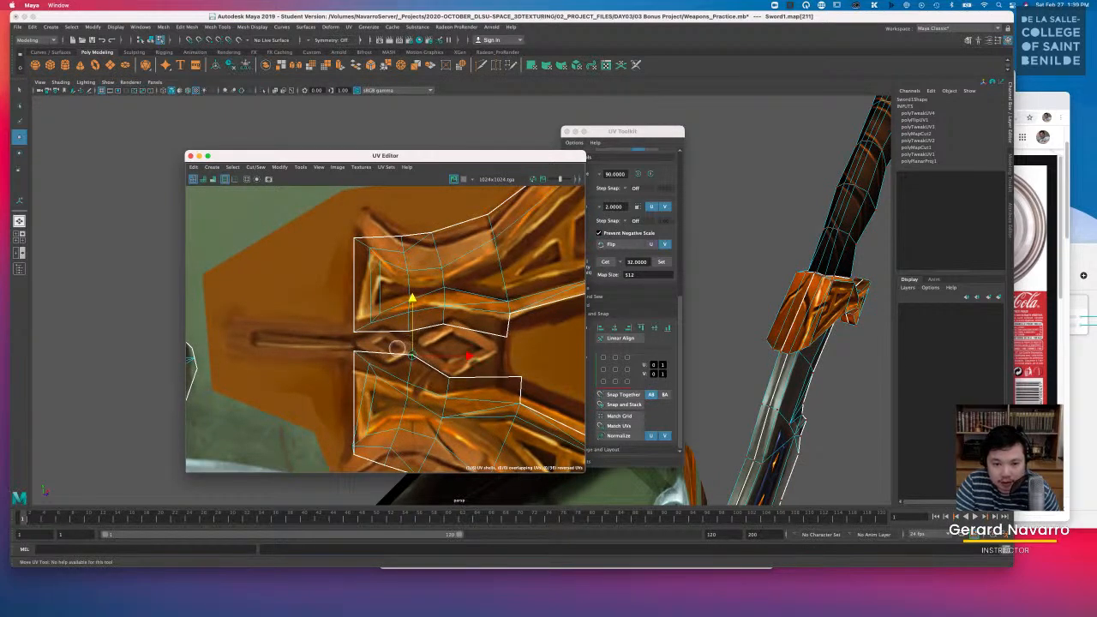
{"action": "key", "text": "super+z"}
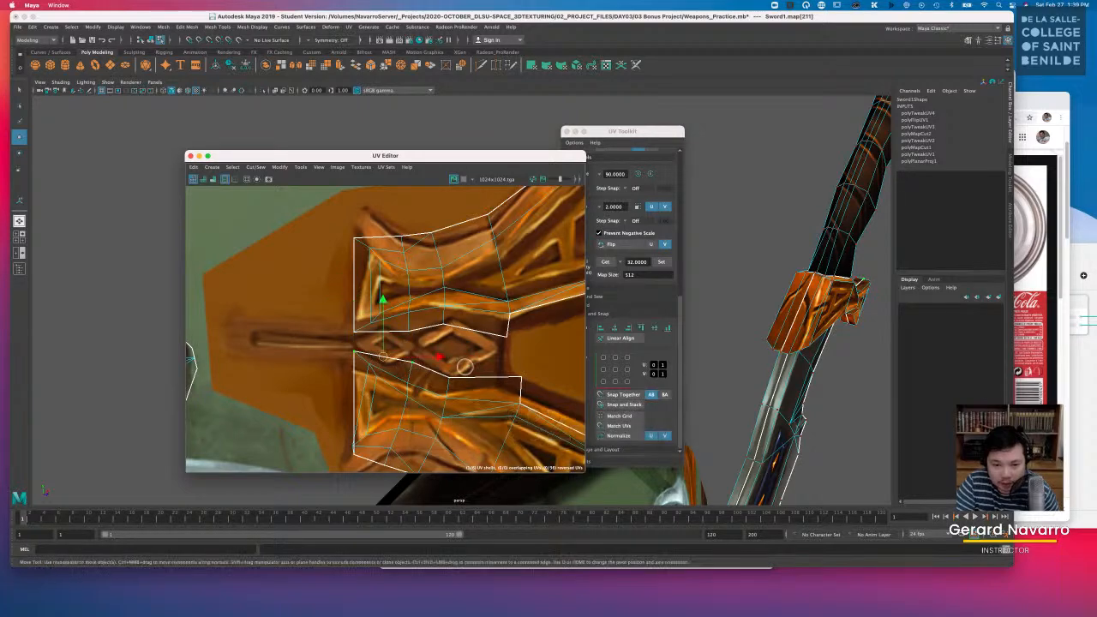
{"action": "left_click", "coordinate": [438, 365]}
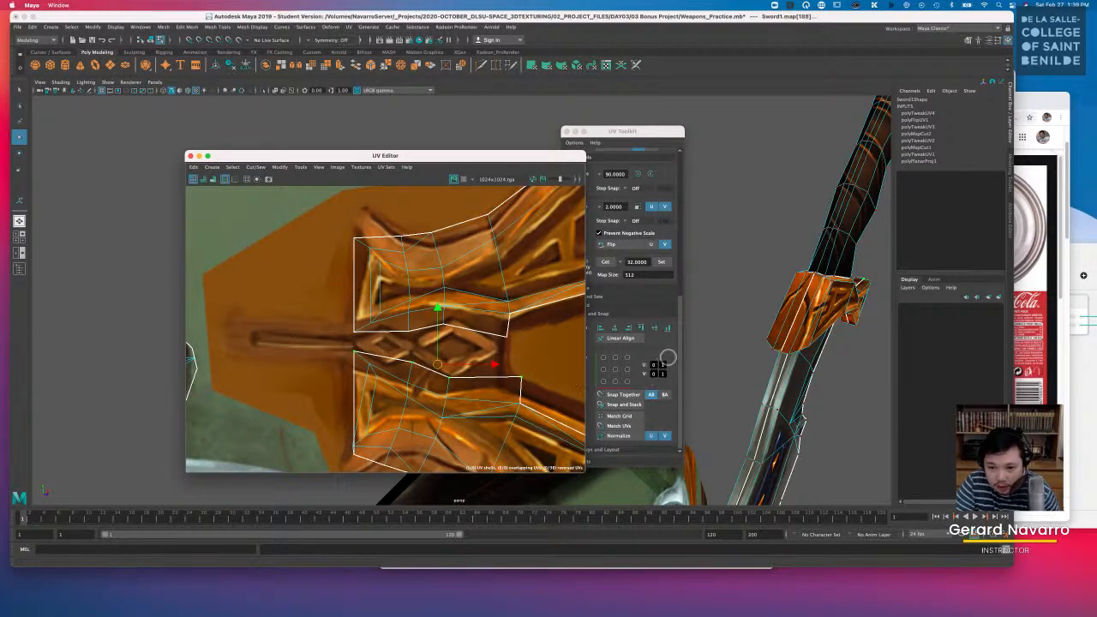
{"action": "left_click", "coordinate": [638, 328]}
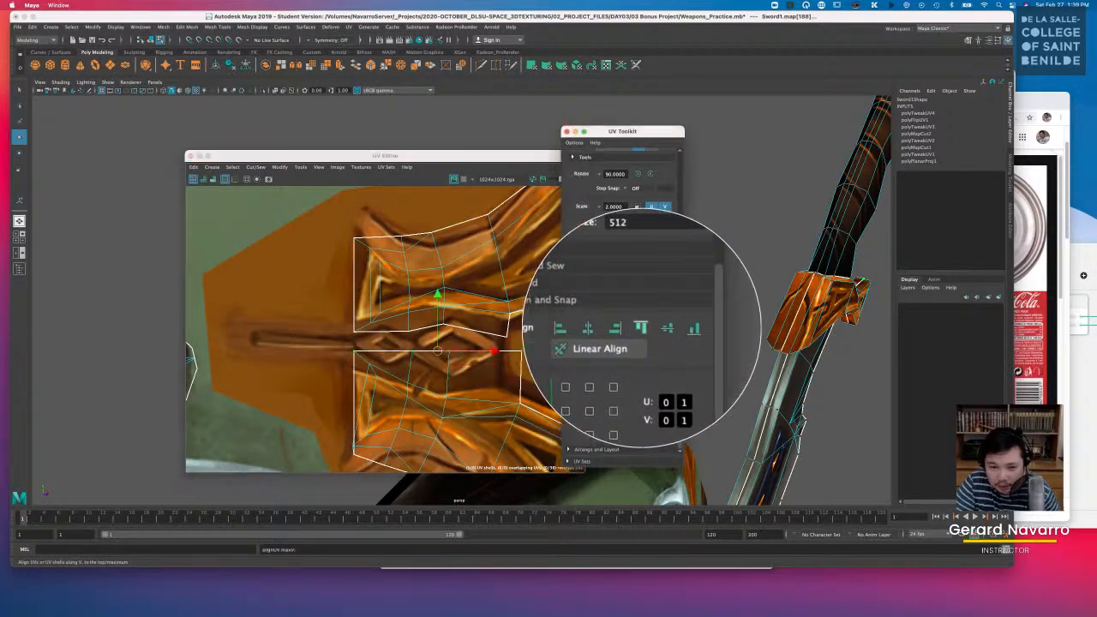
Step: Select the lower border UVs of the upper guard shell and straighten them by aligning to the minimum V
{"action": "left_click", "coordinate": [379, 330]}
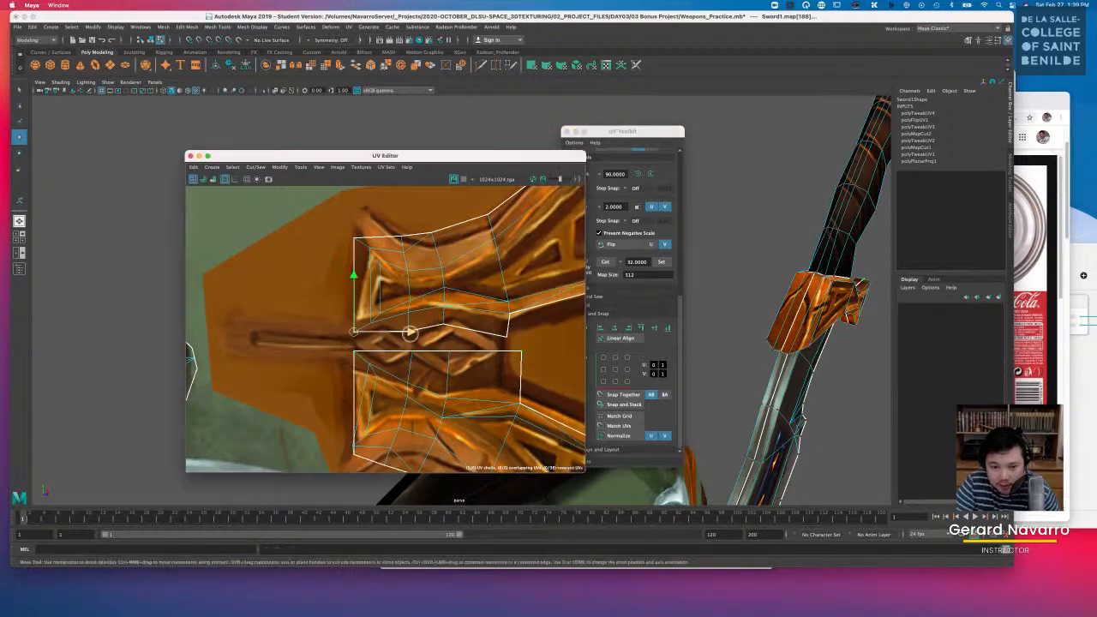
{"action": "left_click", "coordinate": [507, 335], "text": "shift"}
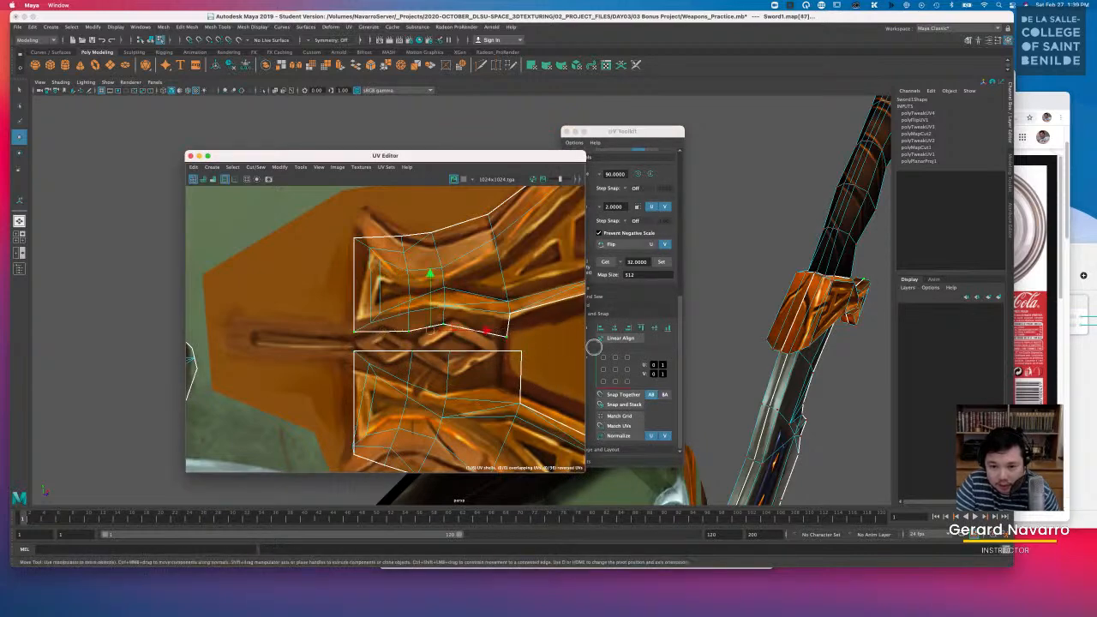
{"action": "left_click", "coordinate": [668, 328]}
Step: Move the lower guard shell's middle UVs and its upper right corner UV to follow the painted guard's narrow section
{"action": "middle_click_drag", "start_coordinate": [527, 336], "coordinate": [435, 332], "text": "alt"}
{"action": "right_click_drag", "start_coordinate": [435, 332], "coordinate": [409, 327], "text": "alt"}
{"action": "left_click_drag", "start_coordinate": [409, 369], "coordinate": [445, 410]}
{"action": "middle_click_drag", "start_coordinate": [417, 441], "coordinate": [416, 409], "text": "alt"}
{"action": "left_click_drag", "start_coordinate": [415, 424], "coordinate": [419, 454], "text": "shift"}
{"action": "left_click_drag", "start_coordinate": [414, 396], "coordinate": [402, 390]}
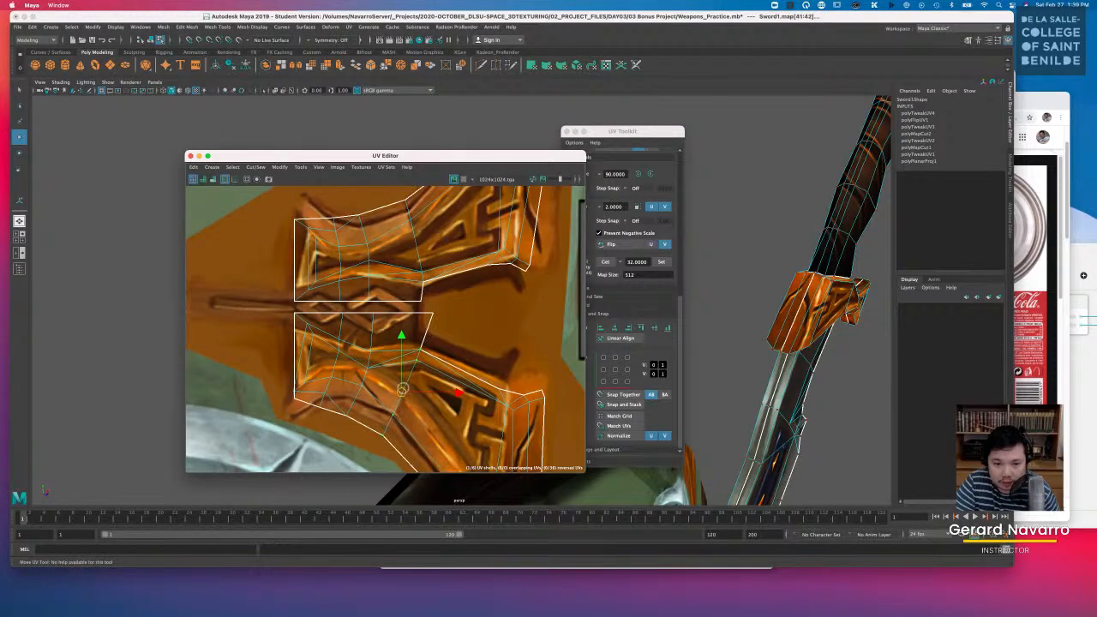
{"action": "left_click_drag", "start_coordinate": [446, 322], "coordinate": [426, 312]}
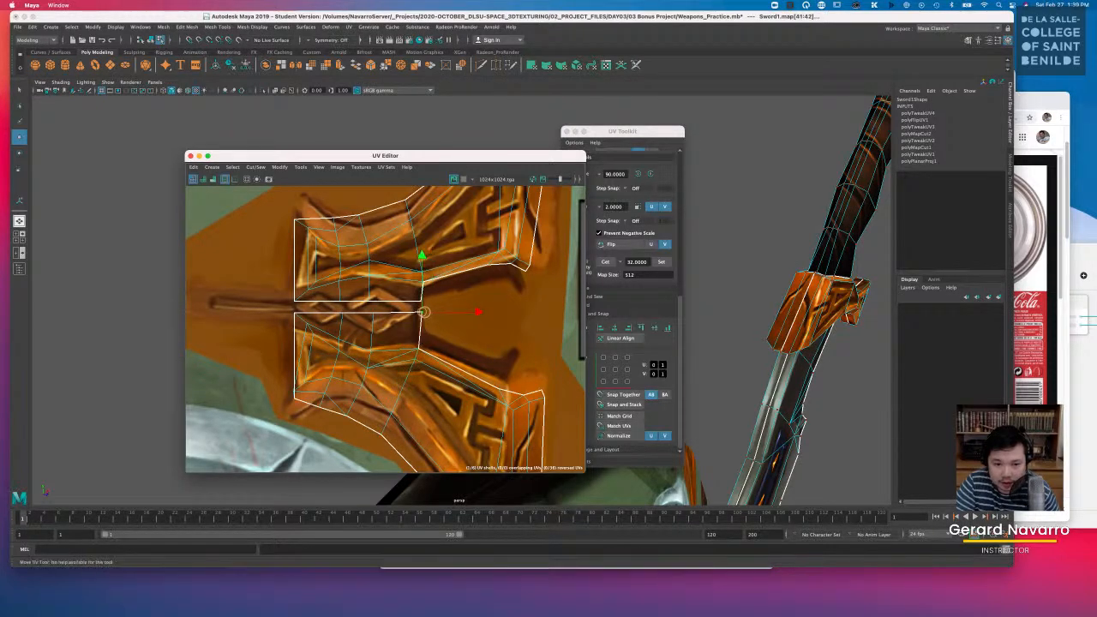
Step: Select the UVs at the flared end of the upper guard shell and reposition them to fit the painted guard's tip
{"action": "middle_click_drag", "start_coordinate": [464, 364], "coordinate": [418, 463], "text": "alt"}
{"action": "left_click_drag", "start_coordinate": [459, 214], "coordinate": [459, 215]}
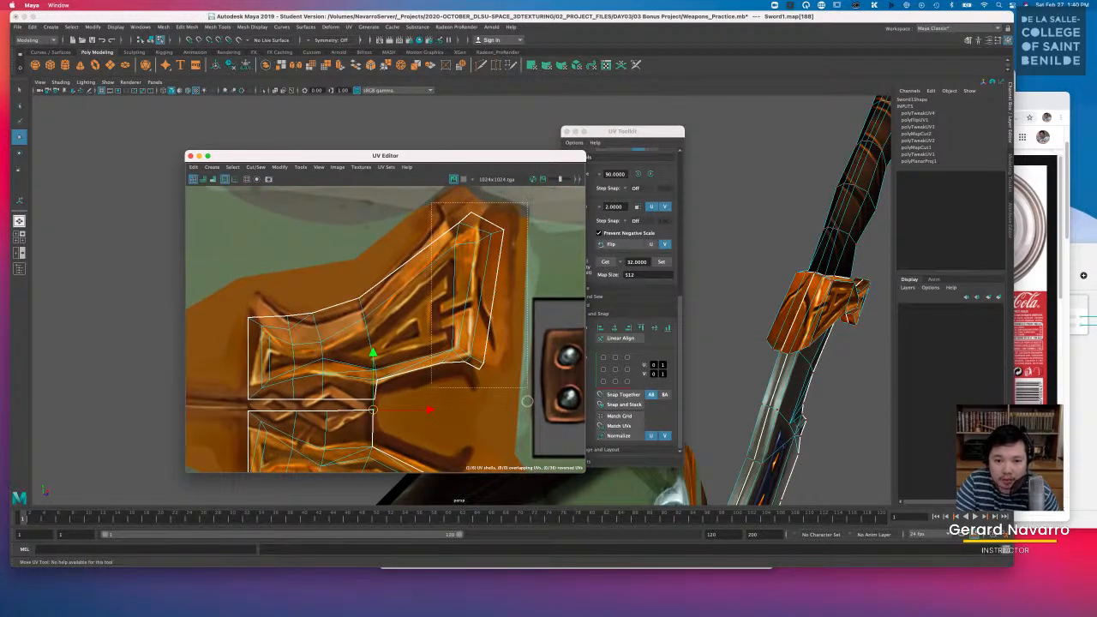
{"action": "left_click_drag", "start_coordinate": [472, 291], "coordinate": [515, 279]}
{"action": "key", "text": "r"}
{"action": "key", "text": "e"}
{"action": "key", "text": "w"}
{"action": "key", "text": "w"}
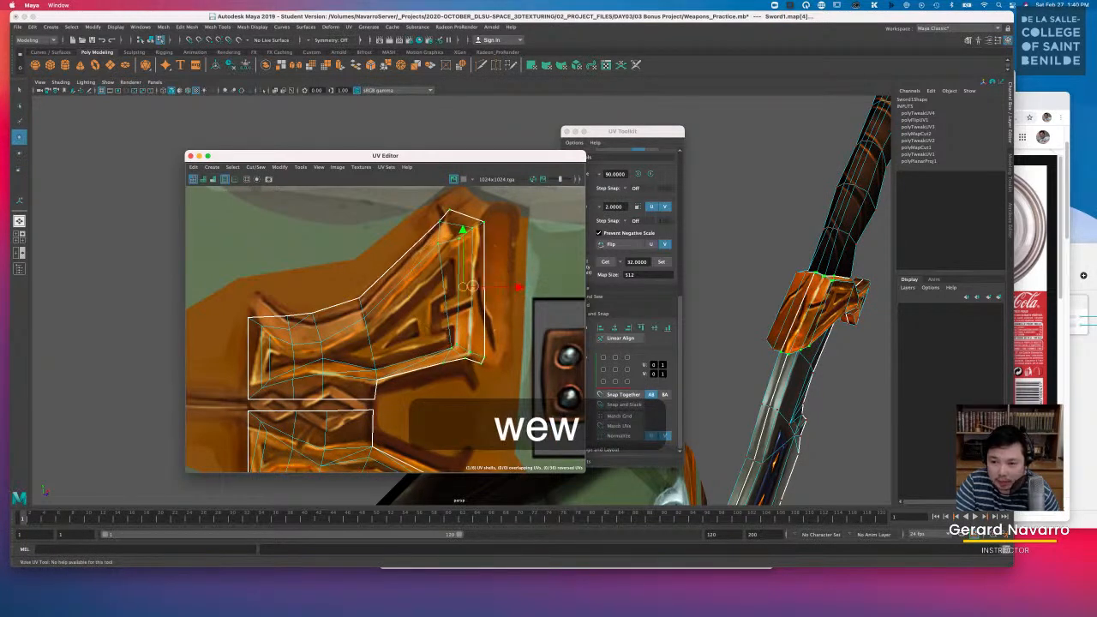
Step: Return the sword to object mode and view the adjusted guard texture together with the handle and blade
{"action": "key", "text": "q"}
{"action": "right_click", "coordinate": [820, 299]}
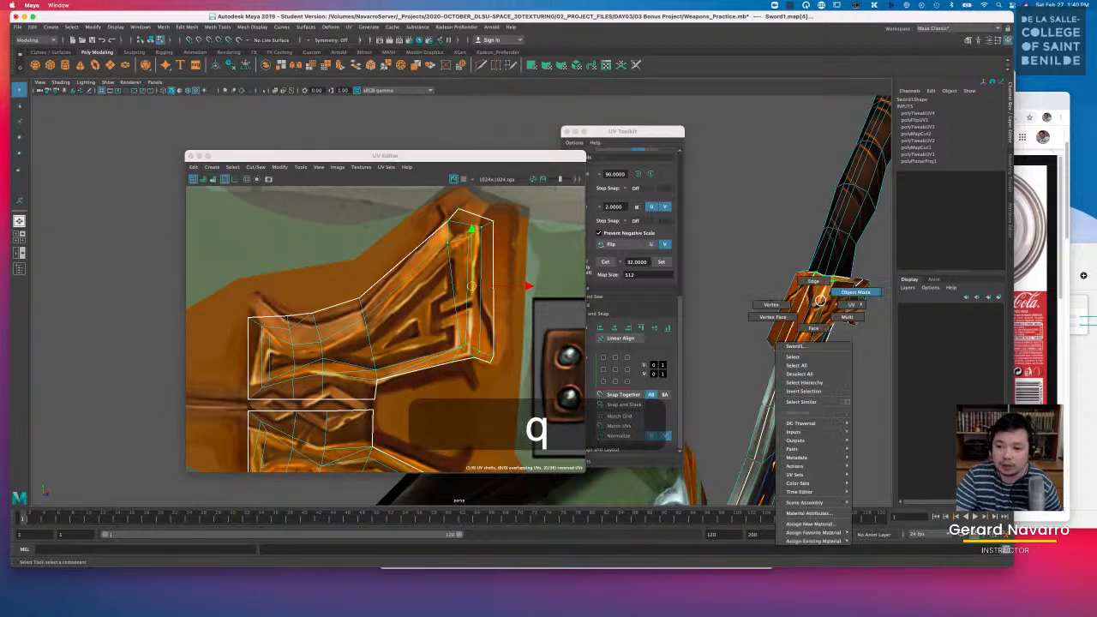
{"action": "left_click", "coordinate": [830, 296]}
{"action": "scroll", "coordinate": [797, 372], "scroll_direction": "down", "scroll_amount": 3}
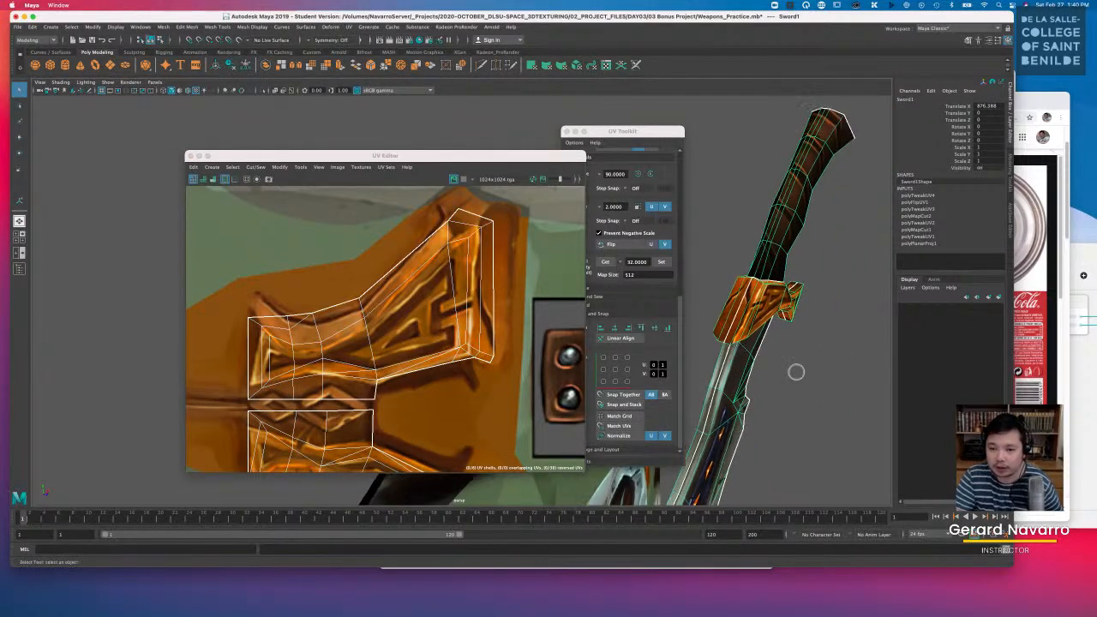
Step: Move the UV windows clear of the sword, deselect it and inspect its textured guard, handle and blade from several angles
{"action": "right_click", "coordinate": [787, 300]}
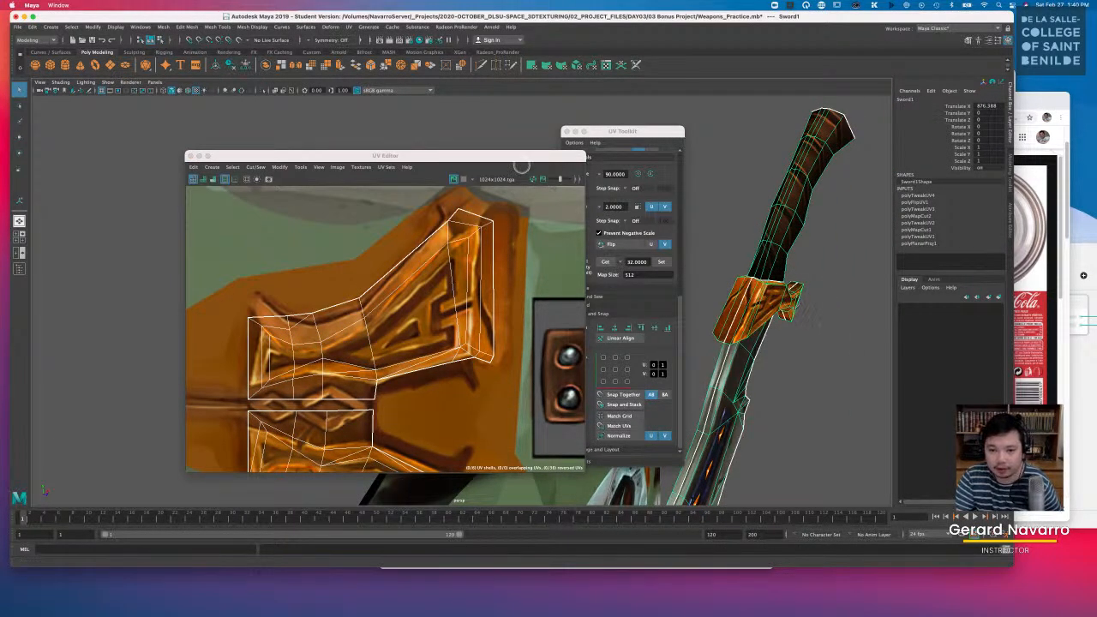
{"action": "left_click_drag", "start_coordinate": [527, 154], "coordinate": [437, 161]}
{"action": "left_click_drag", "start_coordinate": [633, 136], "coordinate": [557, 148]}
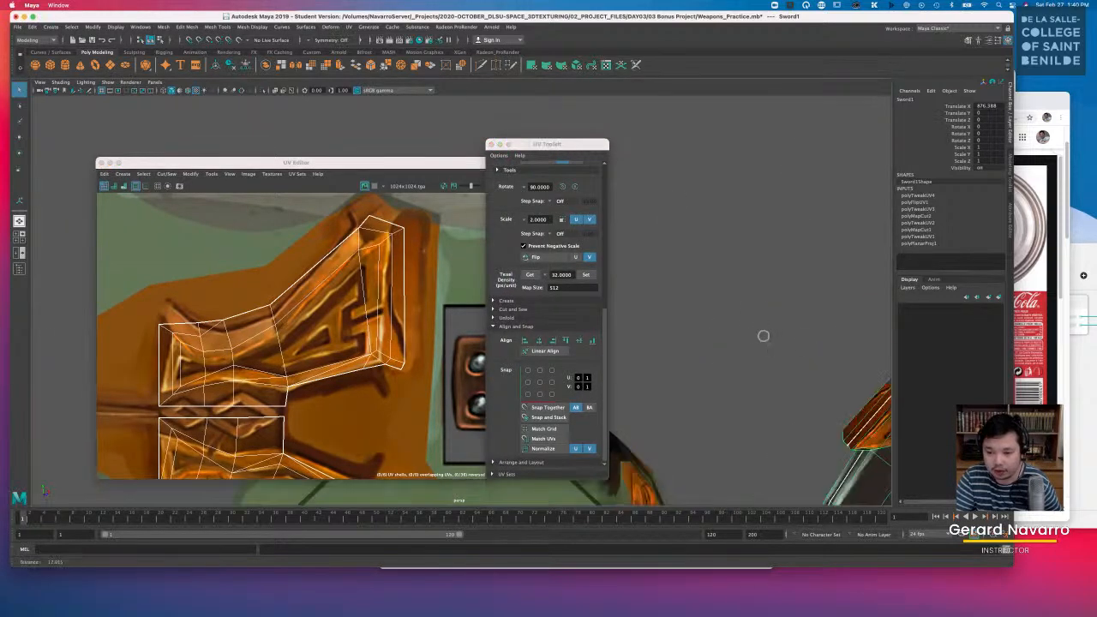
{"action": "left_click_drag", "start_coordinate": [763, 335], "coordinate": [725, 328], "text": "alt"}
{"action": "left_click", "coordinate": [802, 319]}
{"action": "left_click_drag", "start_coordinate": [775, 362], "coordinate": [784, 327], "text": "alt"}
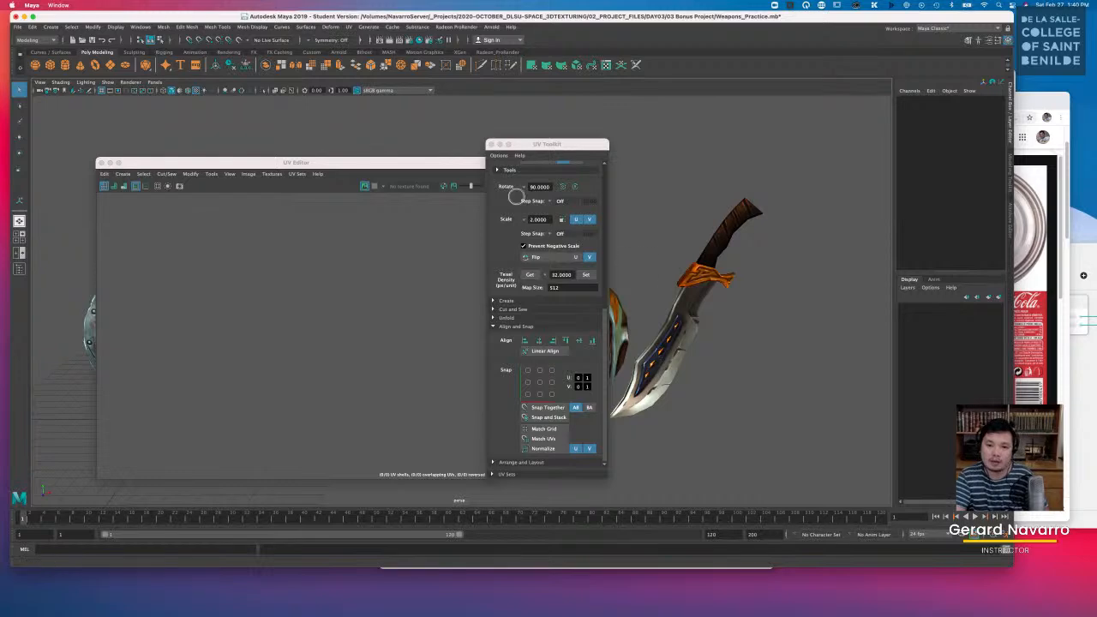
{"action": "left_click_drag", "start_coordinate": [548, 144], "coordinate": [320, 170]}
{"action": "left_click_drag", "start_coordinate": [755, 368], "coordinate": [722, 430], "text": "alt"}
{"action": "left_click_drag", "start_coordinate": [674, 330], "coordinate": [656, 338], "text": "alt"}
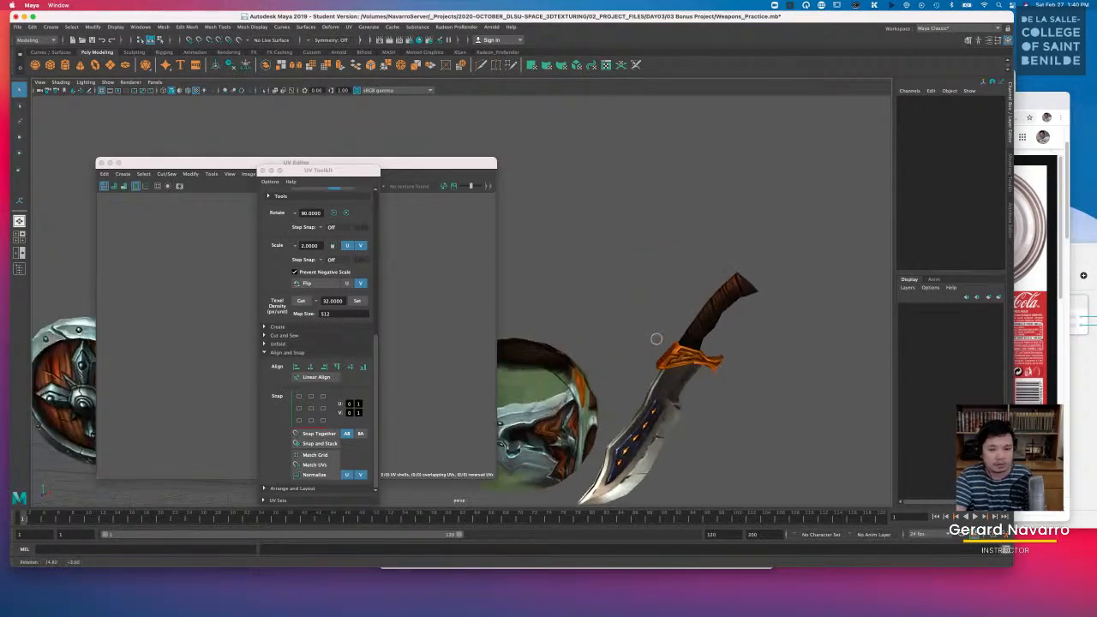
{"action": "left_click", "coordinate": [676, 339]}
{"action": "left_click_drag", "start_coordinate": [706, 397], "coordinate": [701, 406], "text": "alt"}
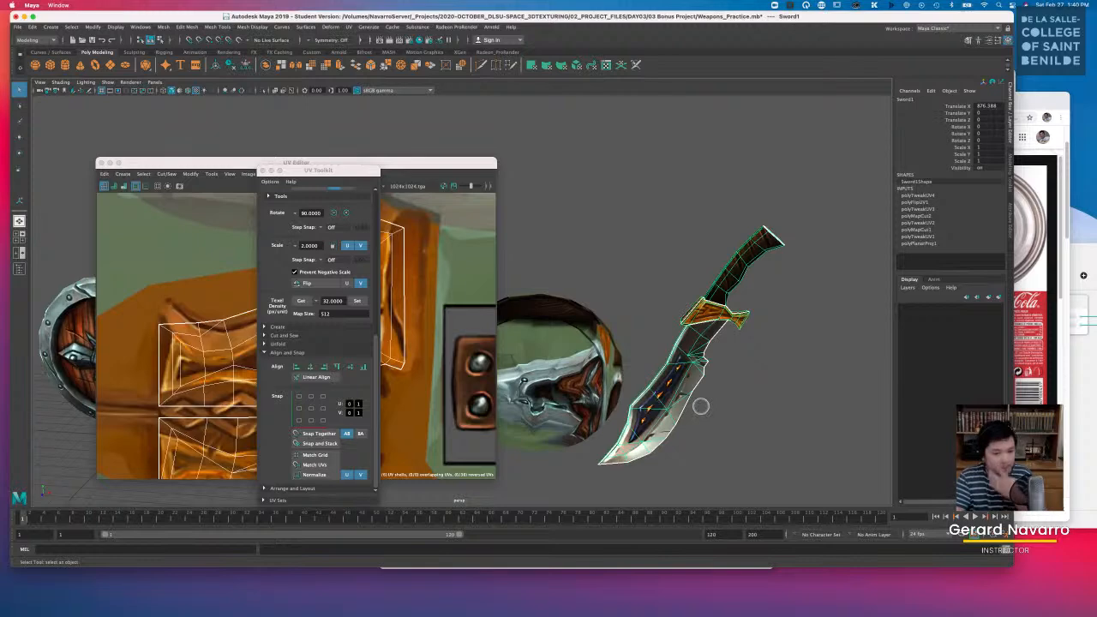
Step: Compare the shield's inner side with its finished reference and select the untextured copy of the buckle strap
{"action": "left_click_drag", "start_coordinate": [335, 170], "coordinate": [842, 252]}
{"action": "left_click_drag", "start_coordinate": [615, 311], "coordinate": [427, 207], "text": "alt"}
{"action": "left_click_drag", "start_coordinate": [422, 164], "coordinate": [770, 163]}
{"action": "left_click_drag", "start_coordinate": [591, 258], "coordinate": [336, 323], "text": "alt"}
{"action": "left_click", "coordinate": [290, 352]}
{"action": "left_click_drag", "start_coordinate": [612, 163], "coordinate": [507, 459]}
{"action": "left_click_drag", "start_coordinate": [709, 303], "coordinate": [629, 278], "text": "alt"}
{"action": "left_click", "coordinate": [641, 288]}
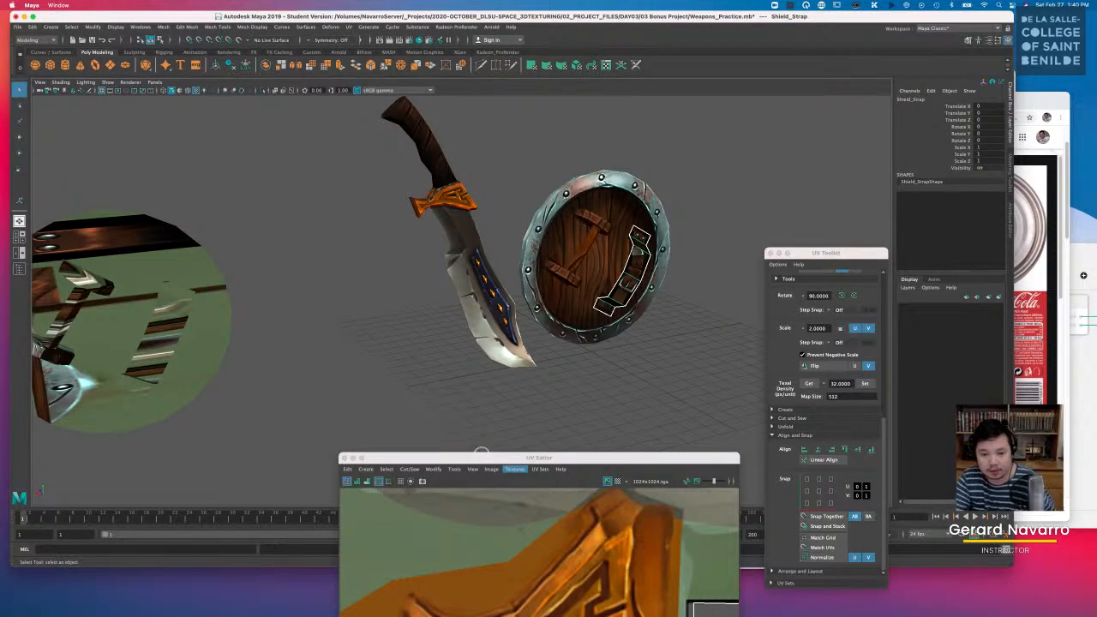
{"action": "left_click_drag", "start_coordinate": [482, 456], "coordinate": [534, 387]}
{"action": "left_click", "coordinate": [149, 335]}
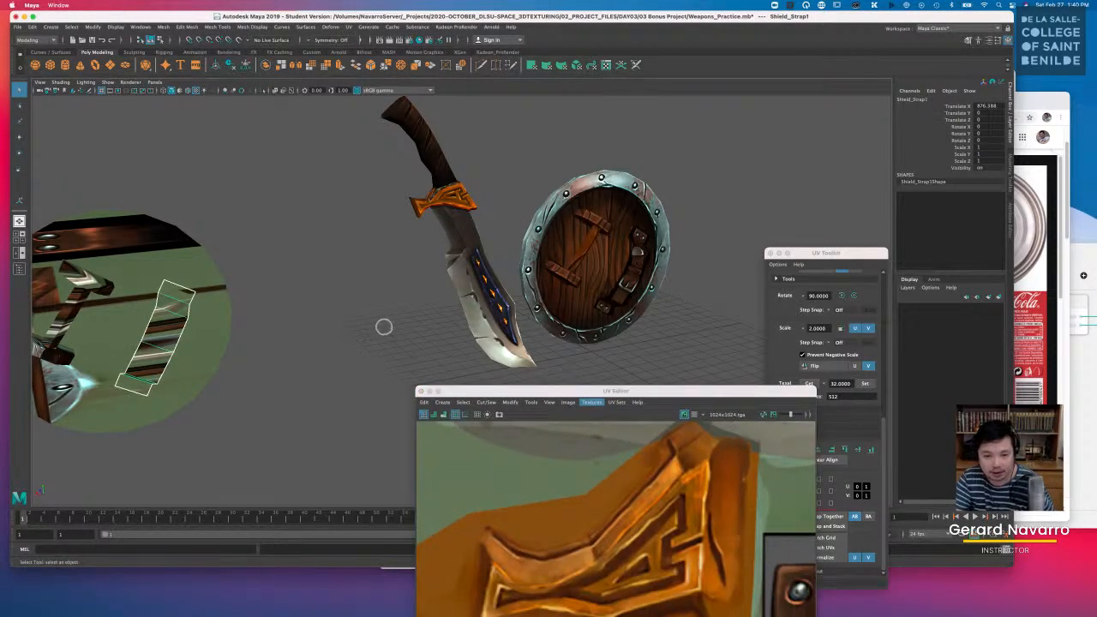
Step: Show the selected shield strap in the front view in wireframe display
{"action": "key", "text": "space"}
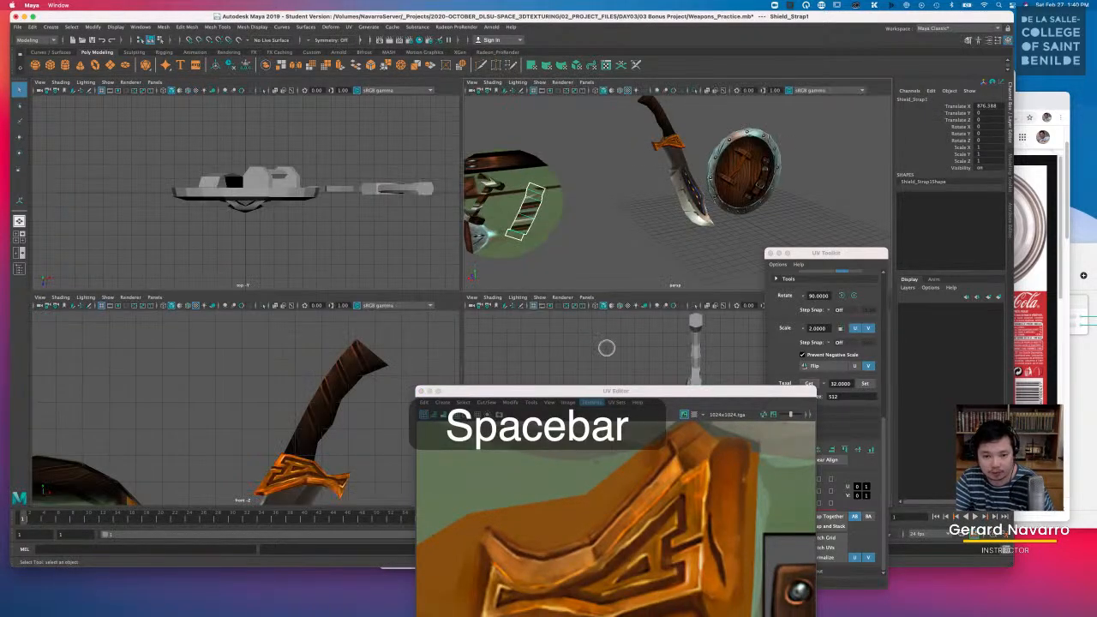
{"action": "key", "text": "space"}
{"action": "middle_click_drag", "start_coordinate": [346, 316], "coordinate": [499, 215], "text": "alt"}
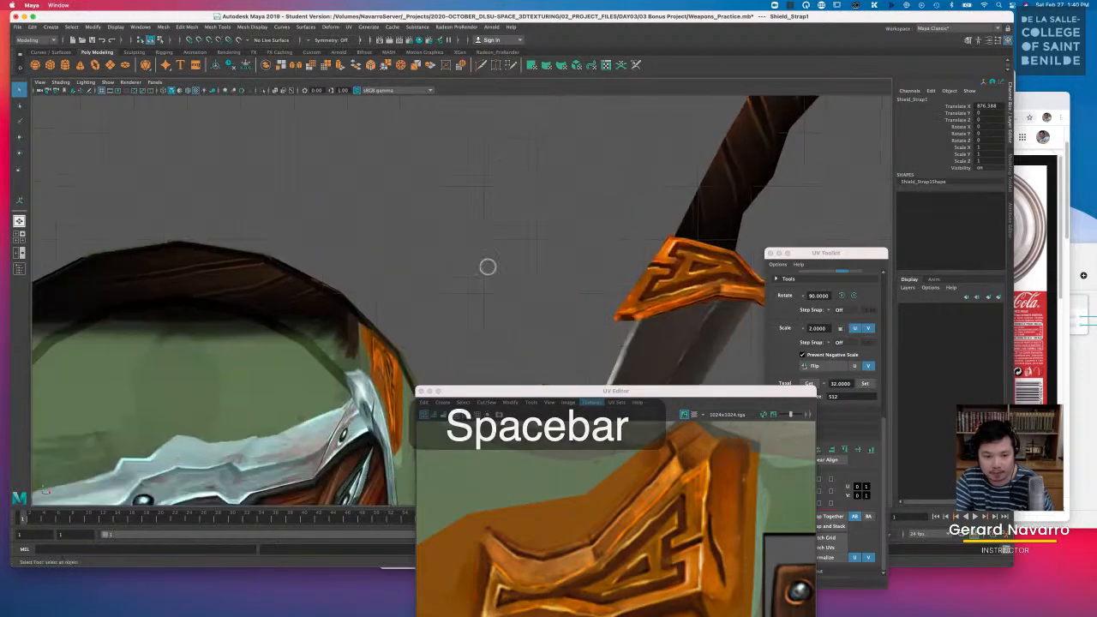
{"action": "right_click_drag", "start_coordinate": [500, 216], "coordinate": [363, 284], "text": "alt"}
{"action": "middle_click_drag", "start_coordinate": [363, 283], "coordinate": [400, 243], "text": "alt"}
{"action": "key", "text": "4"}
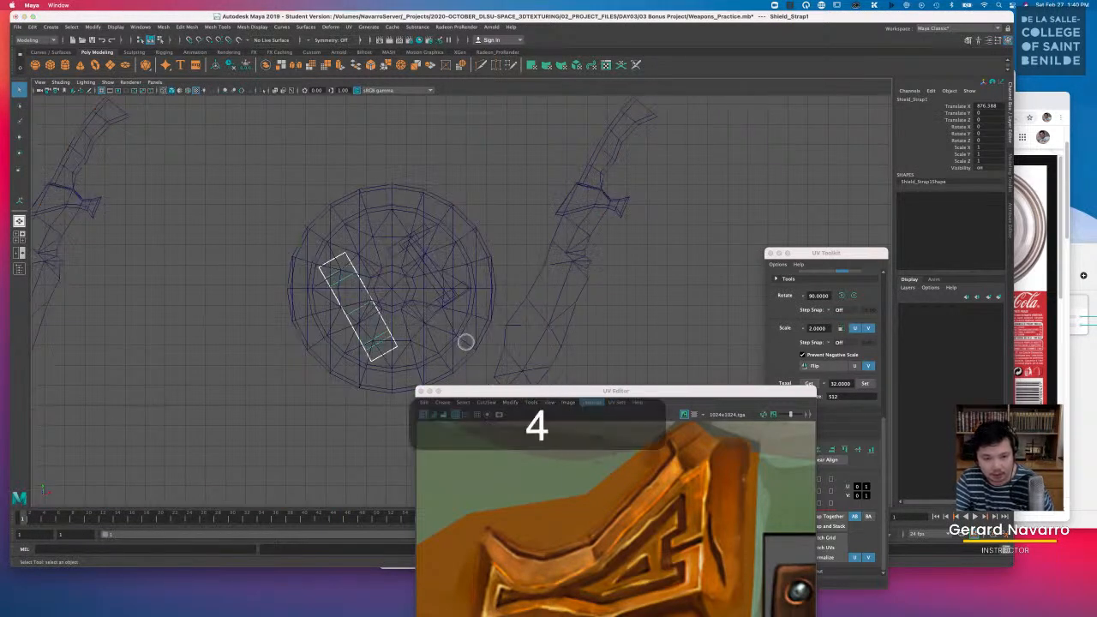
Step: Arrange the UV Editor beside the strap so the whole weapons texture shows, and close the UV Toolkit
{"action": "left_click_drag", "start_coordinate": [600, 392], "coordinate": [549, 125]}
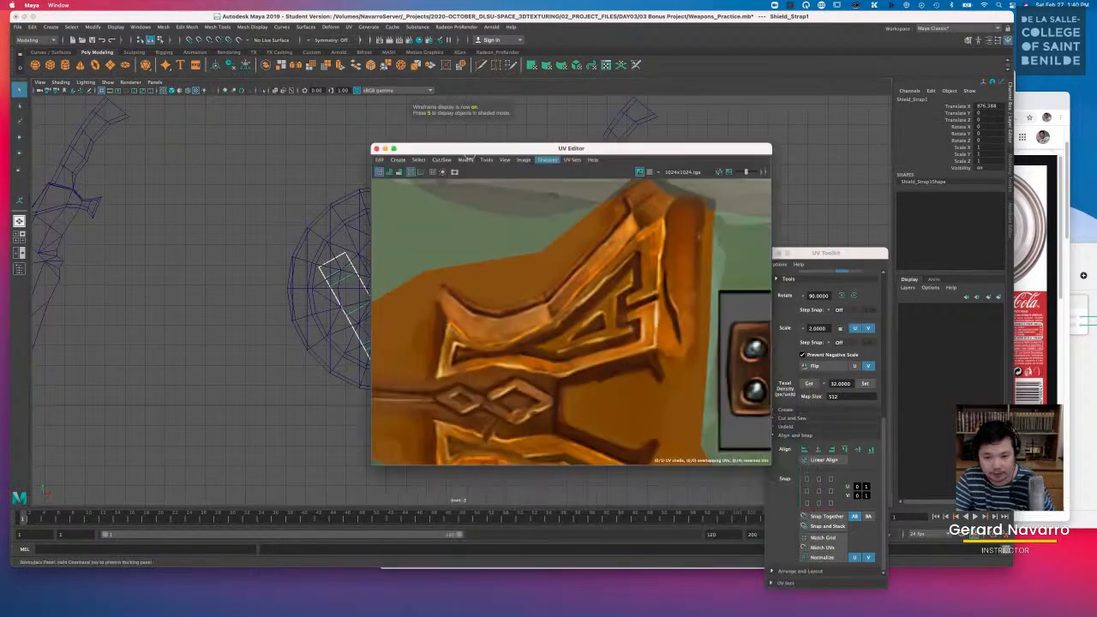
{"action": "scroll", "coordinate": [471, 260], "scroll_direction": "down", "scroll_amount": 5}
{"action": "scroll", "coordinate": [569, 280], "scroll_direction": "down", "scroll_amount": 5}
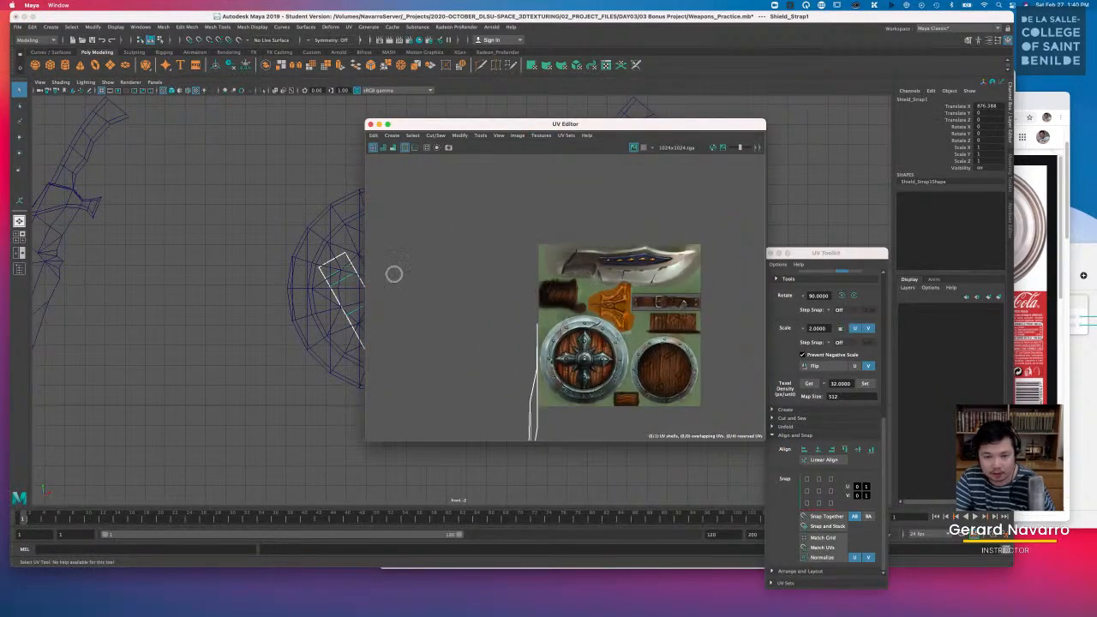
{"action": "left_click_drag", "start_coordinate": [495, 124], "coordinate": [594, 122]}
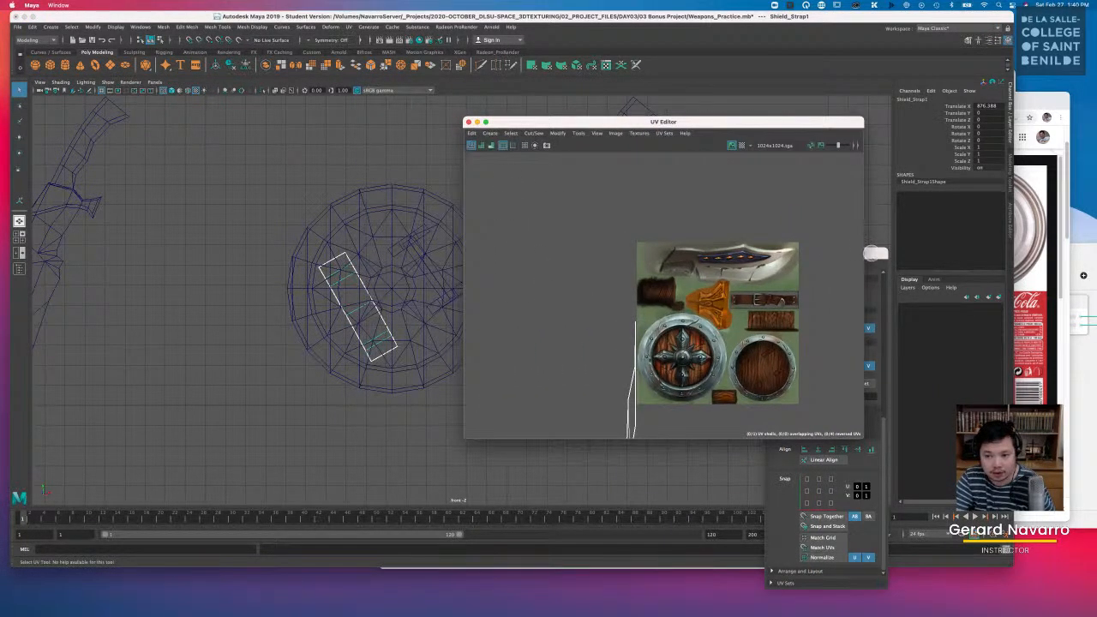
{"action": "left_click", "coordinate": [871, 252]}
{"action": "left_click", "coordinate": [770, 253]}
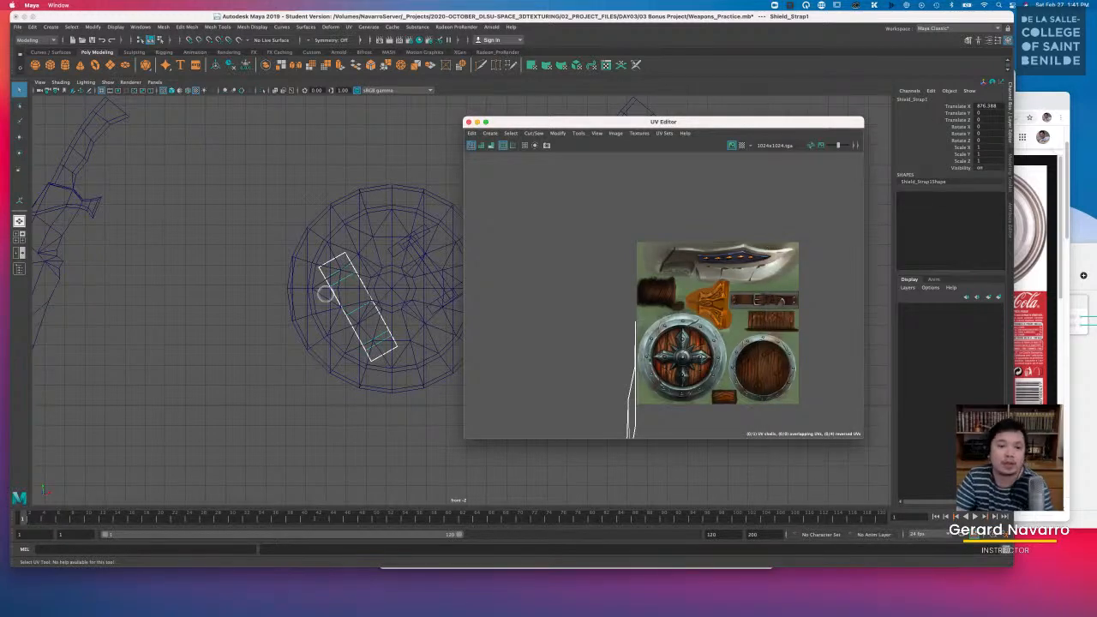
Step: Apply a planar UV projection to the strap from the camera, fitted to the bounding box and keeping the image width/height ratio
{"action": "left_click", "coordinate": [349, 27]}
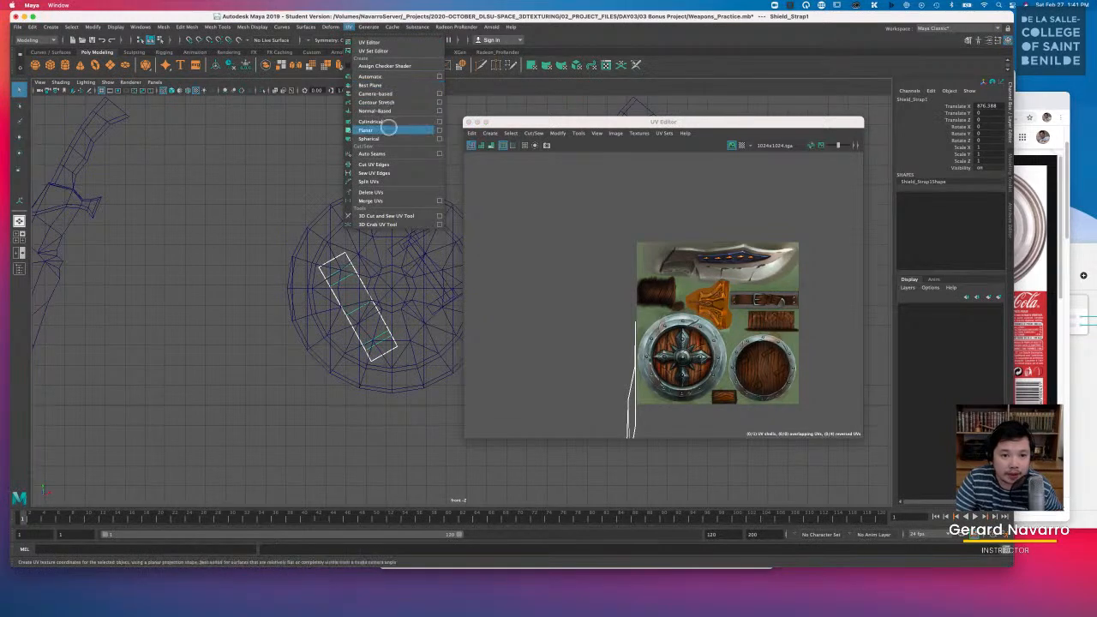
{"action": "left_click", "coordinate": [438, 130]}
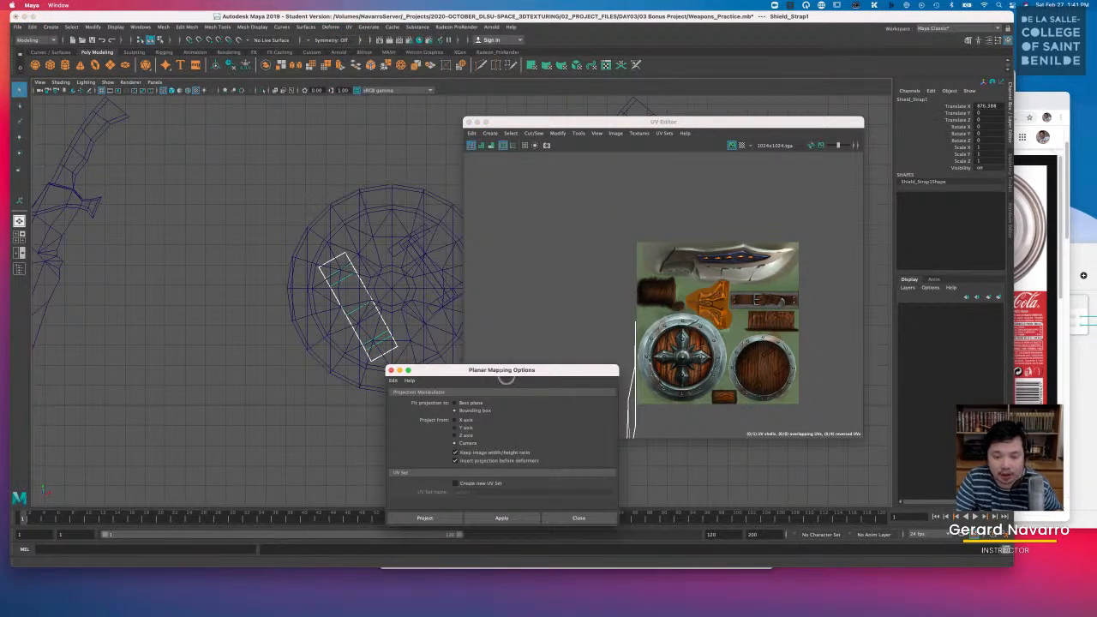
{"action": "left_click_drag", "start_coordinate": [506, 372], "coordinate": [519, 120]}
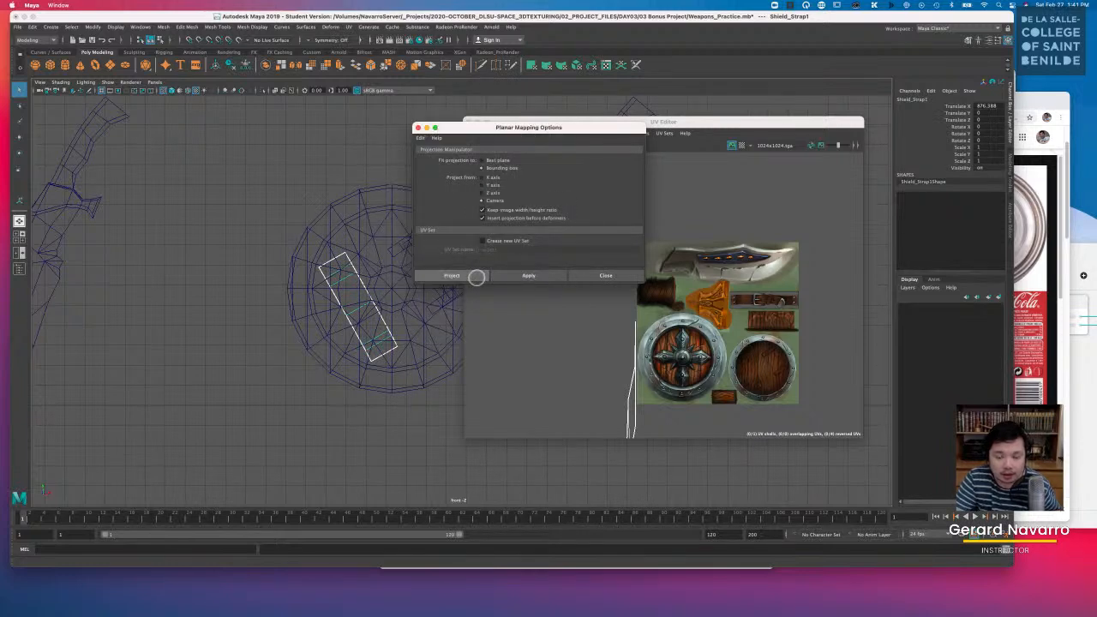
{"action": "left_click", "coordinate": [476, 276]}
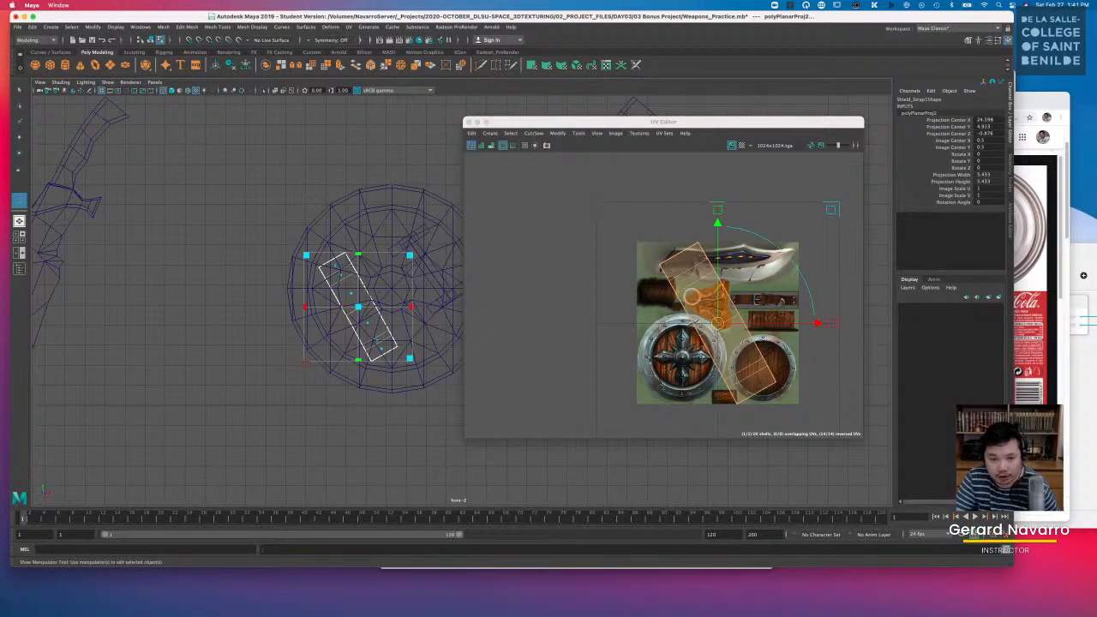
{"action": "left_click", "coordinate": [712, 178]}
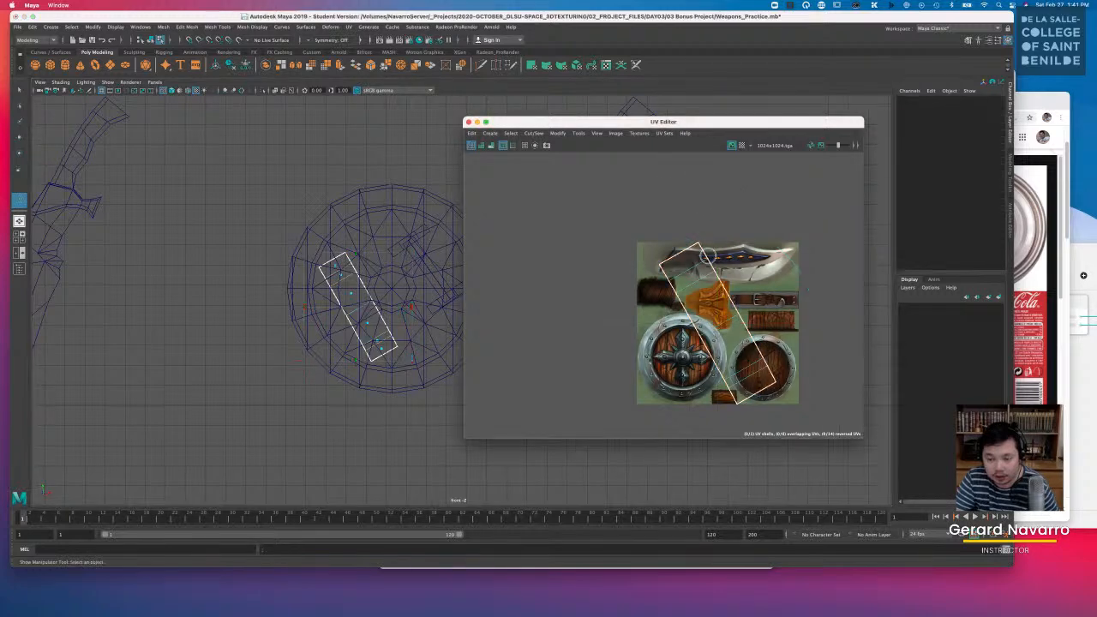
Step: Select the strap's projected UV shell and rotate it until it lies horizontally
{"action": "right_click_drag", "start_coordinate": [713, 279], "coordinate": [800, 295], "text": "alt"}
{"action": "middle_click_drag", "start_coordinate": [766, 288], "coordinate": [713, 247], "text": "alt"}
{"action": "scroll", "coordinate": [713, 247], "scroll_direction": "up", "scroll_amount": 2}
{"action": "right_click", "coordinate": [676, 271]}
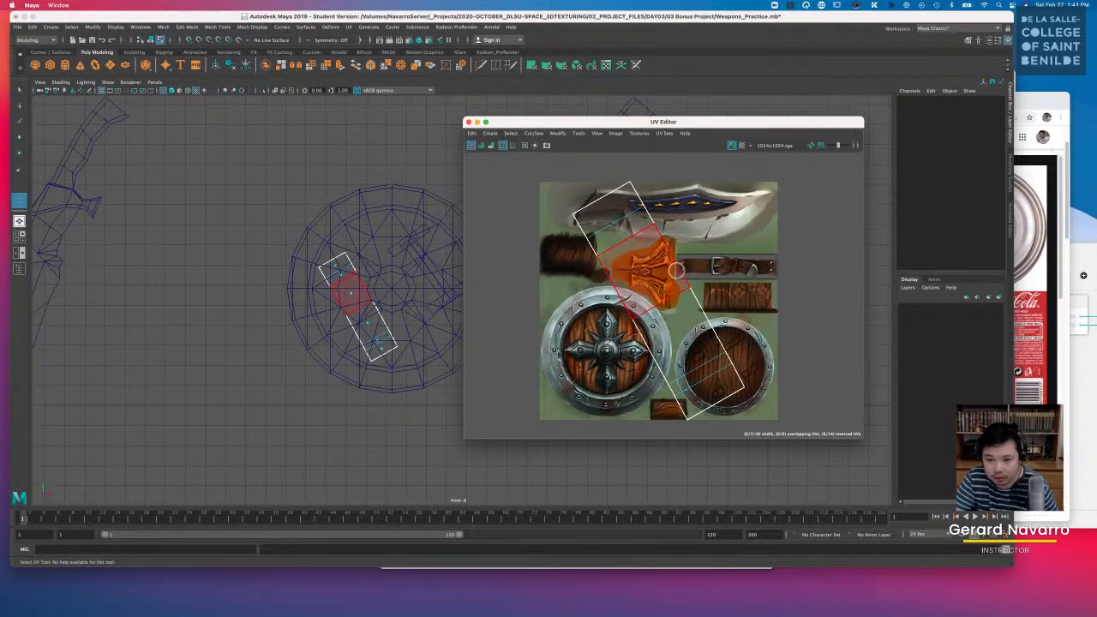
{"action": "right_click_drag", "start_coordinate": [646, 259], "coordinate": [645, 259]}
{"action": "left_click", "coordinate": [660, 272]}
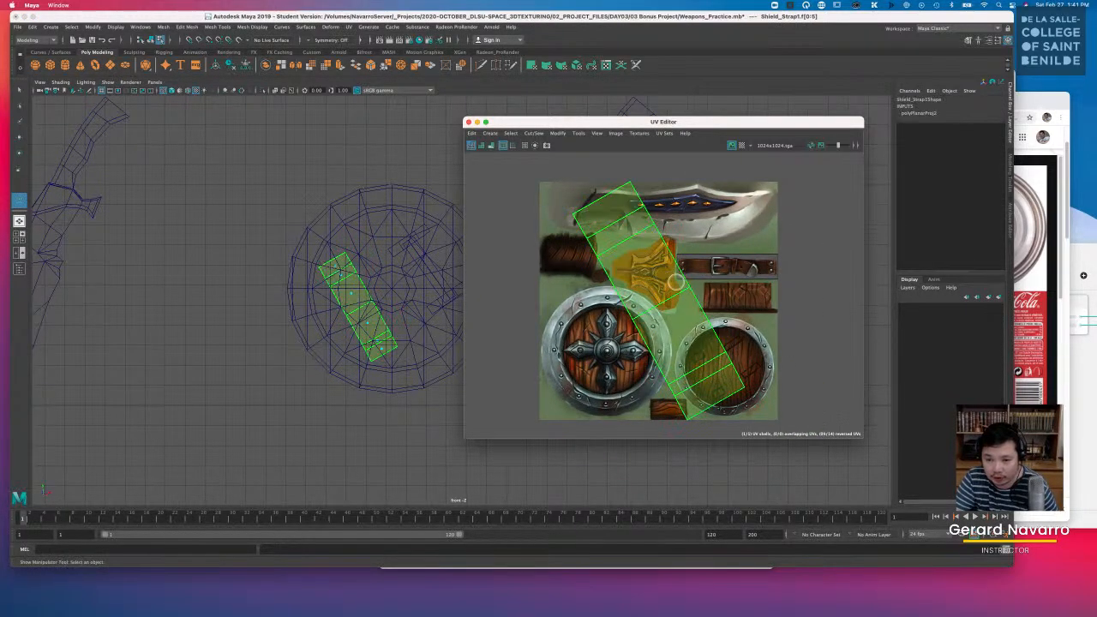
{"action": "key", "text": "e"}
{"action": "left_click_drag", "start_coordinate": [701, 264], "coordinate": [661, 244]}
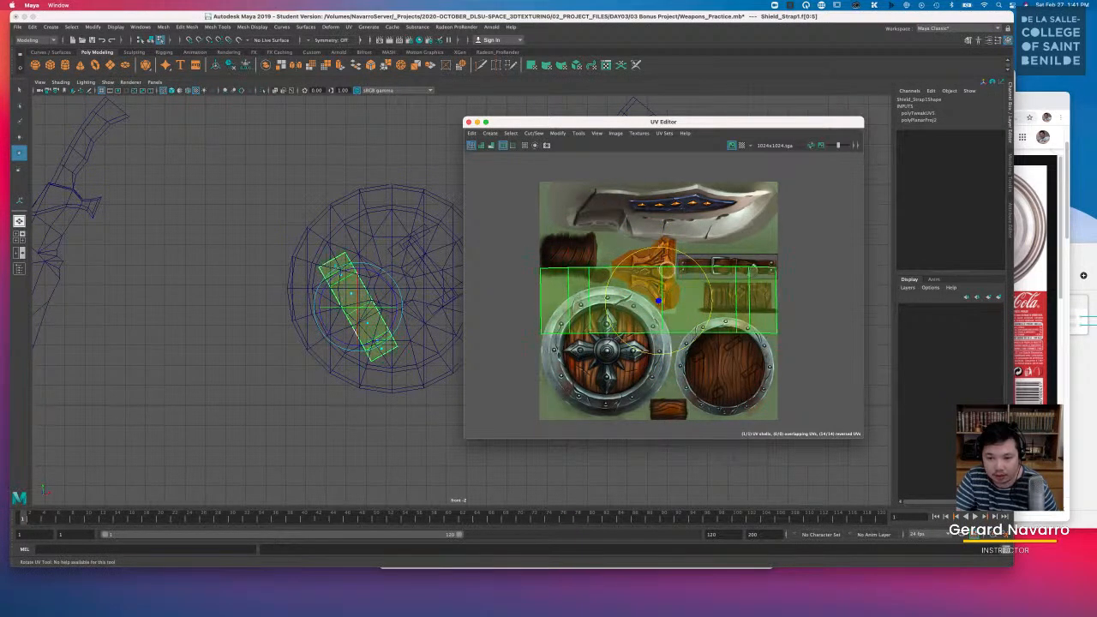
Step: Scale down the strap's UV shell and move it over the painted leather belt with the buckle
{"action": "key", "text": "r"}
{"action": "left_click_drag", "start_coordinate": [659, 301], "coordinate": [727, 268]}
{"action": "key", "text": "e"}
{"action": "key", "text": "w"}
{"action": "right_click_drag", "start_coordinate": [726, 268], "coordinate": [823, 299], "text": "alt"}
{"action": "middle_click_drag", "start_coordinate": [742, 280], "coordinate": [609, 287], "text": "alt"}
{"action": "right_click_drag", "start_coordinate": [609, 286], "coordinate": [784, 324], "text": "alt"}
{"action": "middle_click_drag", "start_coordinate": [610, 284], "coordinate": [704, 298], "text": "alt"}
{"action": "left_click", "coordinate": [704, 298]}
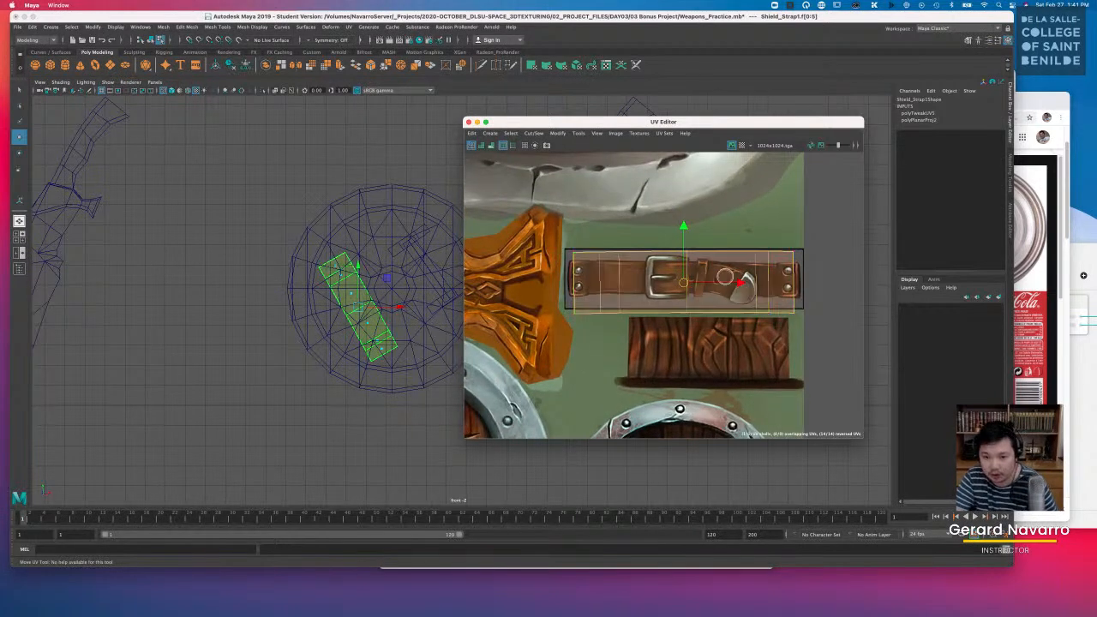
Step: Fine-tune the position and scale of the strap's UV shell to fit the painted belt's outline
{"action": "key", "text": "r"}
{"action": "key", "text": "e"}
{"action": "key", "text": "w"}
{"action": "key", "text": "t"}
{"action": "key", "text": "r"}
{"action": "left_click_drag", "start_coordinate": [742, 280], "coordinate": [748, 280]}
Step: Return to the perspective view and object mode, and compare the textured strap with the reference shield
{"action": "left_click_drag", "start_coordinate": [744, 122], "coordinate": [660, 284]}
{"action": "key", "text": "space"}
{"action": "key", "text": "space"}
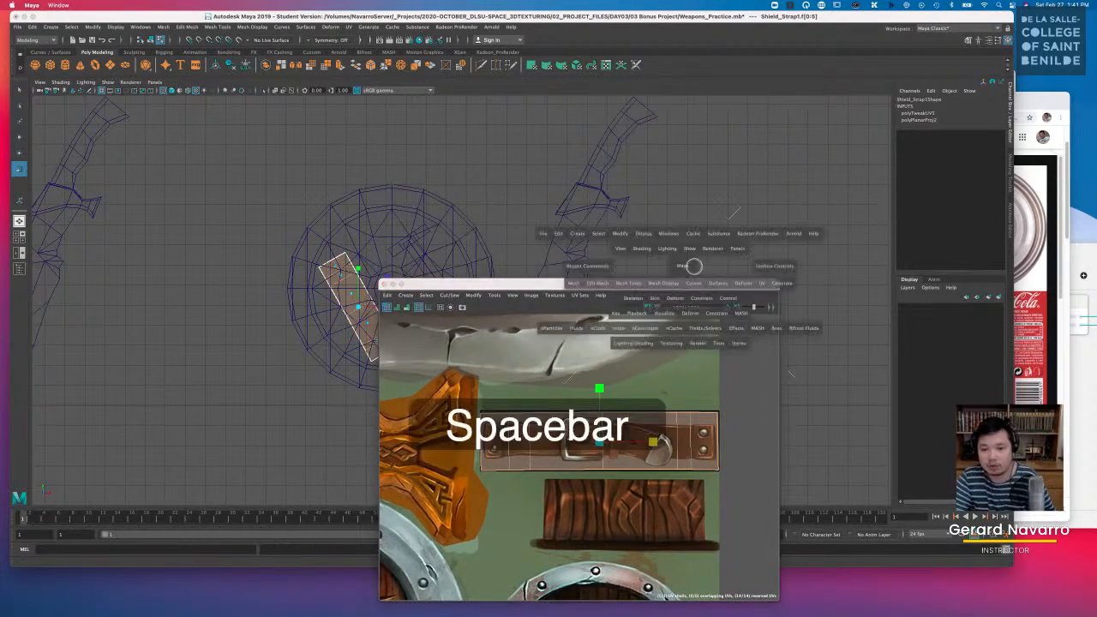
{"action": "left_click_drag", "start_coordinate": [589, 256], "coordinate": [431, 235], "text": "alt"}
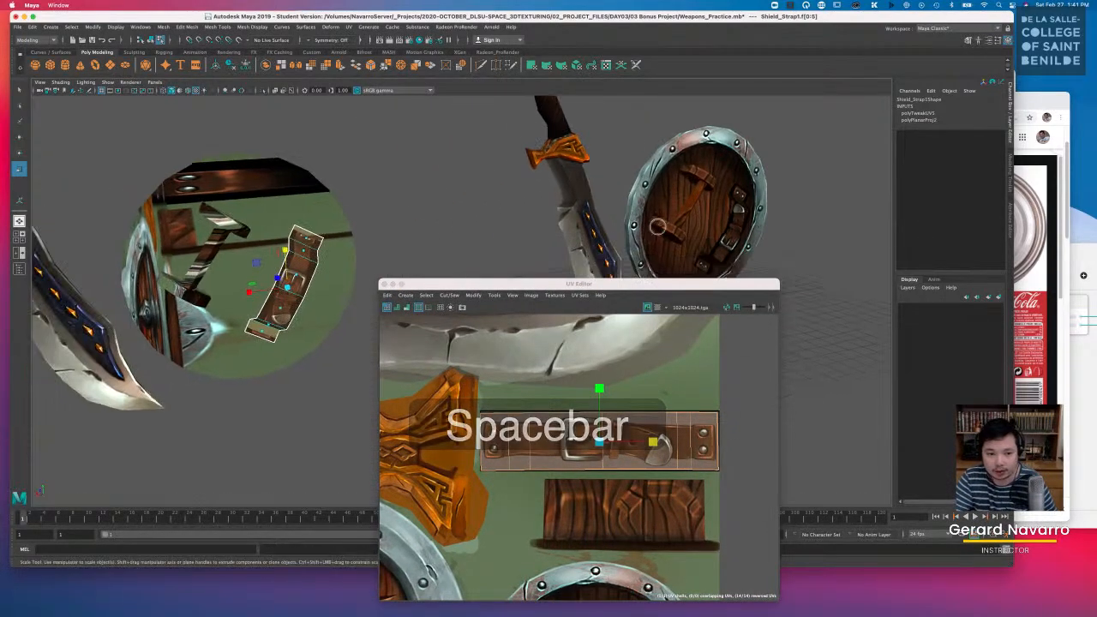
{"action": "right_click", "coordinate": [287, 257]}
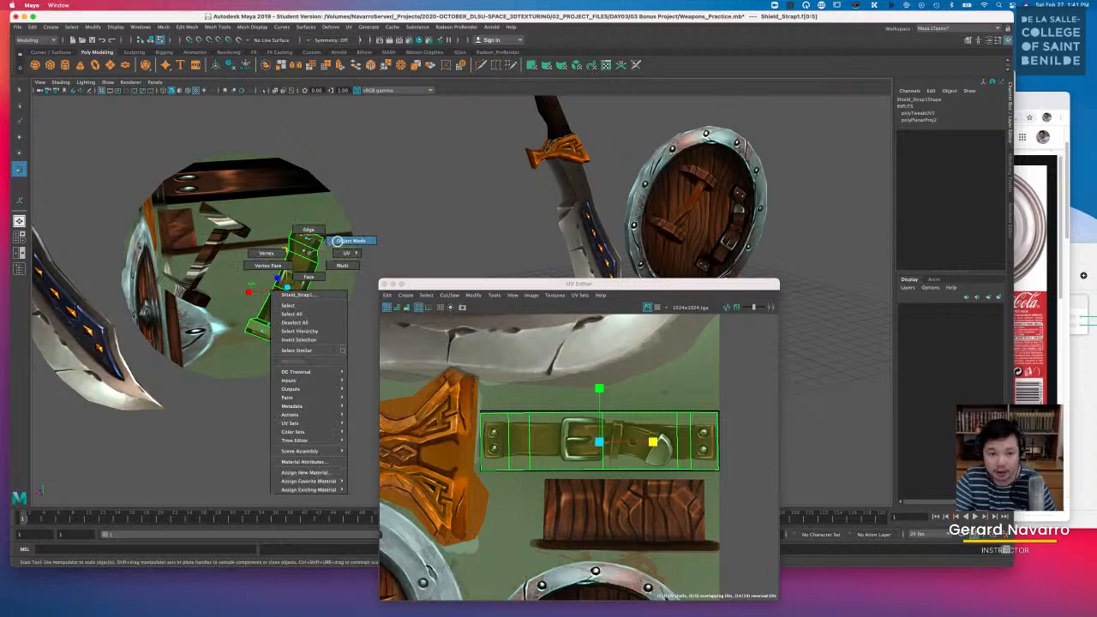
{"action": "left_click", "coordinate": [431, 218]}
{"action": "left_click_drag", "start_coordinate": [491, 228], "coordinate": [436, 205], "text": "alt"}
{"action": "left_click", "coordinate": [318, 237]}
{"action": "left_click_drag", "start_coordinate": [530, 215], "coordinate": [517, 214], "text": "alt"}
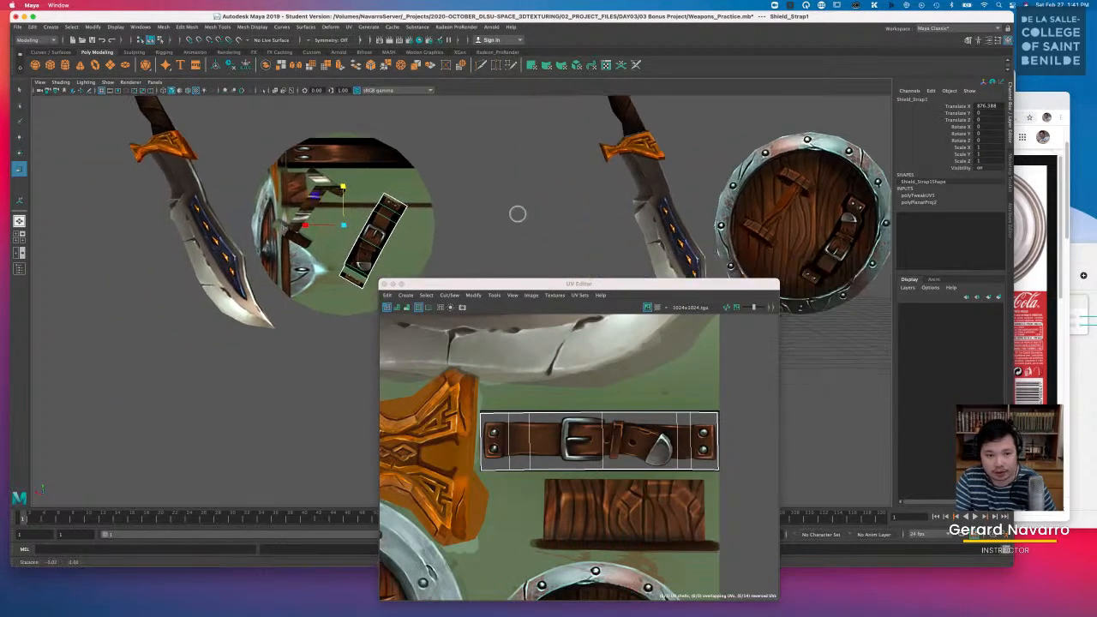
{"action": "left_click_drag", "start_coordinate": [410, 206], "coordinate": [478, 208], "text": "alt"}
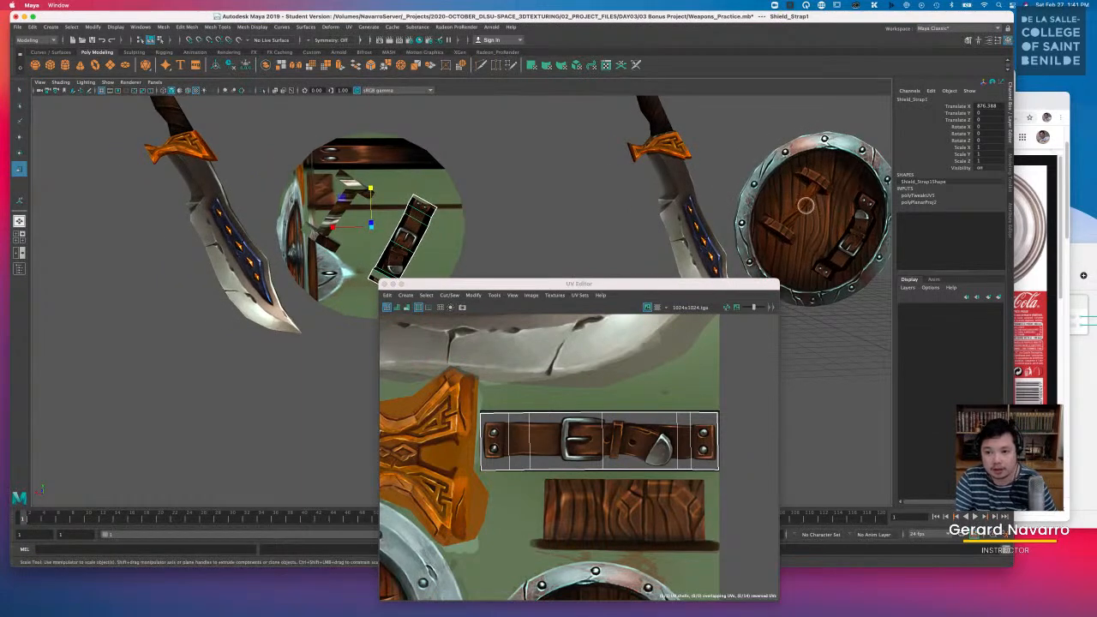
Step: Select the untextured shield grip and show its UVs together with the whole weapons texture in the UV Editor
{"action": "left_click", "coordinate": [815, 214]}
{"action": "left_click", "coordinate": [336, 203]}
{"action": "left_click_drag", "start_coordinate": [346, 213], "coordinate": [430, 185], "text": "alt"}
{"action": "right_click_drag", "start_coordinate": [431, 185], "coordinate": [477, 205], "text": "alt"}
{"action": "left_click_drag", "start_coordinate": [528, 284], "coordinate": [570, 141]}
{"action": "right_click_drag", "start_coordinate": [557, 278], "coordinate": [477, 289], "text": "alt"}
{"action": "right_click_drag", "start_coordinate": [669, 281], "coordinate": [608, 277], "text": "alt"}
{"action": "right_click_drag", "start_coordinate": [647, 203], "coordinate": [485, 196], "text": "alt"}
{"action": "mouse_move", "coordinate": [348, 164]}
{"action": "left_mouse_down", "text": "alt"}
{"action": "mouse_move", "coordinate": [364, 172]}
{"action": "mouse_move", "coordinate": [347, 169]}
{"action": "left_mouse_up", "text": "alt"}
Step: Display the perspective view in wireframe and frame the selected shield grip between its two mounts
{"action": "key", "text": "r"}
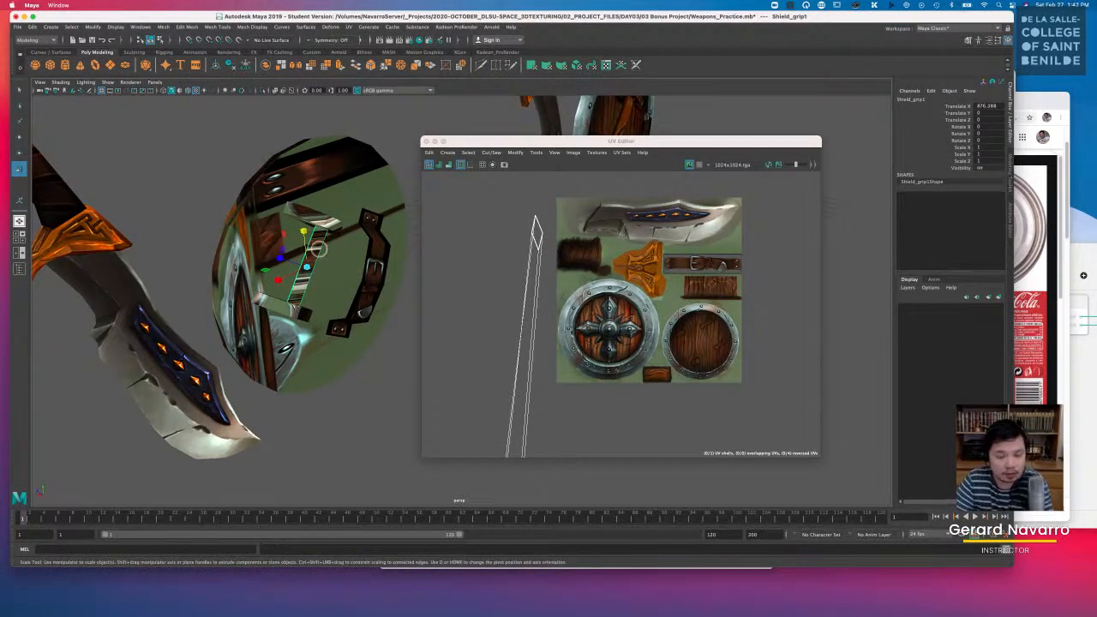
{"action": "key", "text": "4"}
{"action": "left_click_drag", "start_coordinate": [346, 169], "coordinate": [369, 193], "text": "alt"}
{"action": "left_click_drag", "start_coordinate": [270, 274], "coordinate": [316, 215], "text": "alt"}
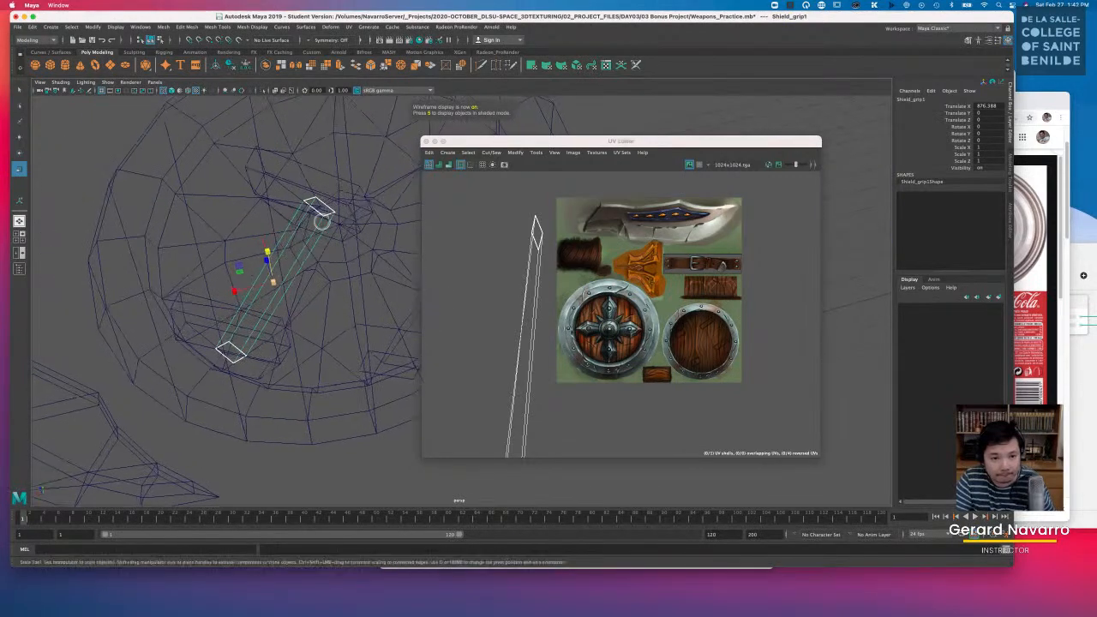
{"action": "right_click", "coordinate": [316, 215]}
{"action": "right_click_drag", "start_coordinate": [318, 193], "coordinate": [317, 193]}
{"action": "double_click", "coordinate": [316, 190]}
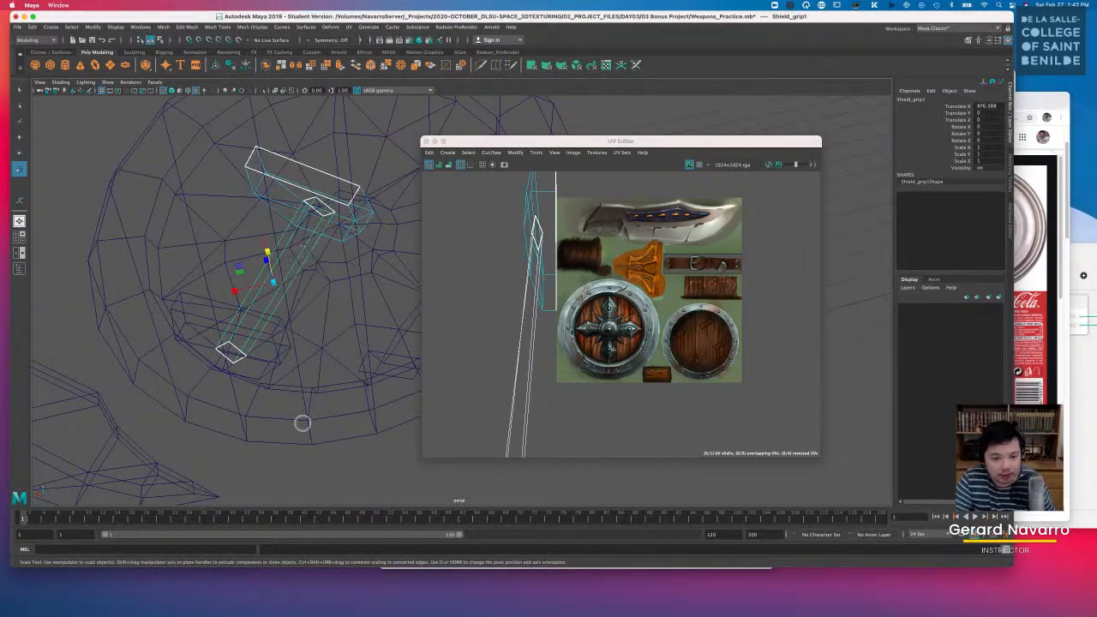
{"action": "left_click_drag", "start_coordinate": [248, 379], "coordinate": [239, 242], "text": "alt"}
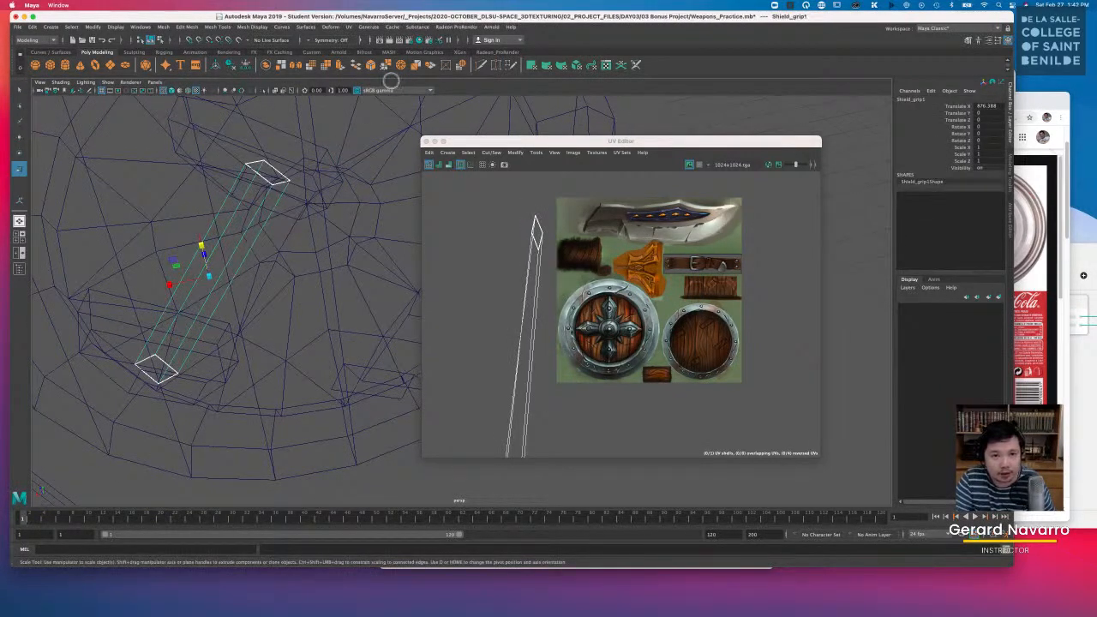
Step: Try a cylindrical UV projection on the shield grip, and undo it
{"action": "left_click", "coordinate": [349, 27]}
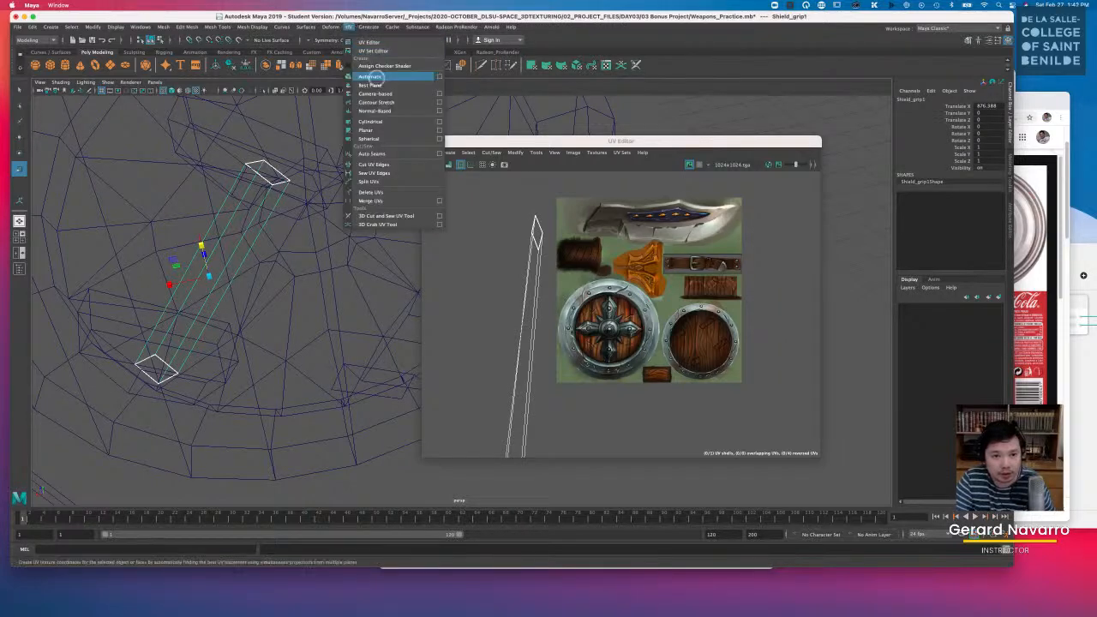
{"action": "left_click", "coordinate": [390, 123]}
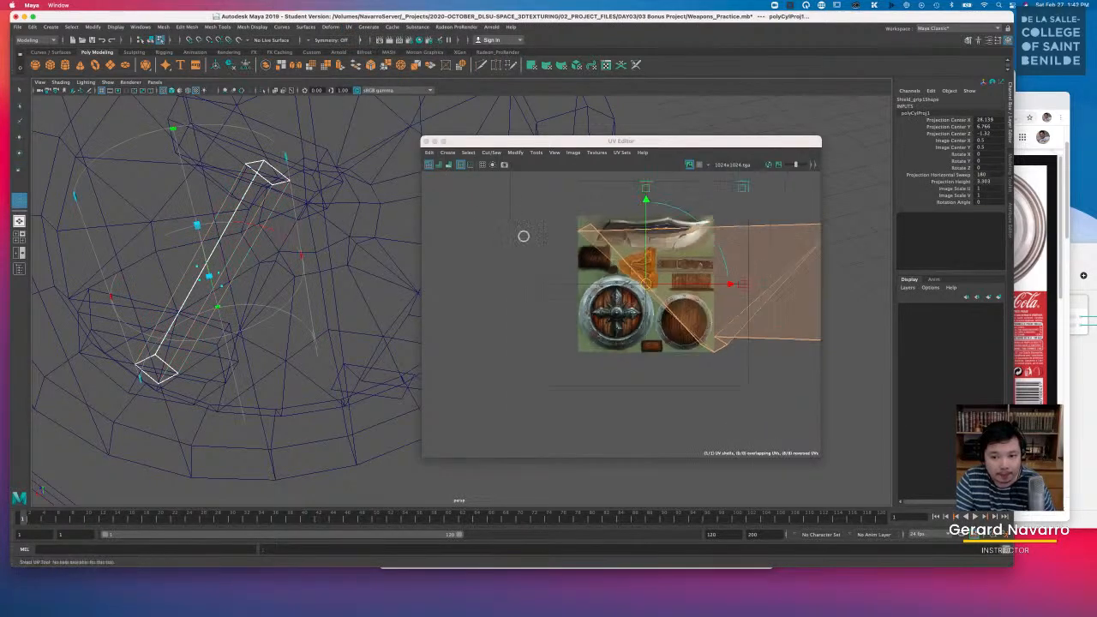
{"action": "key", "text": "super+z"}
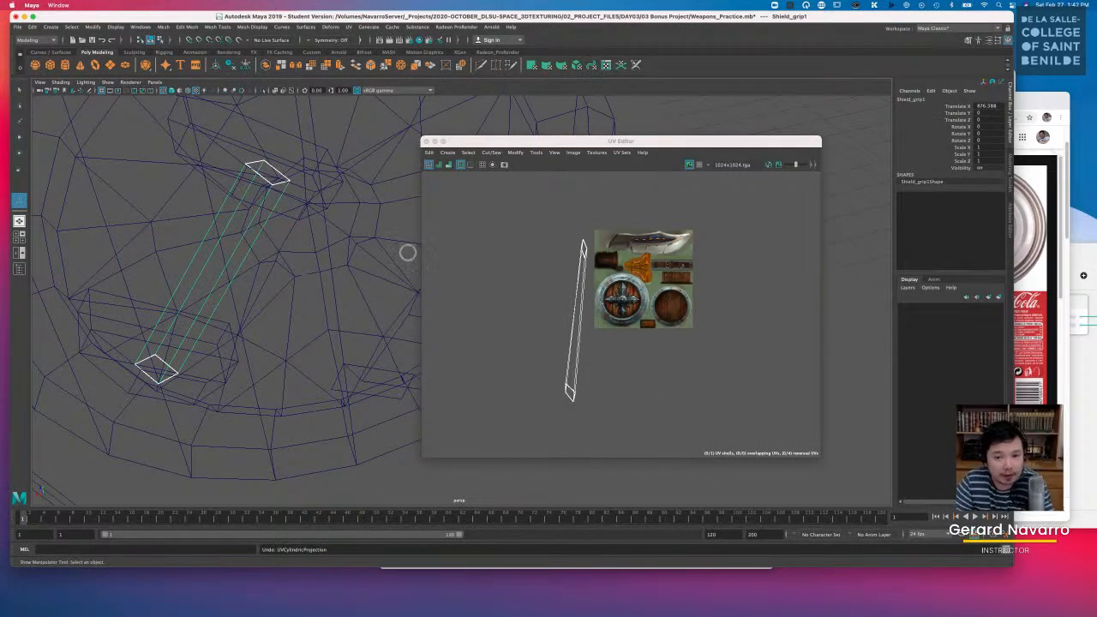
Step: Select the finished reference shield's grip and examine how its UV shell is laid out on the small wooden plank of the texture
{"action": "left_click_drag", "start_coordinate": [582, 140], "coordinate": [543, 293]}
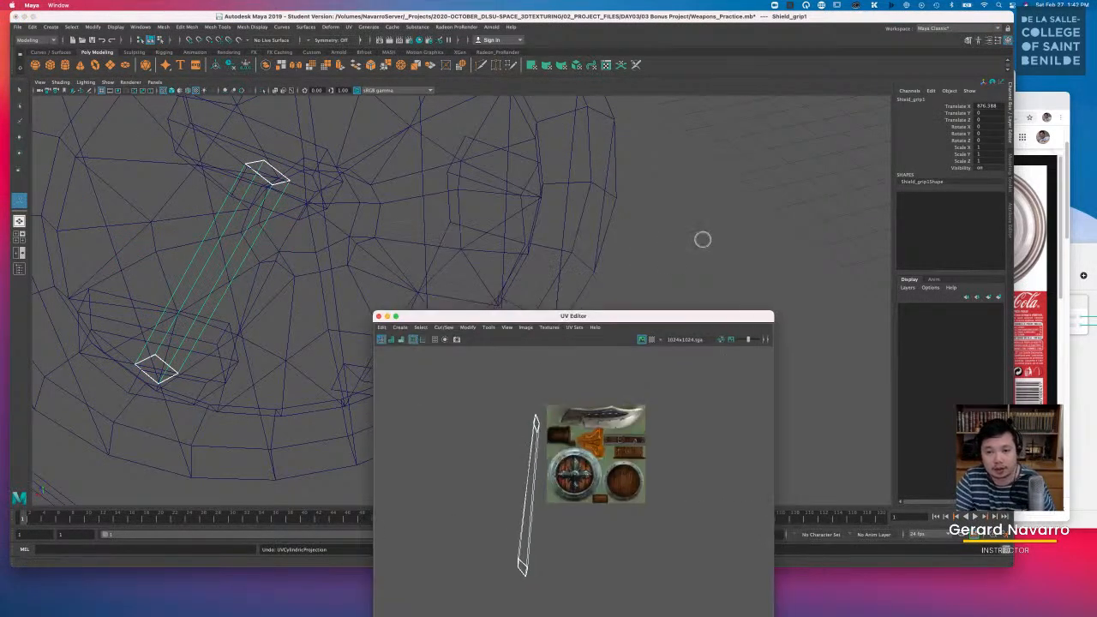
{"action": "scroll", "coordinate": [625, 151], "scroll_direction": "down", "scroll_amount": 5}
{"action": "left_click_drag", "start_coordinate": [625, 151], "coordinate": [695, 203], "text": "alt"}
{"action": "right_click", "coordinate": [699, 202]}
{"action": "right_click_drag", "start_coordinate": [700, 203], "coordinate": [741, 188]}
{"action": "key", "text": "q"}
{"action": "left_click", "coordinate": [822, 193]}
{"action": "right_click_drag", "start_coordinate": [701, 251], "coordinate": [733, 264], "text": "alt"}
{"action": "left_click", "coordinate": [712, 259]}
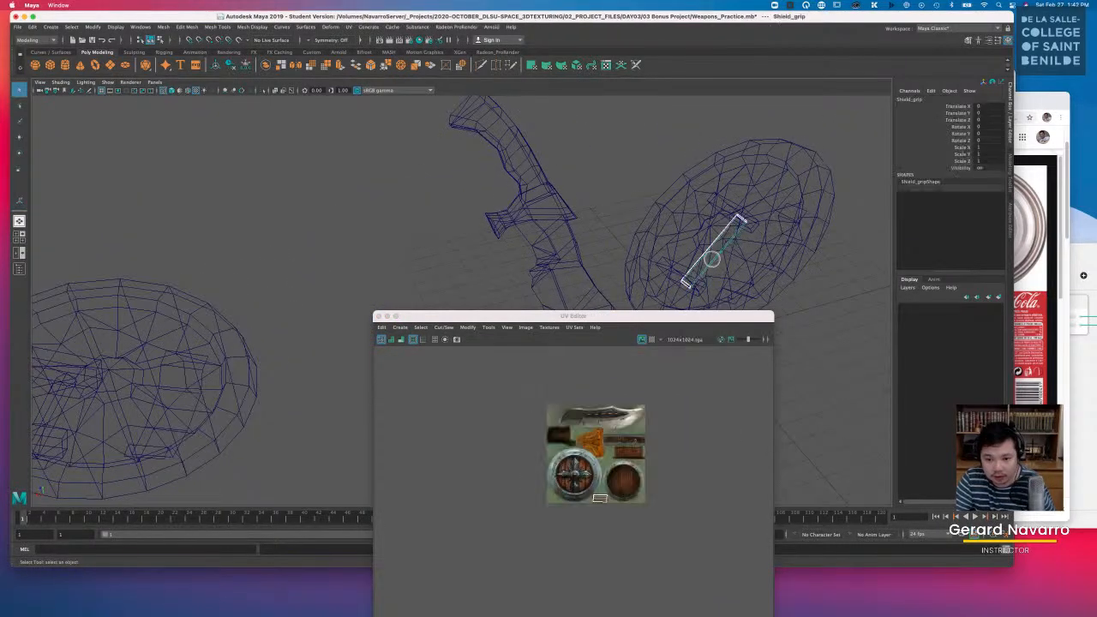
{"action": "scroll", "coordinate": [626, 501], "scroll_direction": "up", "scroll_amount": 10}
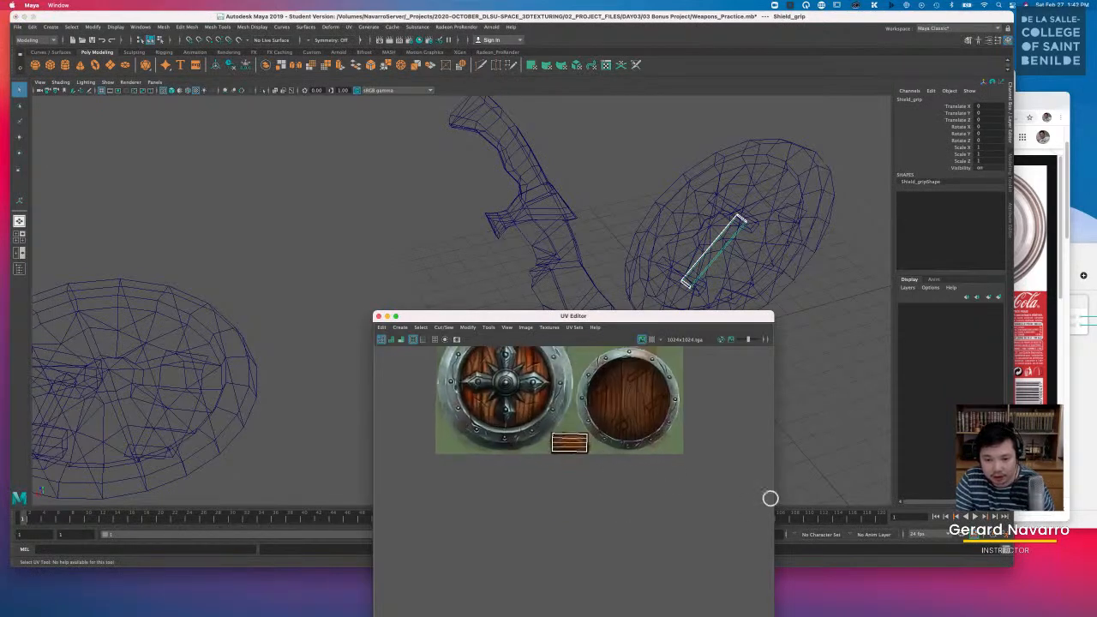
{"action": "scroll", "coordinate": [627, 463], "scroll_direction": "up", "scroll_amount": 5}
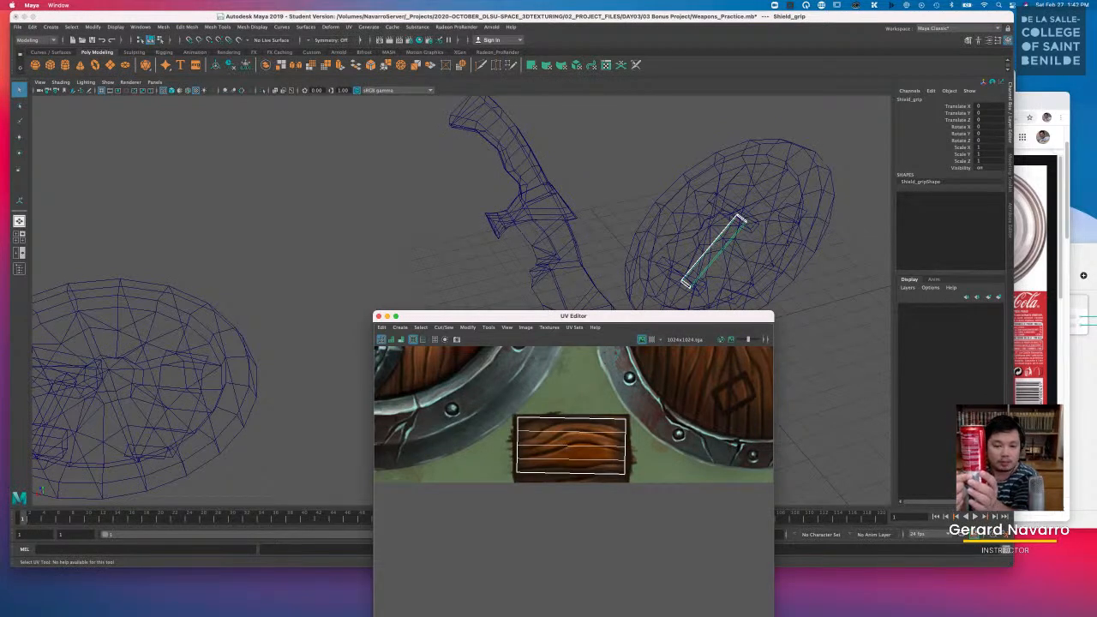
Step: Display the perspective view shaded, select the untextured shield's grip, and isolate it in the view
{"action": "left_click_drag", "start_coordinate": [556, 317], "coordinate": [734, 269]}
{"action": "mouse_move", "coordinate": [232, 328]}
{"action": "left_mouse_down", "text": "alt"}
{"action": "mouse_move", "coordinate": [238, 314]}
{"action": "mouse_move", "coordinate": [331, 288]}
{"action": "mouse_move", "coordinate": [431, 331]}
{"action": "mouse_move", "coordinate": [402, 327]}
{"action": "mouse_move", "coordinate": [364, 285]}
{"action": "mouse_move", "coordinate": [446, 355]}
{"action": "left_mouse_up", "text": "alt"}
{"action": "left_click", "coordinate": [375, 289]}
{"action": "key", "text": "5"}
{"action": "left_click", "coordinate": [361, 282]}
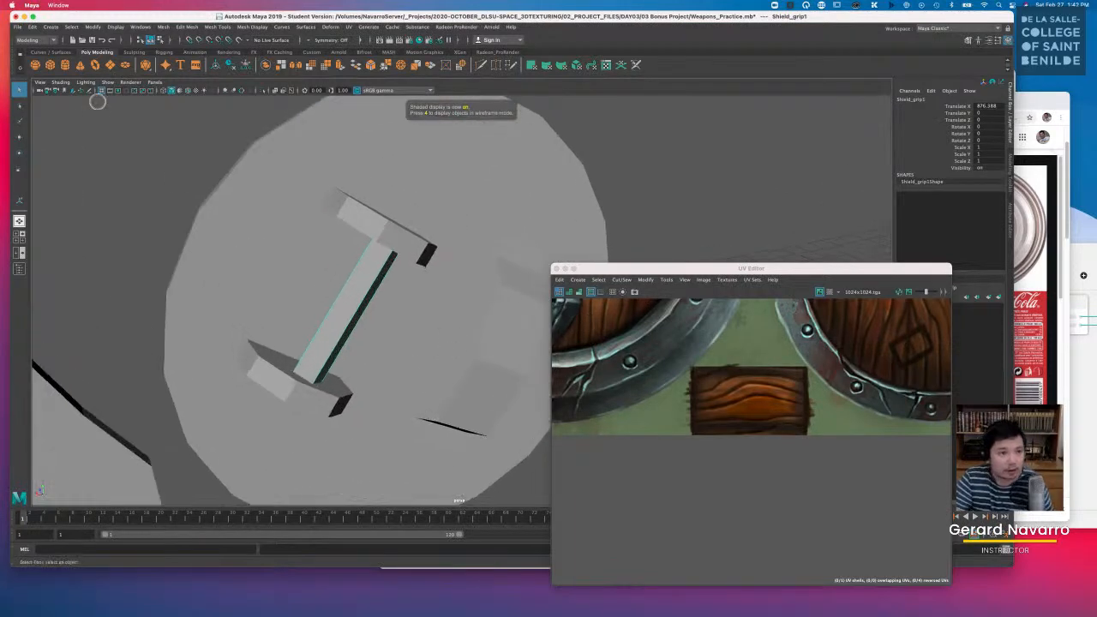
{"action": "left_click", "coordinate": [107, 82]}
{"action": "mouse_move", "coordinate": [146, 96]}
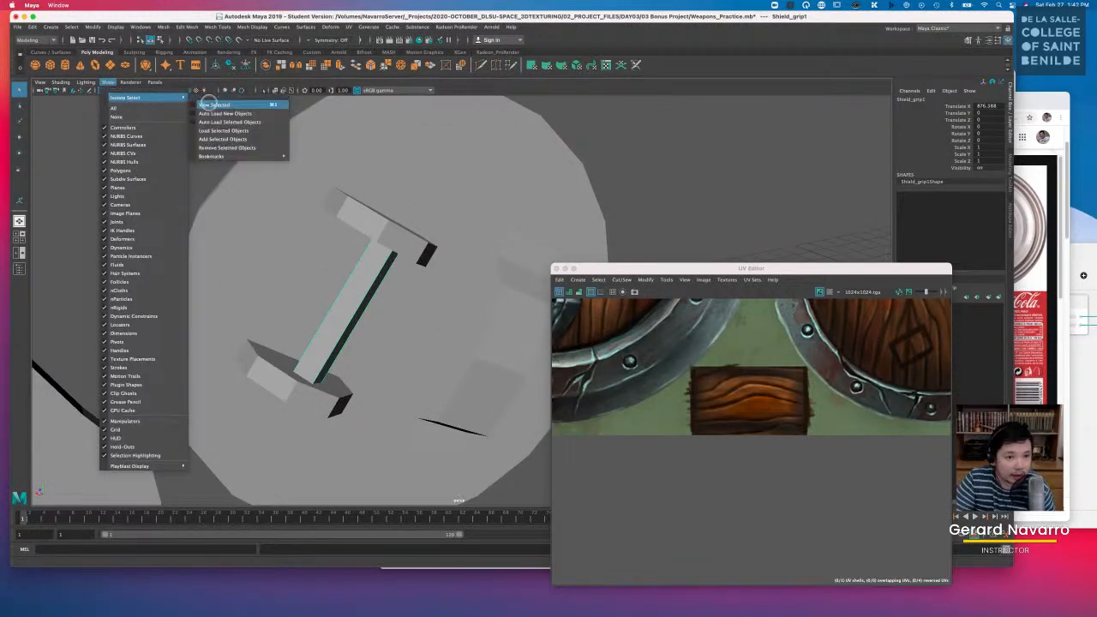
{"action": "left_click", "coordinate": [208, 100]}
Step: Inspect the grip's open ends in edge mode and cut its UVs along one lengthwise edge
{"action": "left_click_drag", "start_coordinate": [401, 285], "coordinate": [409, 251], "text": "alt"}
{"action": "right_click", "coordinate": [410, 251]}
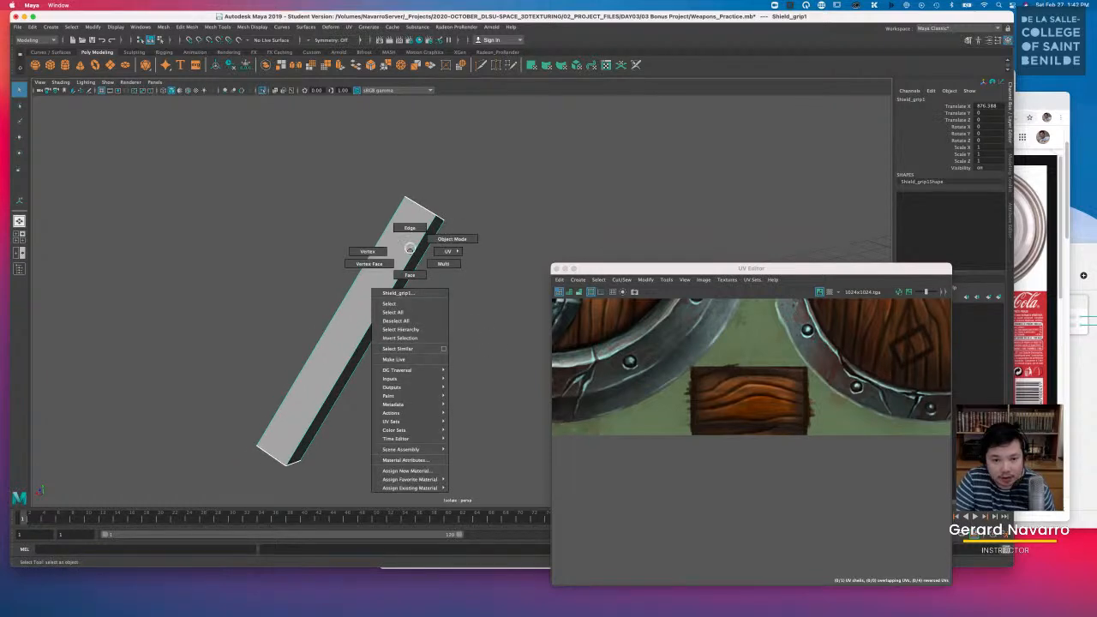
{"action": "left_click", "coordinate": [410, 228]}
{"action": "left_click", "coordinate": [421, 254]}
{"action": "left_click_drag", "start_coordinate": [423, 306], "coordinate": [413, 245], "text": "alt"}
{"action": "left_click", "coordinate": [412, 234]}
{"action": "left_click_drag", "start_coordinate": [380, 340], "coordinate": [352, 333], "text": "alt"}
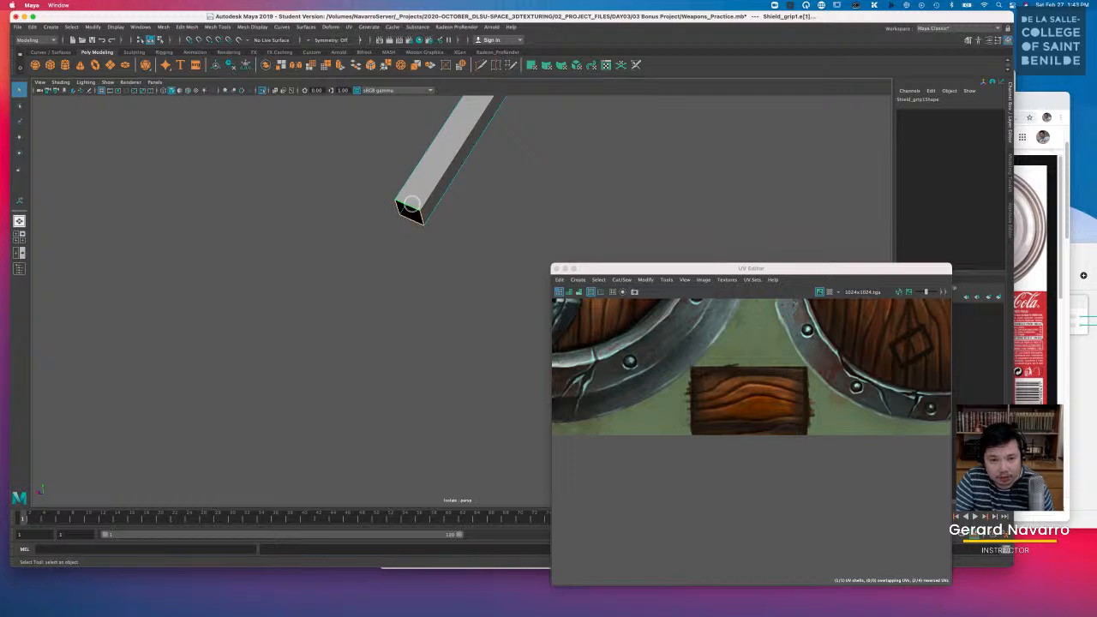
{"action": "left_click_drag", "start_coordinate": [421, 211], "coordinate": [424, 214], "text": "alt"}
{"action": "left_click_drag", "start_coordinate": [309, 387], "coordinate": [422, 336], "text": "alt"}
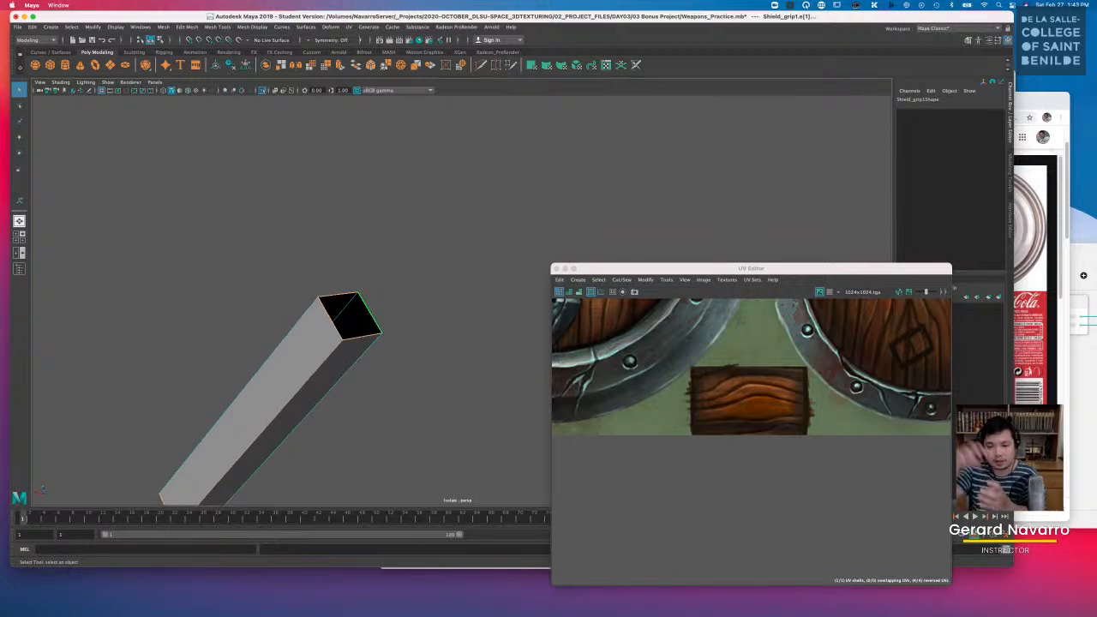
{"action": "left_click_drag", "start_coordinate": [325, 342], "coordinate": [341, 332], "text": "alt"}
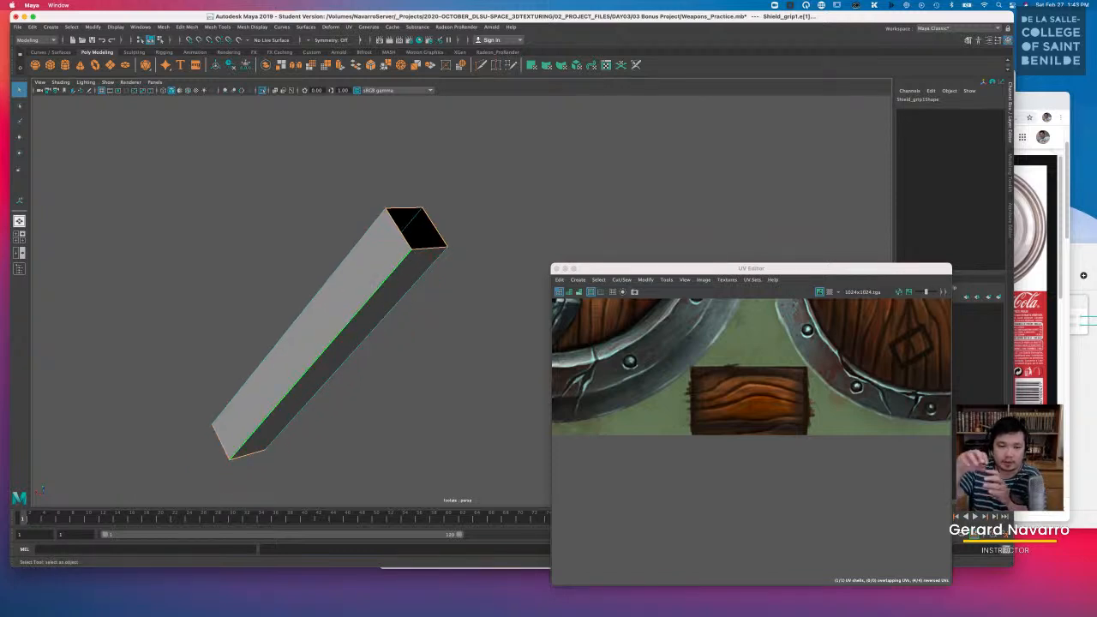
{"action": "left_click", "coordinate": [397, 271]}
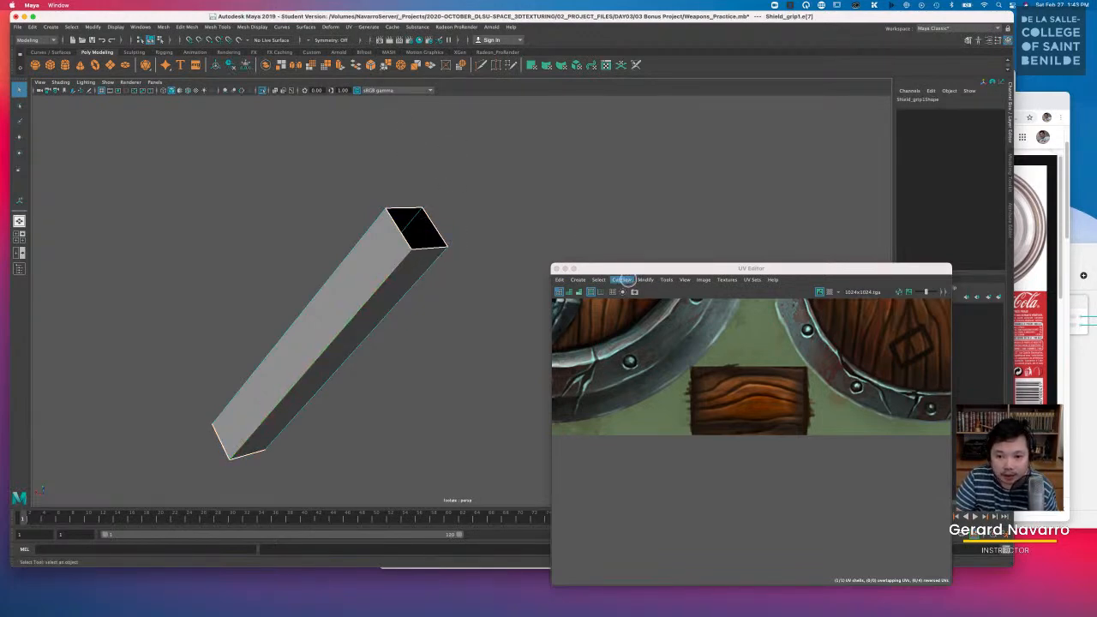
{"action": "left_click", "coordinate": [621, 280]}
{"action": "left_click", "coordinate": [641, 315]}
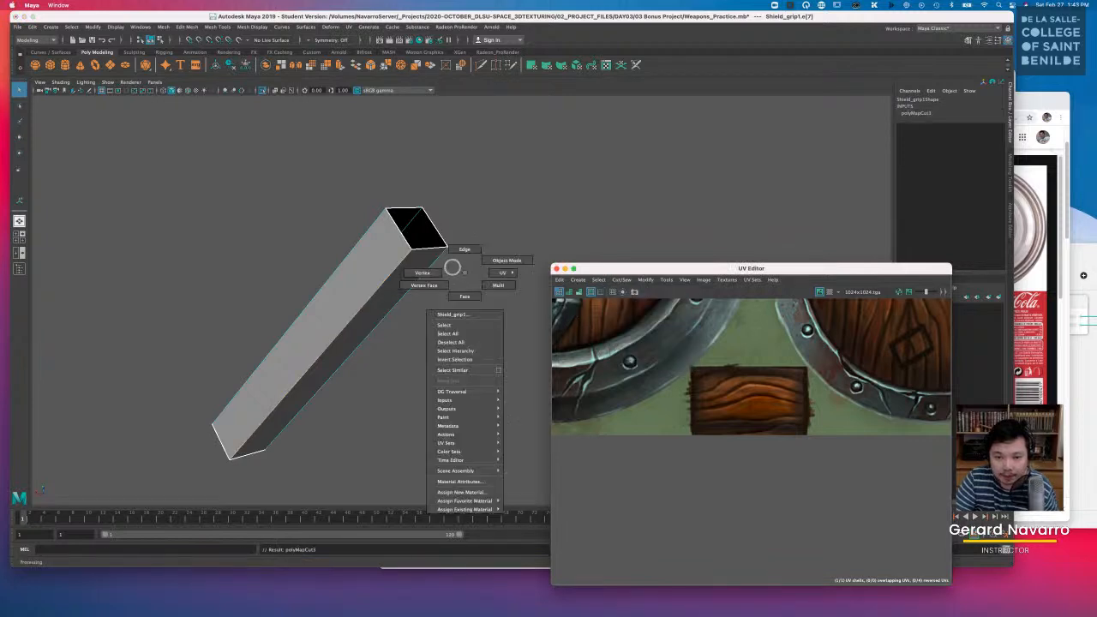
Step: Return to object mode and apply a cylindrical UV projection to the cut grip
{"action": "right_click_drag", "start_coordinate": [454, 240], "coordinate": [423, 258]}
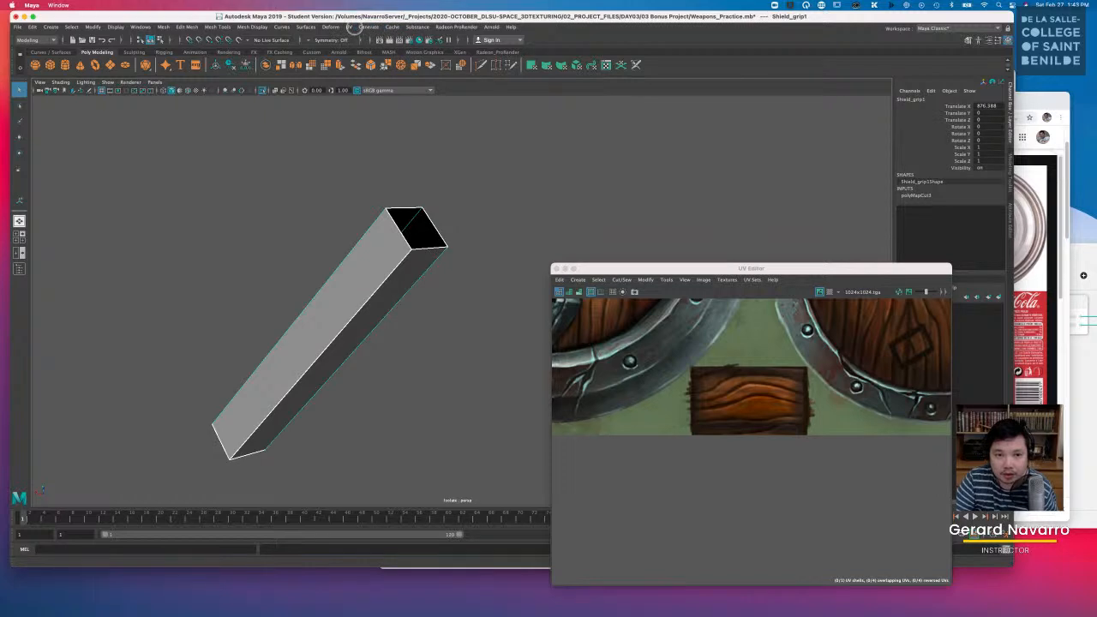
{"action": "left_click", "coordinate": [350, 26]}
{"action": "left_click", "coordinate": [386, 121]}
{"action": "scroll", "coordinate": [793, 388], "scroll_direction": "down", "scroll_amount": 8}
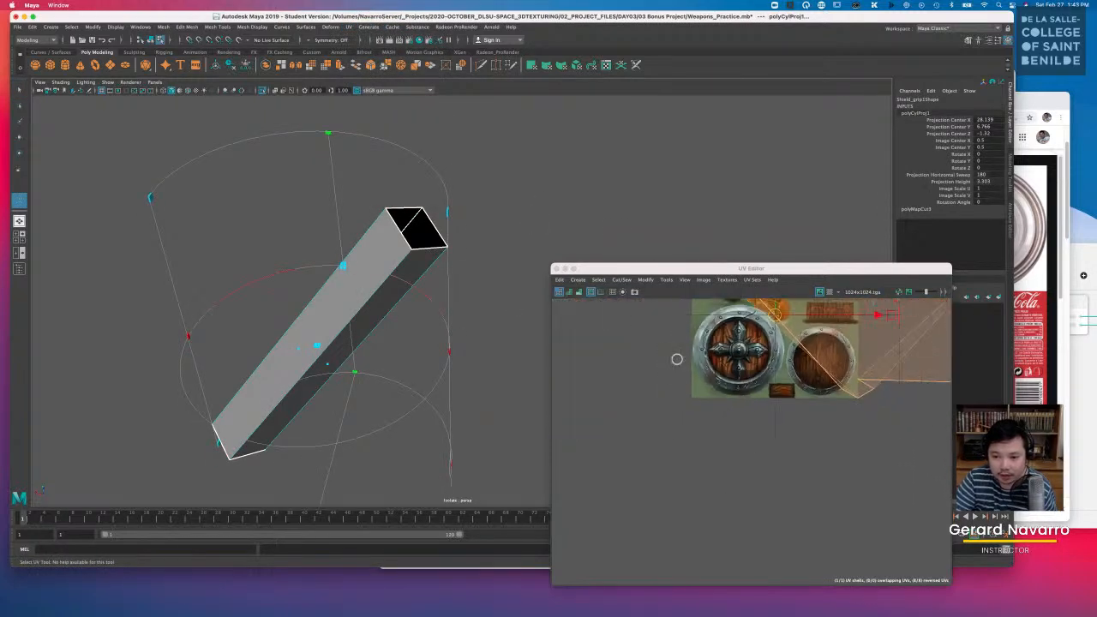
{"action": "middle_click_drag", "start_coordinate": [678, 360], "coordinate": [587, 467], "text": "alt"}
{"action": "middle_click_drag", "start_coordinate": [767, 375], "coordinate": [766, 385], "text": "alt"}
{"action": "middle_click_drag", "start_coordinate": [742, 464], "coordinate": [643, 432], "text": "alt"}
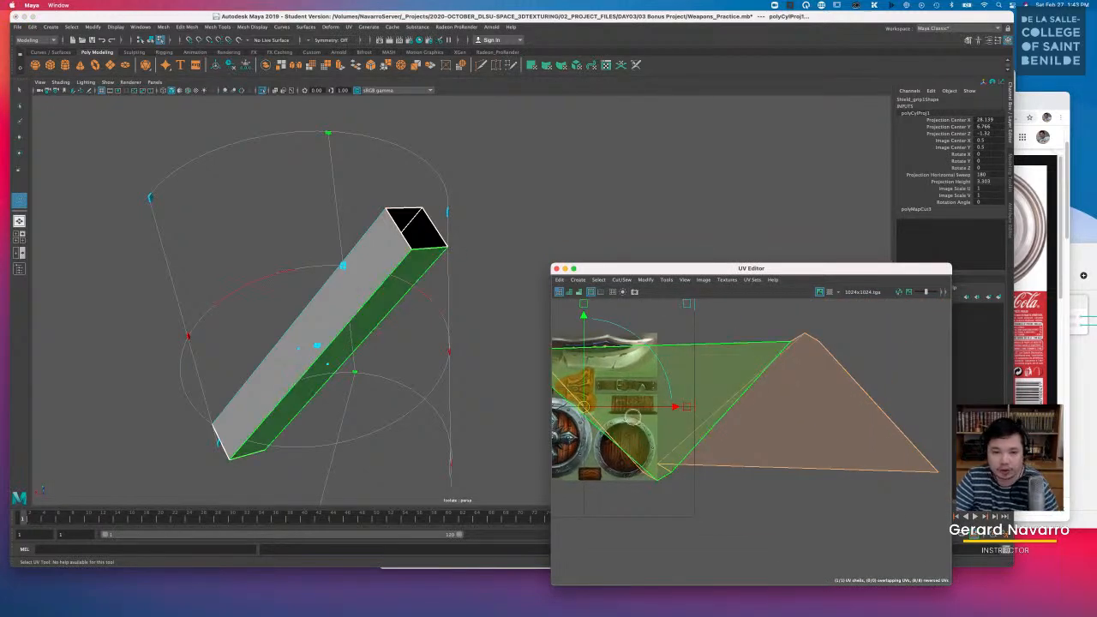
Step: Try unfolding the projected grip UVs, and undo the unfold and the projection
{"action": "left_click", "coordinate": [647, 280]}
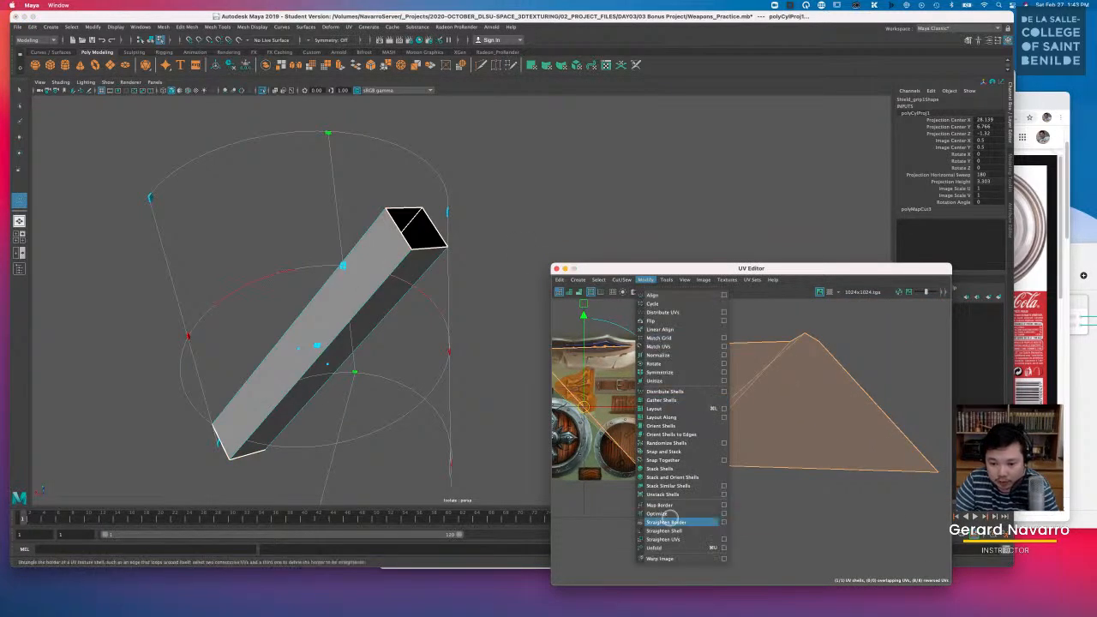
{"action": "left_click", "coordinate": [674, 553]}
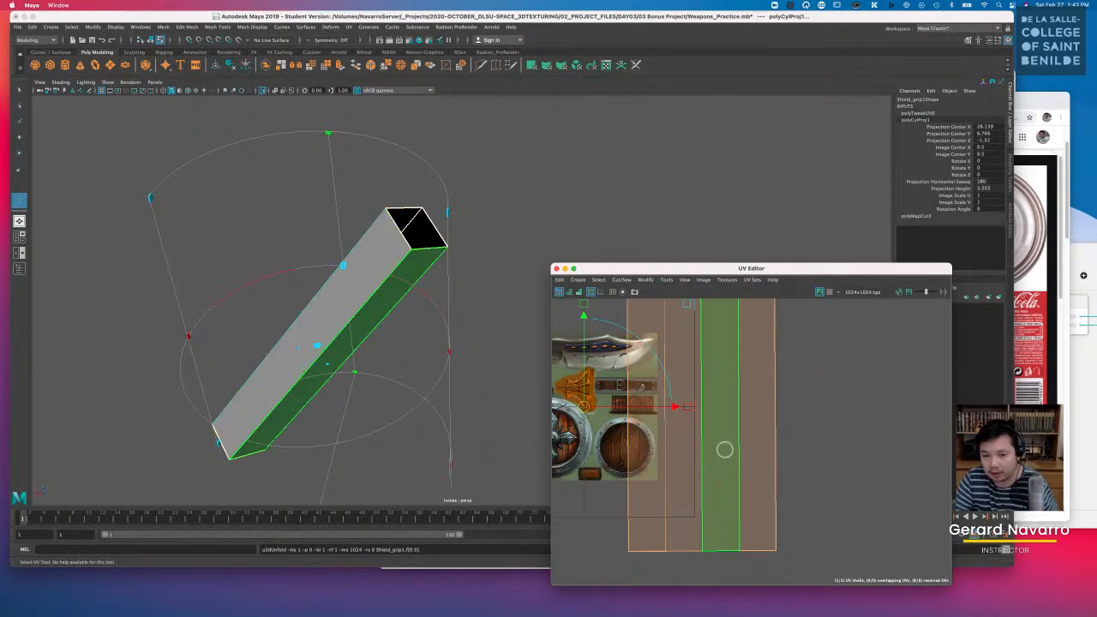
{"action": "scroll", "coordinate": [749, 445], "scroll_direction": "down", "scroll_amount": 3}
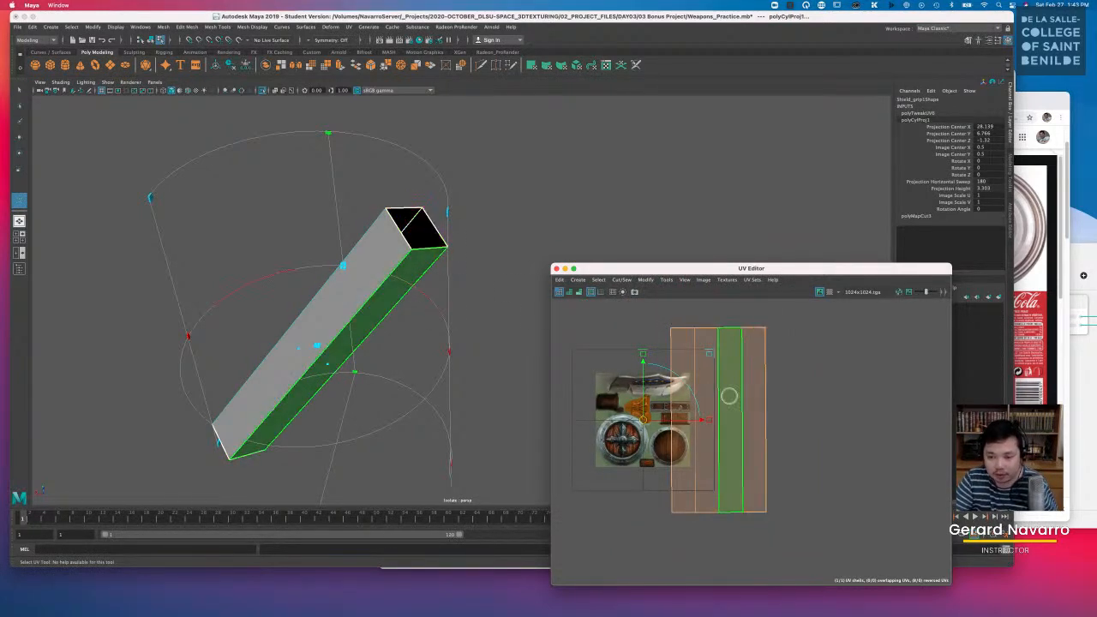
{"action": "left_click", "coordinate": [806, 405]}
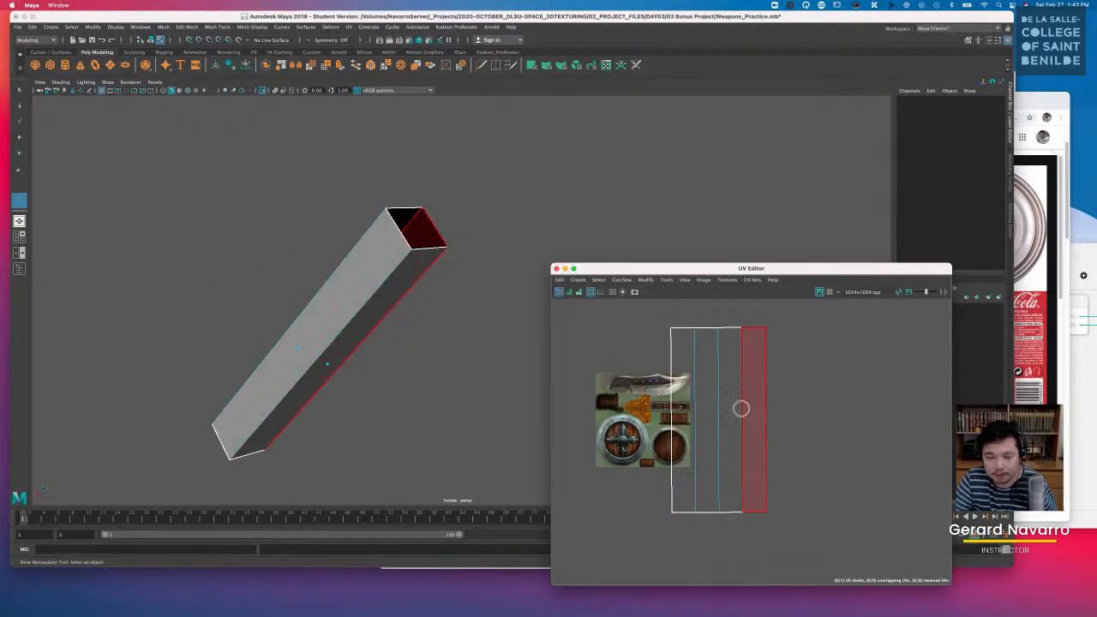
{"action": "key", "text": "super+z"}
{"action": "key", "text": "super+z"}
{"action": "key", "text": "super+z"}
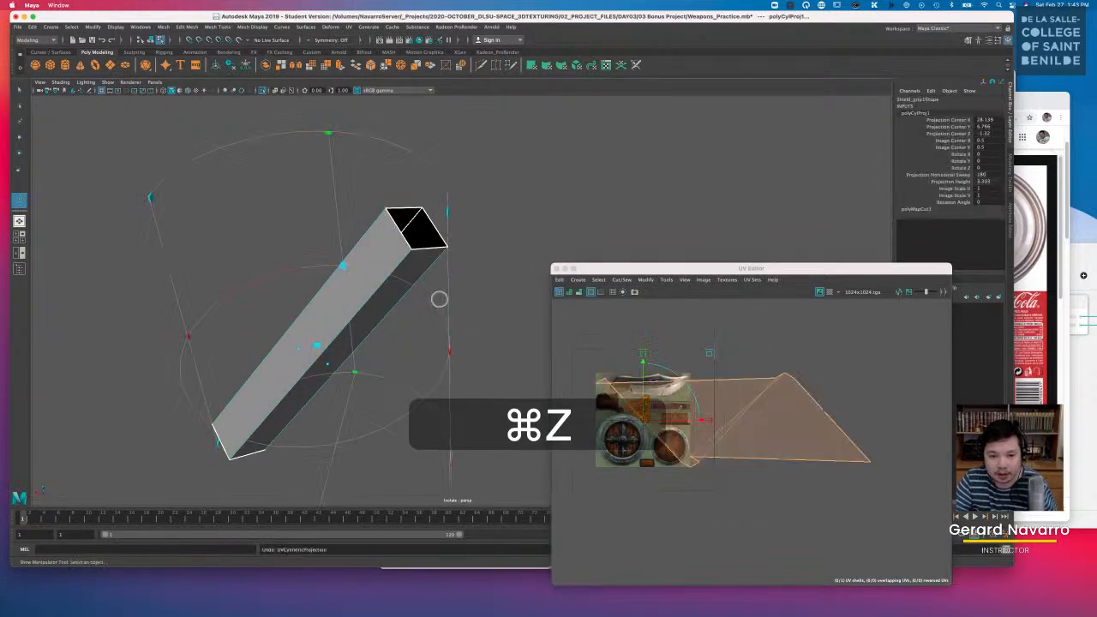
Step: Reselect the grip's lengthwise seam edge and cut the UVs along it again
{"action": "right_click_drag", "start_coordinate": [417, 268], "coordinate": [502, 232]}
{"action": "left_click", "coordinate": [502, 231]}
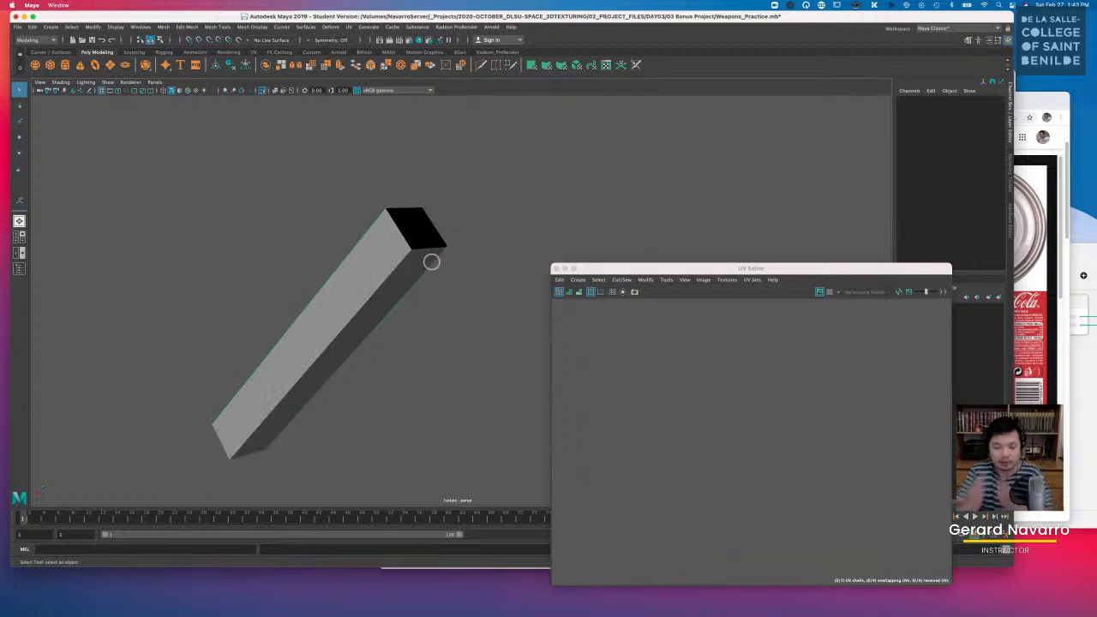
{"action": "right_click_drag", "start_coordinate": [405, 268], "coordinate": [408, 244]}
{"action": "left_click", "coordinate": [403, 264]}
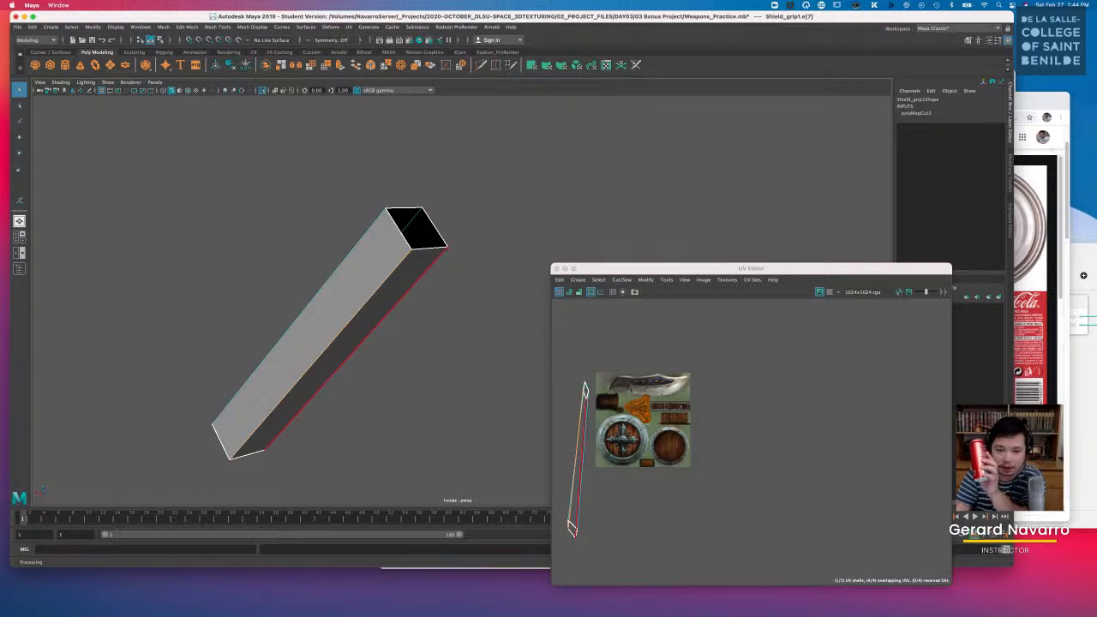
{"action": "left_click", "coordinate": [621, 280]}
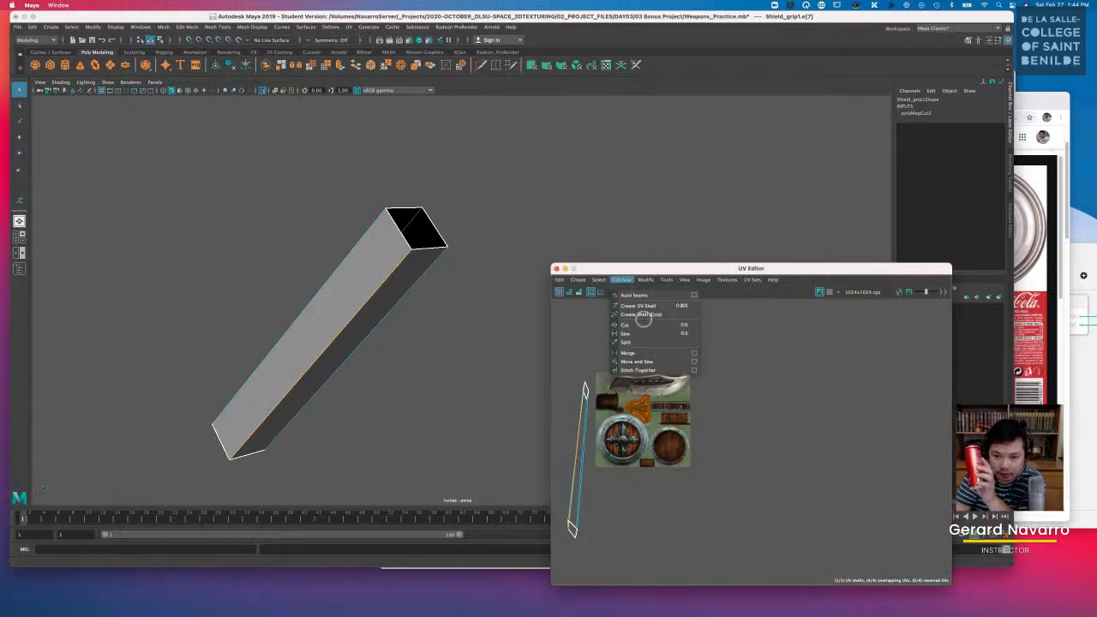
{"action": "left_click", "coordinate": [642, 316]}
Step: Apply a cylindrical UV projection to the whole grip and unfold the resulting UVs
{"action": "right_click_drag", "start_coordinate": [414, 253], "coordinate": [426, 262]}
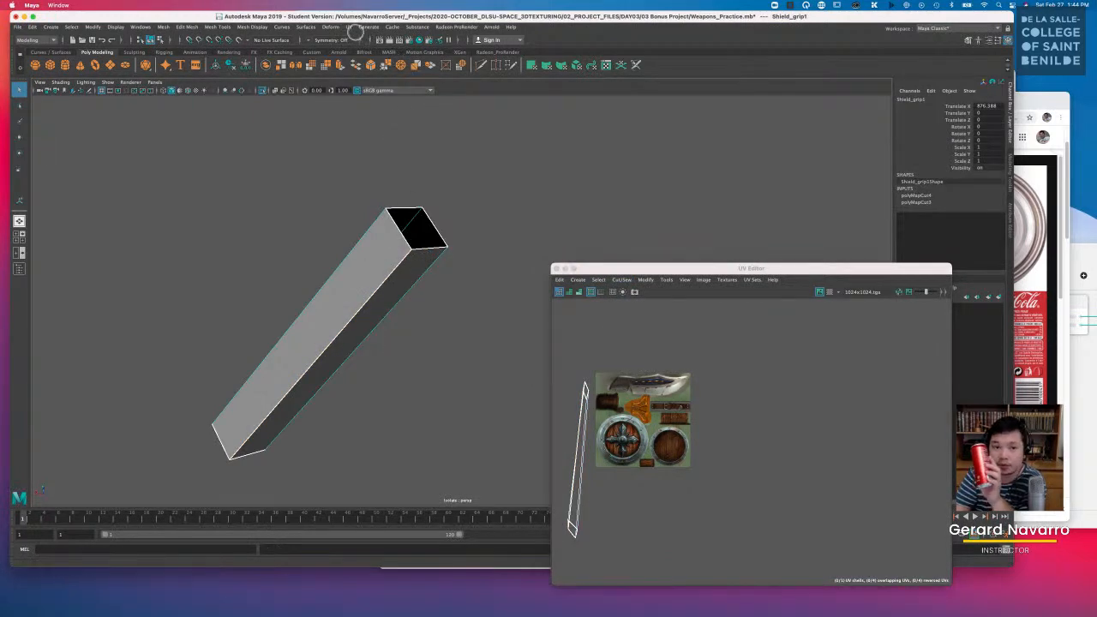
{"action": "left_click", "coordinate": [350, 28]}
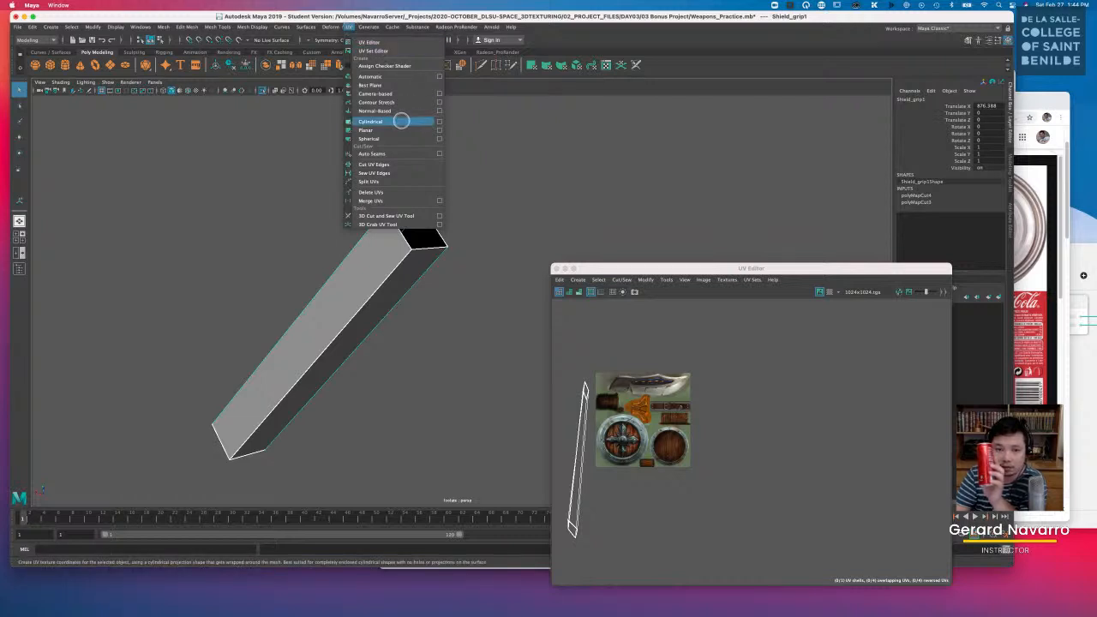
{"action": "left_click", "coordinate": [400, 122]}
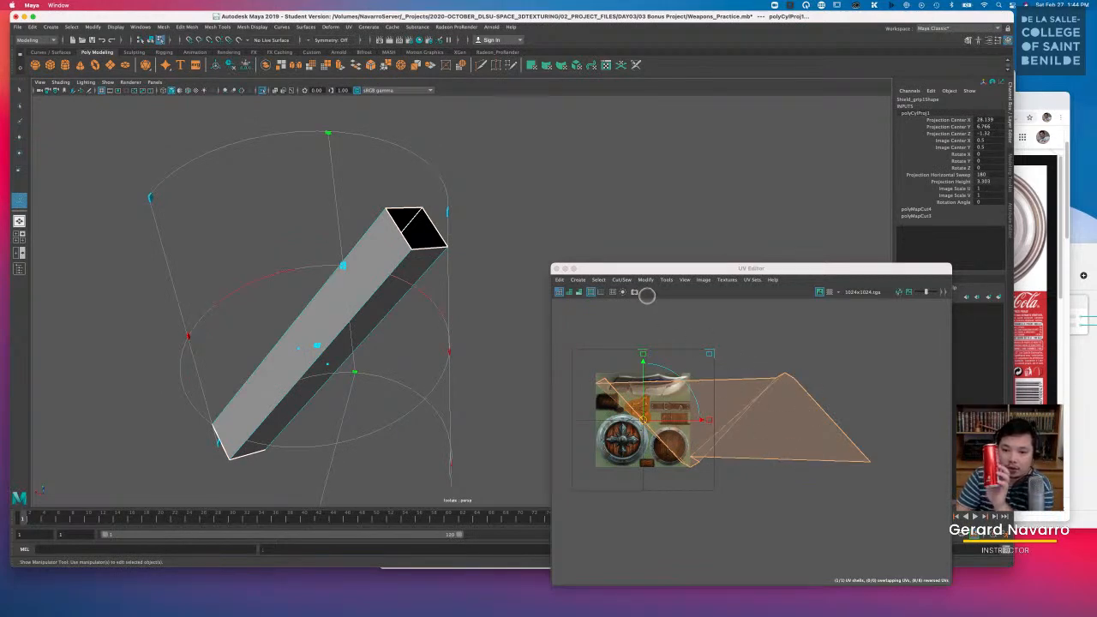
{"action": "left_click", "coordinate": [646, 280]}
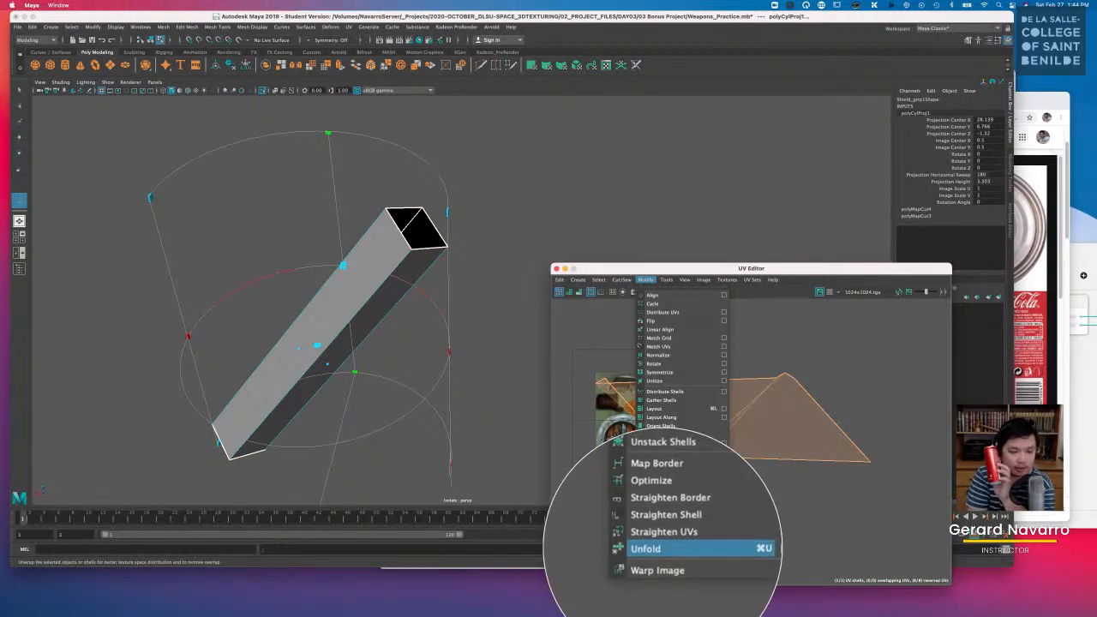
{"action": "left_click", "coordinate": [654, 547]}
{"action": "left_click", "coordinate": [730, 450]}
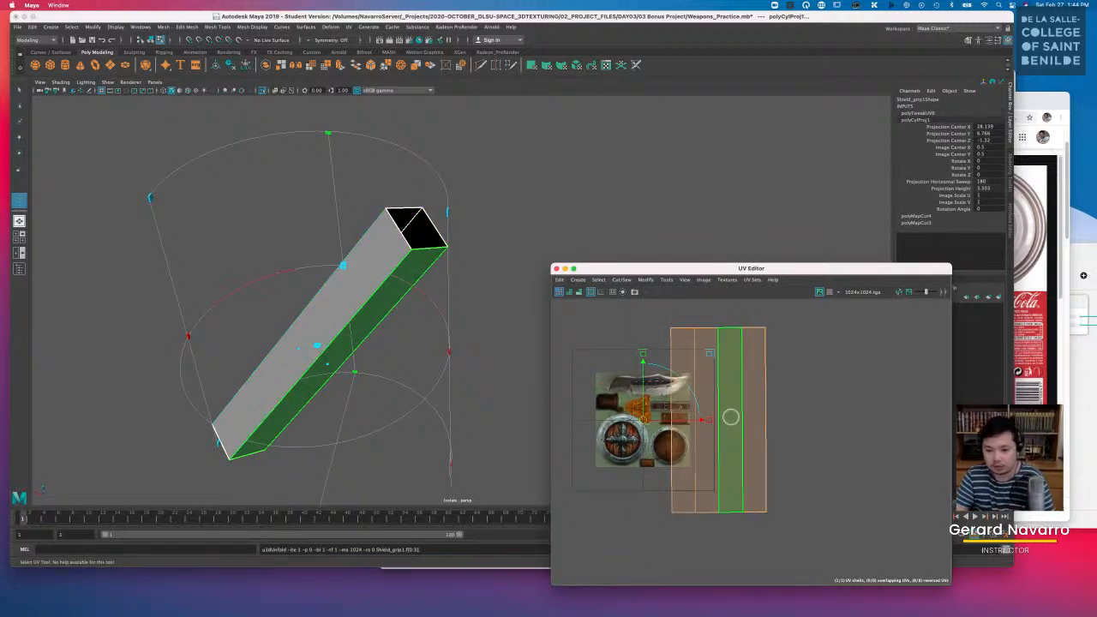
Step: Turn off the grip's isolation and display the scene with textures
{"action": "left_click_drag", "start_coordinate": [726, 268], "coordinate": [758, 252]}
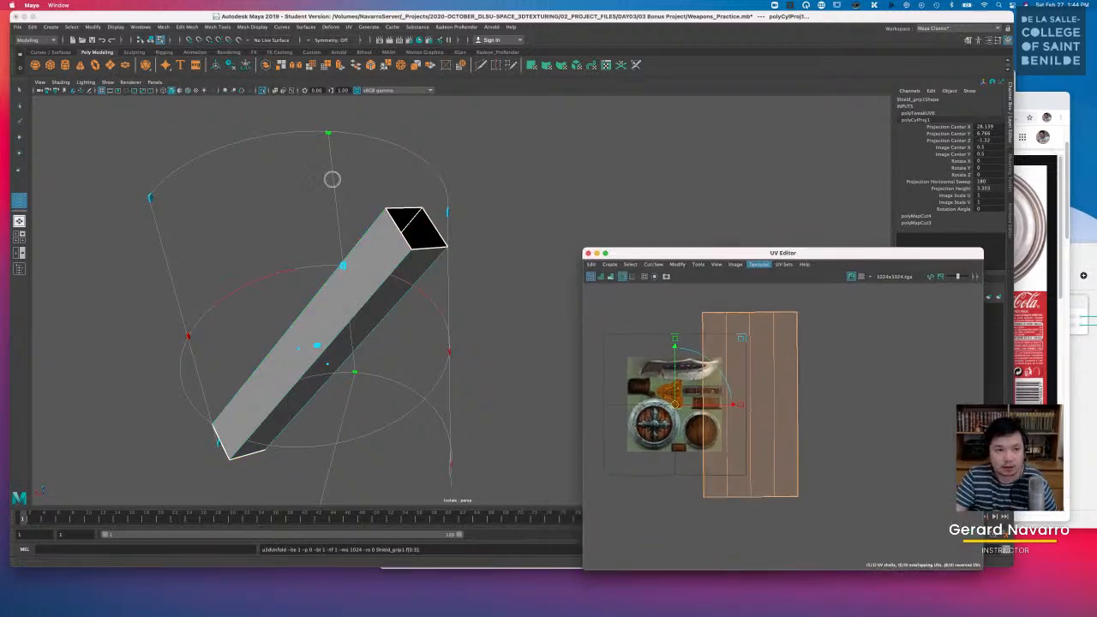
{"action": "left_click", "coordinate": [108, 82]}
{"action": "mouse_move", "coordinate": [120, 97]}
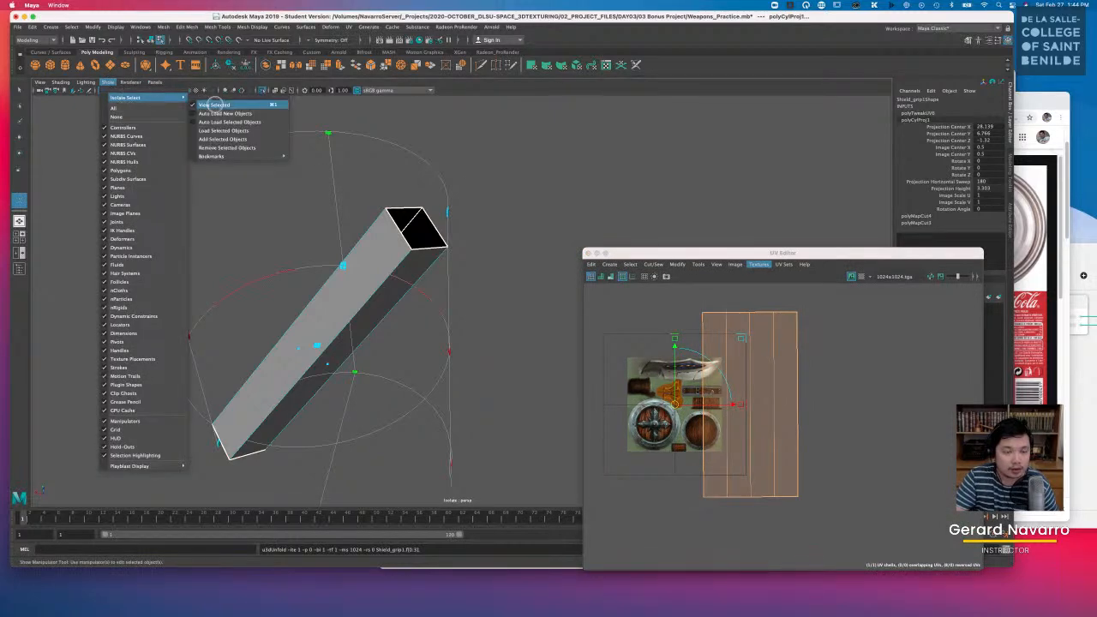
{"action": "left_click", "coordinate": [219, 105]}
{"action": "middle_click_drag", "start_coordinate": [482, 270], "coordinate": [483, 277], "text": "alt"}
{"action": "left_click_drag", "start_coordinate": [482, 277], "coordinate": [500, 260], "text": "alt"}
{"action": "key", "text": "6"}
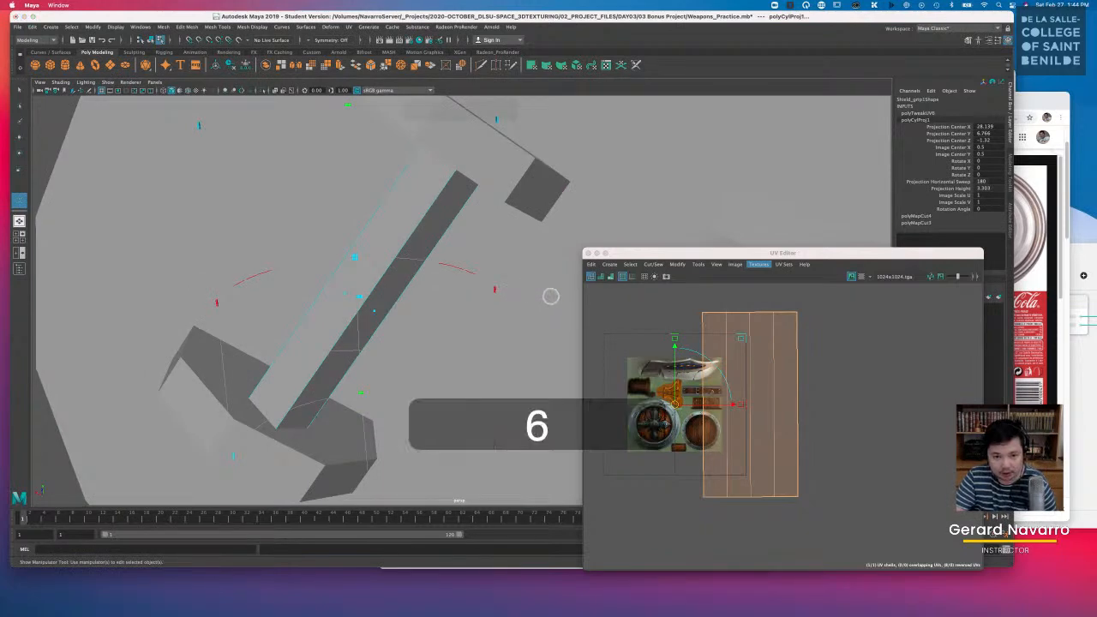
Step: Select the grip's whole UV shell and rotate it 90 degrees so its long side runs horizontally
{"action": "scroll", "coordinate": [738, 371], "scroll_direction": "up", "scroll_amount": 2}
{"action": "middle_click_drag", "start_coordinate": [750, 360], "coordinate": [784, 353], "text": "alt"}
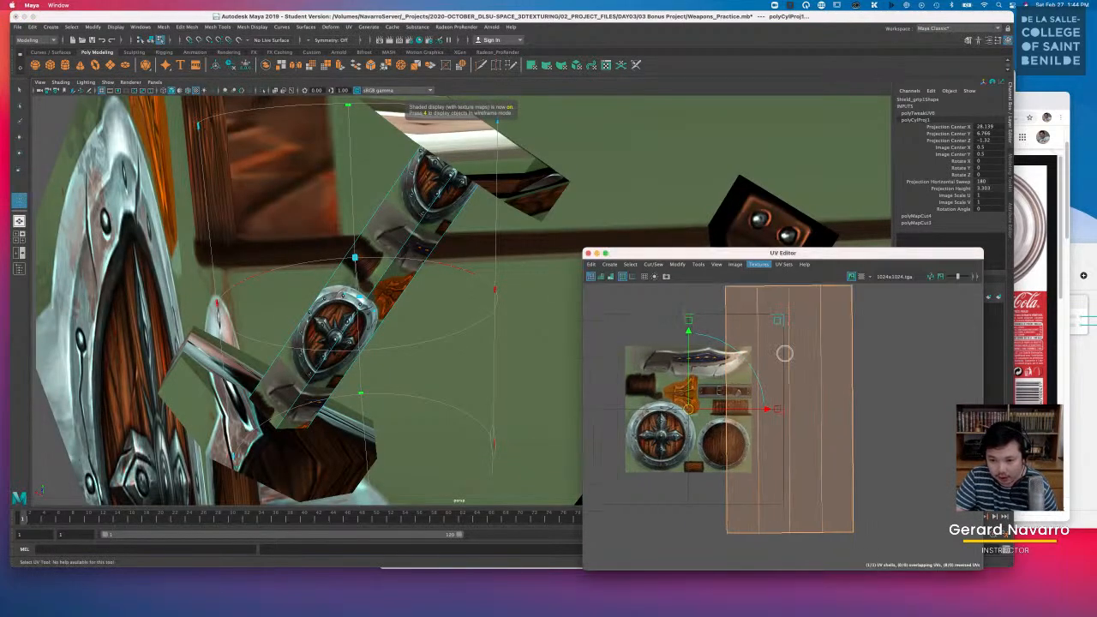
{"action": "left_click", "coordinate": [868, 351]}
{"action": "right_click_drag", "start_coordinate": [837, 359], "coordinate": [810, 348]}
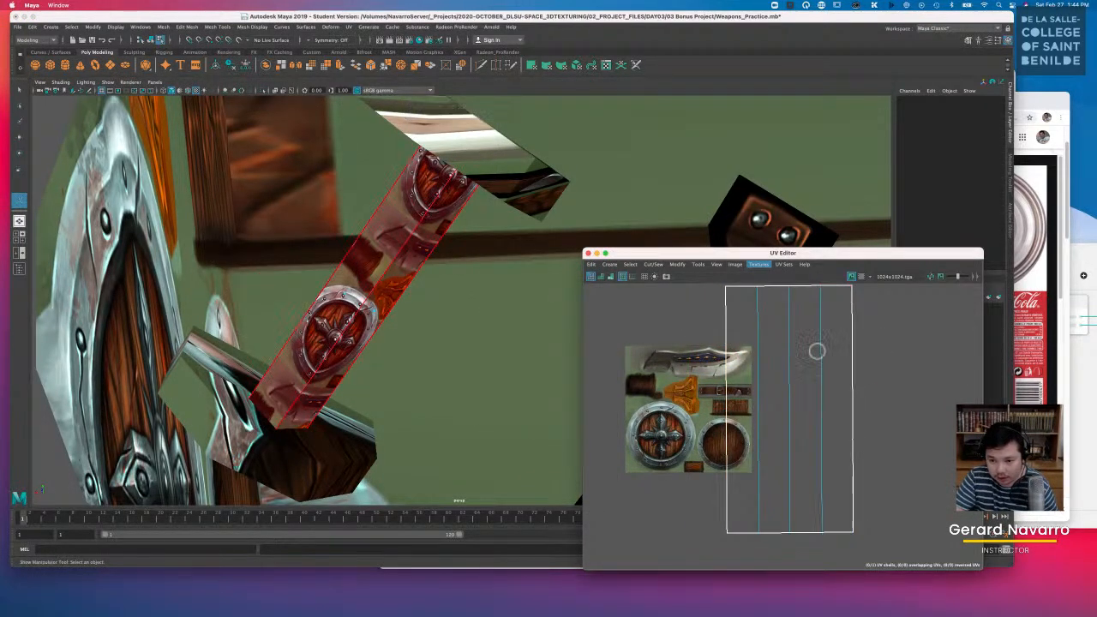
{"action": "left_click", "coordinate": [811, 350]}
{"action": "key", "text": "r"}
{"action": "key", "text": "e"}
{"action": "left_click_drag", "start_coordinate": [815, 365], "coordinate": [839, 435]}
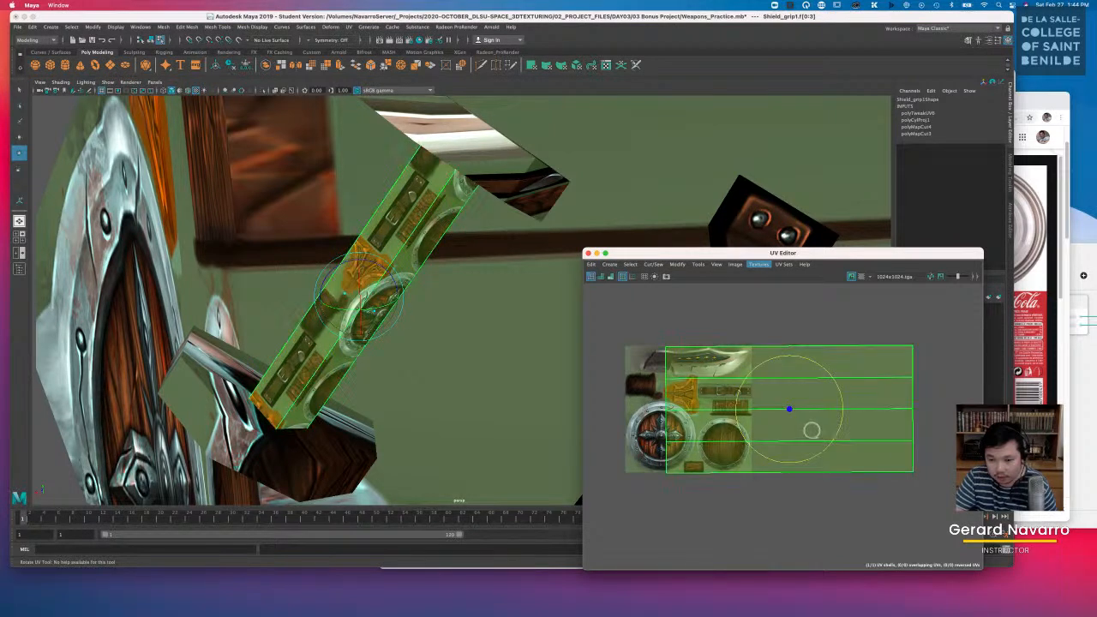
Step: Scale down the grip's UV shell, fit it onto the small wooden plank near the texture's lower edge, and return to object mode
{"action": "key", "text": "r"}
{"action": "left_click_drag", "start_coordinate": [789, 409], "coordinate": [696, 470]}
{"action": "key", "text": "w"}
{"action": "right_click_drag", "start_coordinate": [696, 470], "coordinate": [828, 472], "text": "alt"}
{"action": "middle_click_drag", "start_coordinate": [736, 454], "coordinate": [779, 426], "text": "alt"}
{"action": "right_click_drag", "start_coordinate": [715, 428], "coordinate": [859, 470], "text": "alt"}
{"action": "right_click_drag", "start_coordinate": [736, 452], "coordinate": [765, 453], "text": "alt"}
{"action": "left_click_drag", "start_coordinate": [736, 451], "coordinate": [706, 443]}
{"action": "key", "text": "r"}
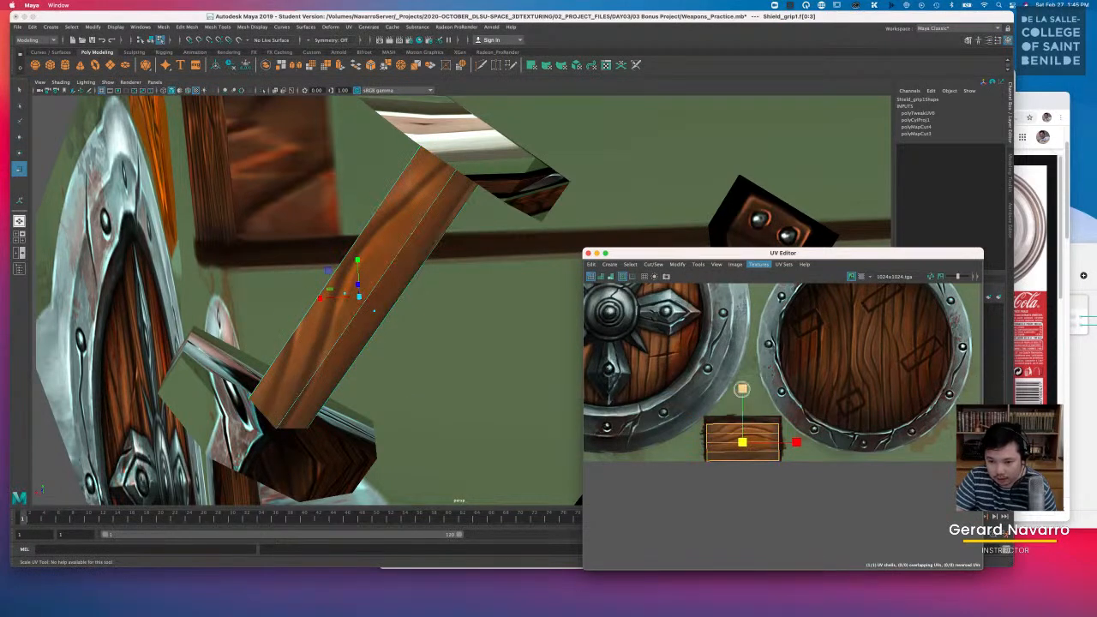
{"action": "key", "text": "w"}
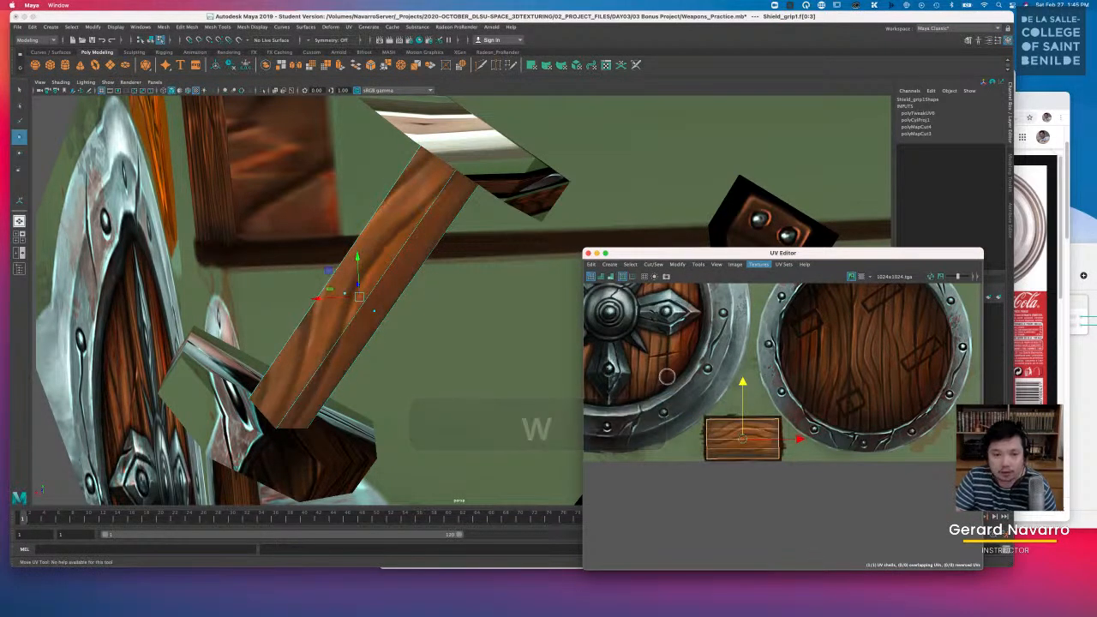
{"action": "key", "text": "q"}
{"action": "right_click", "coordinate": [414, 231]}
{"action": "left_click", "coordinate": [424, 221]}
Step: Isolate the upper grip holder on the shield being mapped to examine its shape, and restore the full scene
{"action": "left_click_drag", "start_coordinate": [460, 269], "coordinate": [257, 146], "text": "alt"}
{"action": "left_click", "coordinate": [406, 244]}
{"action": "left_click", "coordinate": [86, 82]}
{"action": "mouse_move", "coordinate": [108, 82]}
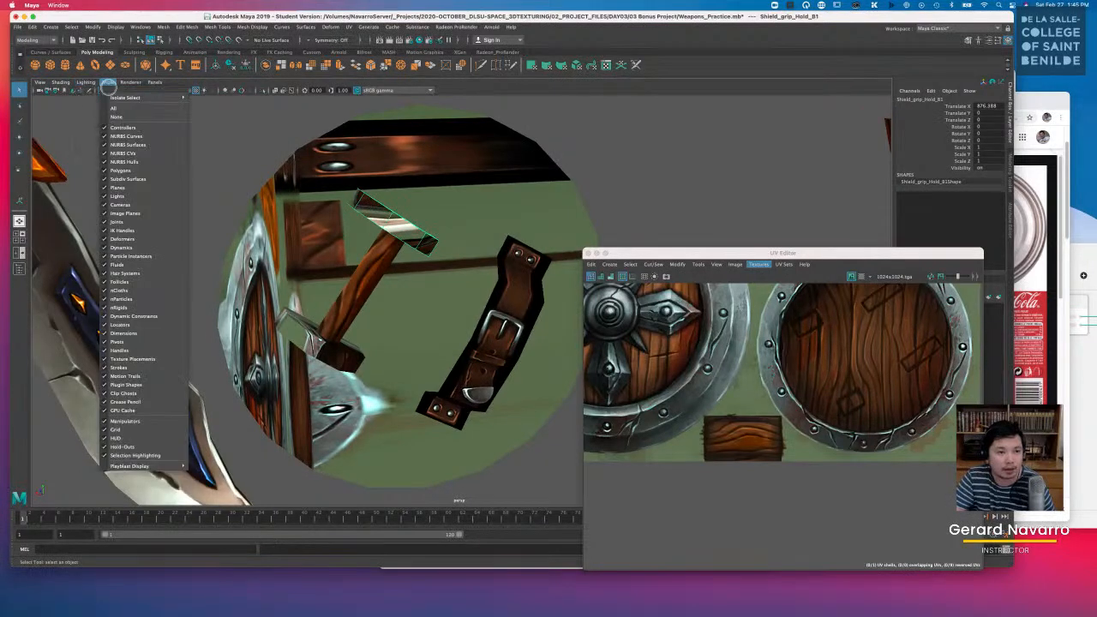
{"action": "mouse_move", "coordinate": [128, 99]}
{"action": "left_click", "coordinate": [224, 101]}
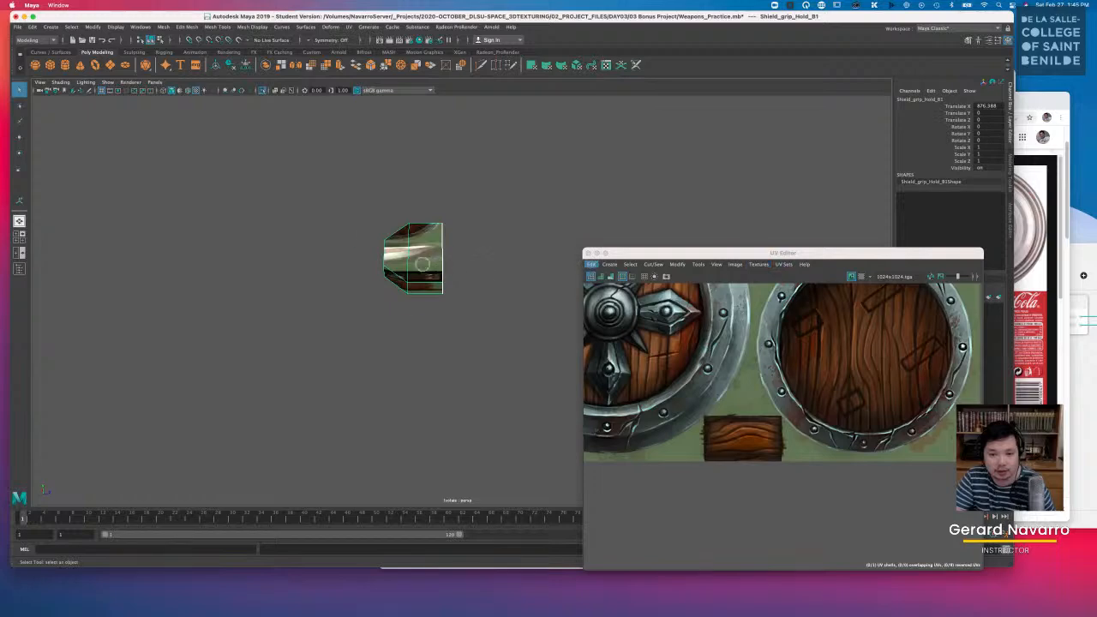
{"action": "left_click_drag", "start_coordinate": [360, 206], "coordinate": [214, 122], "text": "alt"}
{"action": "left_click", "coordinate": [108, 82]}
{"action": "mouse_move", "coordinate": [152, 98]}
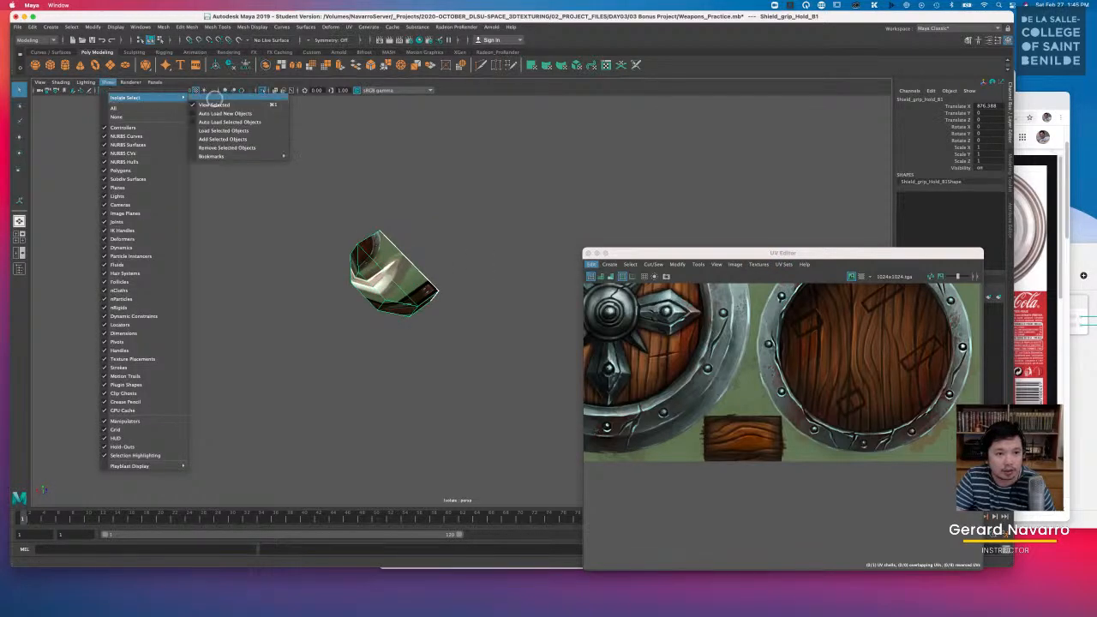
{"action": "left_click", "coordinate": [220, 104]}
Step: Select the matching grip holder on the already textured shield and examine its UV layout on the wood texture
{"action": "left_click_drag", "start_coordinate": [429, 215], "coordinate": [298, 187], "text": "alt"}
{"action": "left_click", "coordinate": [365, 246]}
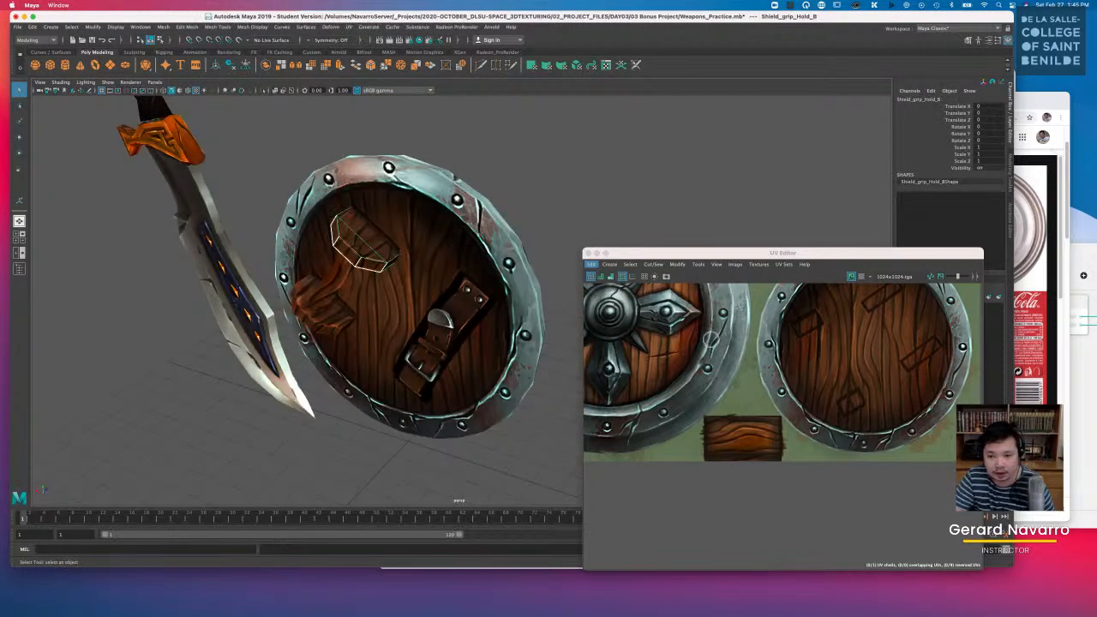
{"action": "scroll", "coordinate": [735, 354], "scroll_direction": "down", "scroll_amount": 5}
{"action": "scroll", "coordinate": [836, 398], "scroll_direction": "up", "scroll_amount": 2}
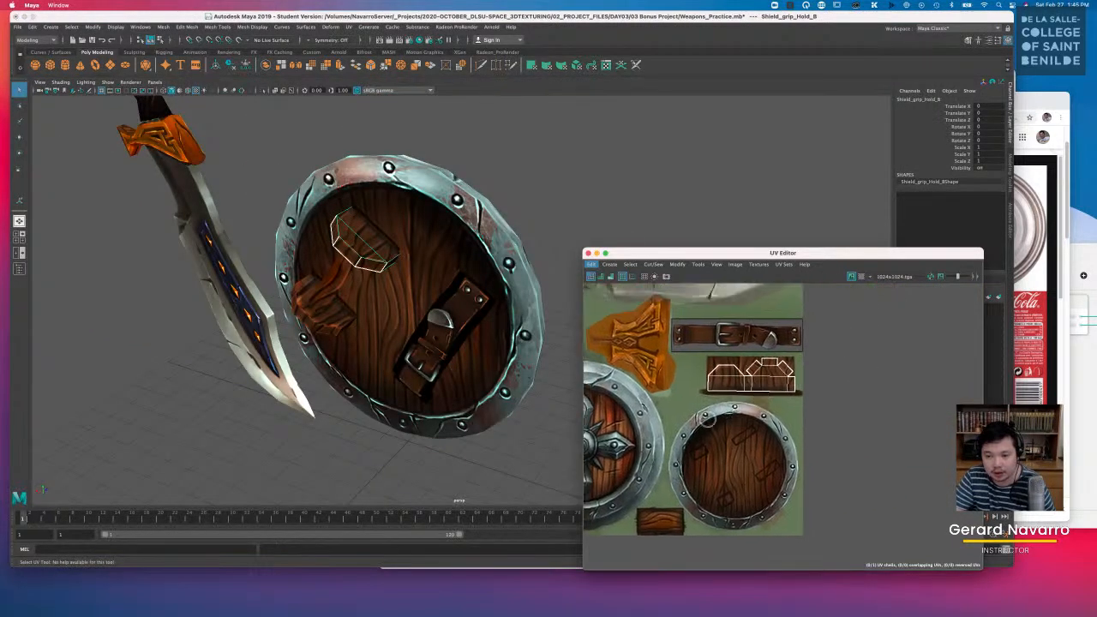
{"action": "scroll", "coordinate": [731, 375], "scroll_direction": "up", "scroll_amount": 5}
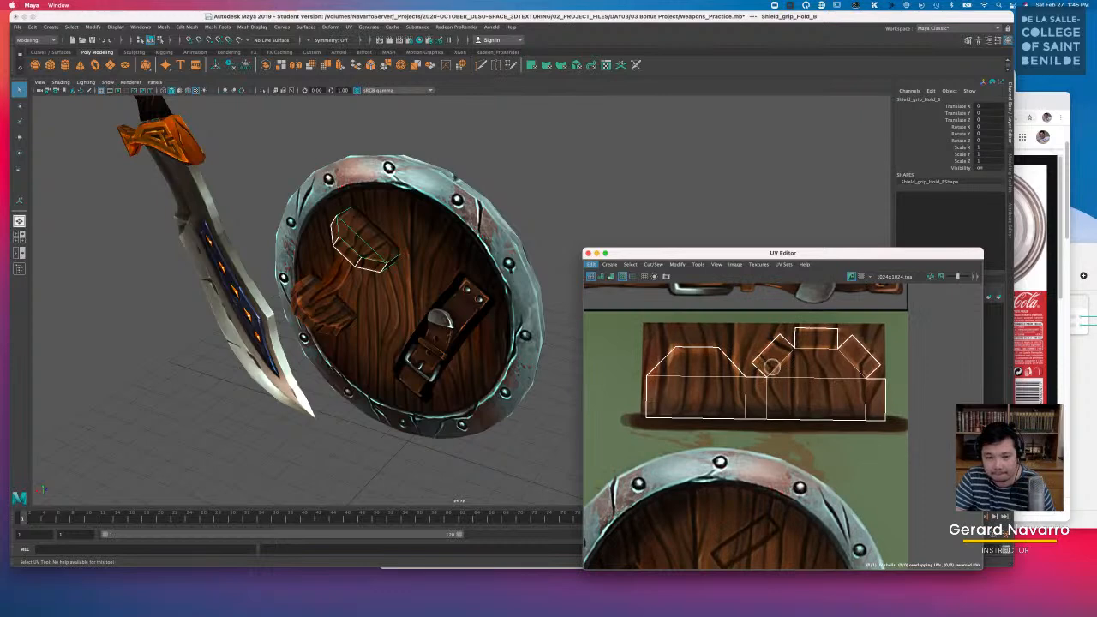
Step: Isolate the textured shield's grip holder to examine where its UV seams run, and restore the full scene
{"action": "left_click_drag", "start_coordinate": [357, 260], "coordinate": [386, 267], "text": "alt"}
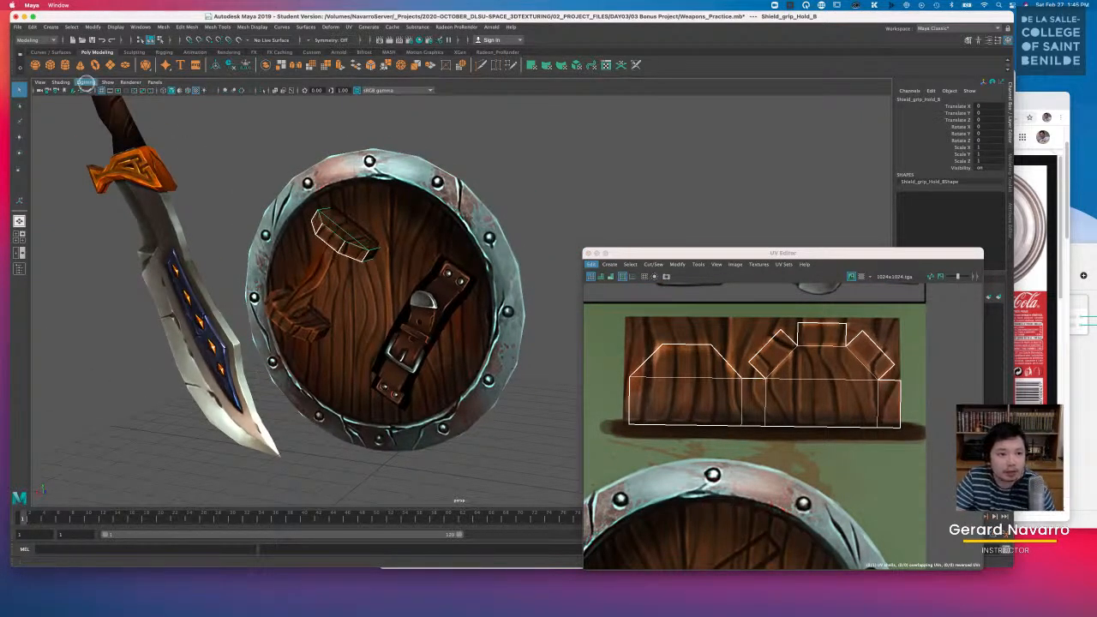
{"action": "left_click", "coordinate": [83, 82]}
{"action": "left_click", "coordinate": [107, 82]}
{"action": "mouse_move", "coordinate": [112, 98]}
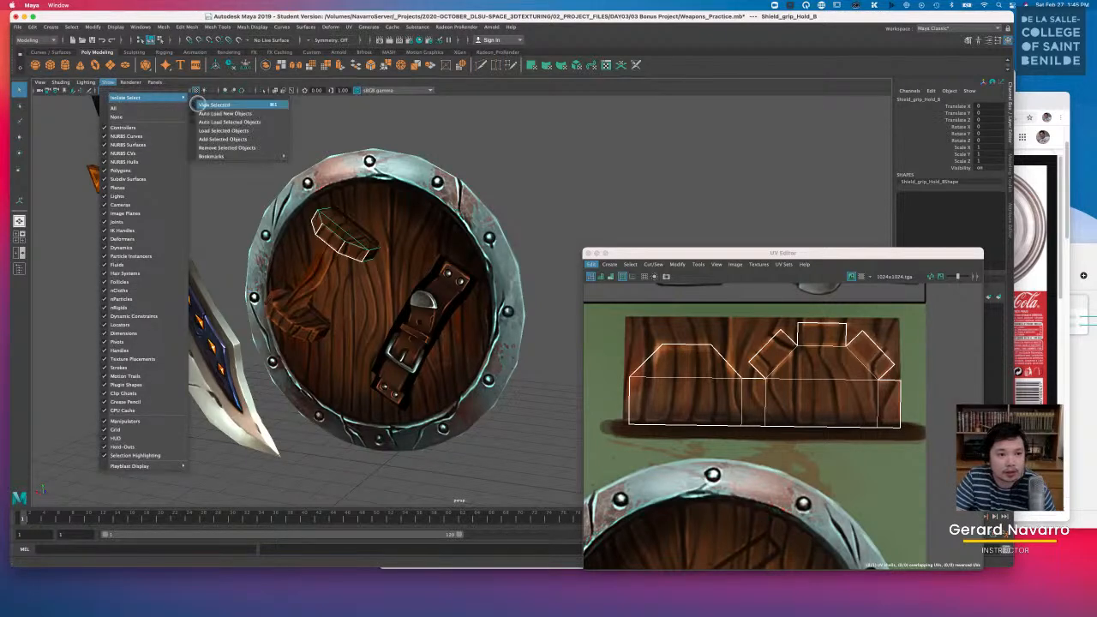
{"action": "left_click", "coordinate": [210, 98]}
{"action": "left_click_drag", "start_coordinate": [386, 242], "coordinate": [391, 318], "text": "alt"}
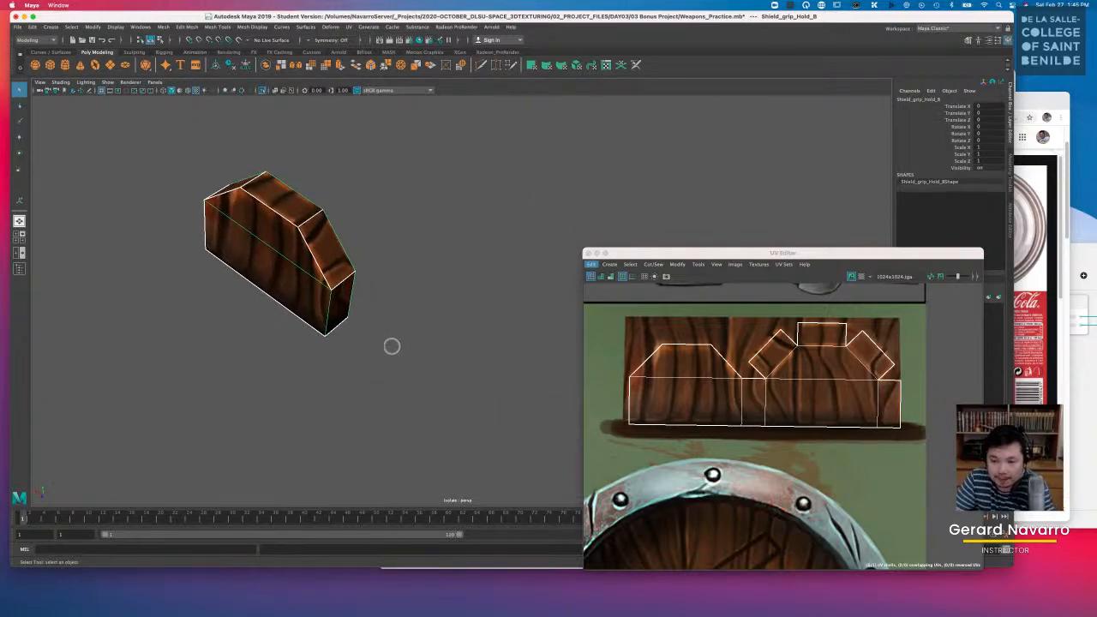
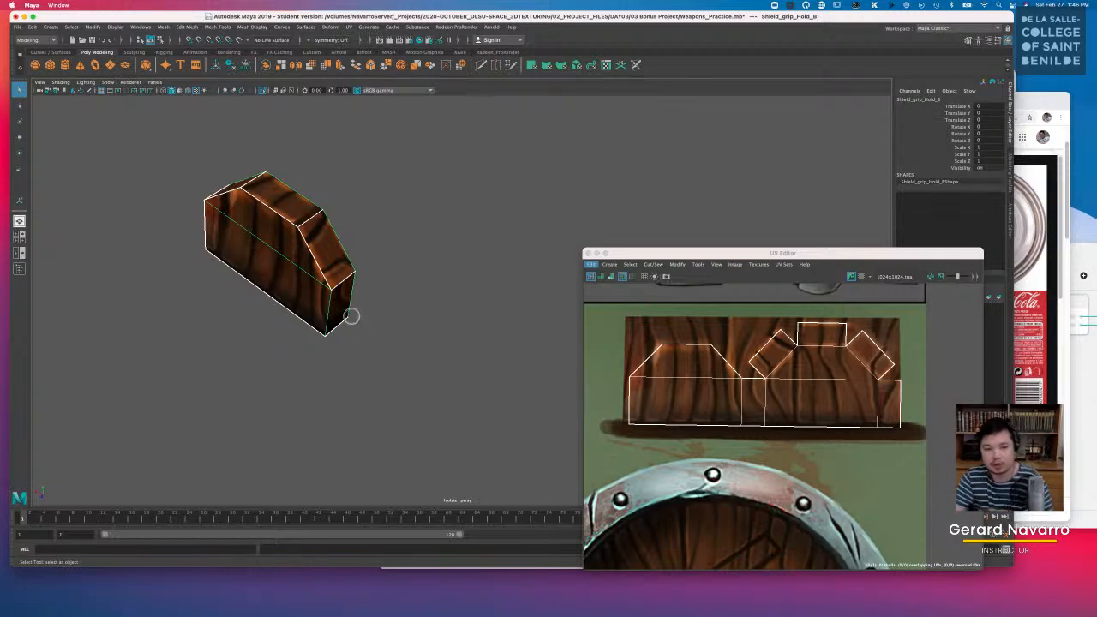
{"action": "left_click_drag", "start_coordinate": [300, 308], "coordinate": [308, 319], "text": "alt"}
{"action": "left_click_drag", "start_coordinate": [376, 461], "coordinate": [393, 409], "text": "alt"}
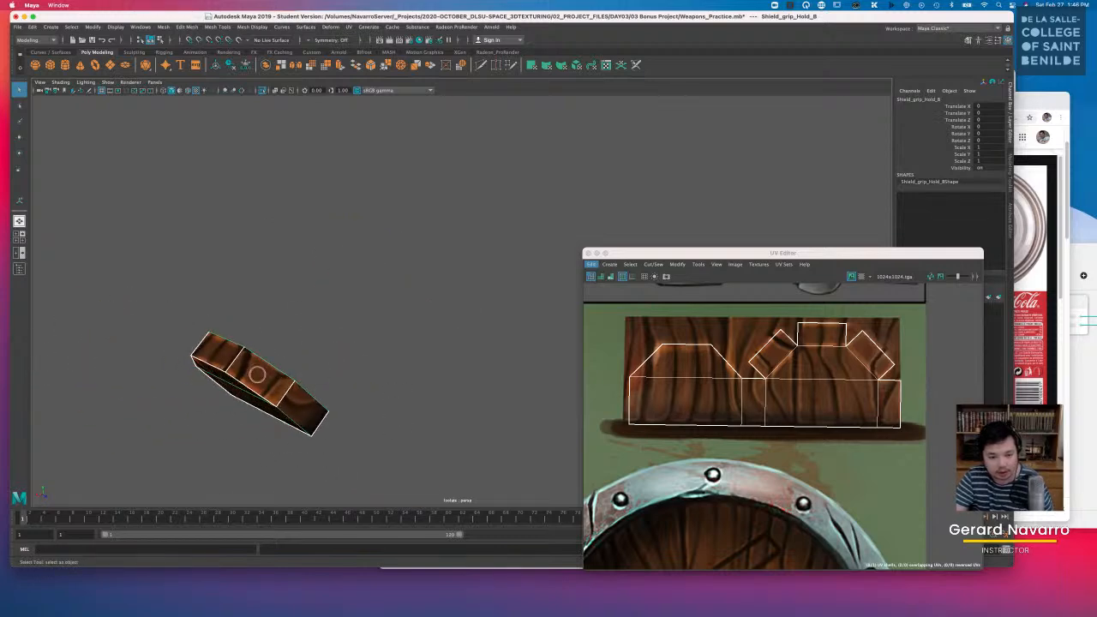
{"action": "left_click_drag", "start_coordinate": [219, 351], "coordinate": [344, 334], "text": "alt"}
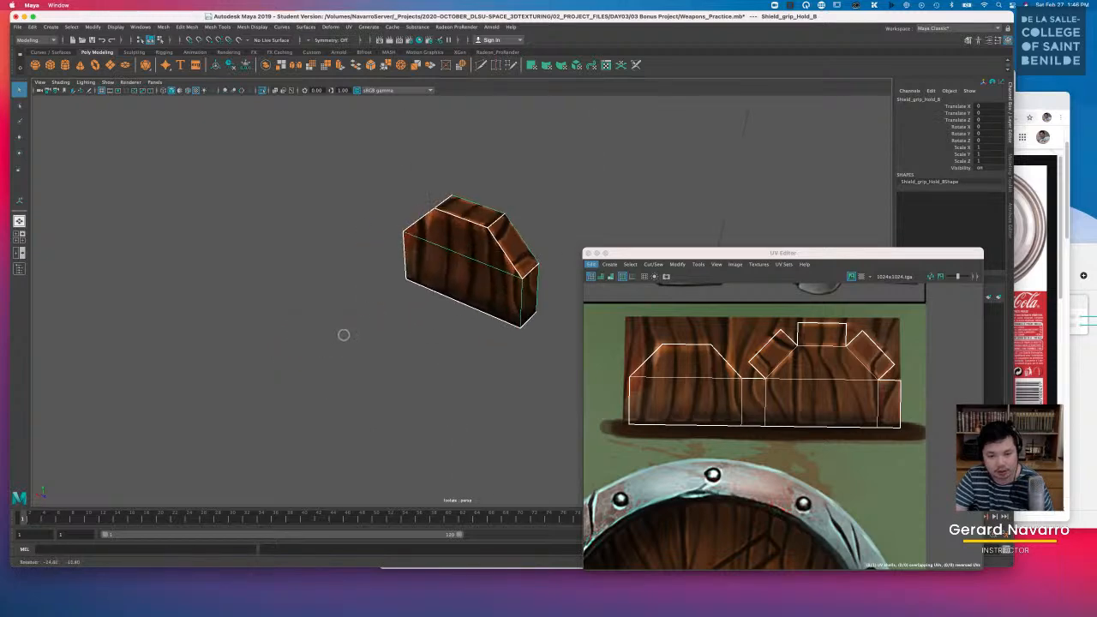
{"action": "left_click_drag", "start_coordinate": [412, 330], "coordinate": [394, 336], "text": "alt"}
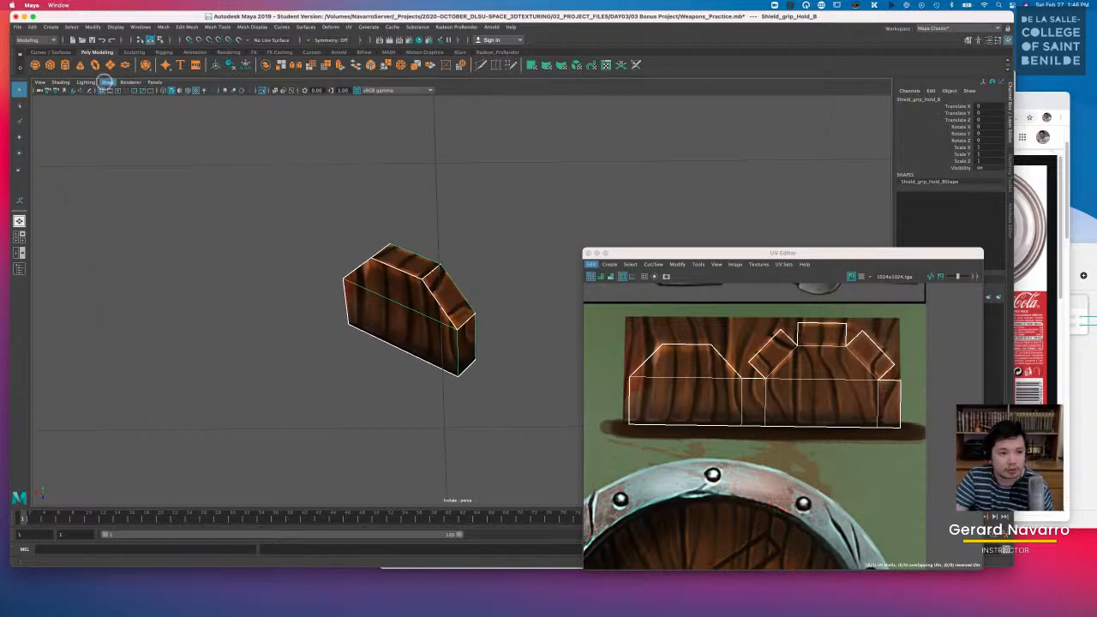
{"action": "left_click", "coordinate": [108, 83]}
{"action": "left_click", "coordinate": [215, 98]}
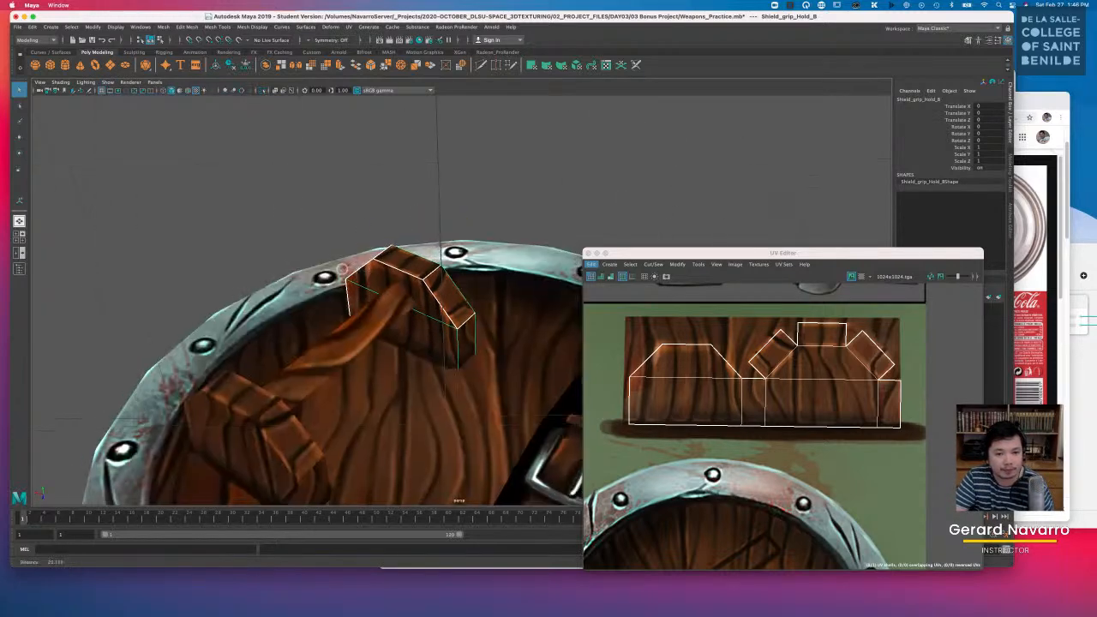
Step: Select the upper grip holder on the shield still being mapped and isolate it
{"action": "middle_click_drag", "start_coordinate": [412, 214], "coordinate": [463, 181], "text": "alt"}
{"action": "right_click_drag", "start_coordinate": [462, 181], "coordinate": [252, 237], "text": "alt"}
{"action": "left_click_drag", "start_coordinate": [252, 236], "coordinate": [351, 299], "text": "alt"}
{"action": "right_click_drag", "start_coordinate": [351, 299], "coordinate": [430, 375], "text": "alt"}
{"action": "left_click_drag", "start_coordinate": [431, 376], "coordinate": [356, 359], "text": "alt"}
{"action": "right_click_drag", "start_coordinate": [327, 348], "coordinate": [342, 343], "text": "alt"}
{"action": "left_click", "coordinate": [288, 321]}
{"action": "left_click_drag", "start_coordinate": [262, 313], "coordinate": [258, 267], "text": "alt"}
{"action": "left_click", "coordinate": [258, 268]}
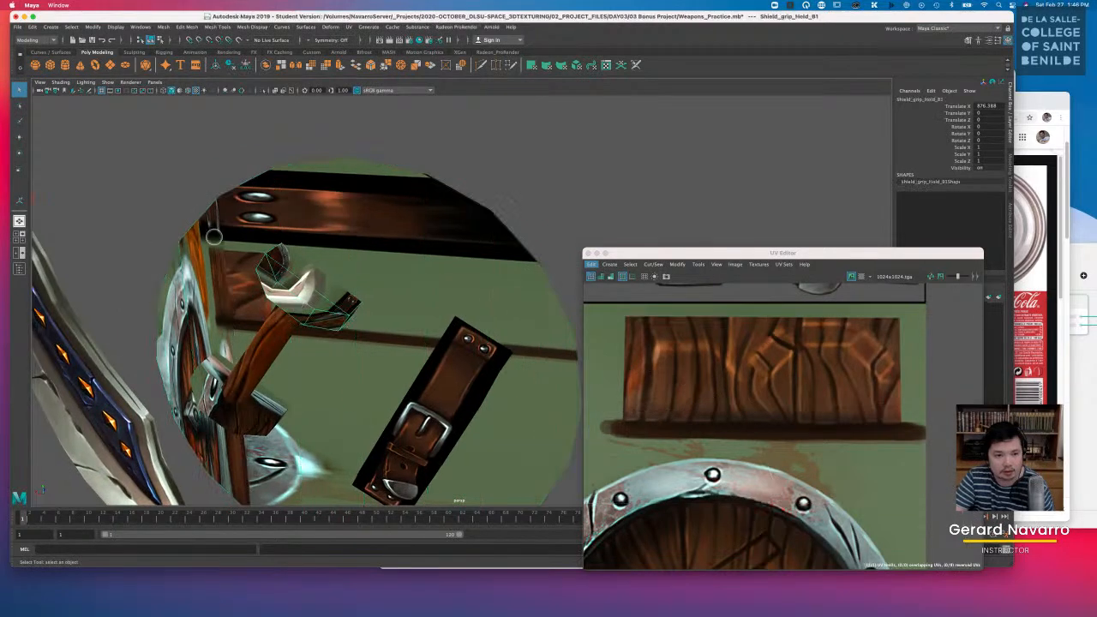
{"action": "left_click", "coordinate": [107, 81]}
{"action": "mouse_move", "coordinate": [128, 97]}
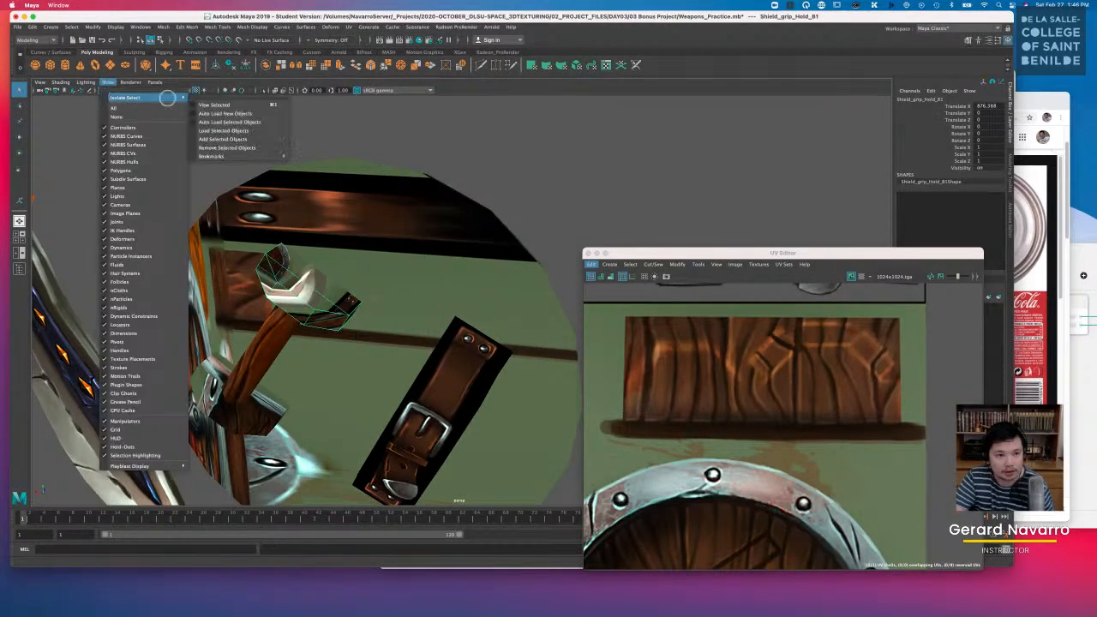
{"action": "left_click", "coordinate": [197, 104]}
{"action": "left_click_drag", "start_coordinate": [292, 317], "coordinate": [416, 338], "text": "alt"}
Step: In wireframe, select seam edges around the holder's flat base and along one side's outline, and cut the UVs there
{"action": "key", "text": "4"}
{"action": "right_click", "coordinate": [326, 315]}
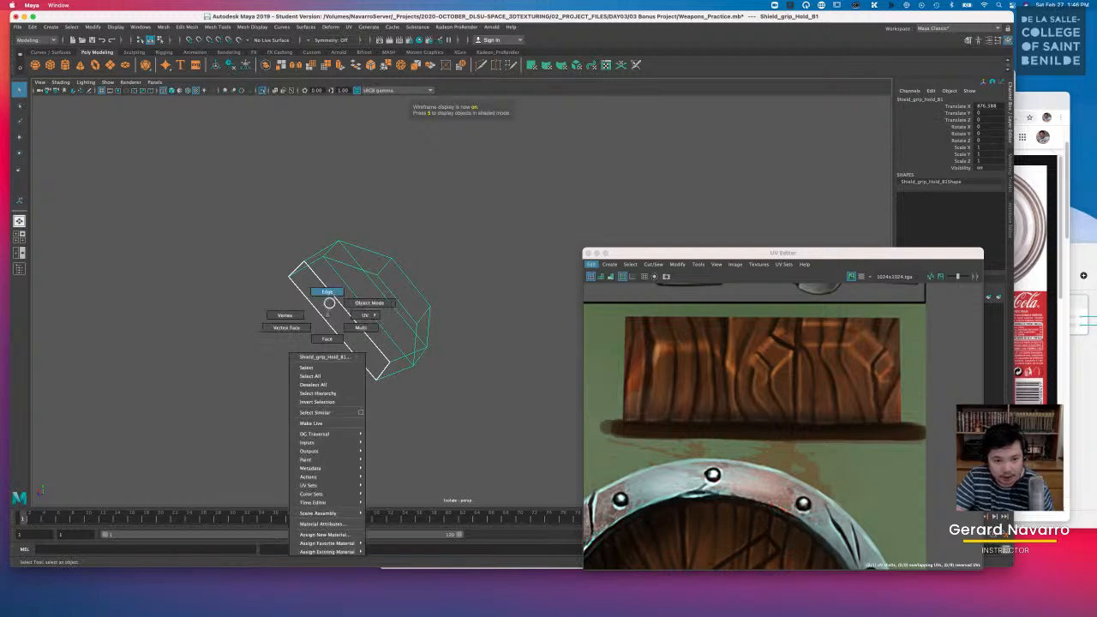
{"action": "left_click", "coordinate": [311, 309]}
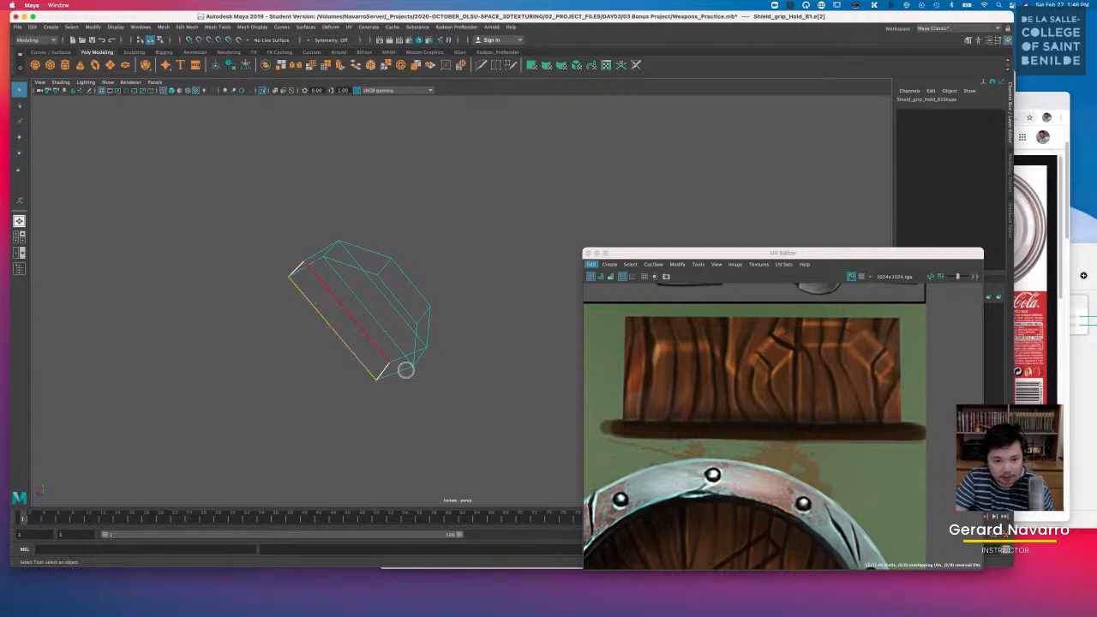
{"action": "left_click", "coordinate": [311, 265], "text": "shift"}
{"action": "left_click", "coordinate": [339, 262], "text": "shift"}
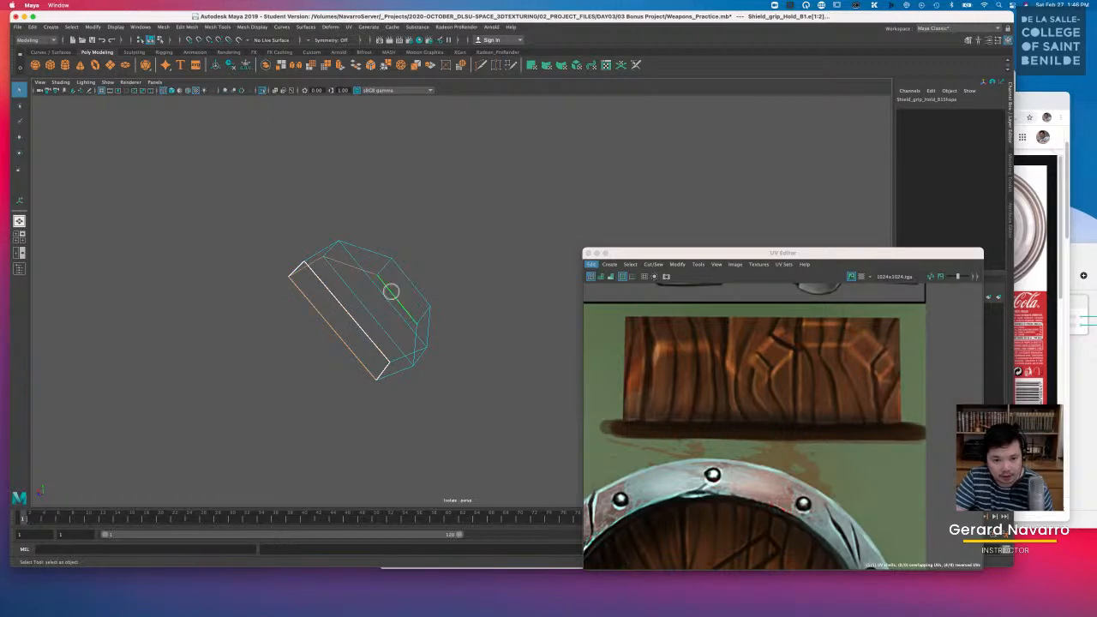
{"action": "left_click", "coordinate": [387, 382], "text": "shift"}
{"action": "left_click_drag", "start_coordinate": [382, 386], "coordinate": [357, 337], "text": "alt"}
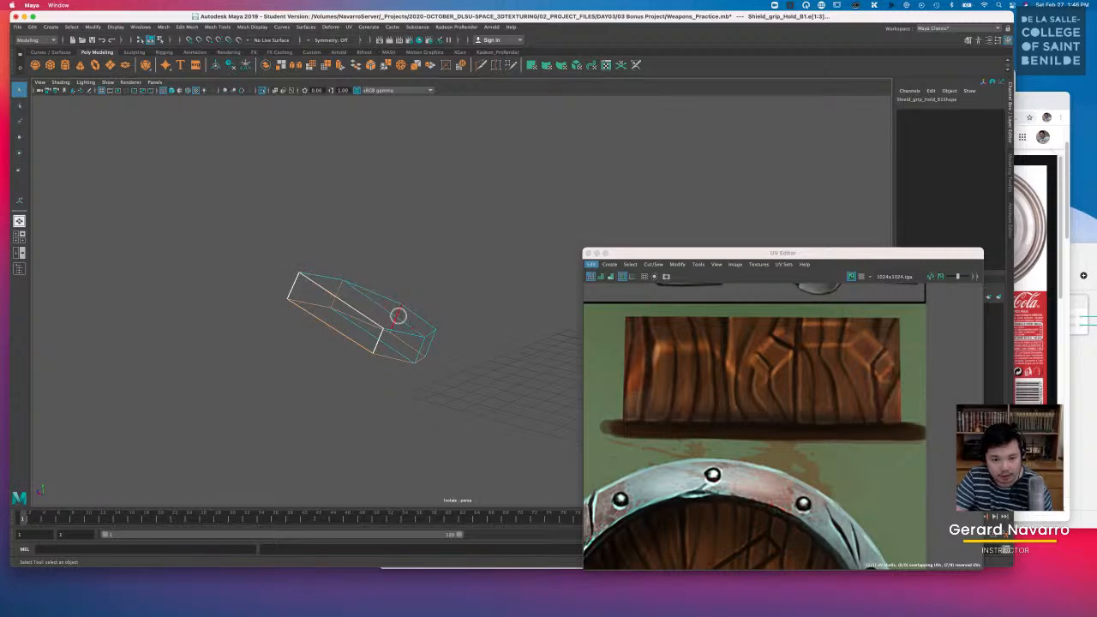
{"action": "left_click_drag", "start_coordinate": [436, 332], "coordinate": [403, 332], "text": "alt"}
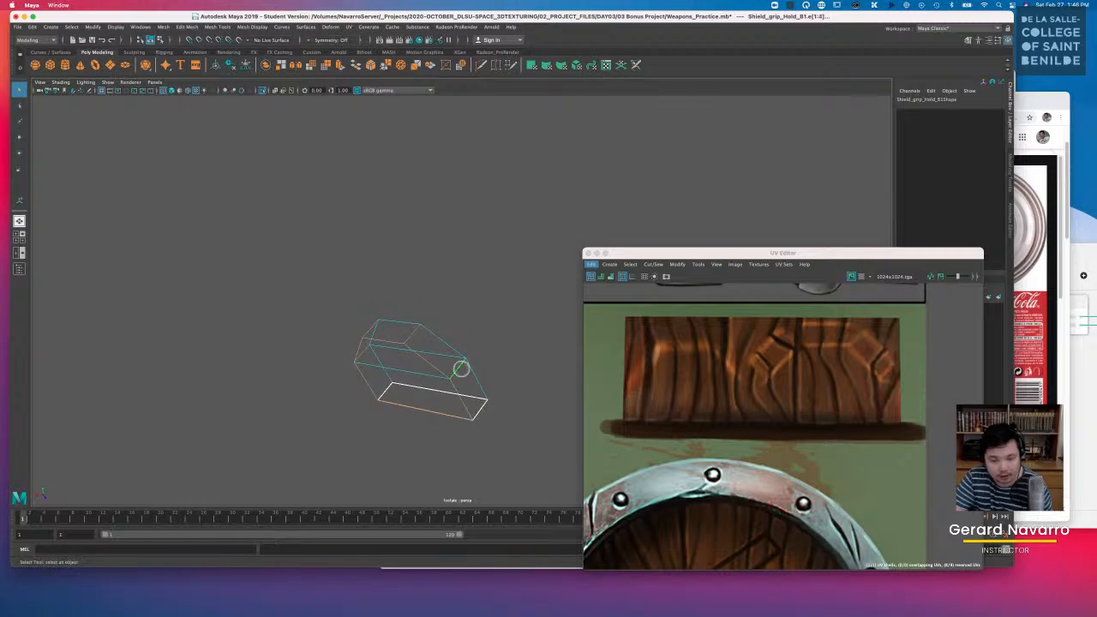
{"action": "left_click", "coordinate": [459, 366], "text": "shift"}
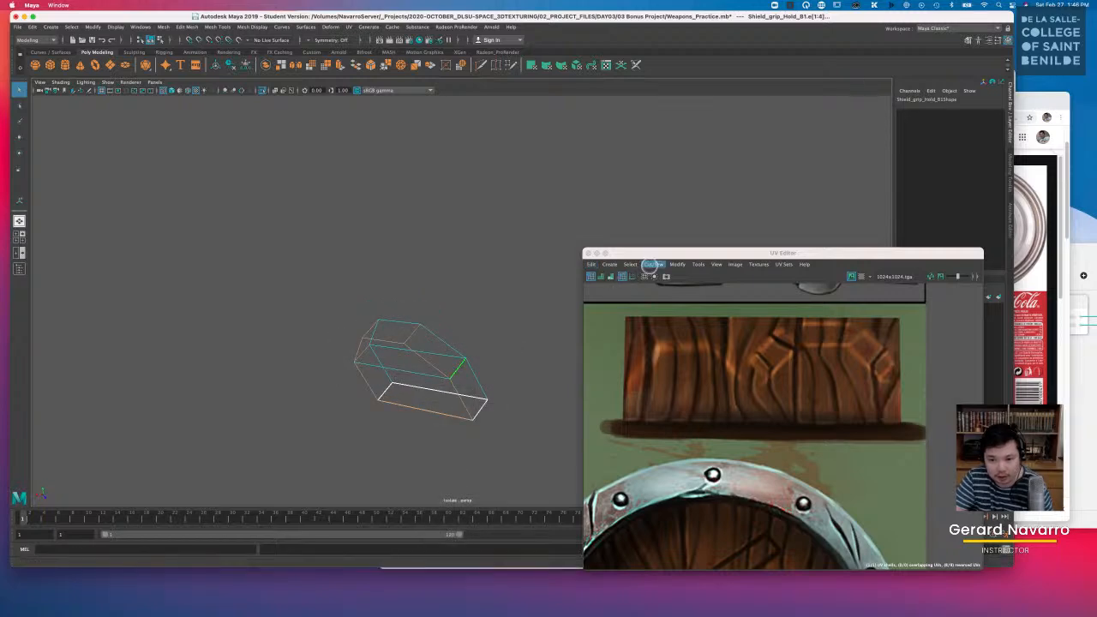
{"action": "left_click", "coordinate": [653, 264]}
{"action": "left_click", "coordinate": [664, 309]}
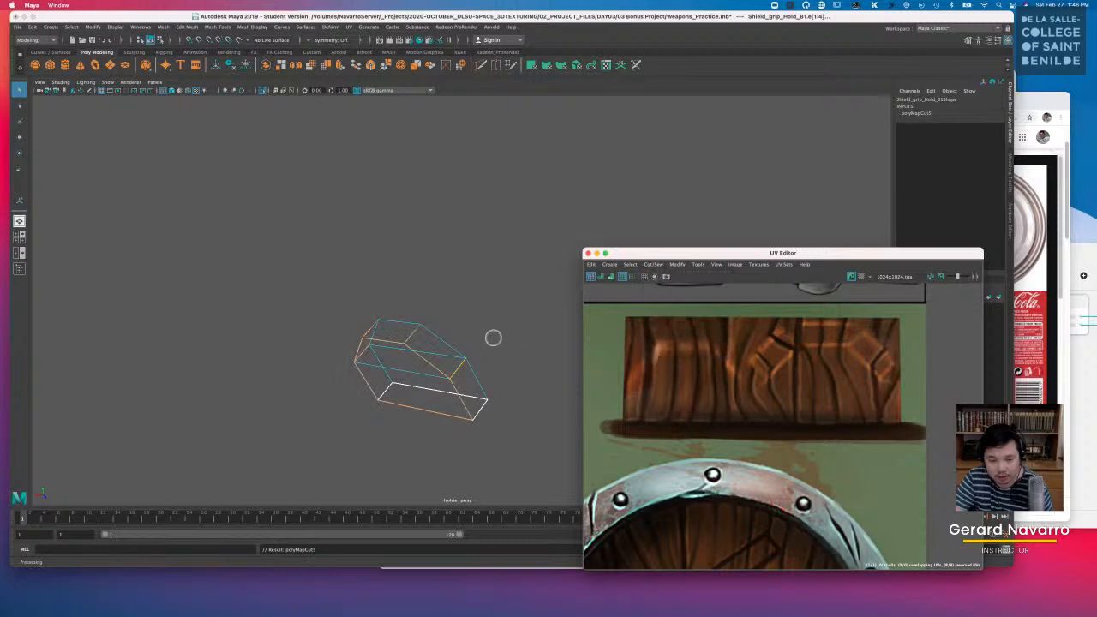
Step: Try to map the holder with a cylindrical UV projection and unfold it, and undo both operations
{"action": "left_click_drag", "start_coordinate": [492, 355], "coordinate": [455, 353], "text": "alt"}
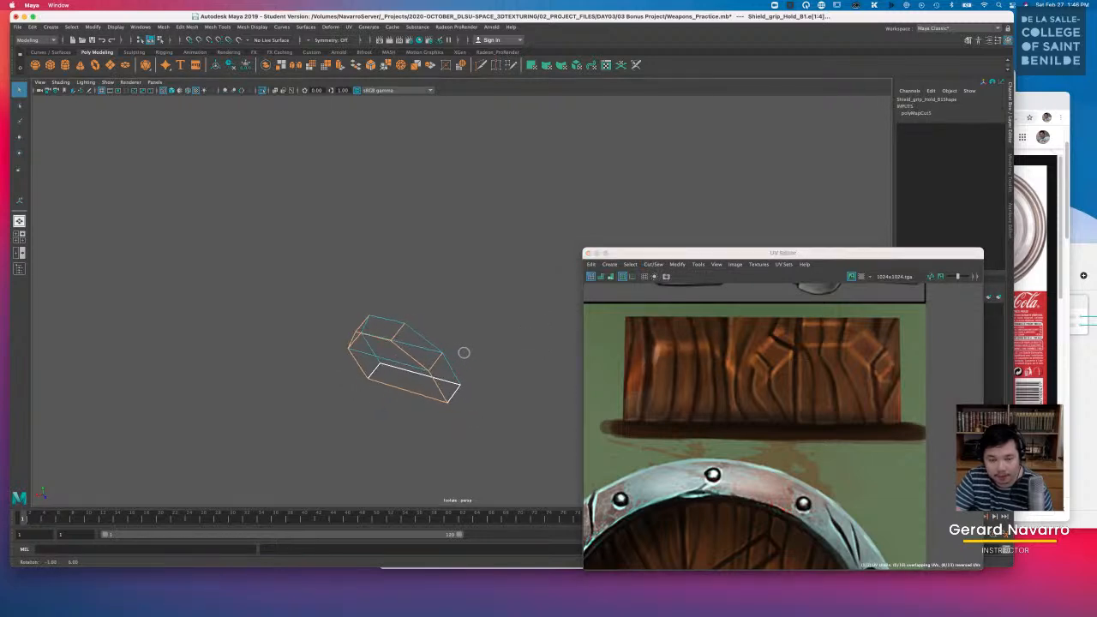
{"action": "right_click_drag", "start_coordinate": [439, 357], "coordinate": [470, 283]}
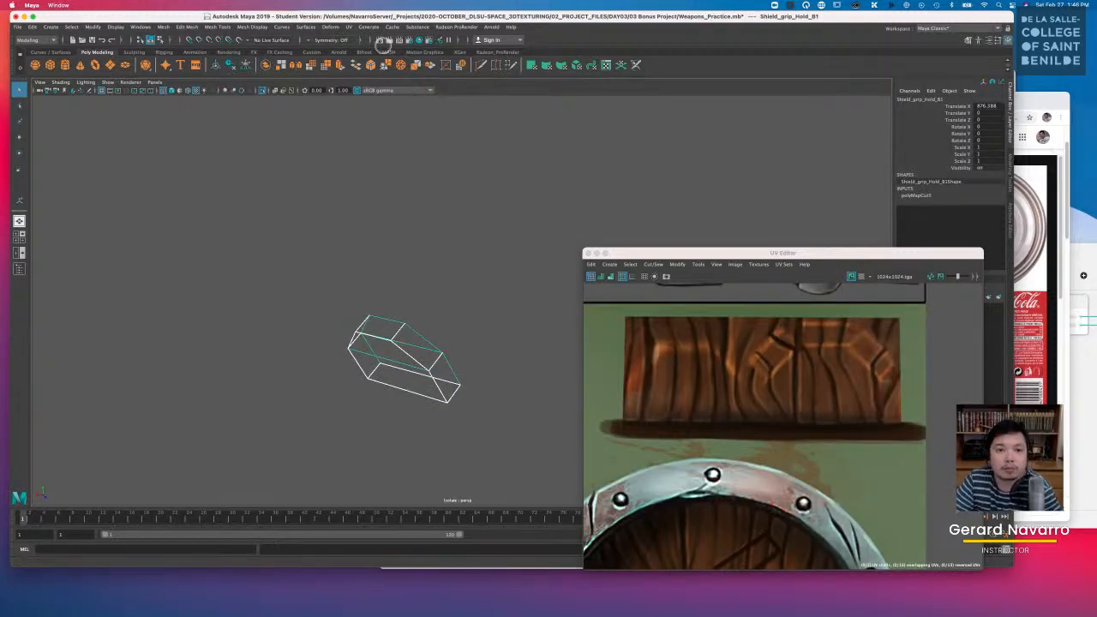
{"action": "left_click", "coordinate": [349, 26]}
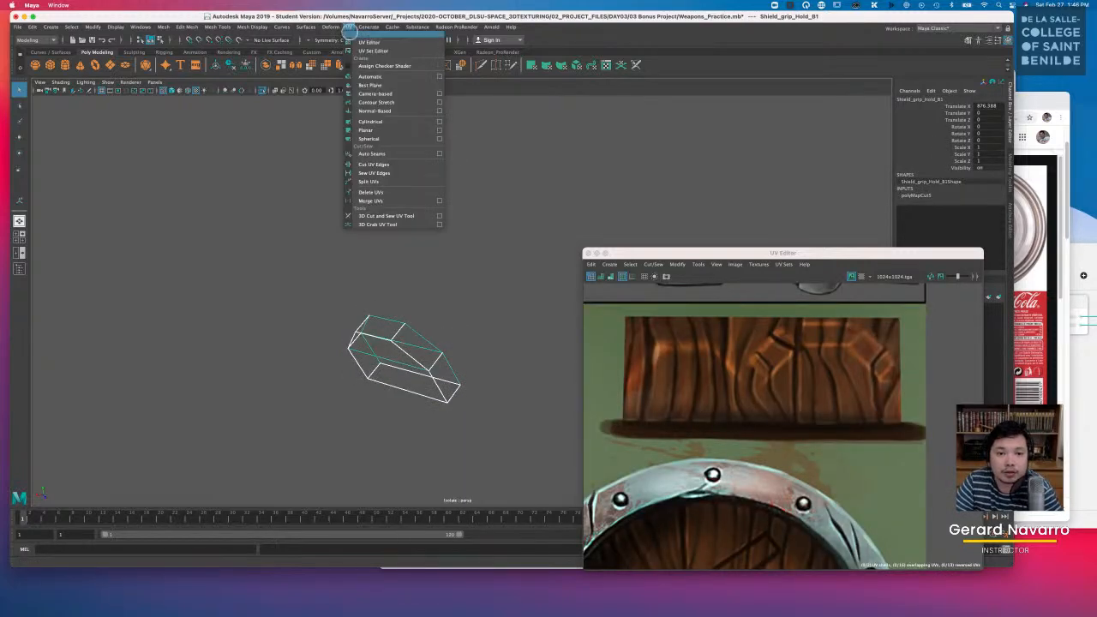
{"action": "left_click", "coordinate": [391, 122]}
{"action": "scroll", "coordinate": [849, 428], "scroll_direction": "down", "scroll_amount": 5}
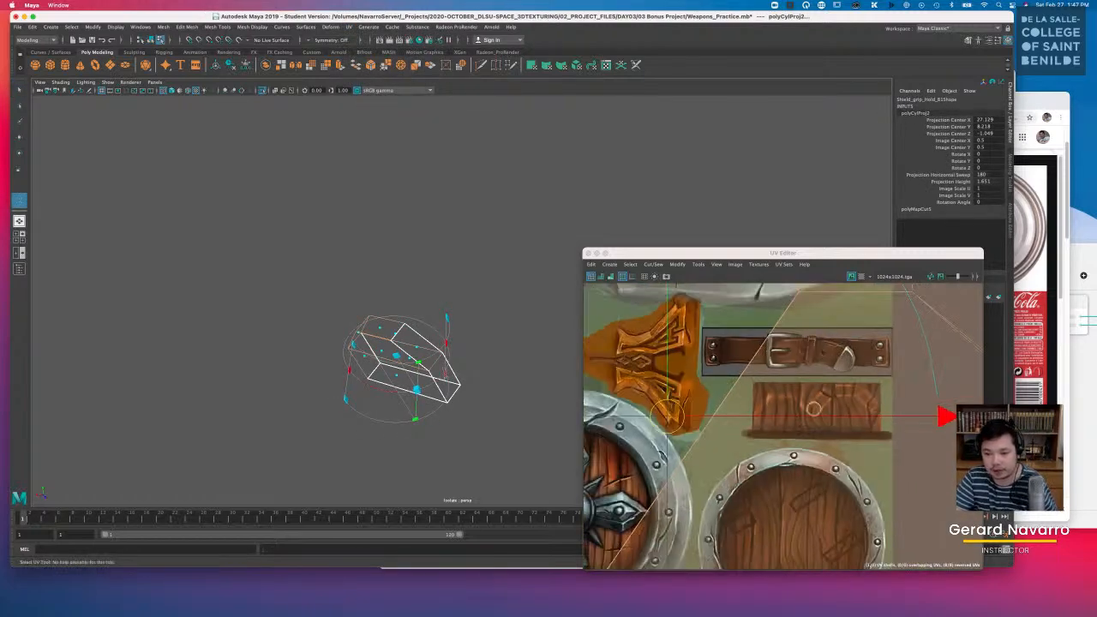
{"action": "scroll", "coordinate": [595, 355], "scroll_direction": "down", "scroll_amount": 4}
{"action": "middle_click_drag", "start_coordinate": [924, 412], "coordinate": [815, 389], "text": "alt"}
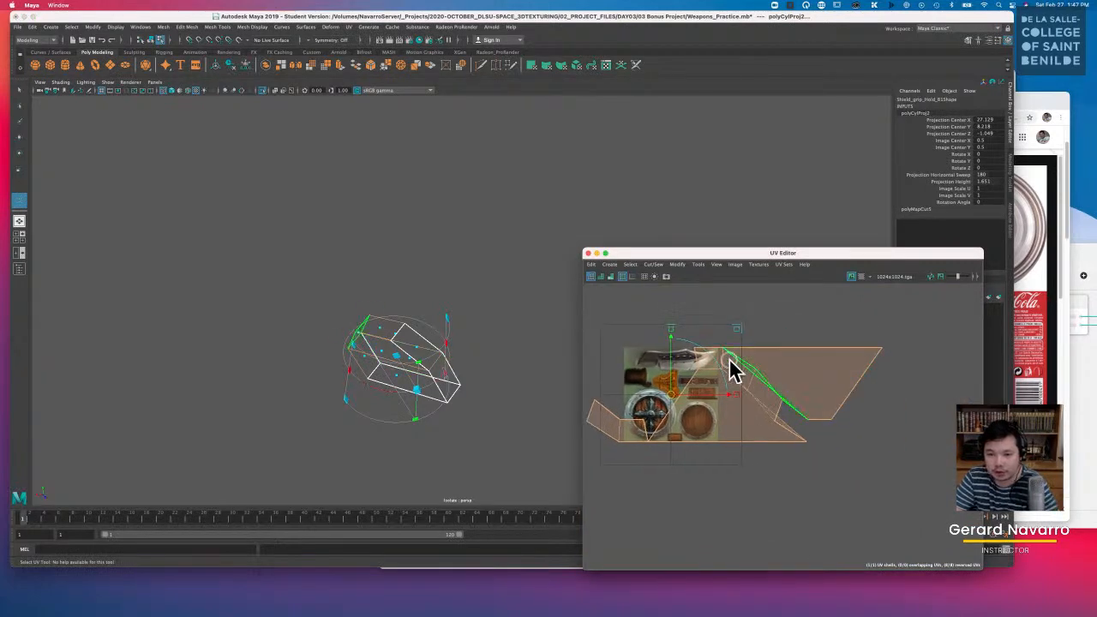
{"action": "left_click", "coordinate": [677, 264]}
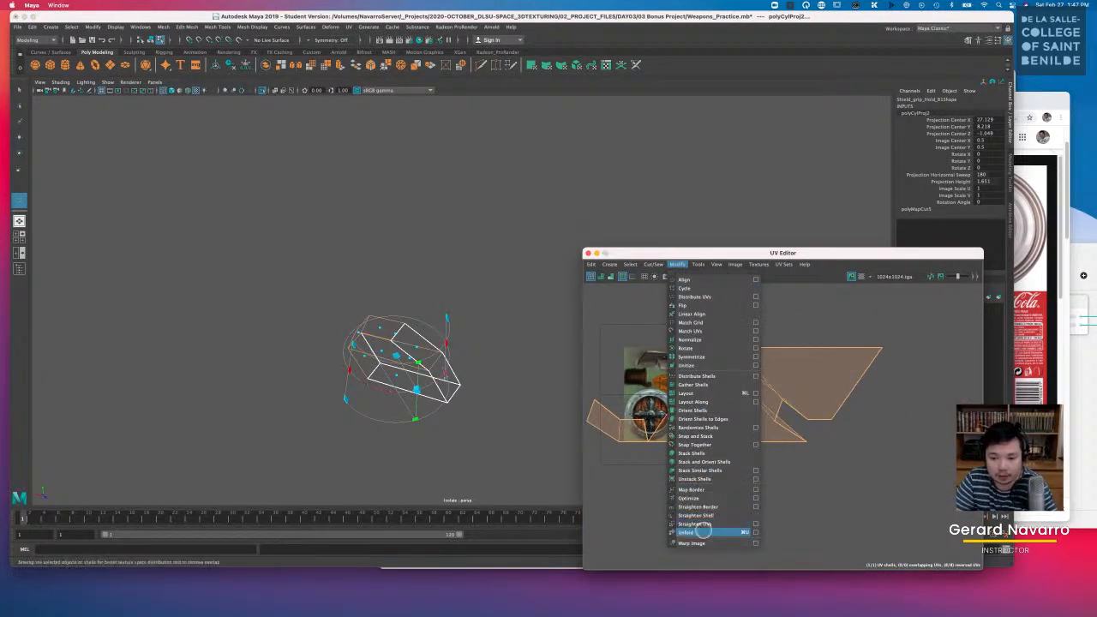
{"action": "left_click", "coordinate": [701, 532]}
{"action": "left_click_drag", "start_coordinate": [487, 371], "coordinate": [522, 348], "text": "alt"}
{"action": "key", "text": "super+z"}
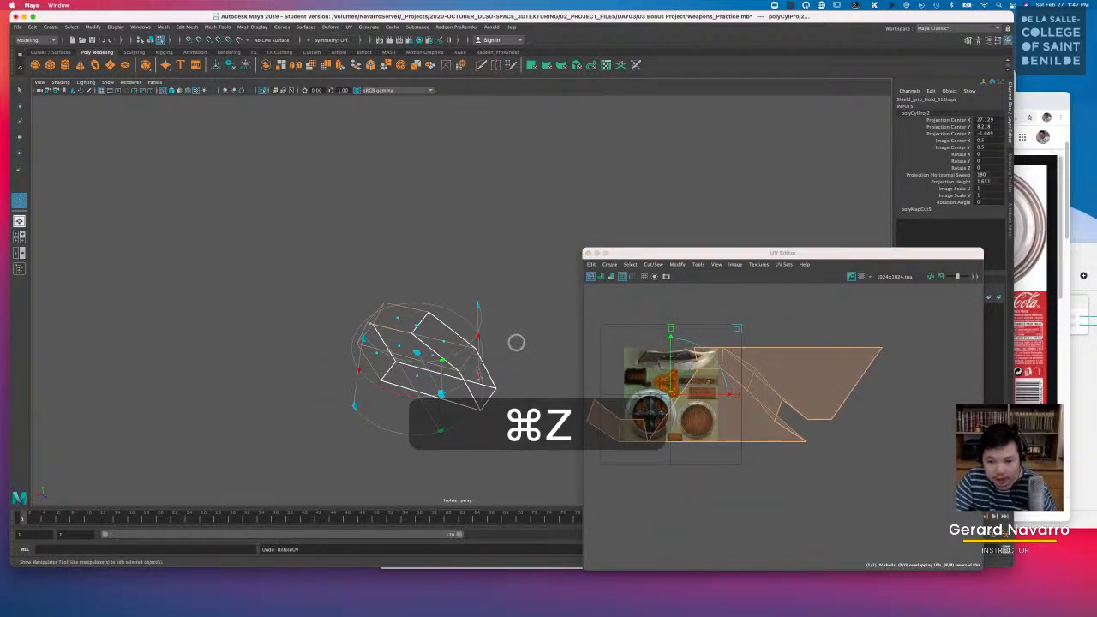
{"action": "key", "text": "super+z"}
Step: Turn off the isolation and select the textured shield's grip holder to compare its UV seams
{"action": "left_click_drag", "start_coordinate": [512, 331], "coordinate": [479, 331], "text": "alt"}
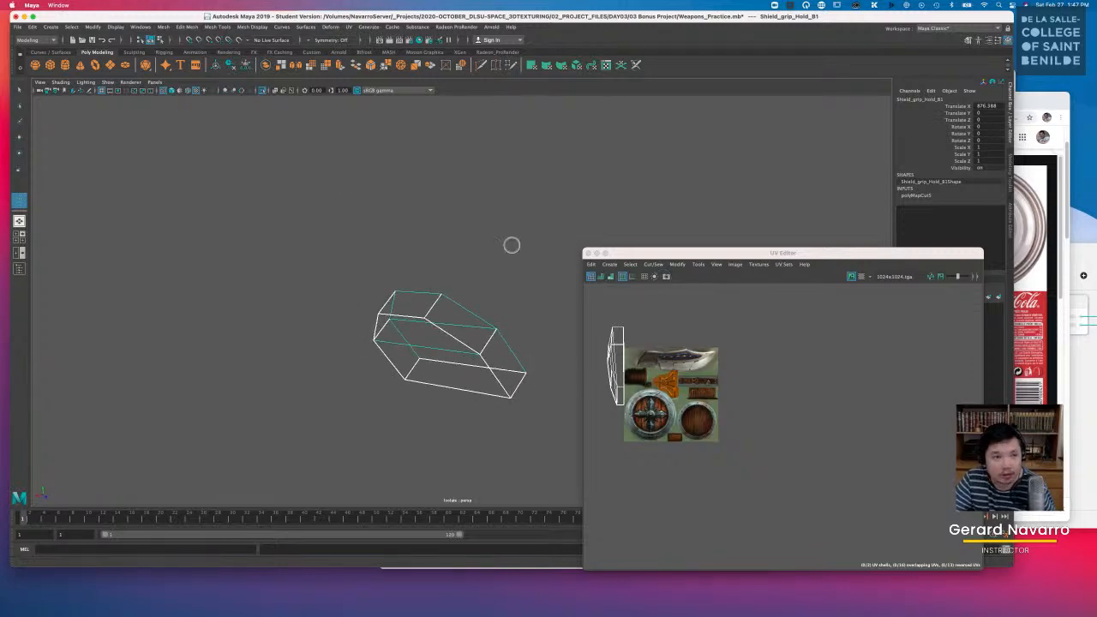
{"action": "left_click", "coordinate": [108, 82]}
{"action": "left_click", "coordinate": [193, 103]}
{"action": "left_click_drag", "start_coordinate": [526, 232], "coordinate": [578, 367], "text": "alt"}
{"action": "left_click", "coordinate": [509, 296]}
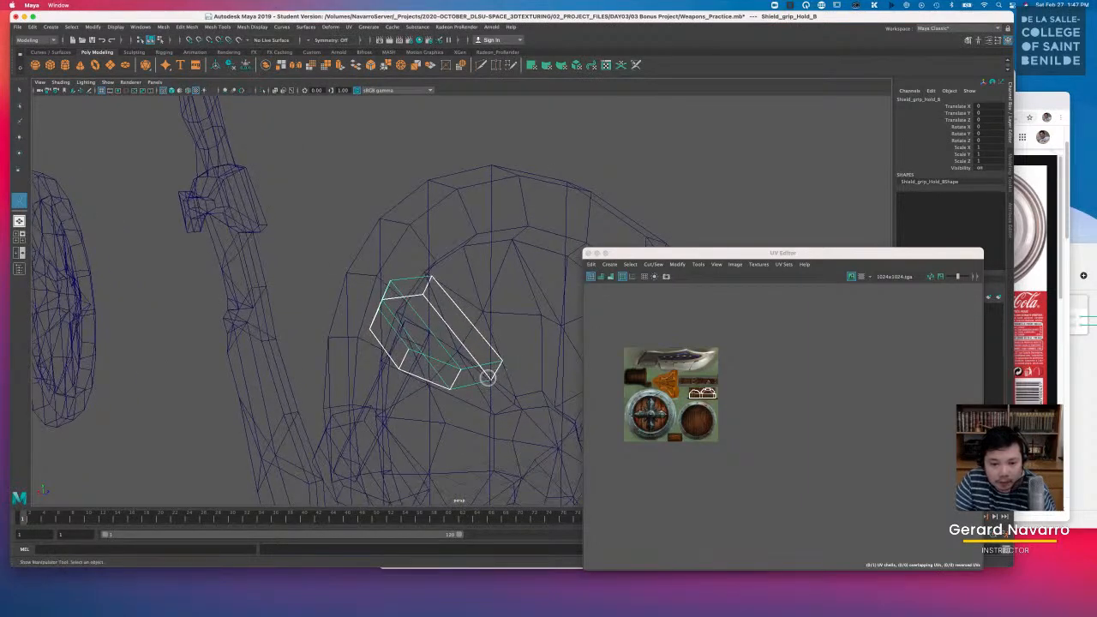
{"action": "left_click_drag", "start_coordinate": [475, 367], "coordinate": [442, 240], "text": "alt"}
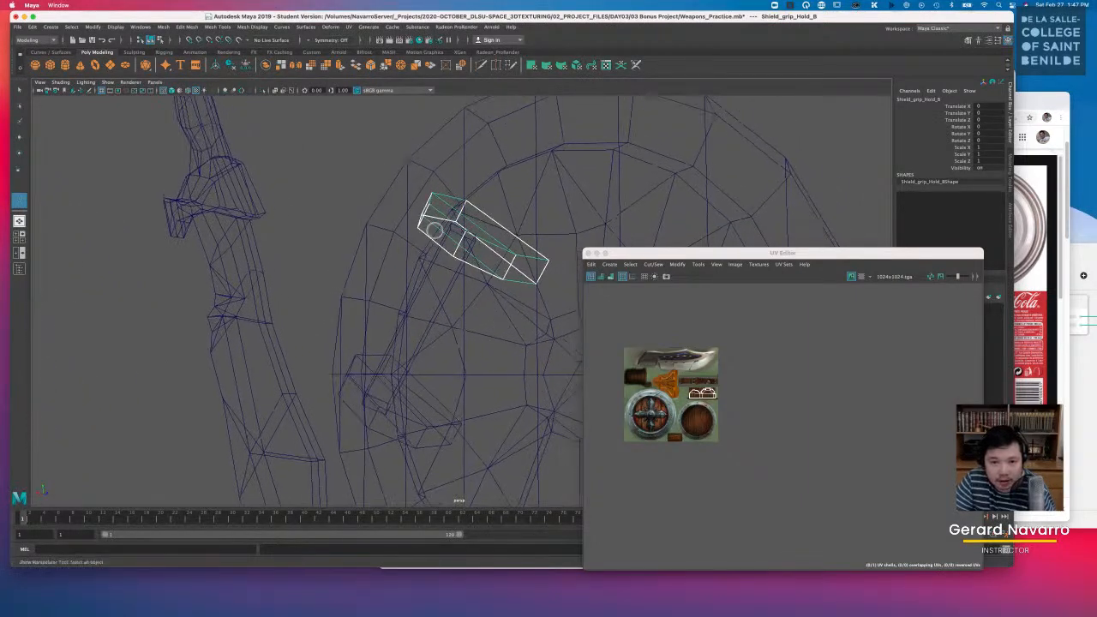
Step: Return to the upper grip holder on the shield still being mapped, select it and isolate it in the view
{"action": "right_click_drag", "start_coordinate": [514, 282], "coordinate": [307, 272], "text": "alt"}
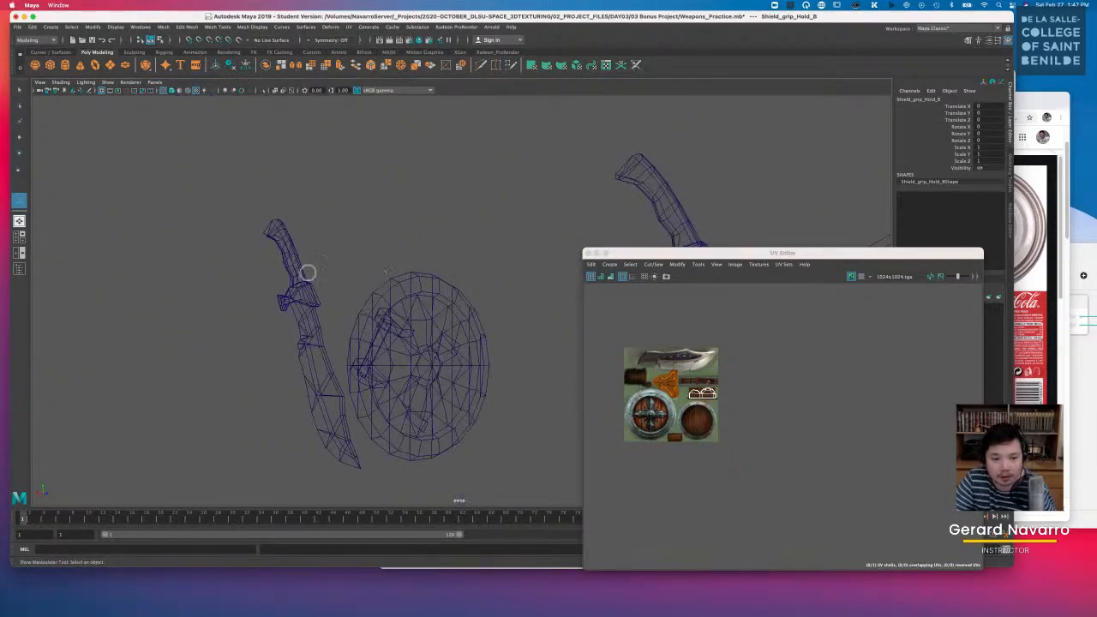
{"action": "left_click", "coordinate": [394, 325]}
{"action": "mouse_move", "coordinate": [394, 325]}
{"action": "left_mouse_down", "text": "alt"}
{"action": "mouse_move", "coordinate": [421, 351]}
{"action": "mouse_move", "coordinate": [378, 325]}
{"action": "left_mouse_up", "text": "alt"}
{"action": "middle_click_drag", "start_coordinate": [348, 301], "coordinate": [432, 350], "text": "alt"}
{"action": "right_click_drag", "start_coordinate": [431, 351], "coordinate": [521, 372], "text": "alt"}
{"action": "middle_click_drag", "start_coordinate": [375, 327], "coordinate": [408, 306], "text": "alt"}
{"action": "right_click_drag", "start_coordinate": [409, 306], "coordinate": [528, 366], "text": "alt"}
{"action": "right_click_drag", "start_coordinate": [432, 353], "coordinate": [524, 372], "text": "alt"}
{"action": "left_click_drag", "start_coordinate": [367, 321], "coordinate": [255, 186], "text": "alt"}
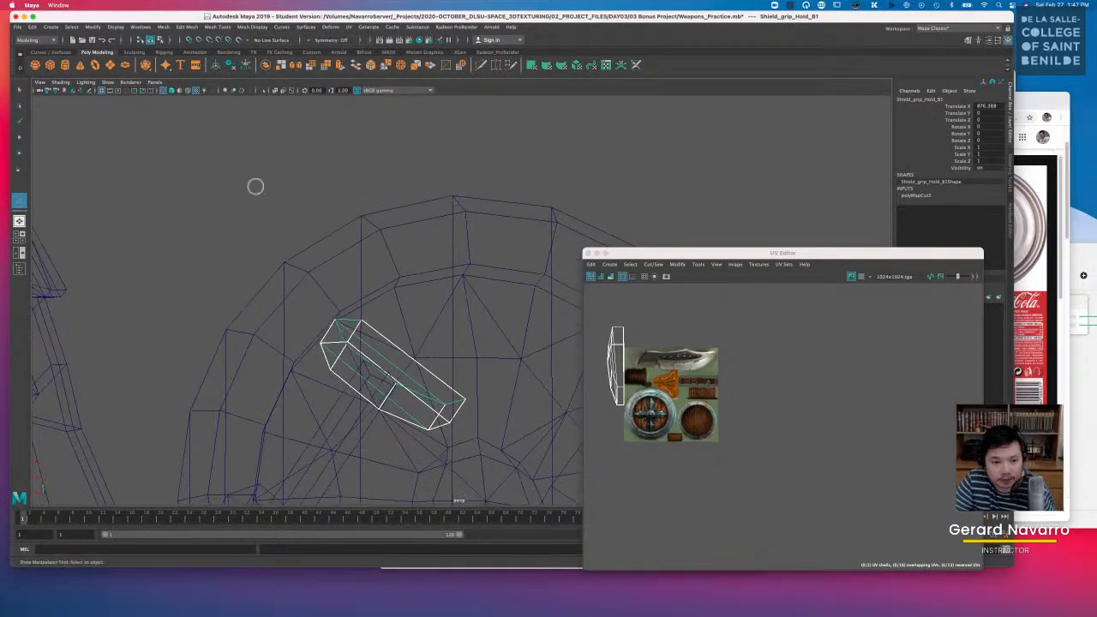
{"action": "left_click", "coordinate": [85, 81]}
{"action": "mouse_move", "coordinate": [107, 81]}
{"action": "mouse_move", "coordinate": [163, 98]}
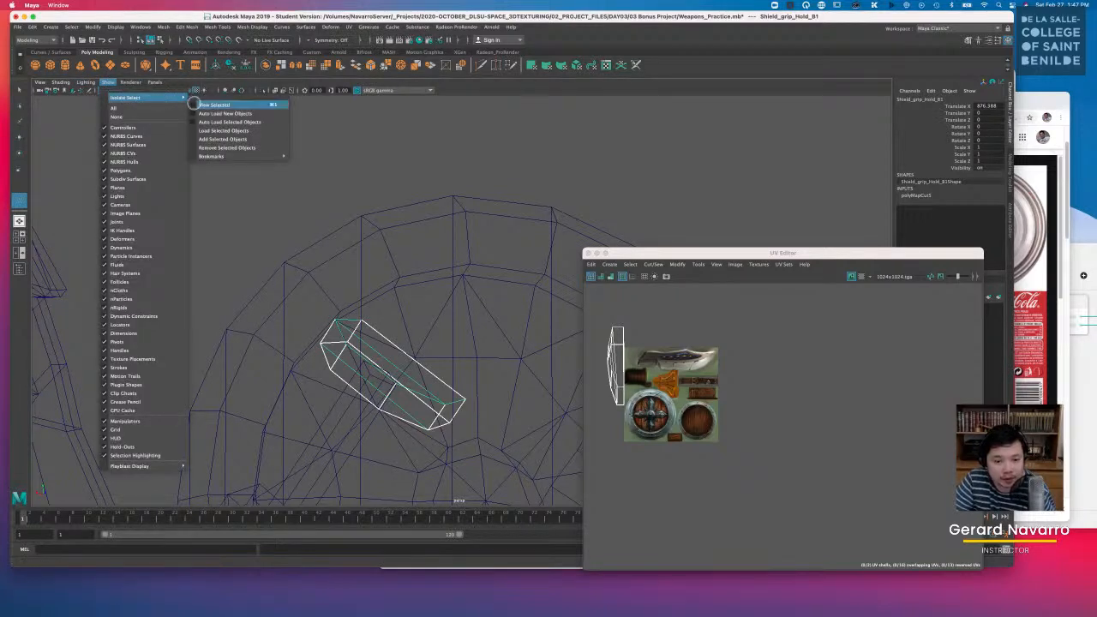
{"action": "left_click", "coordinate": [214, 105]}
{"action": "right_click_drag", "start_coordinate": [377, 360], "coordinate": [390, 166], "text": "alt"}
{"action": "left_click_drag", "start_coordinate": [391, 166], "coordinate": [429, 351], "text": "alt"}
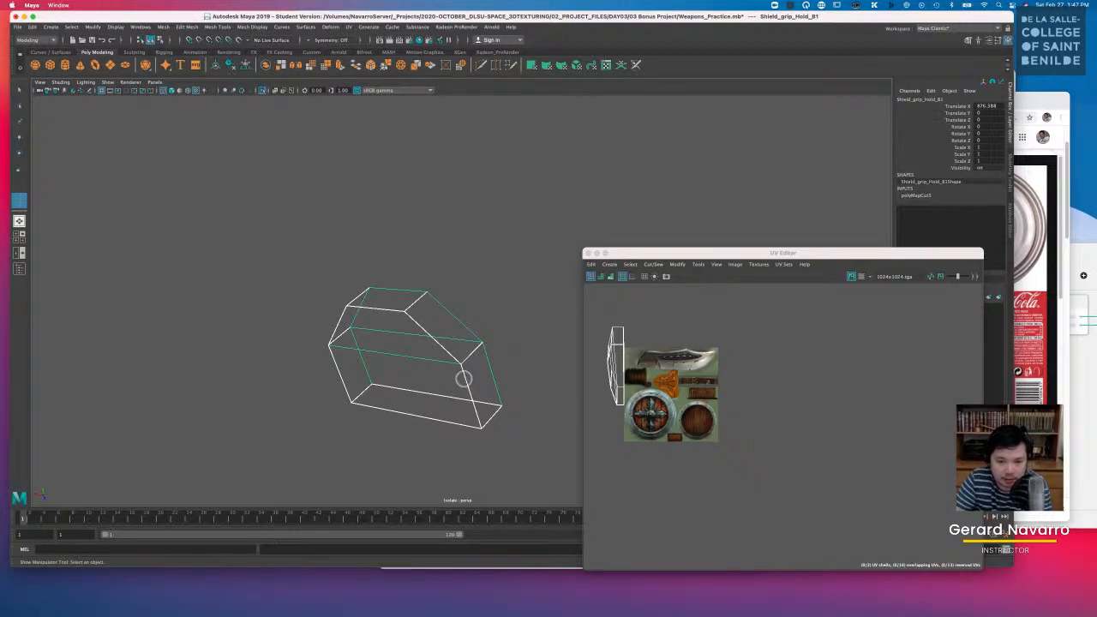
Step: Sew the UV seam along the slanted edge at one end of the holder, next to its base
{"action": "right_click_drag", "start_coordinate": [464, 378], "coordinate": [466, 352]}
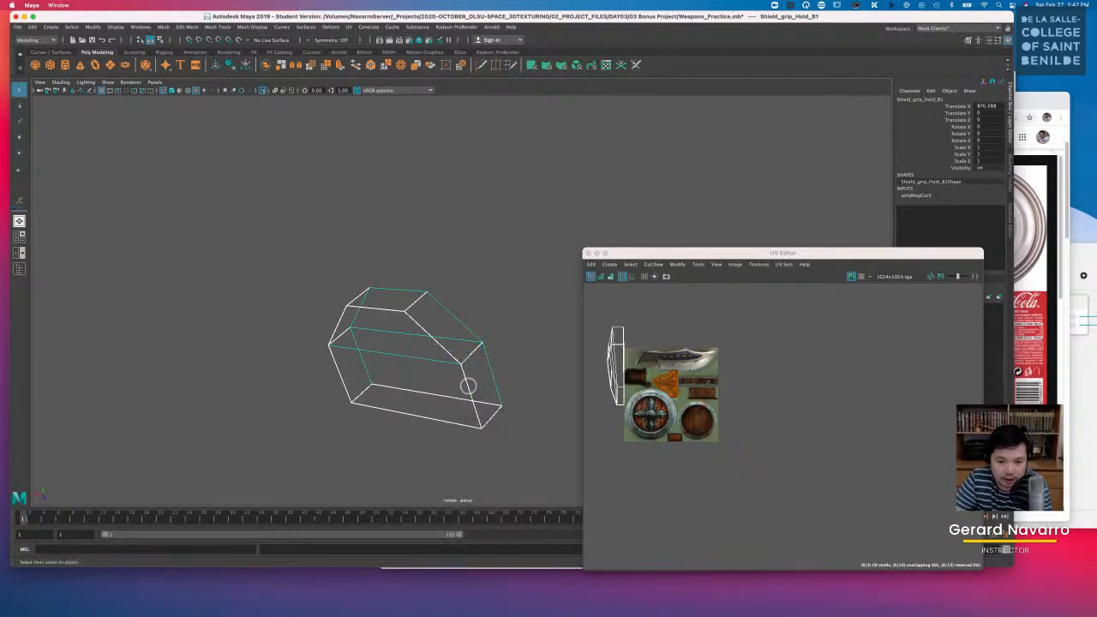
{"action": "left_click", "coordinate": [466, 384]}
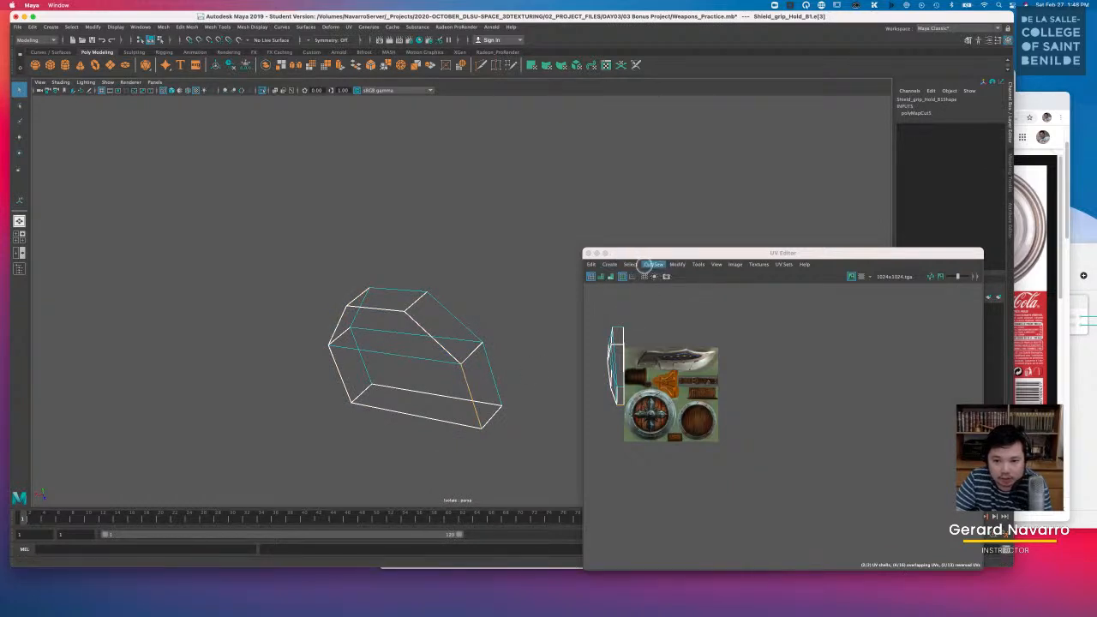
{"action": "left_click", "coordinate": [654, 264]}
{"action": "left_click", "coordinate": [677, 320]}
{"action": "left_click", "coordinate": [496, 361]}
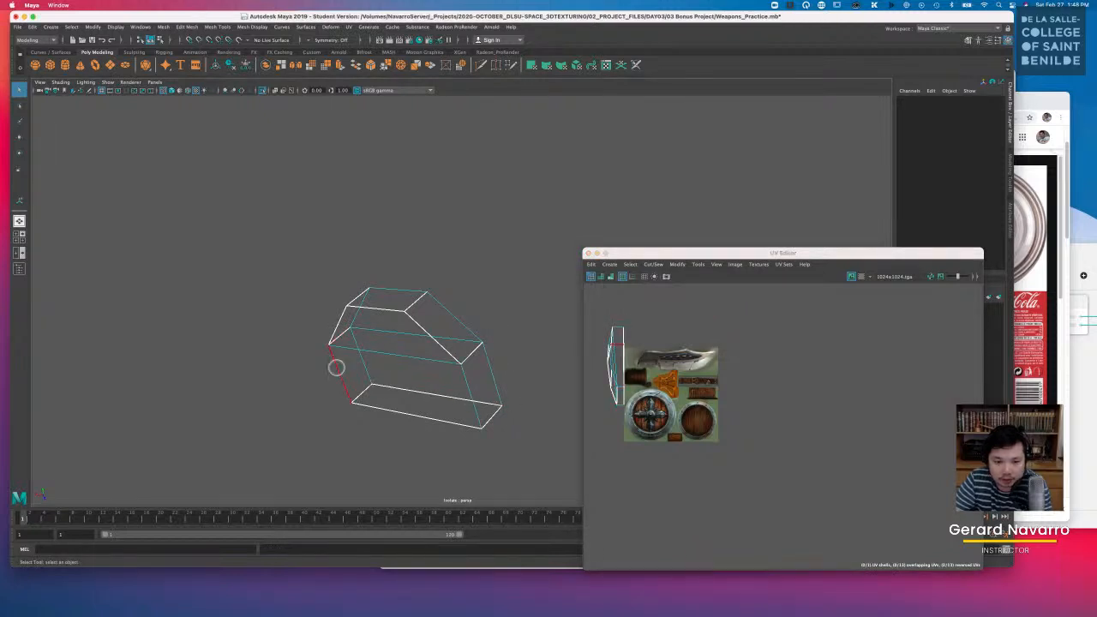
Step: Select the whole grip holder and apply a planar UV projection to it
{"action": "right_click", "coordinate": [427, 330]}
{"action": "left_click", "coordinate": [469, 319]}
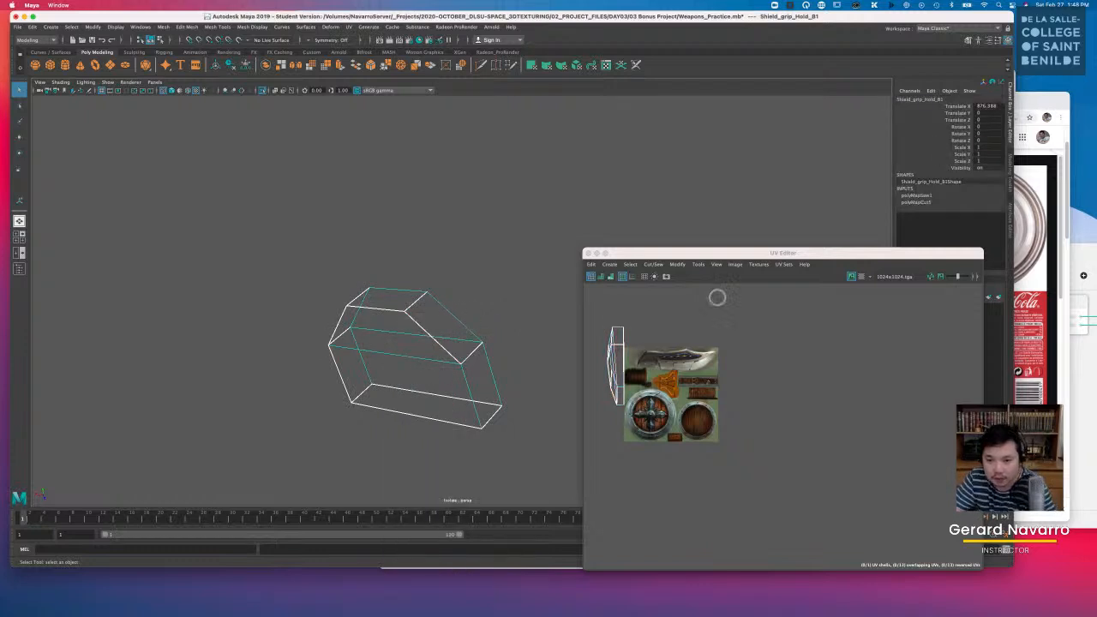
{"action": "left_click", "coordinate": [349, 27]}
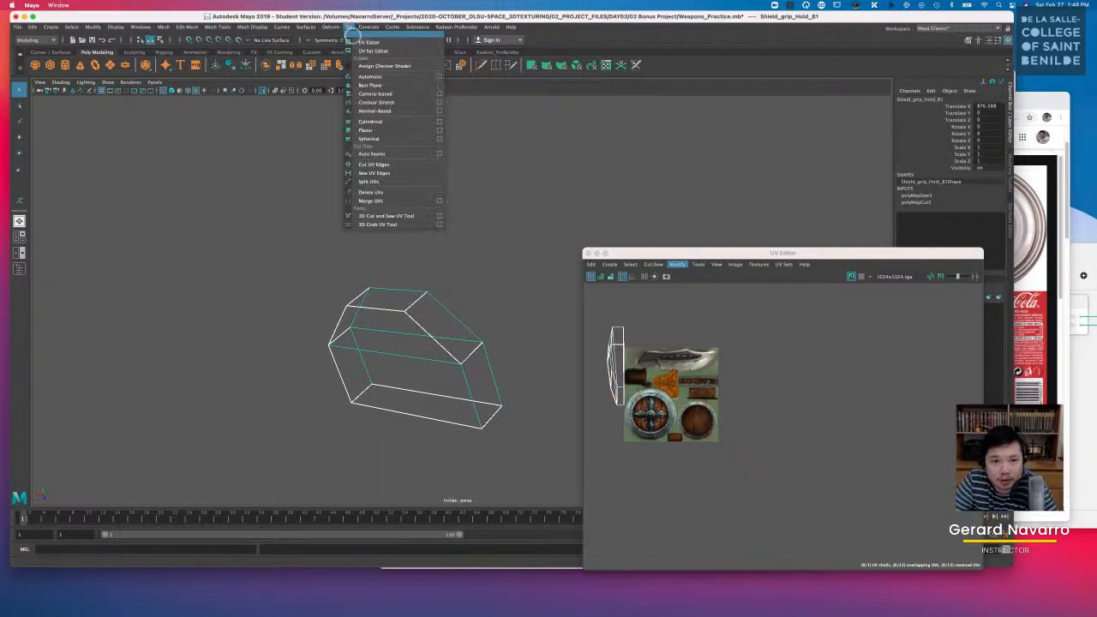
{"action": "left_click", "coordinate": [390, 129]}
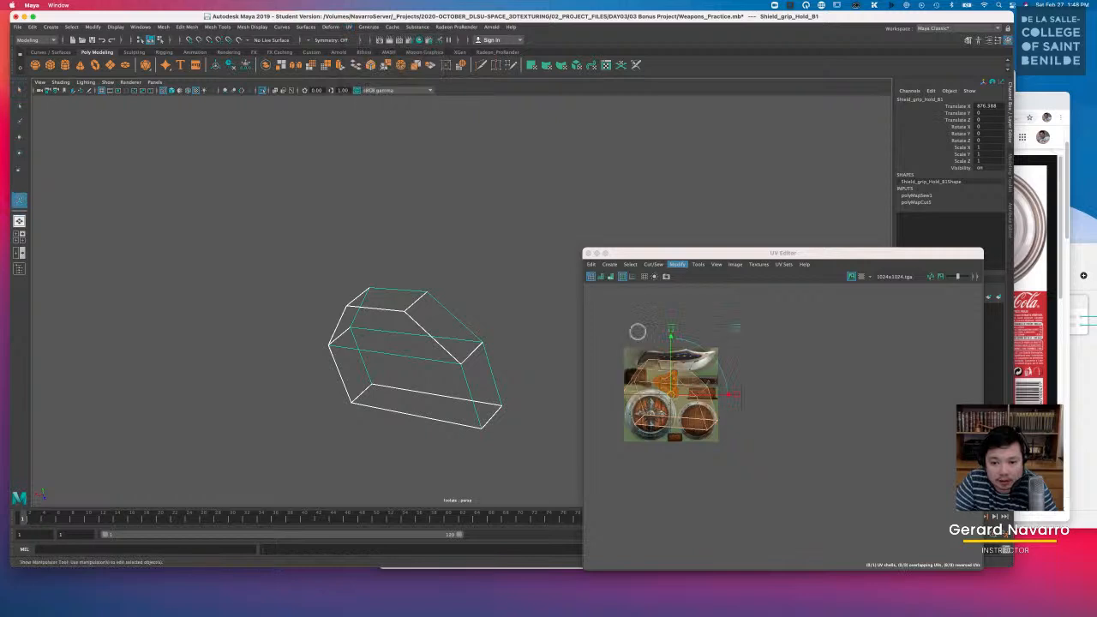
{"action": "right_click_drag", "start_coordinate": [656, 388], "coordinate": [757, 356]}
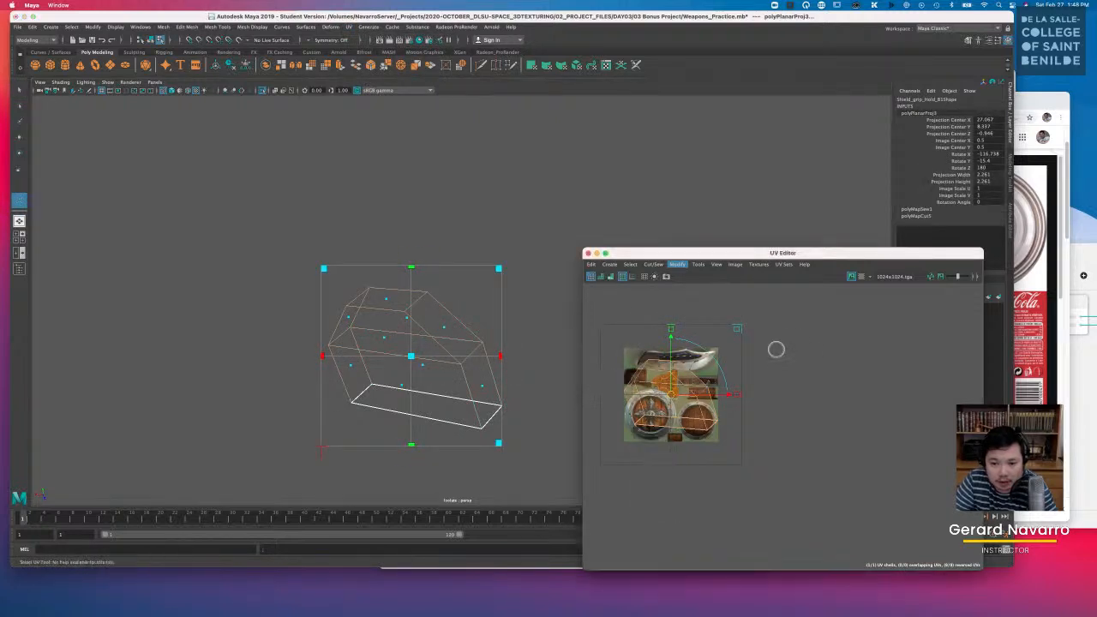
{"action": "right_click_drag", "start_coordinate": [458, 344], "coordinate": [484, 328]}
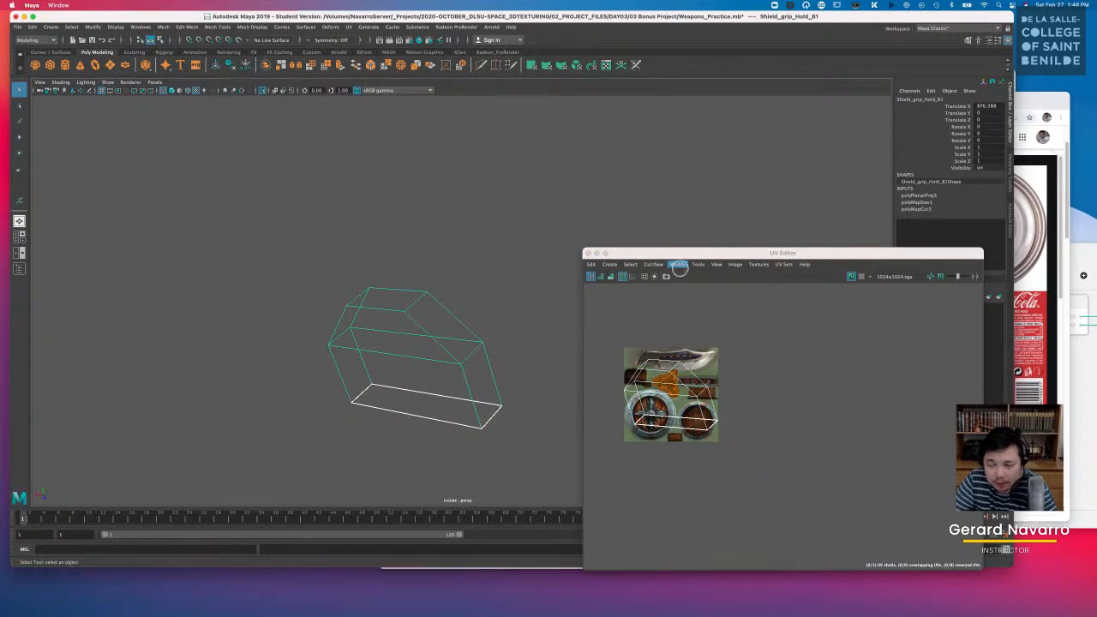
Step: Try to unfold the holder's projected UVs without side cuts, and undo the unfold
{"action": "left_click", "coordinate": [678, 266]}
{"action": "left_click", "coordinate": [720, 529]}
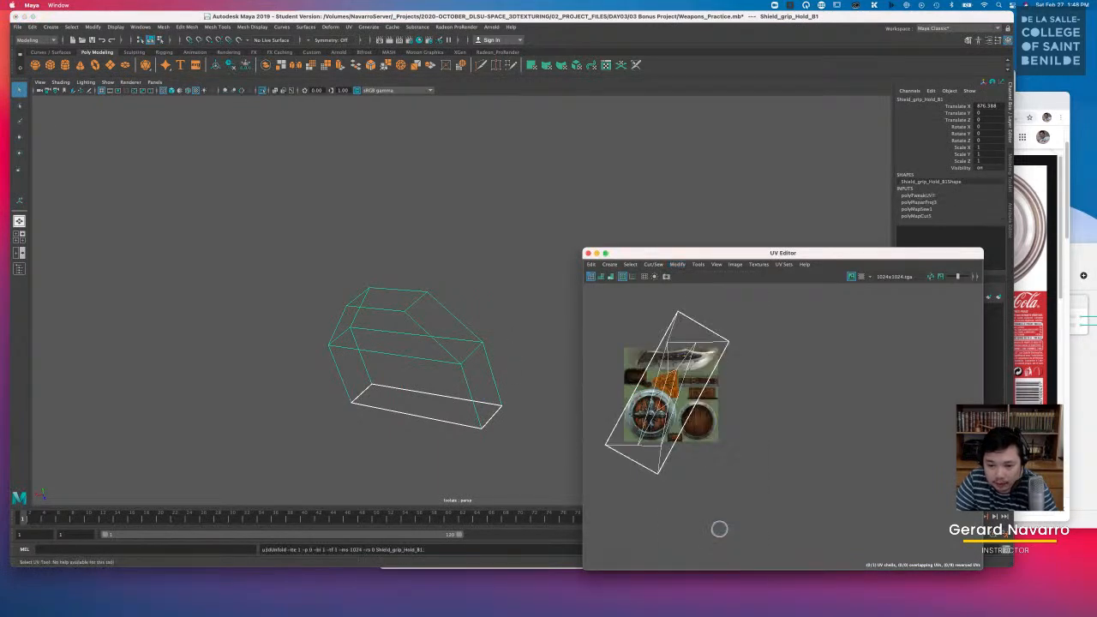
{"action": "key", "text": "super+z"}
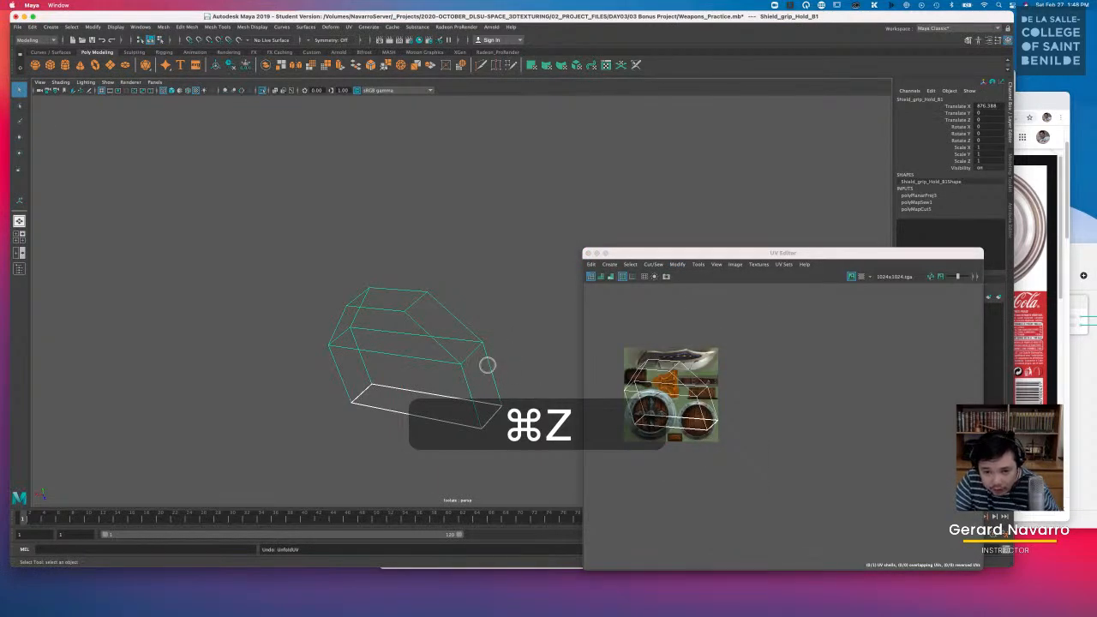
Step: Try to cut the holder's UVs around one side's full outline including the base edge and unfold them, and undo both operations
{"action": "right_click_drag", "start_coordinate": [486, 353], "coordinate": [486, 330]}
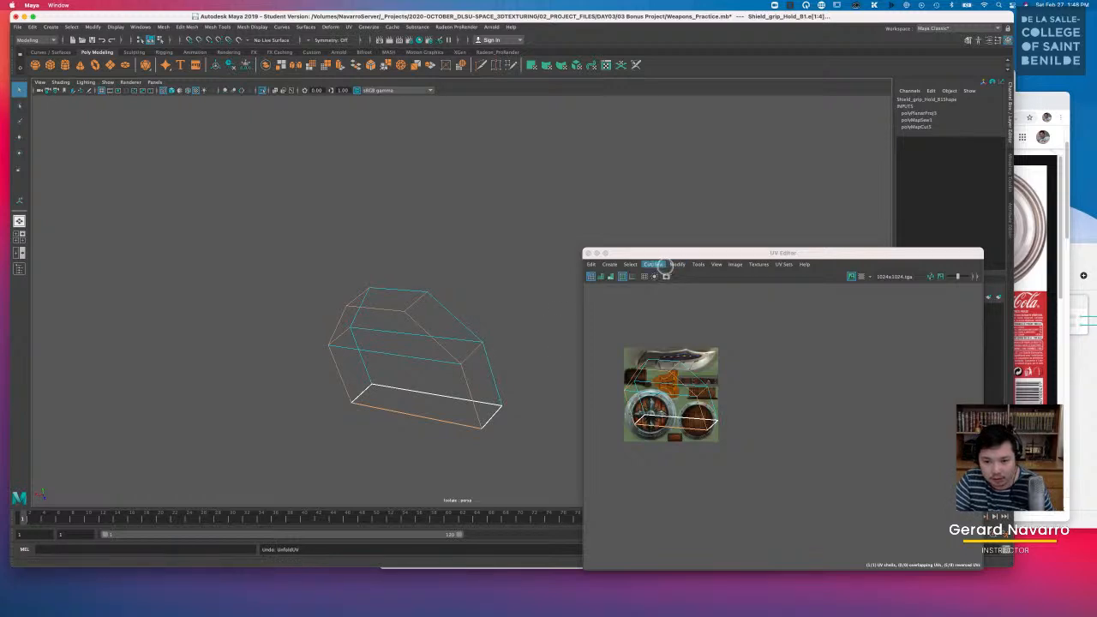
{"action": "left_click", "coordinate": [654, 264]}
{"action": "left_click", "coordinate": [660, 310]}
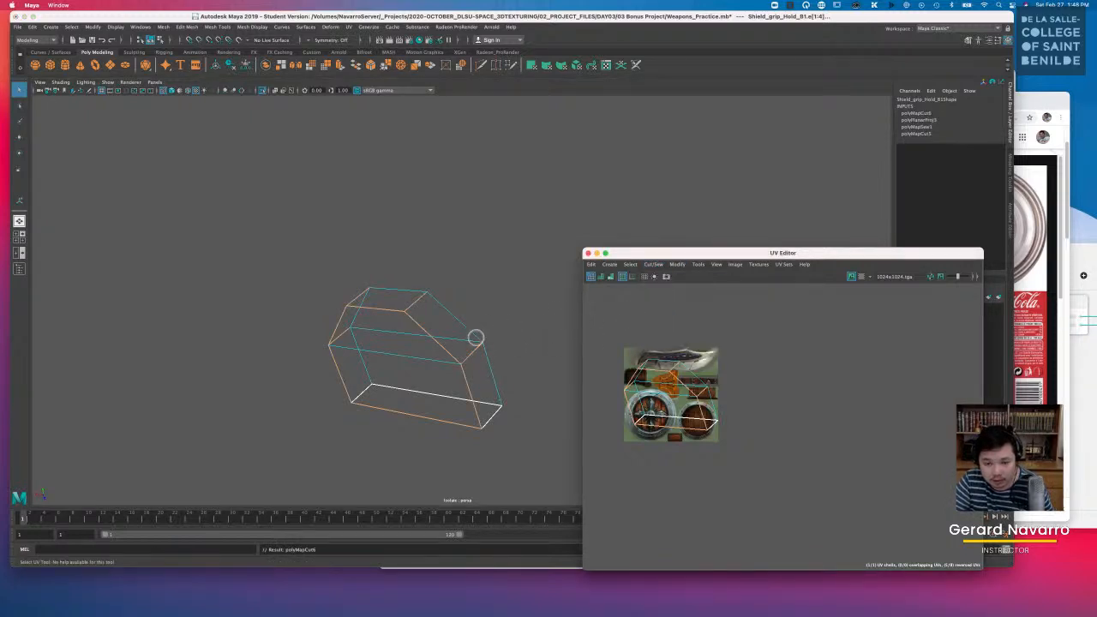
{"action": "mouse_move", "coordinate": [475, 346]}
{"action": "right_mouse_down"}
{"action": "mouse_move", "coordinate": [497, 334]}
{"action": "mouse_move", "coordinate": [476, 344]}
{"action": "right_mouse_up"}
{"action": "left_click", "coordinate": [677, 264]}
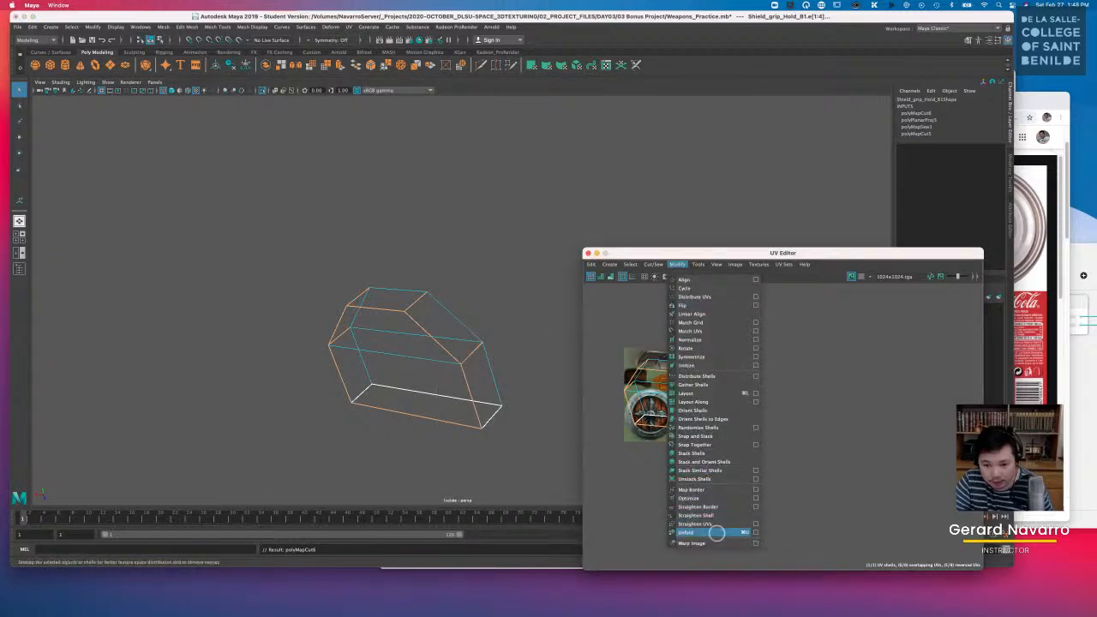
{"action": "left_click", "coordinate": [718, 532]}
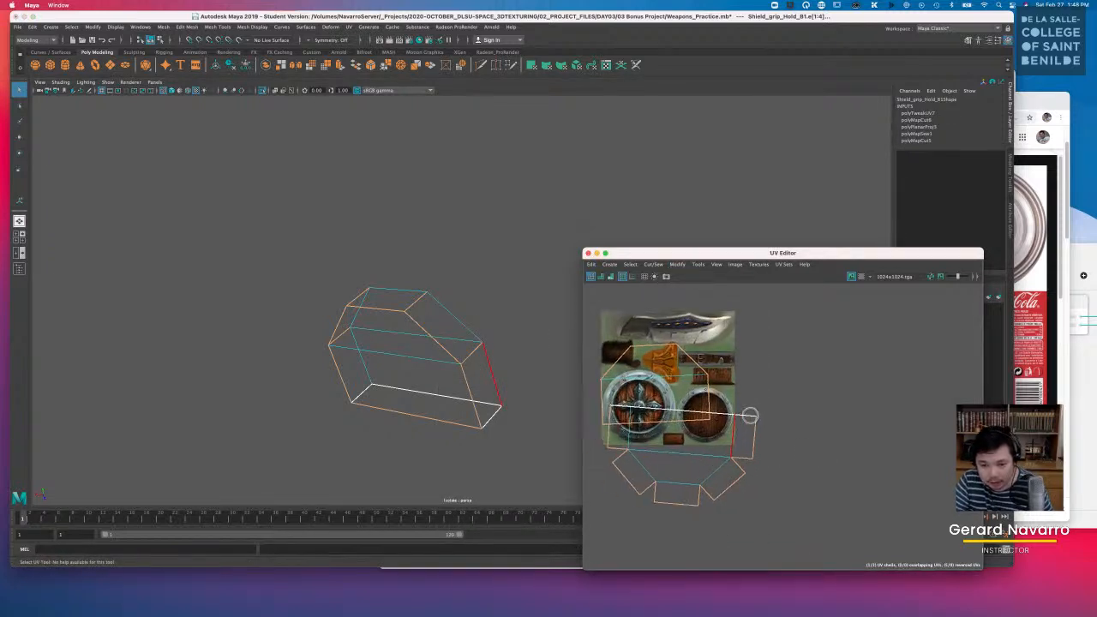
{"action": "key", "text": "super+z"}
{"action": "key", "text": "super+z"}
{"action": "right_click_drag", "start_coordinate": [483, 343], "coordinate": [517, 323]}
{"action": "left_click", "coordinate": [483, 344]}
{"action": "left_click", "coordinate": [482, 344]}
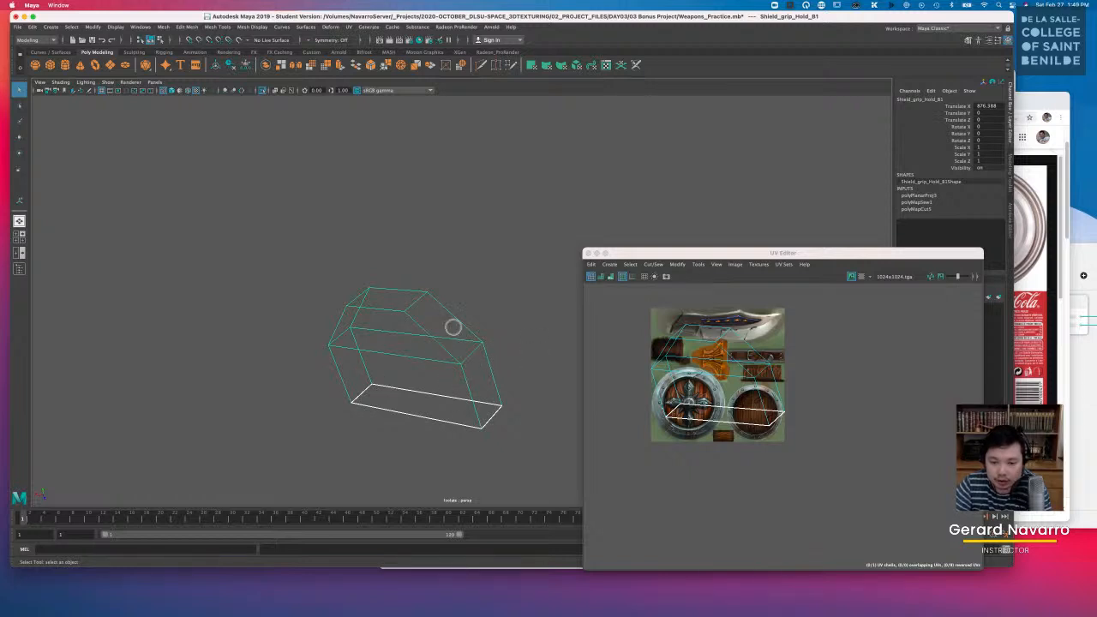
Step: Cut the UVs along one side's outline and the short cross edges, leaving one end edge and the base edge out, and unfold the holder
{"action": "right_click_drag", "start_coordinate": [433, 340], "coordinate": [431, 313]}
{"action": "left_click", "coordinate": [468, 381]}
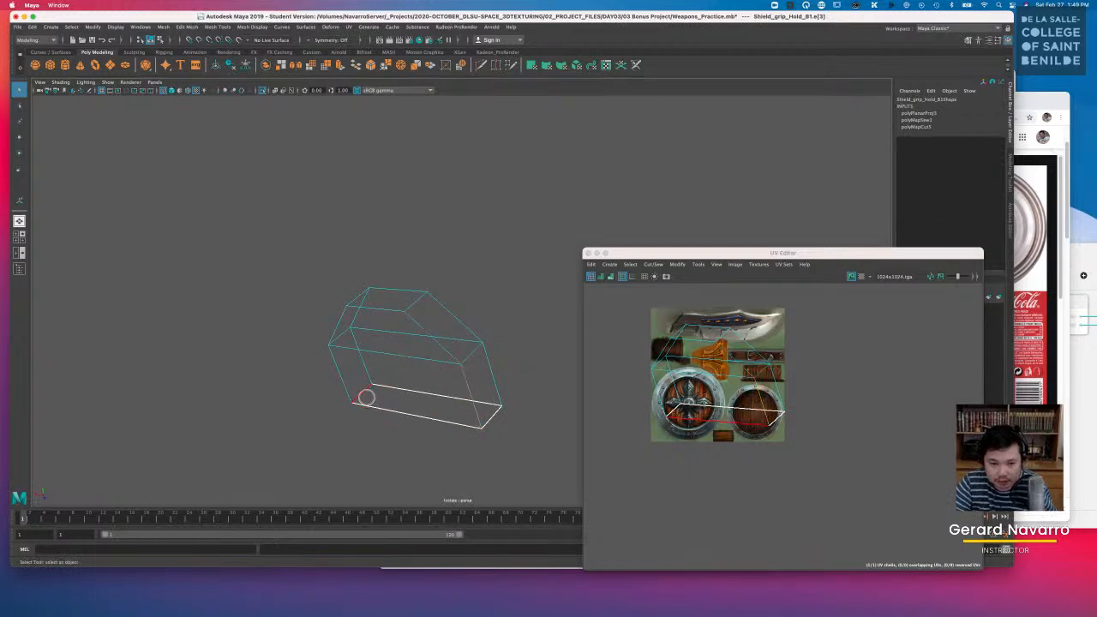
{"action": "left_click", "coordinate": [339, 364]}
{"action": "left_click", "coordinate": [347, 321]}
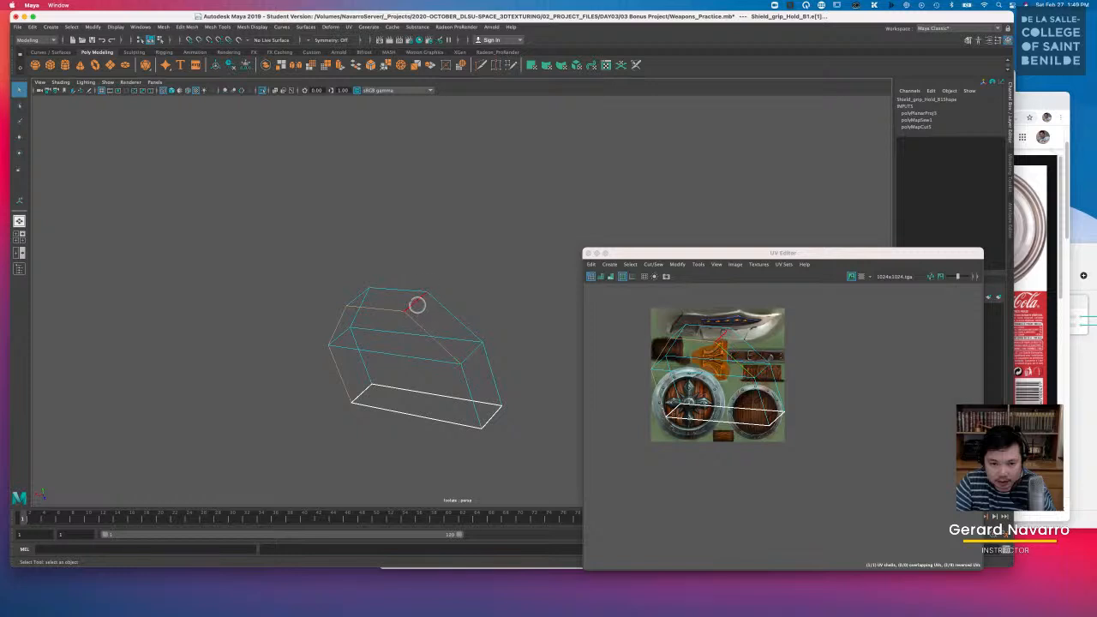
{"action": "left_click", "coordinate": [469, 351]}
{"action": "left_click", "coordinate": [362, 295]}
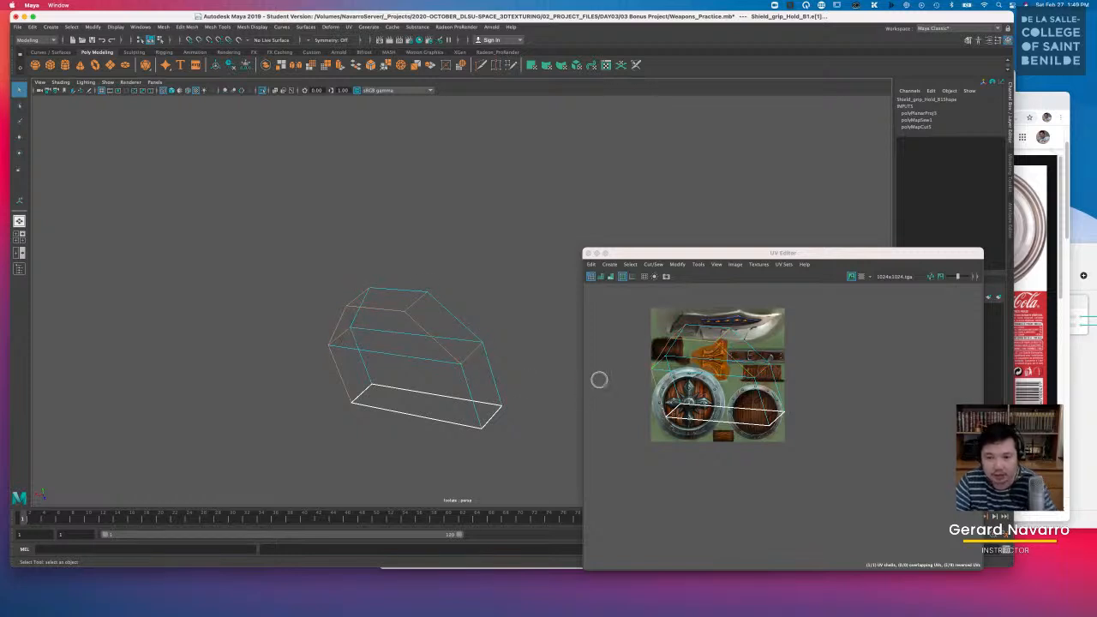
{"action": "left_click", "coordinate": [653, 264]}
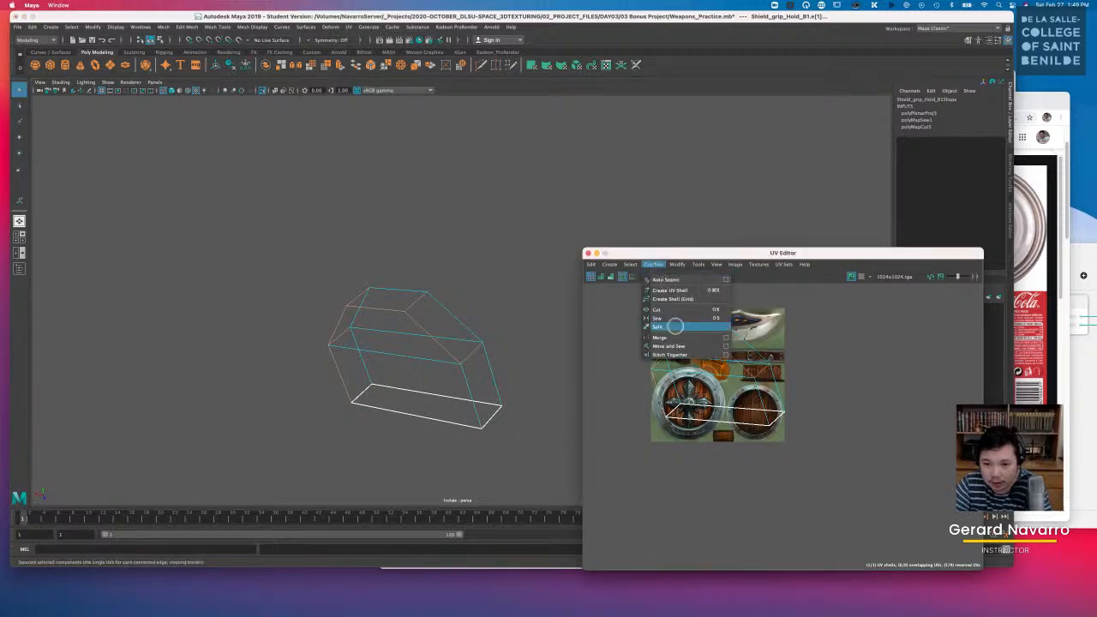
{"action": "left_click", "coordinate": [671, 310]}
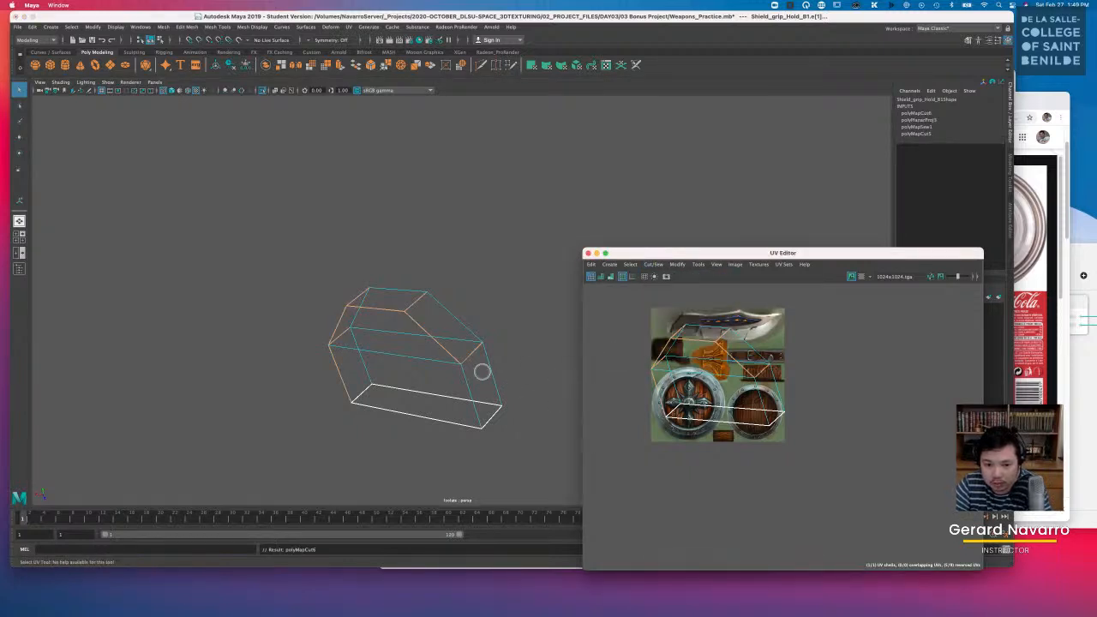
{"action": "left_click", "coordinate": [677, 264]}
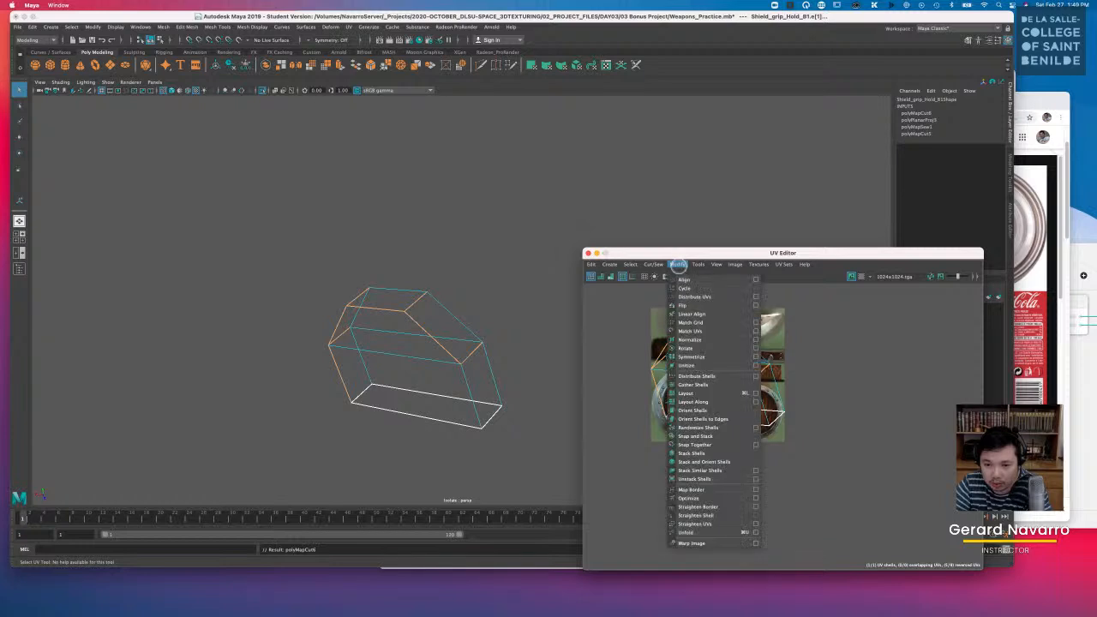
{"action": "left_click", "coordinate": [694, 528]}
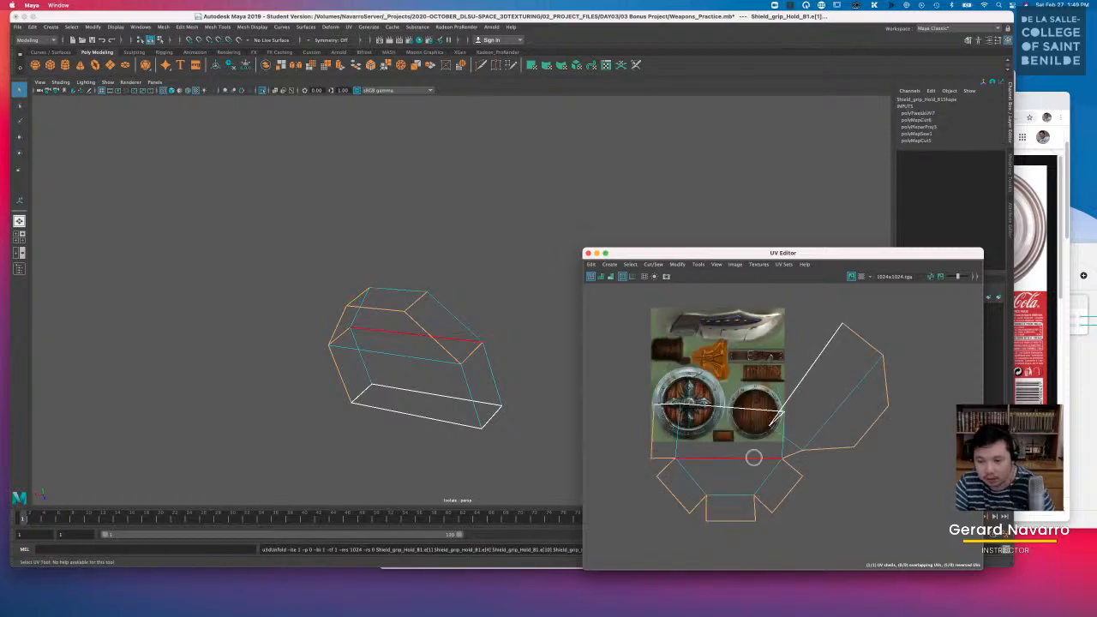
Step: Select the holder's whole unfolded UV shell, rotate it and scale it down to a fraction of the texture
{"action": "left_click", "coordinate": [840, 404]}
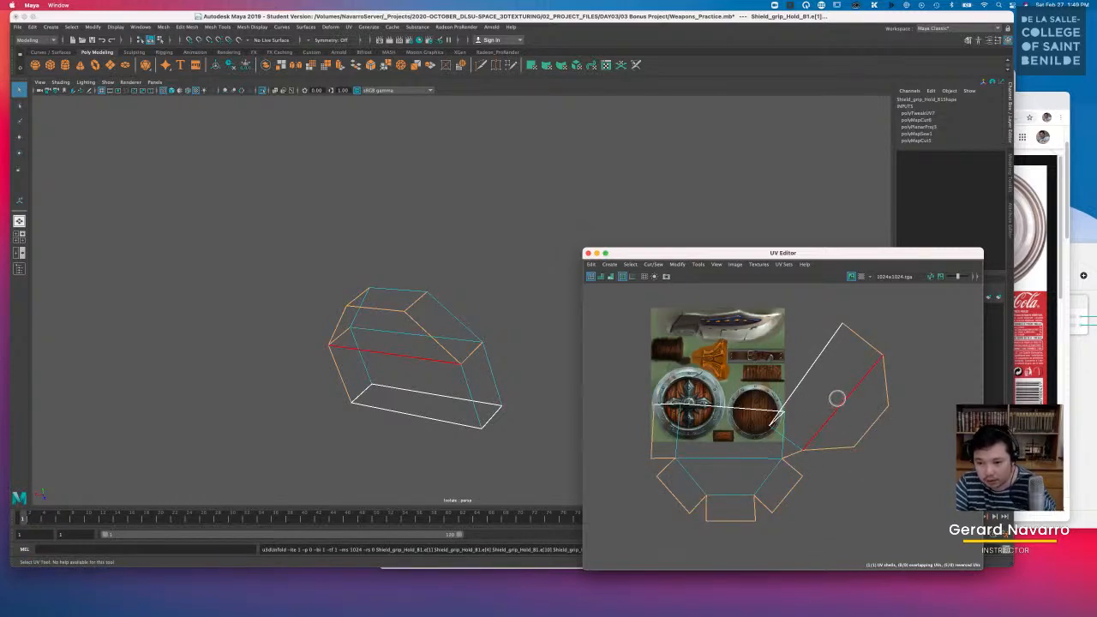
{"action": "right_click_drag", "start_coordinate": [846, 329], "coordinate": [809, 315]}
{"action": "left_click", "coordinate": [843, 356]}
{"action": "key", "text": "r"}
{"action": "key", "text": "e"}
{"action": "left_click_drag", "start_coordinate": [803, 380], "coordinate": [724, 456]}
{"action": "key", "text": "r"}
{"action": "left_click_drag", "start_coordinate": [752, 420], "coordinate": [713, 421]}
{"action": "key", "text": "e"}
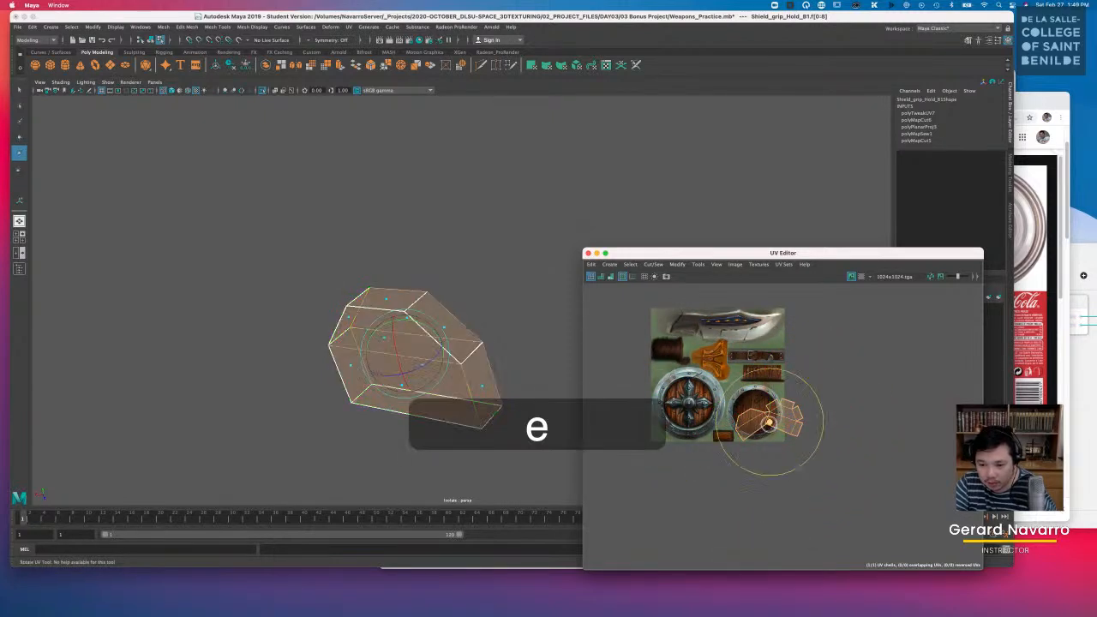
Step: Undo the last shell transform and move the shell onto the small wooden plank above the round wooden shield back
{"action": "key", "text": "super+z"}
{"action": "key", "text": "e"}
{"action": "key", "text": "w"}
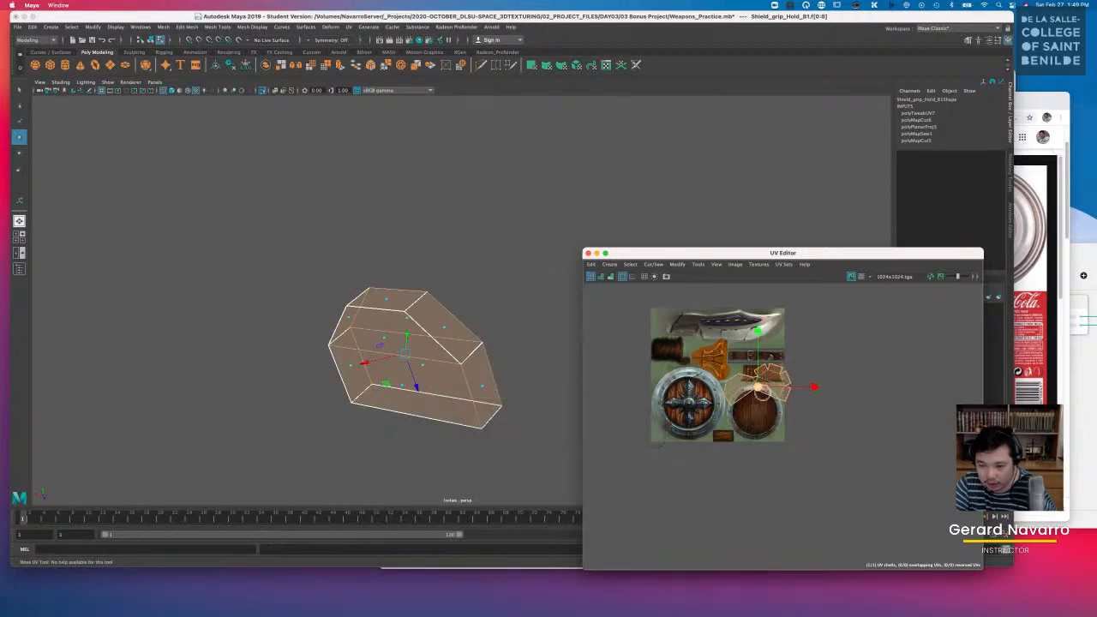
{"action": "scroll", "coordinate": [761, 392], "scroll_direction": "up", "scroll_amount": 10}
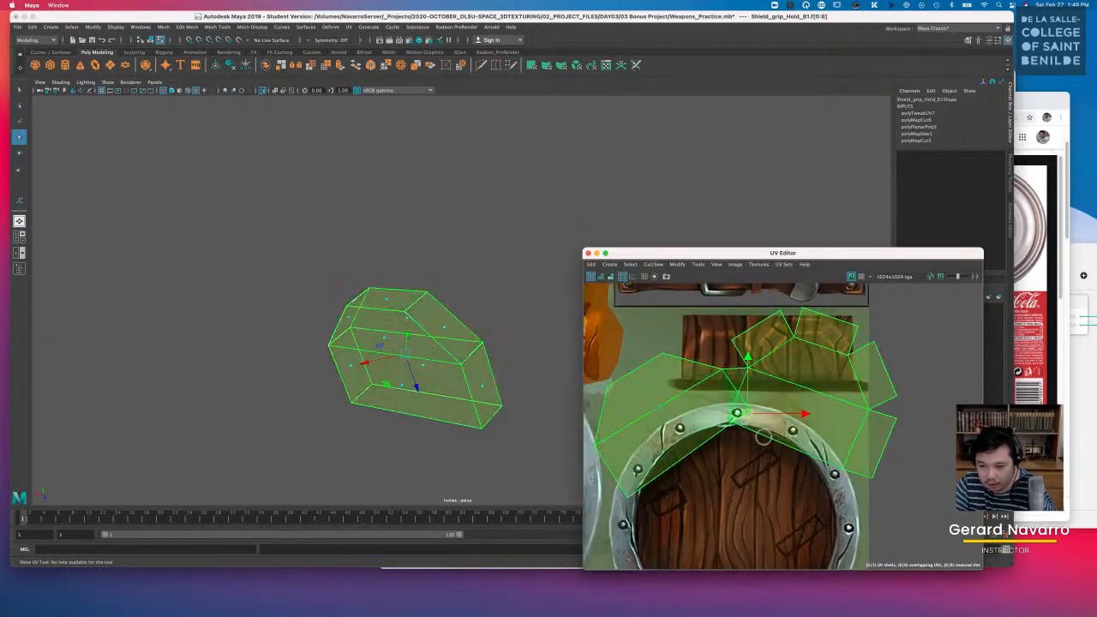
{"action": "left_click_drag", "start_coordinate": [736, 414], "coordinate": [747, 388]}
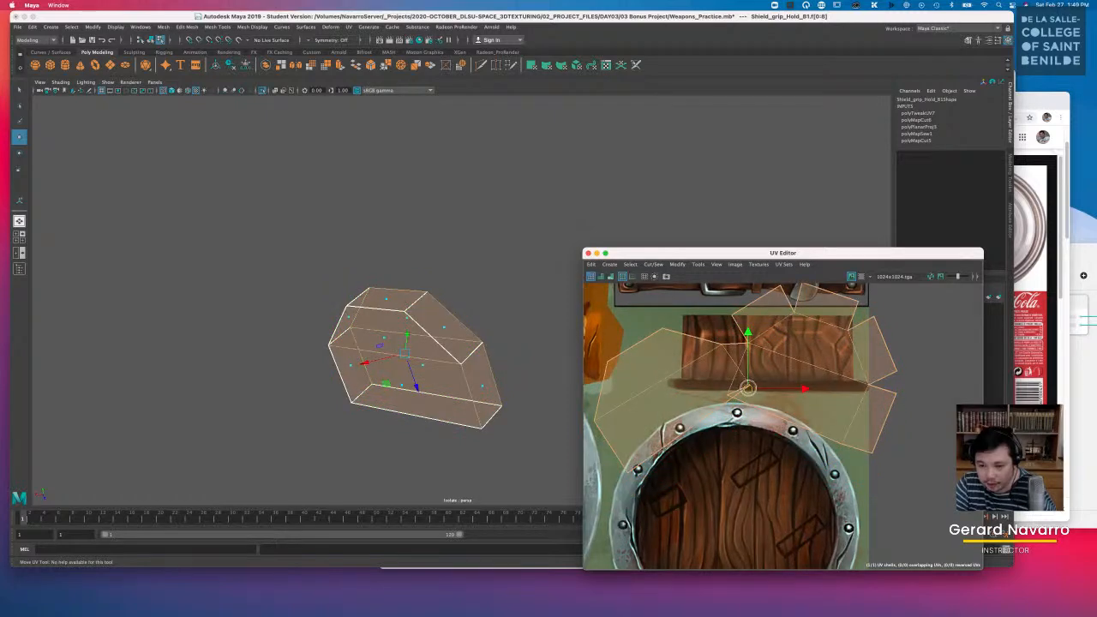
Step: Rotate the shell until its flanged half is roughly level, shrink it and place that half over the plank's right half
{"action": "key", "text": "r"}
{"action": "key", "text": "w"}
{"action": "key", "text": "w"}
{"action": "key", "text": "e"}
{"action": "left_click_drag", "start_coordinate": [795, 365], "coordinate": [773, 344]}
{"action": "key", "text": "r"}
{"action": "left_click_drag", "start_coordinate": [749, 388], "coordinate": [716, 384]}
{"action": "key", "text": "e"}
{"action": "key", "text": "w"}
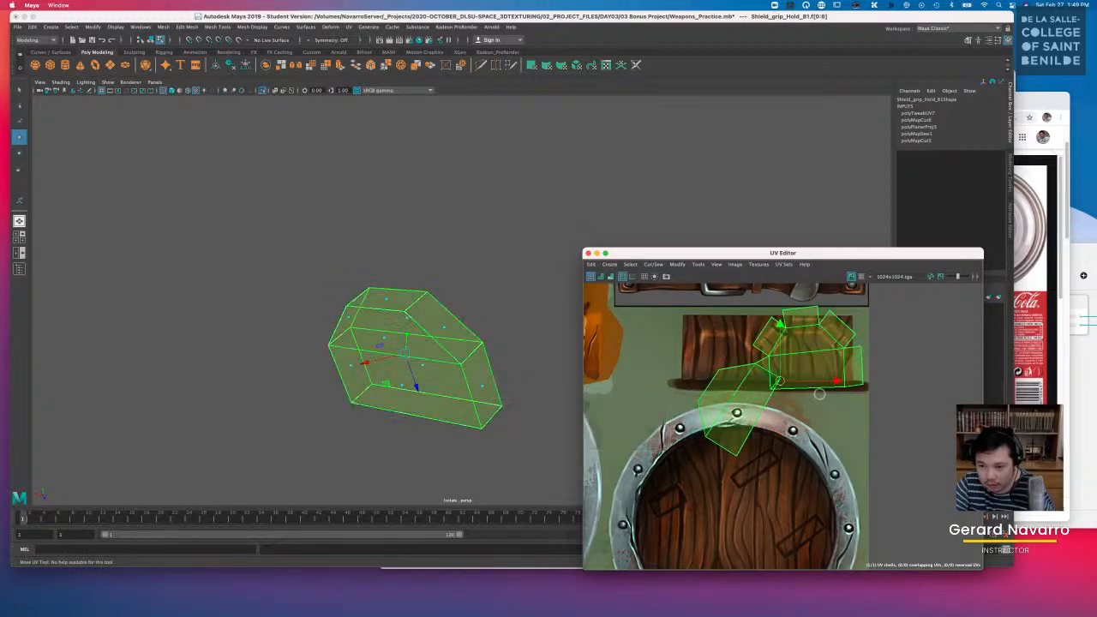
Step: Shrink and slightly rotate the holder's UV shell, then nudge it so its flanged half sits inside the plank's right half
{"action": "scroll", "coordinate": [801, 390], "scroll_direction": "up", "scroll_amount": 3}
{"action": "middle_click_drag", "start_coordinate": [854, 409], "coordinate": [841, 469], "text": "alt"}
{"action": "key", "text": "r"}
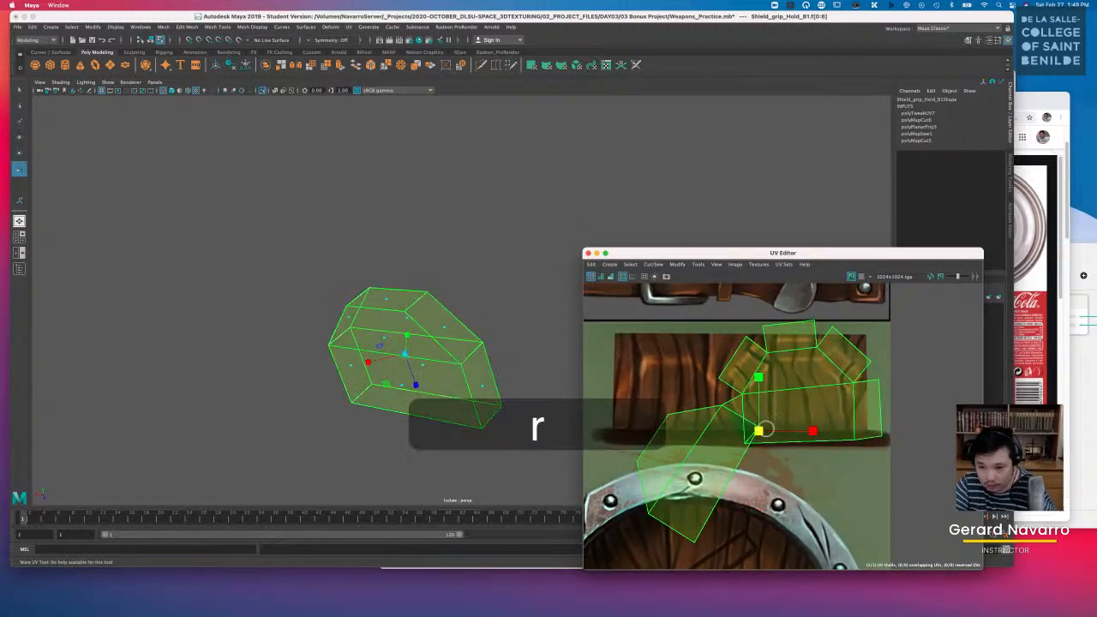
{"action": "key", "text": "e"}
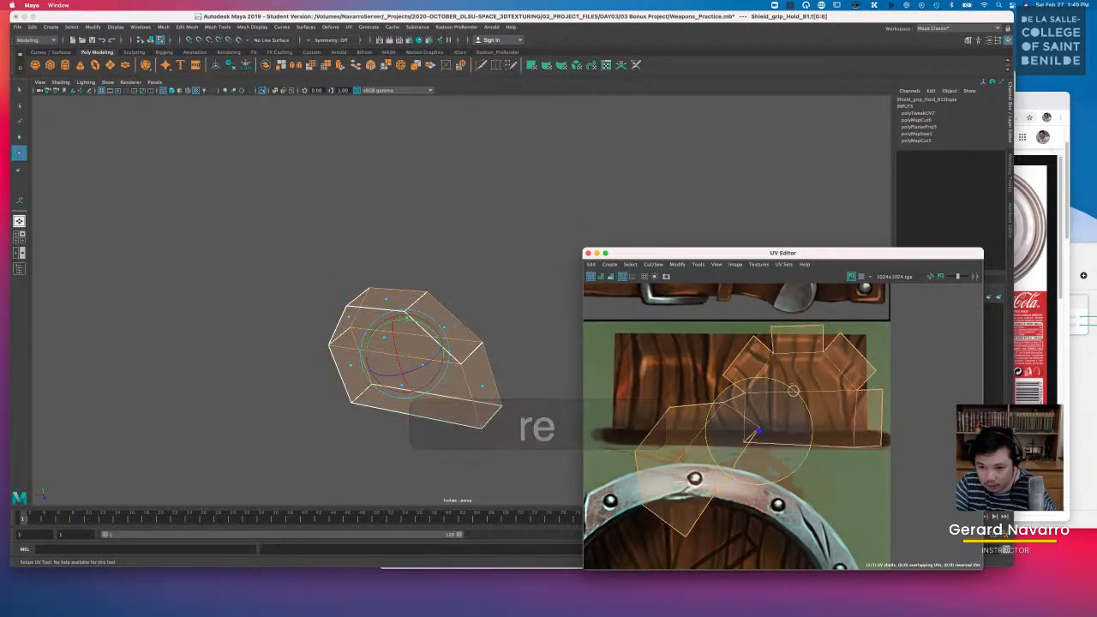
{"action": "key", "text": "r"}
{"action": "mouse_move", "coordinate": [758, 433]}
{"action": "left_mouse_down"}
{"action": "mouse_move", "coordinate": [744, 431]}
{"action": "mouse_move", "coordinate": [756, 429]}
{"action": "left_mouse_up"}
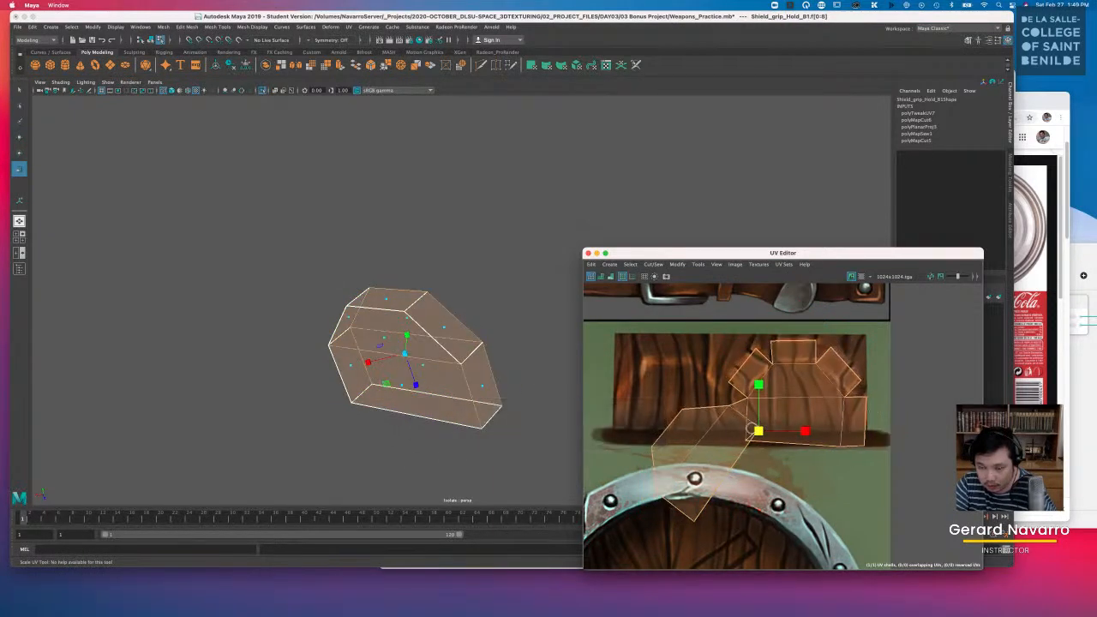
{"action": "key", "text": "e"}
{"action": "key", "text": "w"}
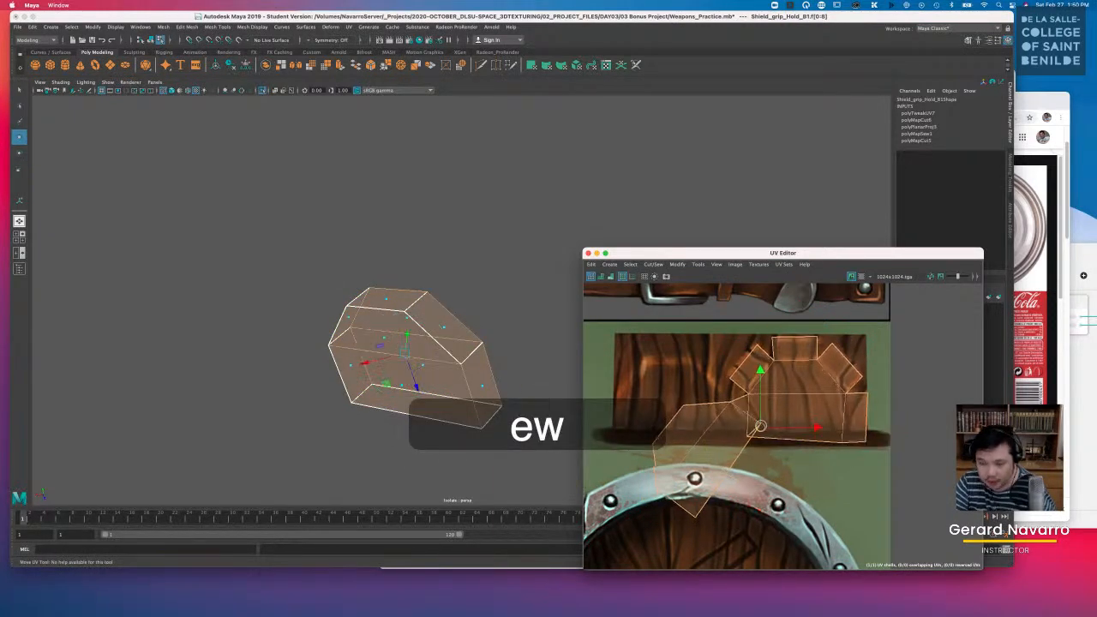
Step: Select the UVs of the shell's plain half, rotate them upright and place them over the plank's left half
{"action": "middle_click_drag", "start_coordinate": [707, 469], "coordinate": [775, 457], "text": "alt"}
{"action": "right_click", "coordinate": [772, 434]}
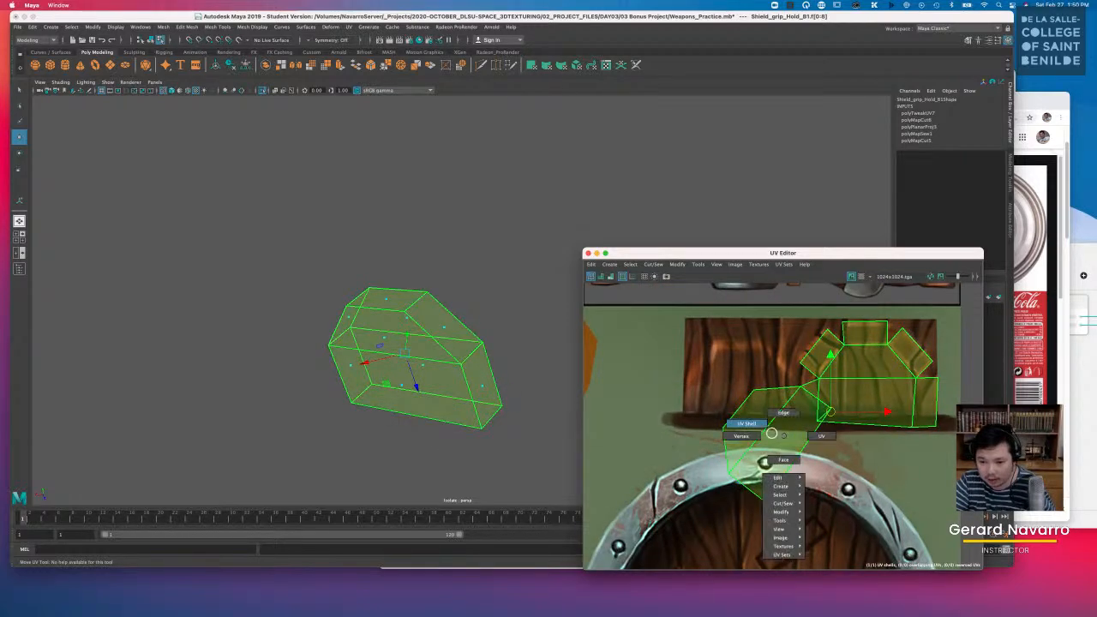
{"action": "left_click", "coordinate": [816, 439]}
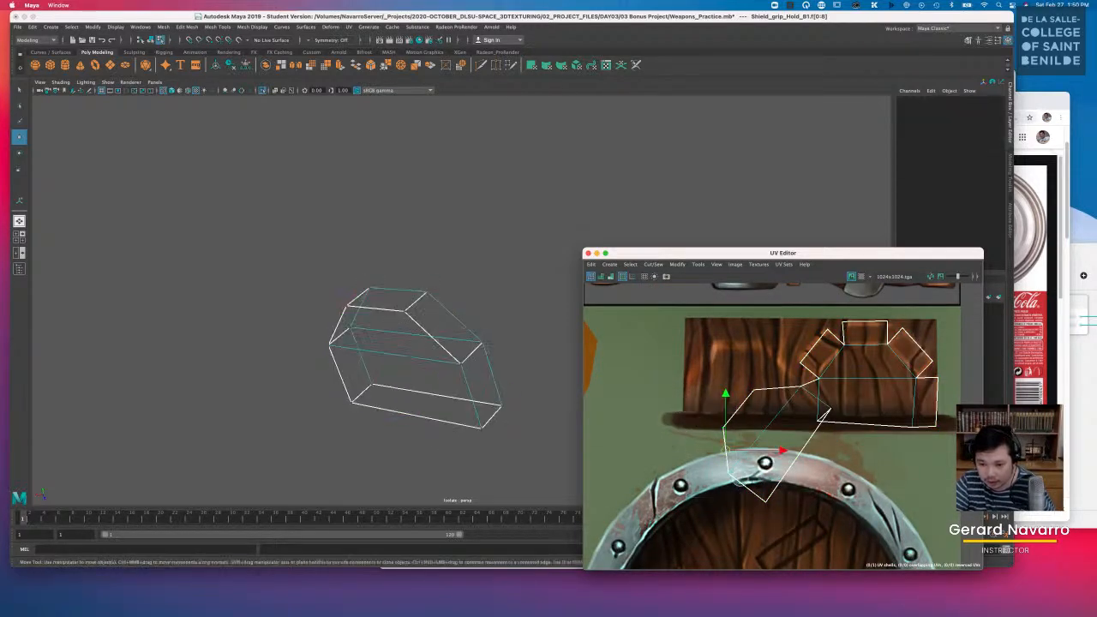
{"action": "left_click_drag", "start_coordinate": [793, 380], "coordinate": [759, 480]}
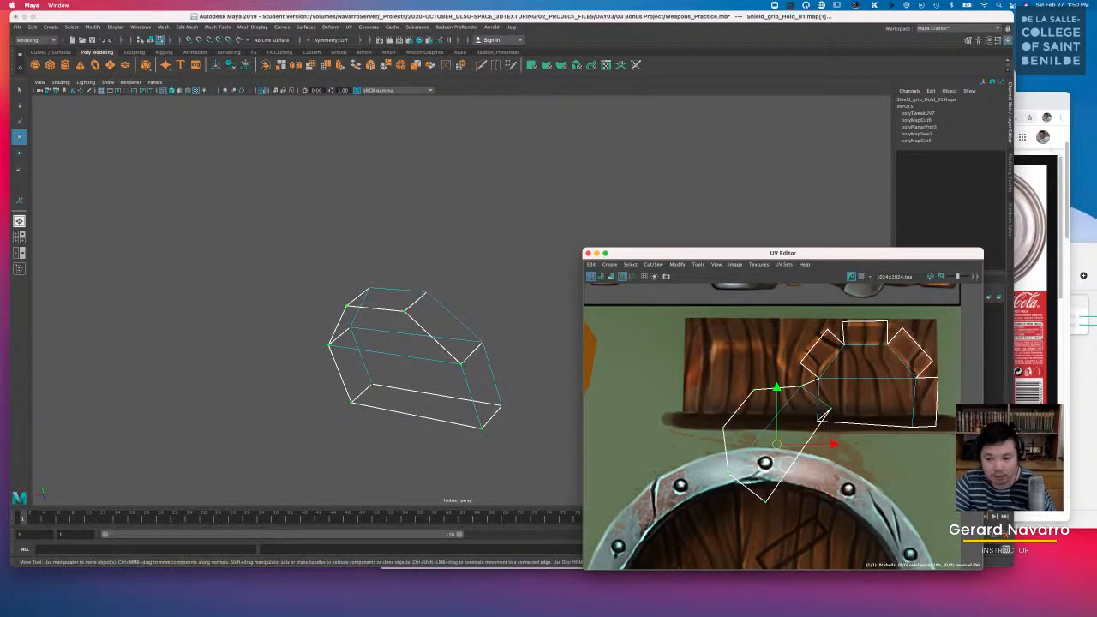
{"action": "key", "text": "e"}
{"action": "left_click_drag", "start_coordinate": [813, 402], "coordinate": [739, 389]}
{"action": "key", "text": "w"}
{"action": "key", "text": "e"}
{"action": "key", "text": "w"}
{"action": "key", "text": "e"}
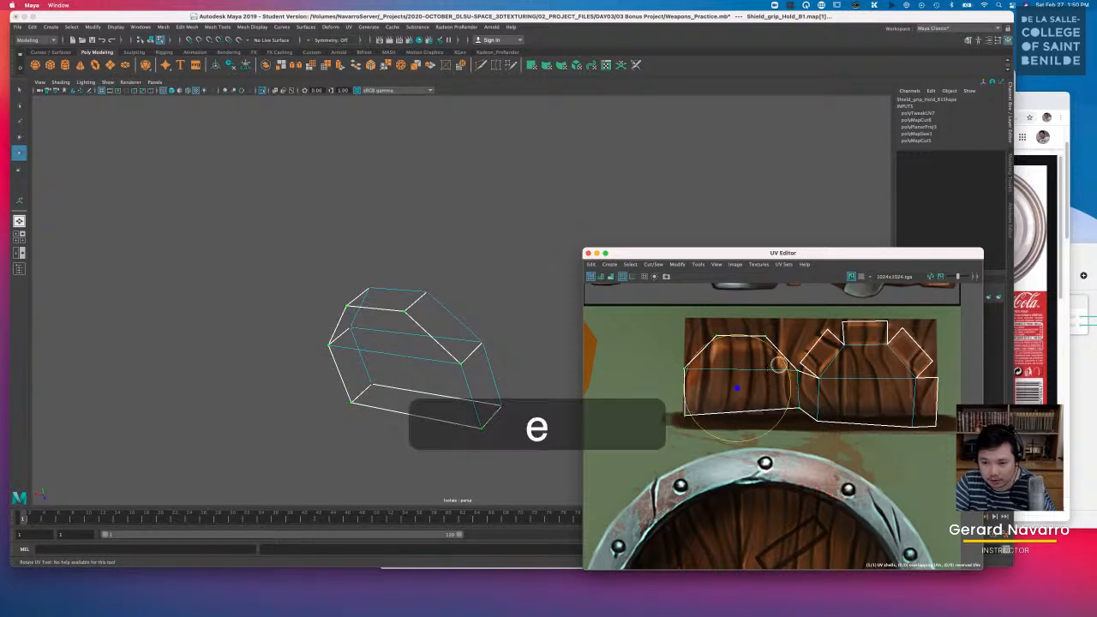
Step: Select the UVs along the flanged half's lower edge and raise them onto the plank's wood
{"action": "key", "text": "q"}
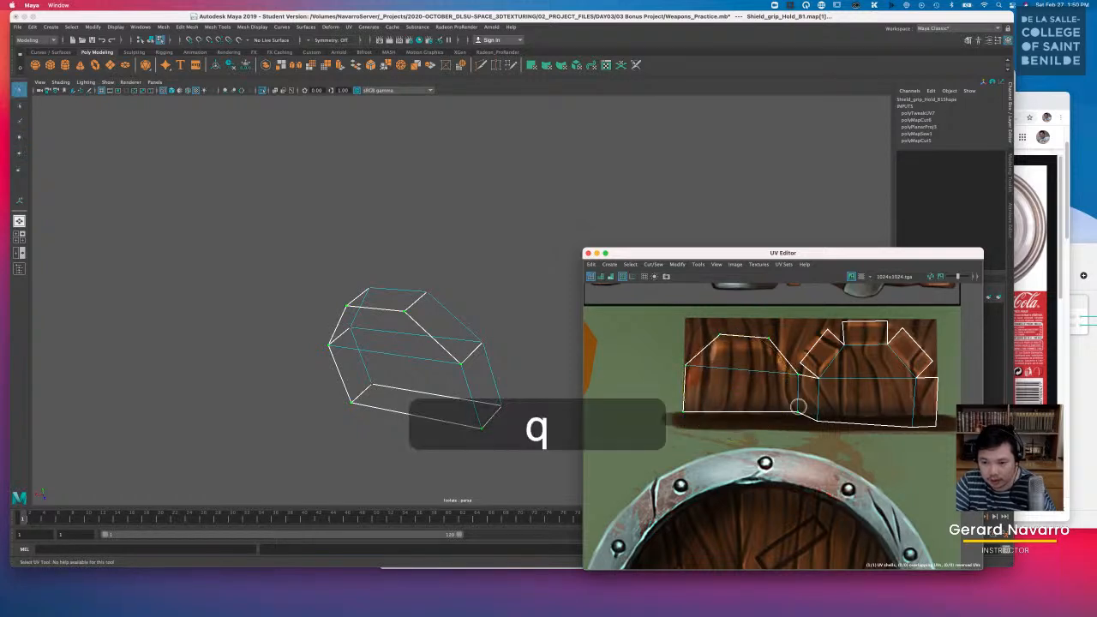
{"action": "key", "text": "w"}
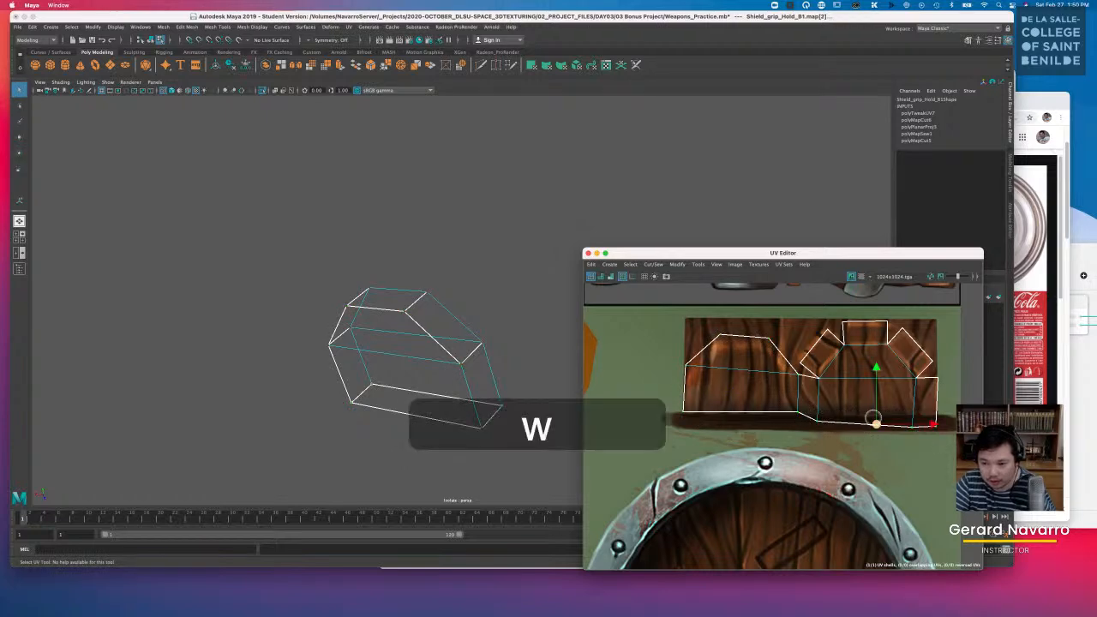
{"action": "left_click_drag", "start_coordinate": [873, 404], "coordinate": [875, 392]}
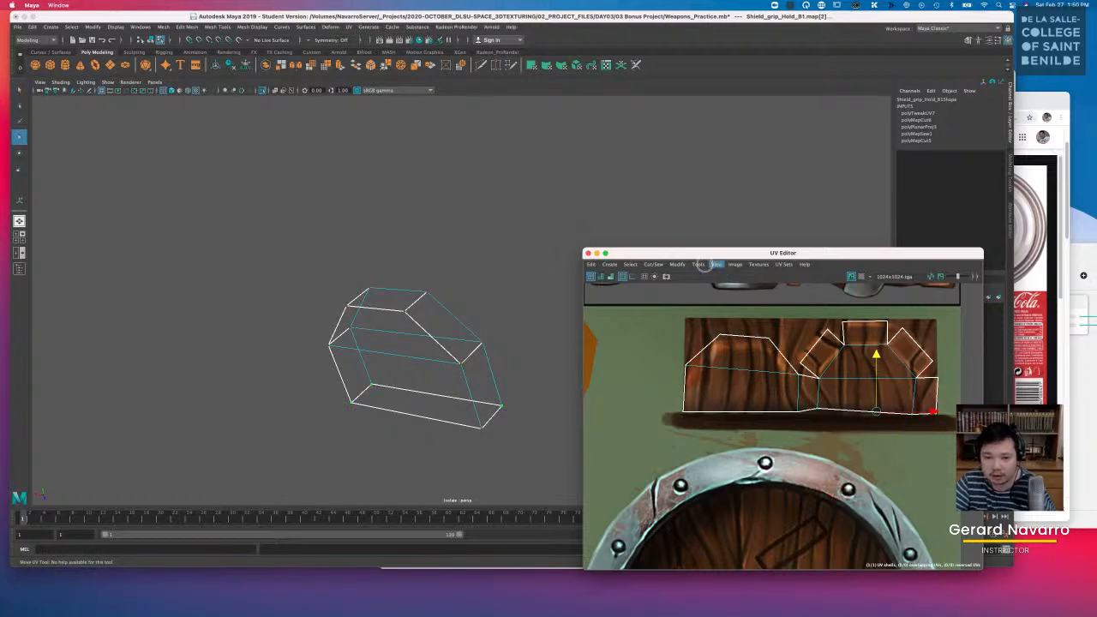
Step: Turn off object isolation, show the scene with textures, return to object mode and clear the selection
{"action": "left_click", "coordinate": [108, 83]}
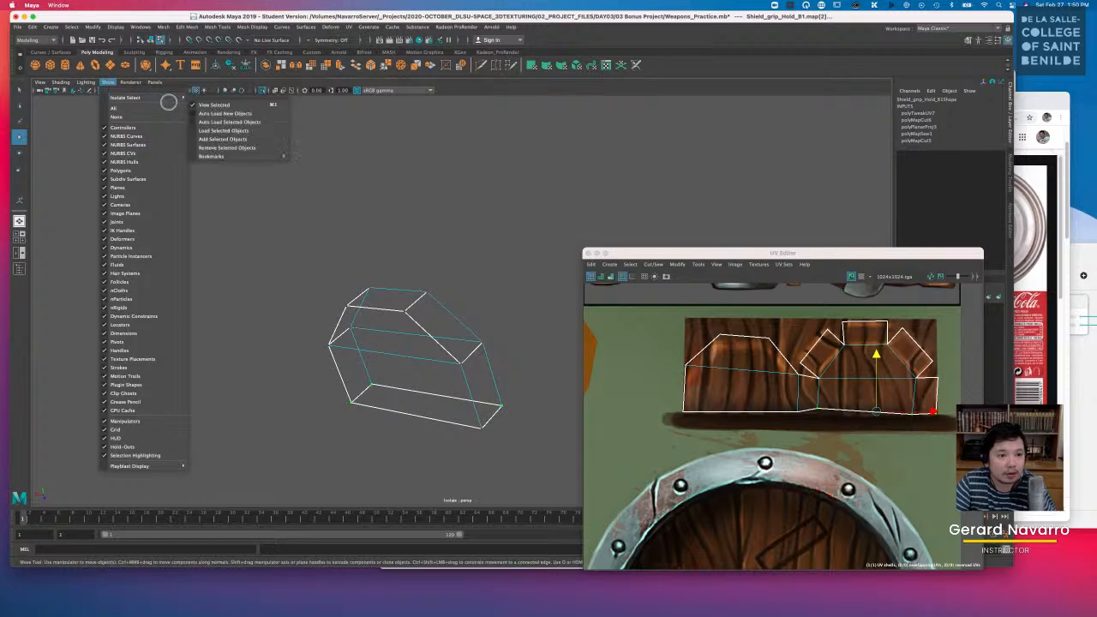
{"action": "left_click", "coordinate": [197, 105]}
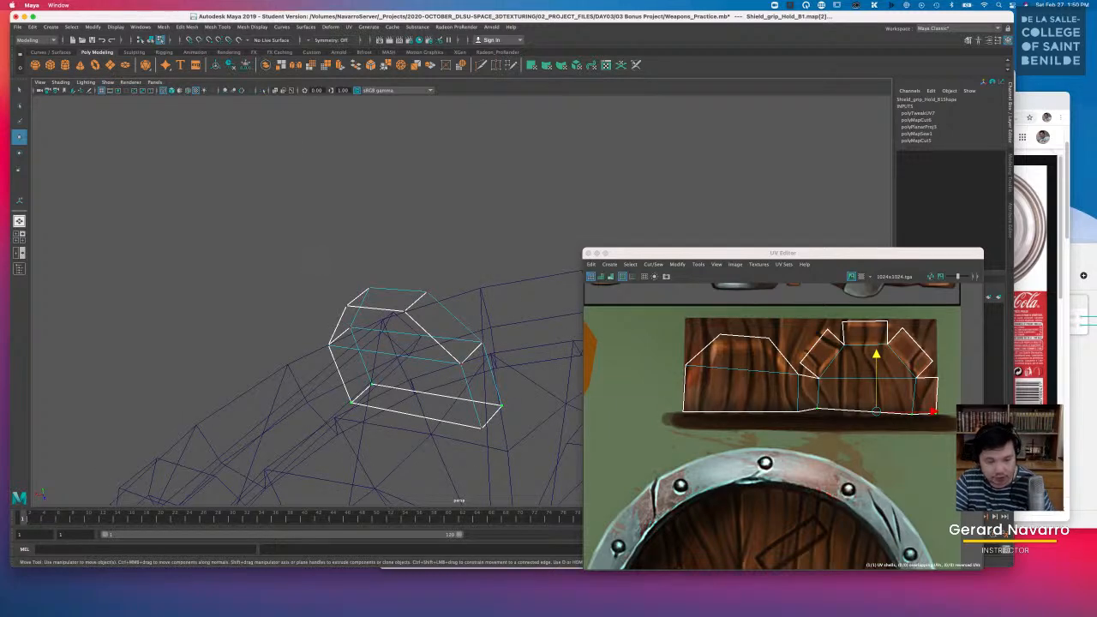
{"action": "key", "text": "6"}
{"action": "mouse_move", "coordinate": [395, 323]}
{"action": "left_mouse_down", "text": "alt"}
{"action": "mouse_move", "coordinate": [389, 355]}
{"action": "mouse_move", "coordinate": [426, 343]}
{"action": "left_mouse_up", "text": "alt"}
{"action": "right_click_drag", "start_coordinate": [426, 343], "coordinate": [454, 328]}
{"action": "left_click", "coordinate": [440, 220]}
{"action": "left_click_drag", "start_coordinate": [486, 296], "coordinate": [454, 306], "text": "alt"}
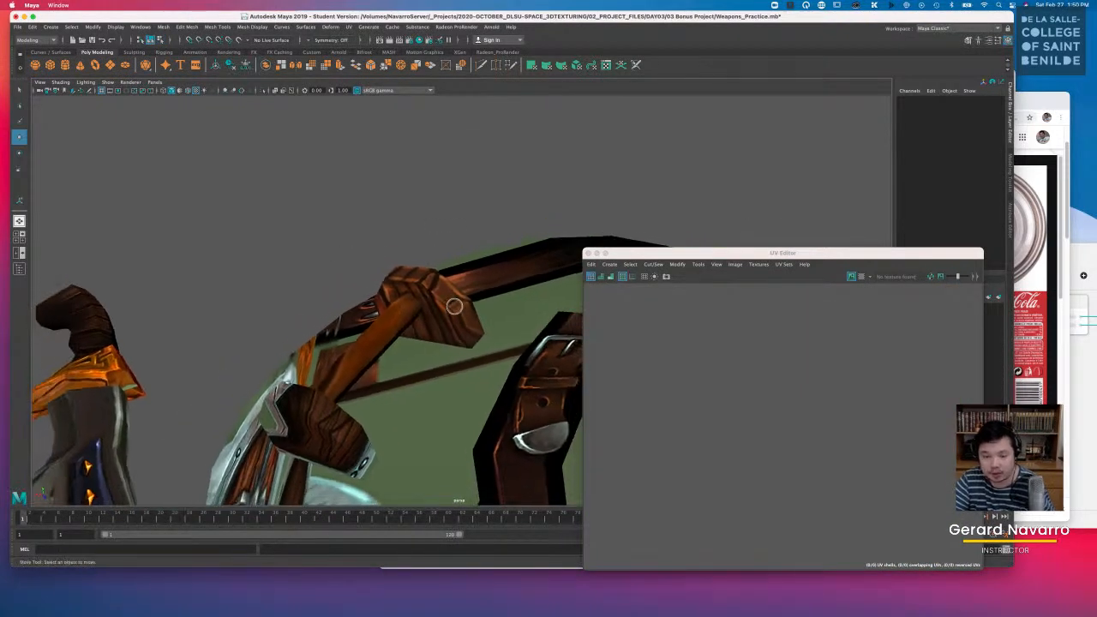
Step: Transfer all UV sets from the unwrapped grip holder to the other grip holder, with Component as the sample space
{"action": "left_click", "coordinate": [454, 306]}
{"action": "left_click", "coordinate": [341, 424]}
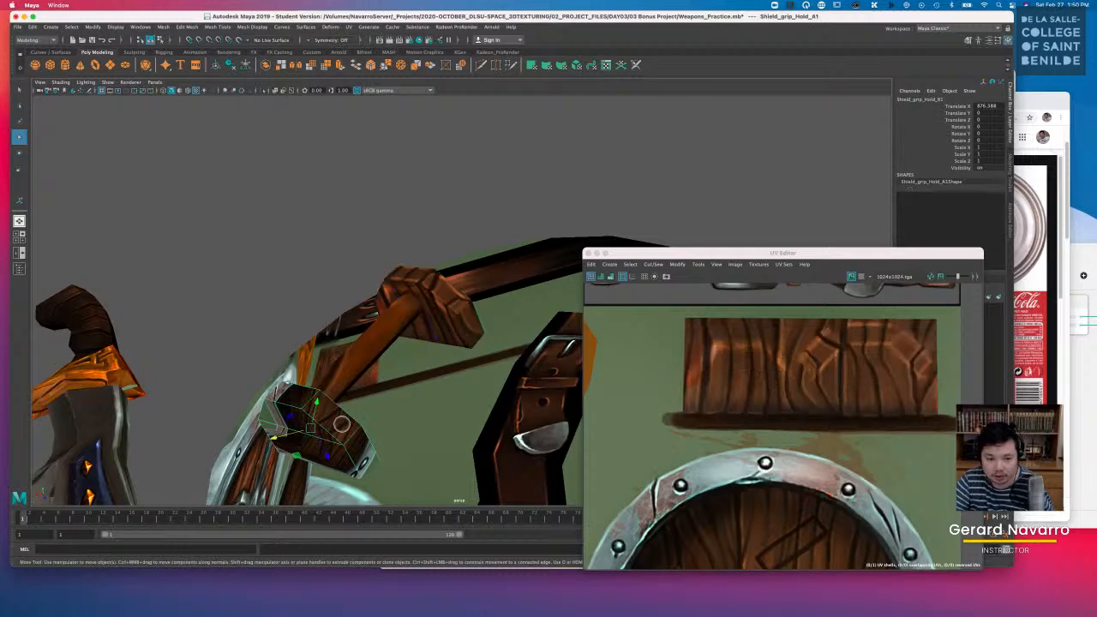
{"action": "left_click_drag", "start_coordinate": [386, 375], "coordinate": [373, 334], "text": "alt"}
{"action": "left_click_drag", "start_coordinate": [370, 276], "coordinate": [401, 295], "text": "alt"}
{"action": "left_click", "coordinate": [312, 238]}
{"action": "left_click_drag", "start_coordinate": [360, 255], "coordinate": [421, 222], "text": "alt"}
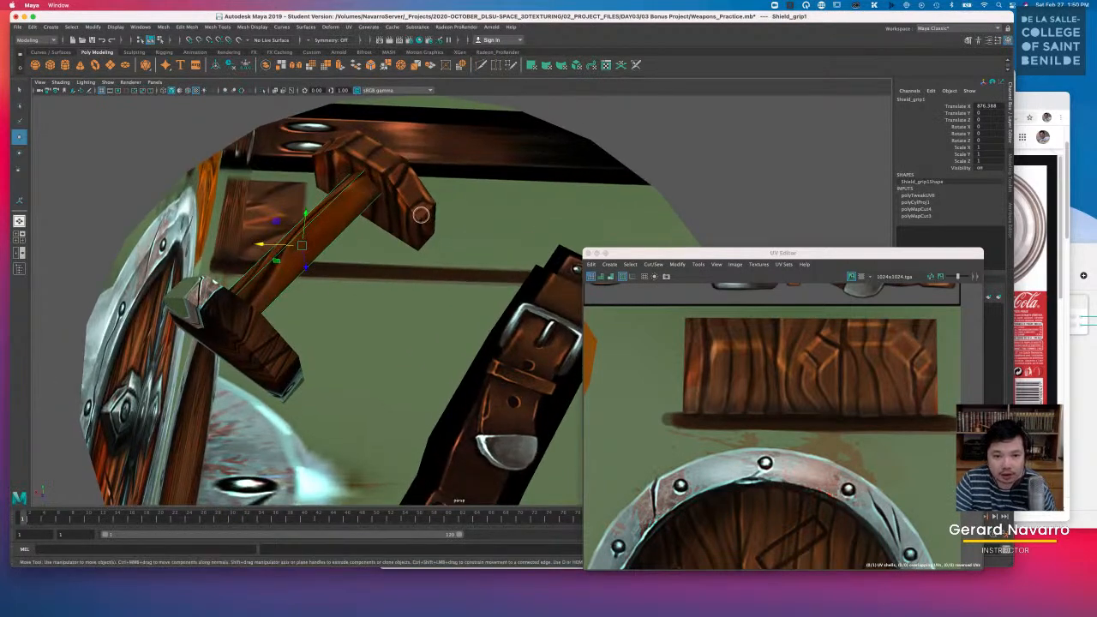
{"action": "left_click", "coordinate": [408, 224]}
{"action": "left_click", "coordinate": [244, 349]}
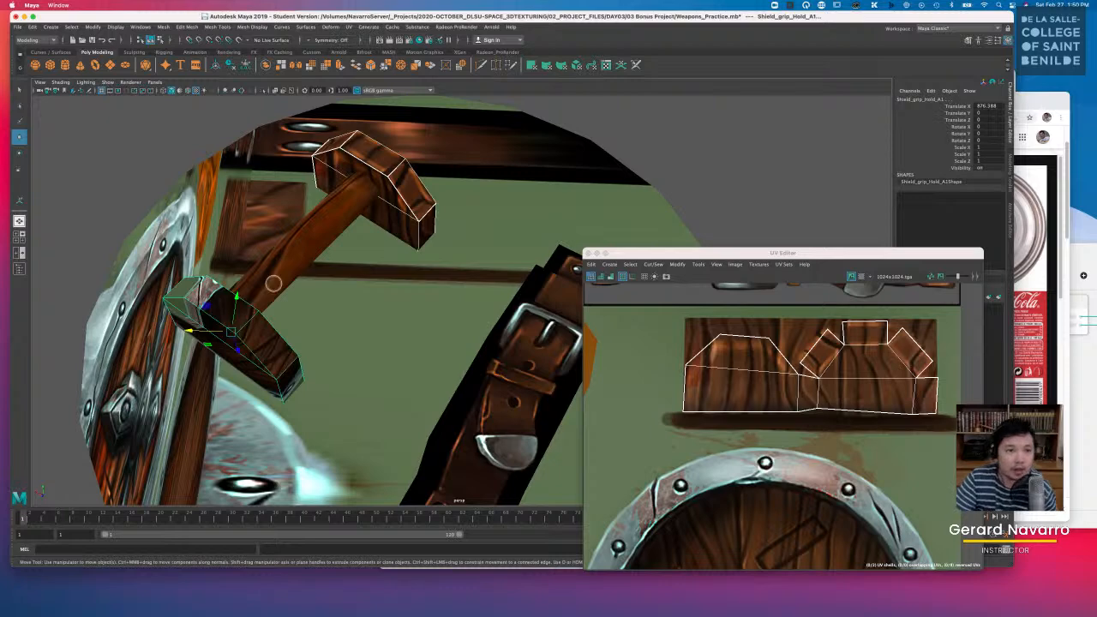
{"action": "left_click", "coordinate": [186, 27]}
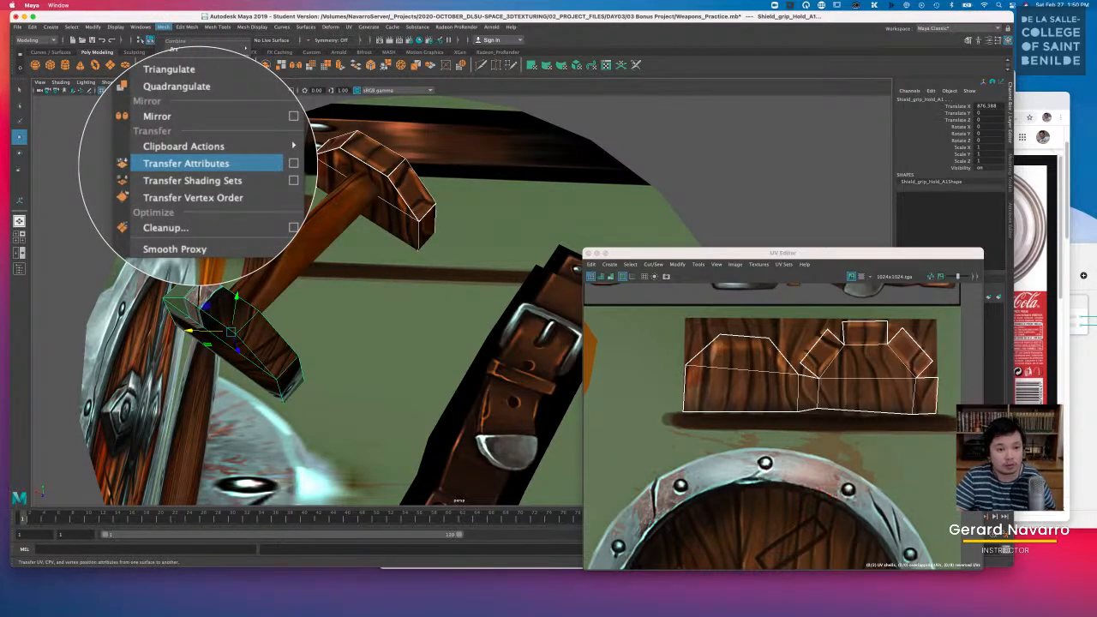
{"action": "left_click", "coordinate": [245, 163]}
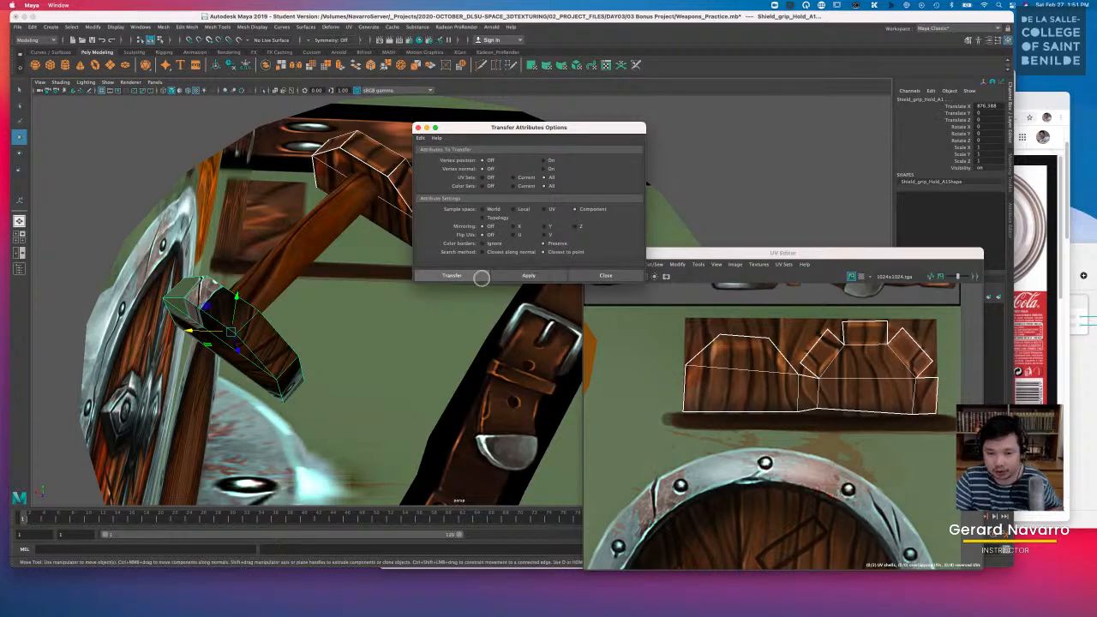
{"action": "left_click", "coordinate": [479, 276]}
Step: Select the textured set's shield body and bring its UV layout and the whole weapons texture into view
{"action": "left_click_drag", "start_coordinate": [426, 299], "coordinate": [397, 318], "text": "alt"}
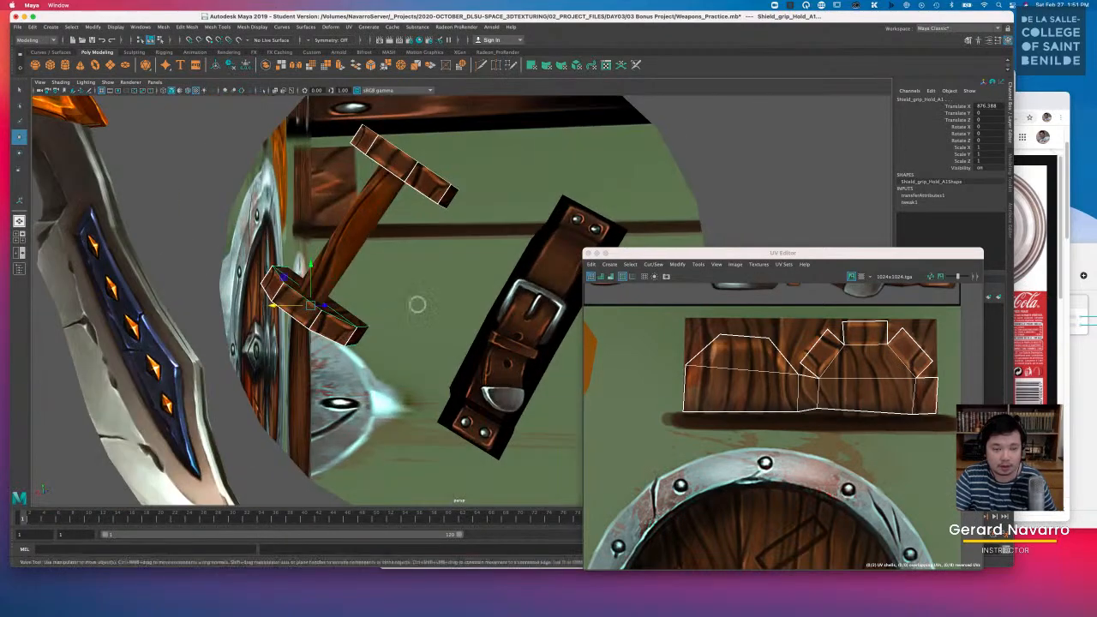
{"action": "key", "text": "q"}
{"action": "left_click", "coordinate": [692, 169]}
{"action": "scroll", "coordinate": [693, 169], "scroll_direction": "down", "scroll_amount": 5}
{"action": "left_click", "coordinate": [499, 187]}
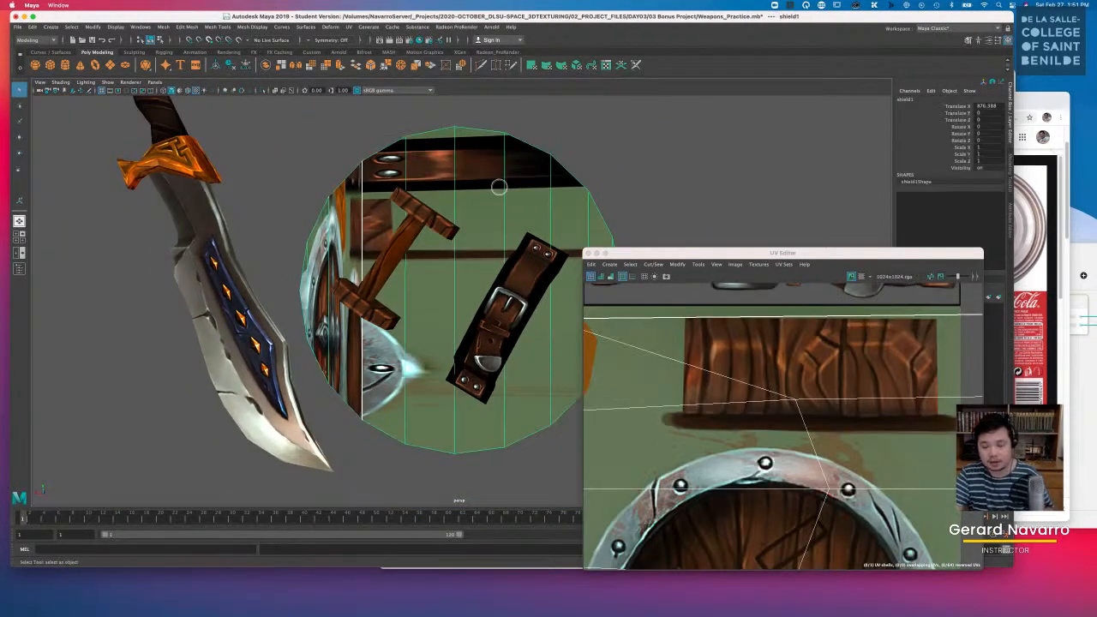
{"action": "scroll", "coordinate": [725, 344], "scroll_direction": "down", "scroll_amount": 8}
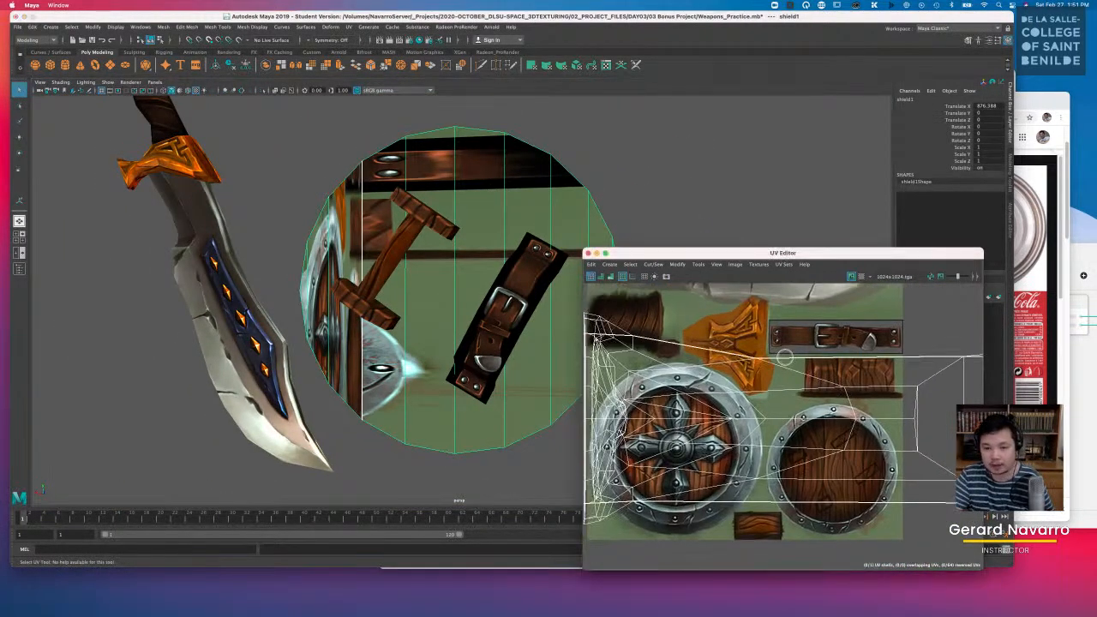
{"action": "mouse_move", "coordinate": [516, 229]}
{"action": "left_mouse_down", "text": "alt"}
{"action": "mouse_move", "coordinate": [468, 231]}
{"action": "mouse_move", "coordinate": [528, 216]}
{"action": "left_mouse_up", "text": "alt"}
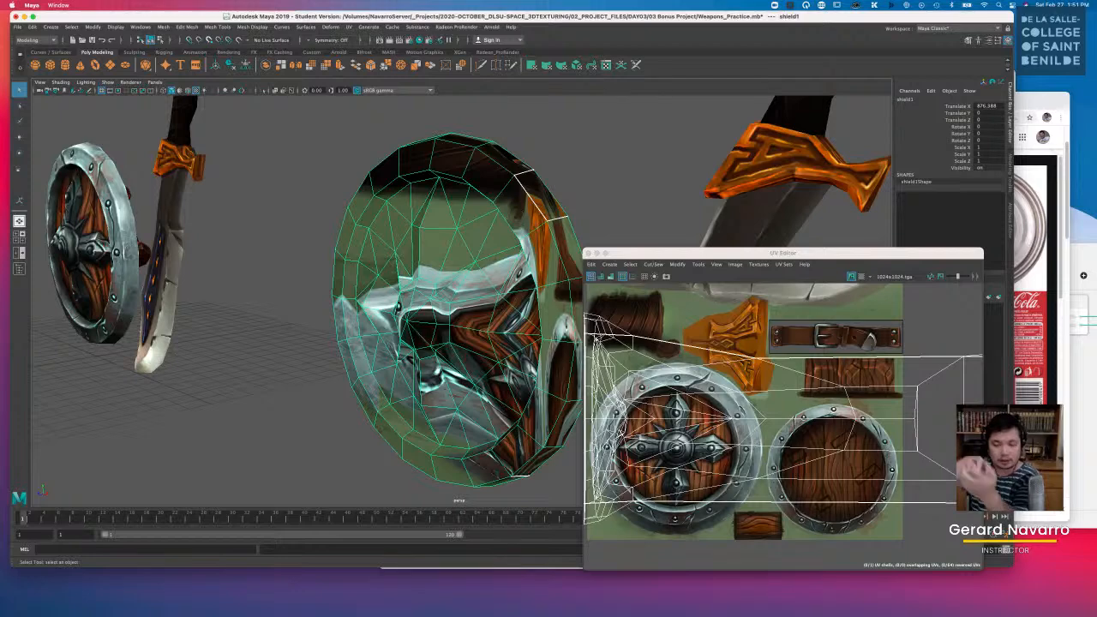
Step: Examine the shield's front face, rim and existing UV seam edges from several angles
{"action": "right_click_drag", "start_coordinate": [526, 193], "coordinate": [576, 175]}
{"action": "left_click", "coordinate": [589, 152]}
{"action": "middle_click_drag", "start_coordinate": [554, 188], "coordinate": [499, 199], "text": "alt"}
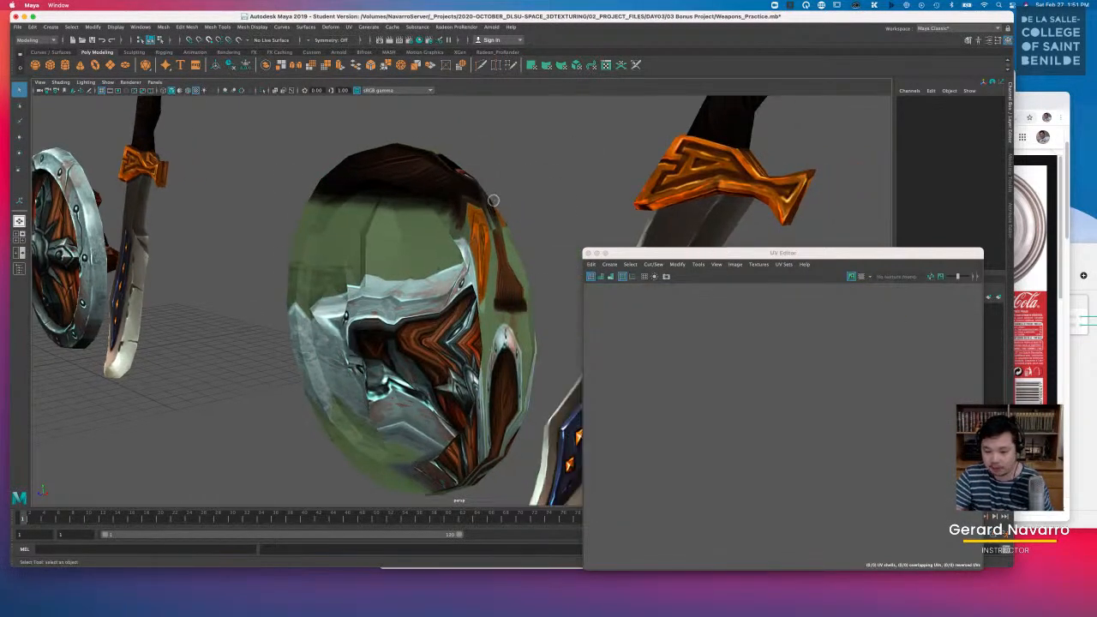
{"action": "left_click", "coordinate": [493, 201]}
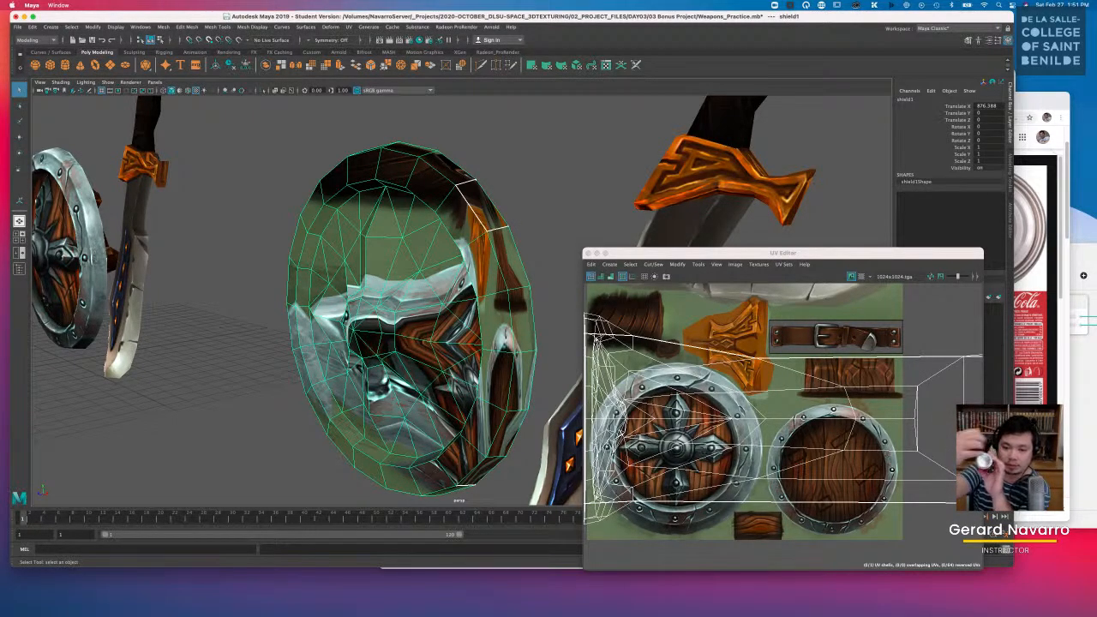
{"action": "right_click_drag", "start_coordinate": [472, 190], "coordinate": [499, 174]}
{"action": "left_click_drag", "start_coordinate": [513, 203], "coordinate": [512, 203], "text": "alt"}
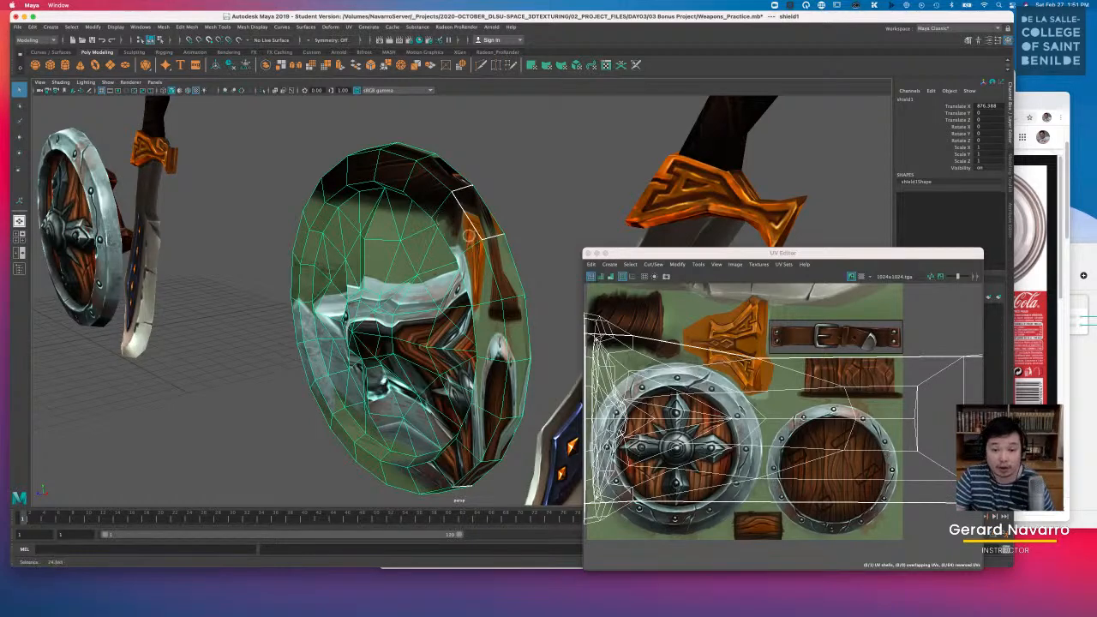
{"action": "left_click_drag", "start_coordinate": [466, 233], "coordinate": [450, 230], "text": "alt"}
{"action": "left_click_drag", "start_coordinate": [451, 275], "coordinate": [508, 298], "text": "alt"}
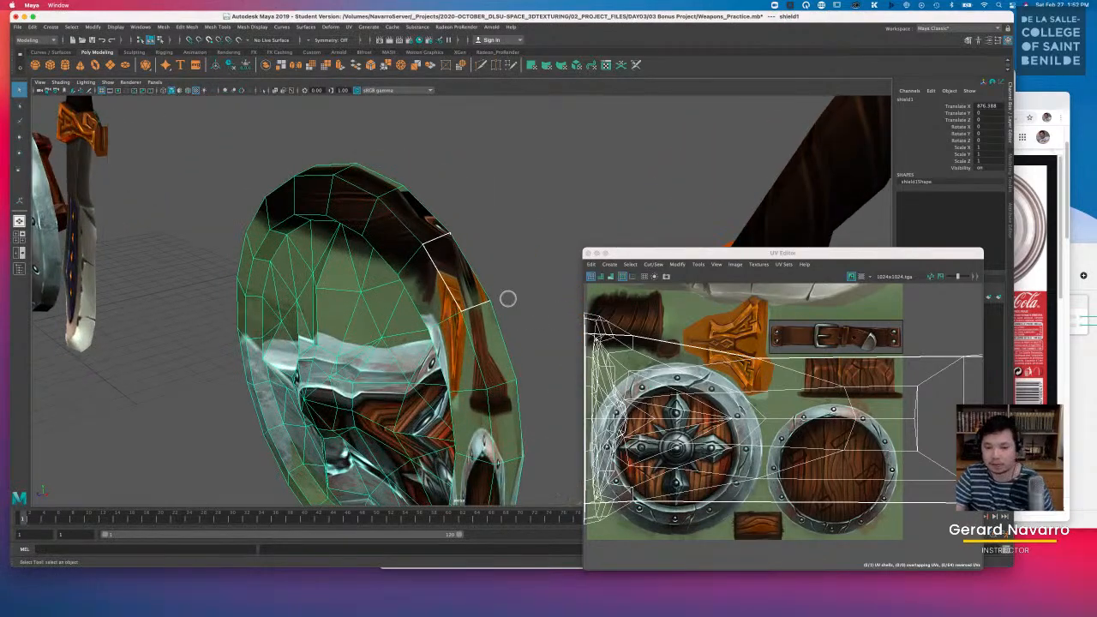
Step: Select the seam edges on the shield's rim and sew their UVs together
{"action": "right_click_drag", "start_coordinate": [444, 277], "coordinate": [450, 269]}
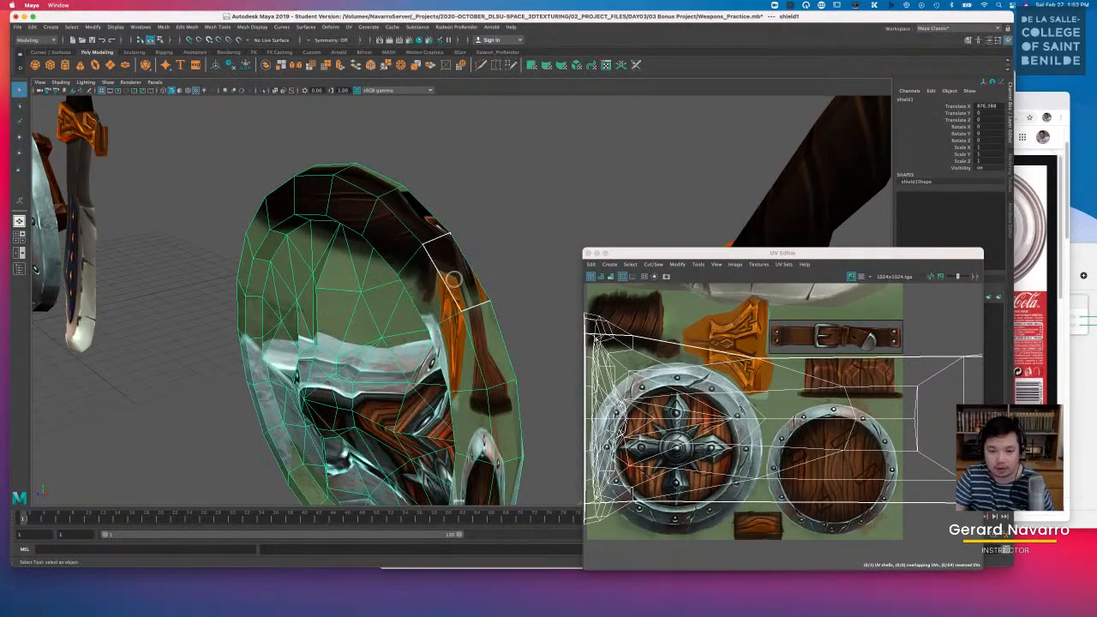
{"action": "right_click", "coordinate": [447, 272]}
{"action": "key", "text": "F10"}
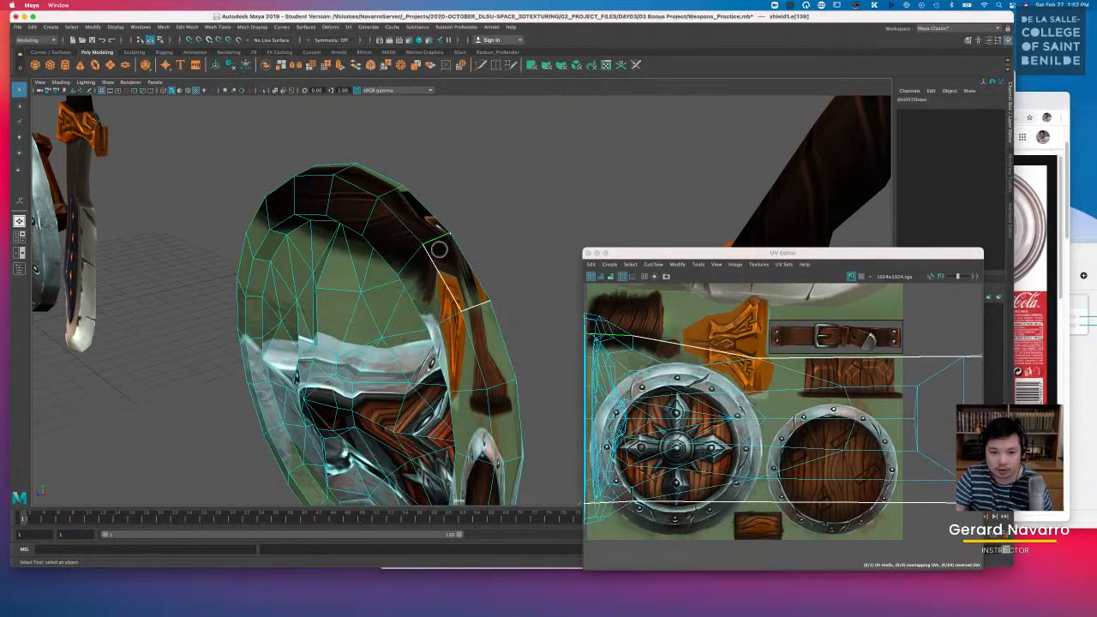
{"action": "left_click", "coordinate": [474, 304]}
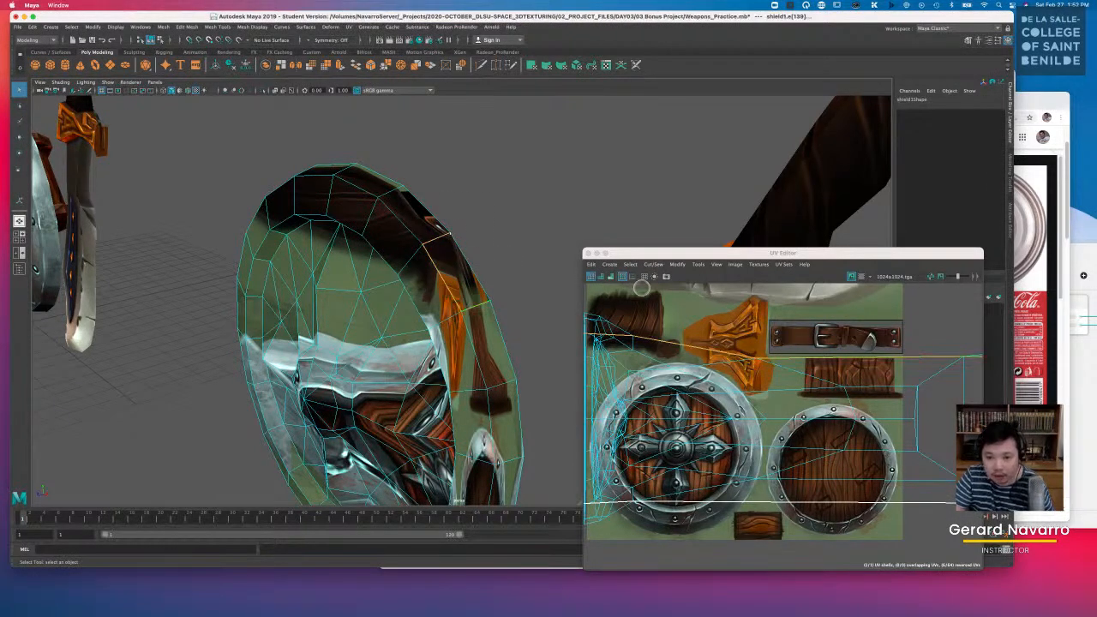
{"action": "left_click", "coordinate": [654, 263]}
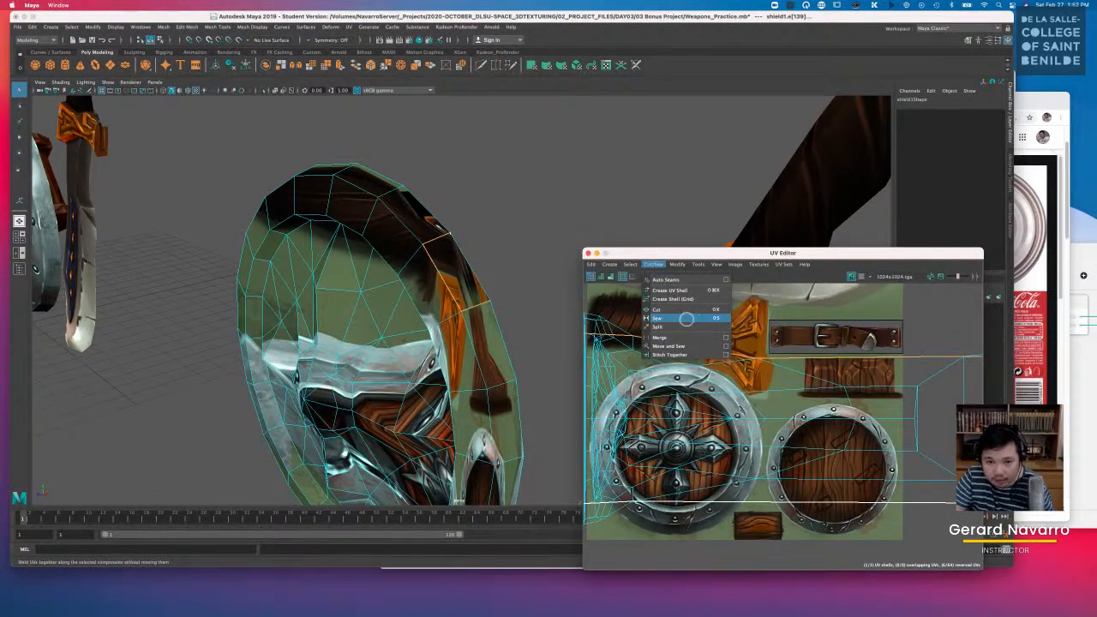
{"action": "left_click", "coordinate": [686, 319]}
Step: Return the shield to object mode, turn its front towards the view and apply a planar UV projection to it
{"action": "right_click_drag", "start_coordinate": [477, 277], "coordinate": [506, 258]}
{"action": "left_click_drag", "start_coordinate": [506, 257], "coordinate": [484, 206], "text": "alt"}
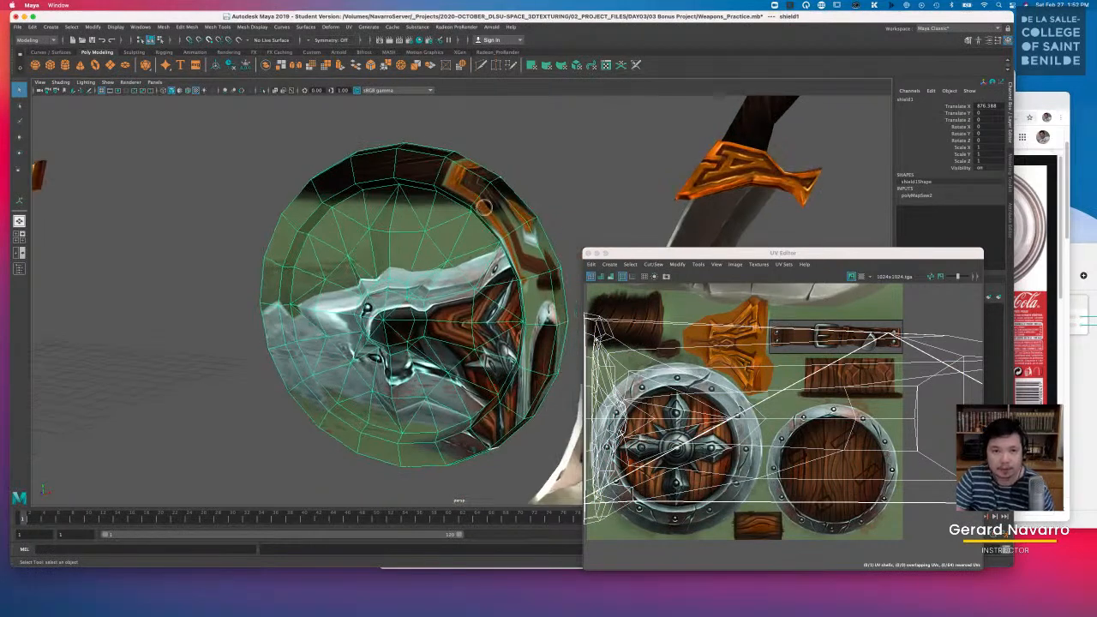
{"action": "left_click", "coordinate": [349, 26]}
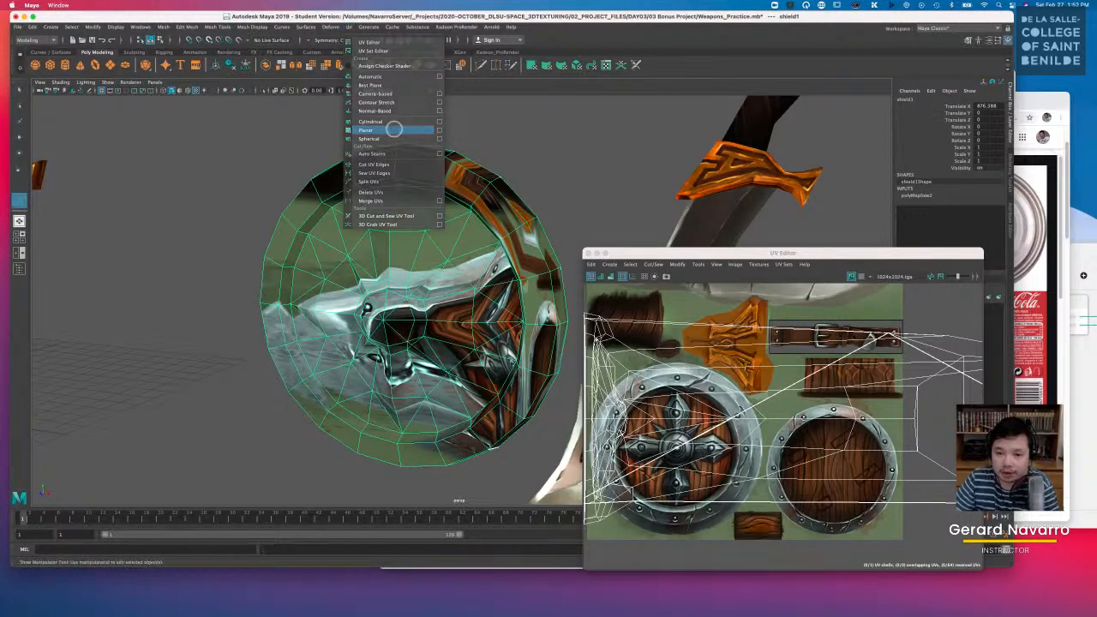
{"action": "left_click", "coordinate": [393, 129]}
{"action": "scroll", "coordinate": [750, 461], "scroll_direction": "down", "scroll_amount": 5}
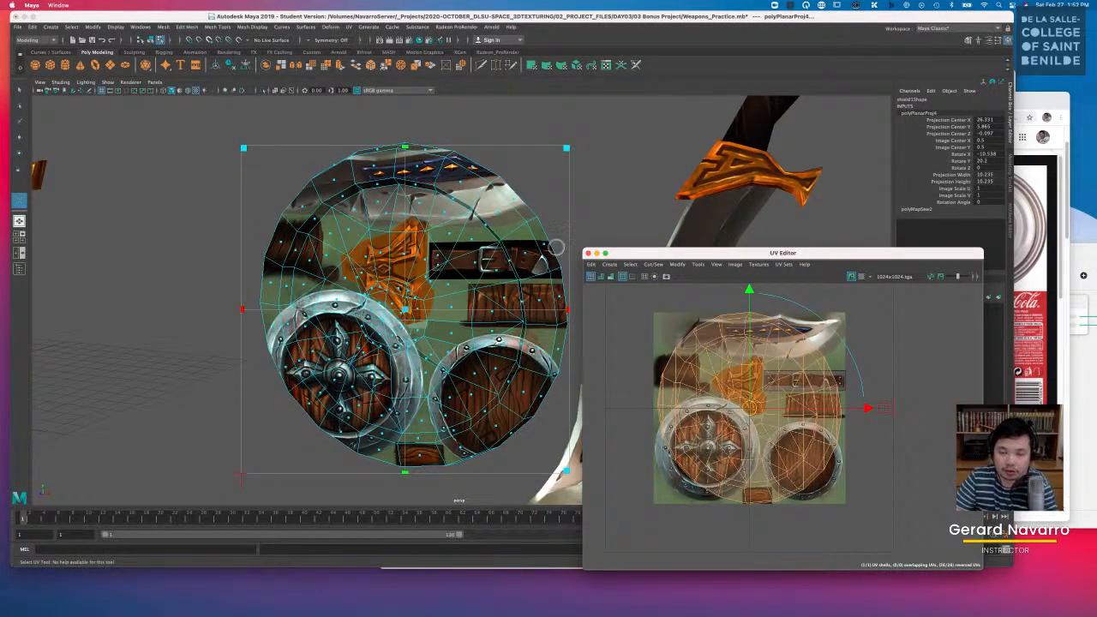
Step: Select the full ring of edges around the shield's flat back and cut the UVs along it
{"action": "left_click_drag", "start_coordinate": [537, 242], "coordinate": [480, 257], "text": "alt"}
{"action": "key", "text": "q"}
{"action": "right_click_drag", "start_coordinate": [455, 196], "coordinate": [457, 175]}
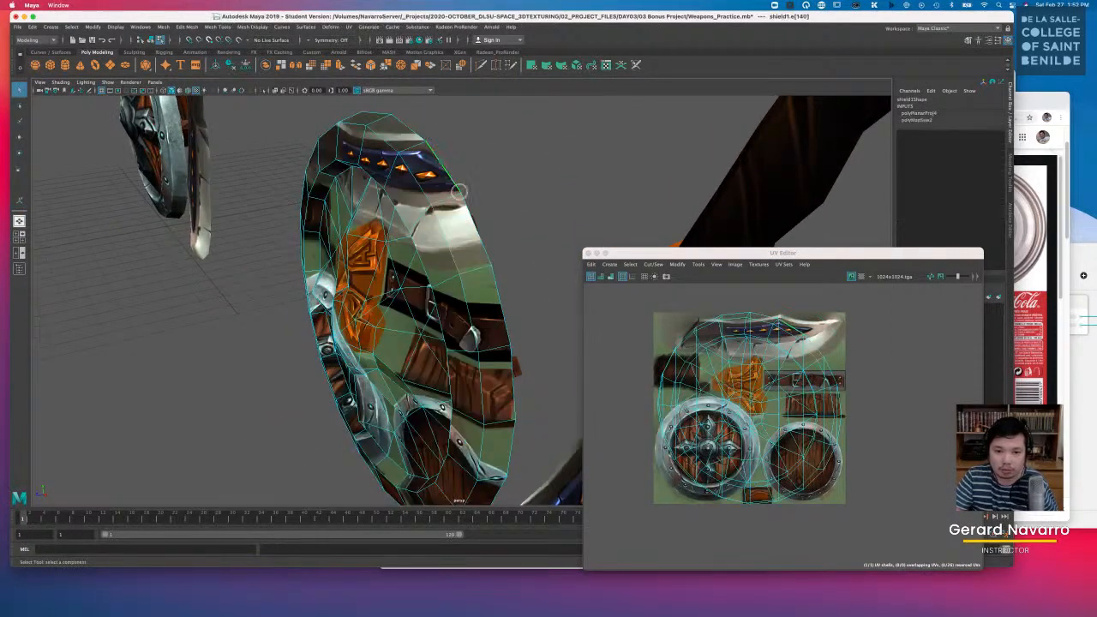
{"action": "left_click_drag", "start_coordinate": [471, 210], "coordinate": [420, 225], "text": "alt"}
{"action": "left_click_drag", "start_coordinate": [335, 243], "coordinate": [493, 134], "text": "alt"}
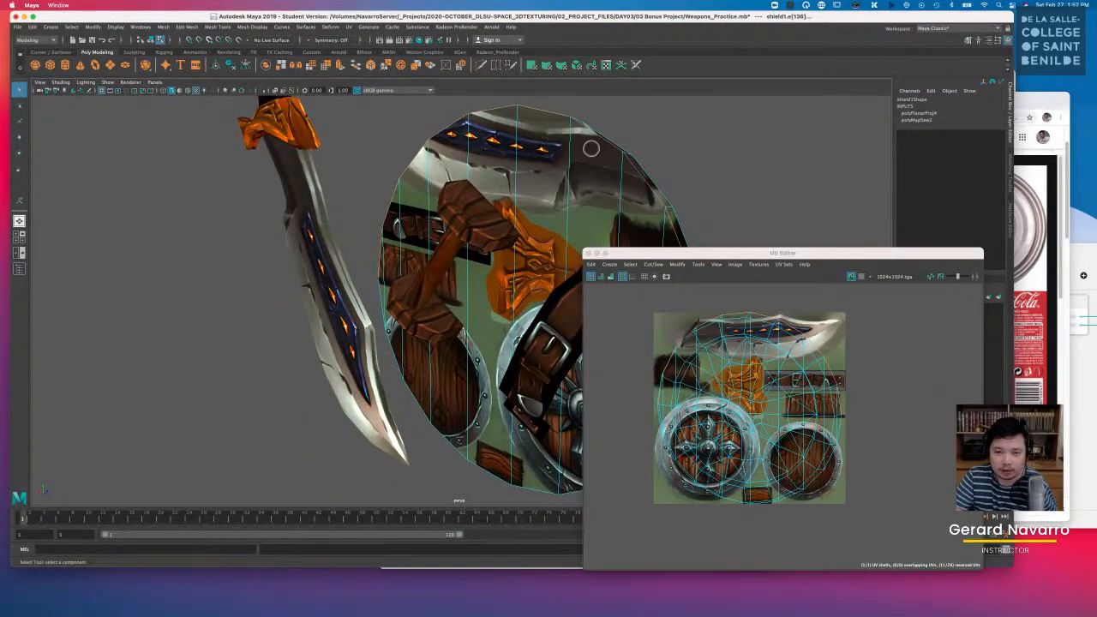
{"action": "left_click_drag", "start_coordinate": [590, 148], "coordinate": [561, 207], "text": "alt"}
{"action": "left_click_drag", "start_coordinate": [491, 336], "coordinate": [521, 276], "text": "alt"}
{"action": "left_click_drag", "start_coordinate": [509, 318], "coordinate": [512, 343], "text": "alt"}
{"action": "left_click_drag", "start_coordinate": [481, 377], "coordinate": [338, 345], "text": "alt"}
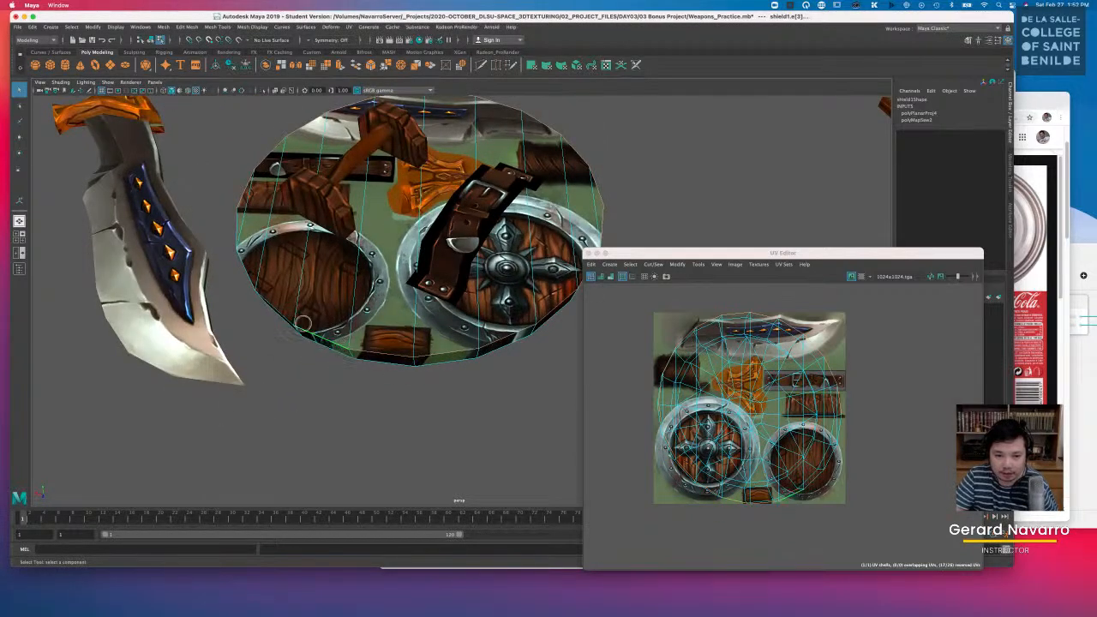
{"action": "left_click_drag", "start_coordinate": [279, 312], "coordinate": [336, 300], "text": "alt"}
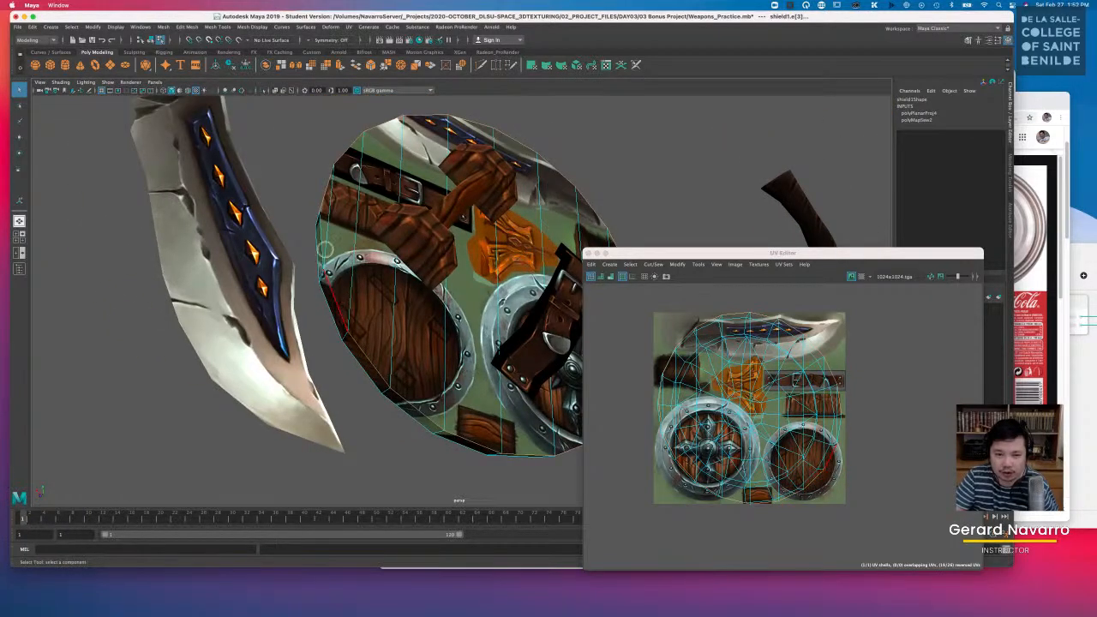
{"action": "left_click_drag", "start_coordinate": [320, 240], "coordinate": [392, 212], "text": "alt"}
{"action": "scroll", "coordinate": [367, 301], "scroll_direction": "down", "scroll_amount": 5}
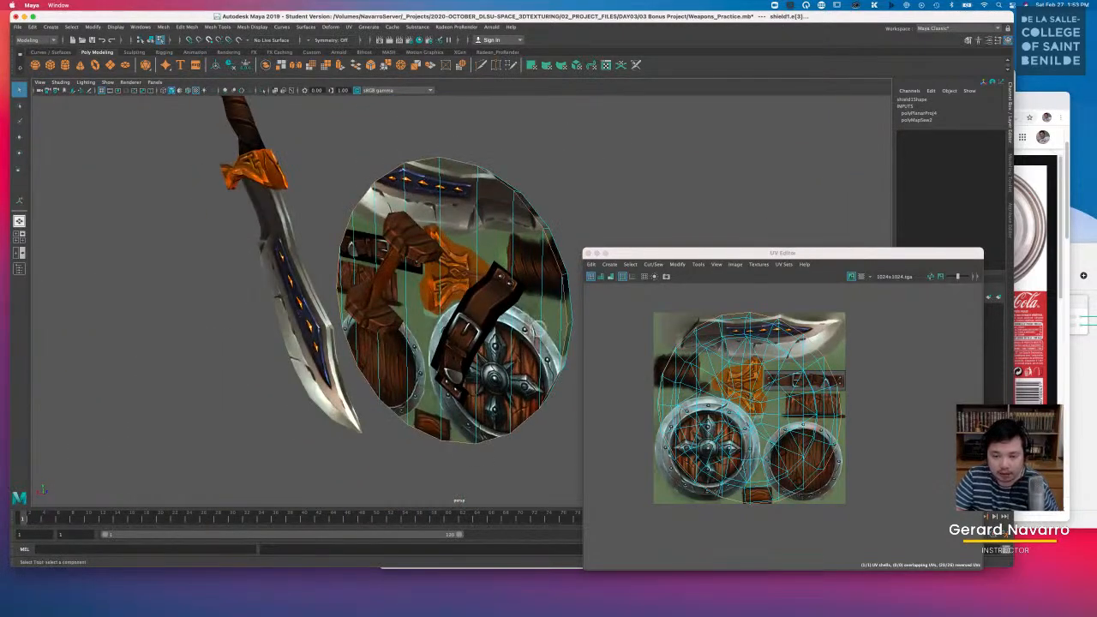
{"action": "left_click_drag", "start_coordinate": [527, 324], "coordinate": [428, 287], "text": "alt"}
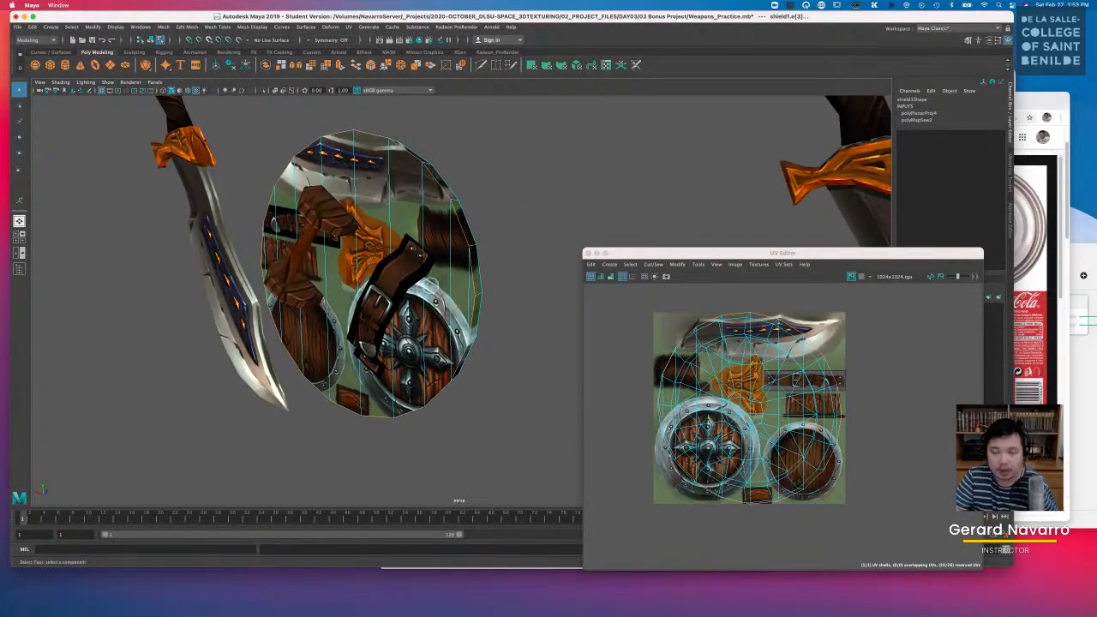
{"action": "left_click_drag", "start_coordinate": [707, 254], "coordinate": [628, 140]}
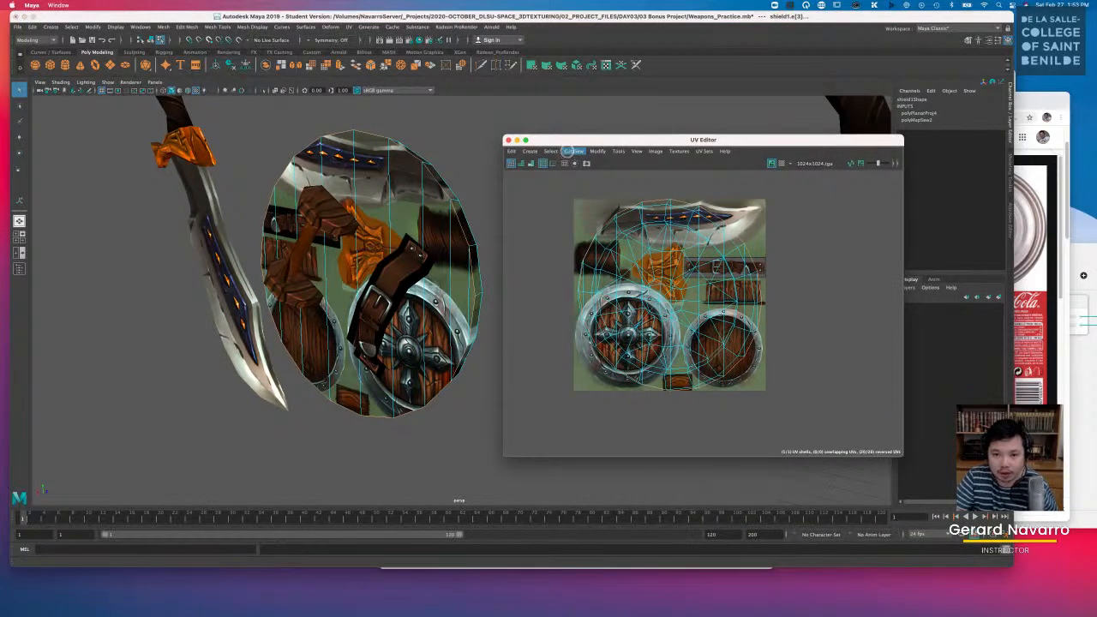
{"action": "left_click", "coordinate": [572, 151]}
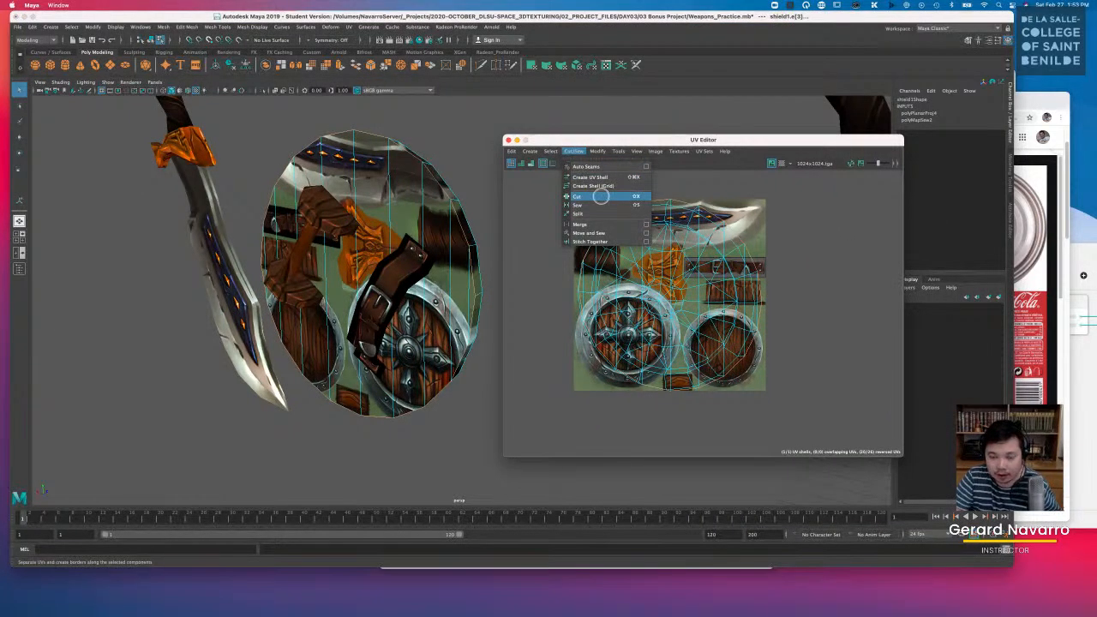
{"action": "left_click", "coordinate": [600, 197]}
Step: Return the shield to object mode and unfold its UVs
{"action": "left_click_drag", "start_coordinate": [459, 205], "coordinate": [310, 263], "text": "alt"}
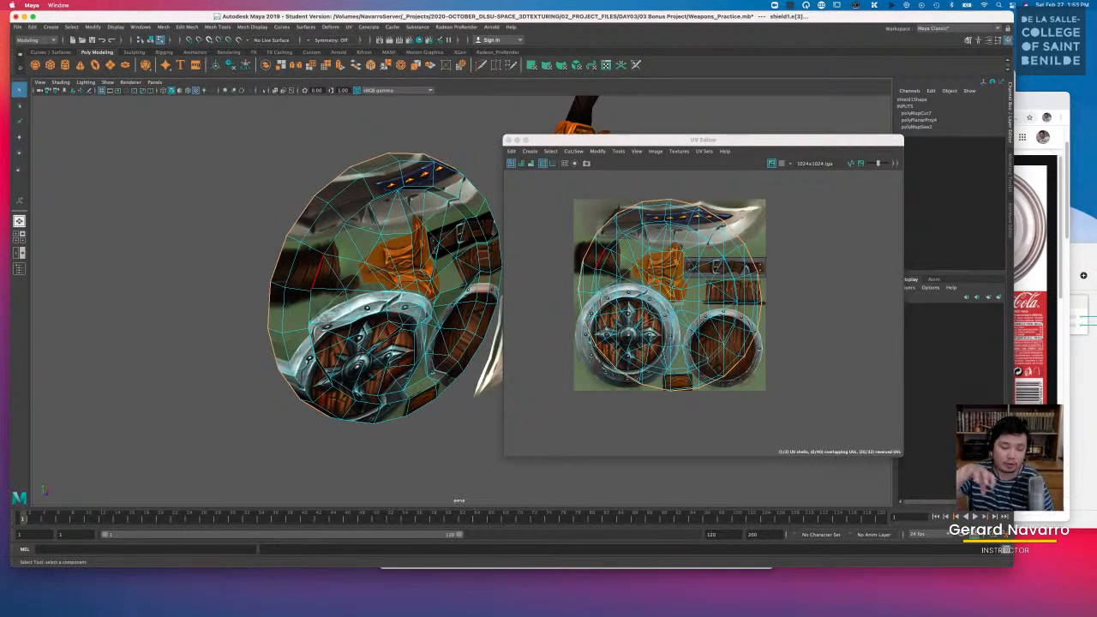
{"action": "right_click_drag", "start_coordinate": [361, 248], "coordinate": [385, 210]}
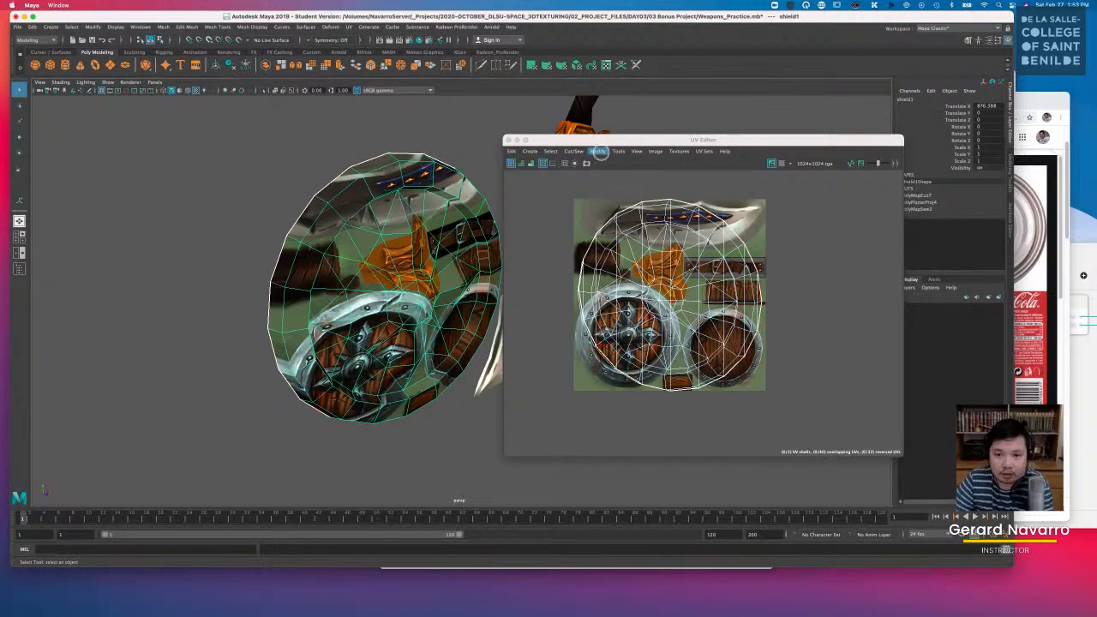
{"action": "left_click", "coordinate": [598, 152]}
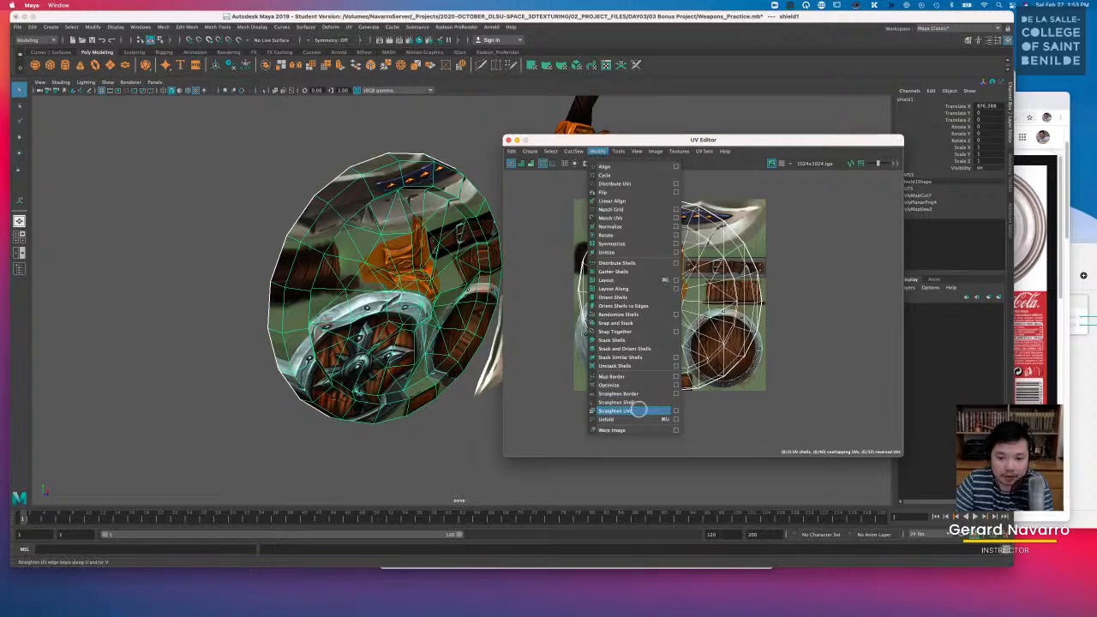
{"action": "left_click", "coordinate": [638, 418]}
{"action": "middle_click_drag", "start_coordinate": [735, 295], "coordinate": [729, 360], "text": "alt"}
{"action": "scroll", "coordinate": [333, 236], "scroll_direction": "down", "scroll_amount": 3}
{"action": "mouse_move", "coordinate": [404, 254]}
{"action": "left_mouse_down", "text": "alt"}
{"action": "mouse_move", "coordinate": [353, 251]}
{"action": "mouse_move", "coordinate": [417, 248]}
{"action": "mouse_move", "coordinate": [386, 254]}
{"action": "left_mouse_up", "text": "alt"}
{"action": "scroll", "coordinate": [729, 404], "scroll_direction": "up", "scroll_amount": 3}
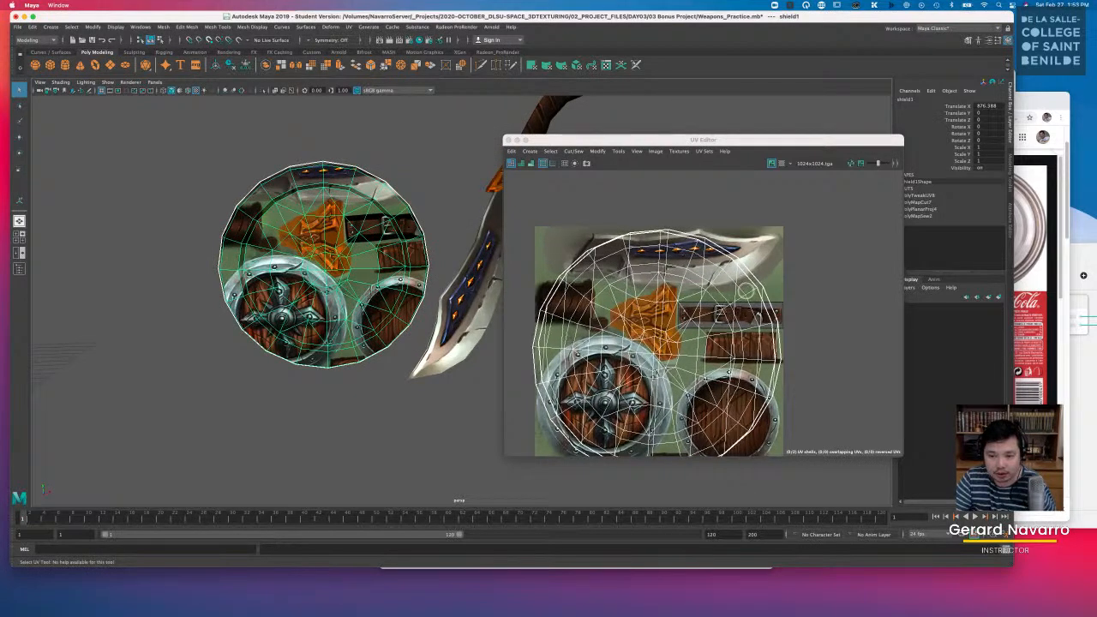
Step: Select the shield's front UV shell and move it off the texture into the empty space beside it
{"action": "right_click", "coordinate": [747, 286]}
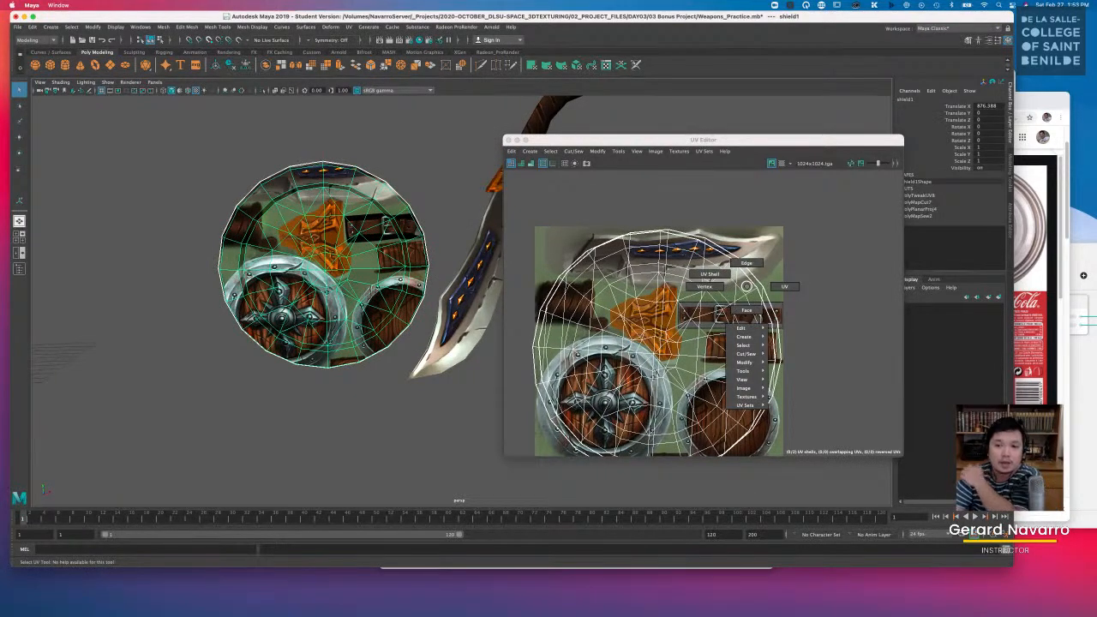
{"action": "right_click_drag", "start_coordinate": [747, 286], "coordinate": [710, 274]}
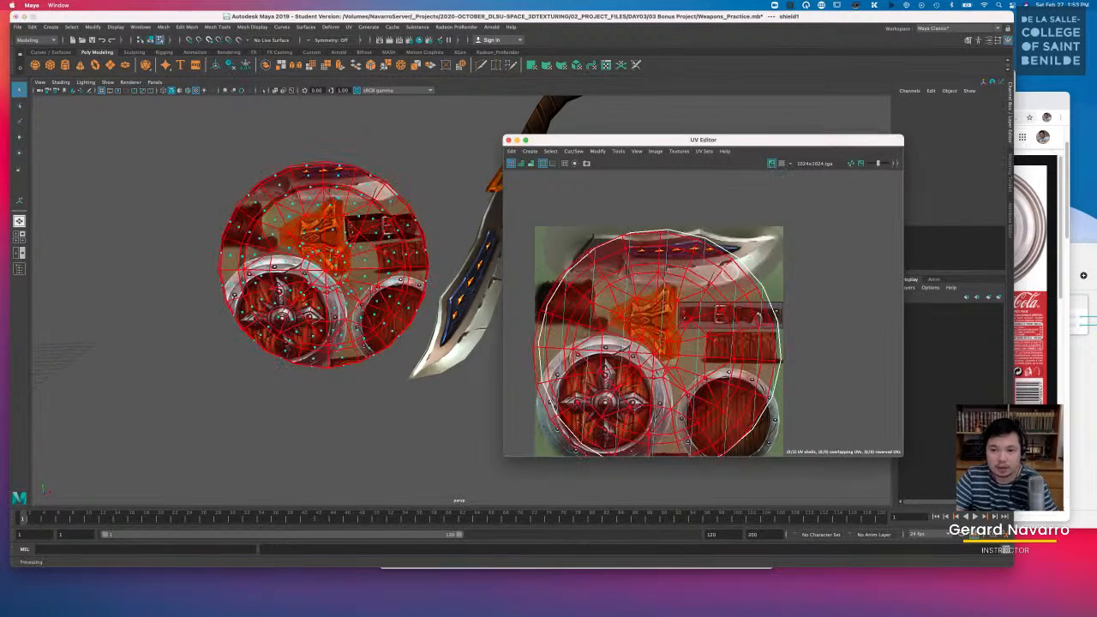
{"action": "left_click", "coordinate": [700, 316]}
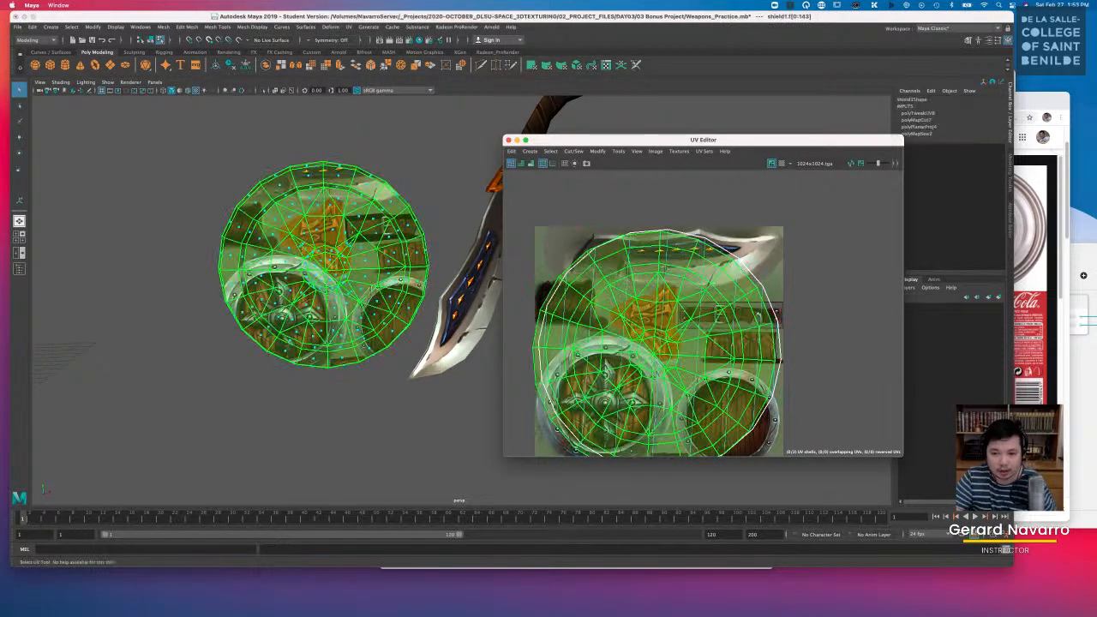
{"action": "key", "text": "f"}
{"action": "key", "text": "w"}
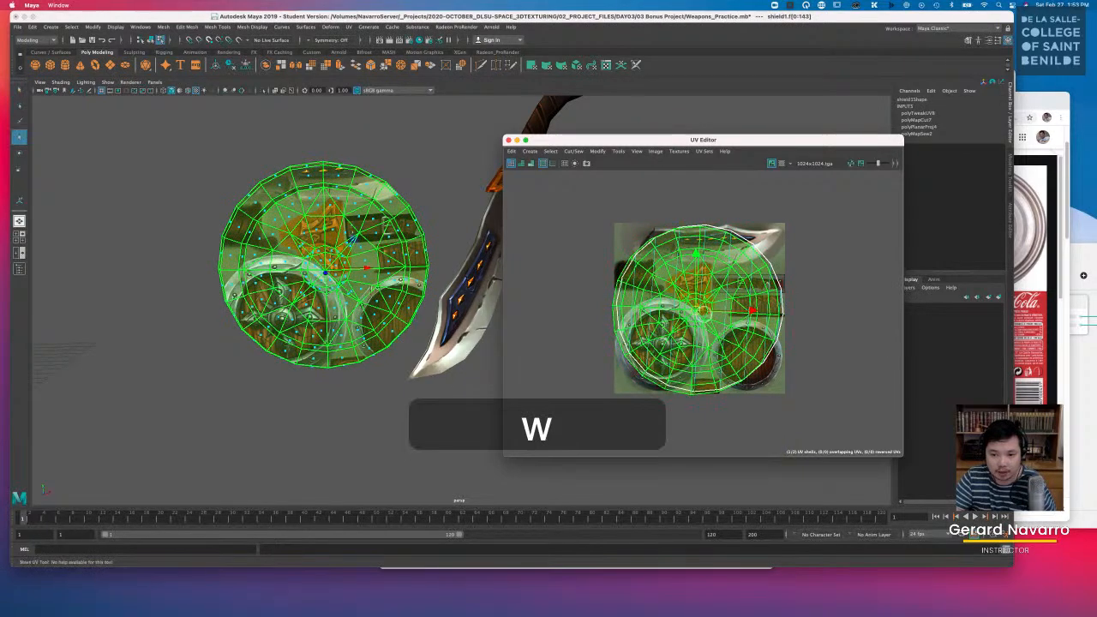
{"action": "left_click_drag", "start_coordinate": [696, 310], "coordinate": [514, 300]}
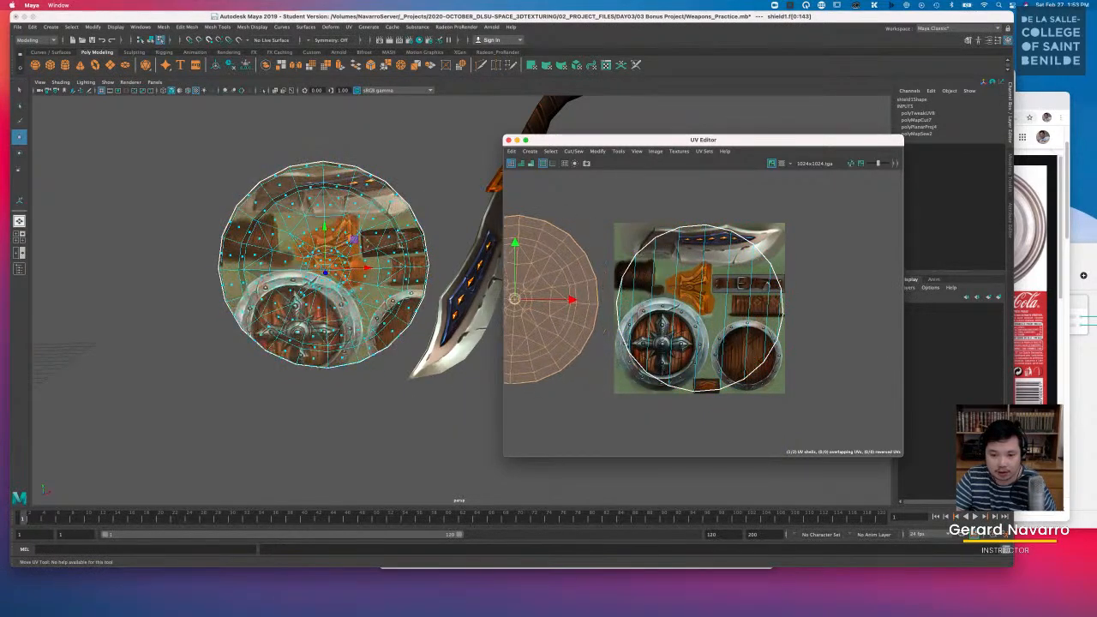
Step: Fit the shield's back UV shell onto the round wooden shield-back area of the texture by moving and scaling it
{"action": "left_click", "coordinate": [687, 284]}
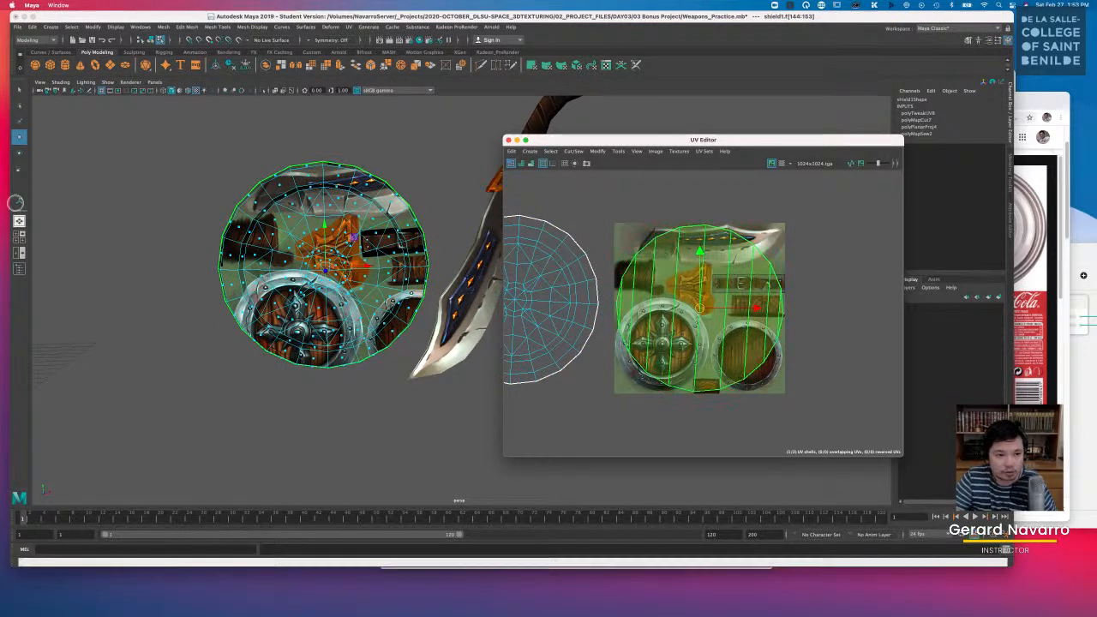
{"action": "left_click", "coordinate": [19, 169]}
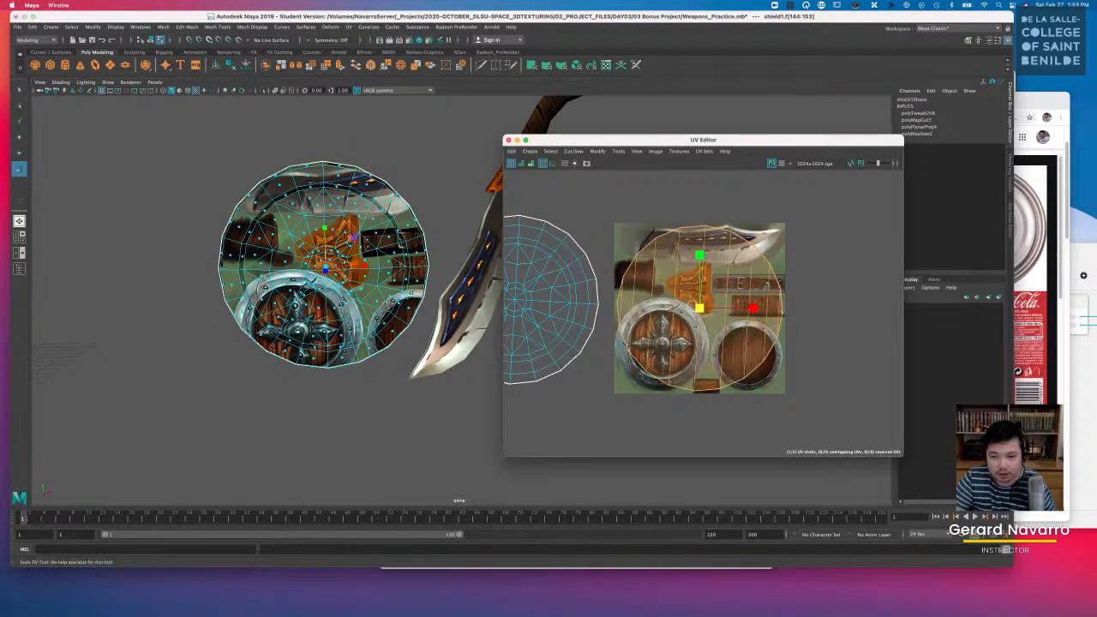
{"action": "key", "text": "w"}
{"action": "left_click_drag", "start_coordinate": [699, 308], "coordinate": [745, 354]}
{"action": "scroll", "coordinate": [746, 355], "scroll_direction": "up", "scroll_amount": 4}
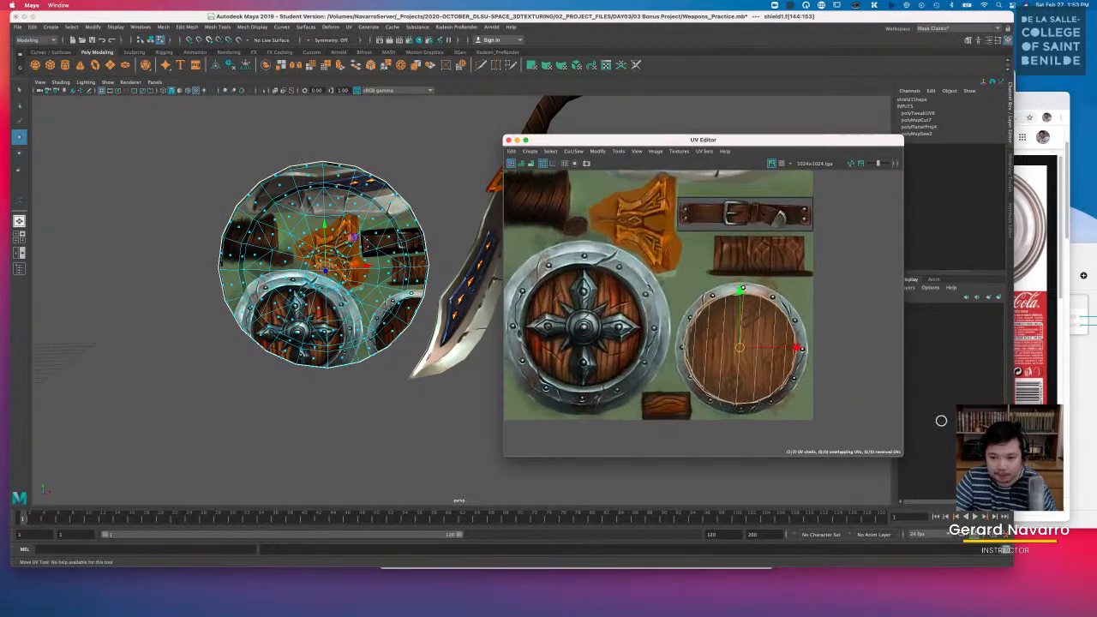
{"action": "key", "text": "r"}
{"action": "key", "text": "e"}
{"action": "key", "text": "r"}
{"action": "mouse_move", "coordinate": [742, 348]}
{"action": "left_mouse_down"}
{"action": "mouse_move", "coordinate": [759, 347]}
{"action": "mouse_move", "coordinate": [743, 348]}
{"action": "left_mouse_up"}
{"action": "key", "text": "w"}
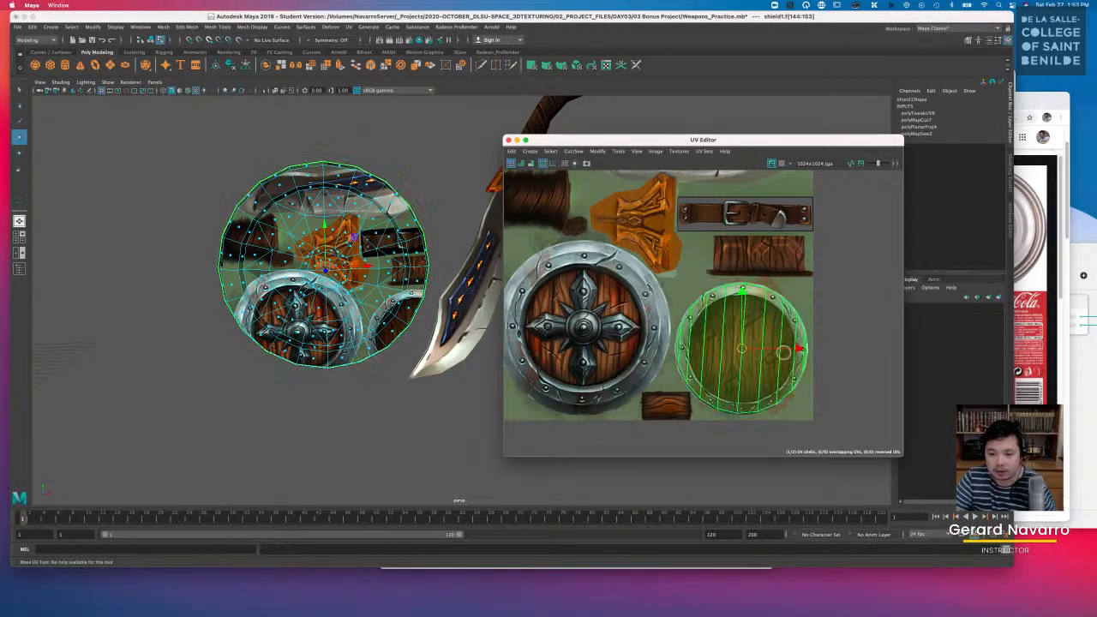
Step: Examine how the wooden texture sits on the back of the shield
{"action": "scroll", "coordinate": [784, 352], "scroll_direction": "down", "scroll_amount": 2}
{"action": "left_click_drag", "start_coordinate": [404, 225], "coordinate": [154, 266], "text": "alt"}
{"action": "middle_click_drag", "start_coordinate": [411, 266], "coordinate": [262, 260], "text": "alt"}
{"action": "middle_click_drag", "start_coordinate": [445, 277], "coordinate": [393, 274], "text": "alt"}
{"action": "right_click_drag", "start_coordinate": [428, 197], "coordinate": [468, 171]}
{"action": "right_click", "coordinate": [450, 219]}
{"action": "right_click_drag", "start_coordinate": [450, 218], "coordinate": [474, 203]}
{"action": "left_click", "coordinate": [471, 201]}
{"action": "left_click", "coordinate": [442, 229]}
Step: Select the shield's front UV shell and move it over the cross-emblem shield area of the texture
{"action": "left_click_drag", "start_coordinate": [287, 248], "coordinate": [377, 256], "text": "alt"}
{"action": "middle_click_drag", "start_coordinate": [529, 269], "coordinate": [694, 300], "text": "alt"}
{"action": "right_click_drag", "start_coordinate": [740, 310], "coordinate": [660, 304], "text": "alt"}
{"action": "left_click_drag", "start_coordinate": [304, 259], "coordinate": [403, 267], "text": "alt"}
{"action": "right_click_drag", "start_coordinate": [746, 313], "coordinate": [677, 267], "text": "alt"}
{"action": "right_click", "coordinate": [707, 276]}
{"action": "left_click", "coordinate": [691, 271]}
{"action": "left_click", "coordinate": [691, 271]}
{"action": "key", "text": "w"}
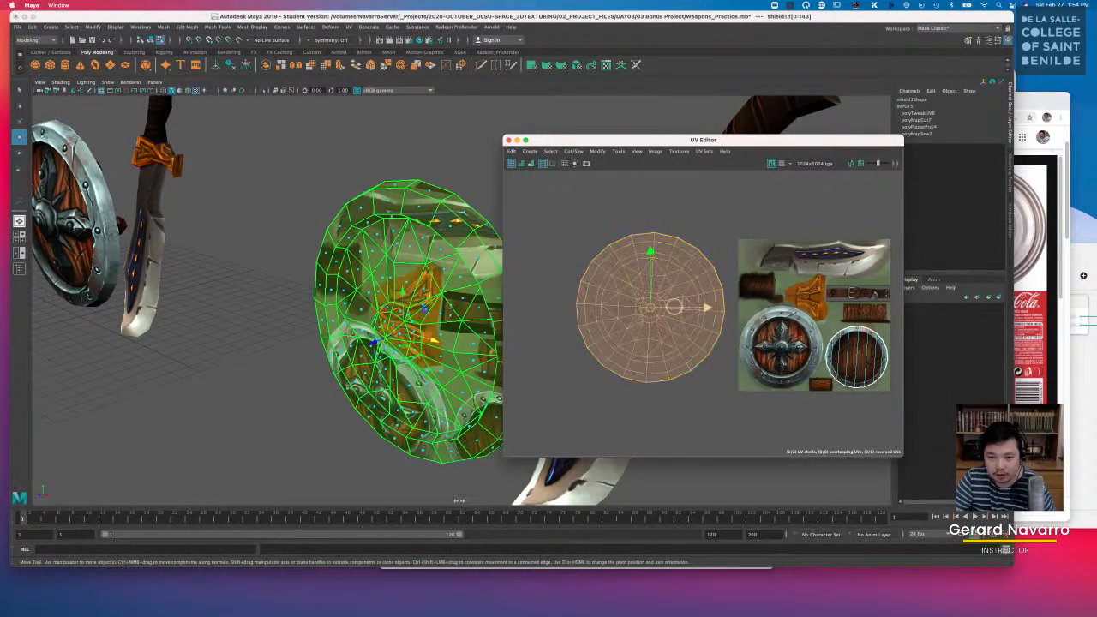
{"action": "left_click_drag", "start_coordinate": [651, 307], "coordinate": [782, 346]}
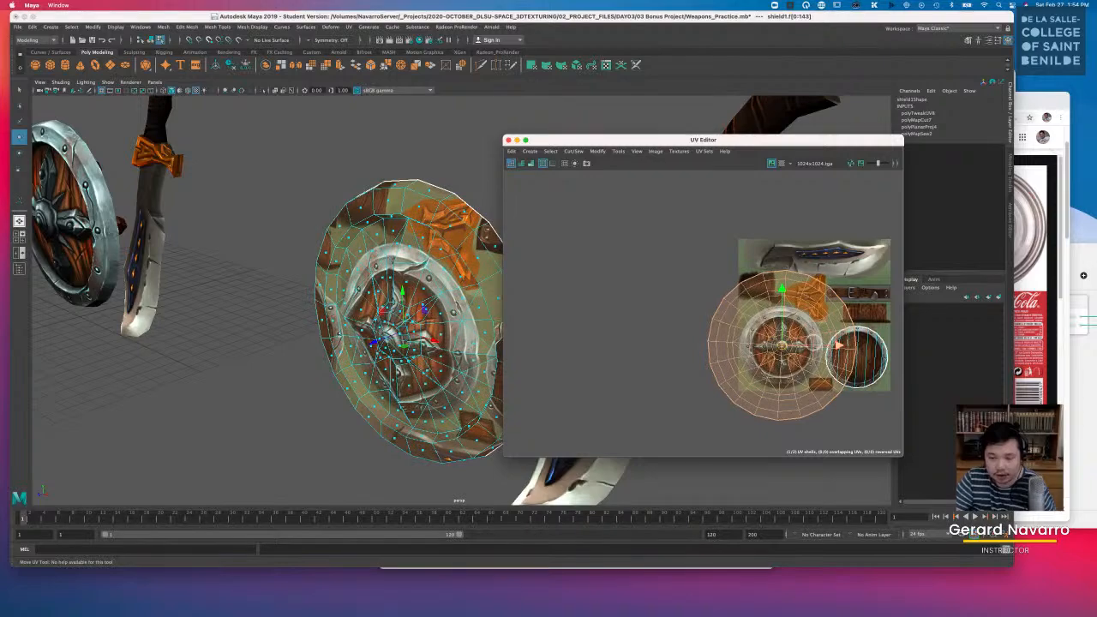
Step: Scale the front UV shell down to match the outline of the cross-emblem shield
{"action": "scroll", "coordinate": [798, 338], "scroll_direction": "up", "scroll_amount": 5}
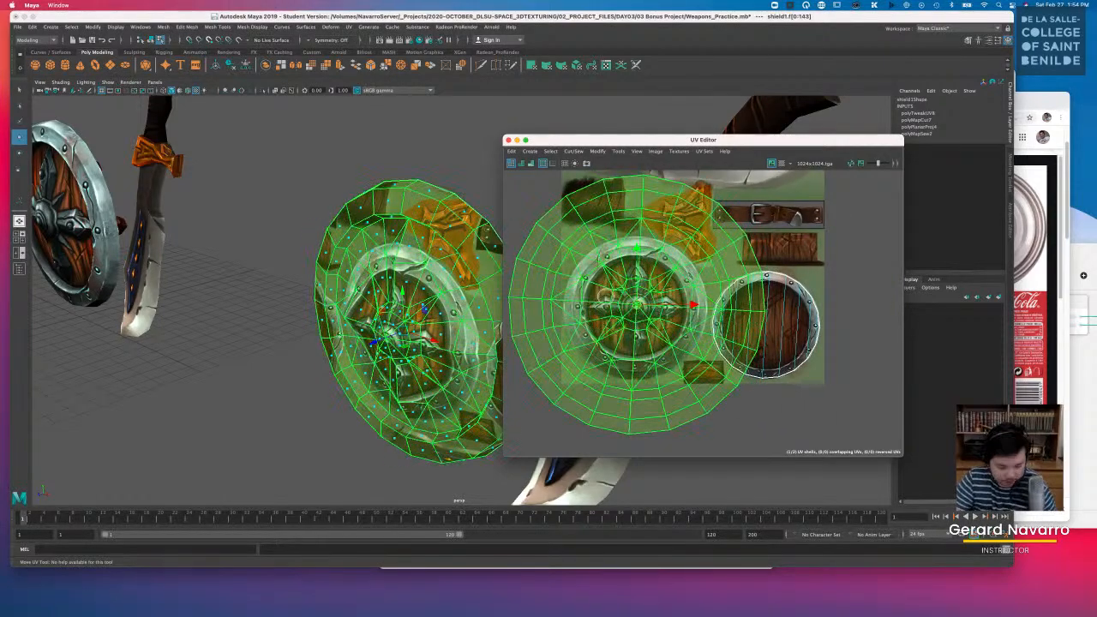
{"action": "key", "text": "r"}
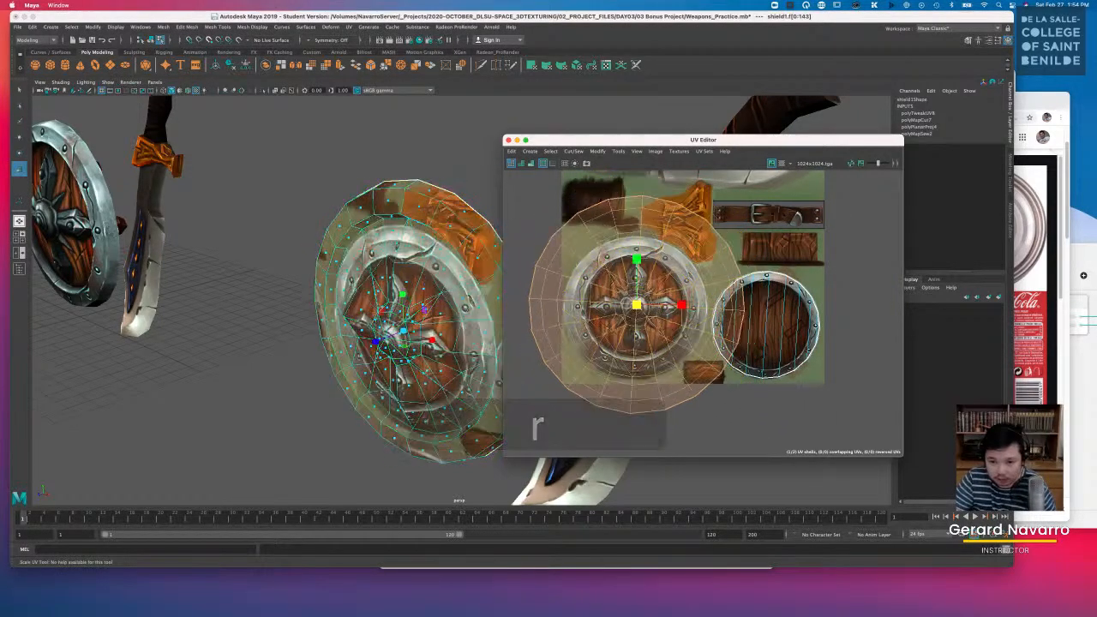
{"action": "key", "text": "e"}
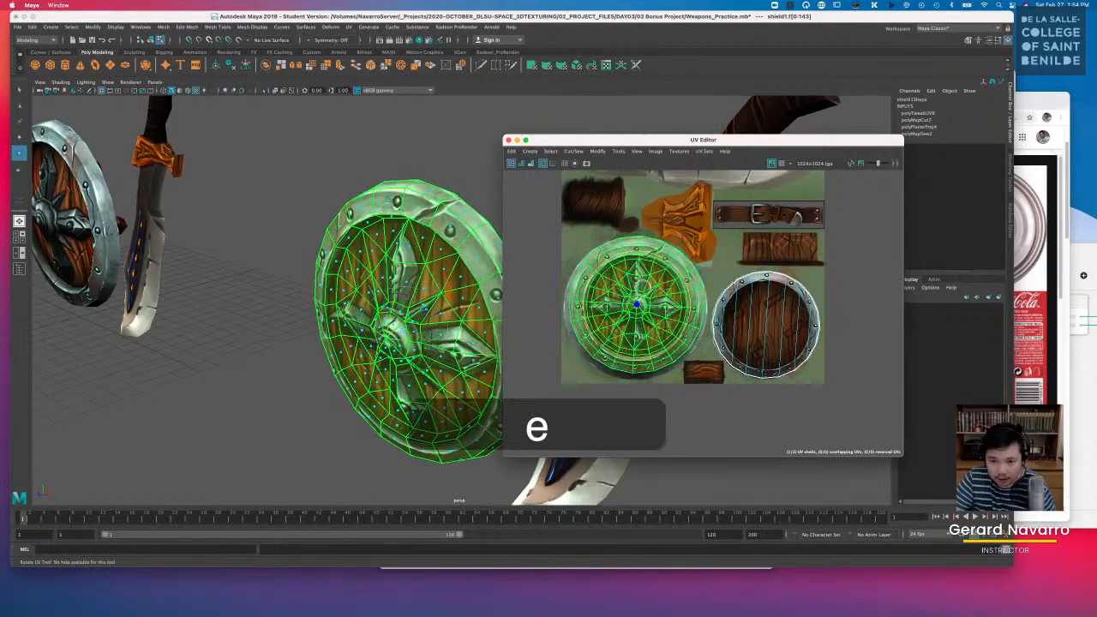
{"action": "key", "text": "w"}
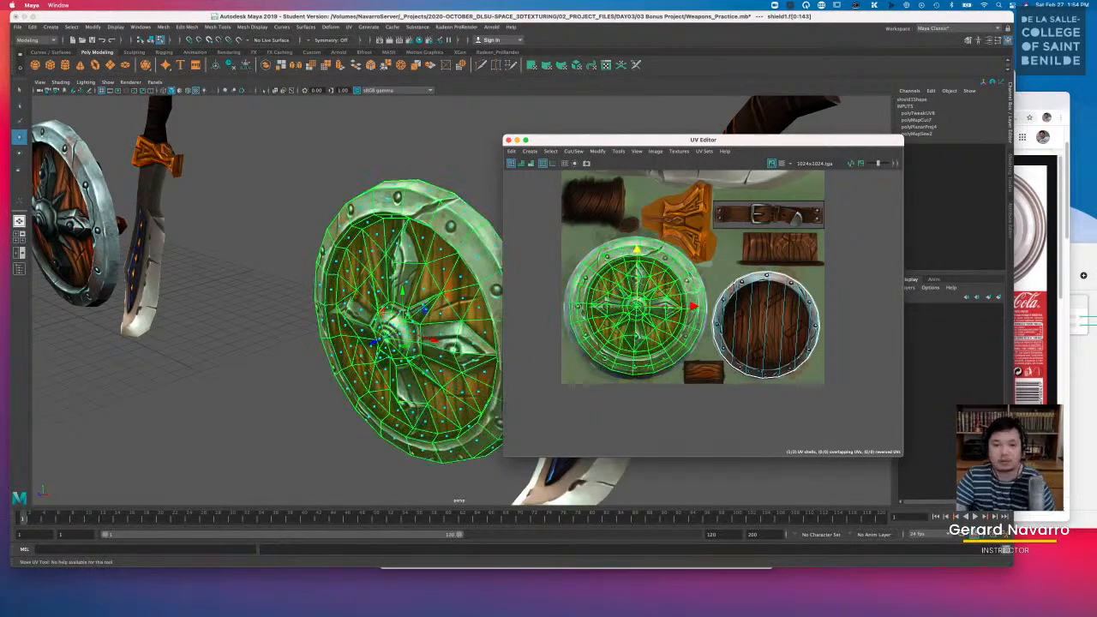
Step: Move the UV Editor aside, return the shield to object mode, deselect it and compare it with the original textured set
{"action": "left_click_drag", "start_coordinate": [646, 140], "coordinate": [839, 178]}
{"action": "scroll", "coordinate": [476, 300], "scroll_direction": "down", "scroll_amount": 3}
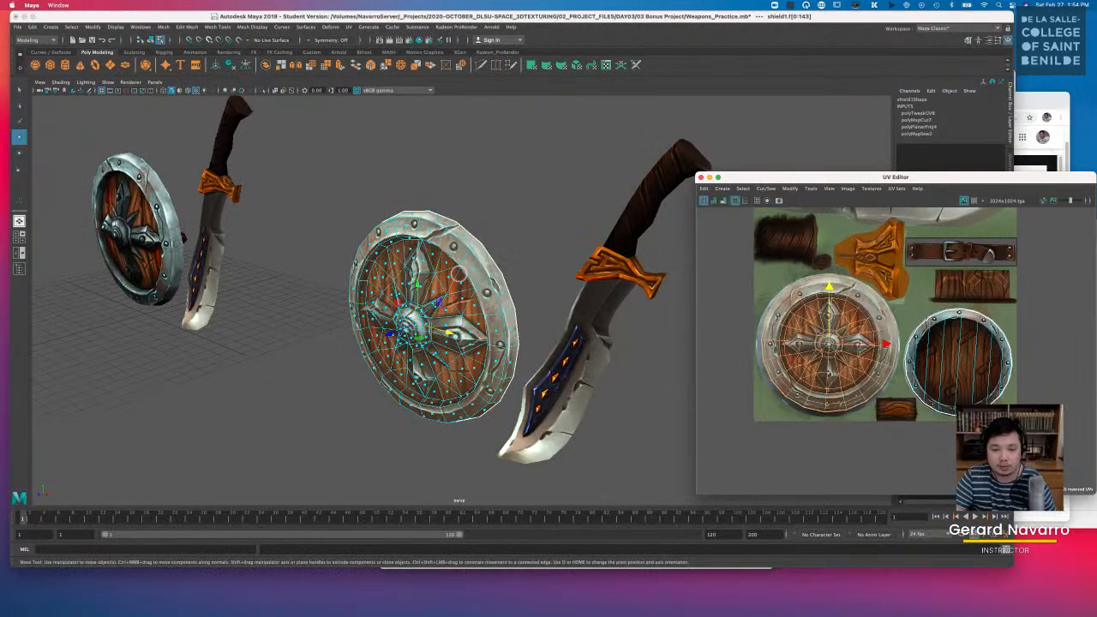
{"action": "left_click_drag", "start_coordinate": [452, 273], "coordinate": [473, 273], "text": "alt"}
{"action": "key", "text": "q"}
{"action": "right_click_drag", "start_coordinate": [483, 261], "coordinate": [526, 241]}
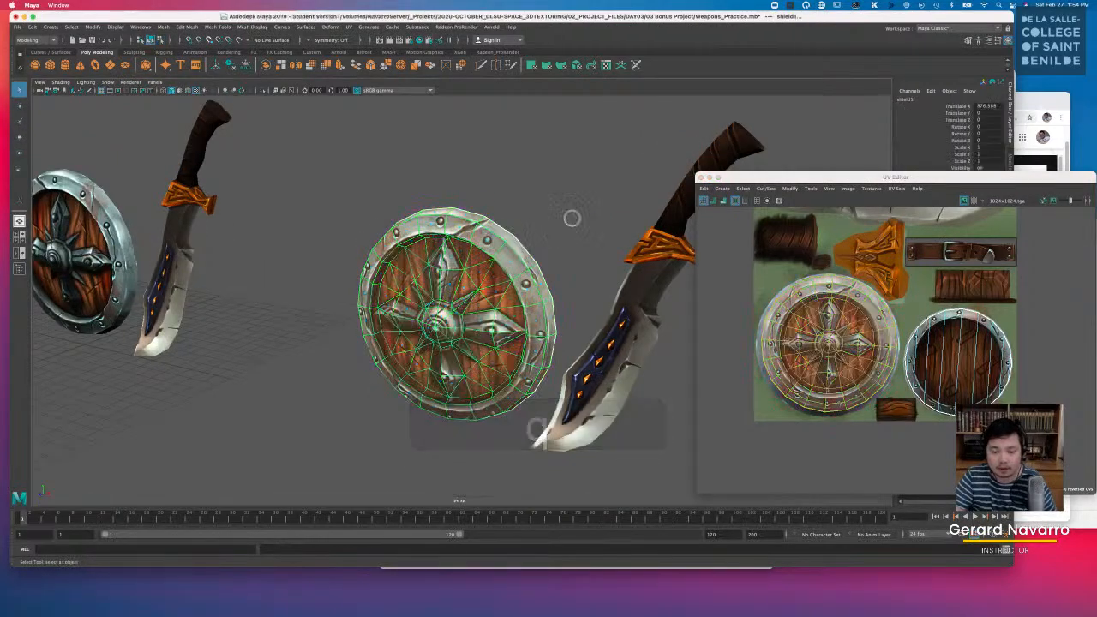
{"action": "left_click", "coordinate": [559, 235]}
{"action": "left_click_drag", "start_coordinate": [538, 294], "coordinate": [493, 267], "text": "alt"}
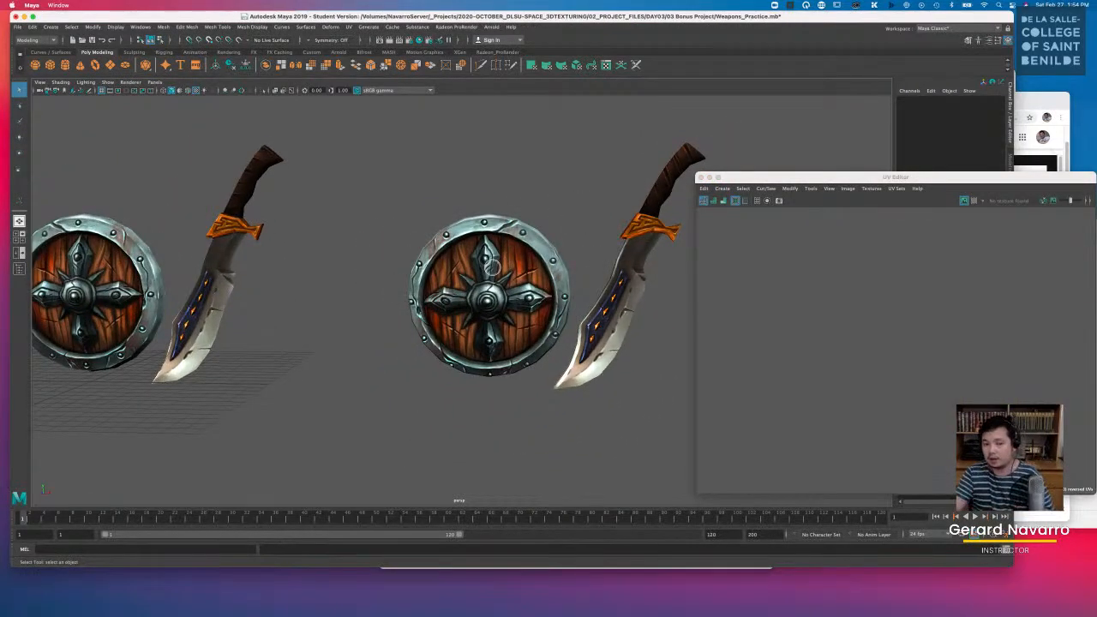
{"action": "mouse_move", "coordinate": [481, 258]}
{"action": "left_mouse_down", "text": "alt"}
{"action": "mouse_move", "coordinate": [390, 262]}
{"action": "mouse_move", "coordinate": [486, 252]}
{"action": "left_mouse_up", "text": "alt"}
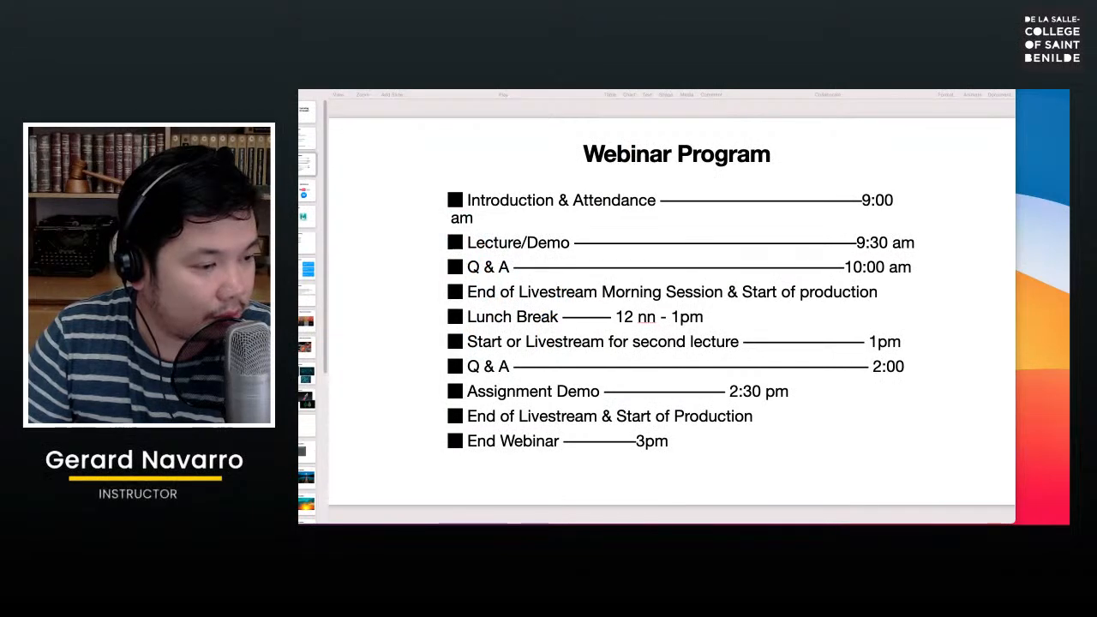
Step: Switch to the Keynote presentation and show the FINAL PROJECT slide
{"action": "key", "text": "super+Tab"}
{"action": "scroll", "coordinate": [306, 309], "scroll_direction": "down", "scroll_amount": 10}
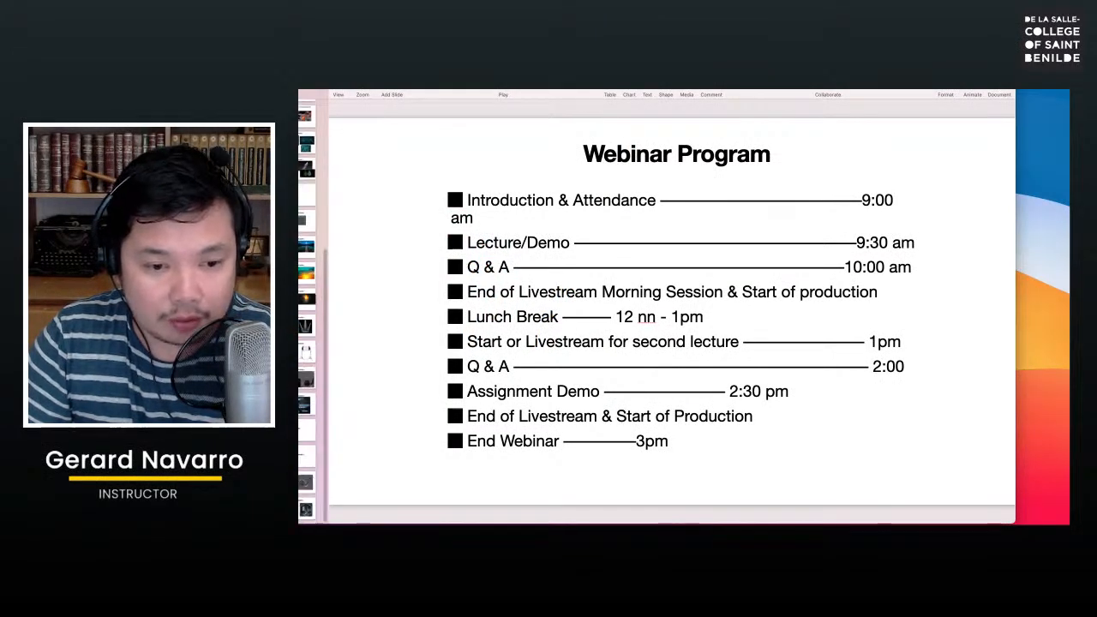
{"action": "left_click", "coordinate": [306, 509]}
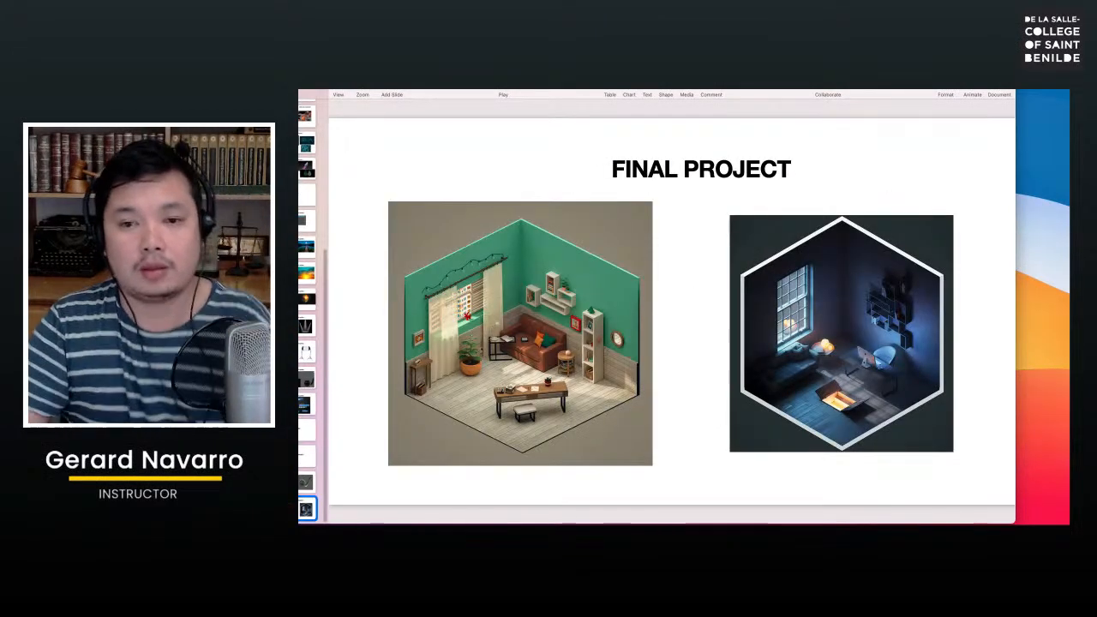